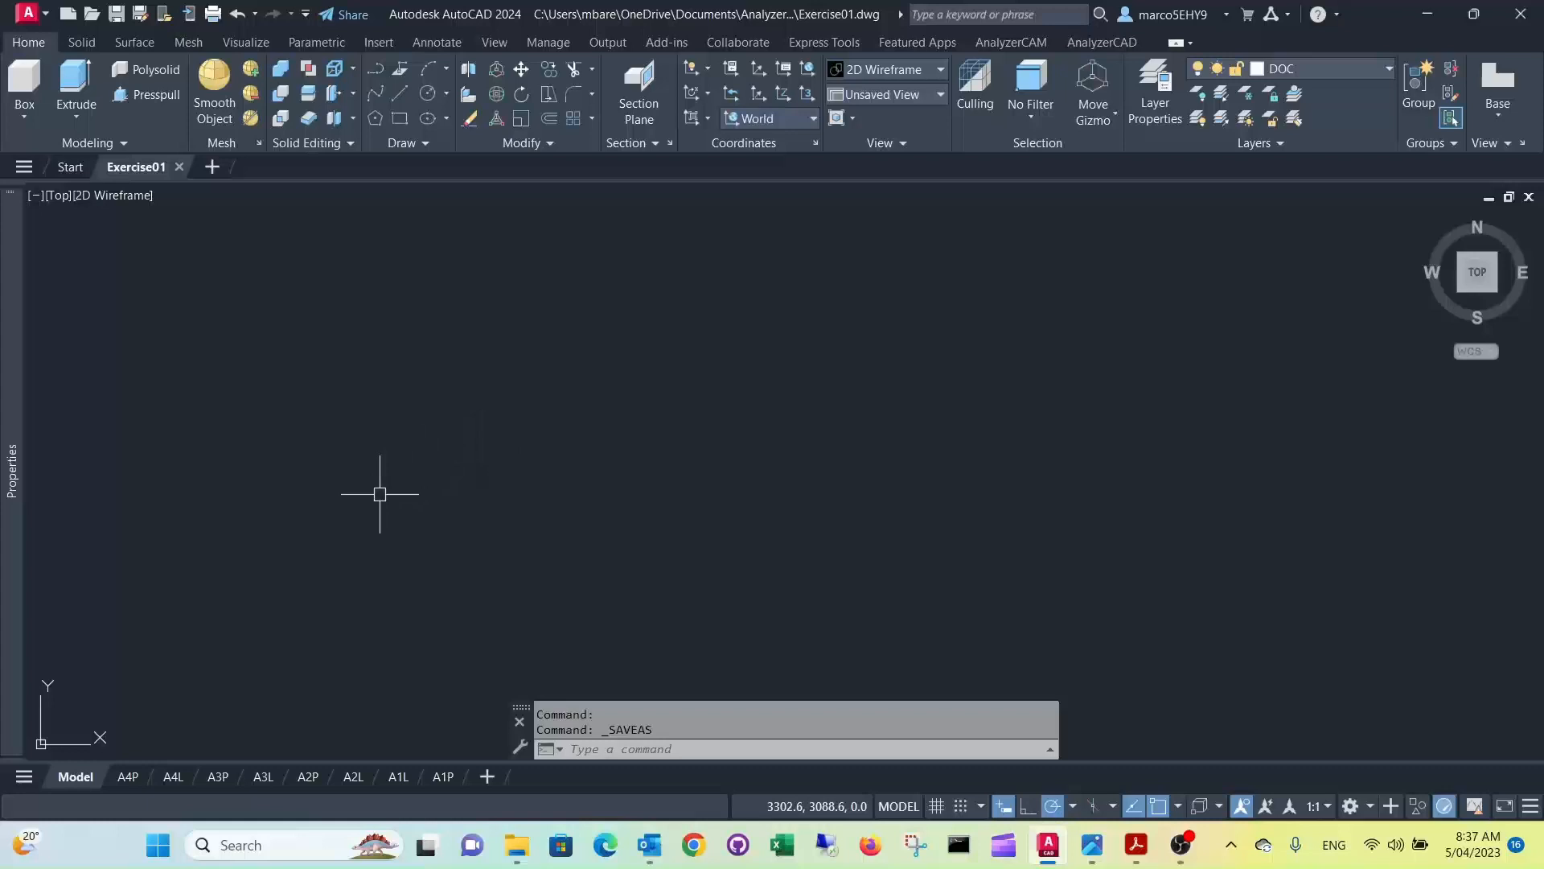
Step: Draw a three-sided outline with lines: 800 up, 1600 to the right, and back down level with the start point
{"action": "left_click", "coordinate": [400, 96]}
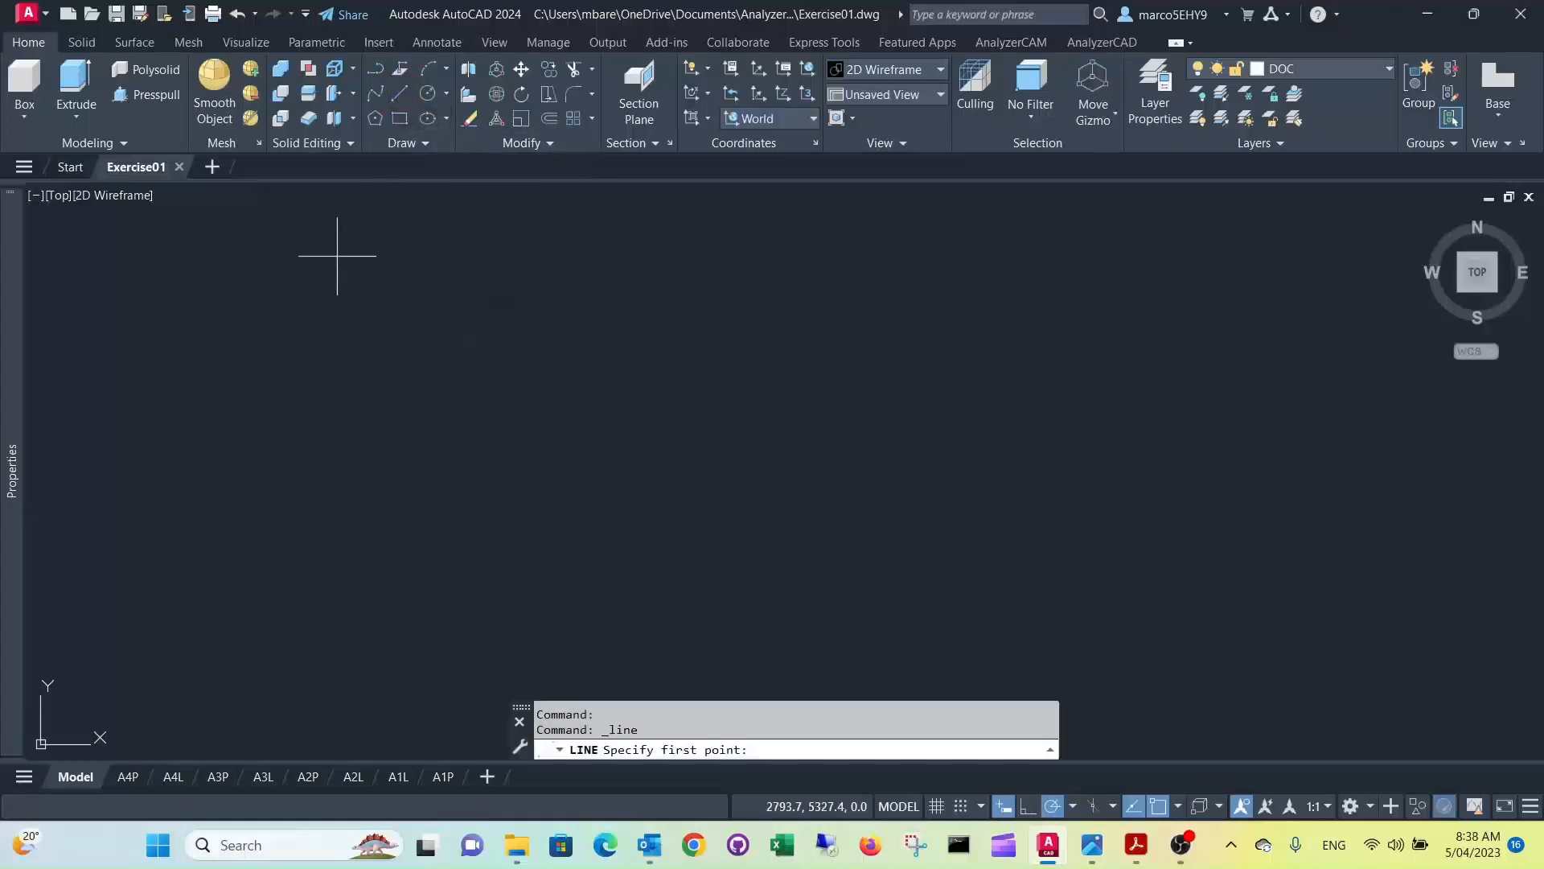
{"action": "left_click", "coordinate": [272, 546]}
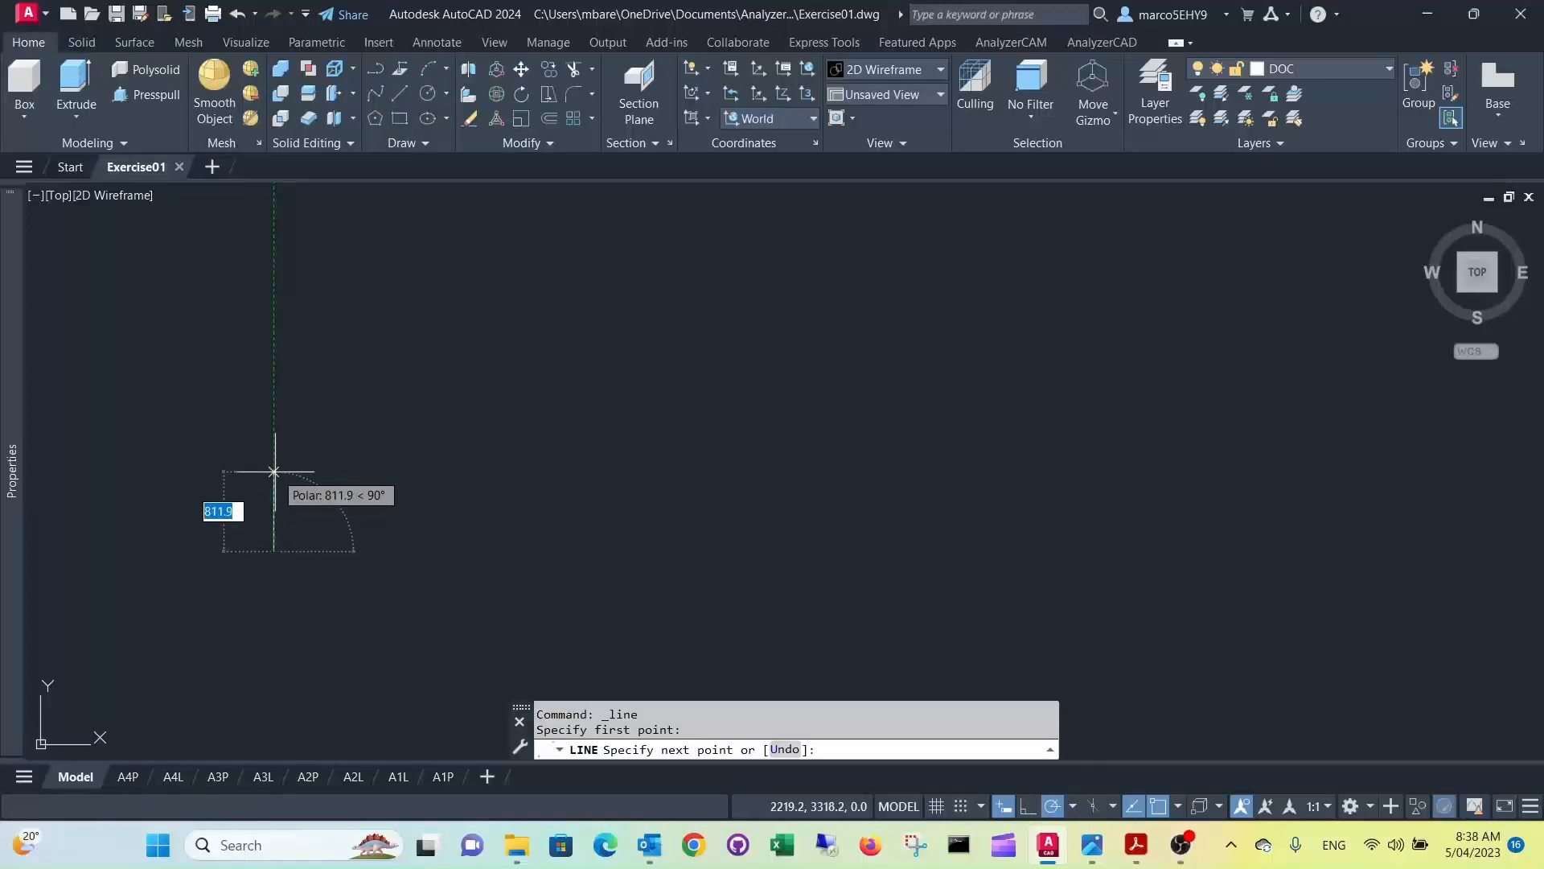
{"action": "type", "text": "800"}
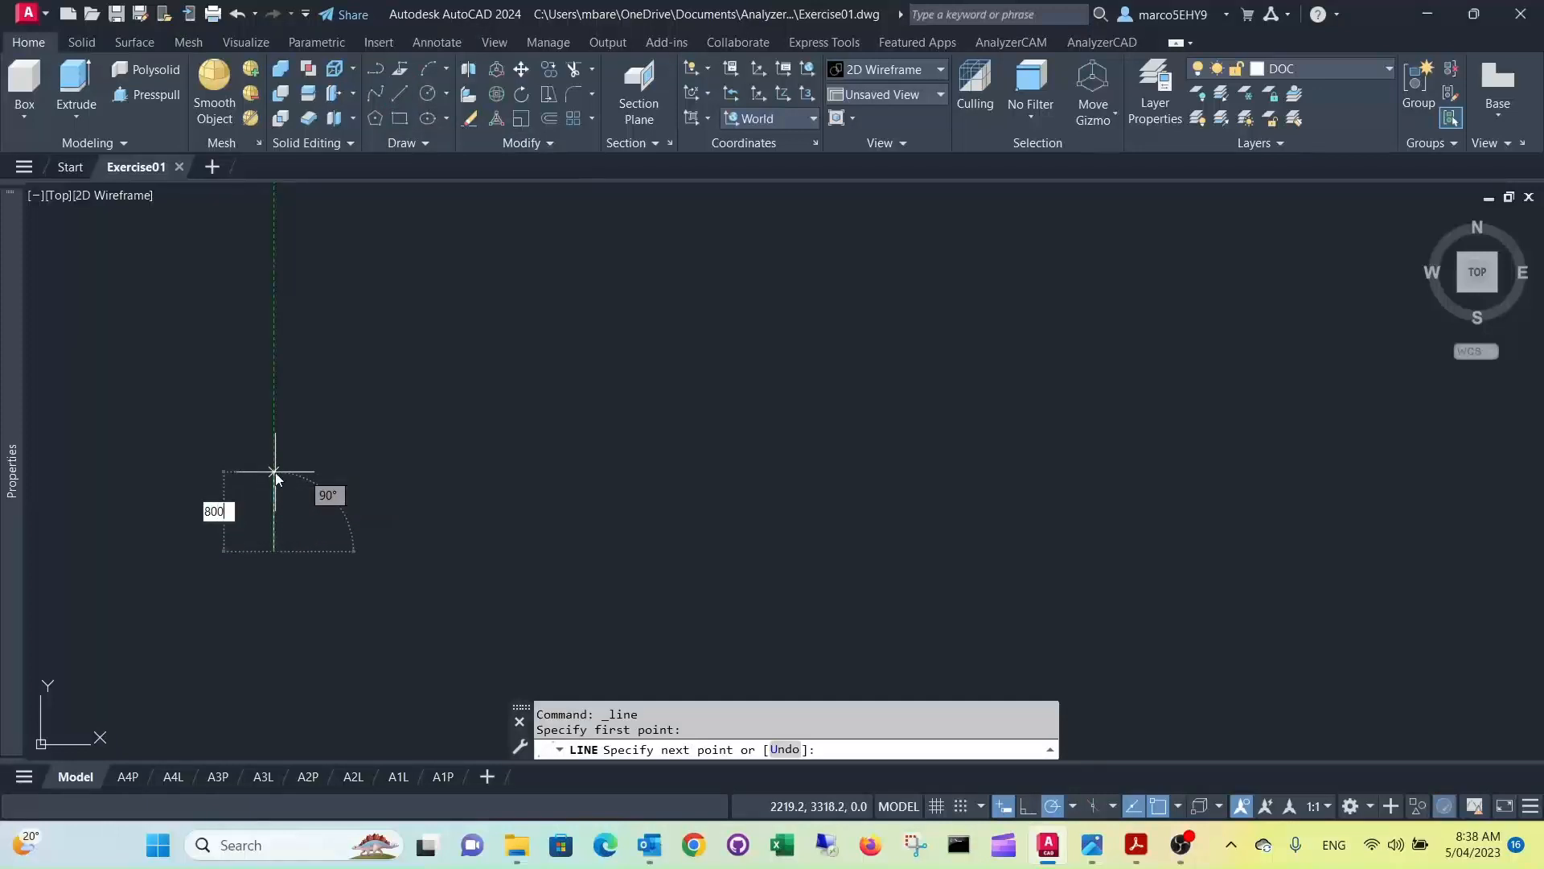
{"action": "key", "text": "Return"}
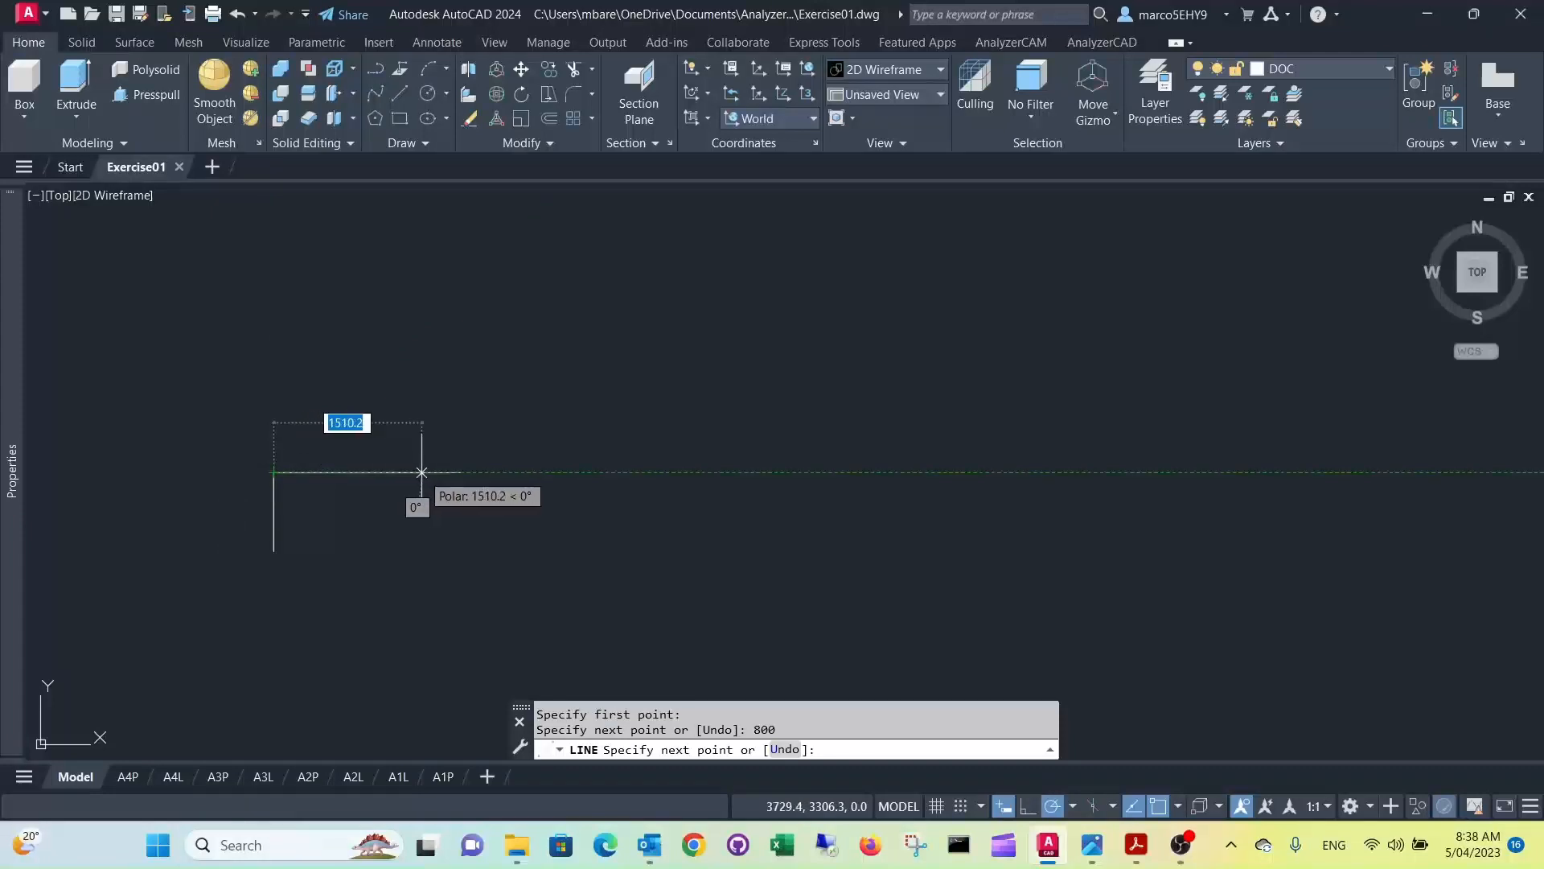
{"action": "type", "text": "1600"}
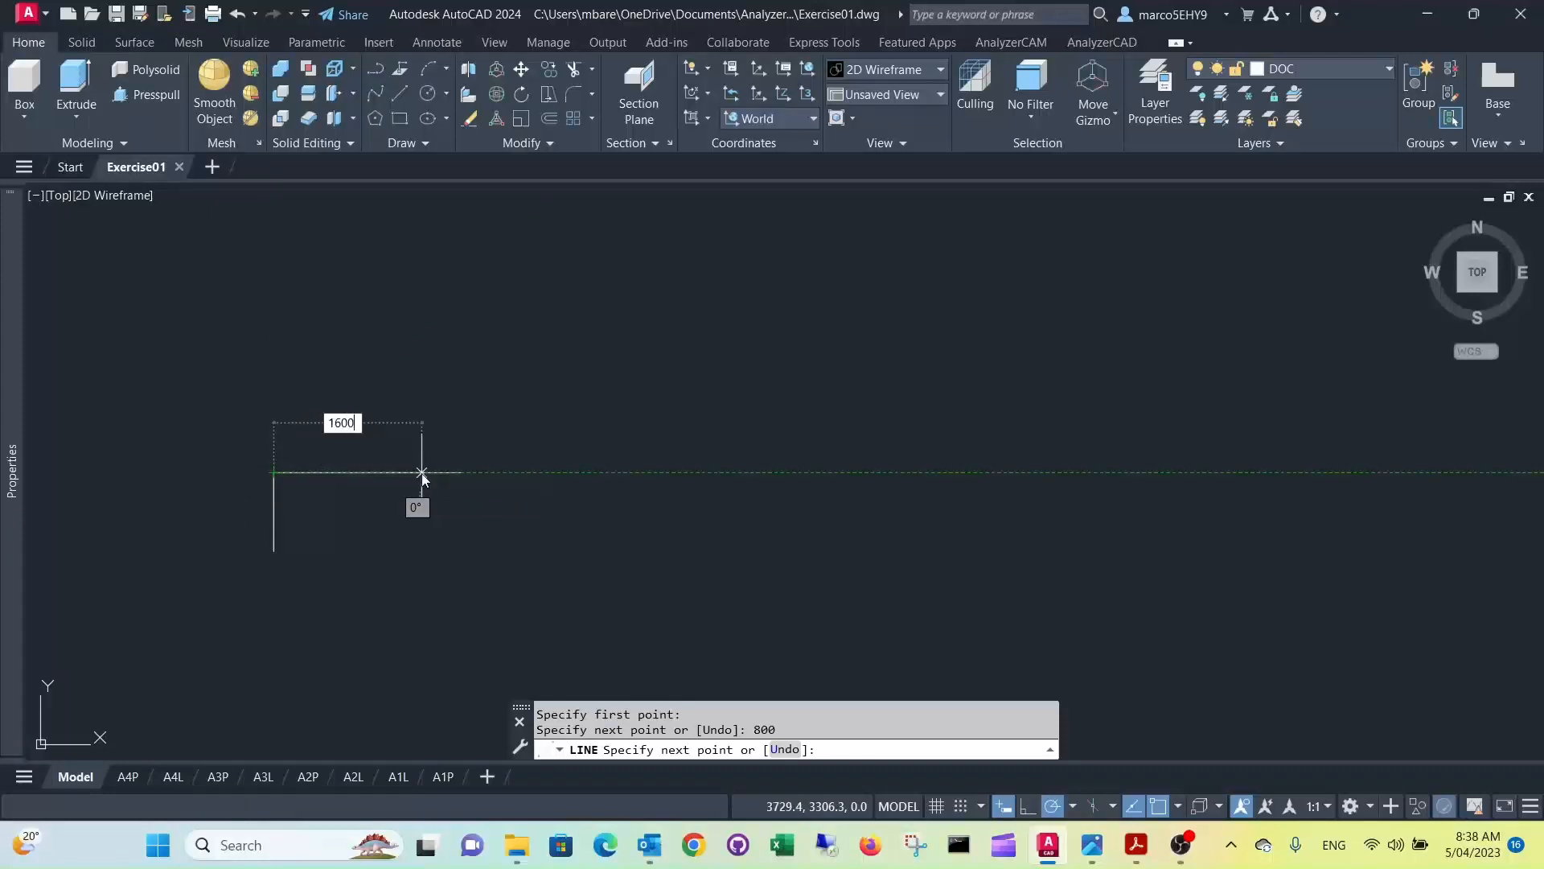
{"action": "key", "text": "Return"}
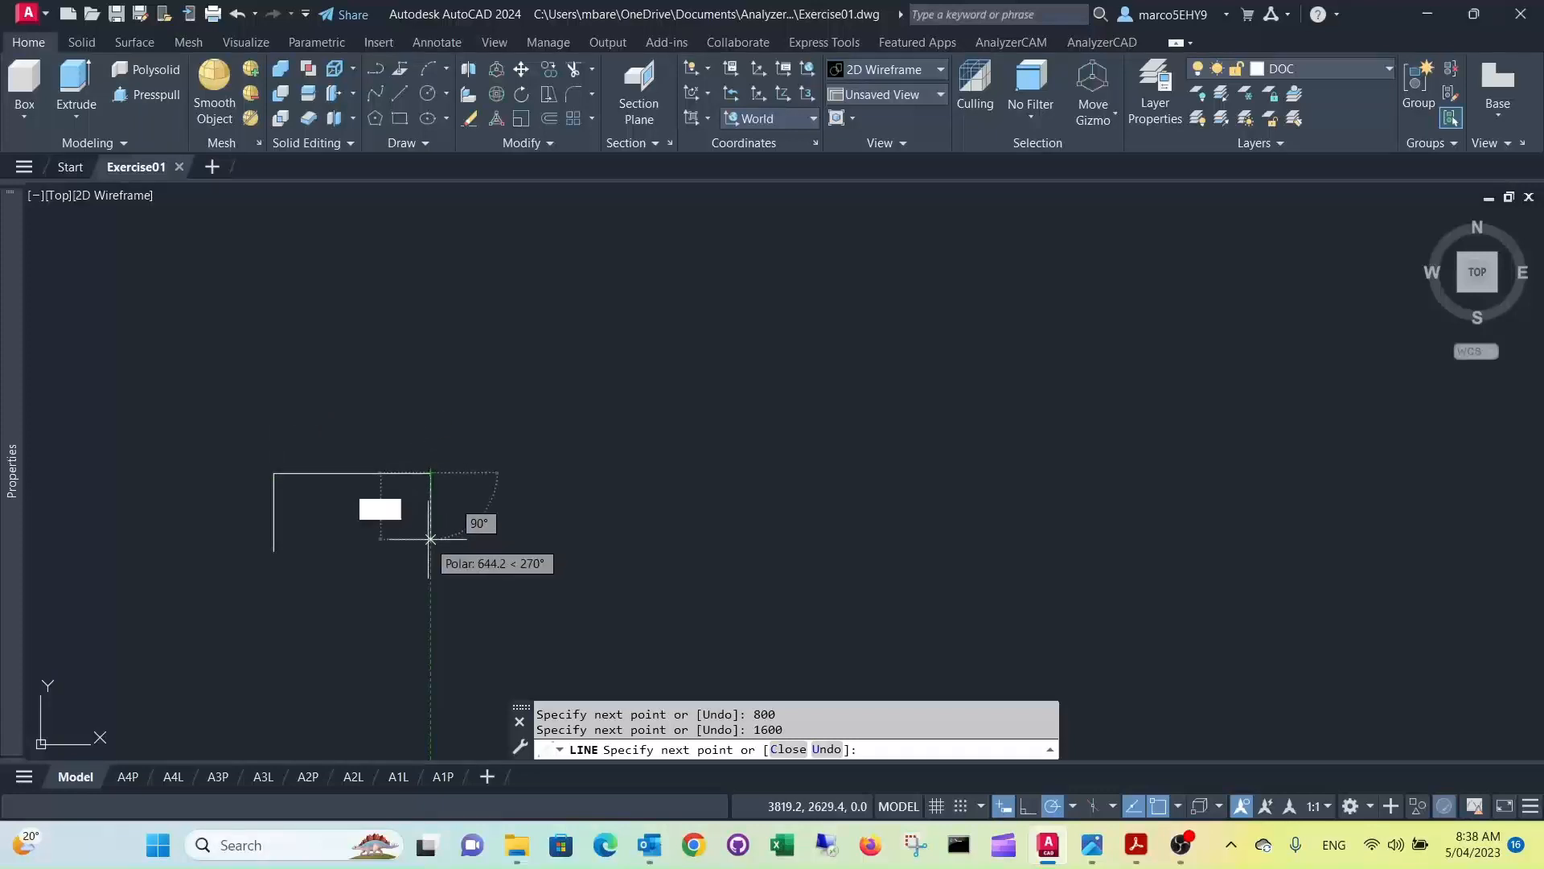
{"action": "left_click", "coordinate": [430, 551]}
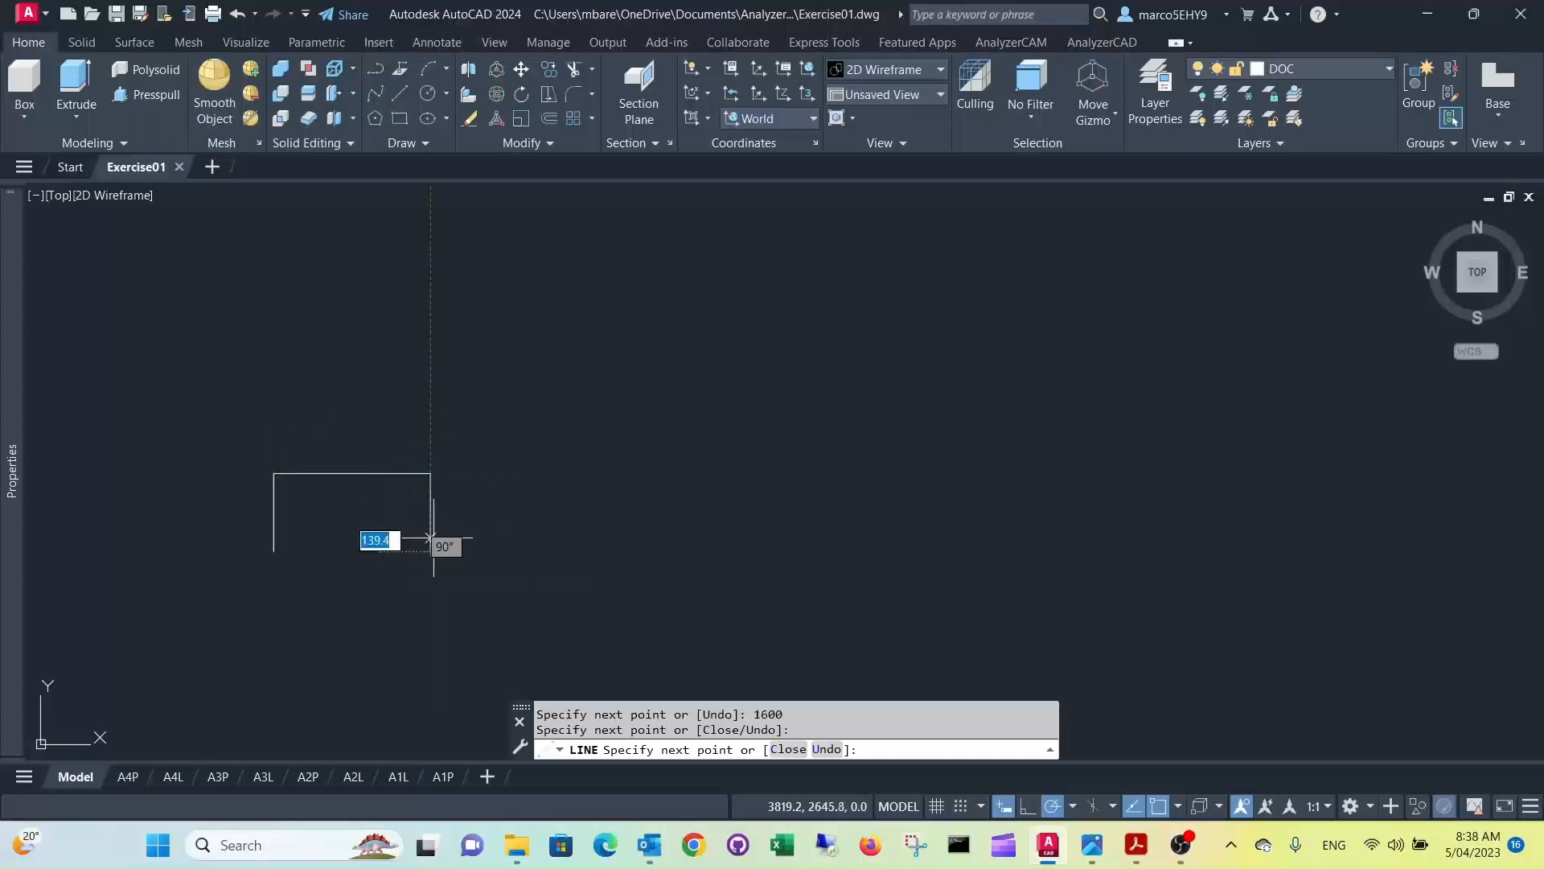
{"action": "key", "text": "Return"}
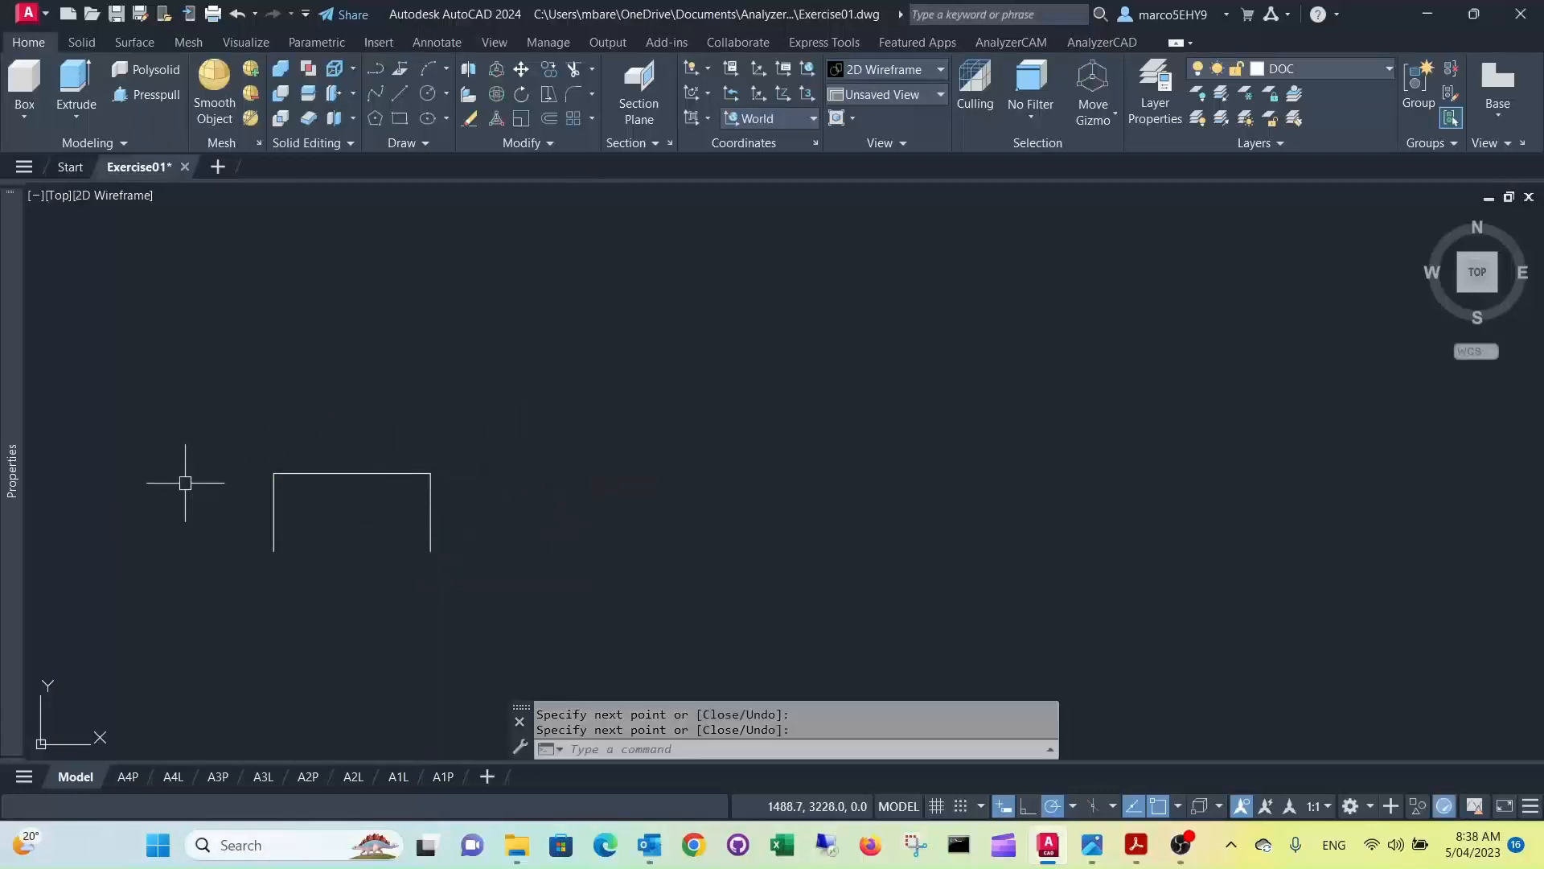
Step: Offset the outline's top horizontal line 600 downward, between the two side lines
{"action": "middle_click_drag", "start_coordinate": [314, 492], "coordinate": [499, 499]}
{"action": "scroll", "coordinate": [500, 498], "scroll_direction": "up", "scroll_amount": 3}
{"action": "scroll", "coordinate": [535, 493], "scroll_direction": "down", "scroll_amount": 1}
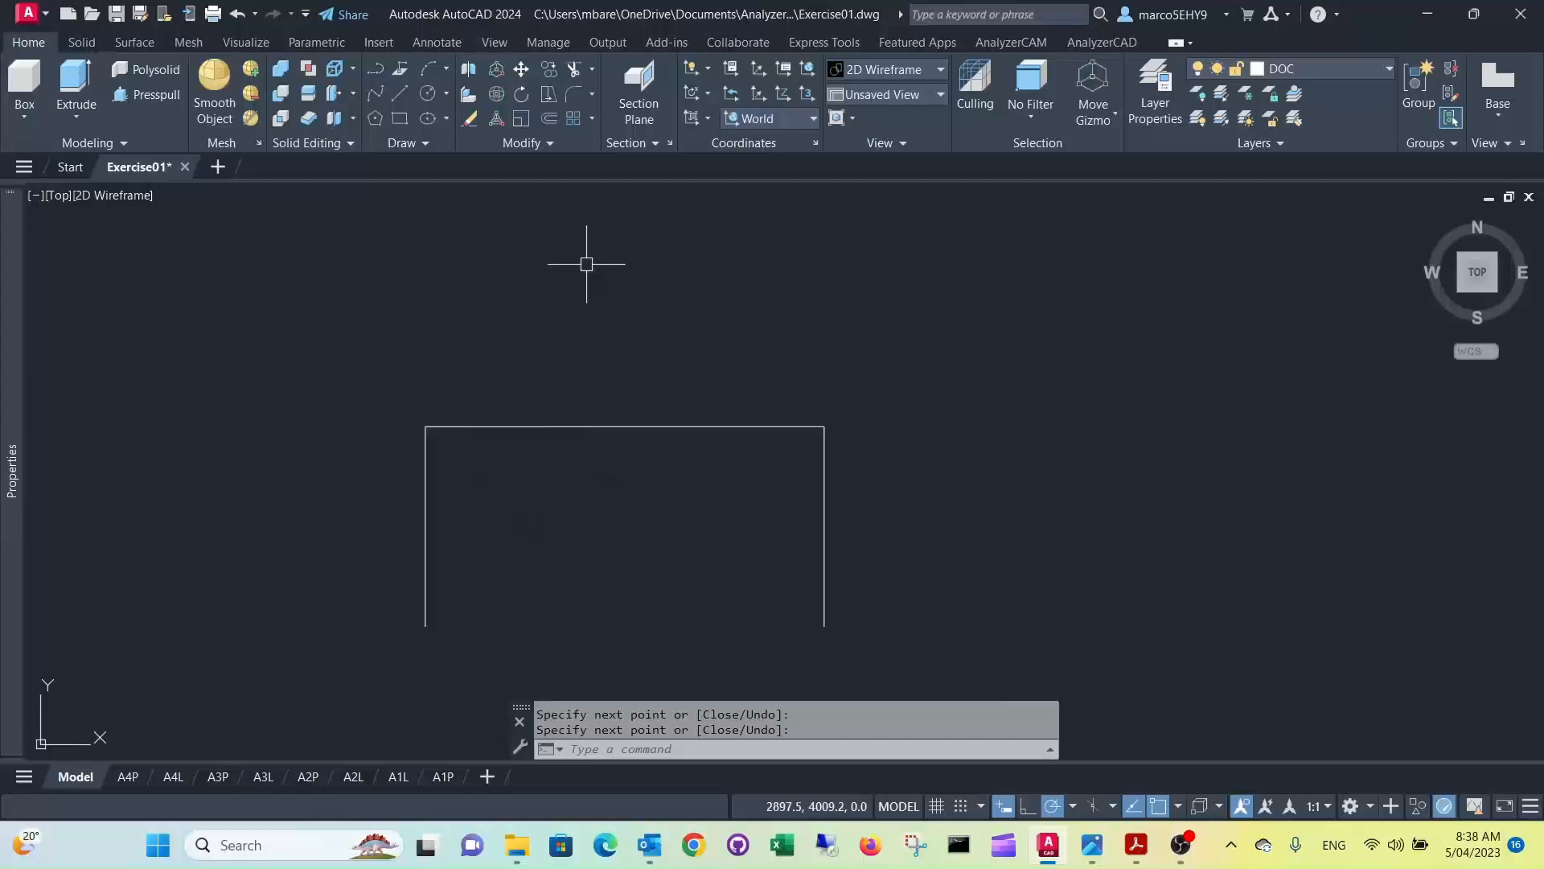
{"action": "left_click", "coordinate": [550, 118]}
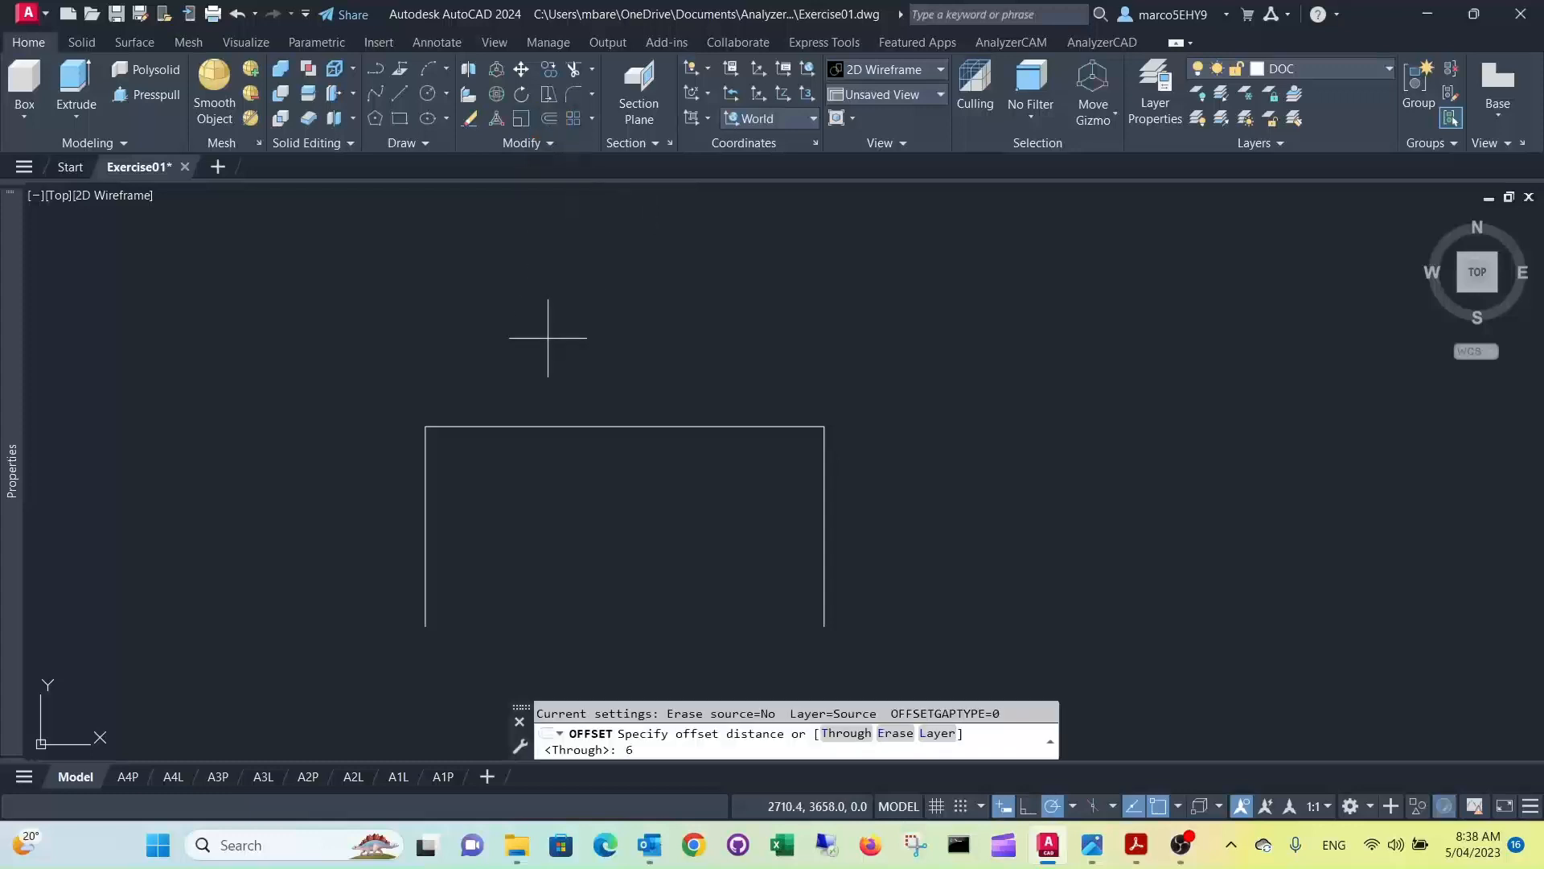
{"action": "key", "text": "Return"}
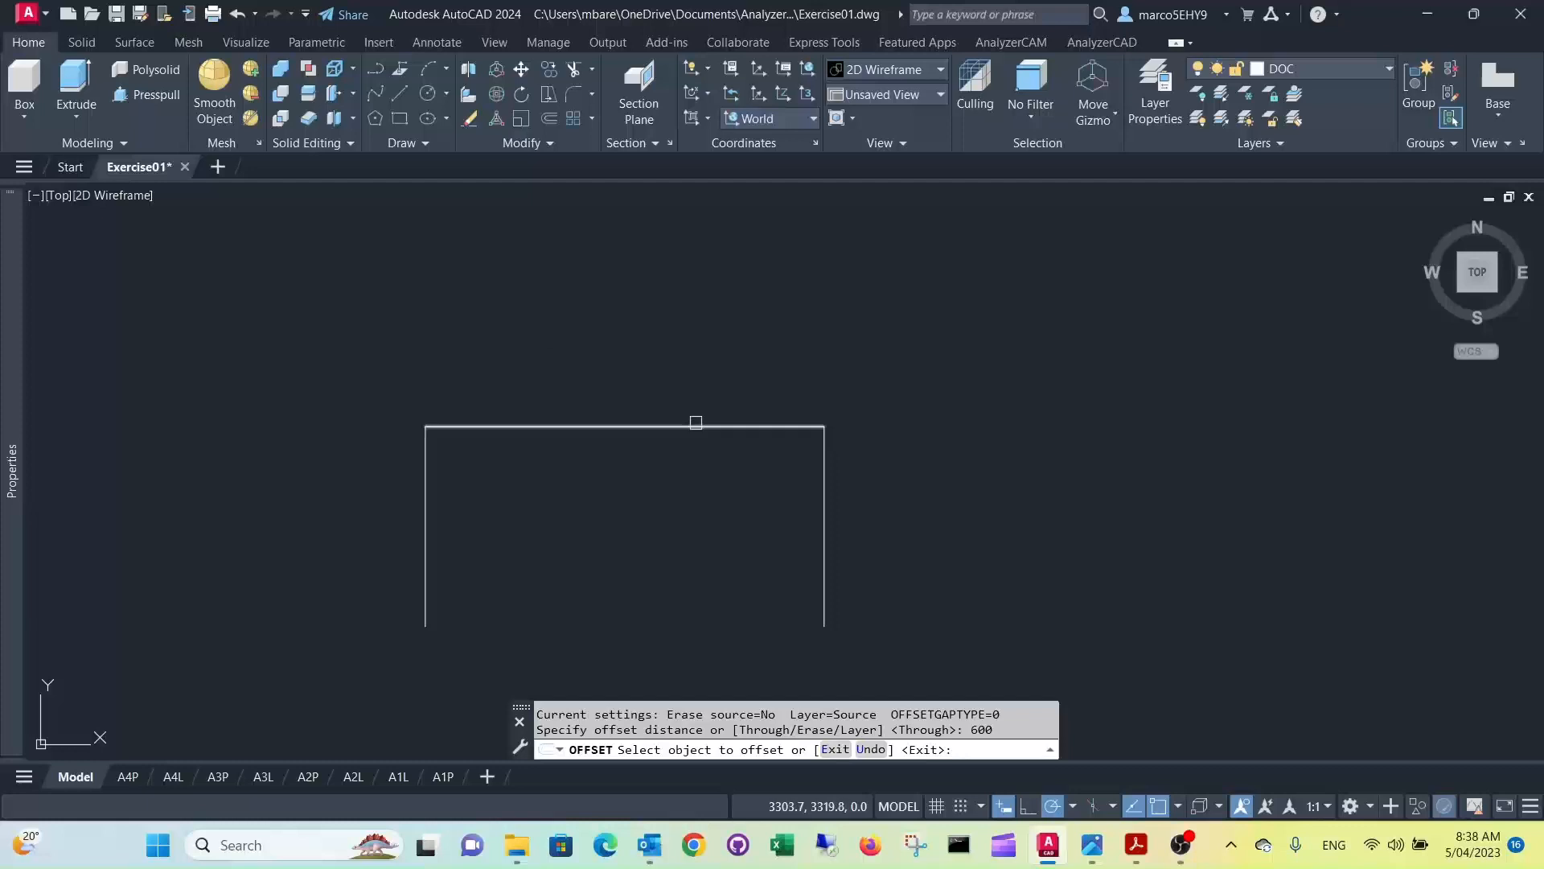
{"action": "left_click", "coordinate": [727, 437]}
{"action": "left_click", "coordinate": [660, 482]}
{"action": "middle_click_drag", "start_coordinate": [654, 483], "coordinate": [676, 355]}
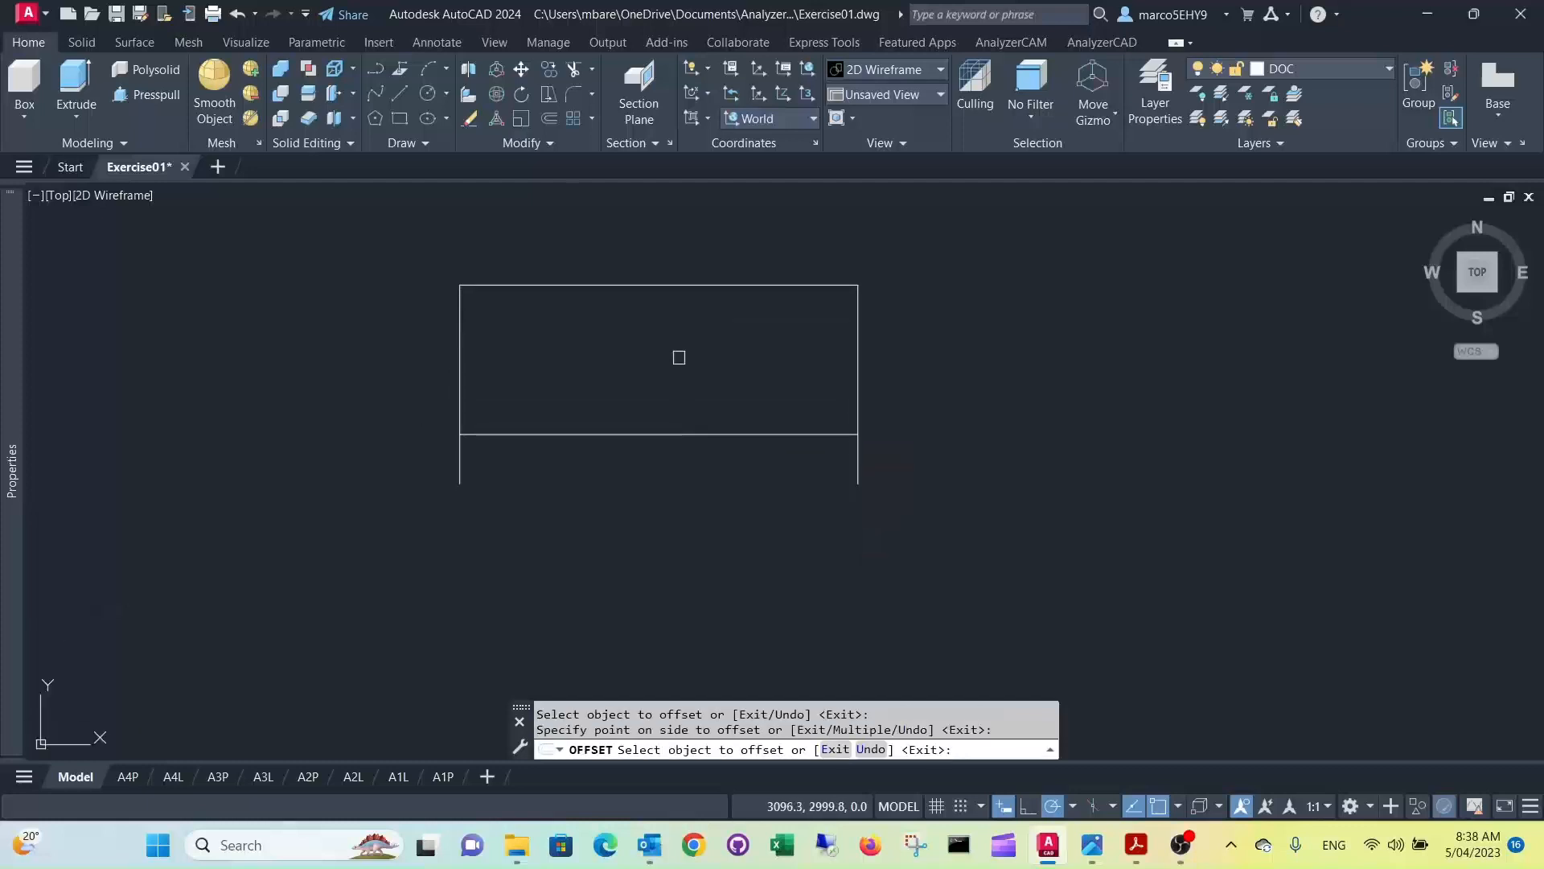
{"action": "scroll", "coordinate": [675, 358], "scroll_direction": "up", "scroll_amount": 2}
{"action": "key", "text": "Return"}
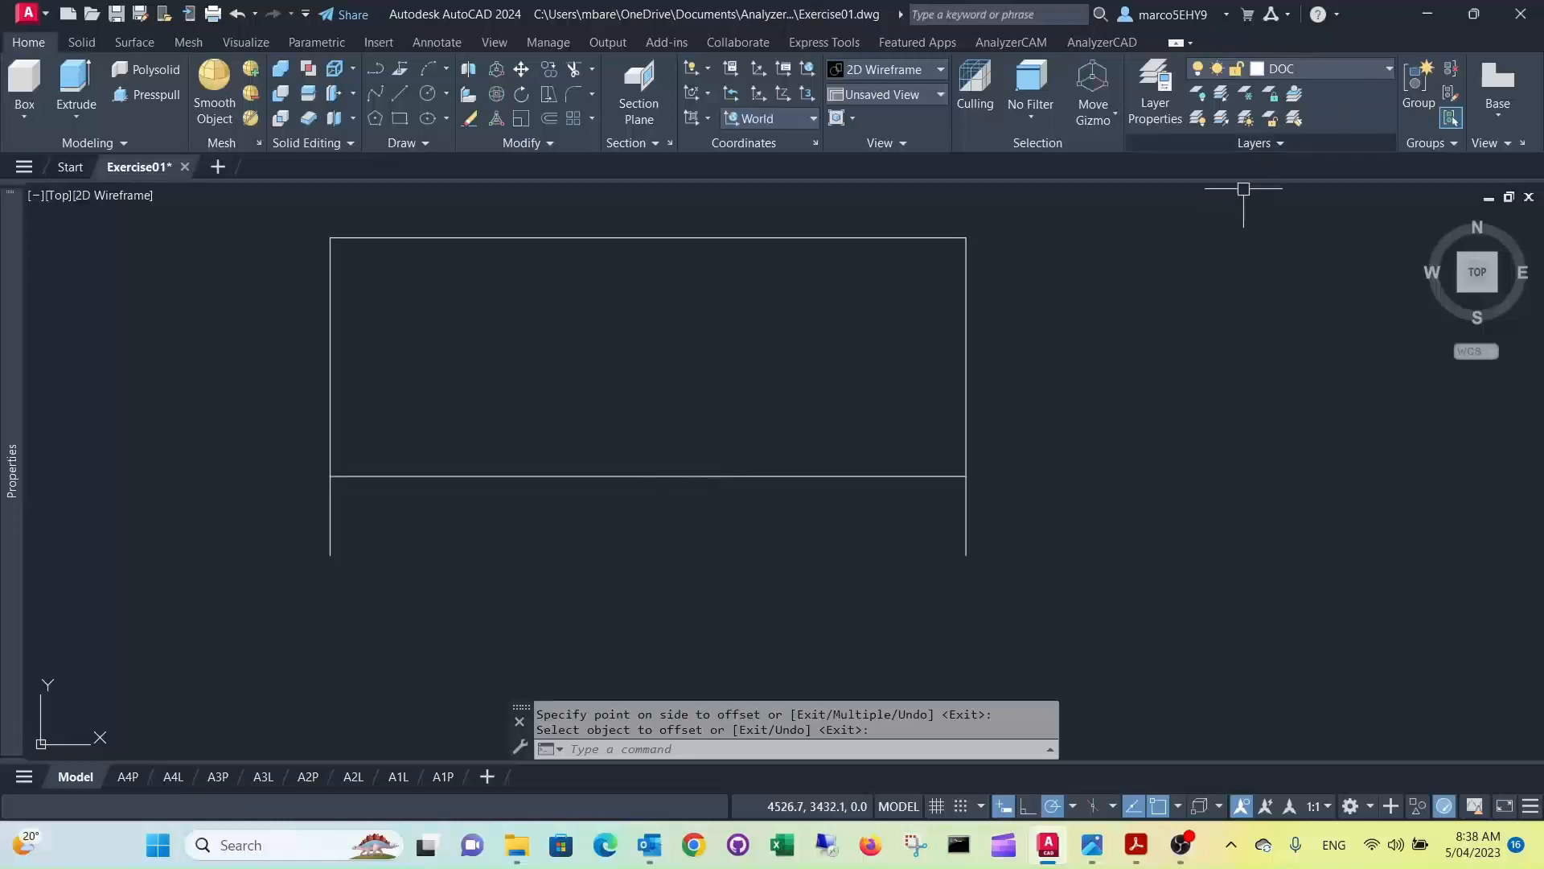
Step: Move the lower horizontal line to the WRK layer and clear the selection
{"action": "left_click", "coordinate": [869, 476]}
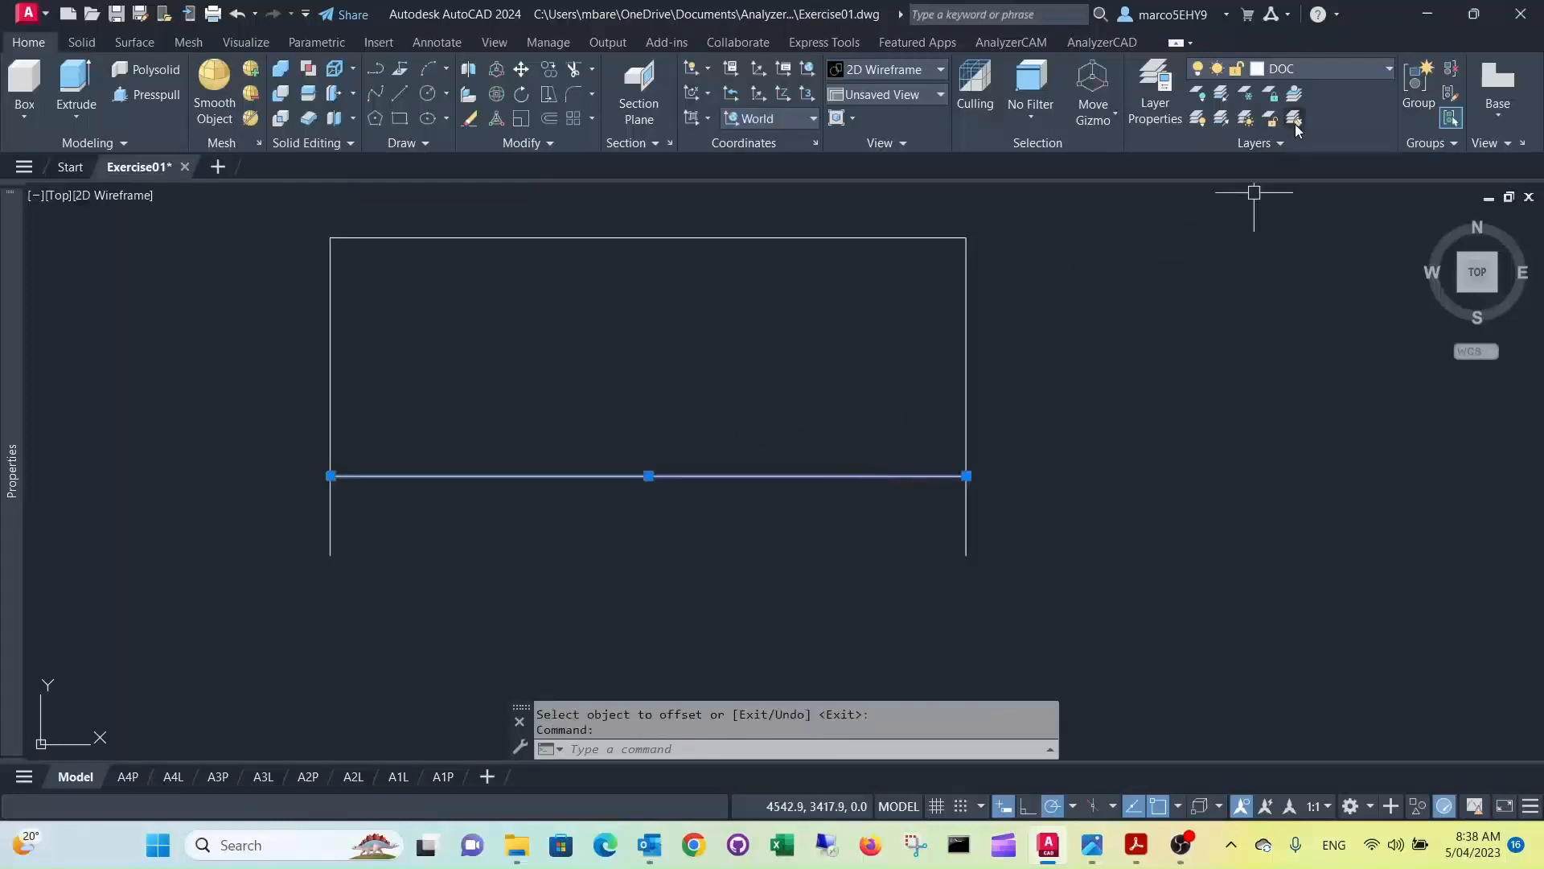
{"action": "left_click", "coordinate": [1378, 79]}
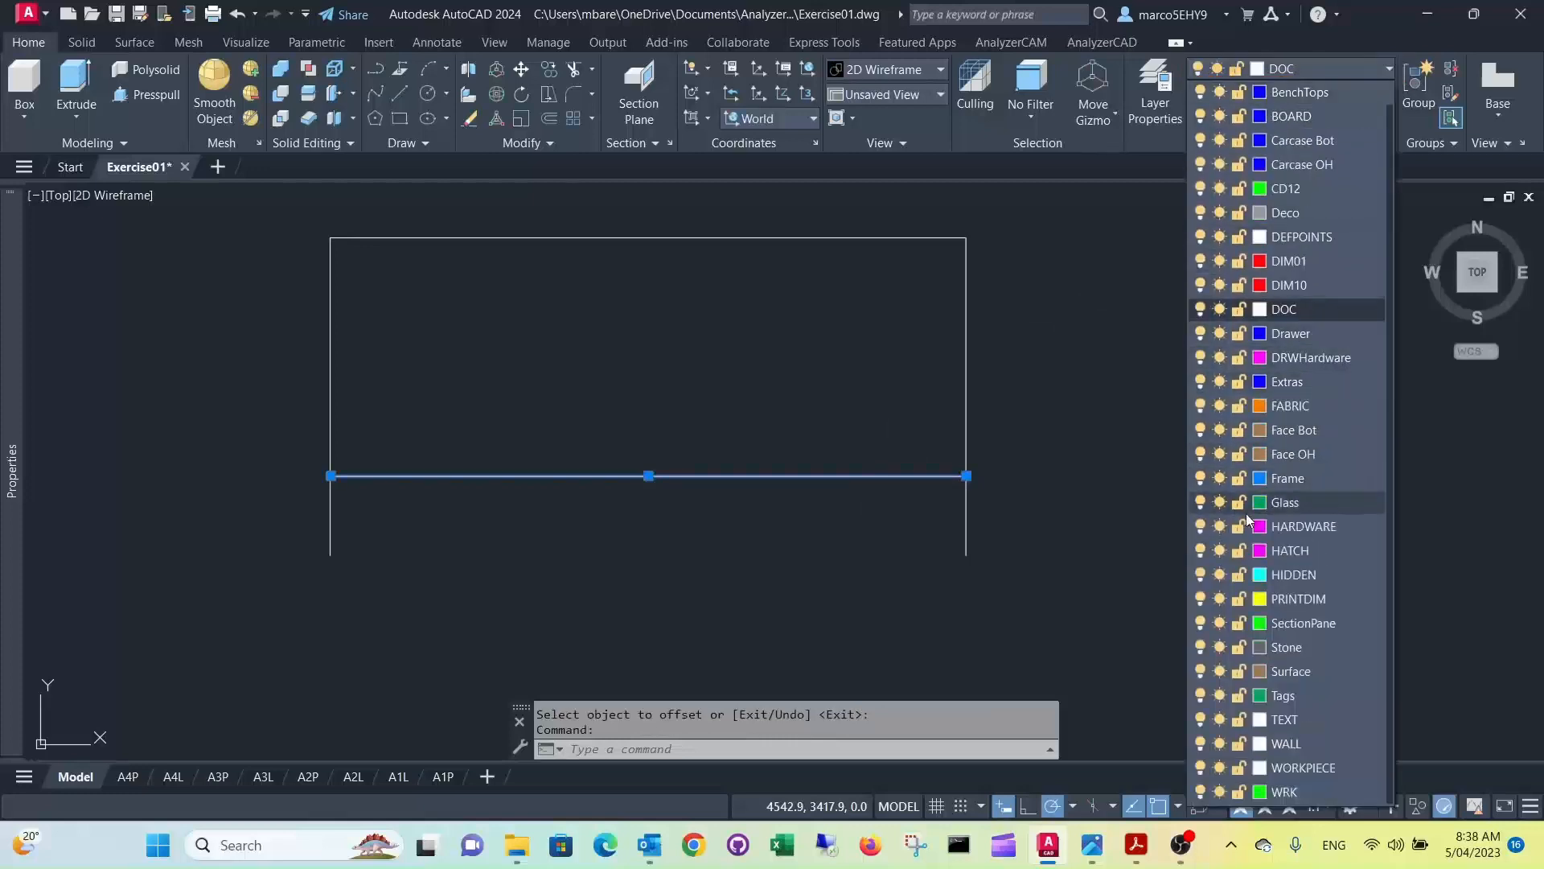
{"action": "left_click", "coordinate": [1285, 792]}
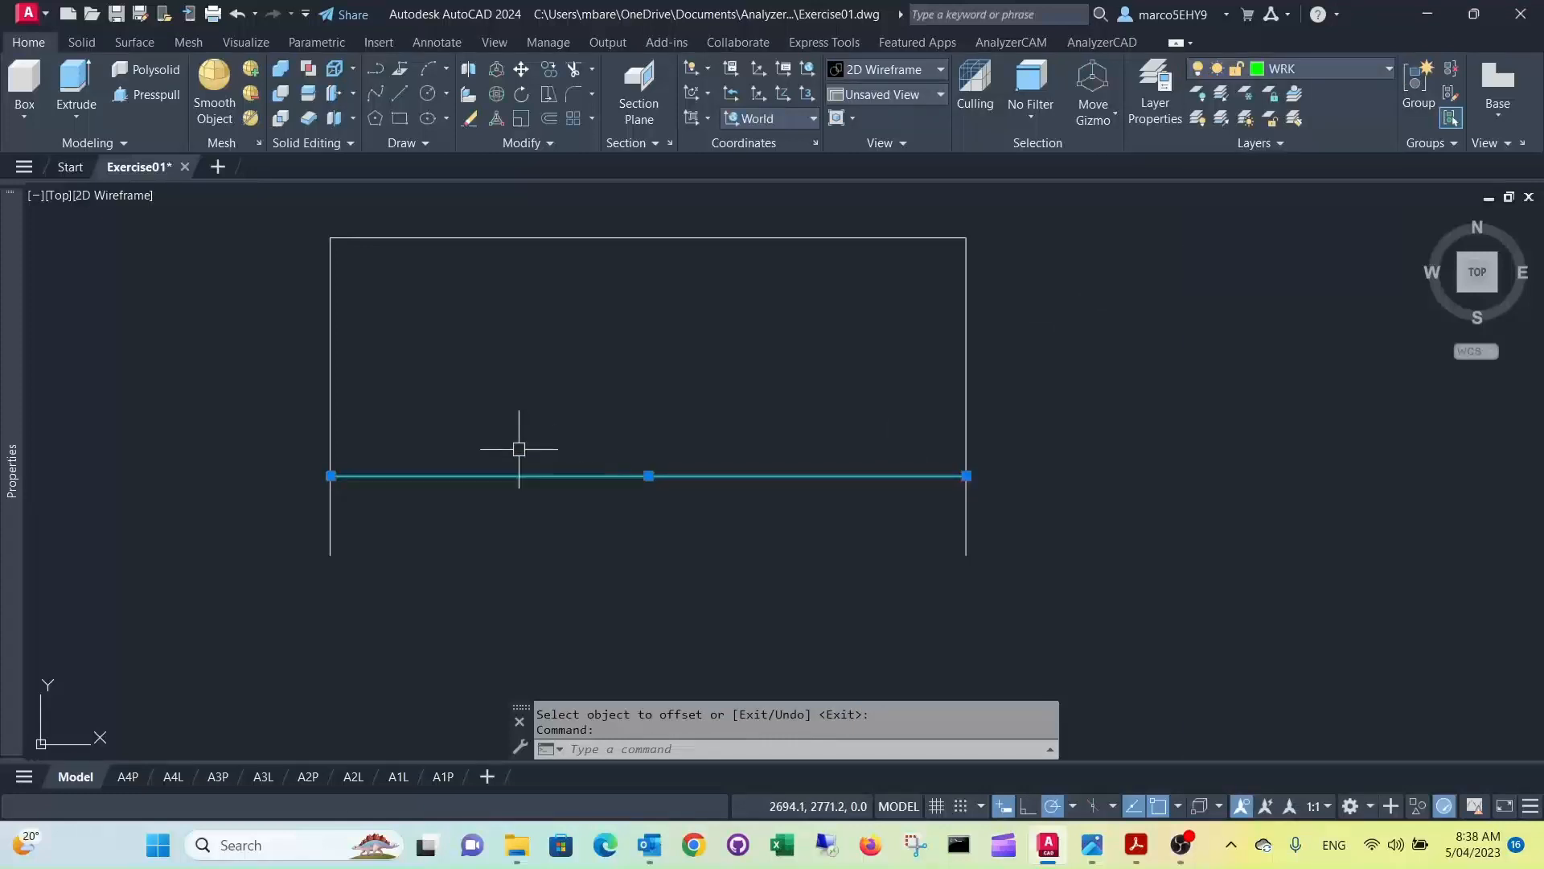
{"action": "key", "text": "Escape"}
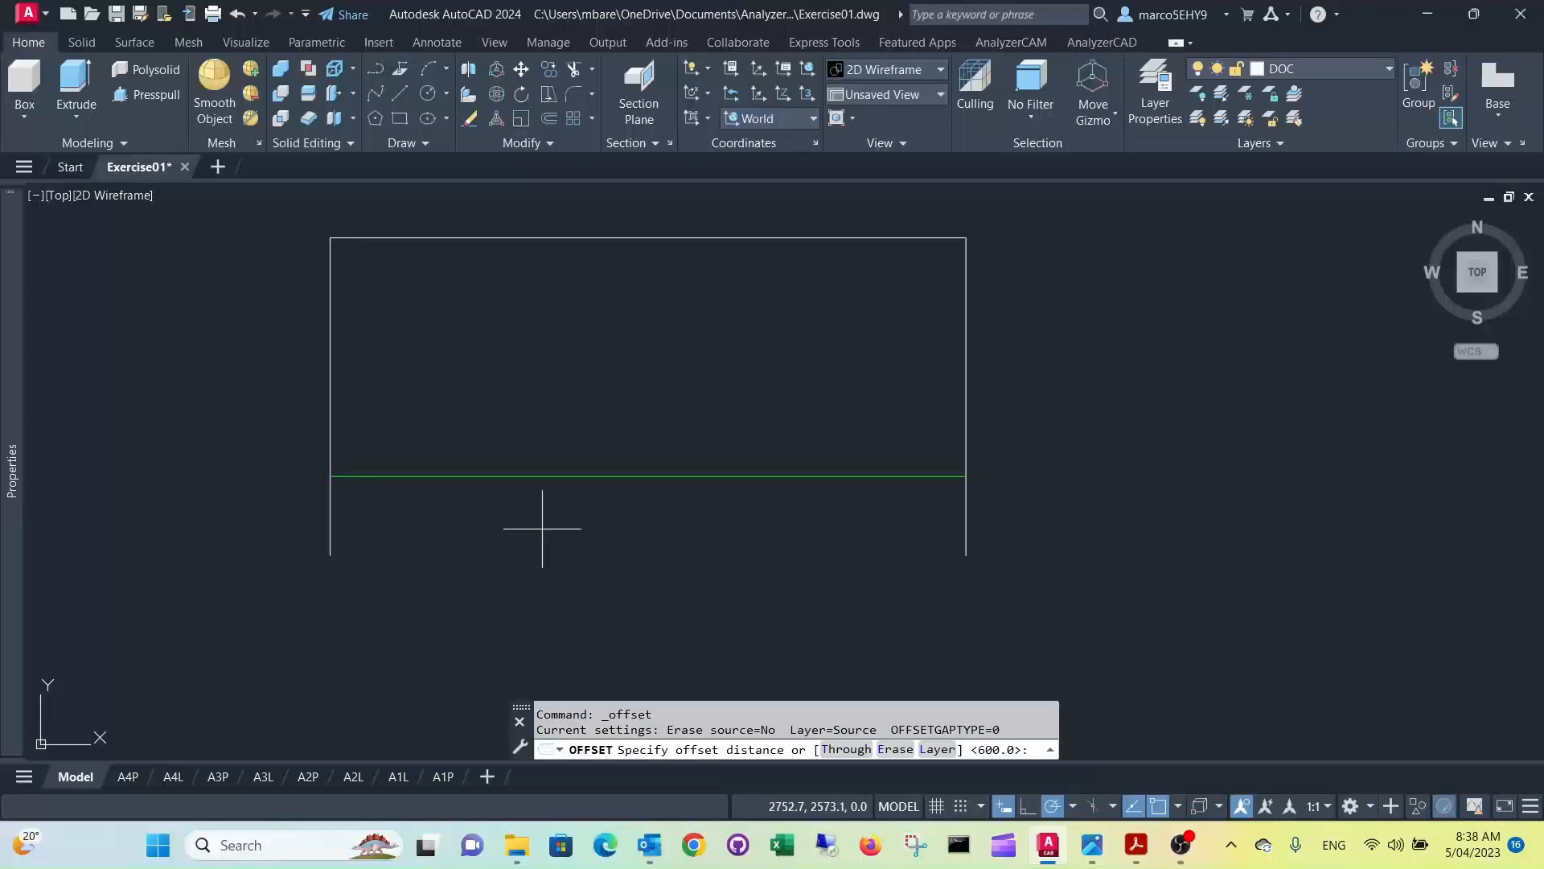
Step: Offset the green WRK line 20 upward, toward the back line
{"action": "type", "text": "20"}
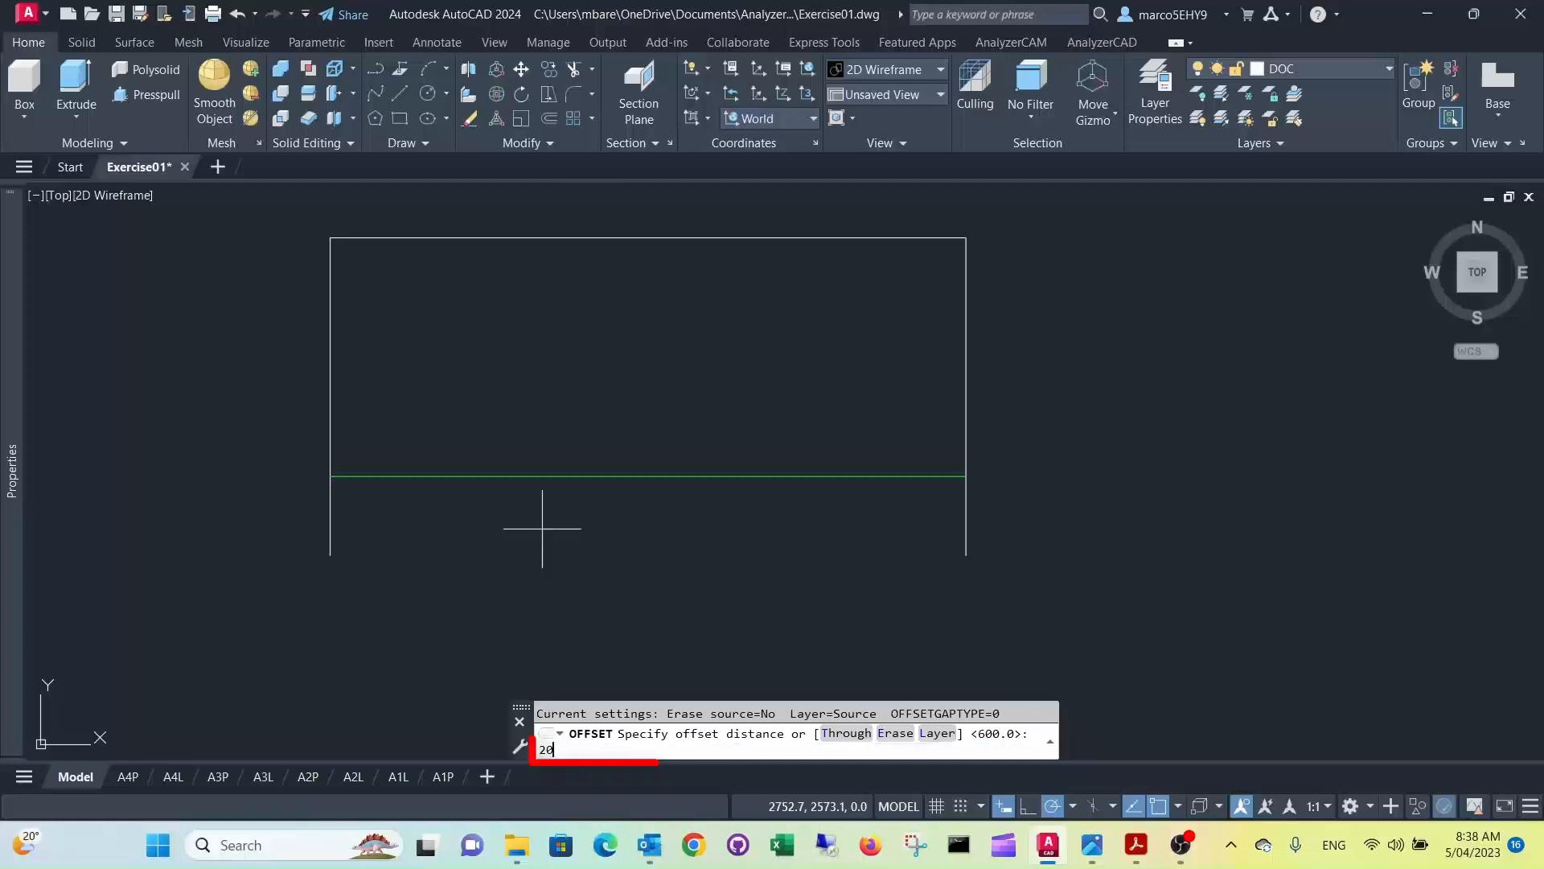
{"action": "key", "text": "Return"}
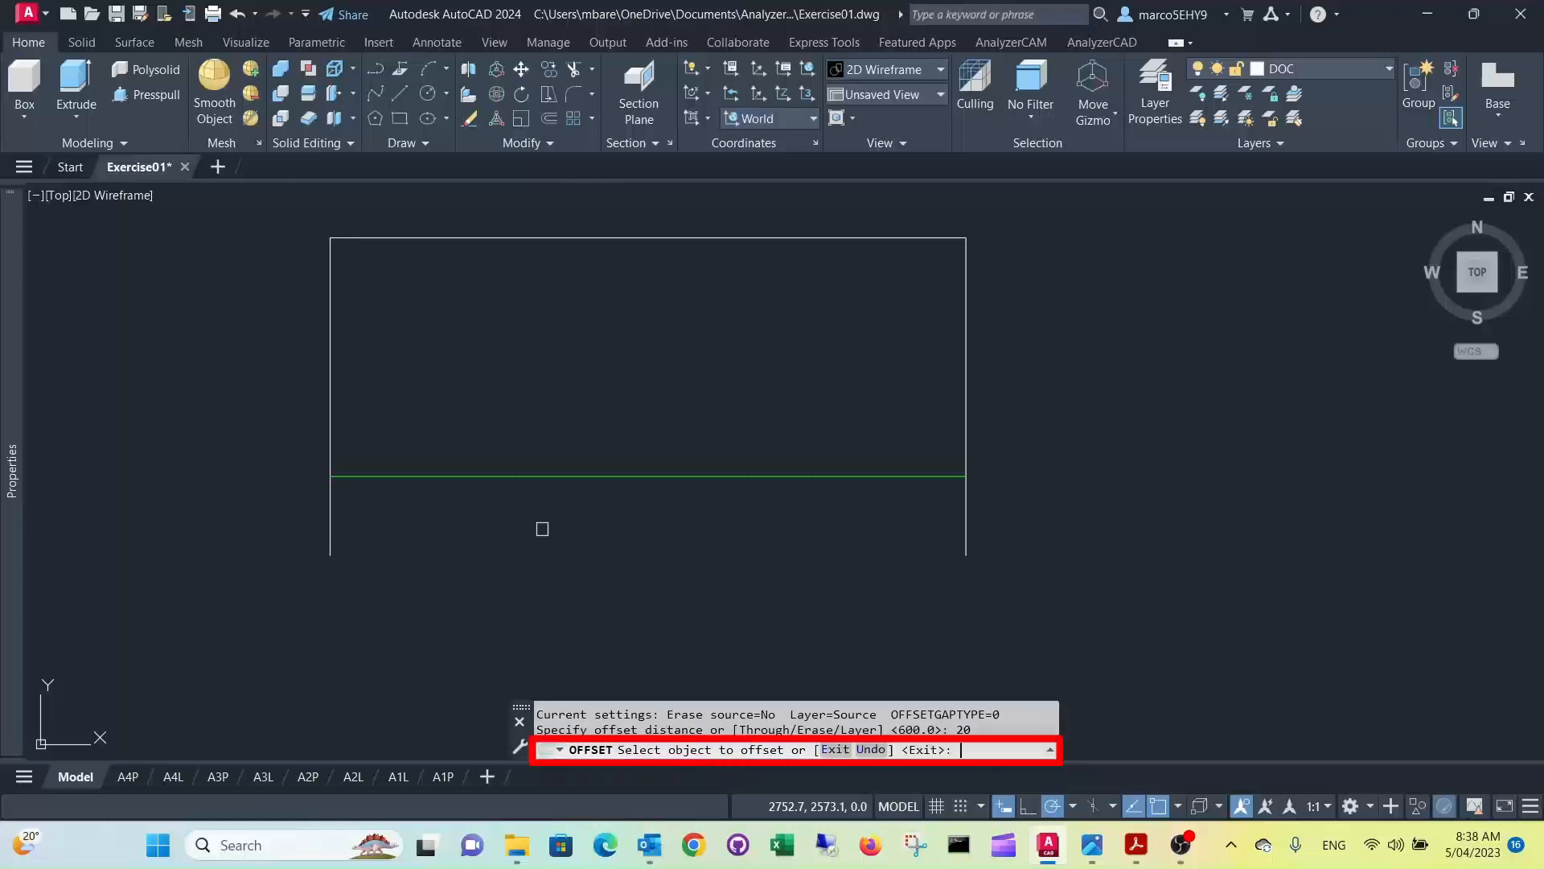
{"action": "left_click", "coordinate": [552, 475]}
{"action": "left_click", "coordinate": [569, 407]}
{"action": "key", "text": "Return"}
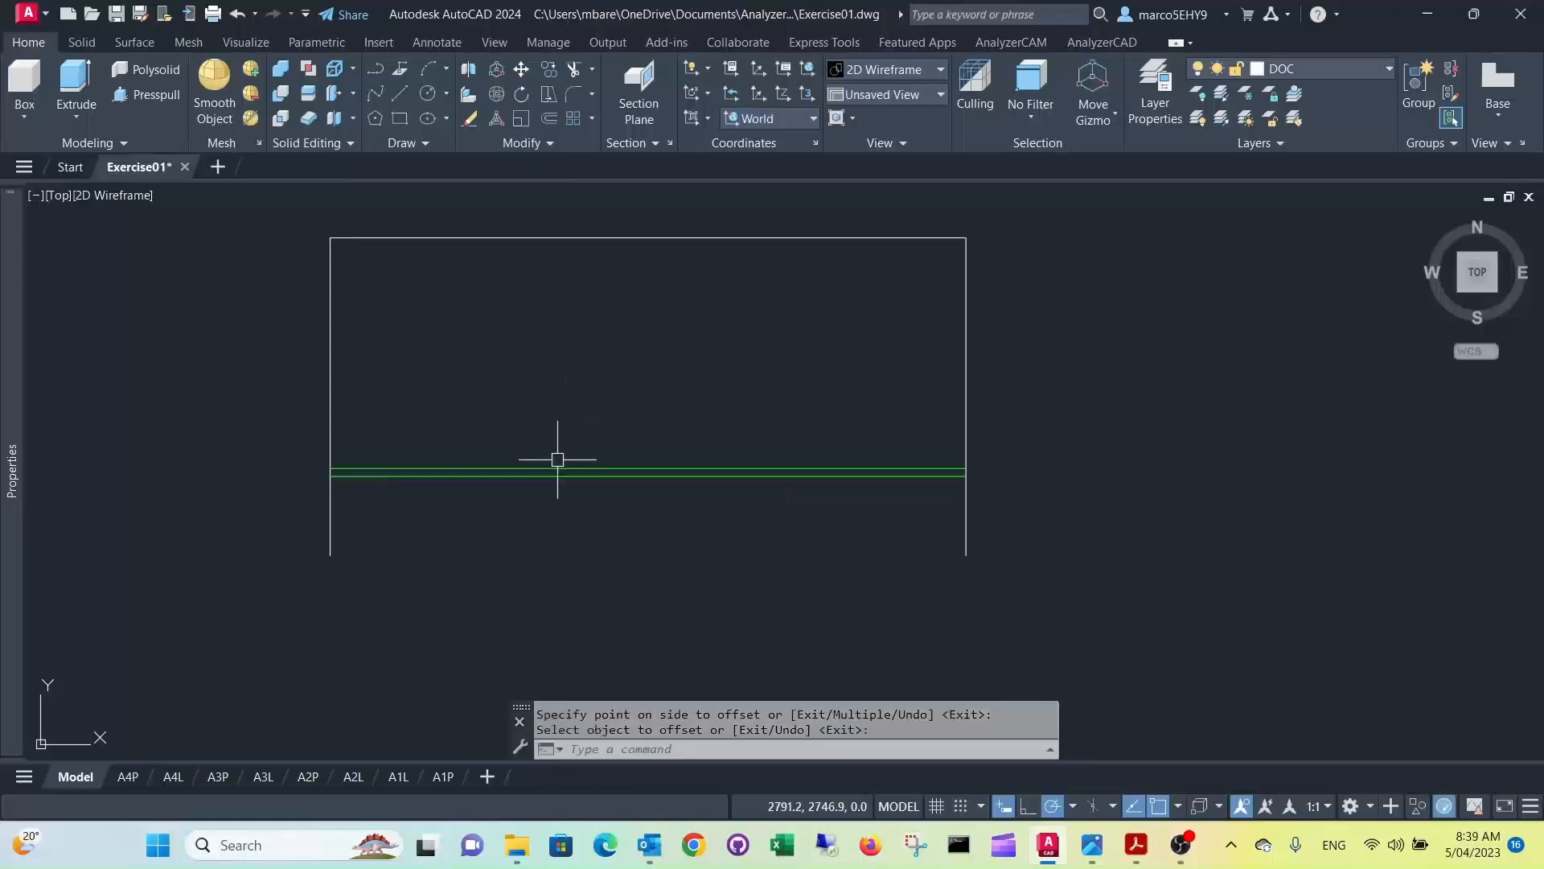
Step: Offset the upper of the two green horizontal lines 50 upward
{"action": "scroll", "coordinate": [555, 452], "scroll_direction": "up", "scroll_amount": 4}
{"action": "scroll", "coordinate": [555, 451], "scroll_direction": "down", "scroll_amount": 2}
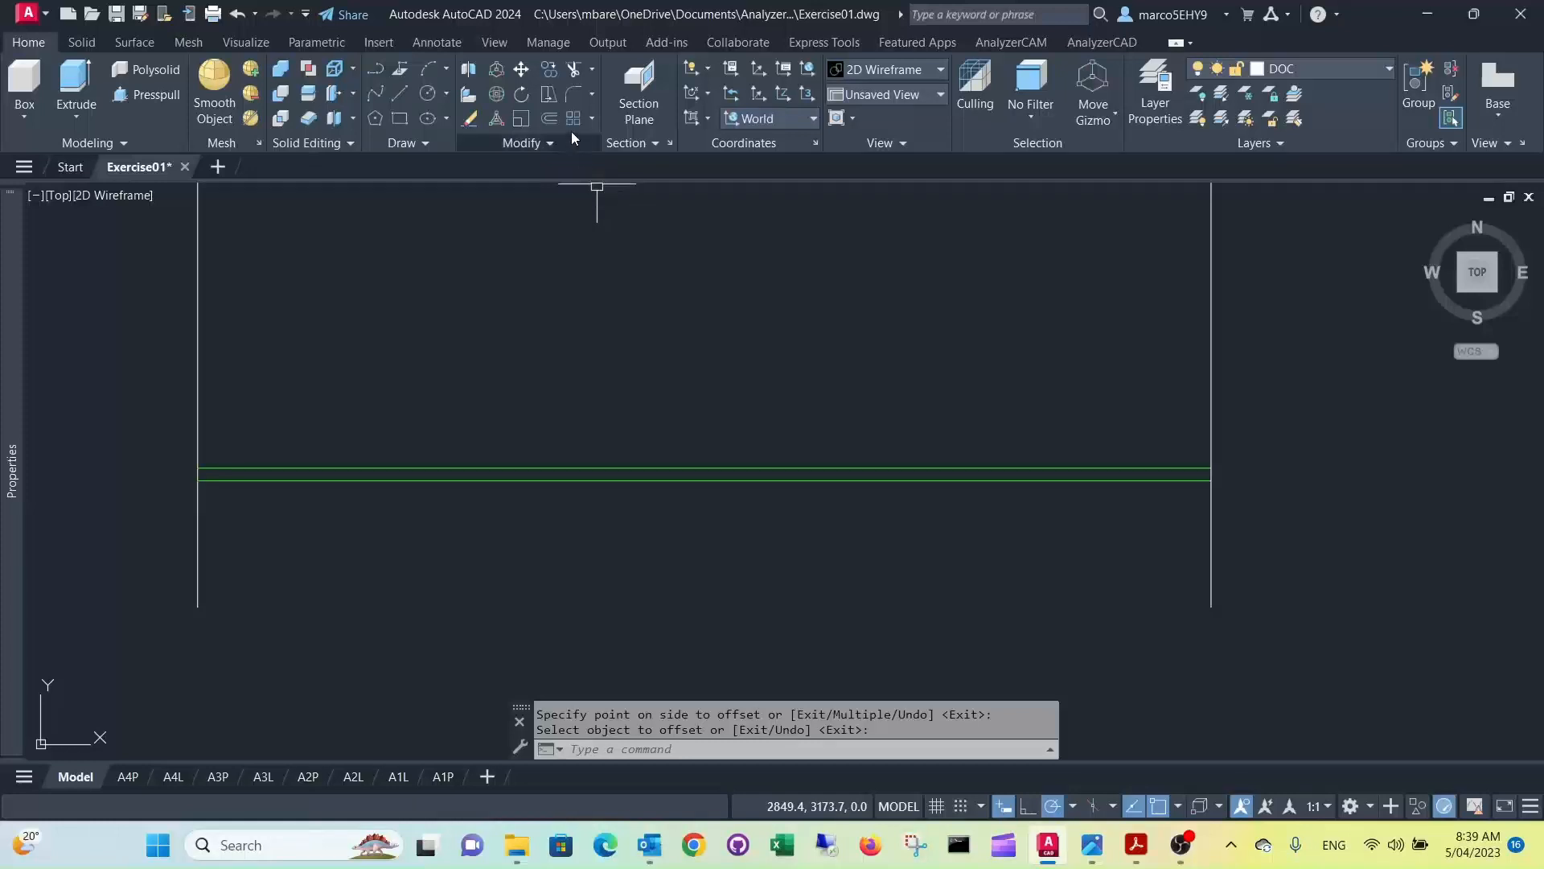
{"action": "left_click", "coordinate": [550, 119]}
{"action": "type", "text": "50"}
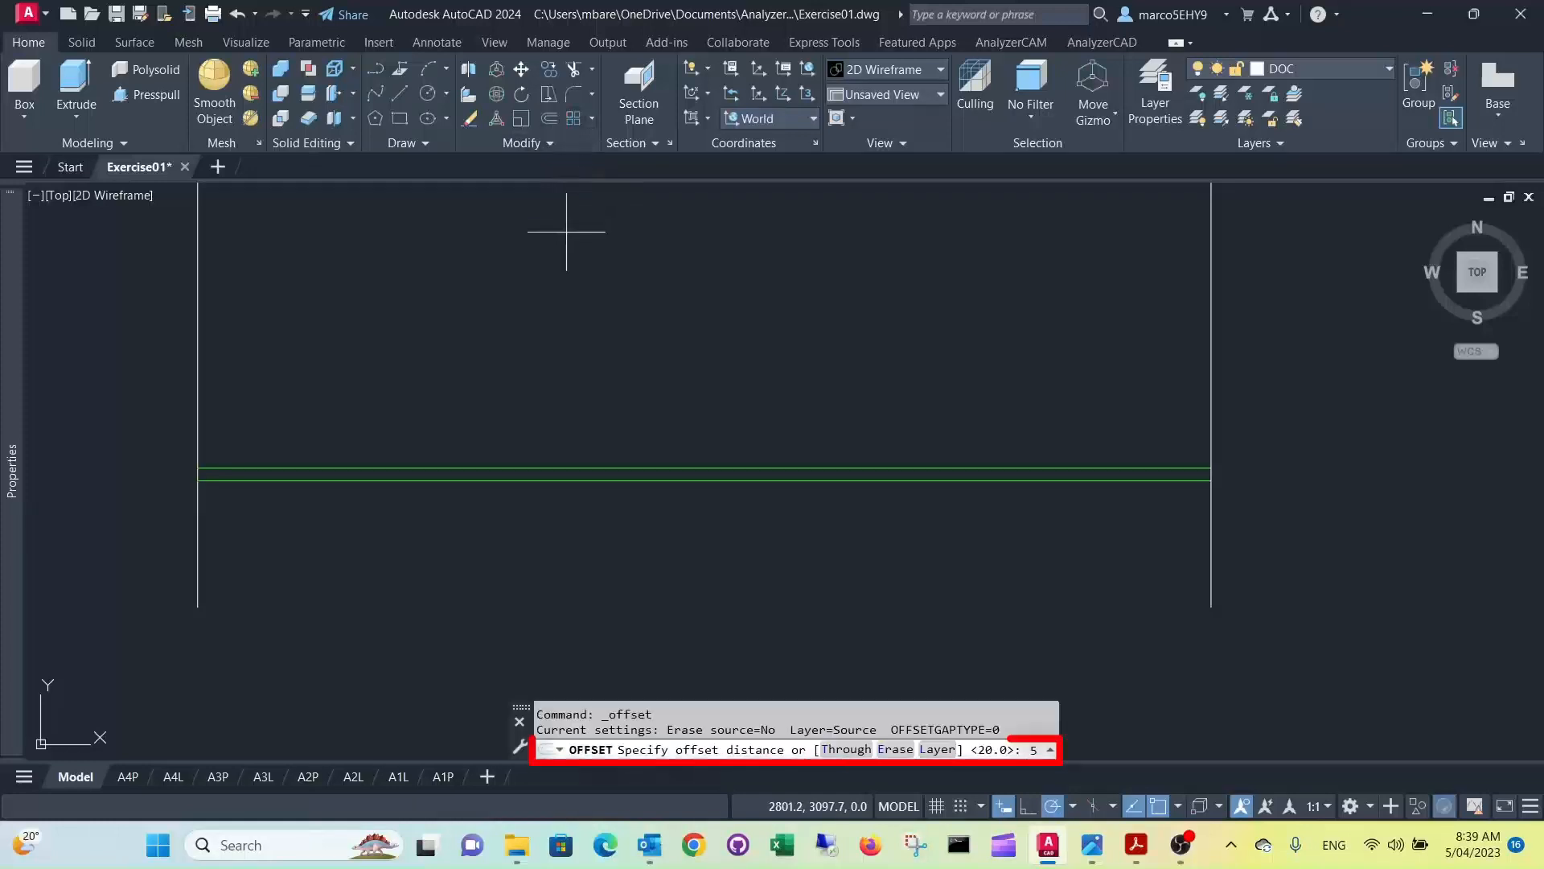
{"action": "key", "text": "Return"}
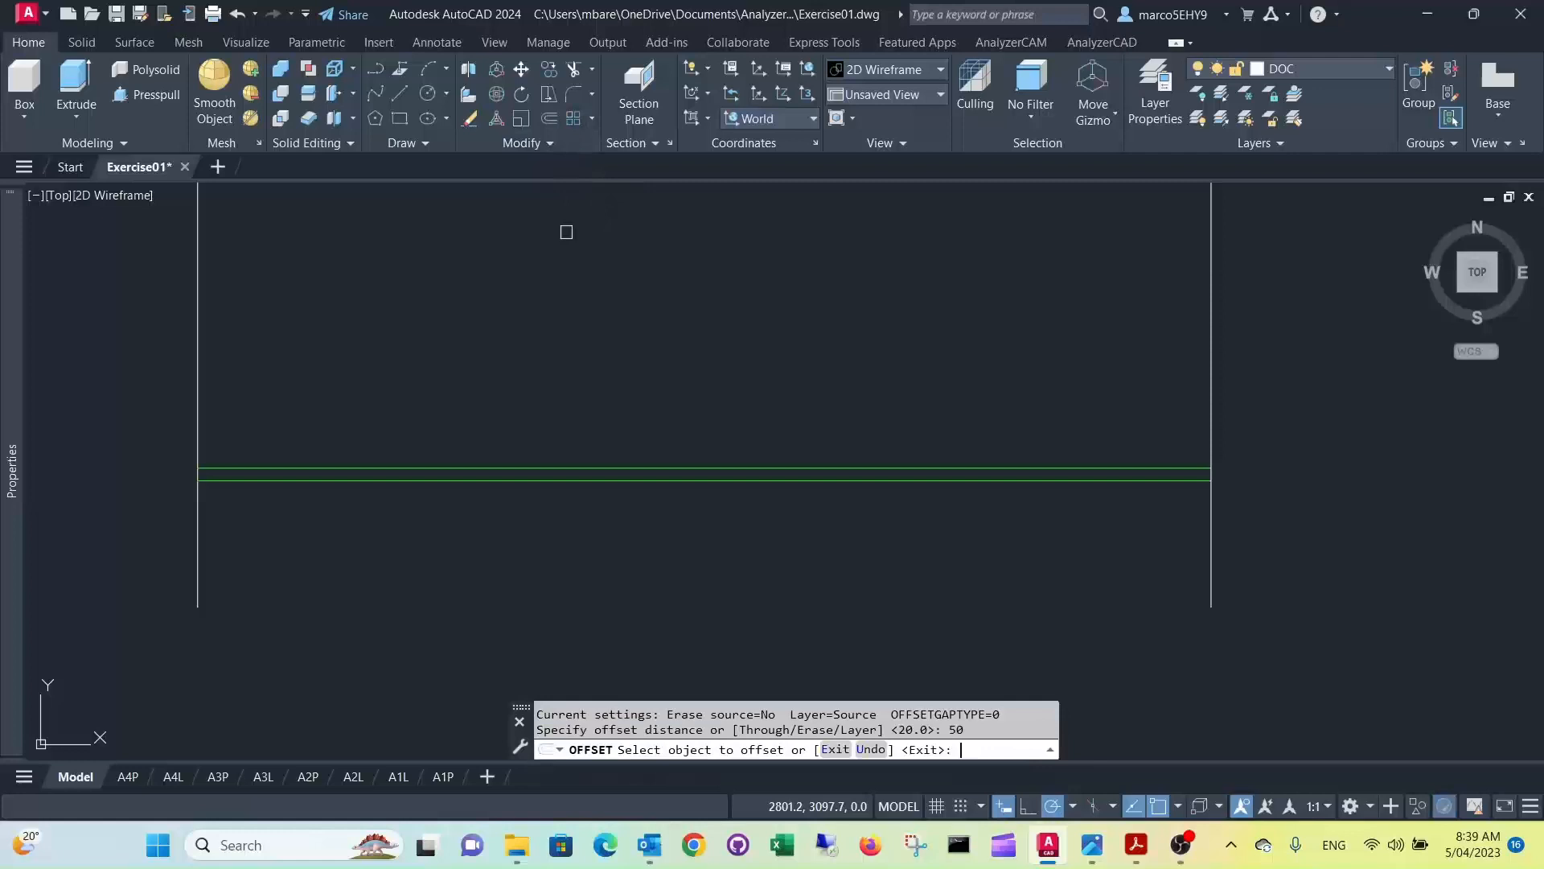
{"action": "left_click", "coordinate": [666, 468]}
{"action": "left_click", "coordinate": [662, 425]}
{"action": "key", "text": "Return"}
Step: Offset the left and right side lines of the outline 20 inward
{"action": "scroll", "coordinate": [524, 408], "scroll_direction": "down", "scroll_amount": 2}
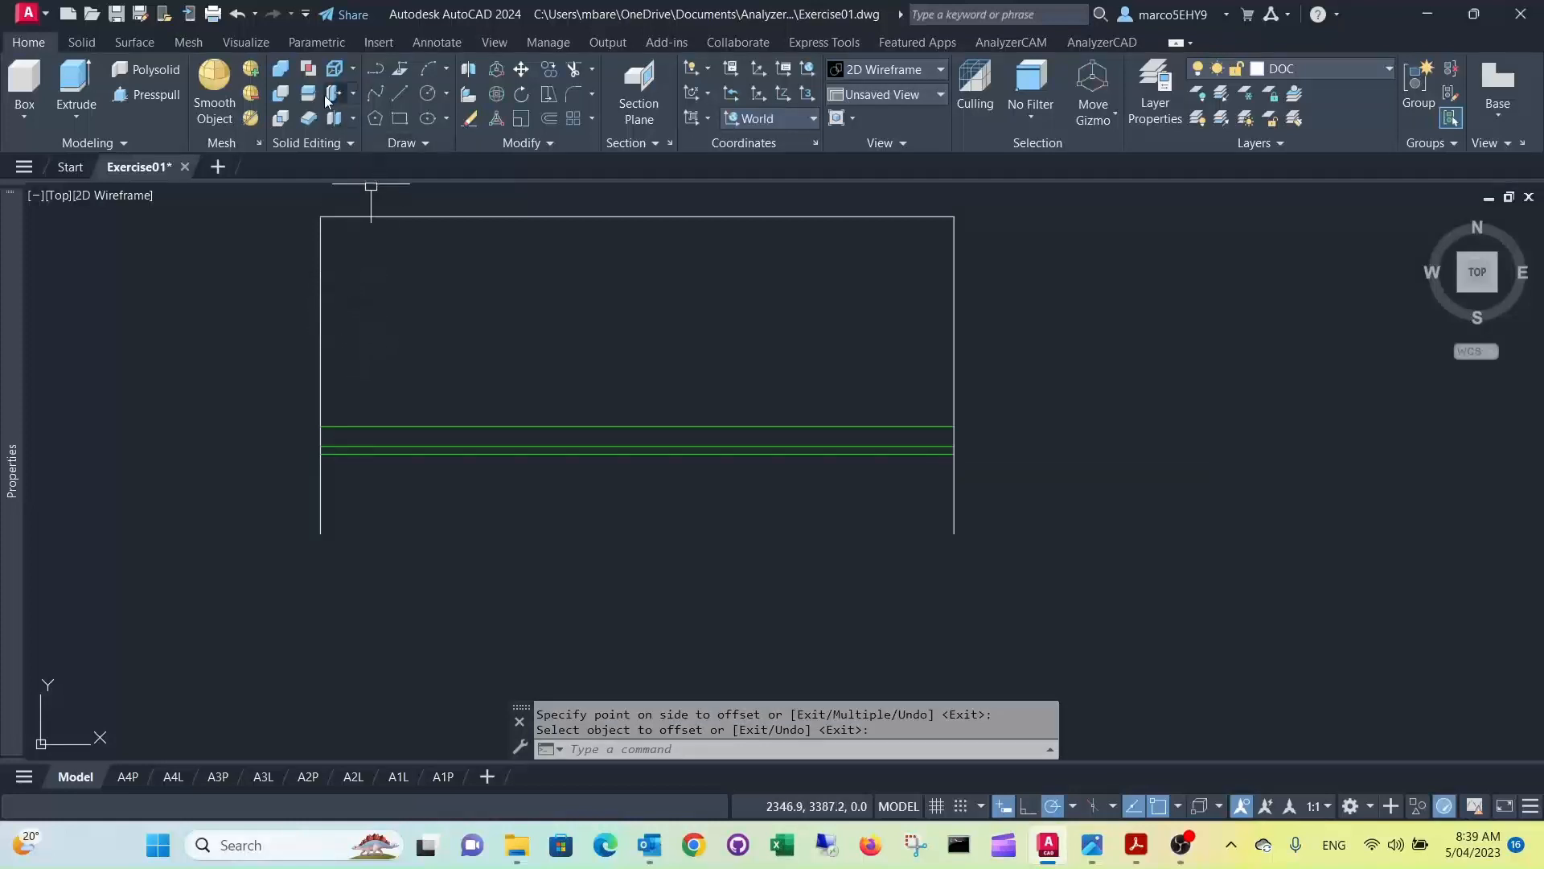
{"action": "left_click", "coordinate": [549, 119]}
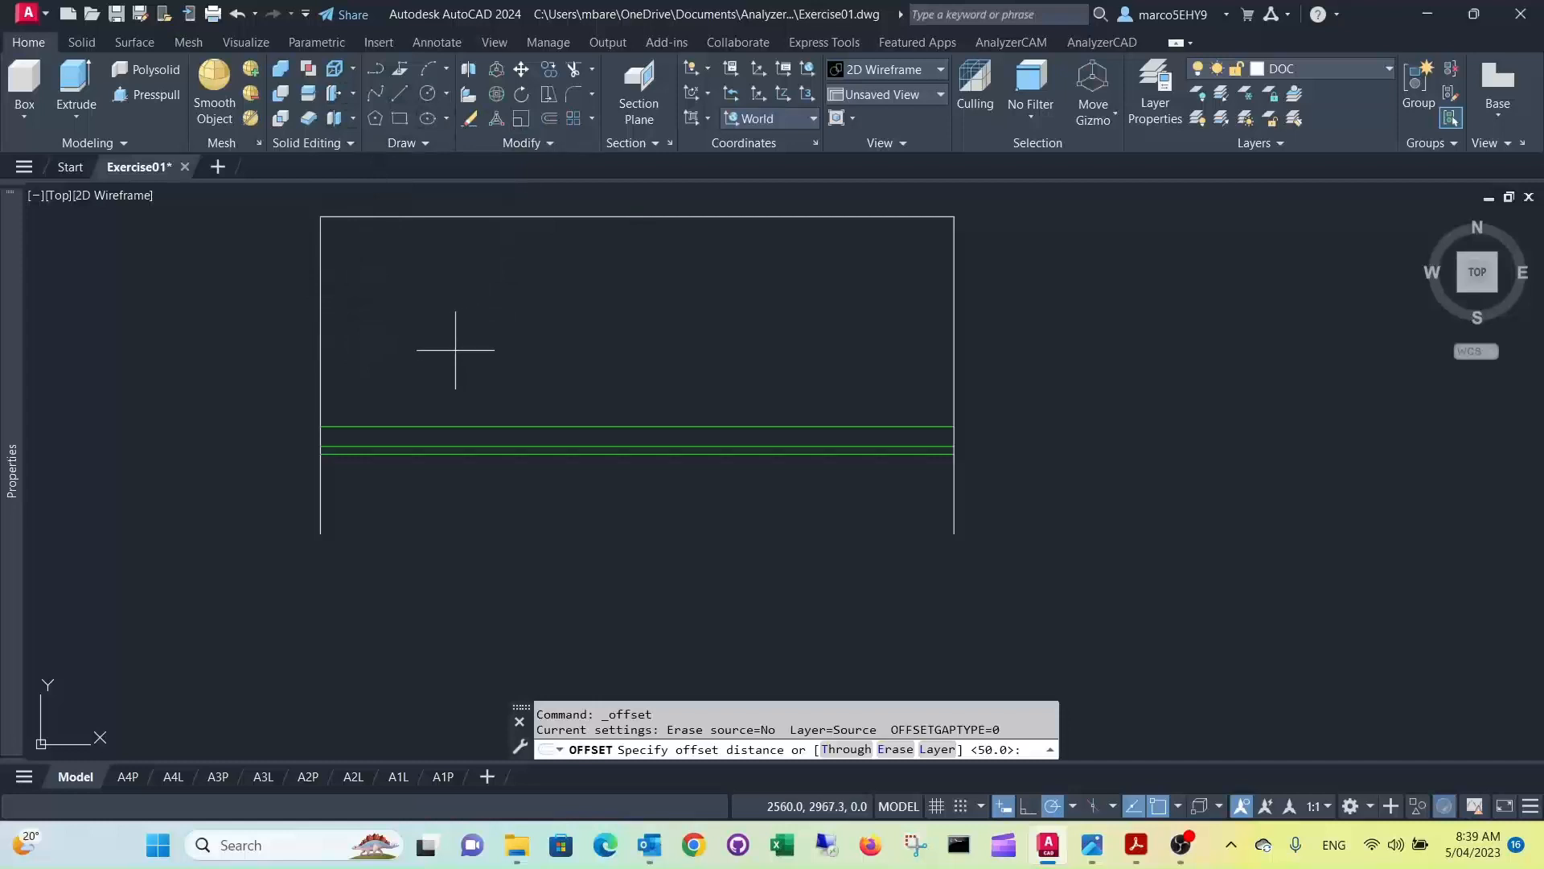
{"action": "type", "text": "20"}
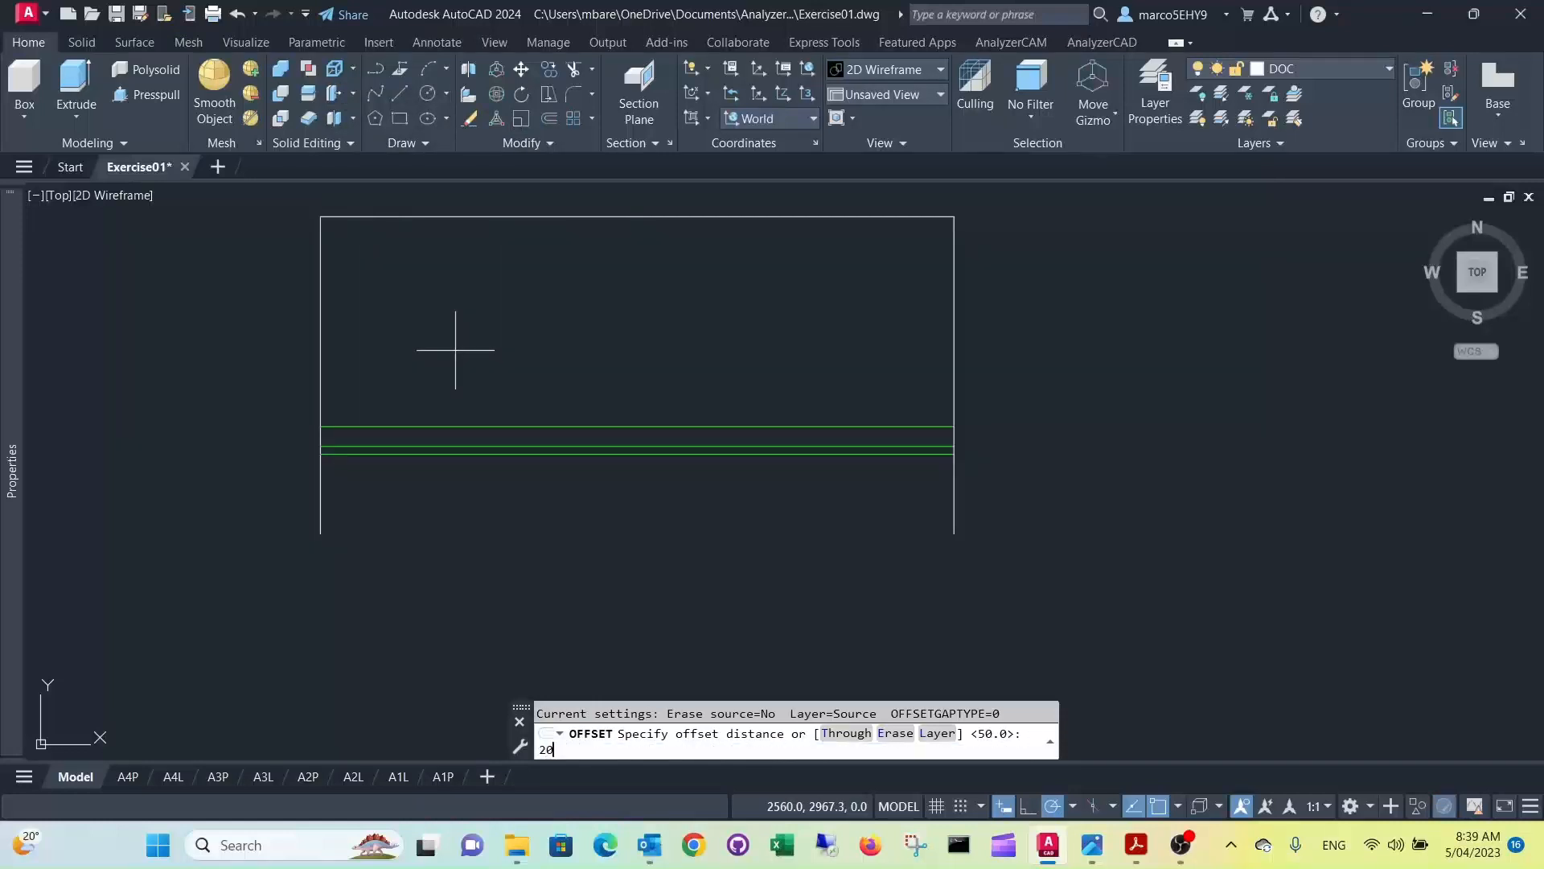
{"action": "key", "text": "Return"}
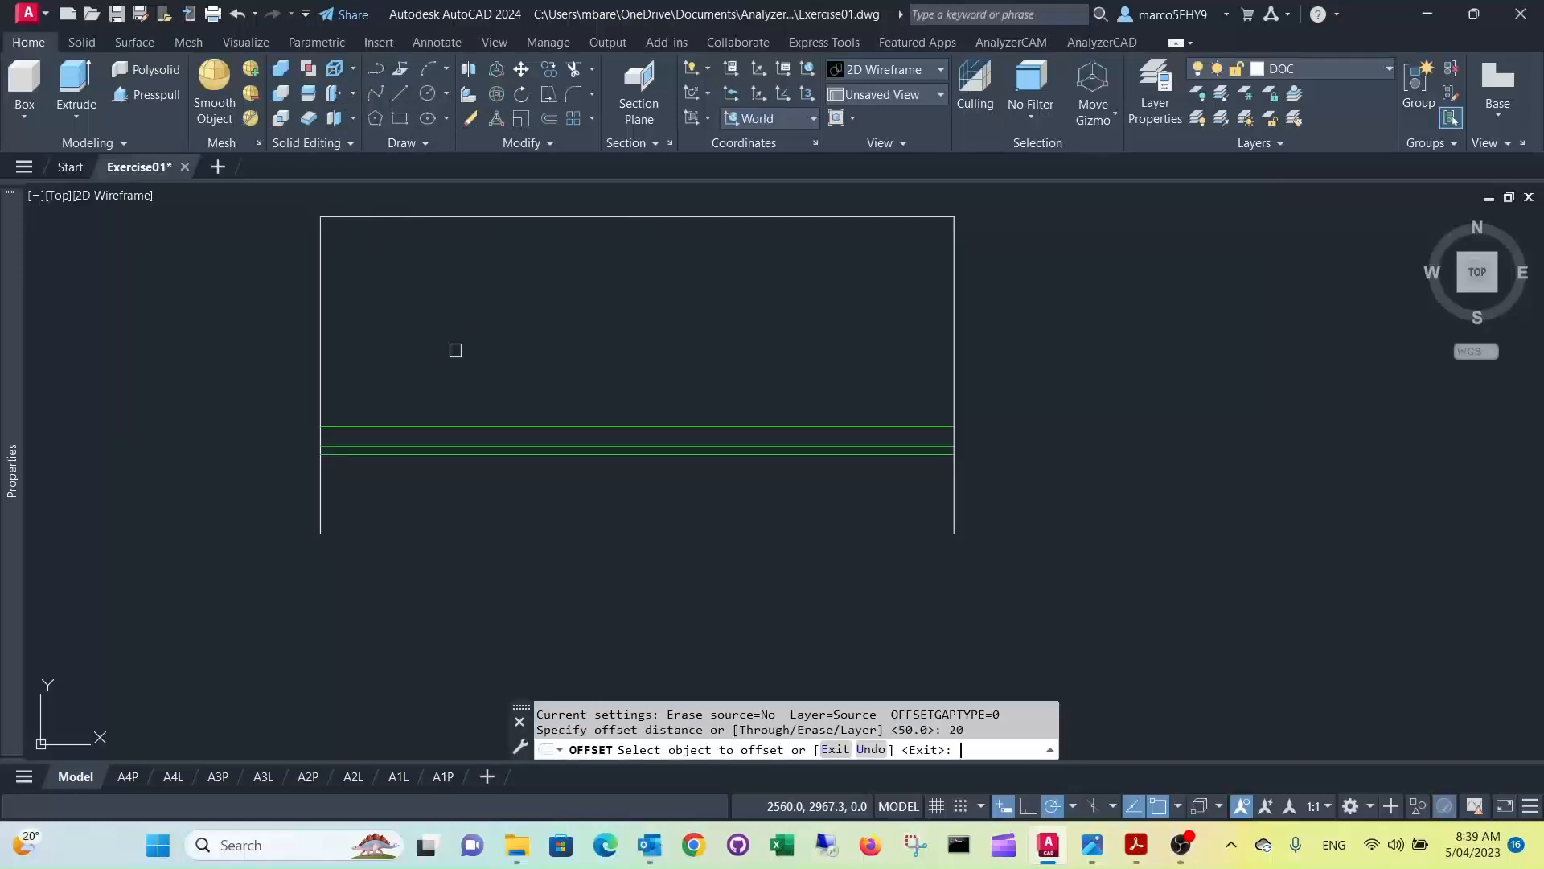
{"action": "left_click", "coordinate": [320, 376]}
{"action": "left_click", "coordinate": [358, 375]}
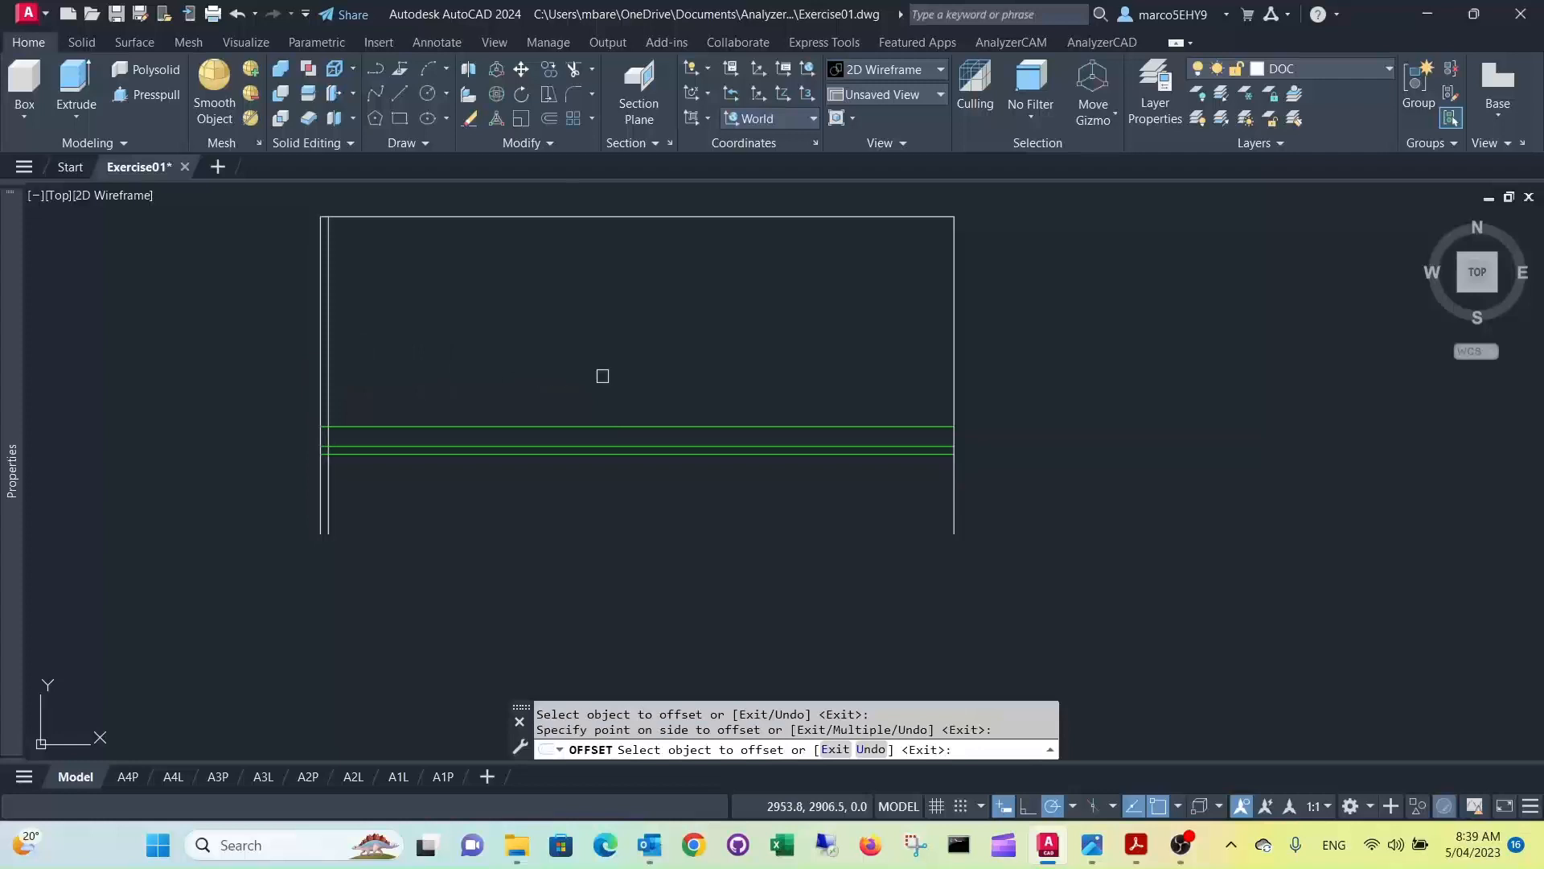
{"action": "left_click", "coordinate": [952, 355]}
{"action": "left_click", "coordinate": [937, 354]}
{"action": "key", "text": "Return"}
Step: Match the properties of the upper green horizontal line onto both inner vertical side lines
{"action": "scroll", "coordinate": [415, 439], "scroll_direction": "up", "scroll_amount": 2}
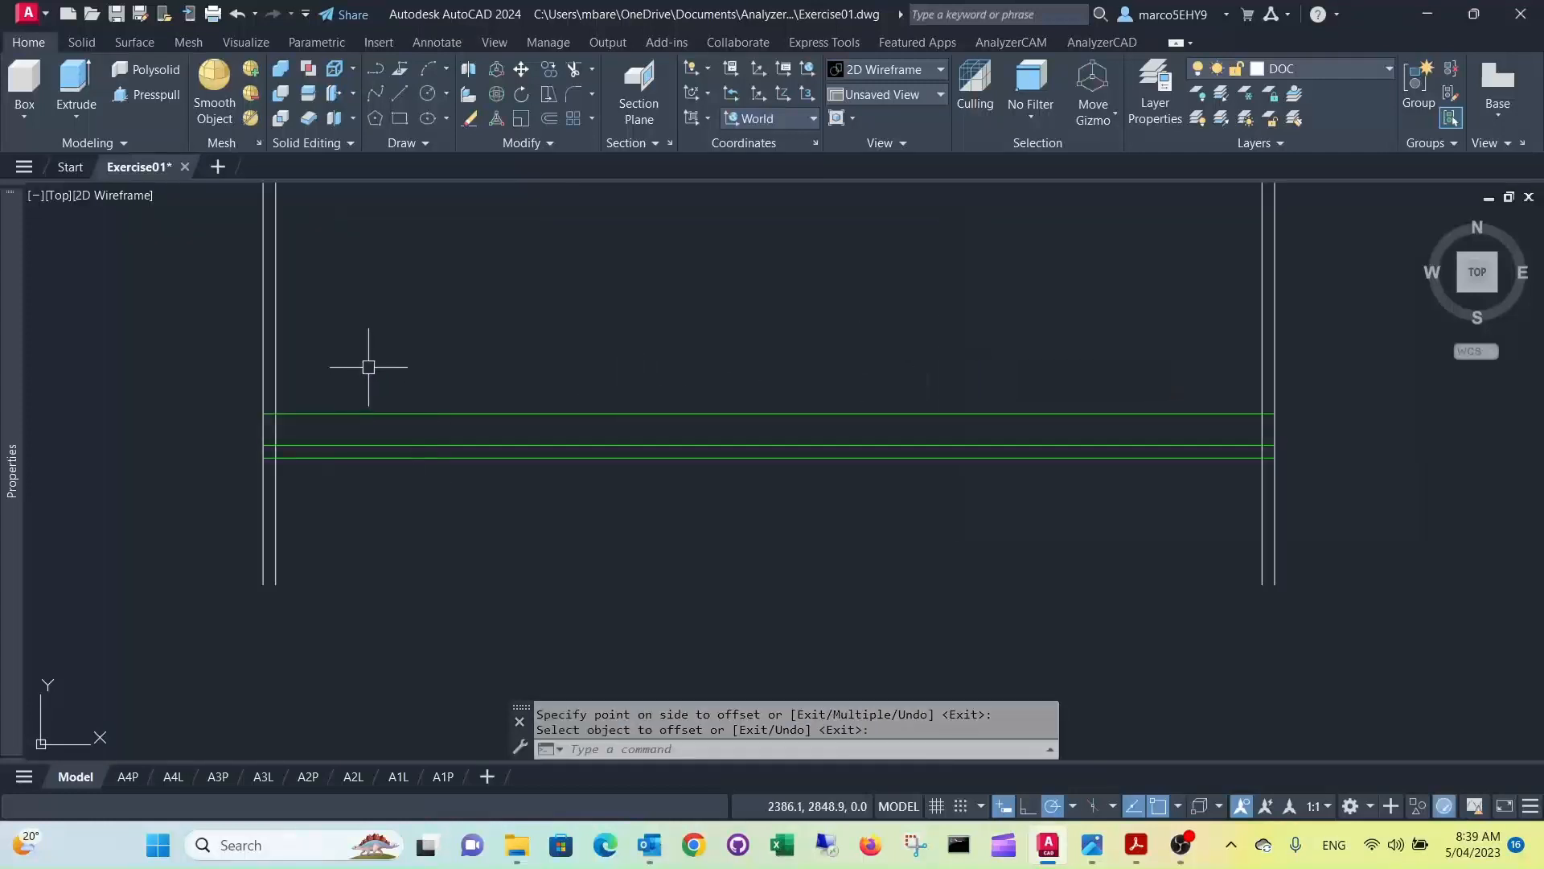
{"action": "type", "text": "MA"}
{"action": "key", "text": "Return"}
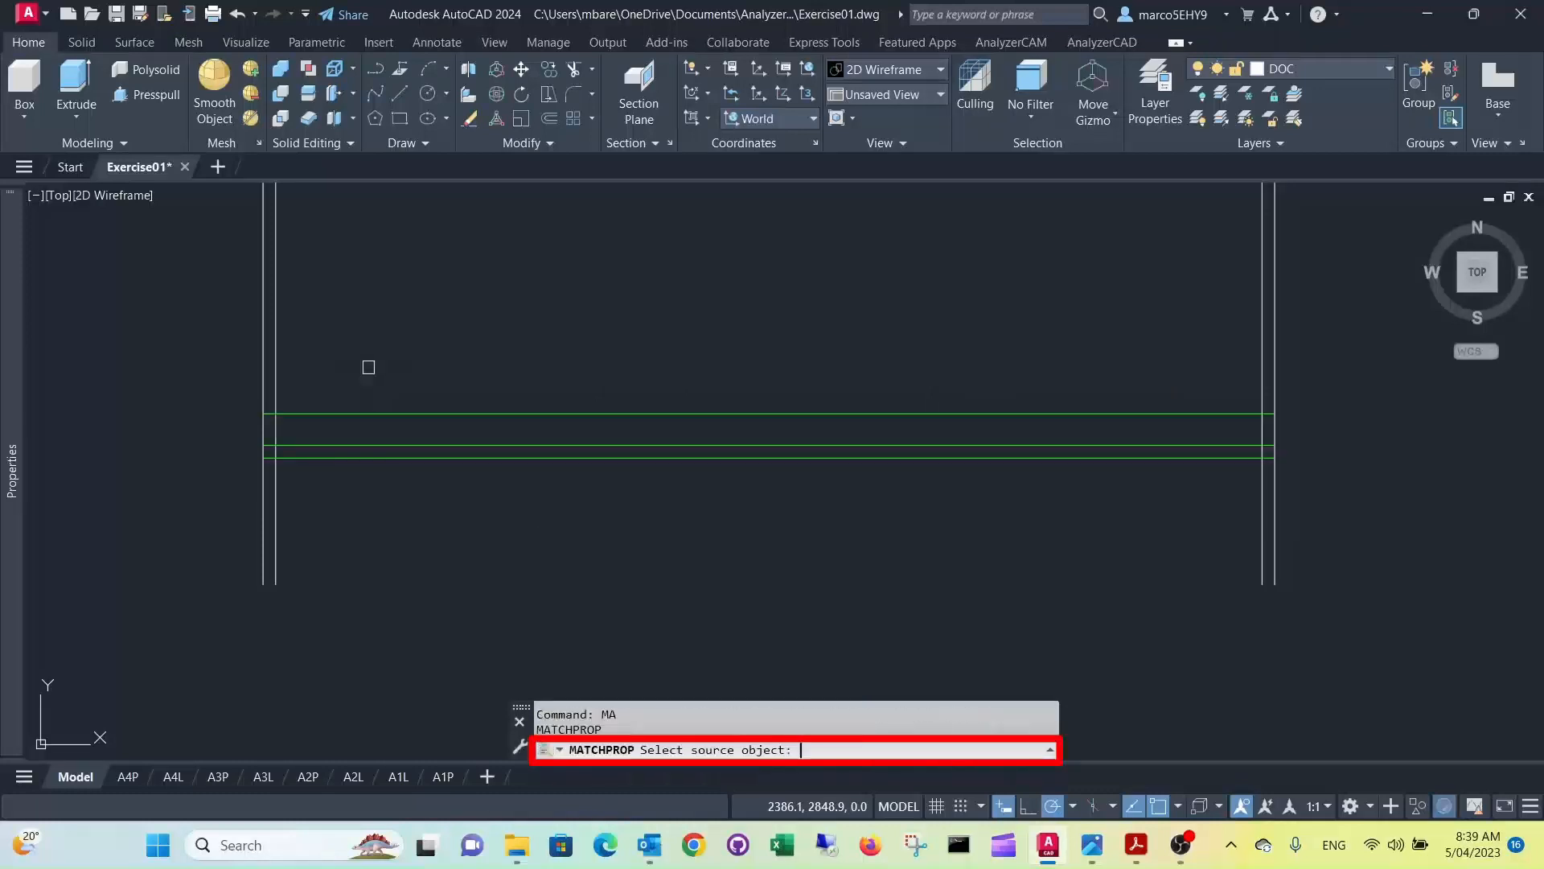
{"action": "left_click", "coordinate": [292, 409]}
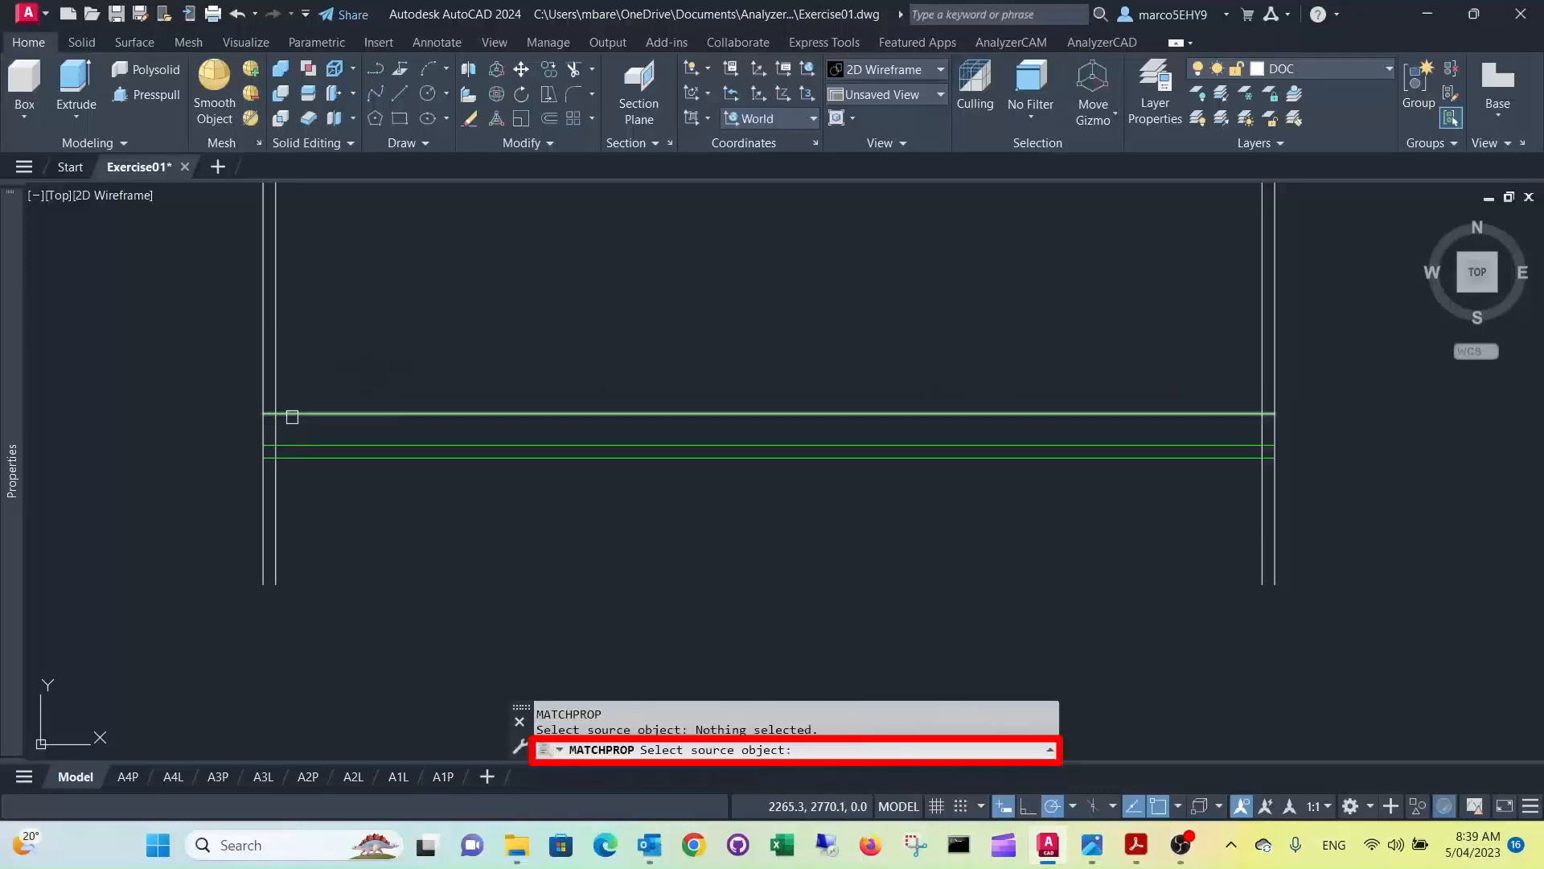
{"action": "left_click", "coordinate": [285, 408]}
{"action": "left_click", "coordinate": [276, 387]}
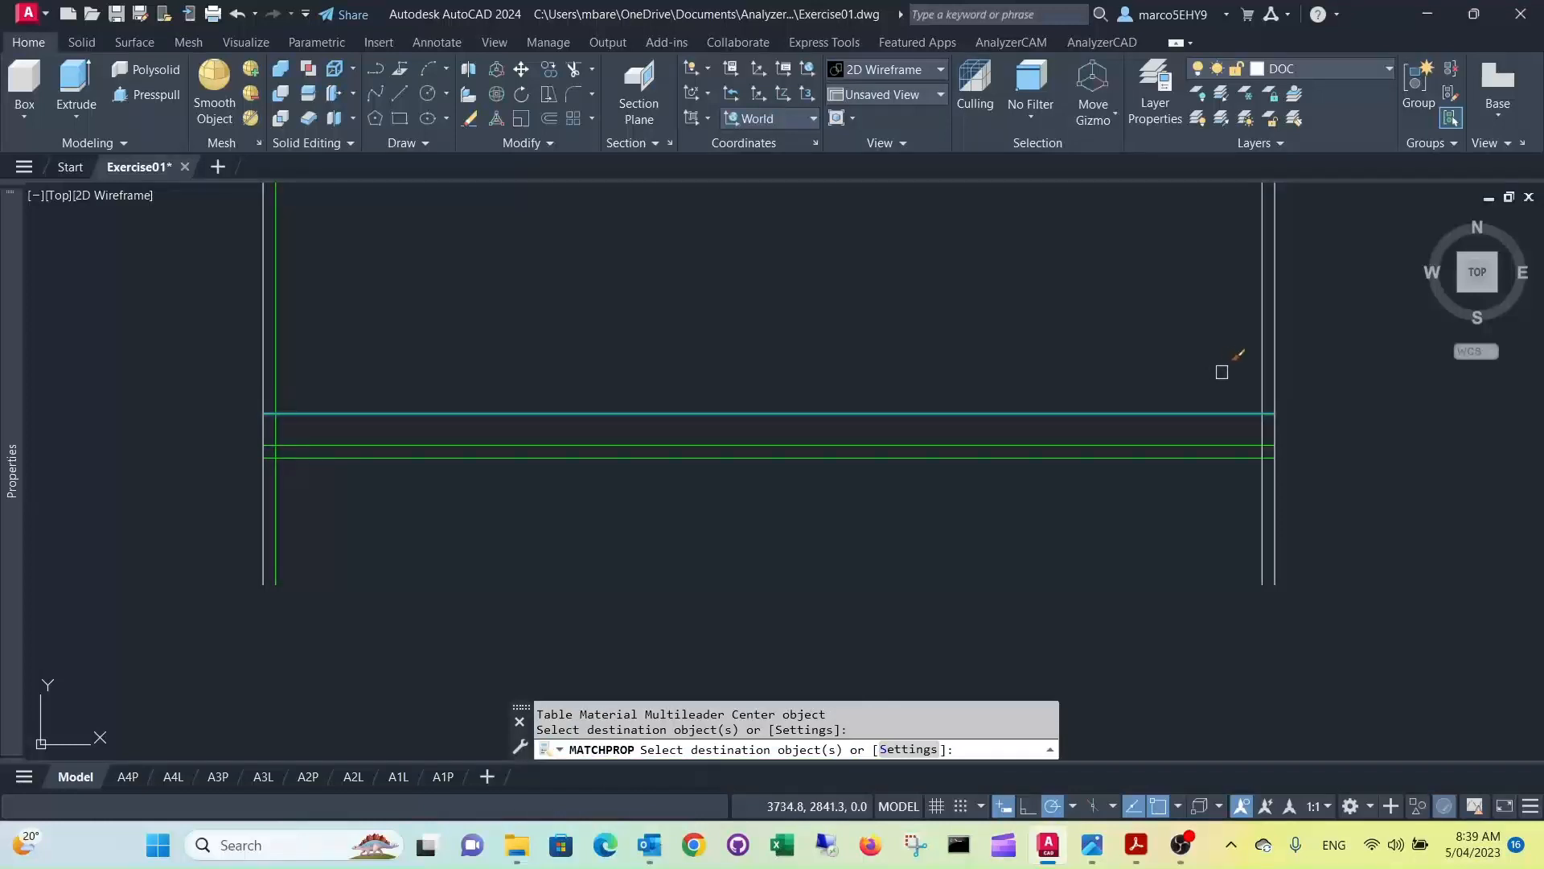
{"action": "left_click", "coordinate": [1262, 374]}
{"action": "key", "text": "Return"}
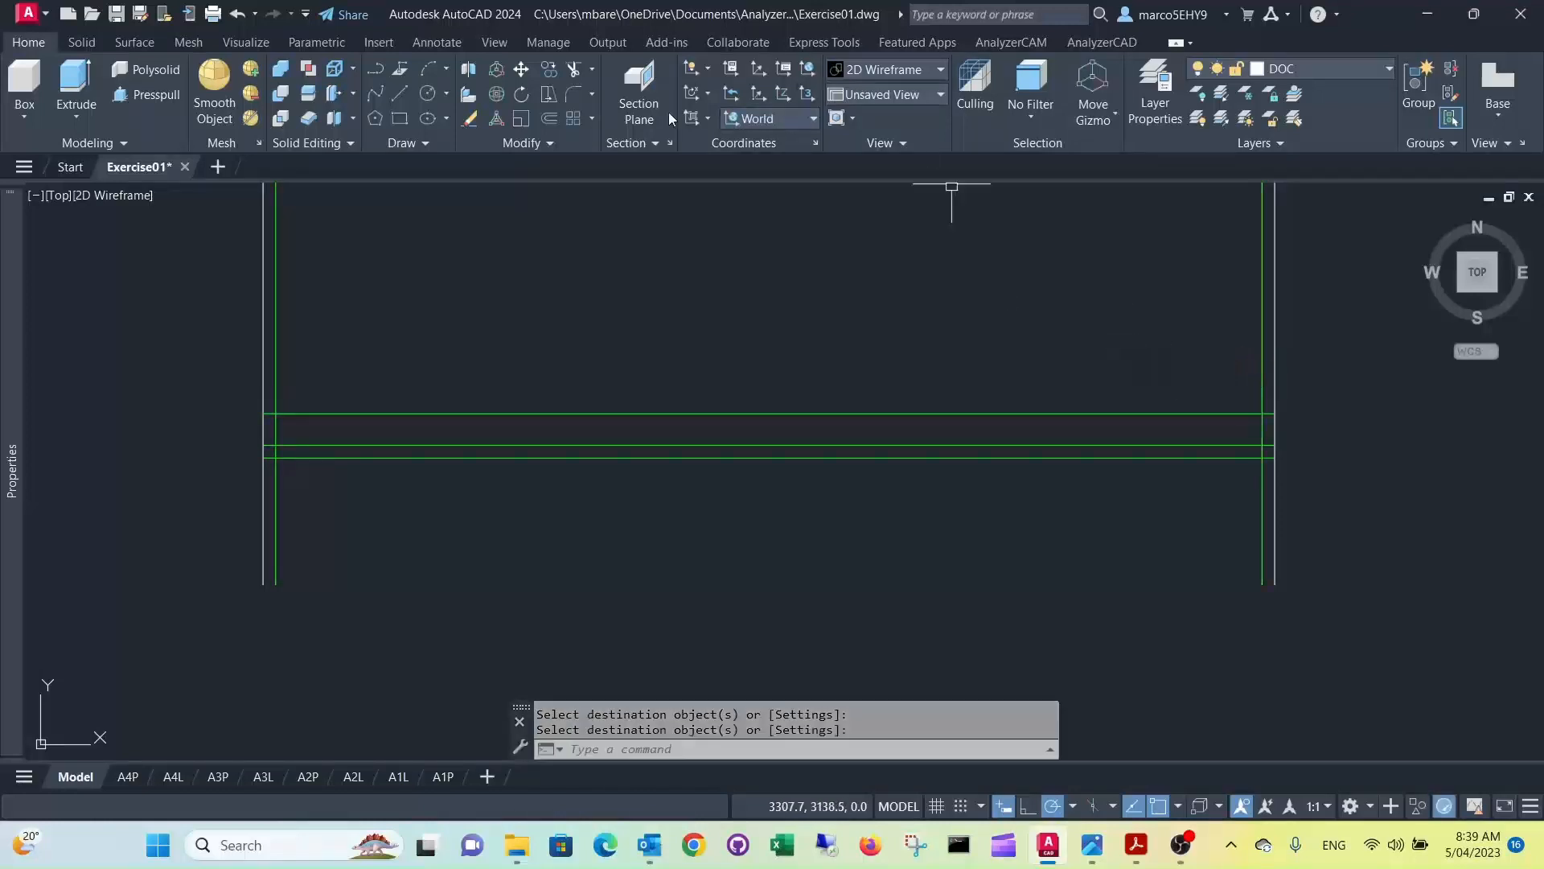
Step: Fillet the left inner vertical line and the middle green horizontal line into a sharp corner
{"action": "left_click", "coordinate": [574, 95]}
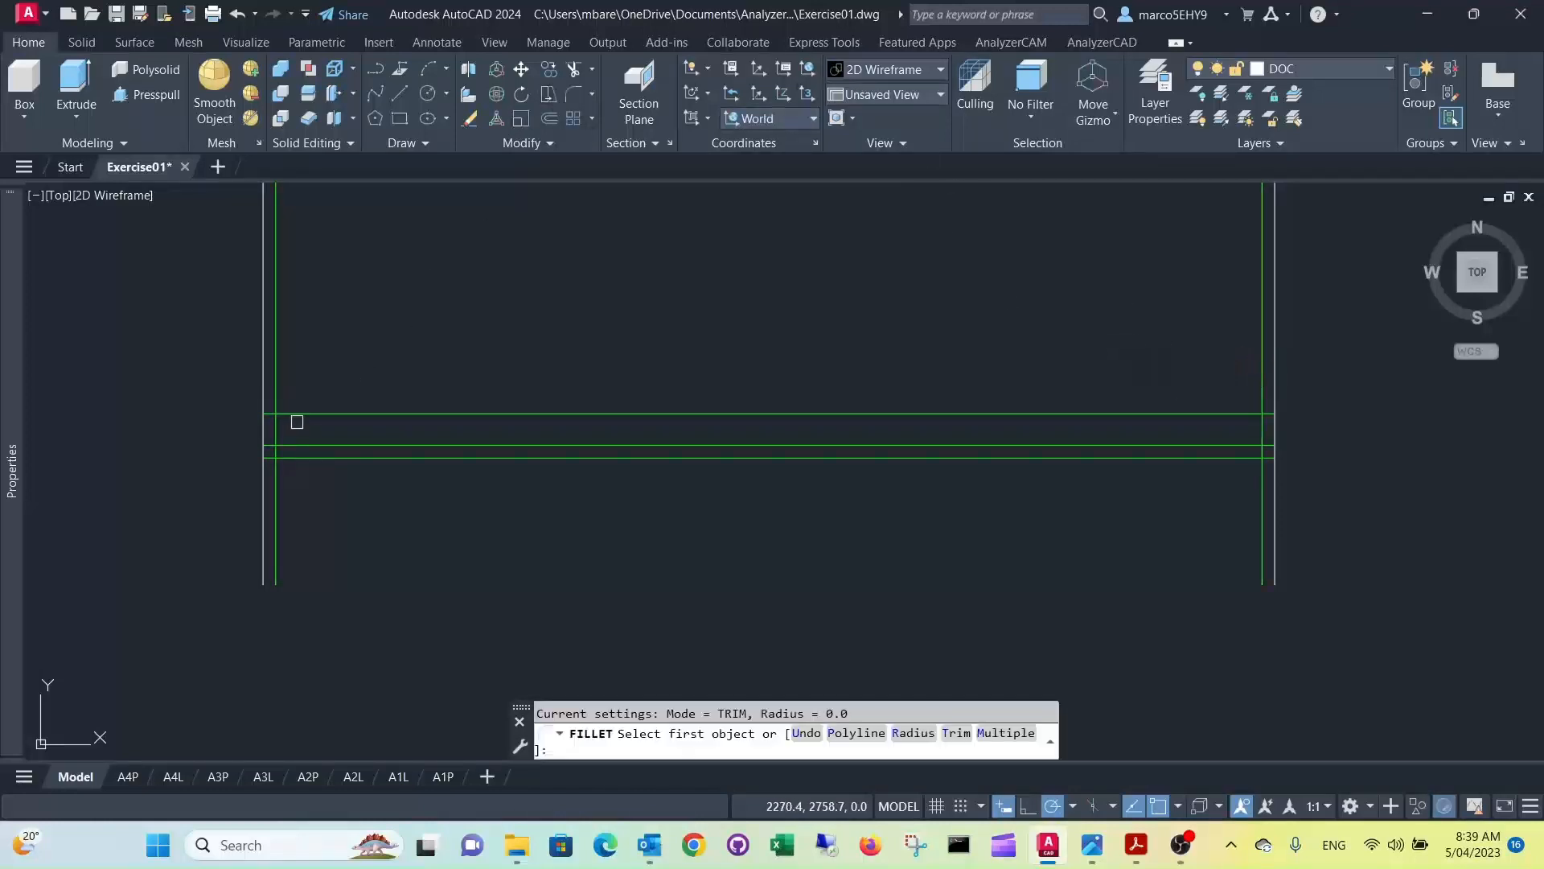
{"action": "left_click", "coordinate": [277, 429]}
{"action": "left_click", "coordinate": [290, 443]}
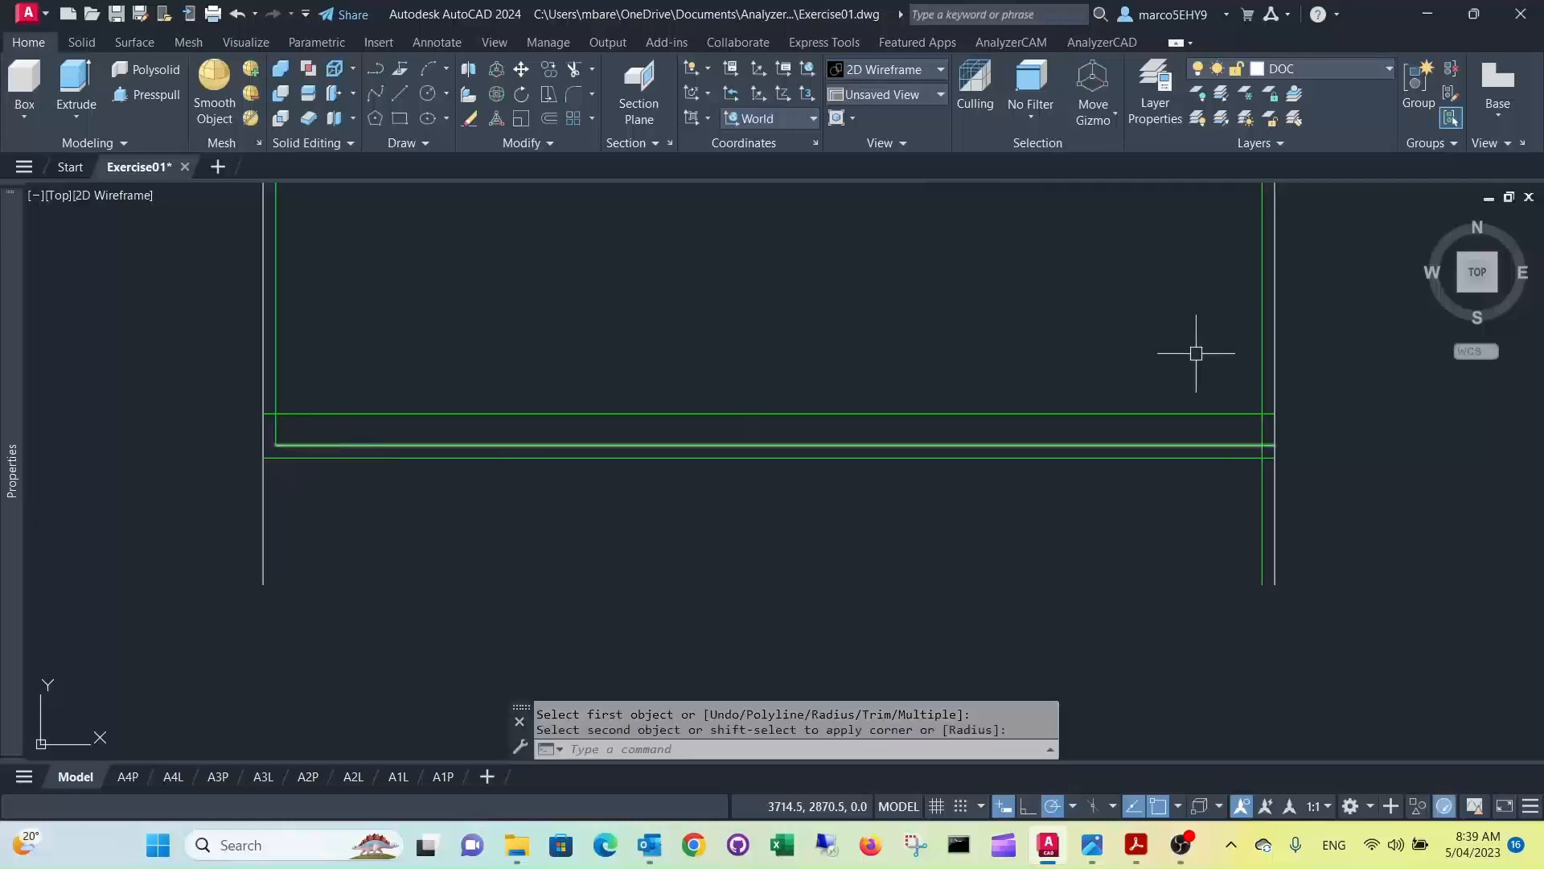
Step: Fillet the right inner vertical line and the middle green horizontal line into a sharp corner
{"action": "key", "text": "Return"}
{"action": "left_click", "coordinate": [1262, 418]}
{"action": "left_click", "coordinate": [1252, 445]}
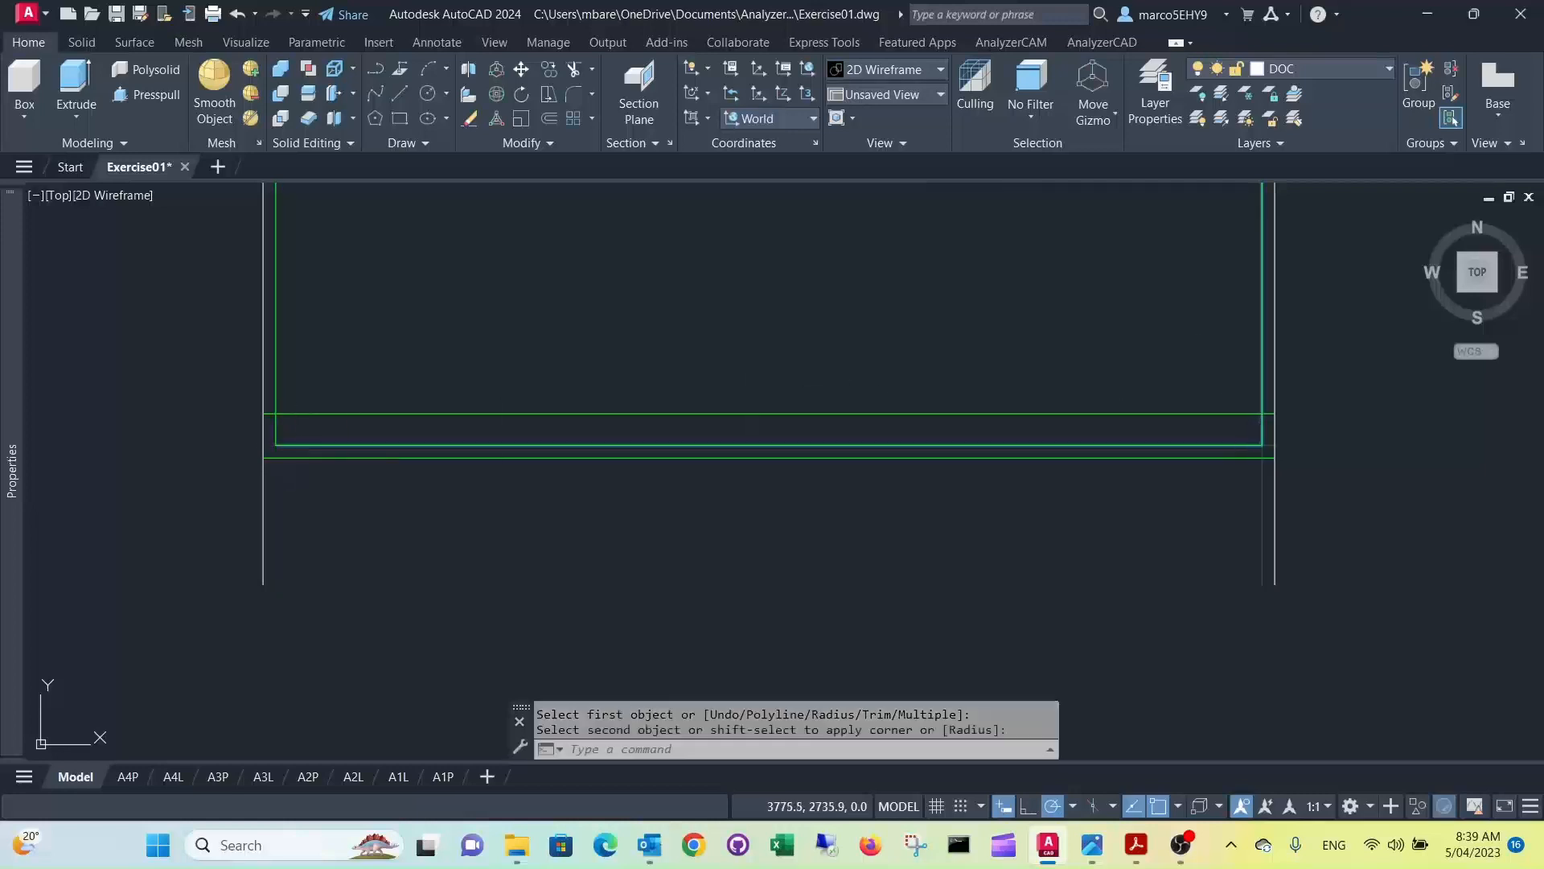
Step: Insert the Base Cabinets object "Base Unit 4 Drawer Variable" with its corner at the upper end of the left inner vertical line
{"action": "scroll", "coordinate": [1153, 396], "scroll_direction": "down", "scroll_amount": 2}
{"action": "scroll", "coordinate": [1154, 395], "scroll_direction": "down", "scroll_amount": 2}
{"action": "scroll", "coordinate": [924, 359], "scroll_direction": "up", "scroll_amount": 2}
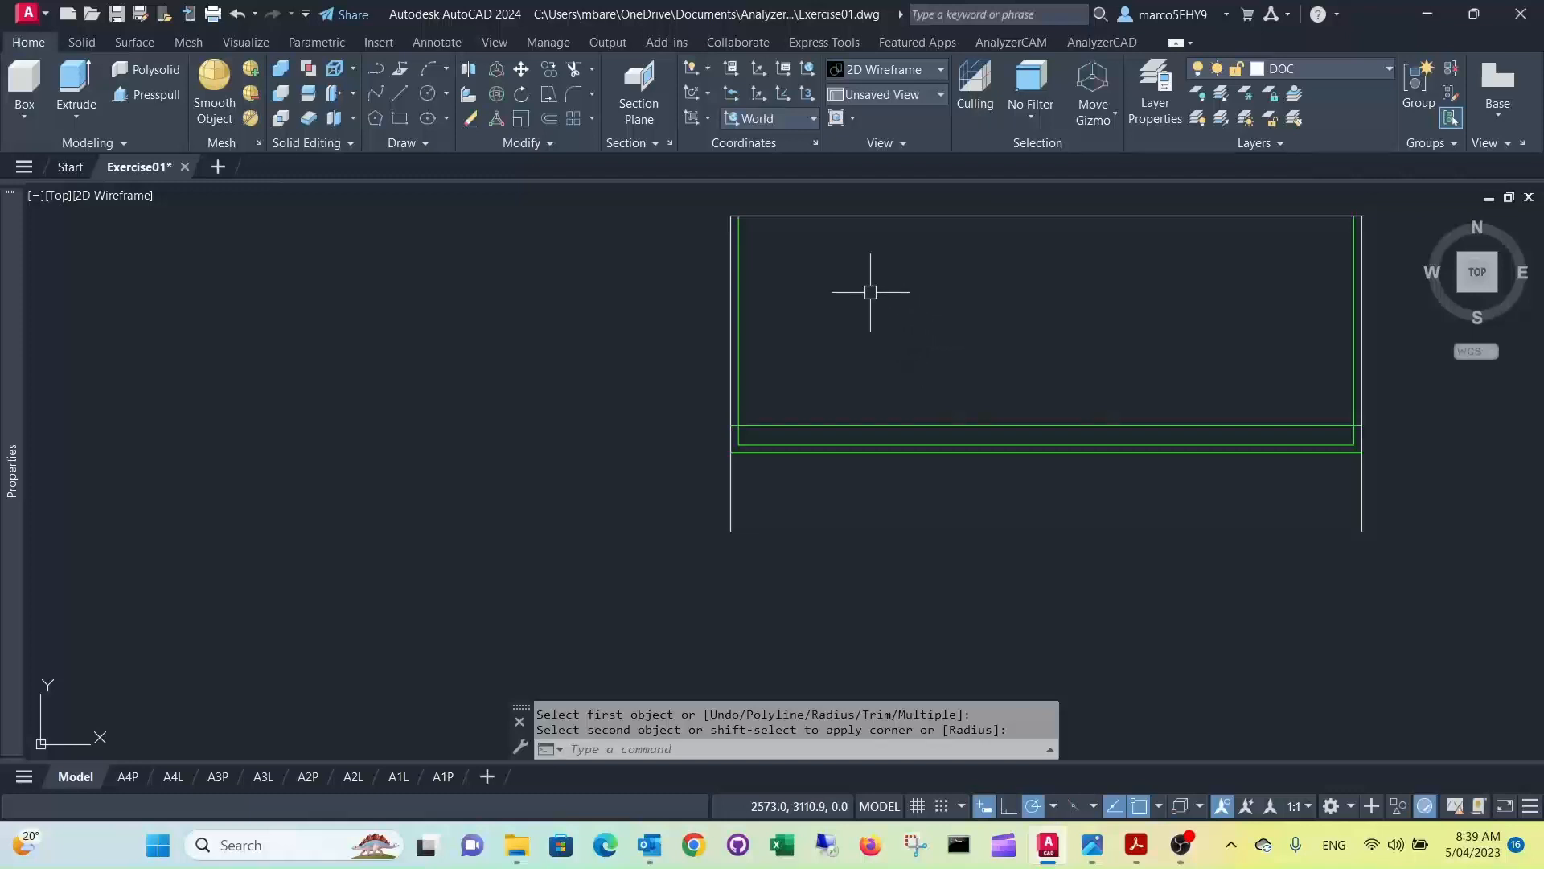
{"action": "left_click", "coordinate": [1093, 45]}
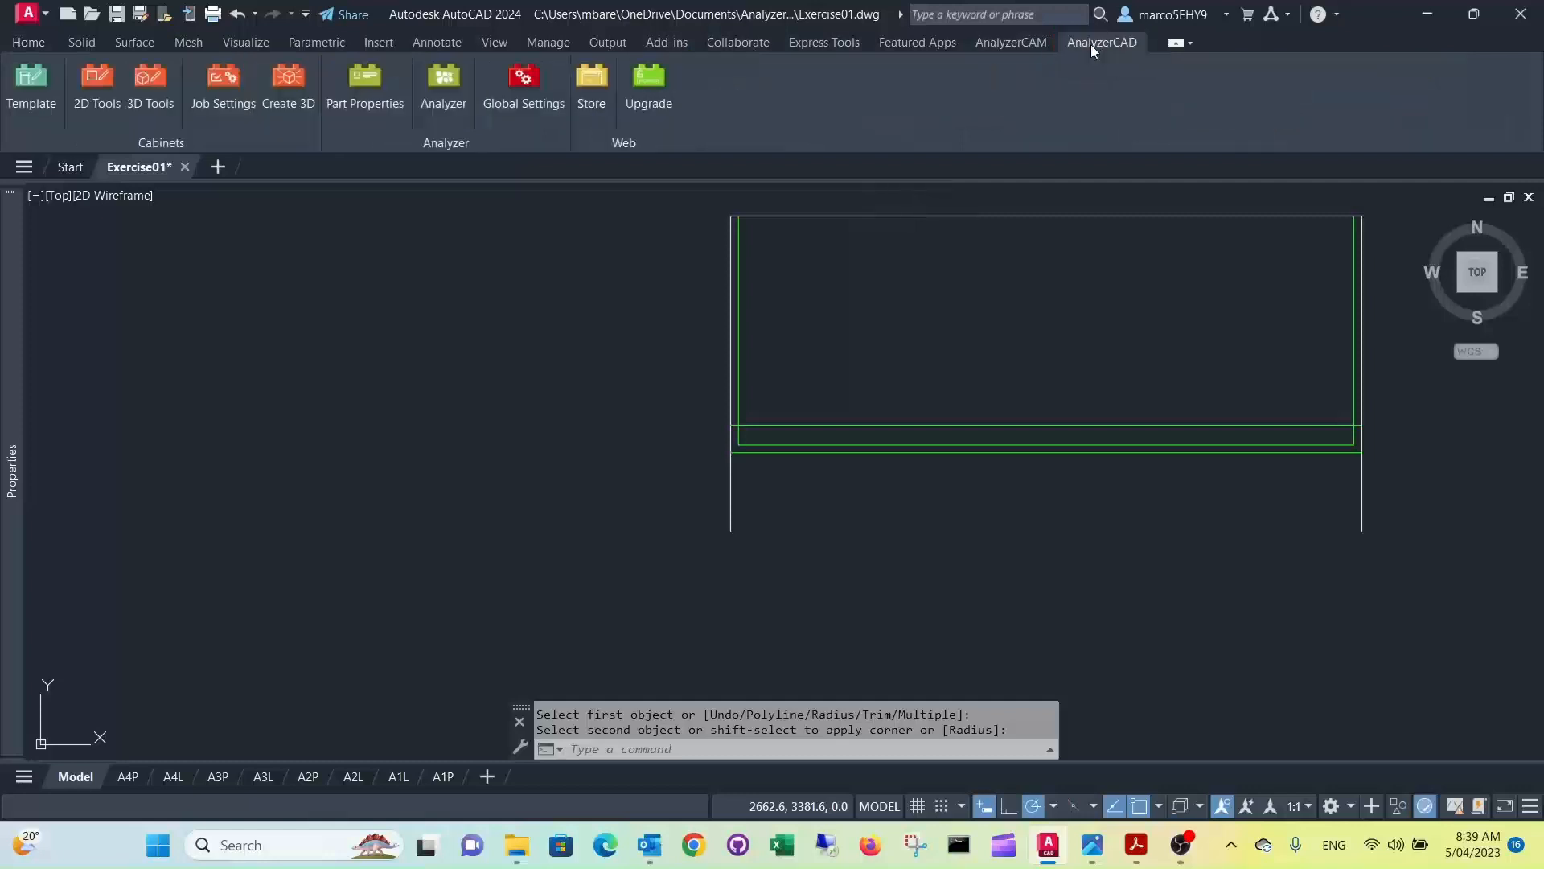
{"action": "left_click", "coordinate": [91, 81]}
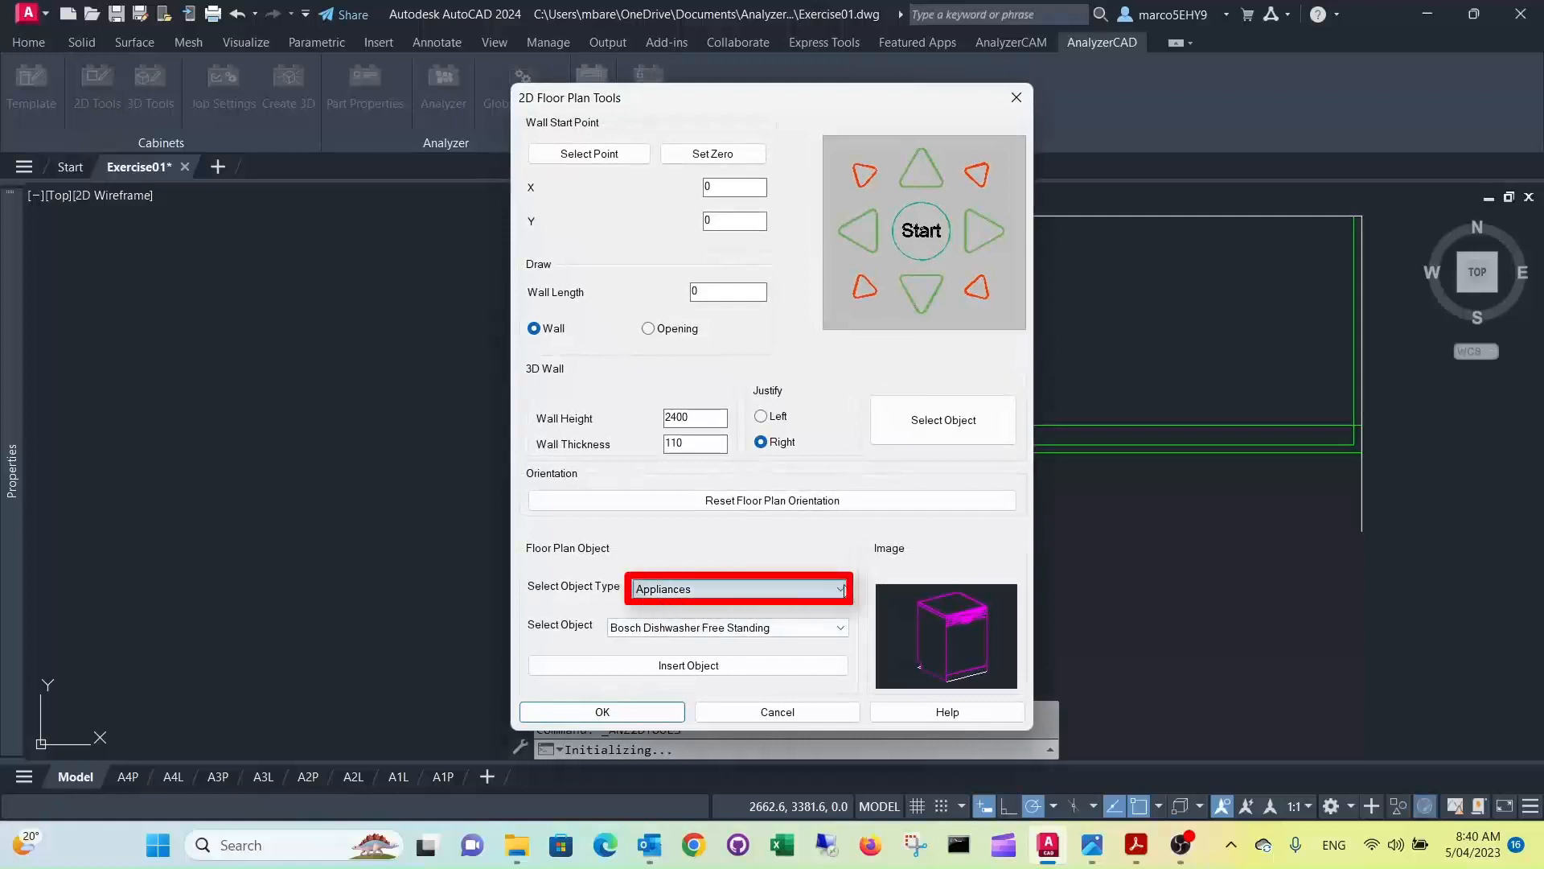
{"action": "left_click", "coordinate": [842, 590]}
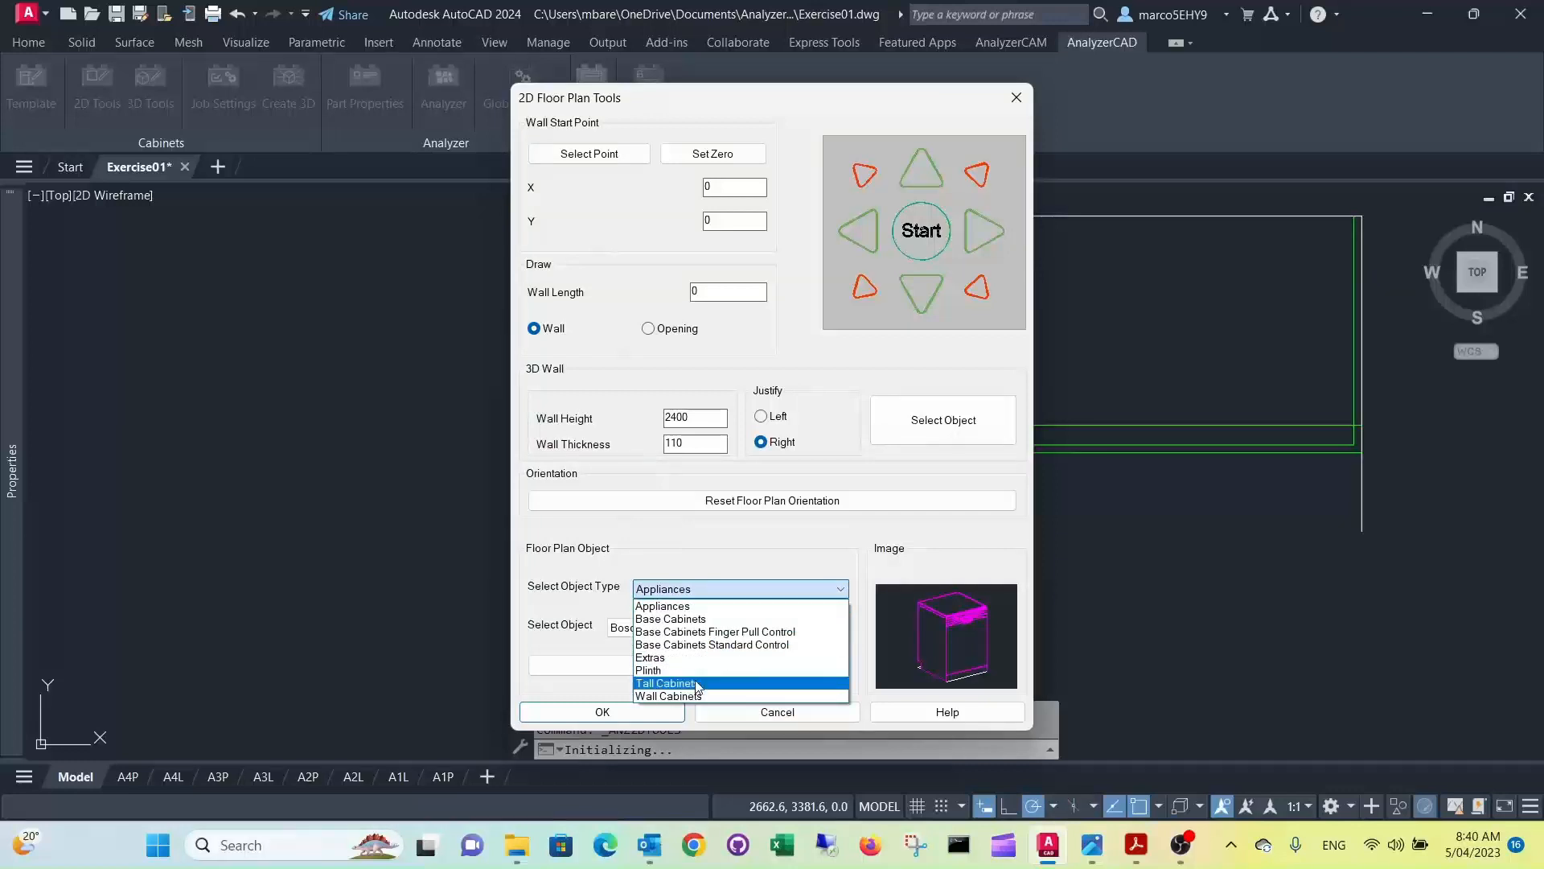
{"action": "left_click", "coordinate": [697, 621]}
{"action": "left_click", "coordinate": [836, 632]}
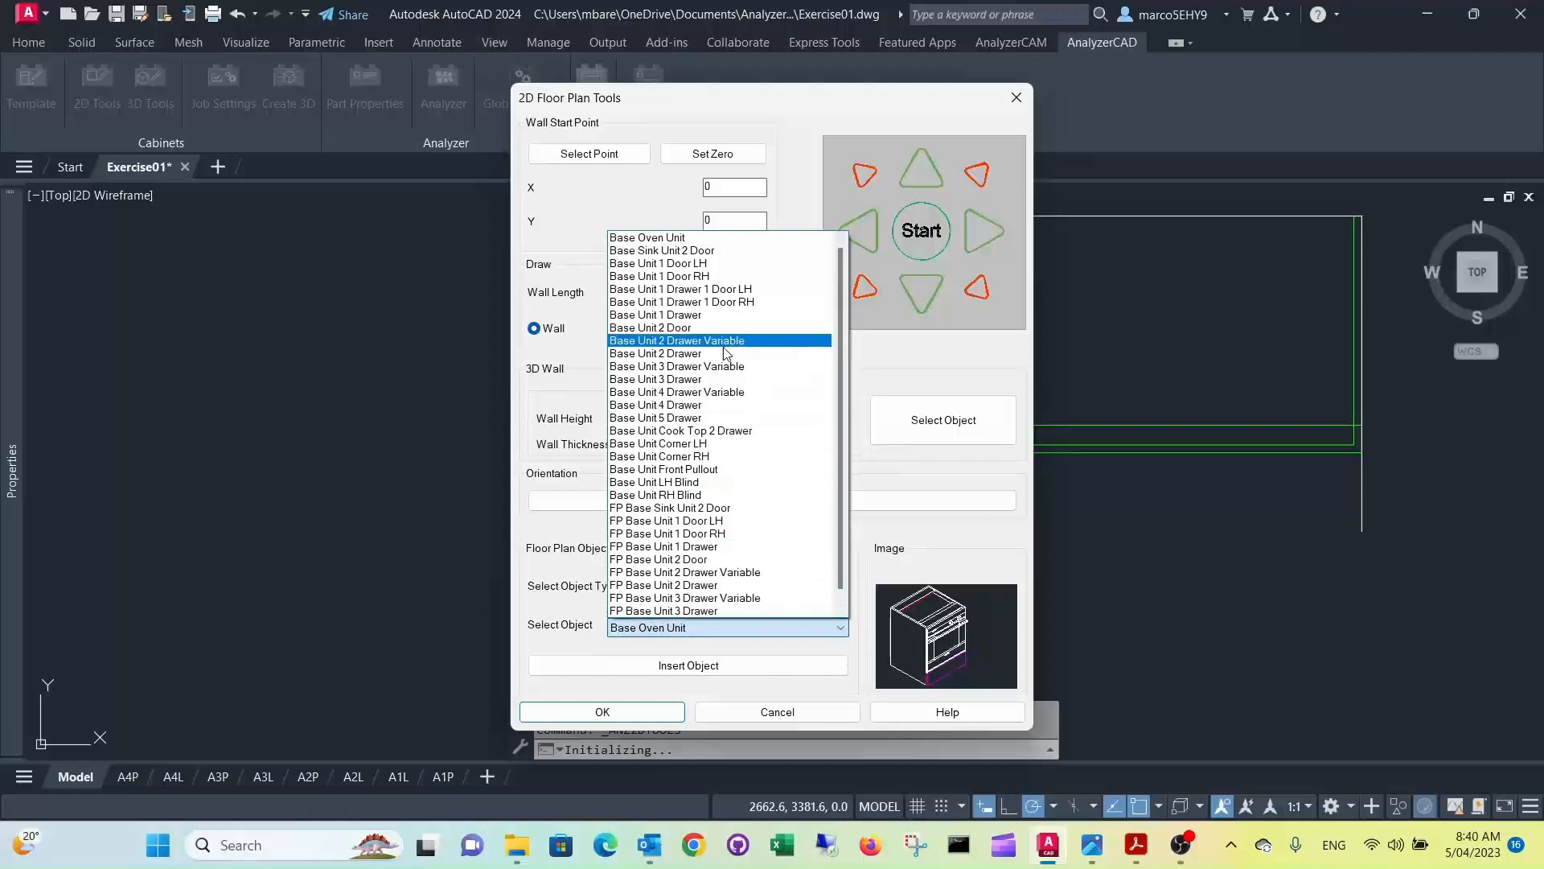
{"action": "left_click", "coordinate": [714, 393]}
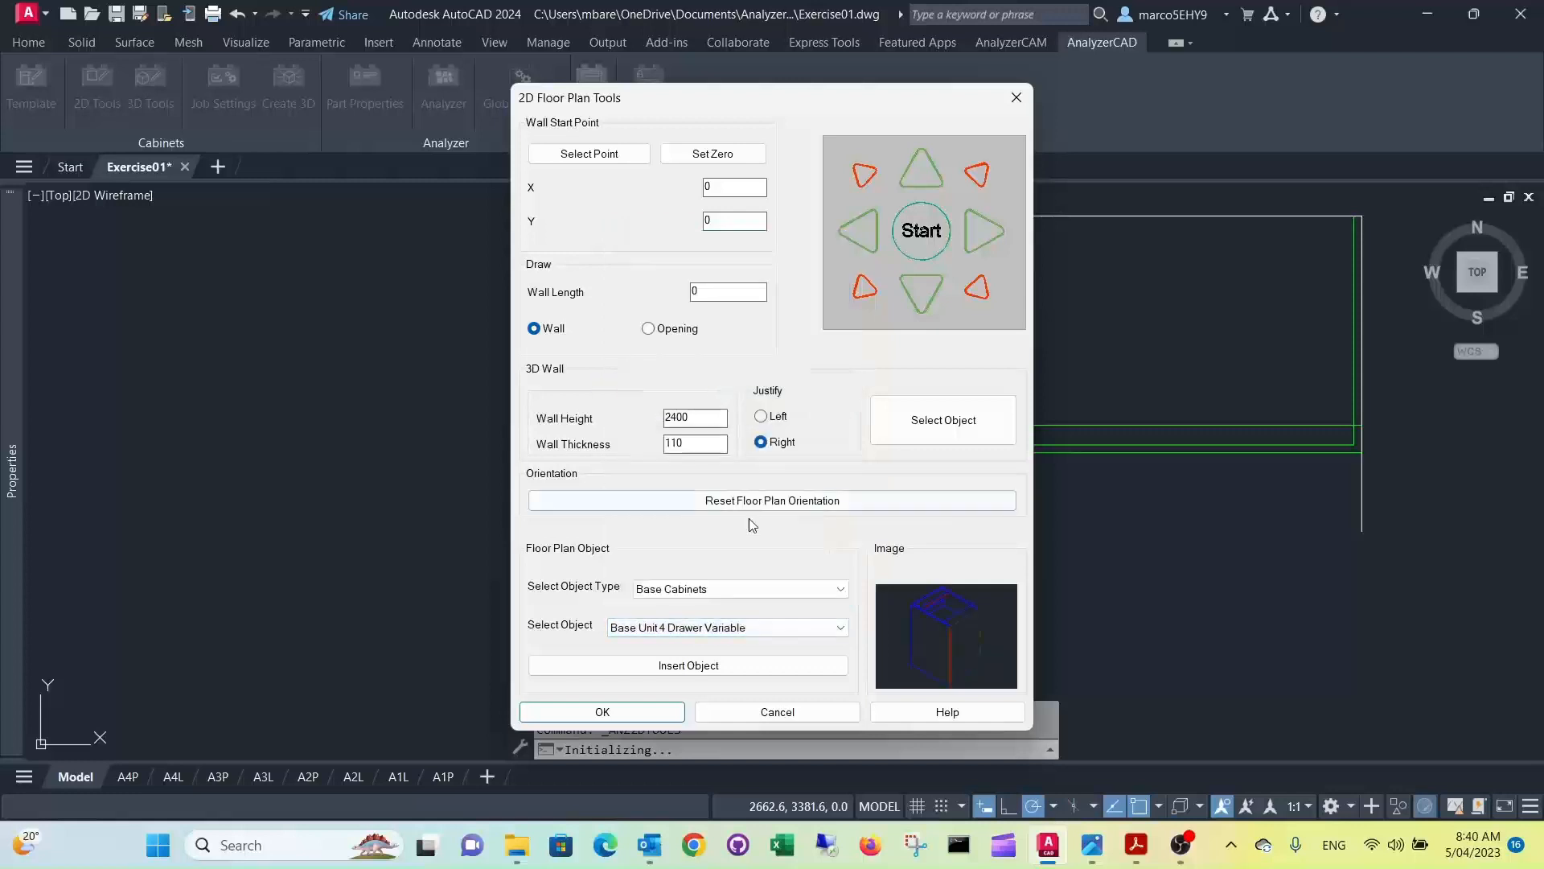
{"action": "left_click", "coordinate": [688, 666]}
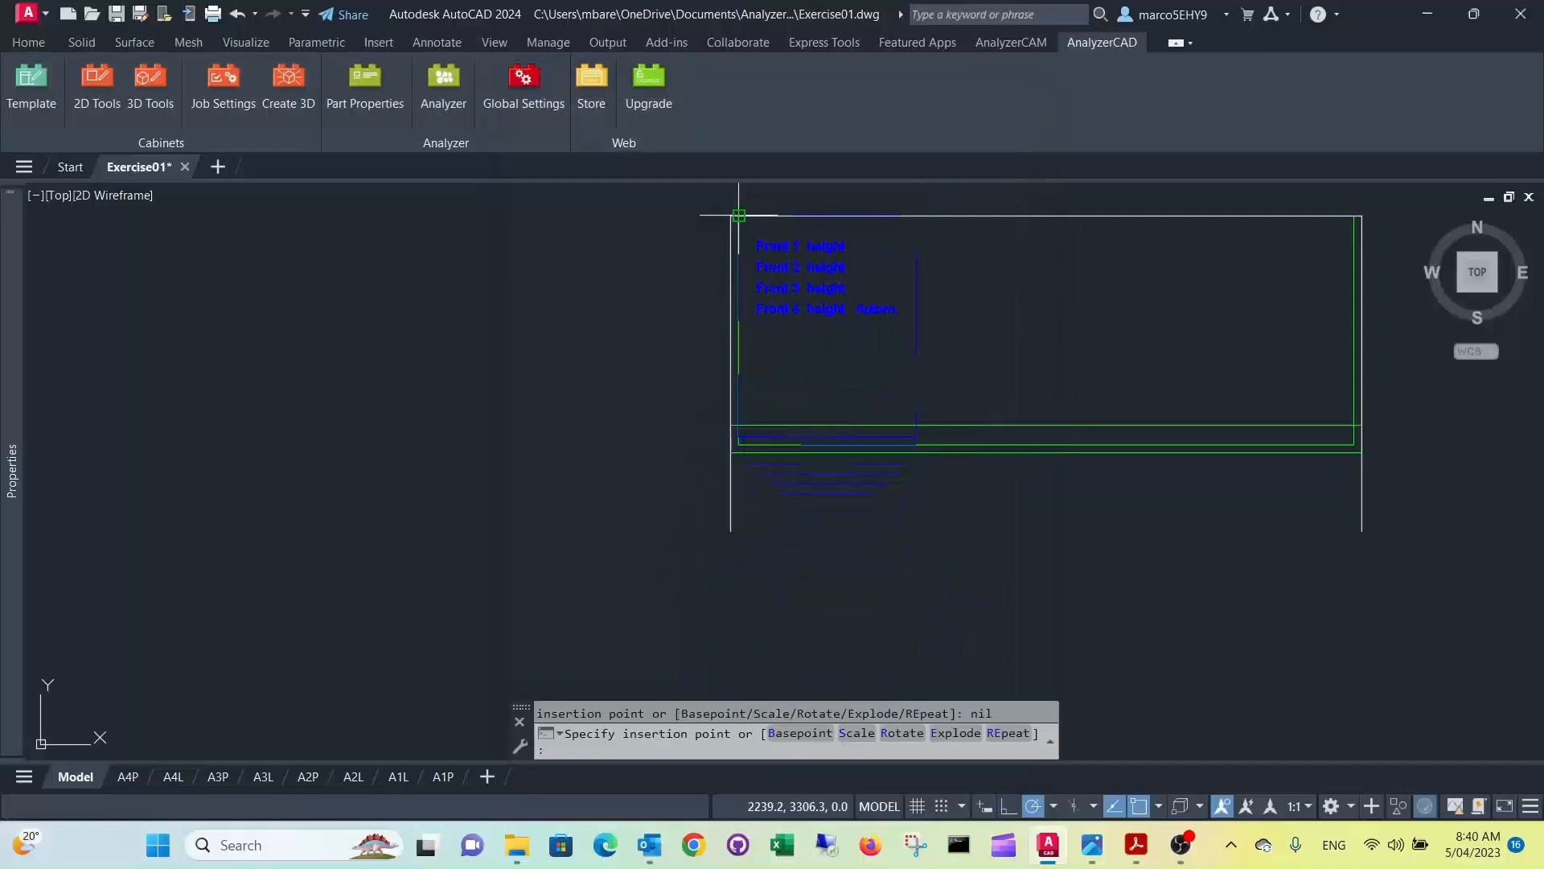
{"action": "left_click", "coordinate": [739, 216]}
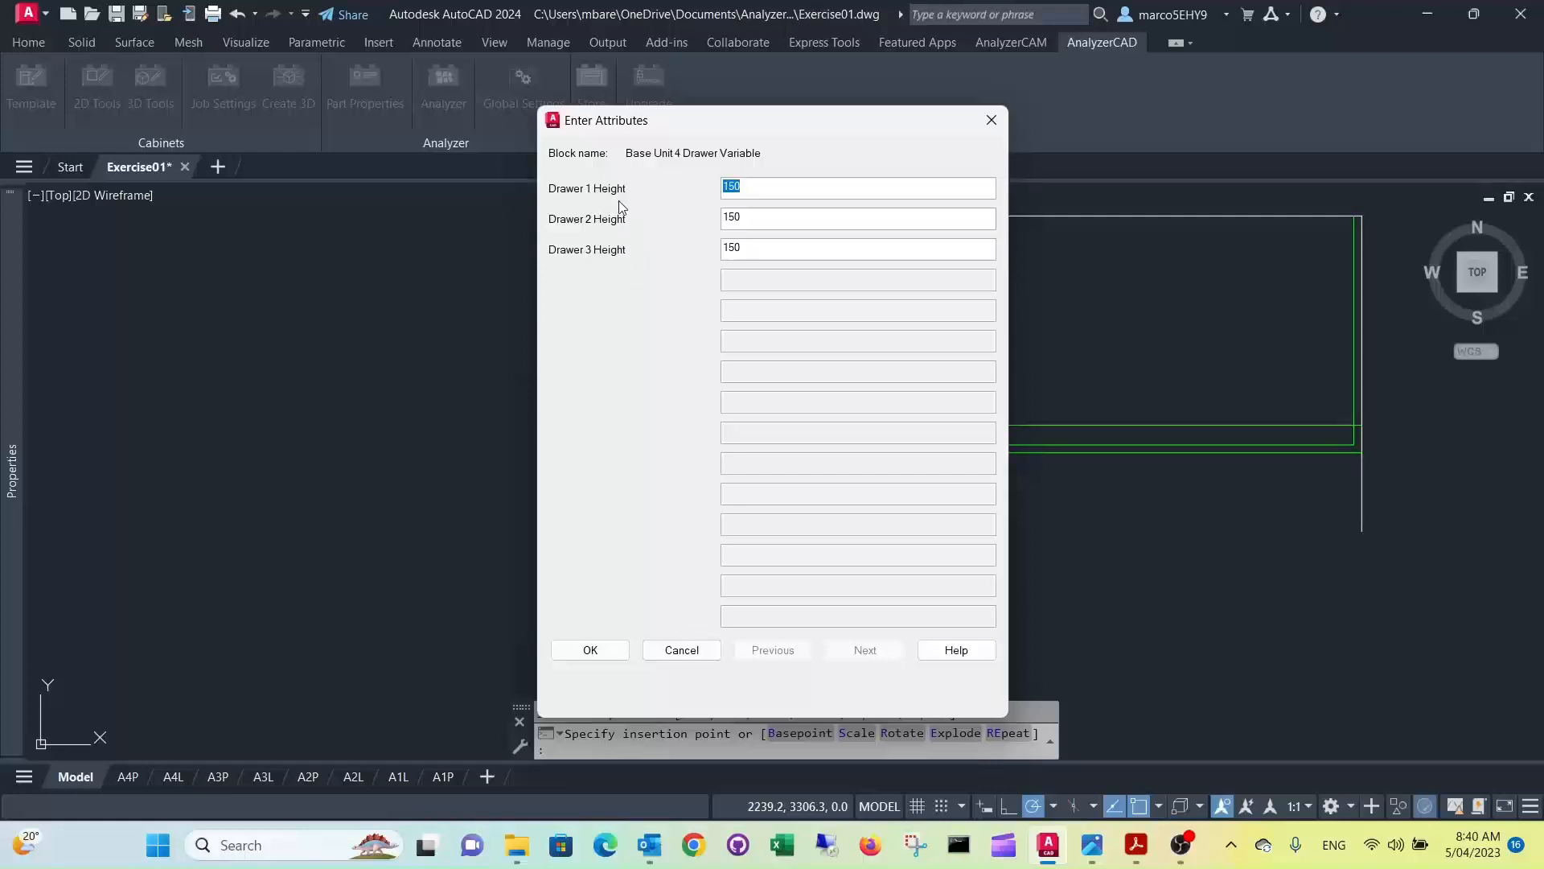
Step: Set the cabinet's Drawer 2 Height to 200 and Drawer 3 Height to 220
{"action": "left_click_drag", "start_coordinate": [752, 216], "coordinate": [732, 223]}
{"action": "type", "text": "2"}
{"action": "type", "text": "22"}
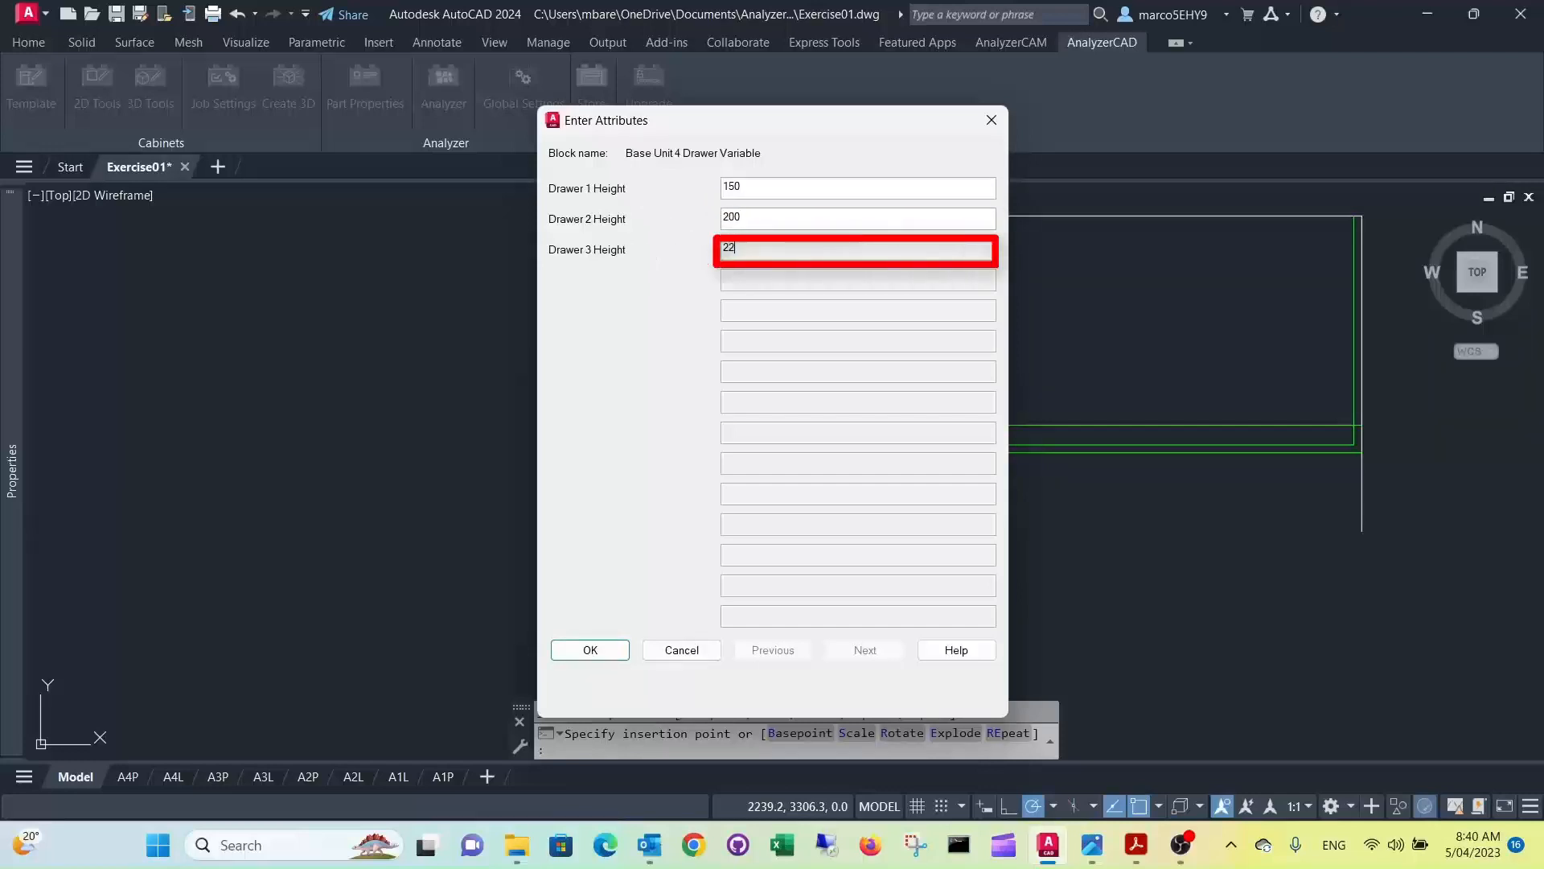
{"action": "left_click", "coordinate": [589, 650]}
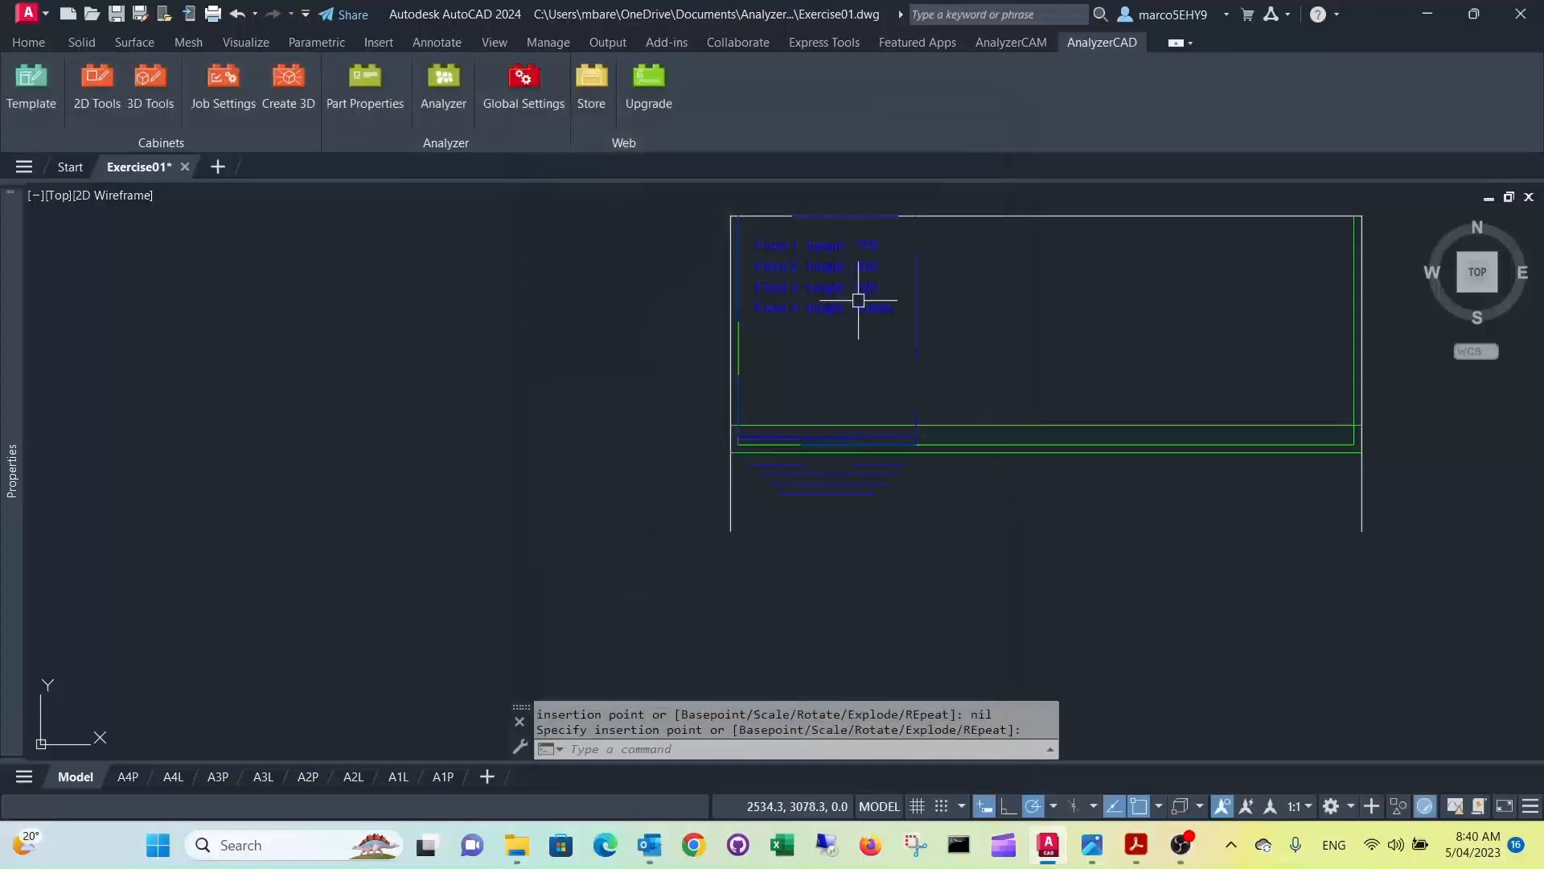
Step: Try the four-drawer cabinet's depth grip and place it back on the middle green horizontal line
{"action": "scroll", "coordinate": [854, 464], "scroll_direction": "up", "scroll_amount": 2}
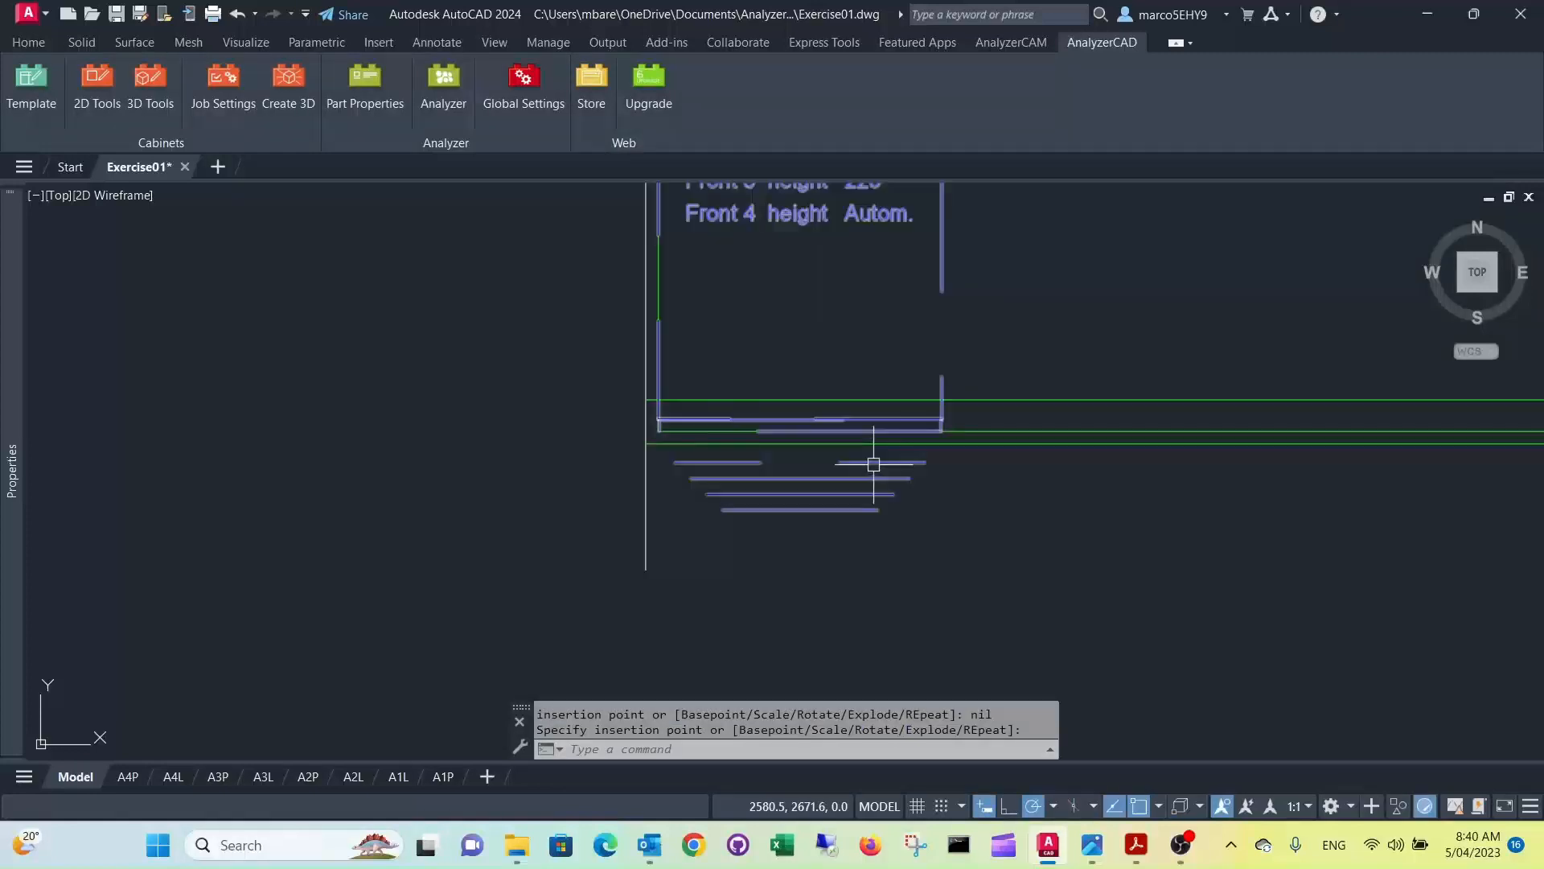
{"action": "left_click", "coordinate": [937, 269]}
{"action": "left_click", "coordinate": [800, 431]}
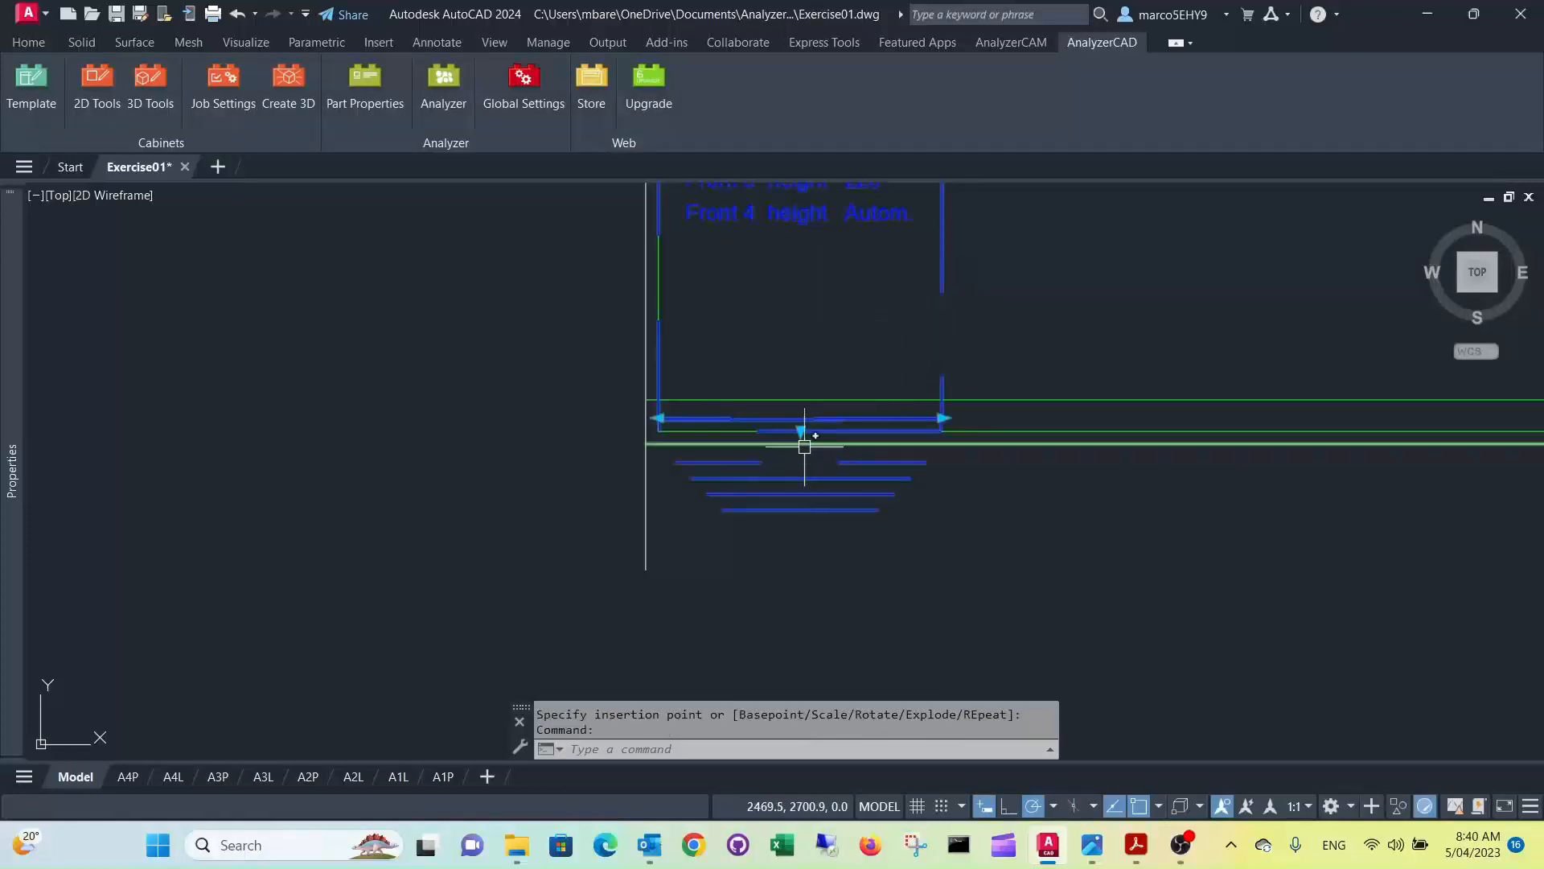
{"action": "left_click", "coordinate": [800, 430]}
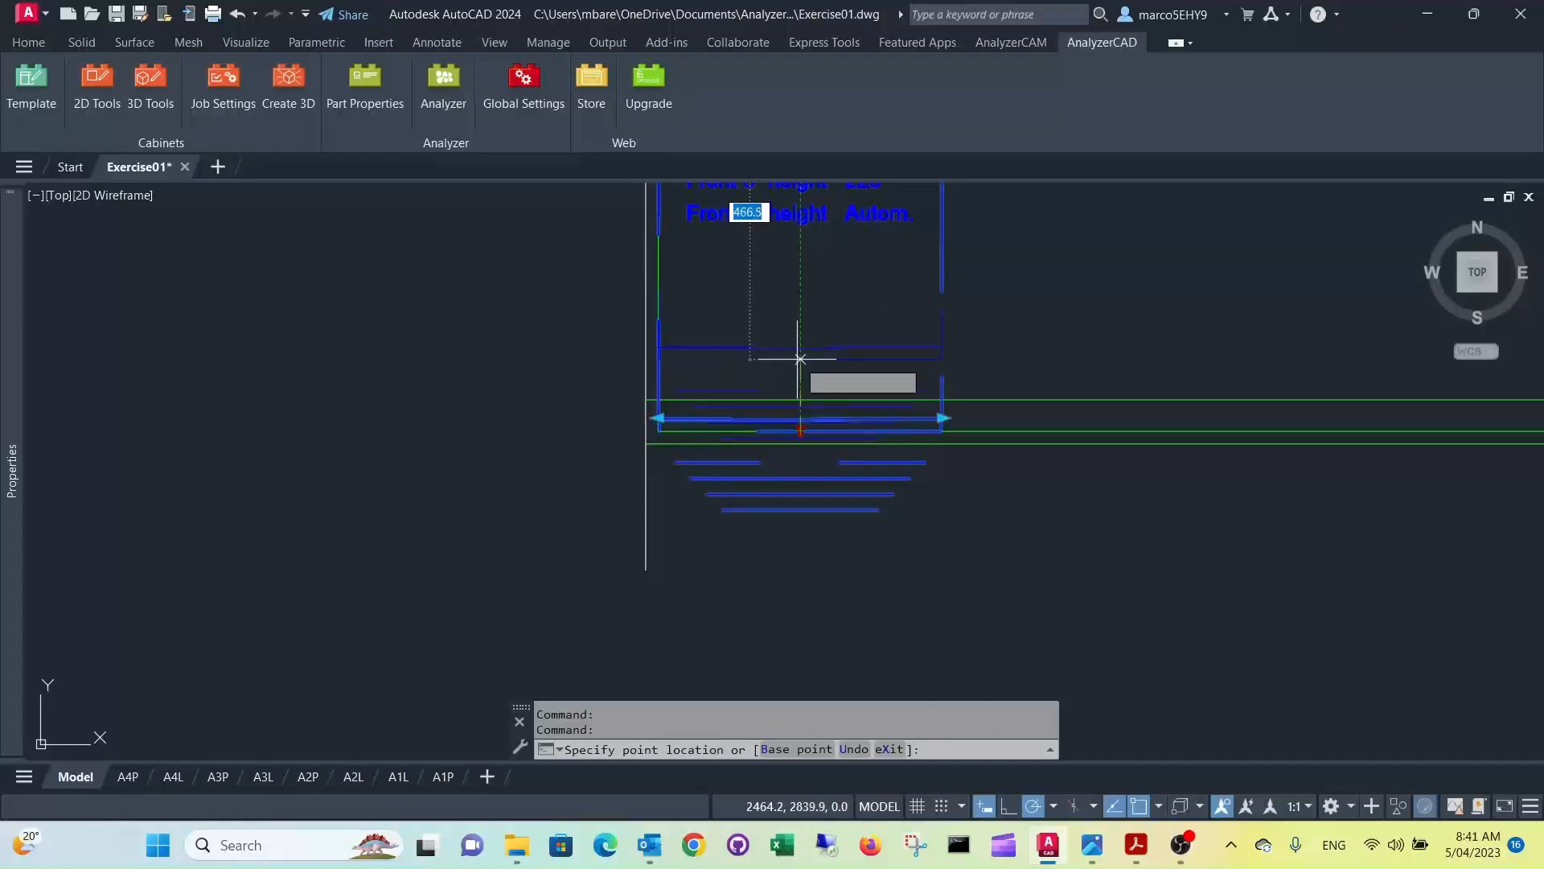
{"action": "left_click", "coordinate": [800, 431]}
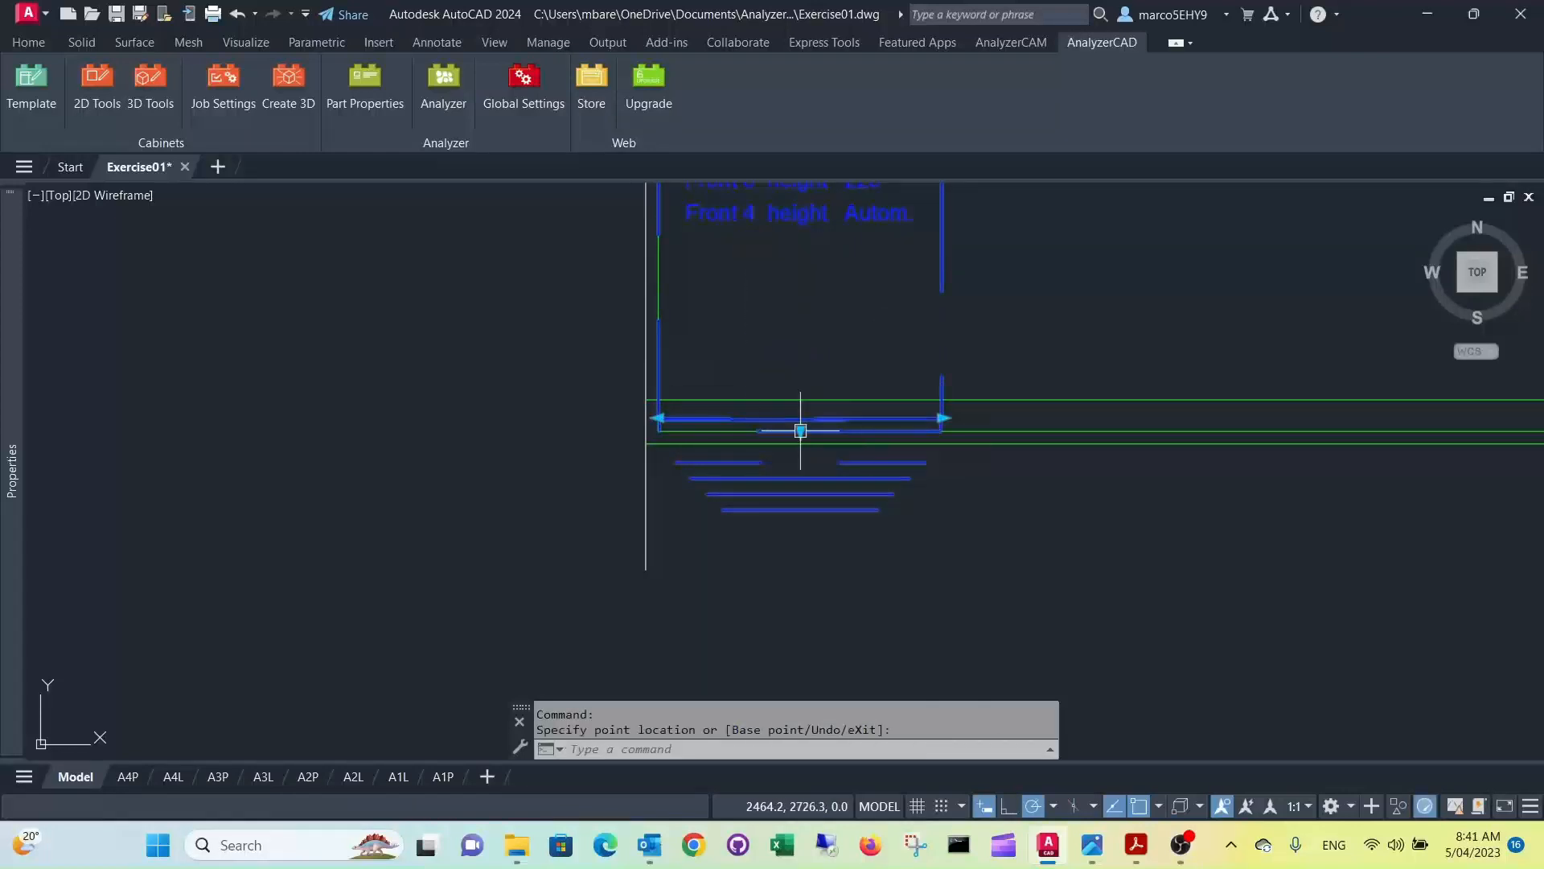
{"action": "scroll", "coordinate": [670, 439], "scroll_direction": "up", "scroll_amount": 2}
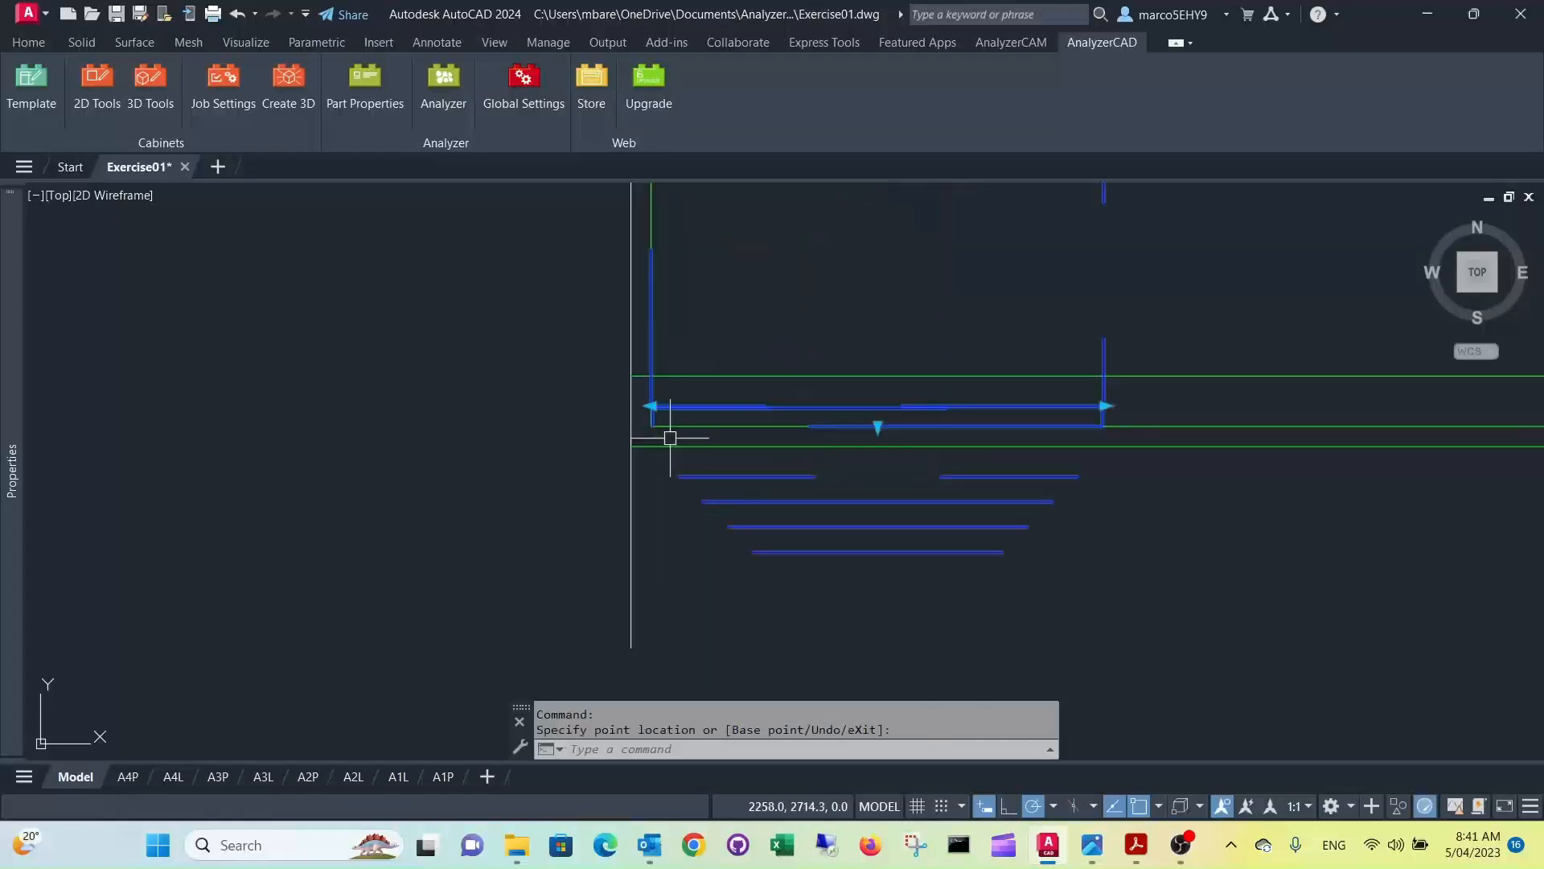
{"action": "key", "text": "Escape"}
{"action": "key", "text": "Escape"}
Step: Insert the base cabinet "Base Unit 2 Door" at the back right corner of the four-drawer cabinet
{"action": "scroll", "coordinate": [978, 340], "scroll_direction": "down", "scroll_amount": 2}
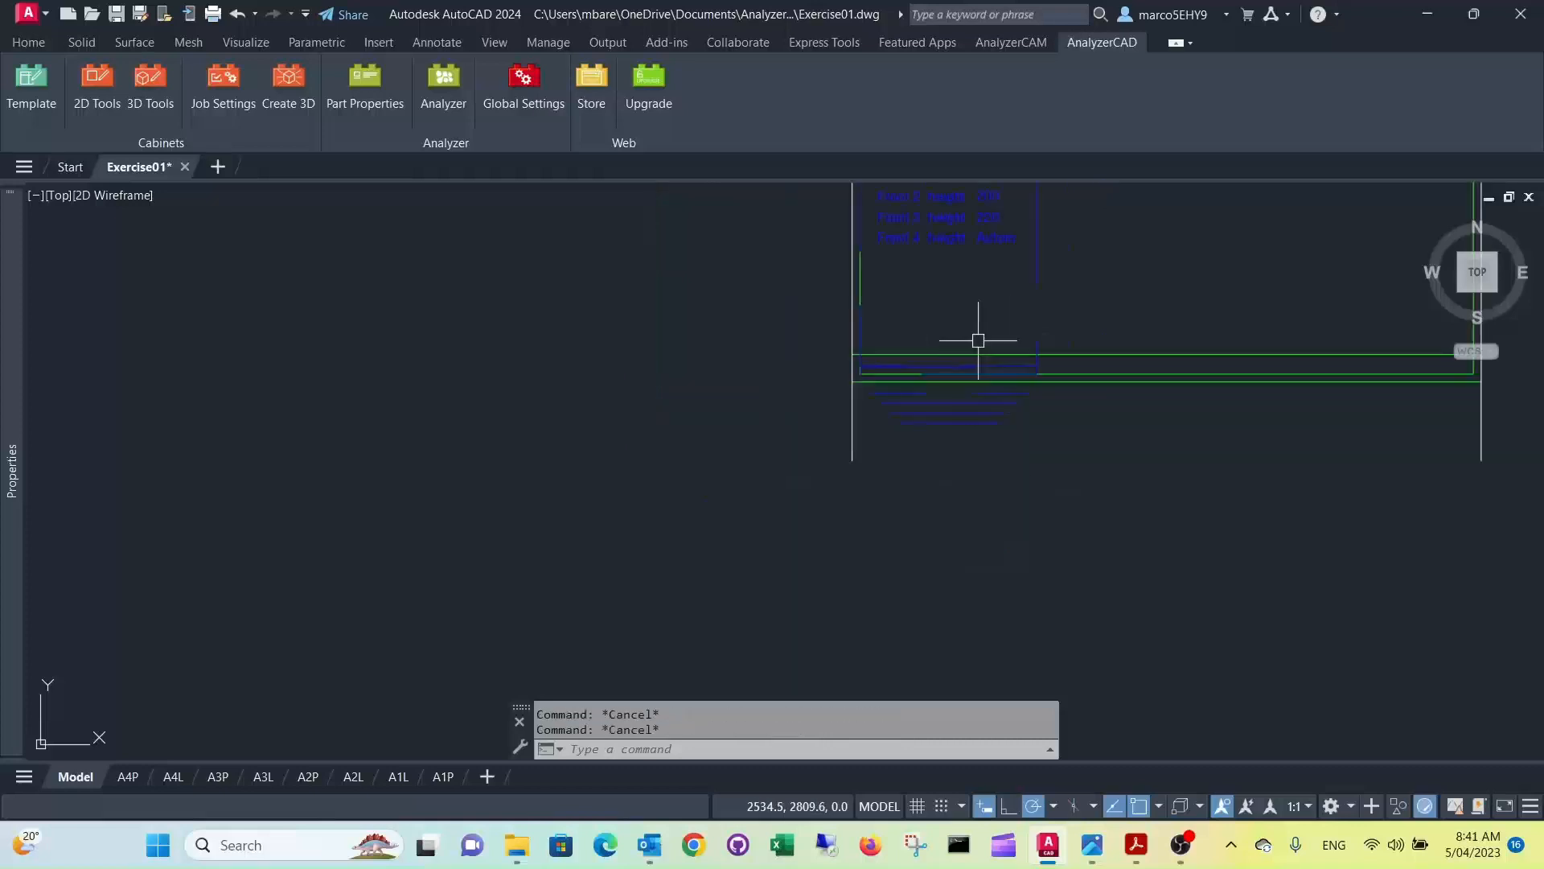
{"action": "middle_click_drag", "start_coordinate": [978, 340], "coordinate": [820, 469]}
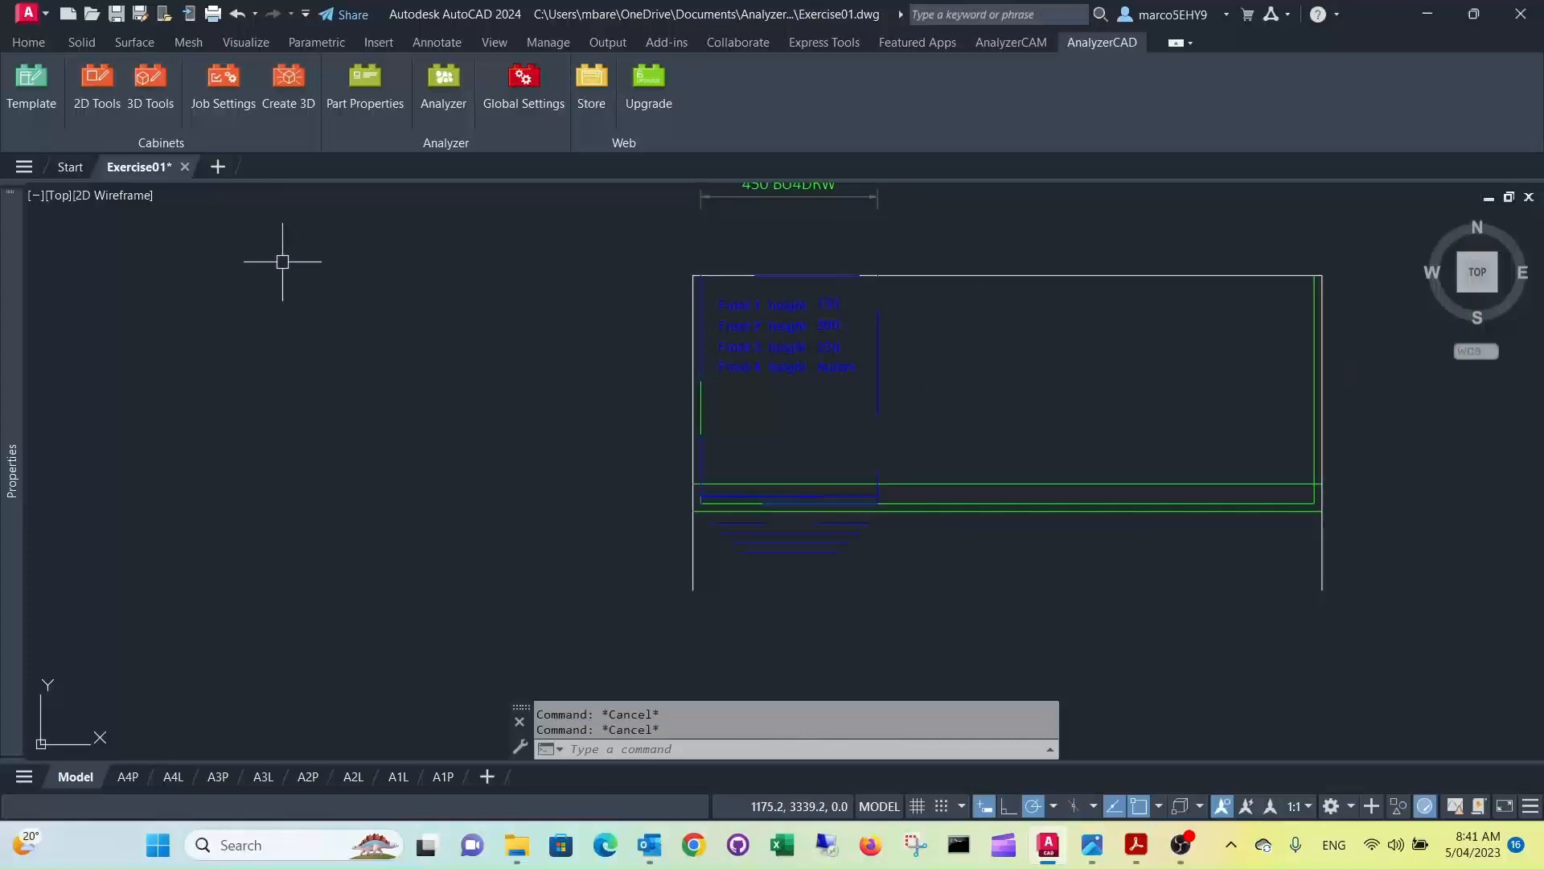
{"action": "left_click", "coordinate": [92, 82]}
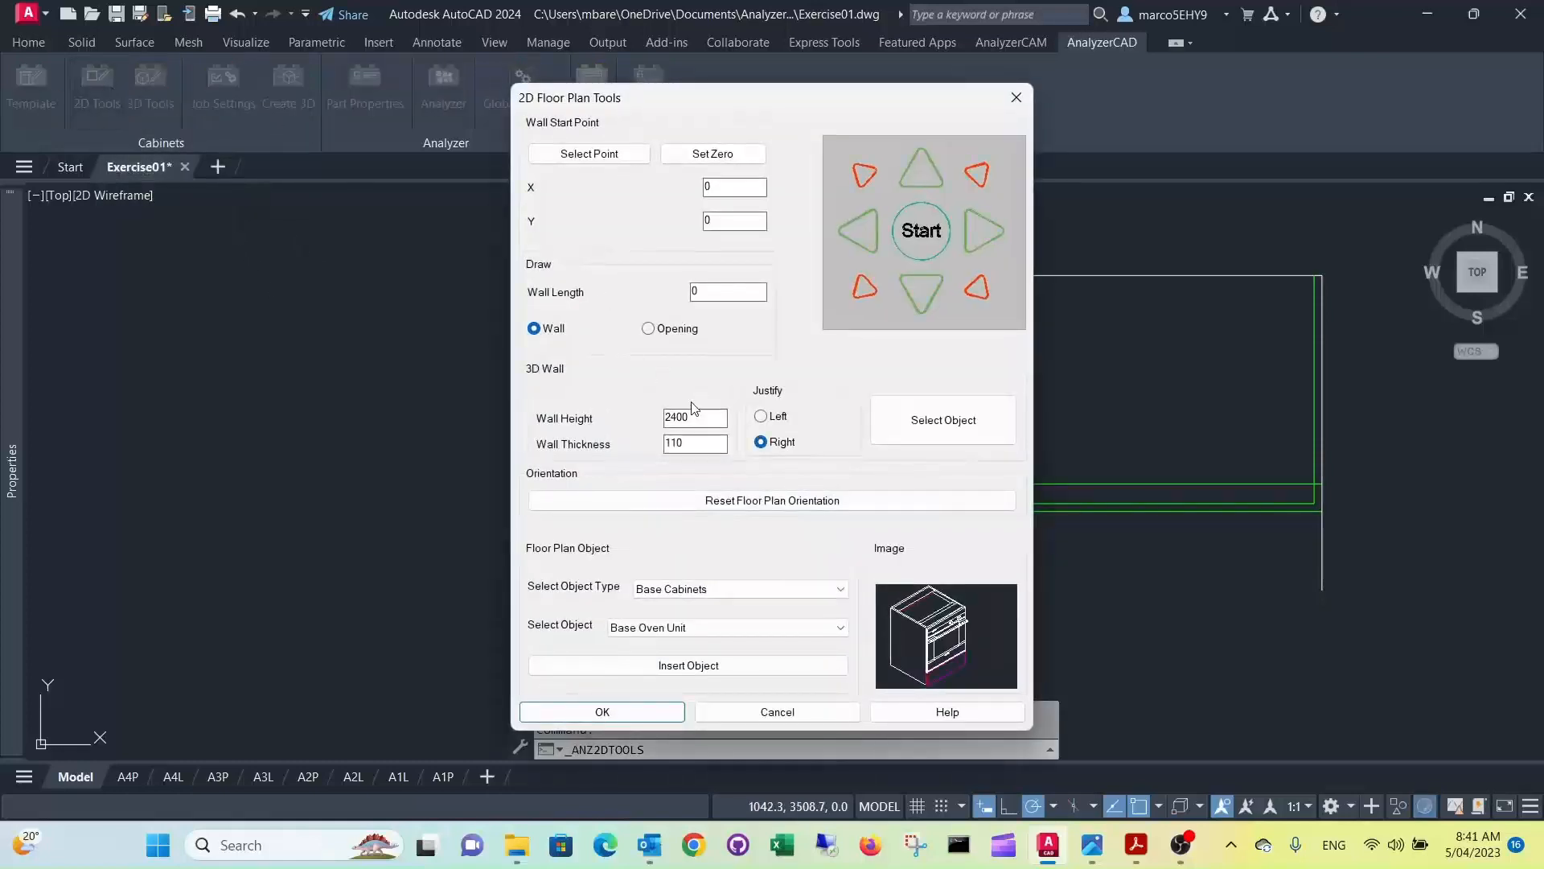
{"action": "left_click", "coordinate": [840, 628]}
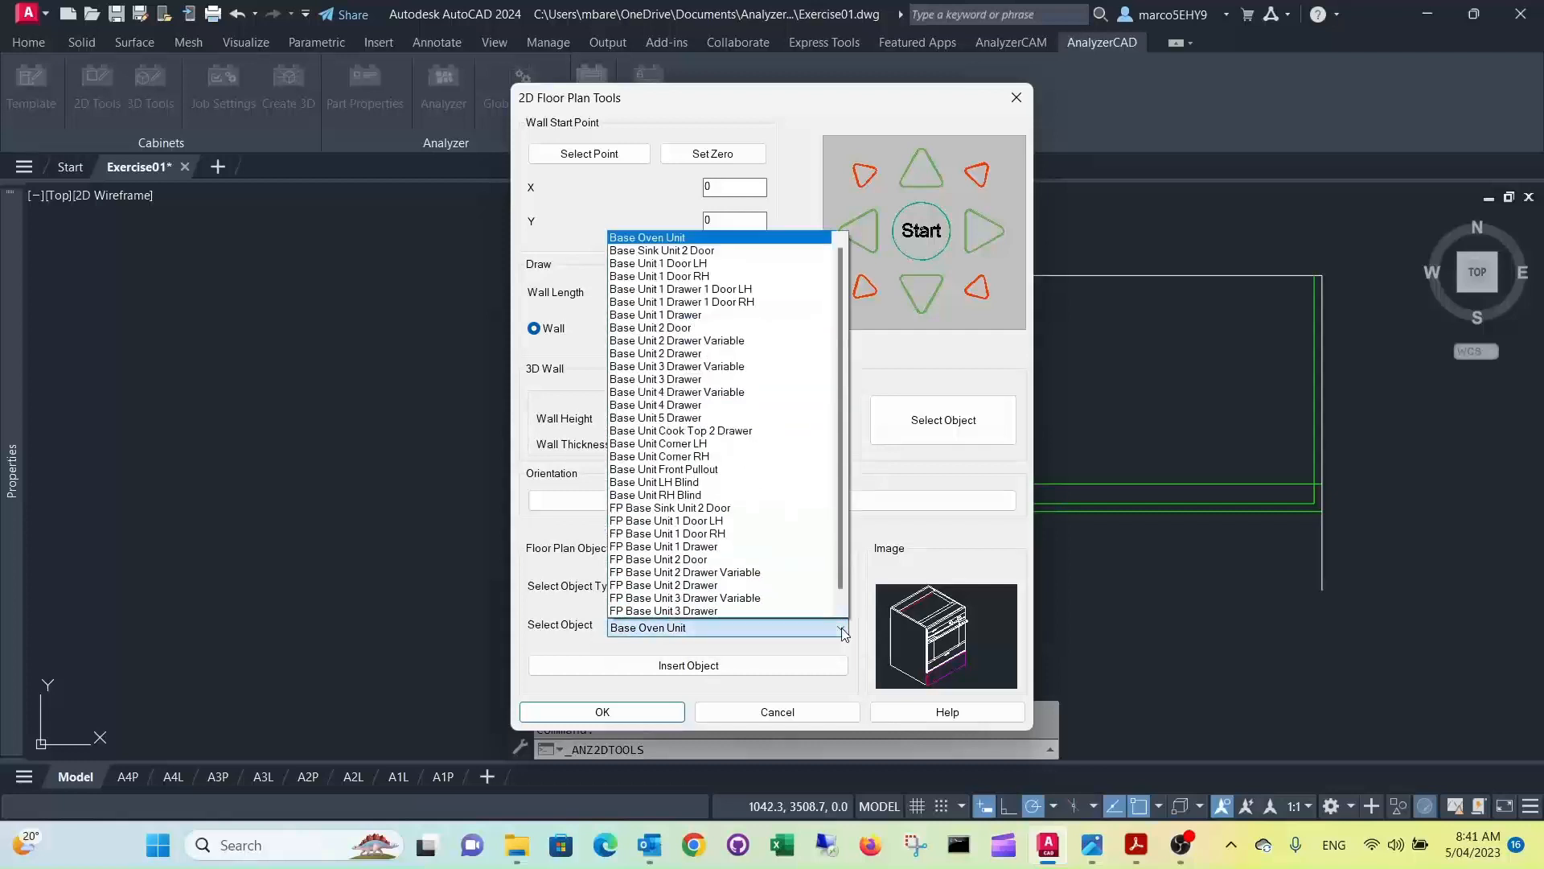
{"action": "left_click", "coordinate": [764, 328]}
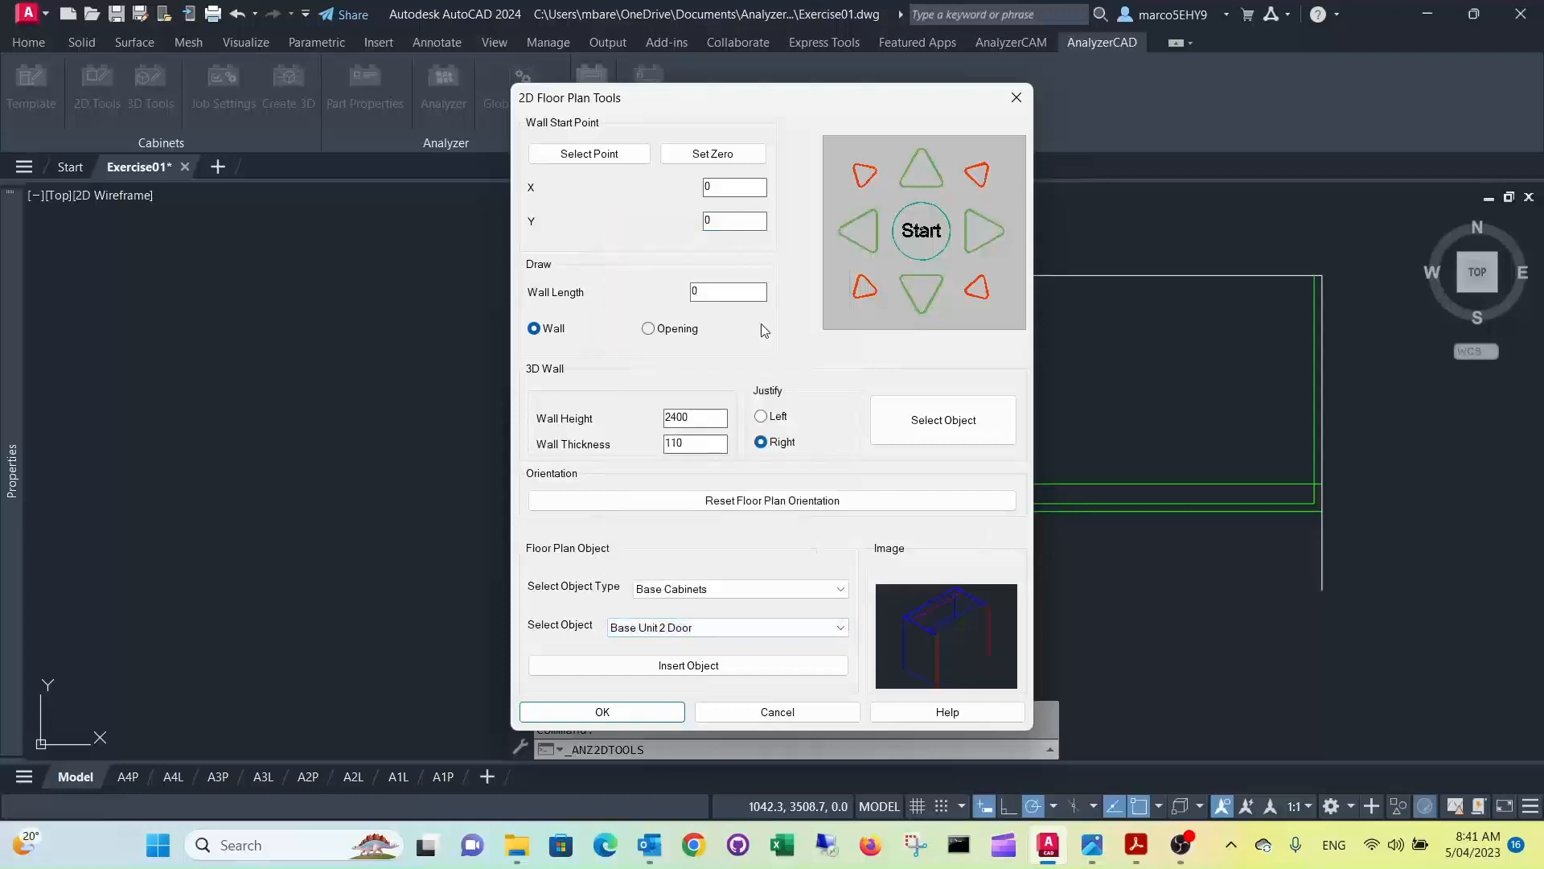
{"action": "left_click", "coordinate": [764, 665]}
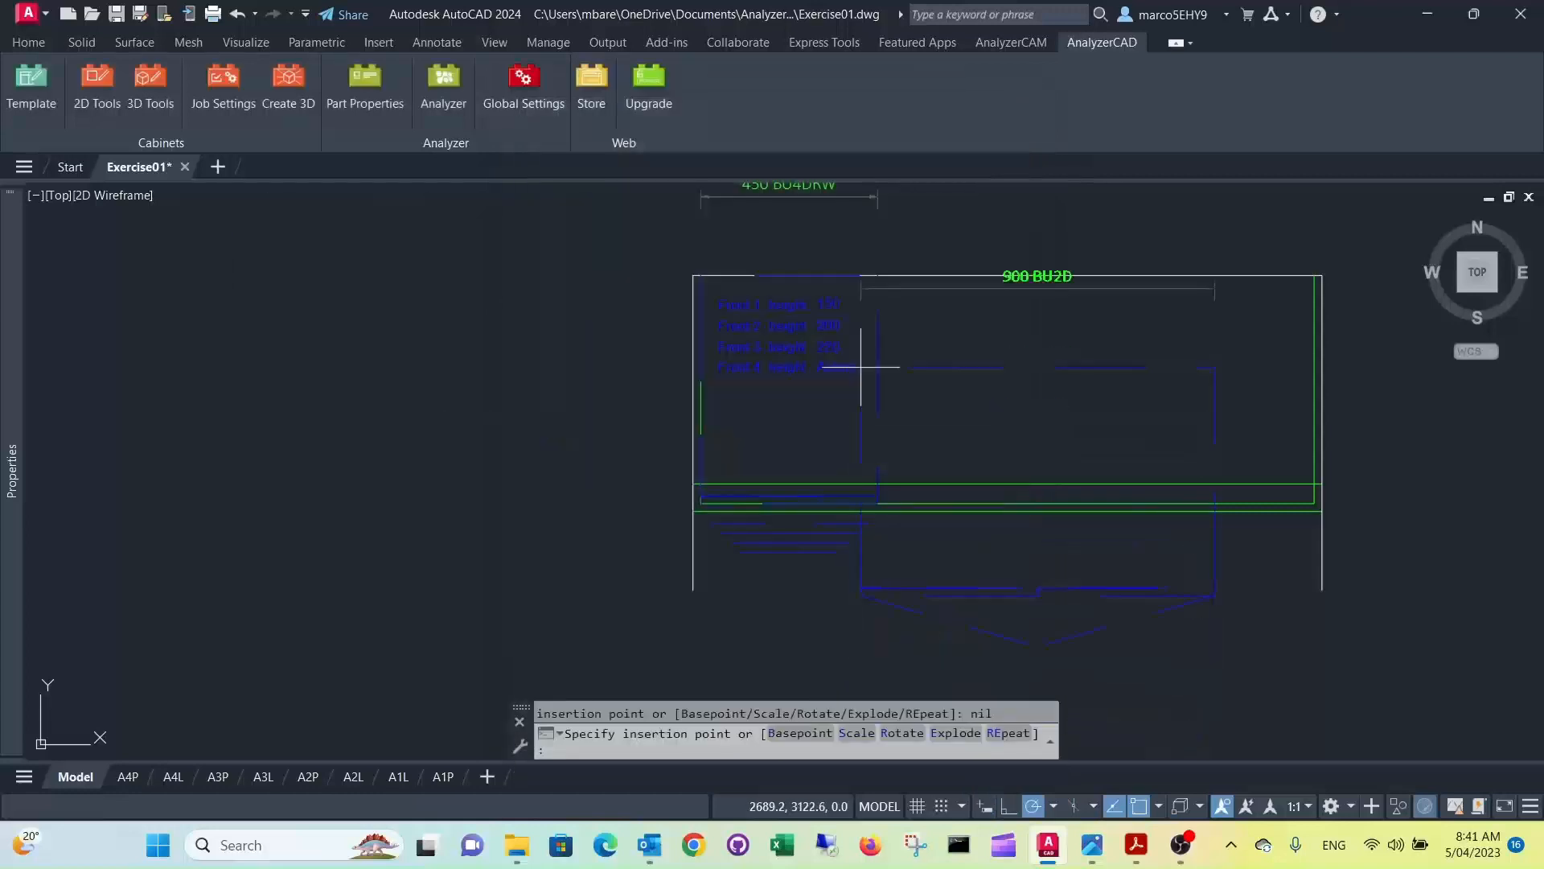
{"action": "left_click", "coordinate": [878, 275]}
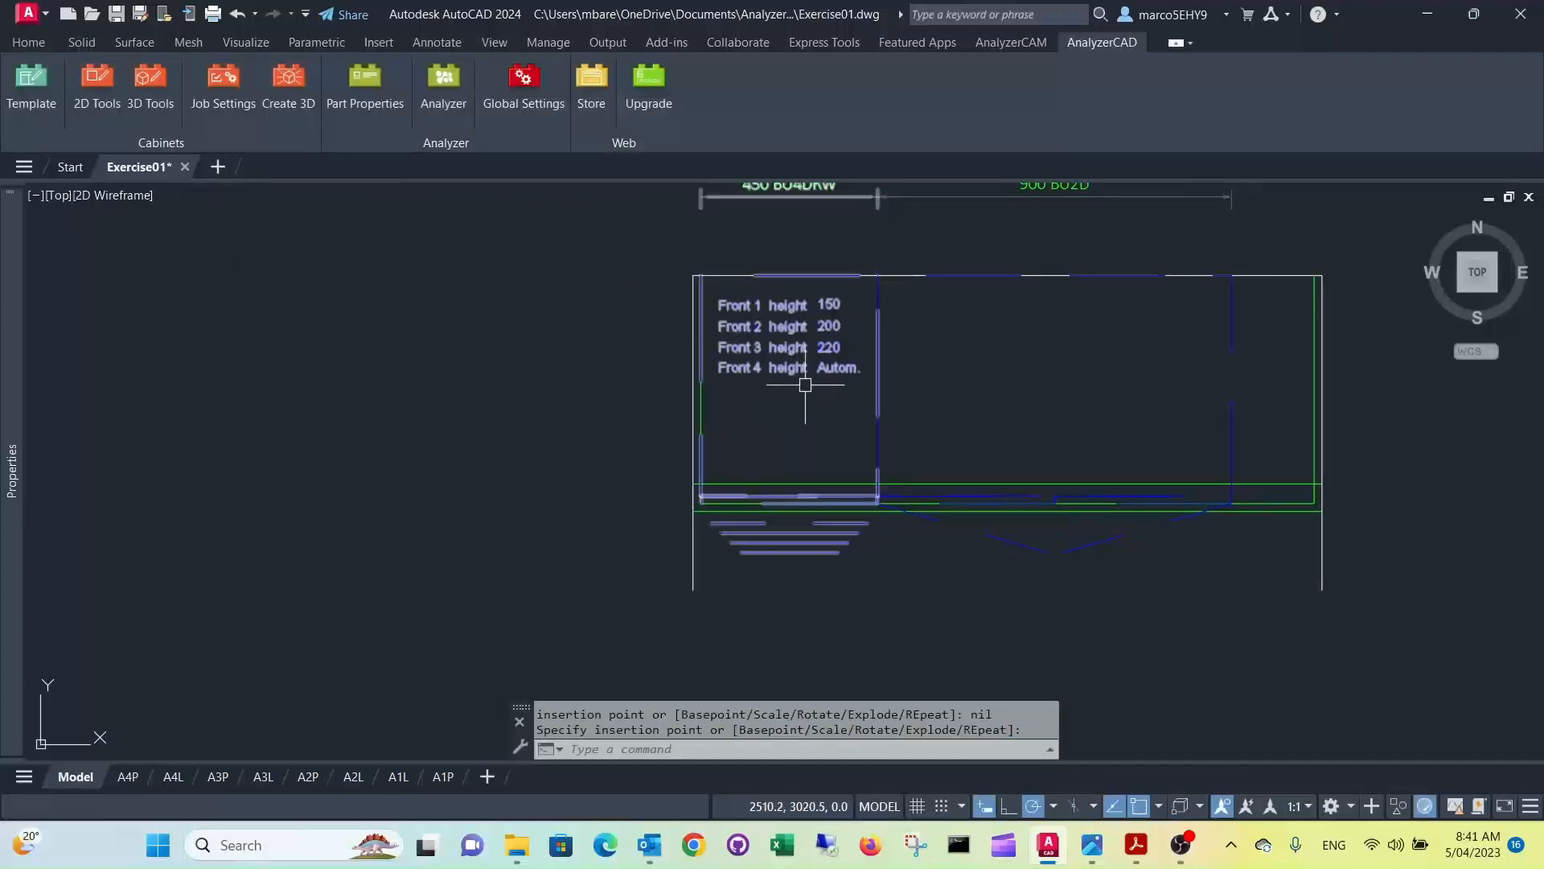
Step: Stretch the two-door cabinet's right side to the right inner vertical line for a width of 1110
{"action": "left_click", "coordinate": [1021, 551]}
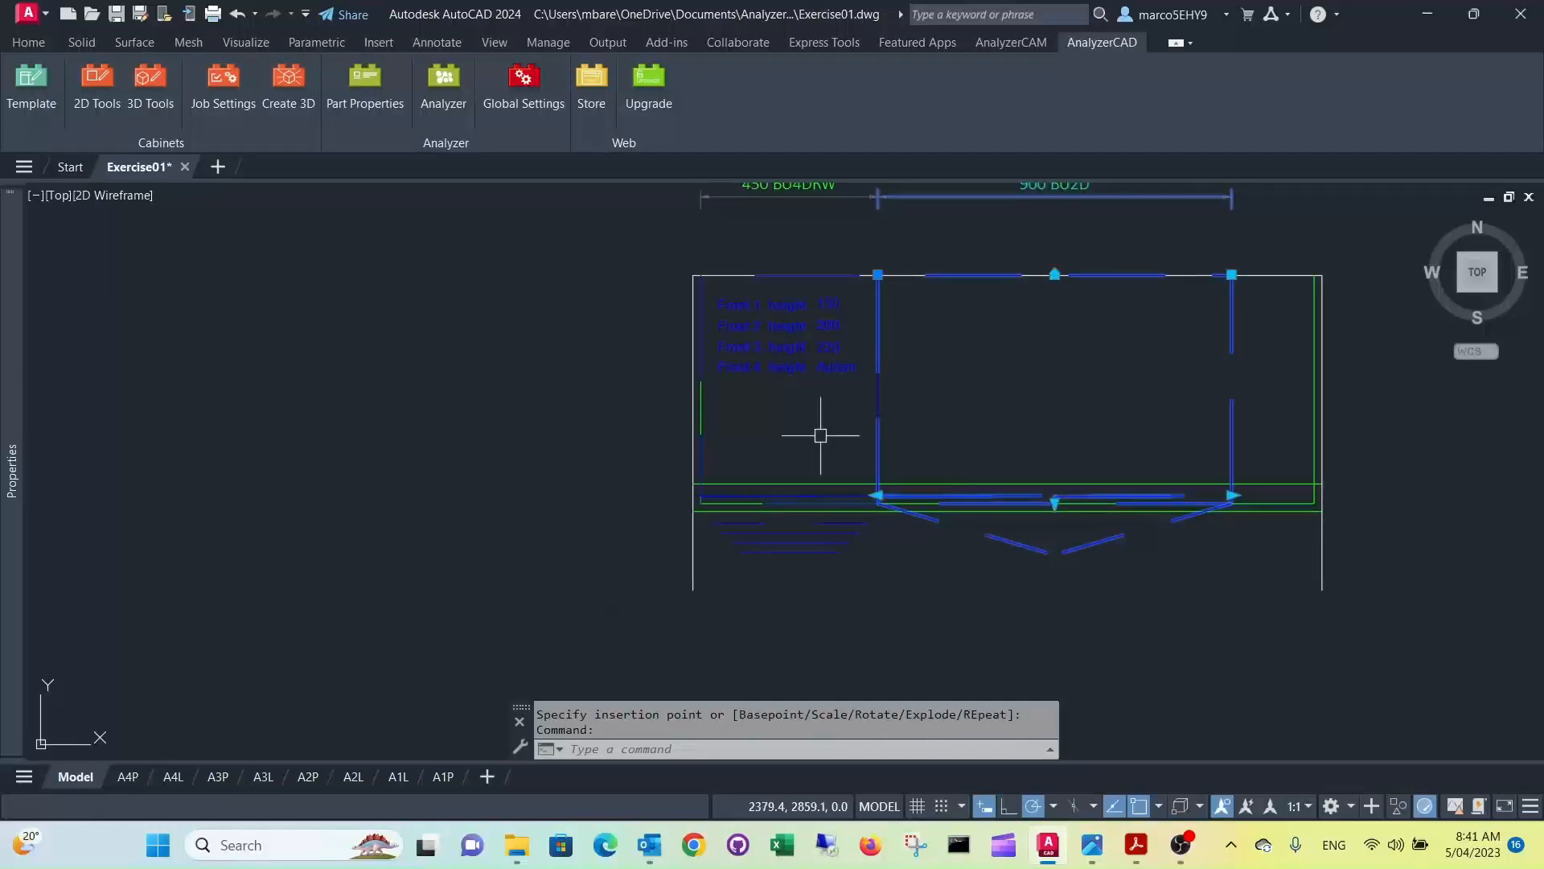
{"action": "scroll", "coordinate": [1234, 493], "scroll_direction": "up", "scroll_amount": 4}
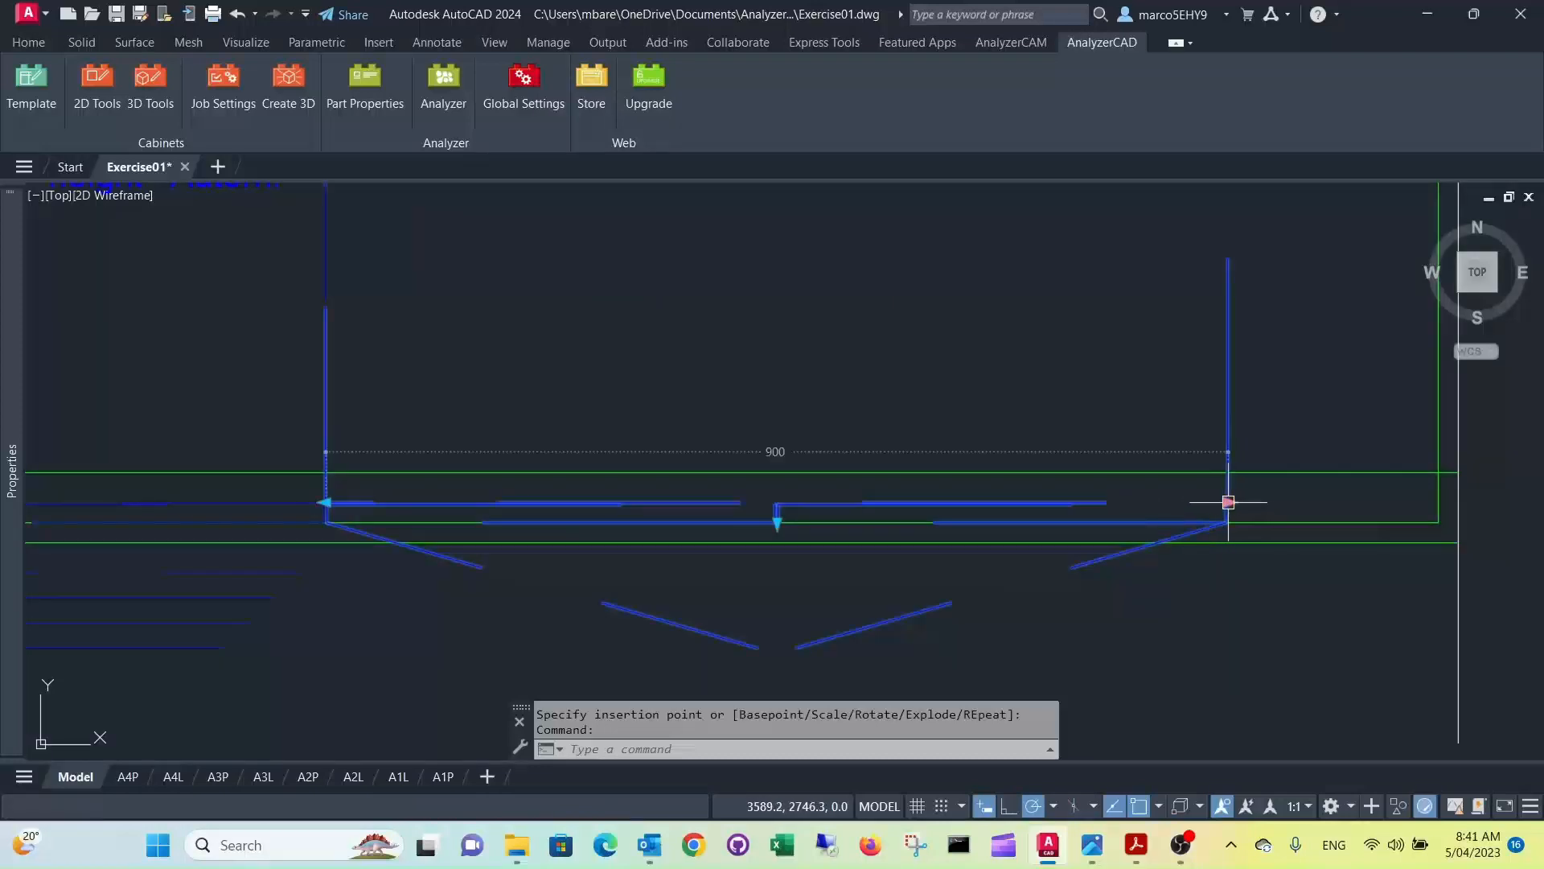
{"action": "left_click", "coordinate": [1229, 502]}
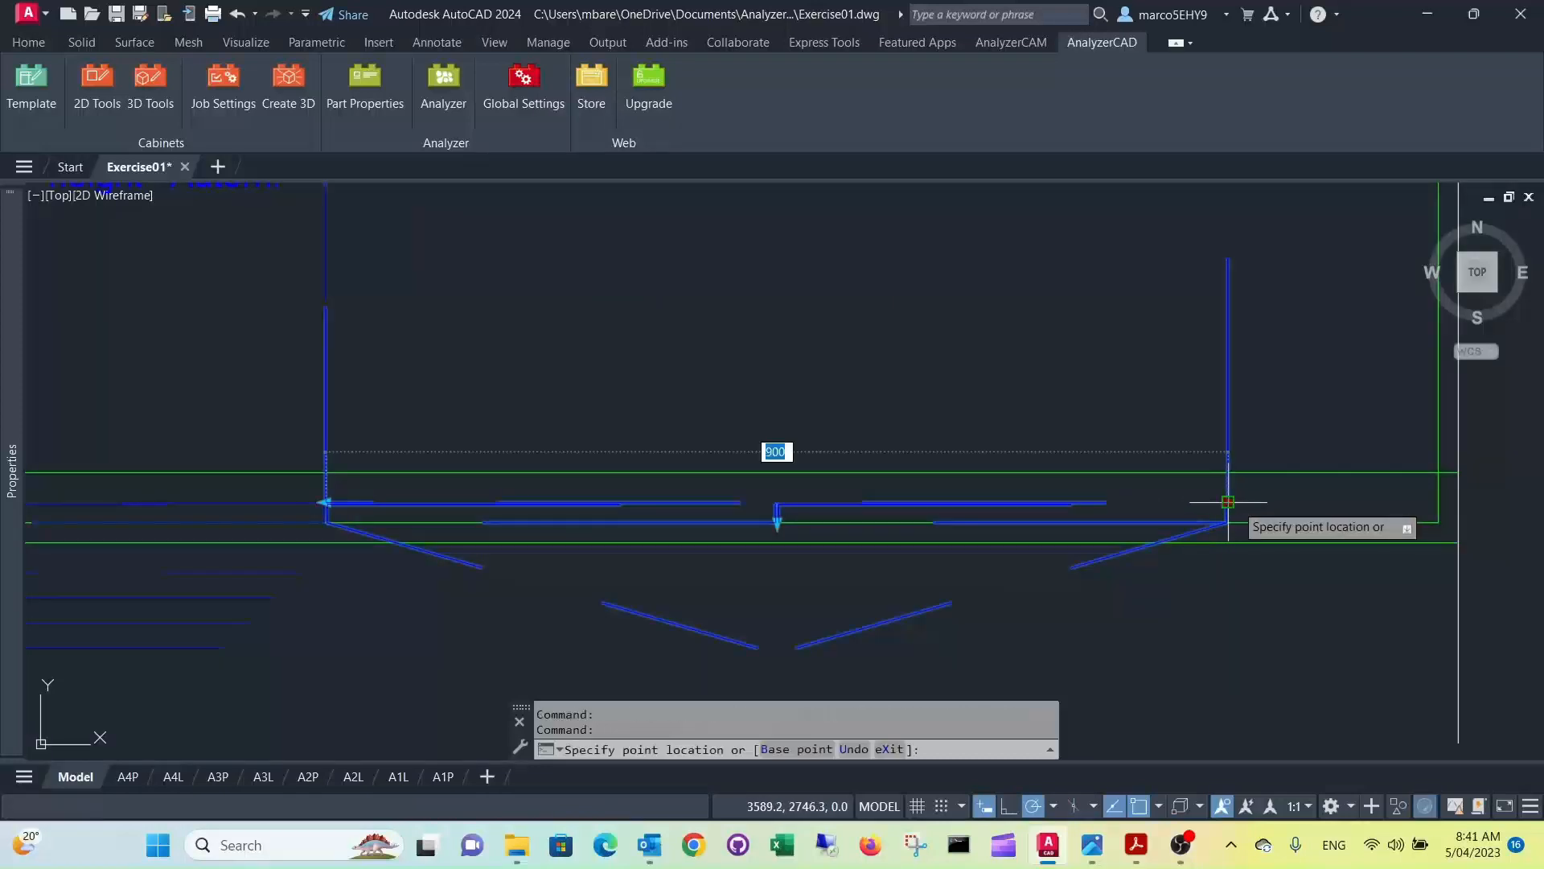
{"action": "left_click", "coordinate": [1439, 502]}
{"action": "key", "text": "Escape"}
{"action": "key", "text": "Escape"}
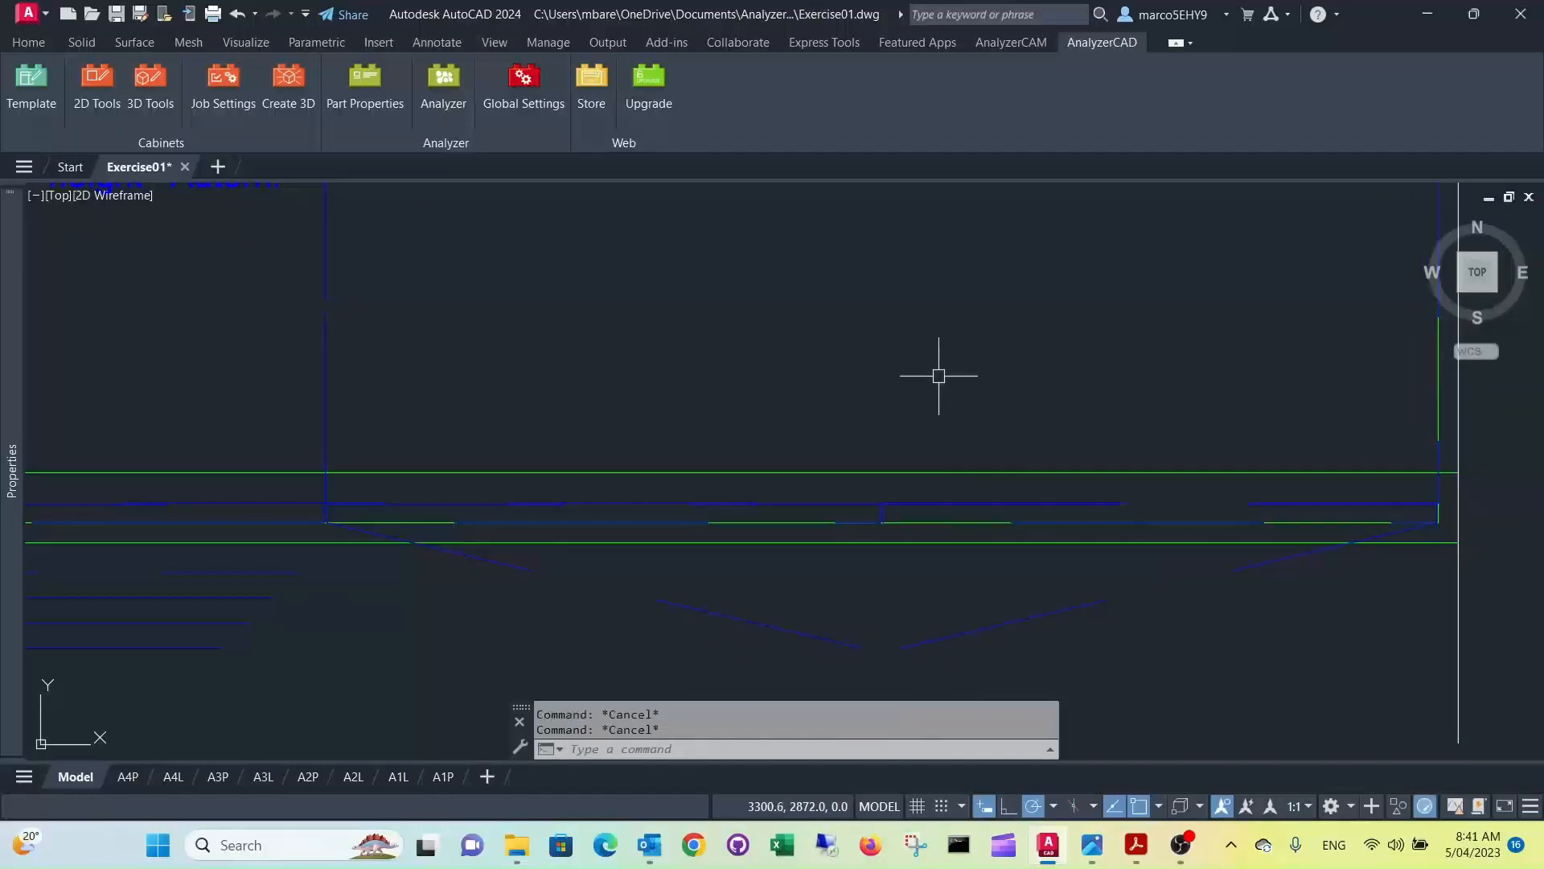
{"action": "scroll", "coordinate": [925, 394], "scroll_direction": "down", "scroll_amount": 1}
{"action": "middle_click_drag", "start_coordinate": [877, 382], "coordinate": [853, 451]}
{"action": "scroll", "coordinate": [853, 450], "scroll_direction": "down", "scroll_amount": 2}
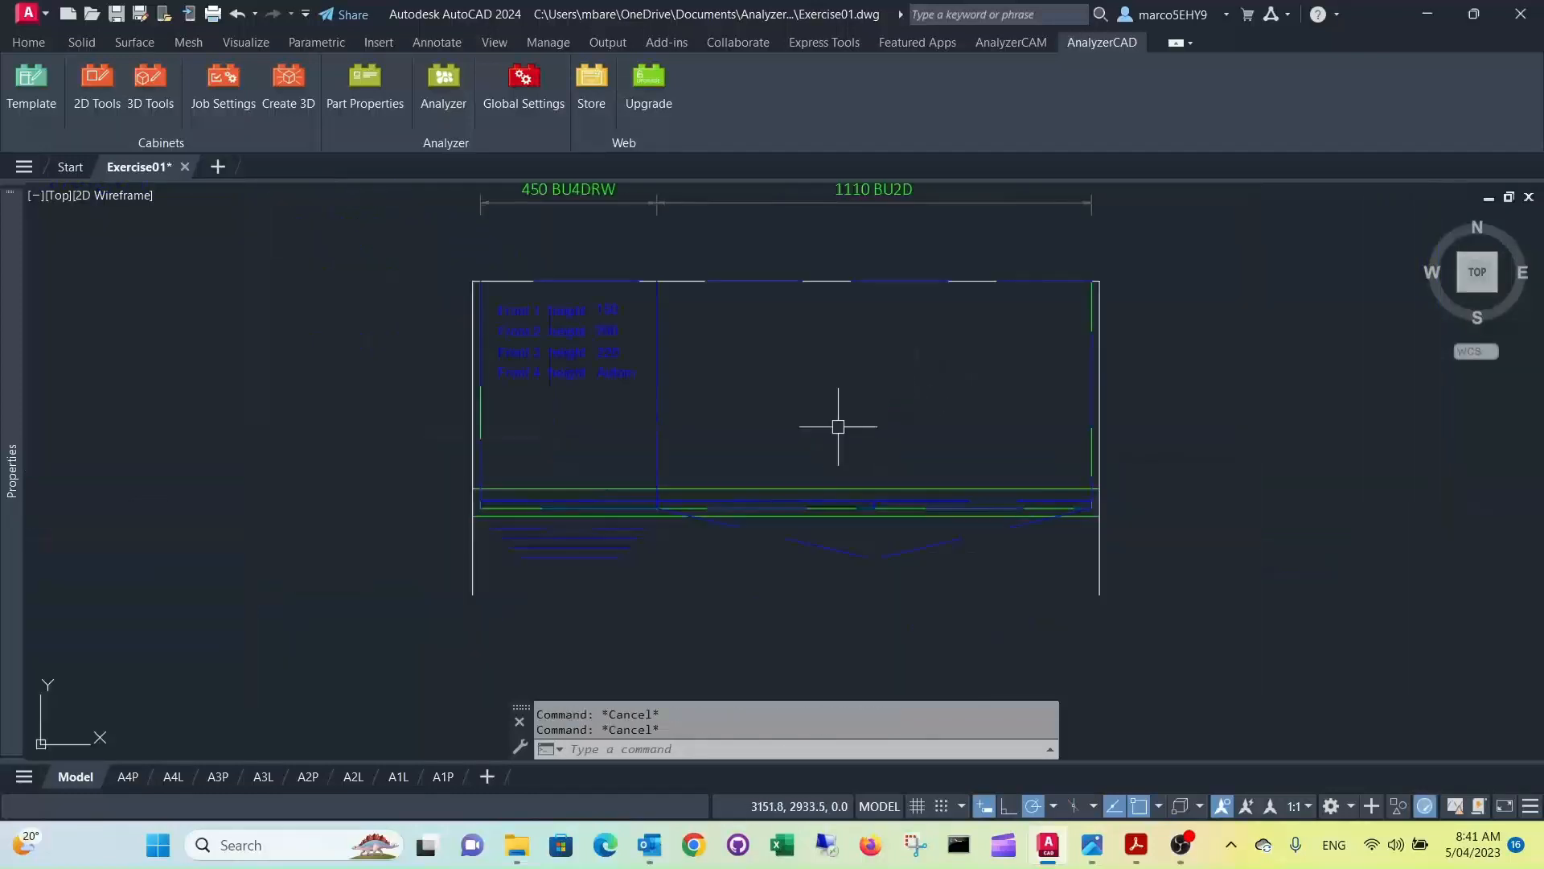
{"action": "left_click", "coordinate": [828, 550]}
{"action": "left_click", "coordinate": [875, 281]}
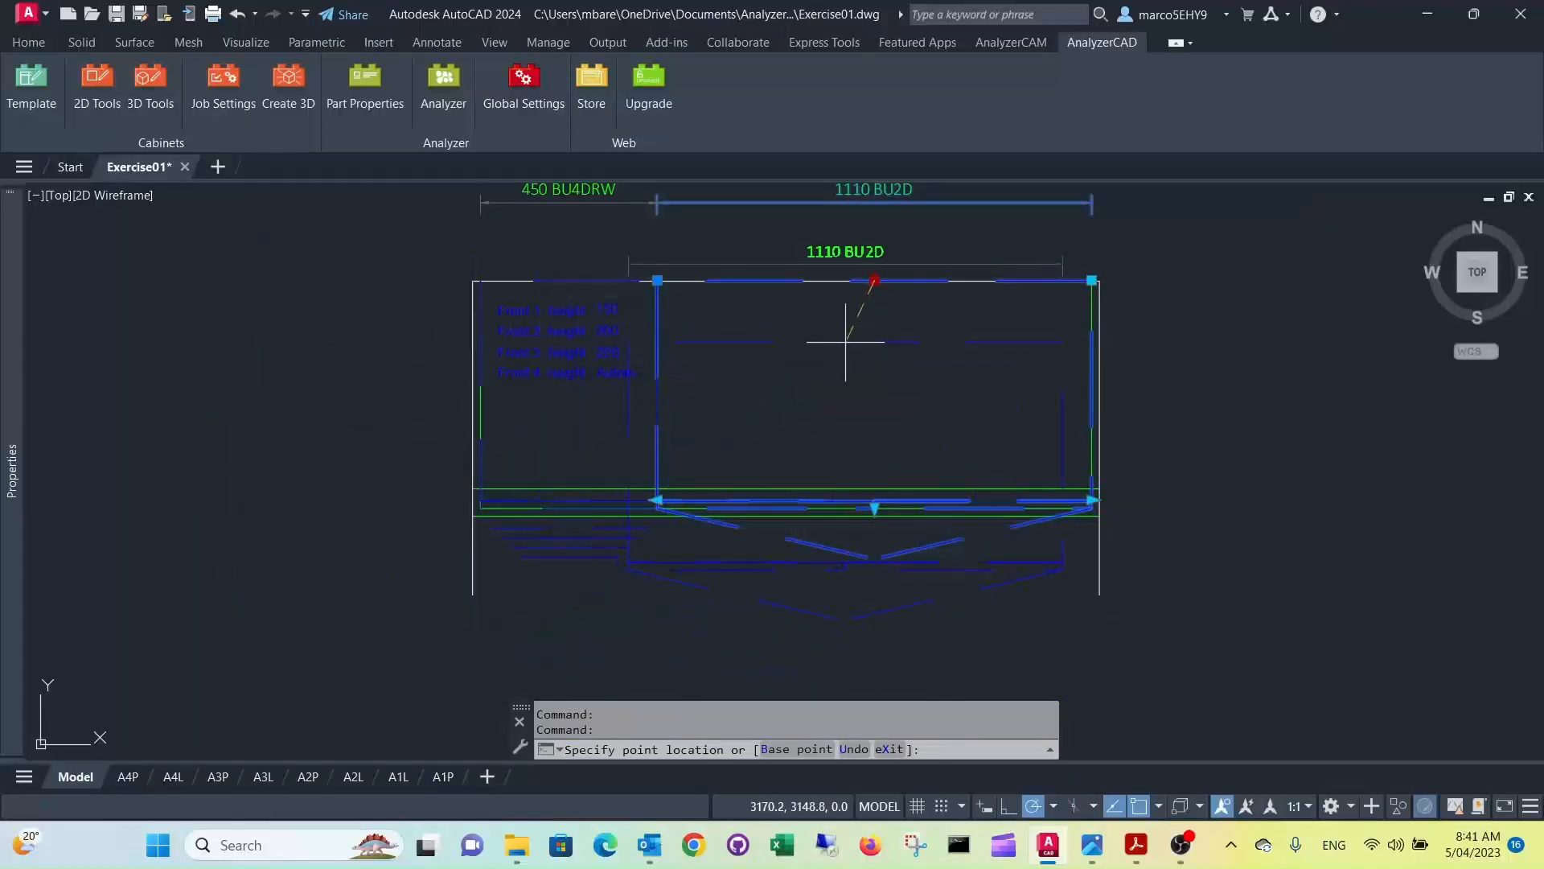
{"action": "key", "text": "Escape"}
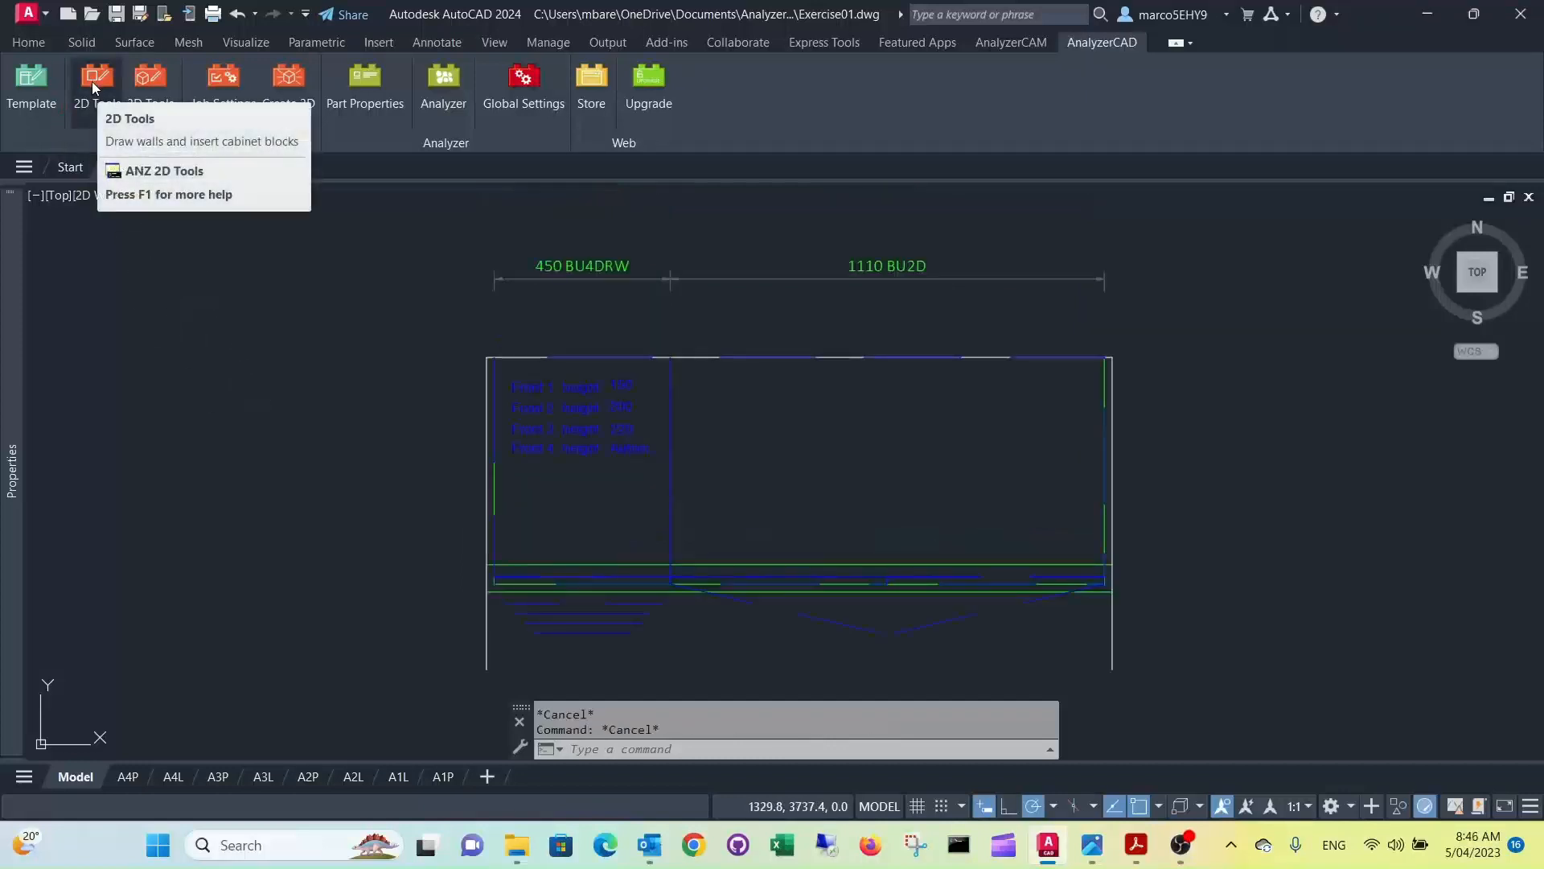
Step: Set the floor plan object type to Plinth, review the plinth variants and choose "Plinth Between Walls"
{"action": "left_click", "coordinate": [93, 81]}
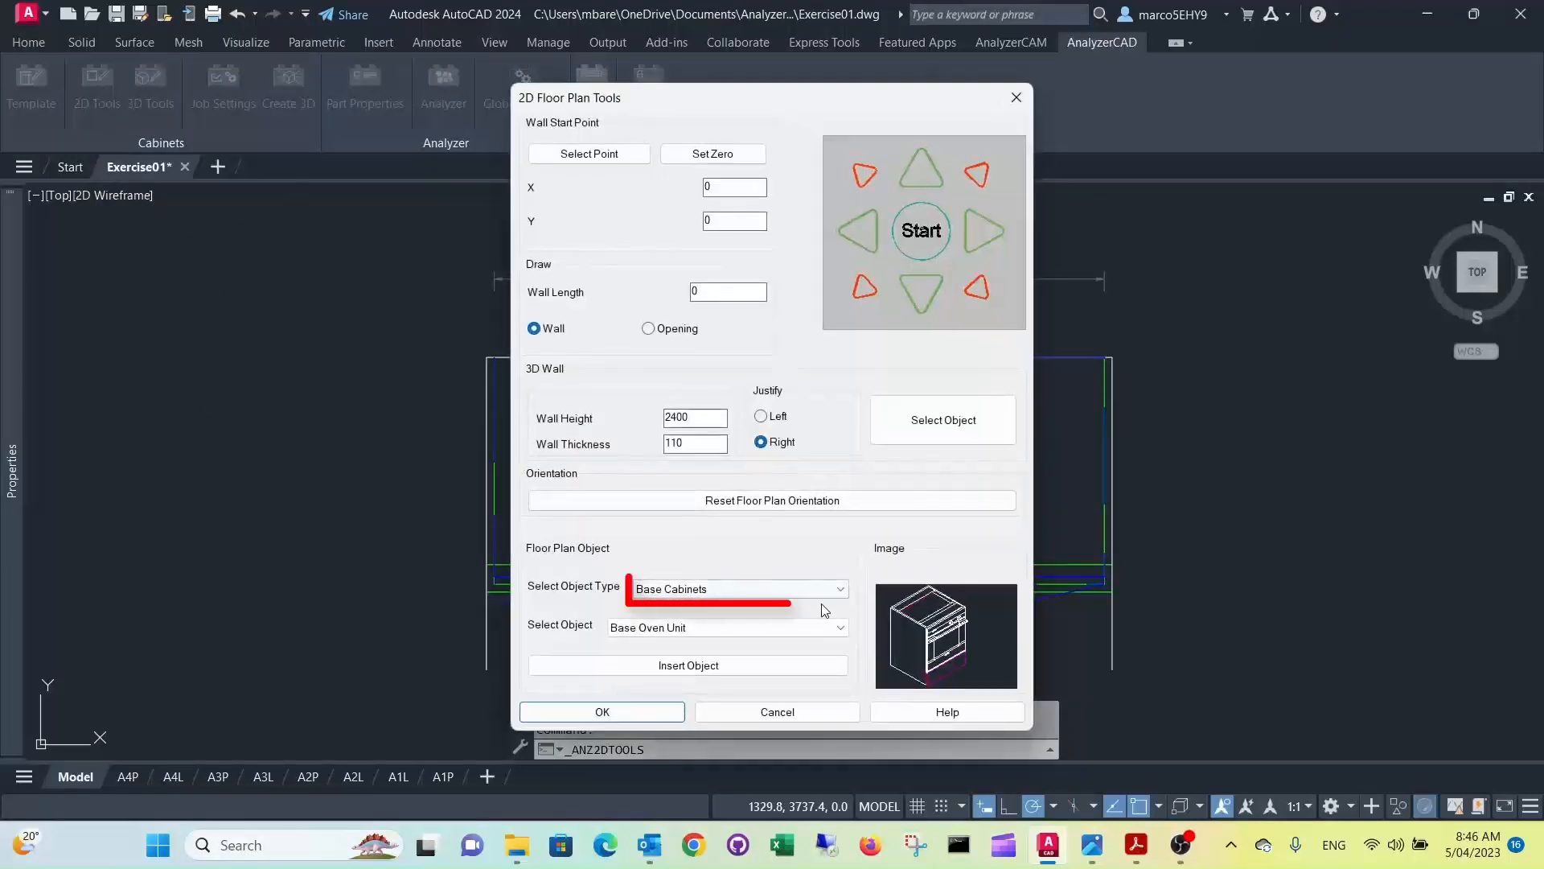
{"action": "left_click", "coordinate": [660, 589]}
{"action": "left_click", "coordinate": [653, 671]}
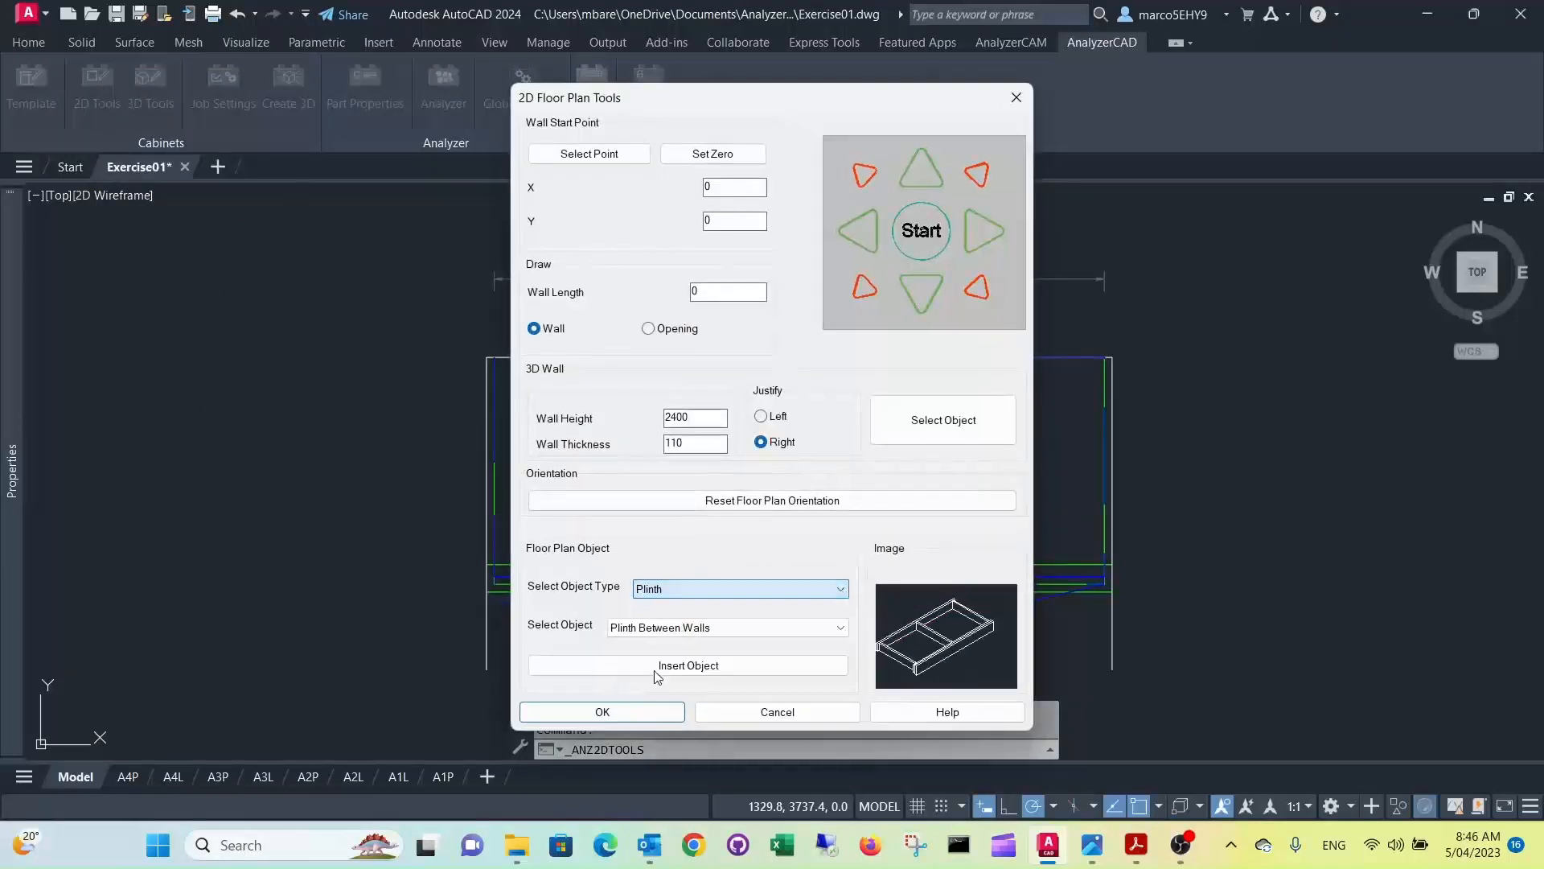
{"action": "left_click", "coordinate": [841, 627]}
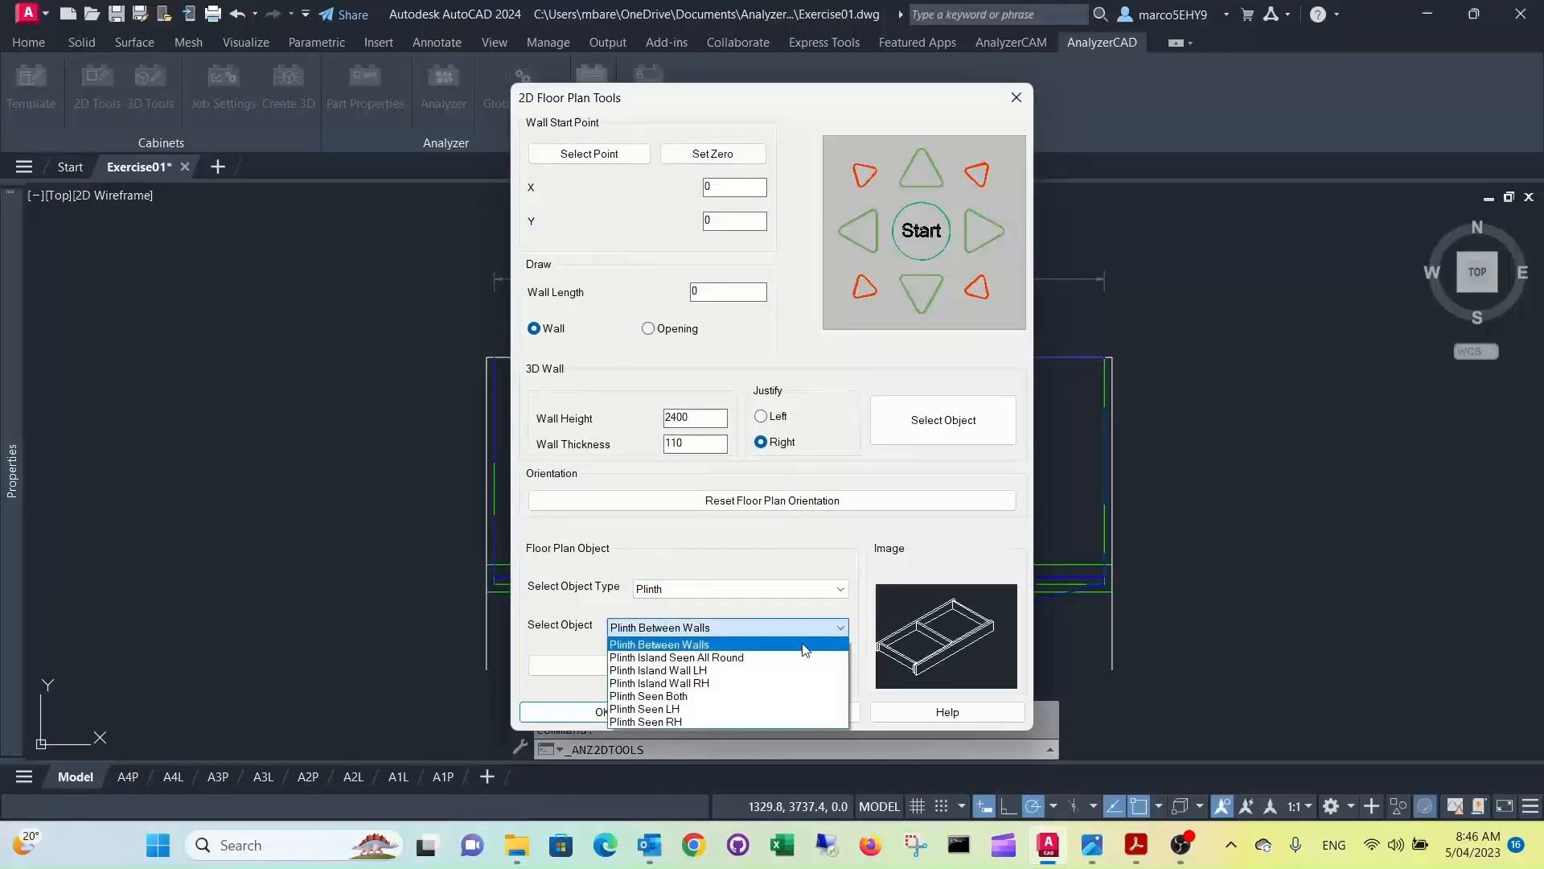
{"action": "key", "text": "Down"}
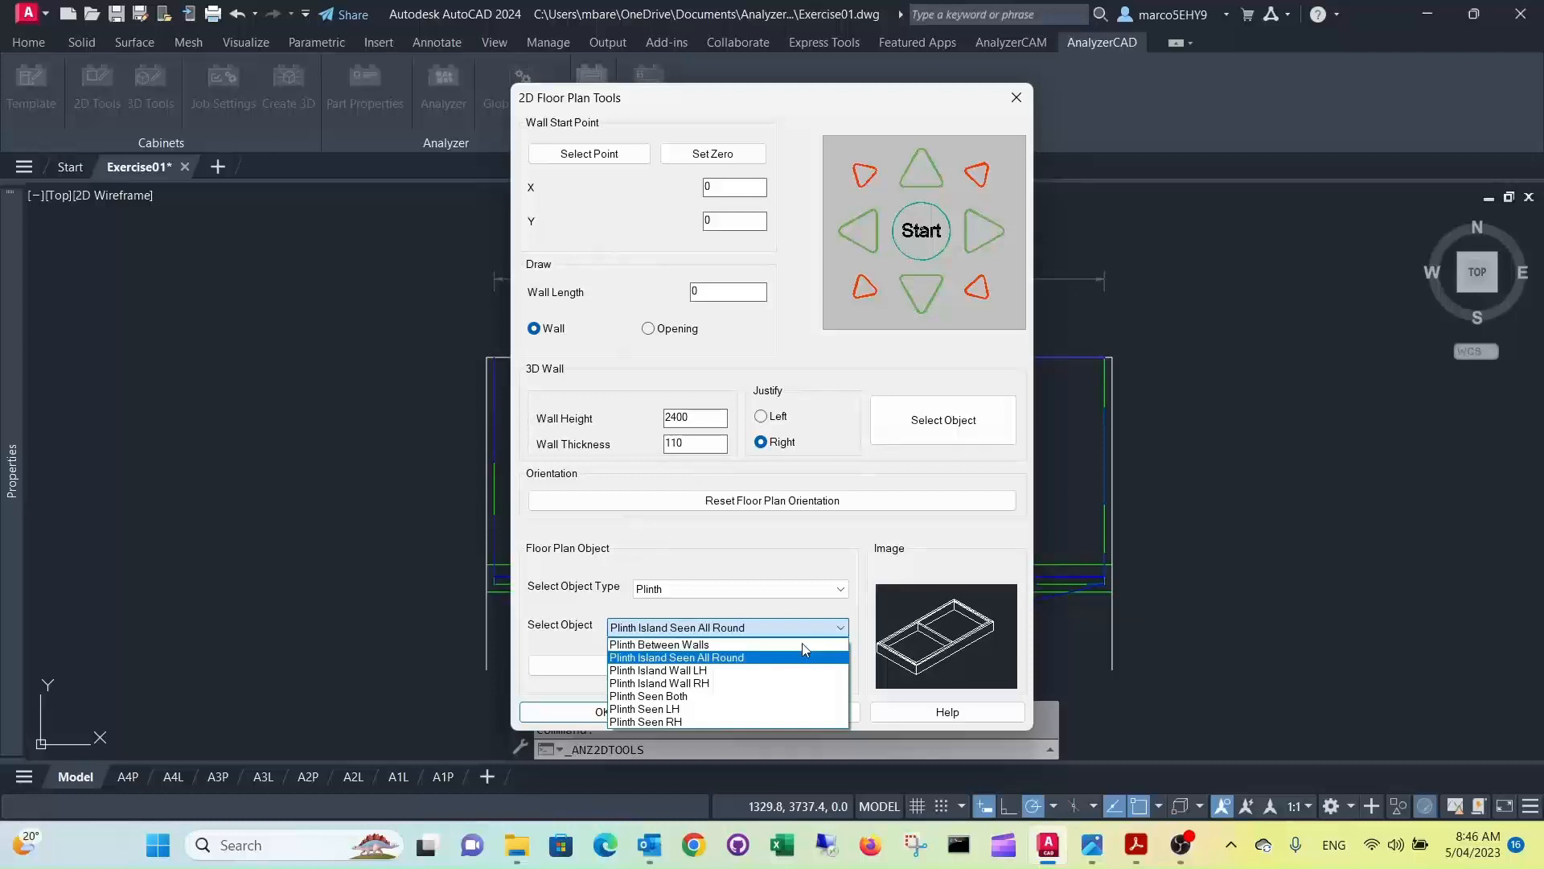
{"action": "key", "text": "Down"}
{"action": "key", "text": "Down"}
{"action": "key", "text": "Down"}
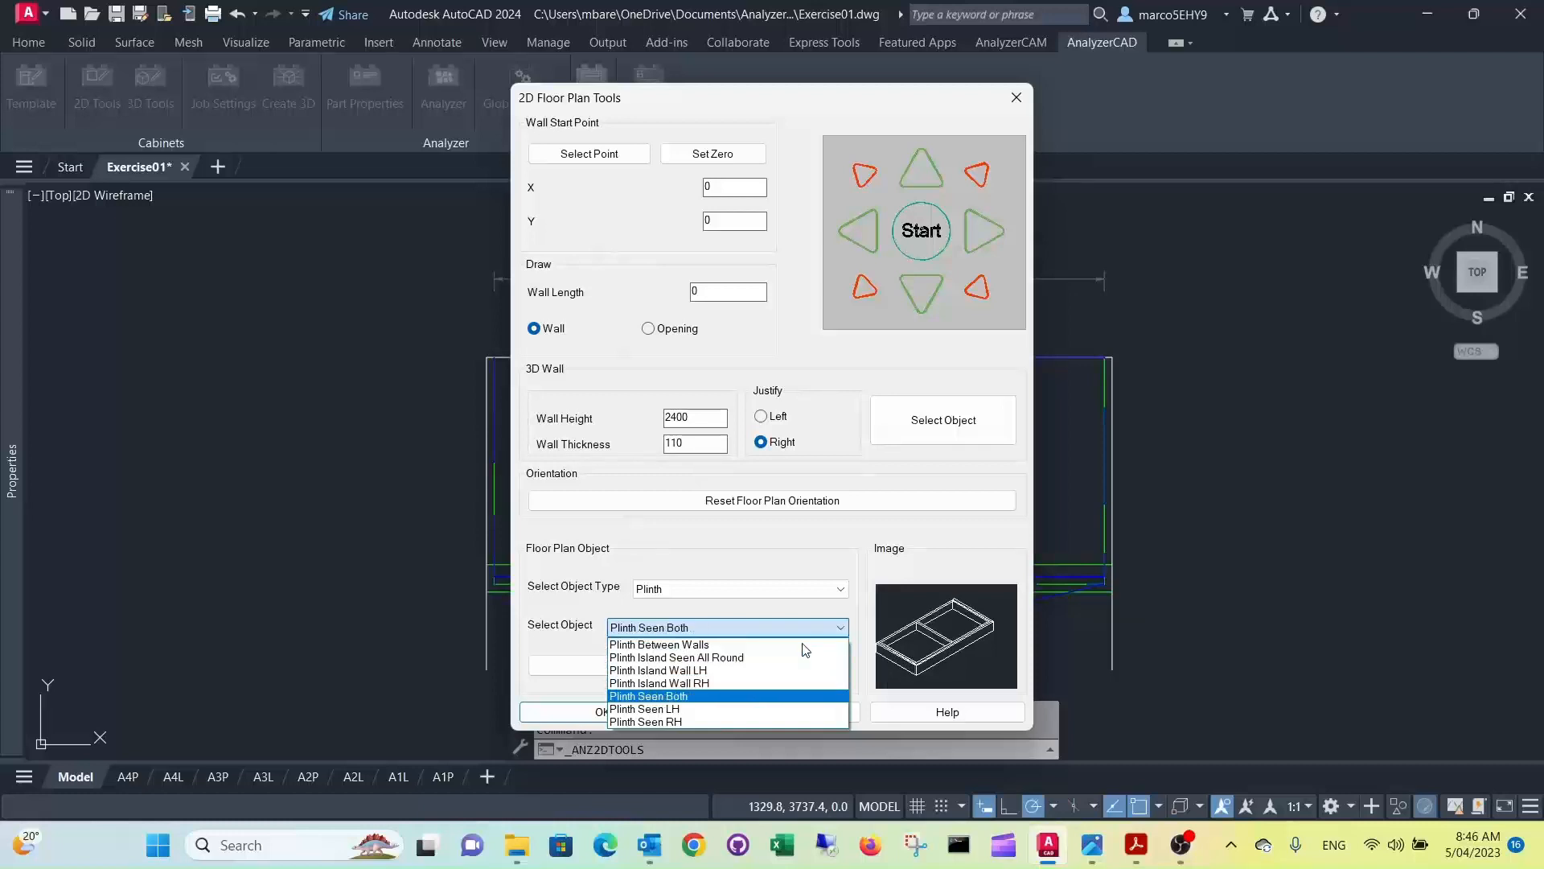
{"action": "left_click", "coordinate": [706, 645]}
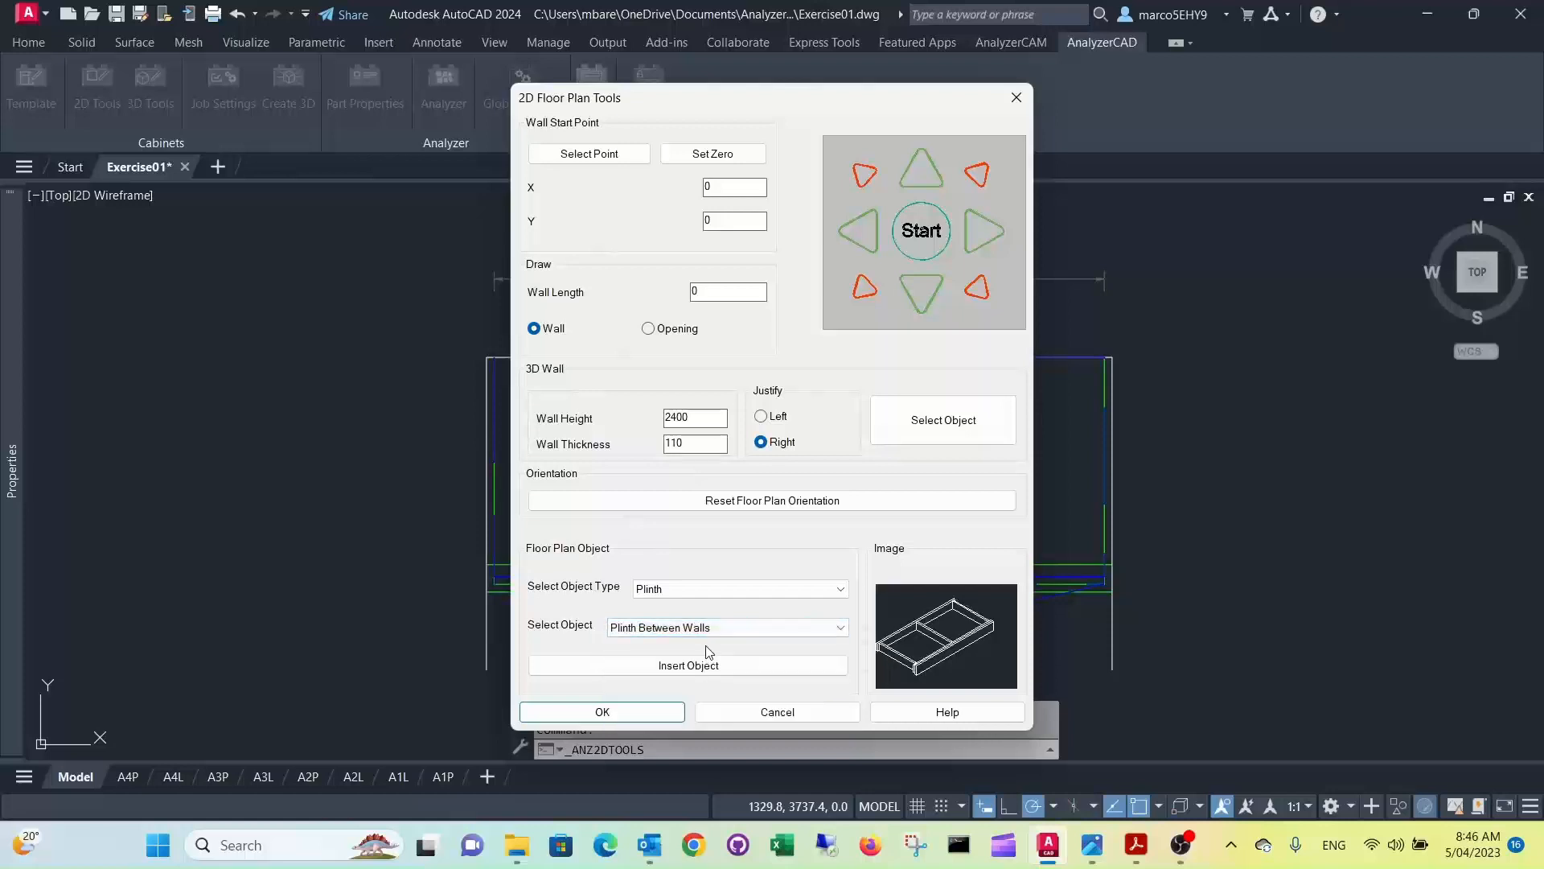
Step: Insert the "Plinth Between Walls" block at the back left inside corner of the walls
{"action": "left_click", "coordinate": [760, 675]}
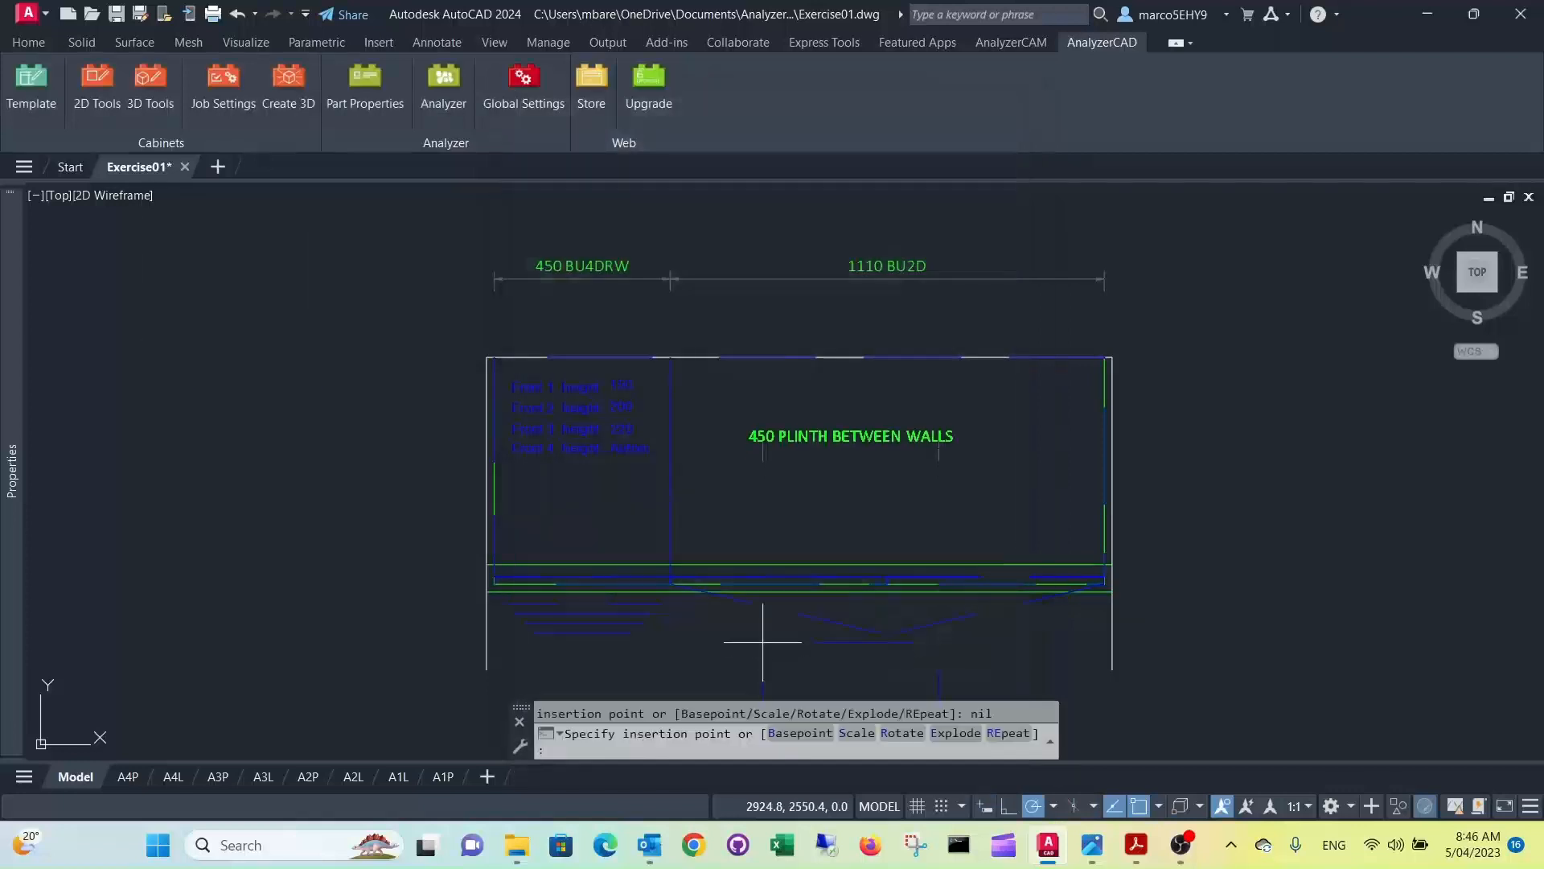
{"action": "scroll", "coordinate": [493, 345], "scroll_direction": "up", "scroll_amount": 5}
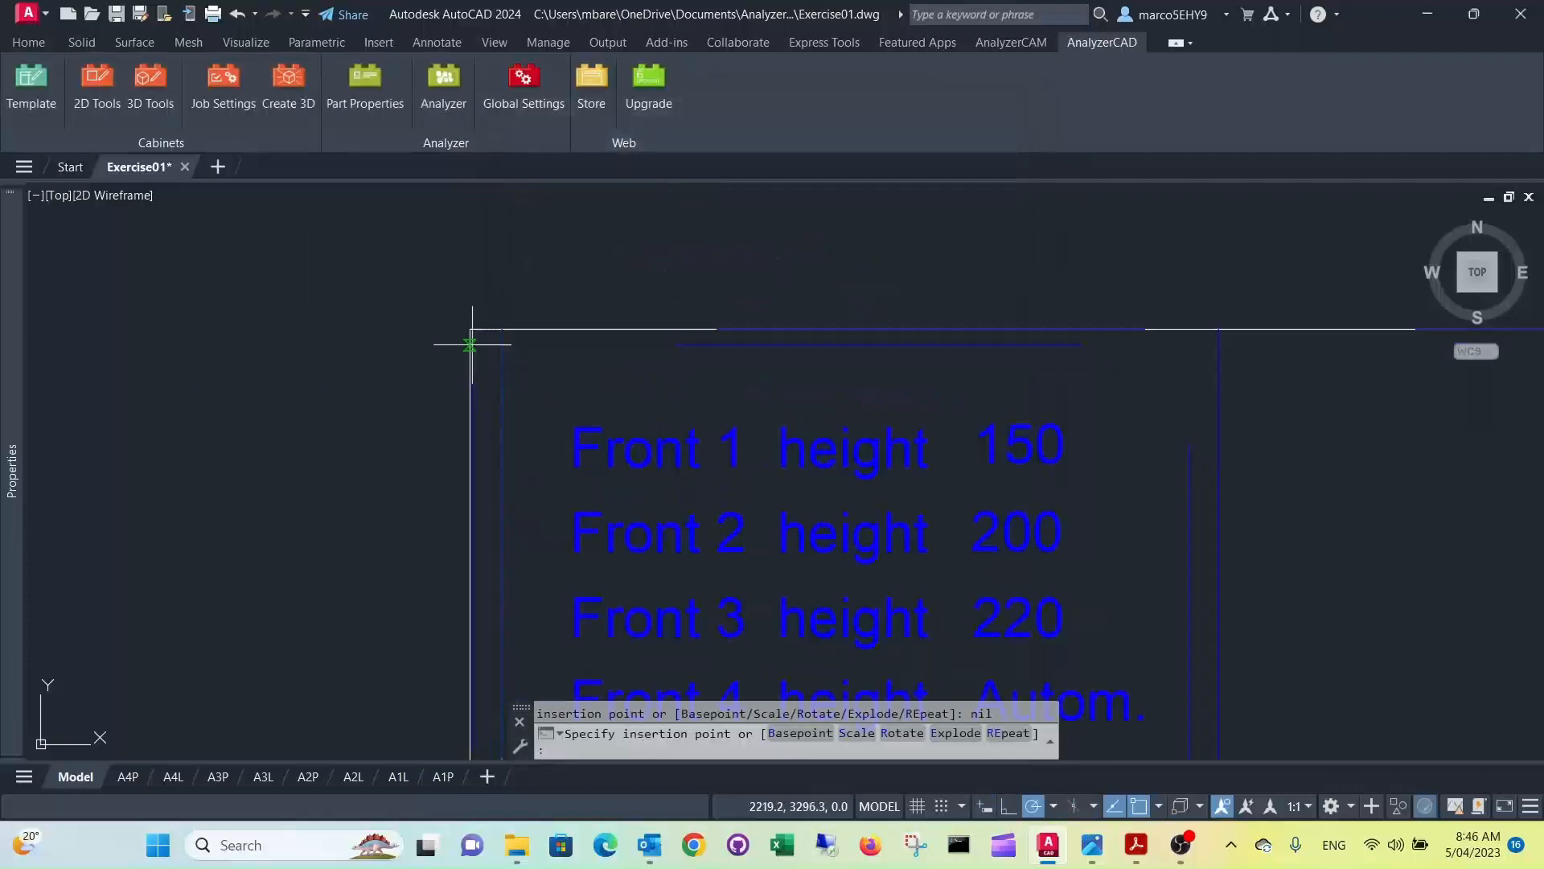
{"action": "scroll", "coordinate": [534, 355], "scroll_direction": "down", "scroll_amount": 5}
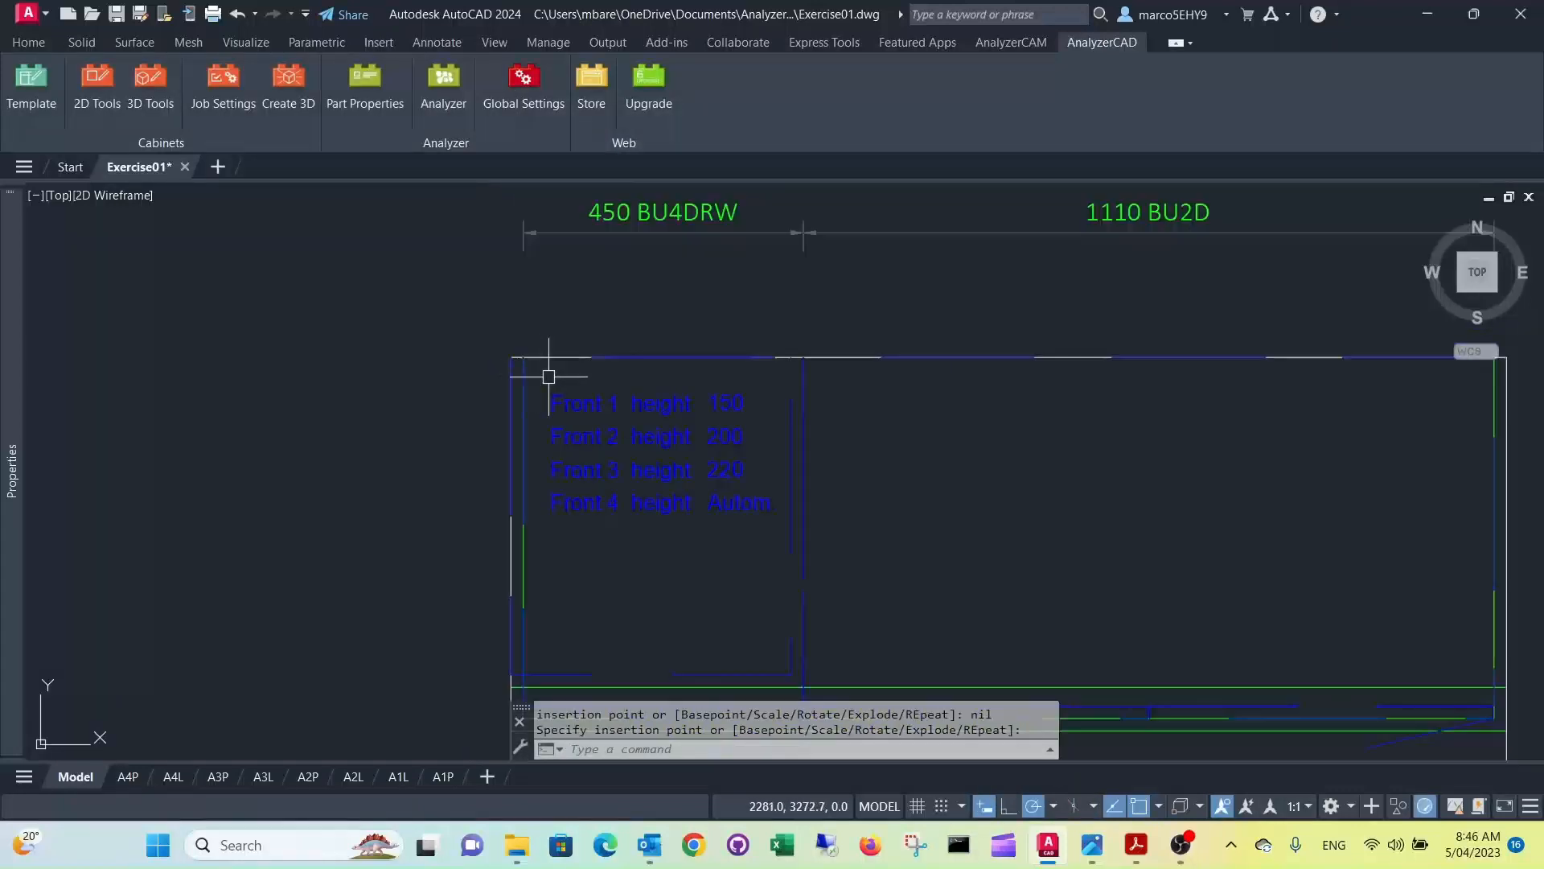
{"action": "left_click", "coordinate": [530, 368]}
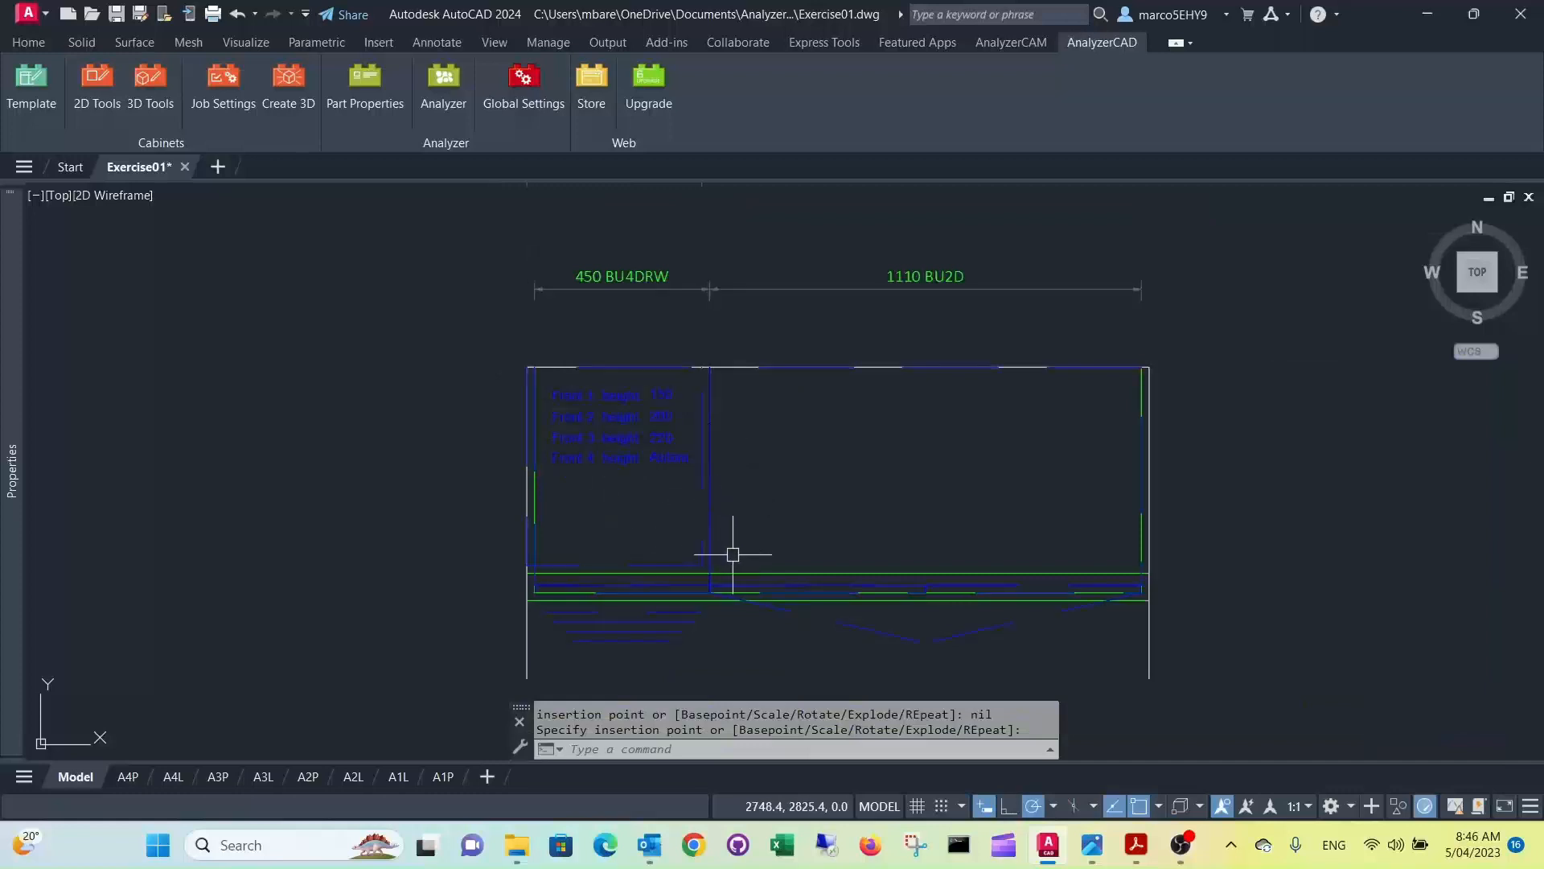
Step: Stretch the plinth's right side to the right wall line for a width of 1600
{"action": "scroll", "coordinate": [610, 326], "scroll_direction": "down", "scroll_amount": 2}
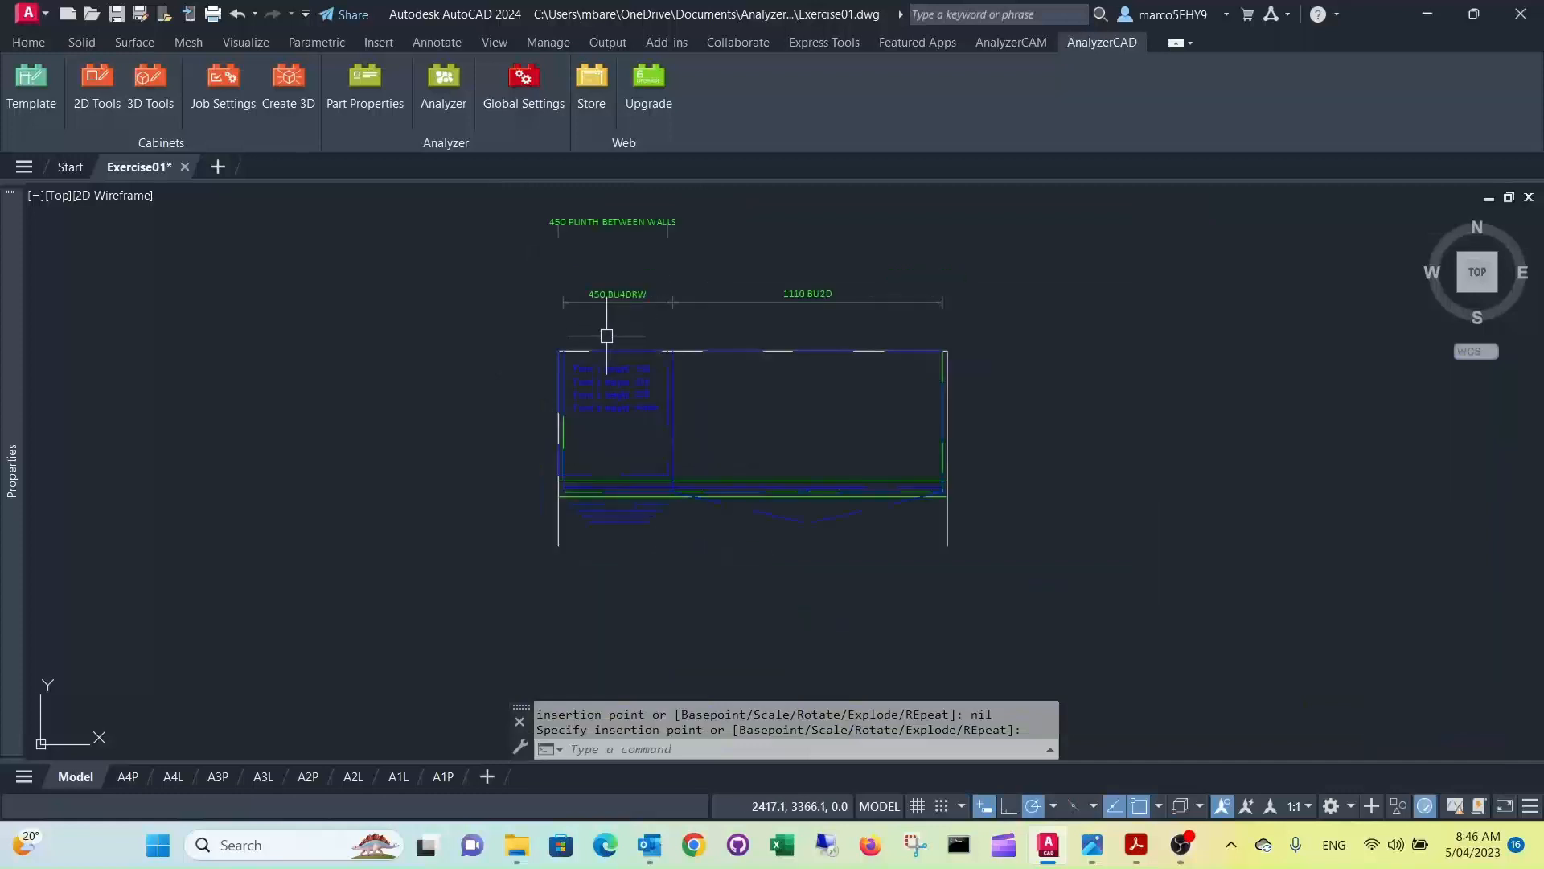
{"action": "left_click", "coordinate": [639, 223]}
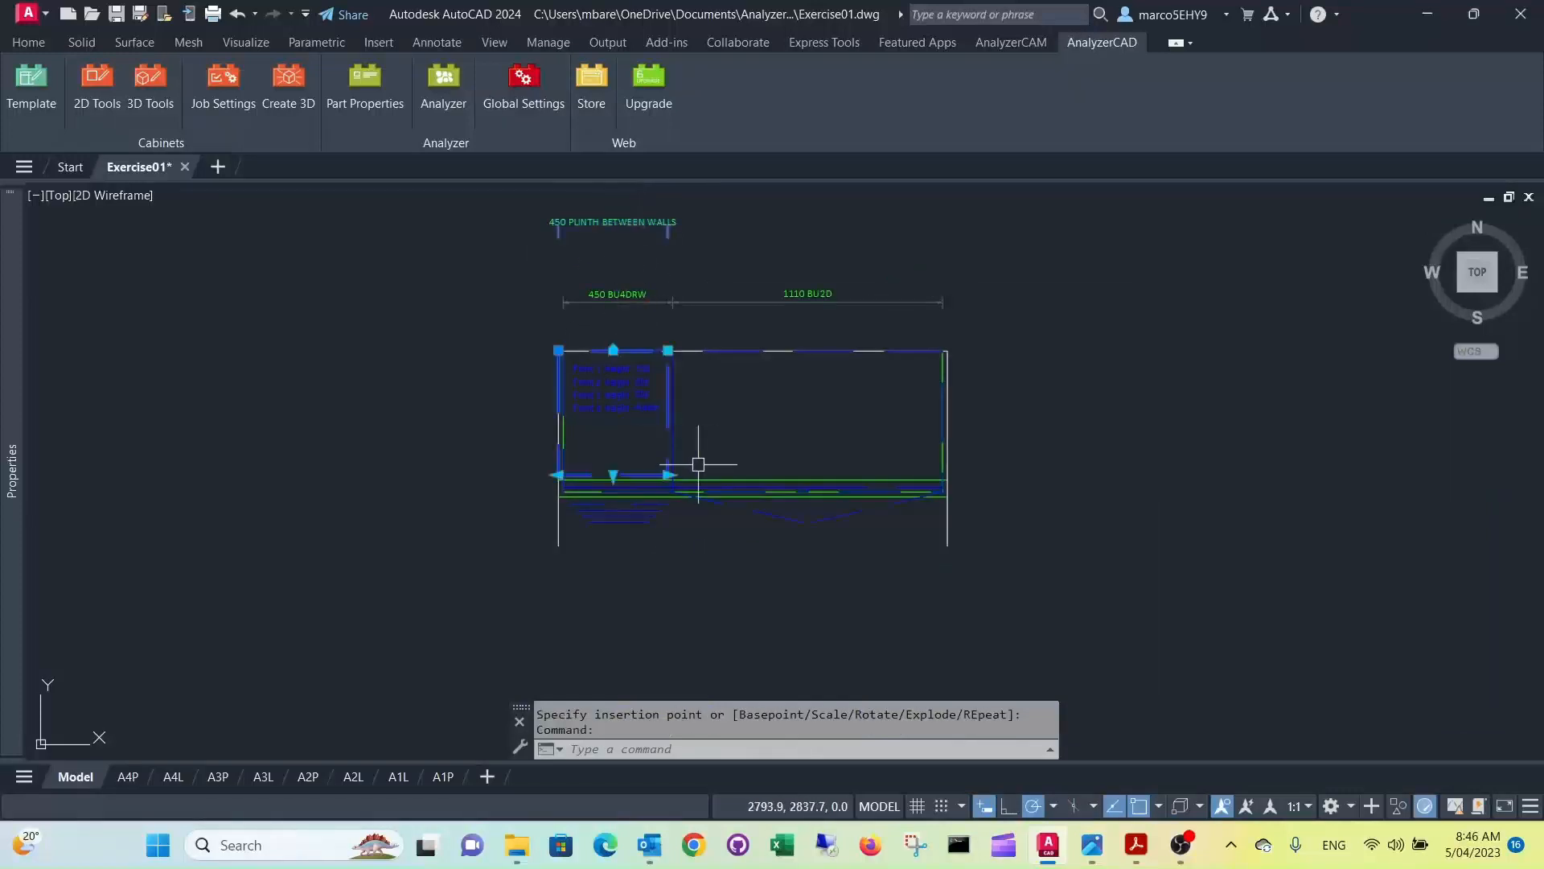
{"action": "scroll", "coordinate": [666, 463], "scroll_direction": "up", "scroll_amount": 4}
{"action": "left_click", "coordinate": [670, 492]}
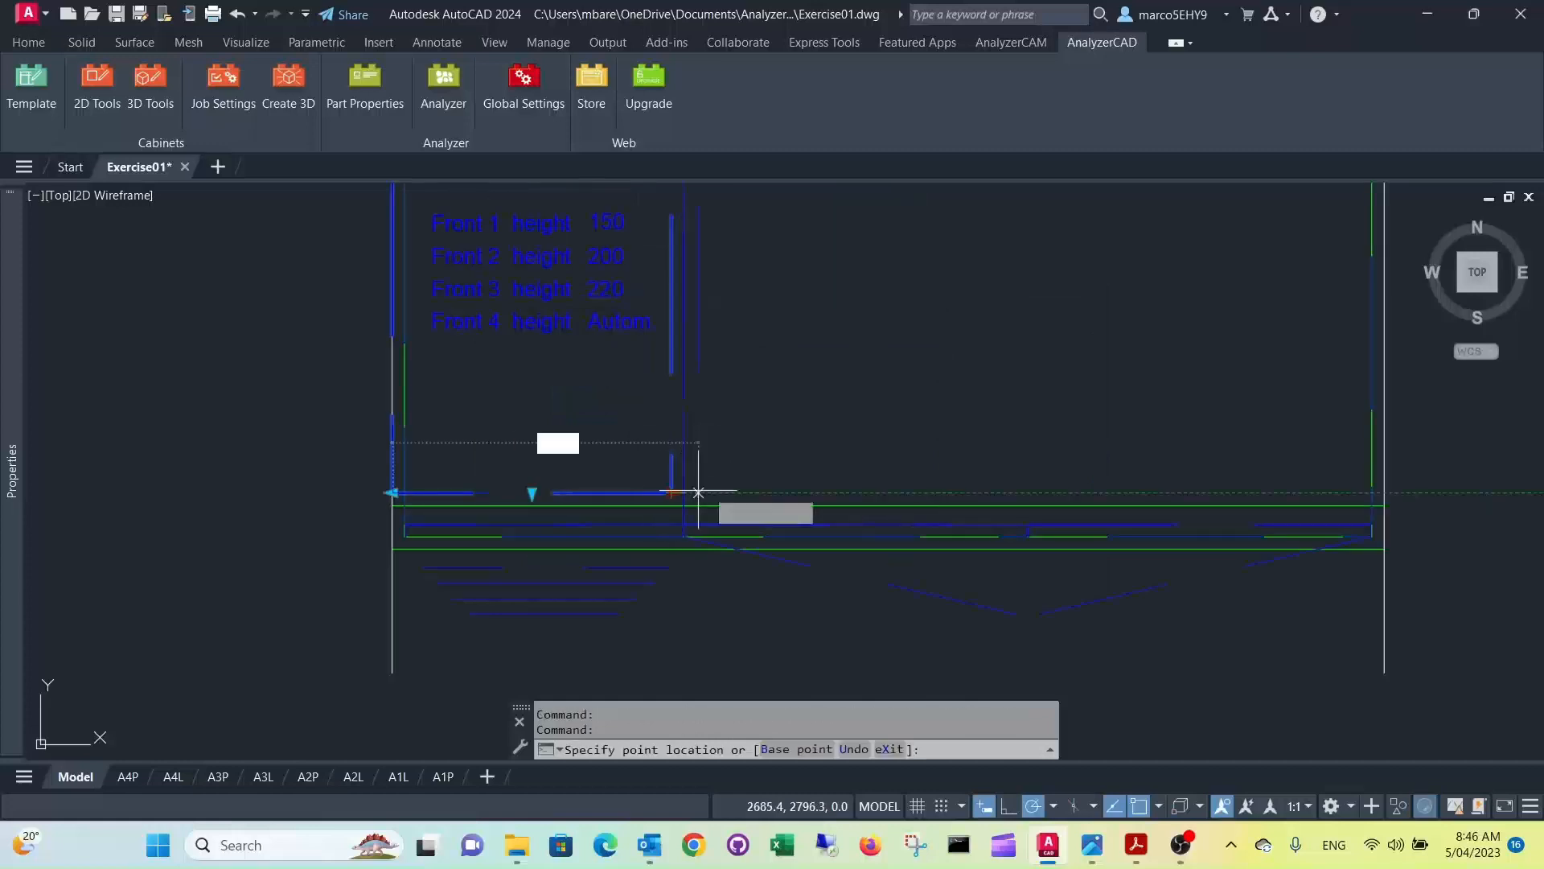
{"action": "left_click", "coordinate": [1383, 492]}
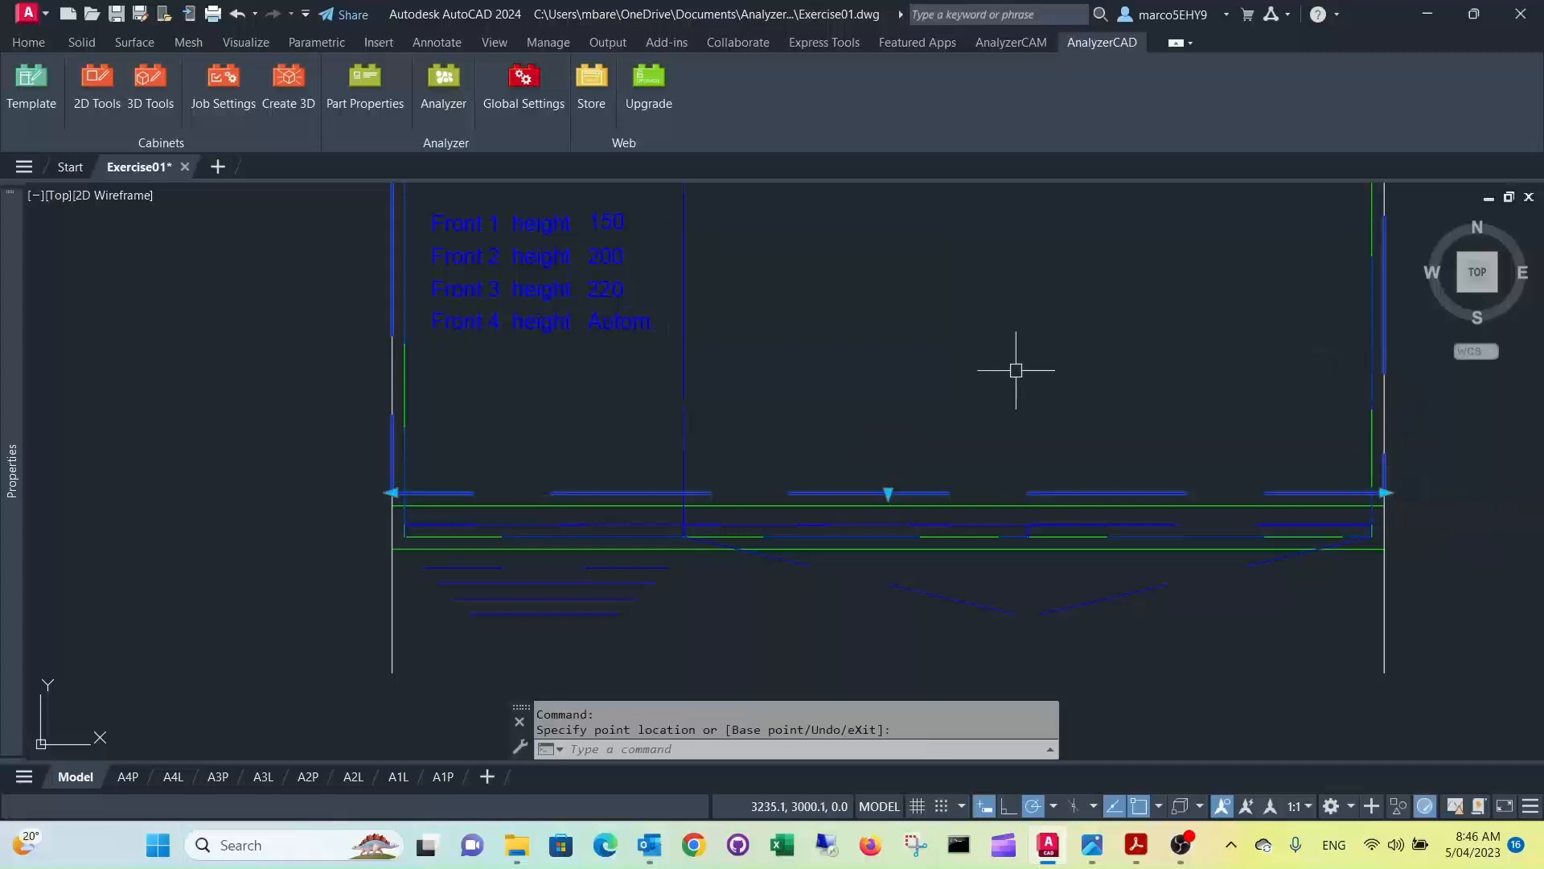
Step: Stretch the plinth's front edge to the rearmost green horizontal working line
{"action": "scroll", "coordinate": [883, 486], "scroll_direction": "up", "scroll_amount": 2}
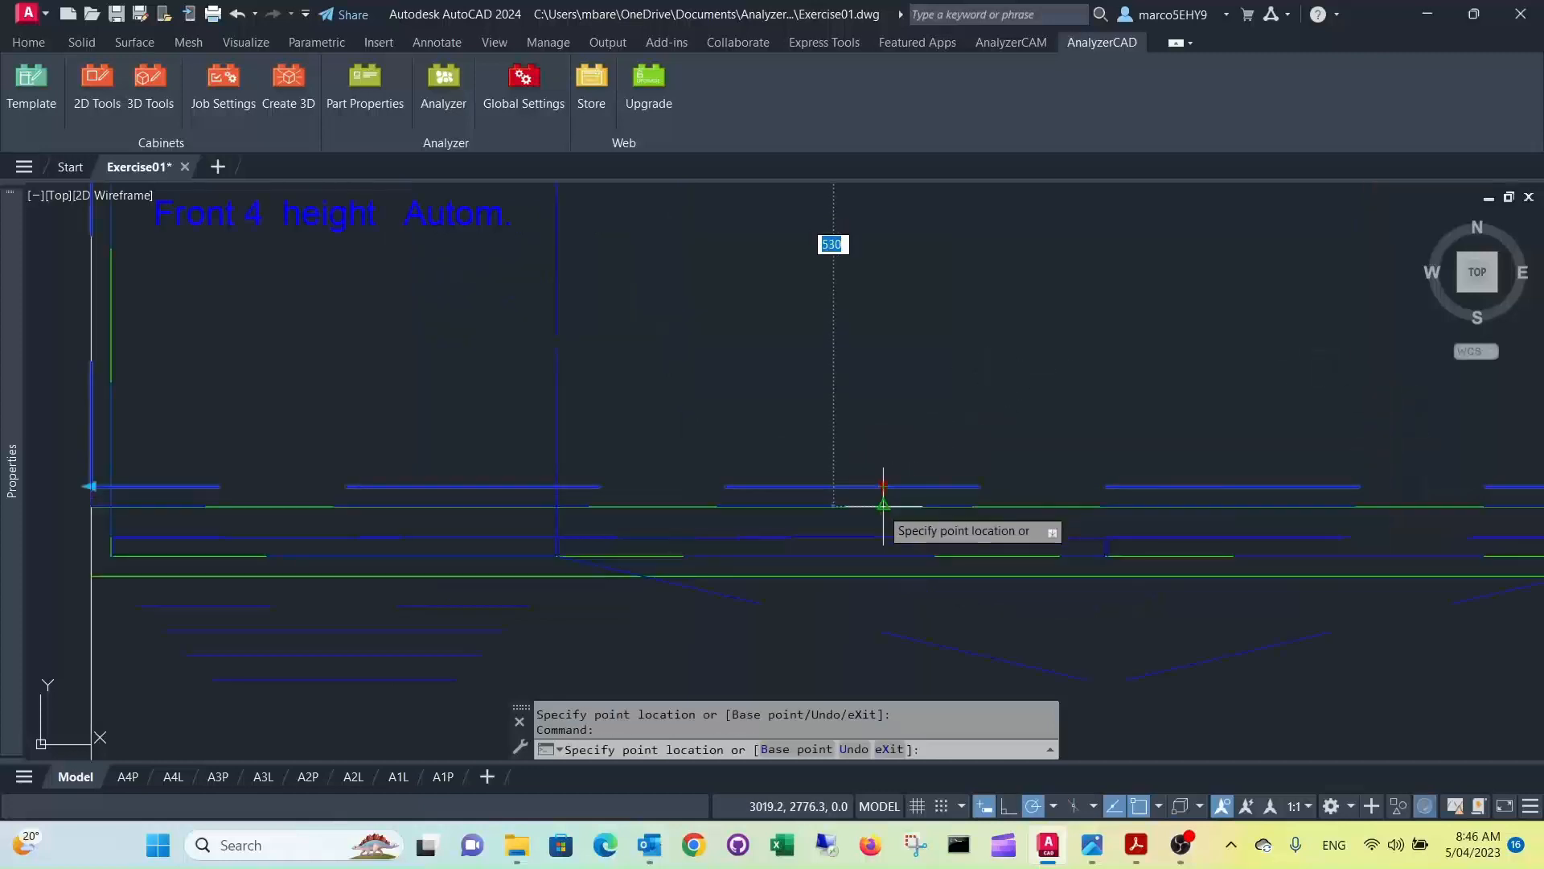
{"action": "left_click", "coordinate": [883, 506]}
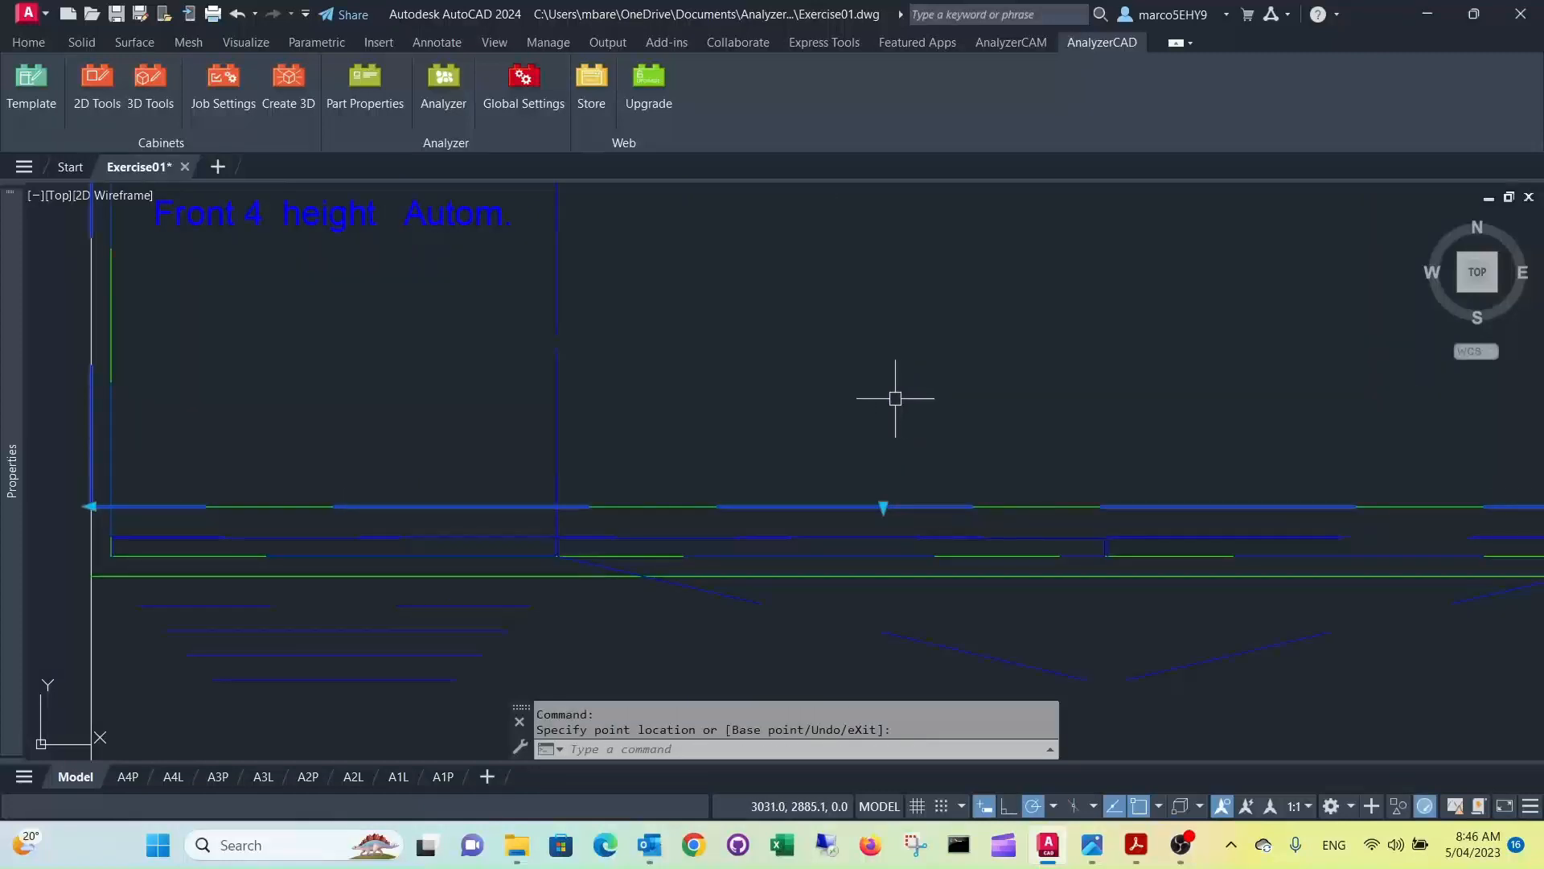
{"action": "key", "text": "Escape"}
Step: Insert the "Bench Top" object from the Extras type at the back left corner of the walls
{"action": "scroll", "coordinate": [901, 397], "scroll_direction": "down", "scroll_amount": 5}
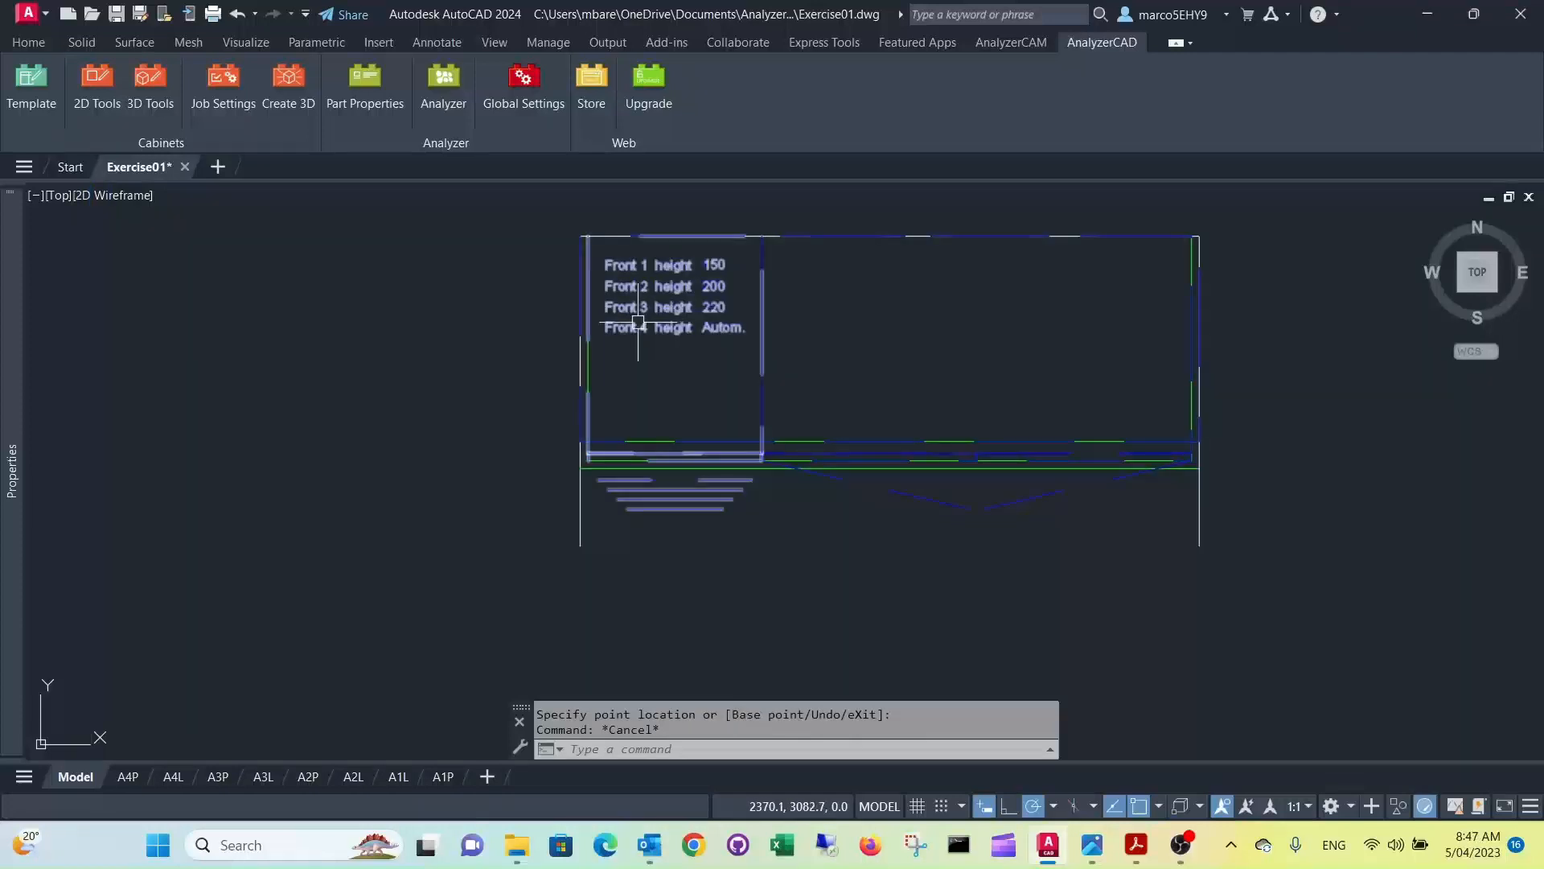
{"action": "left_click", "coordinate": [104, 87]}
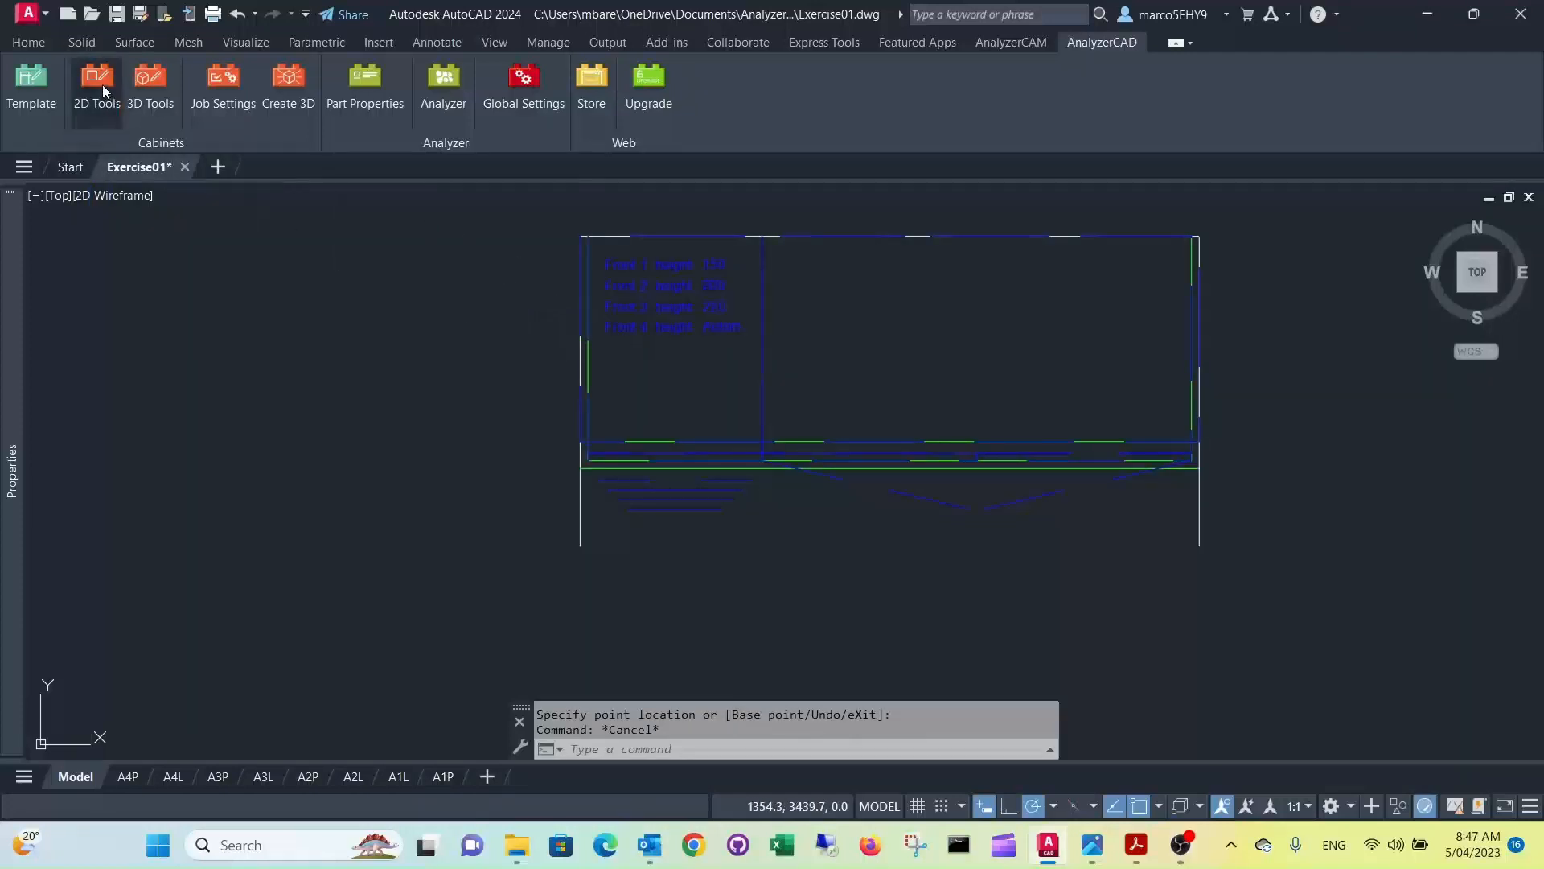
{"action": "left_click", "coordinate": [841, 589]}
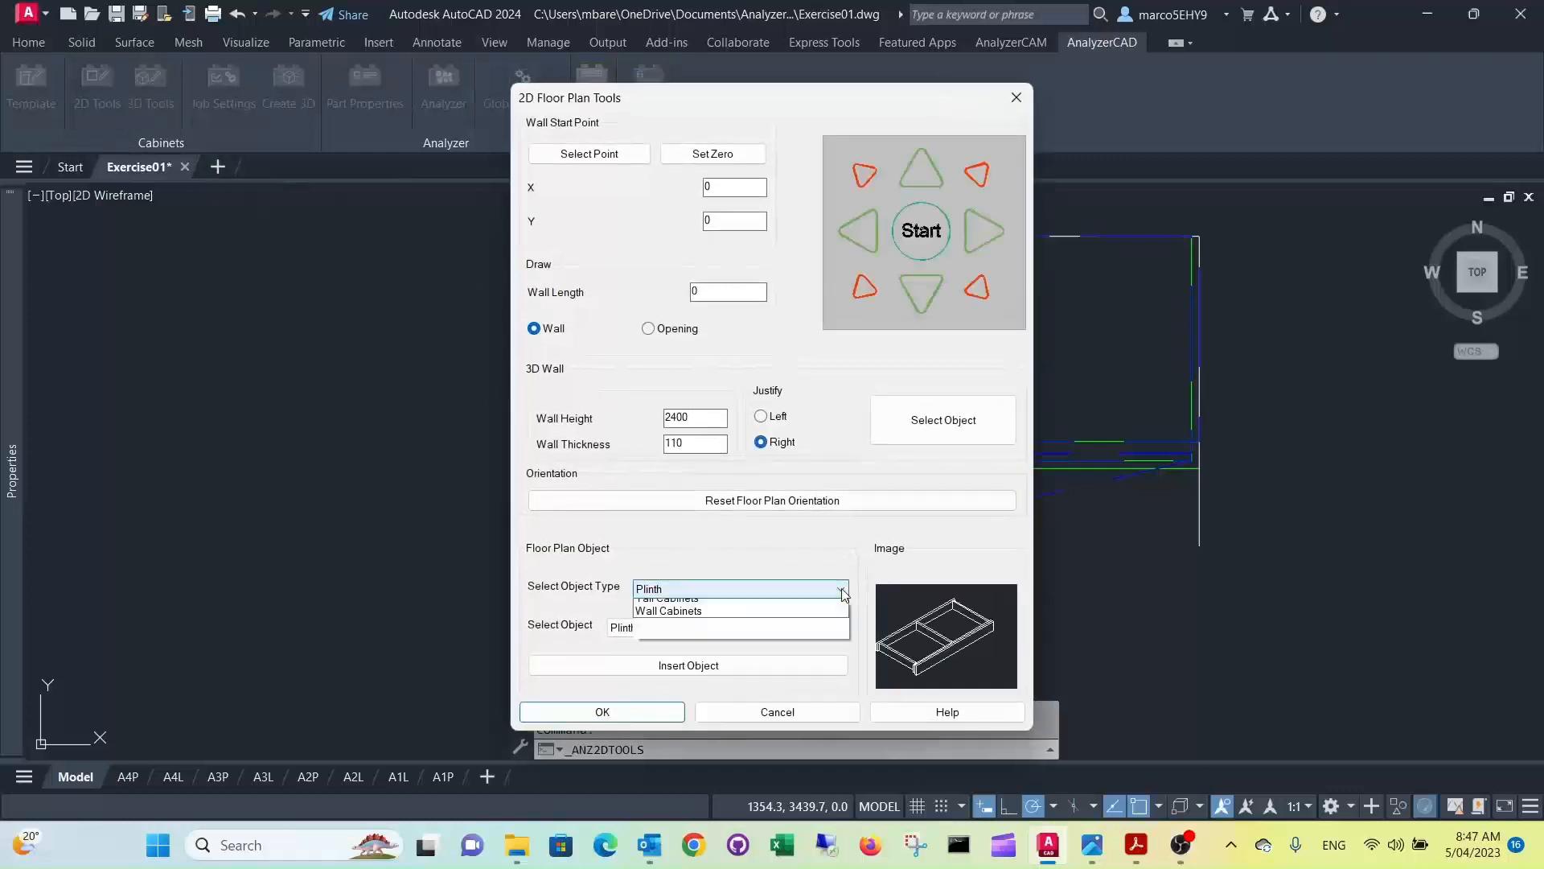
{"action": "left_click", "coordinate": [689, 658]}
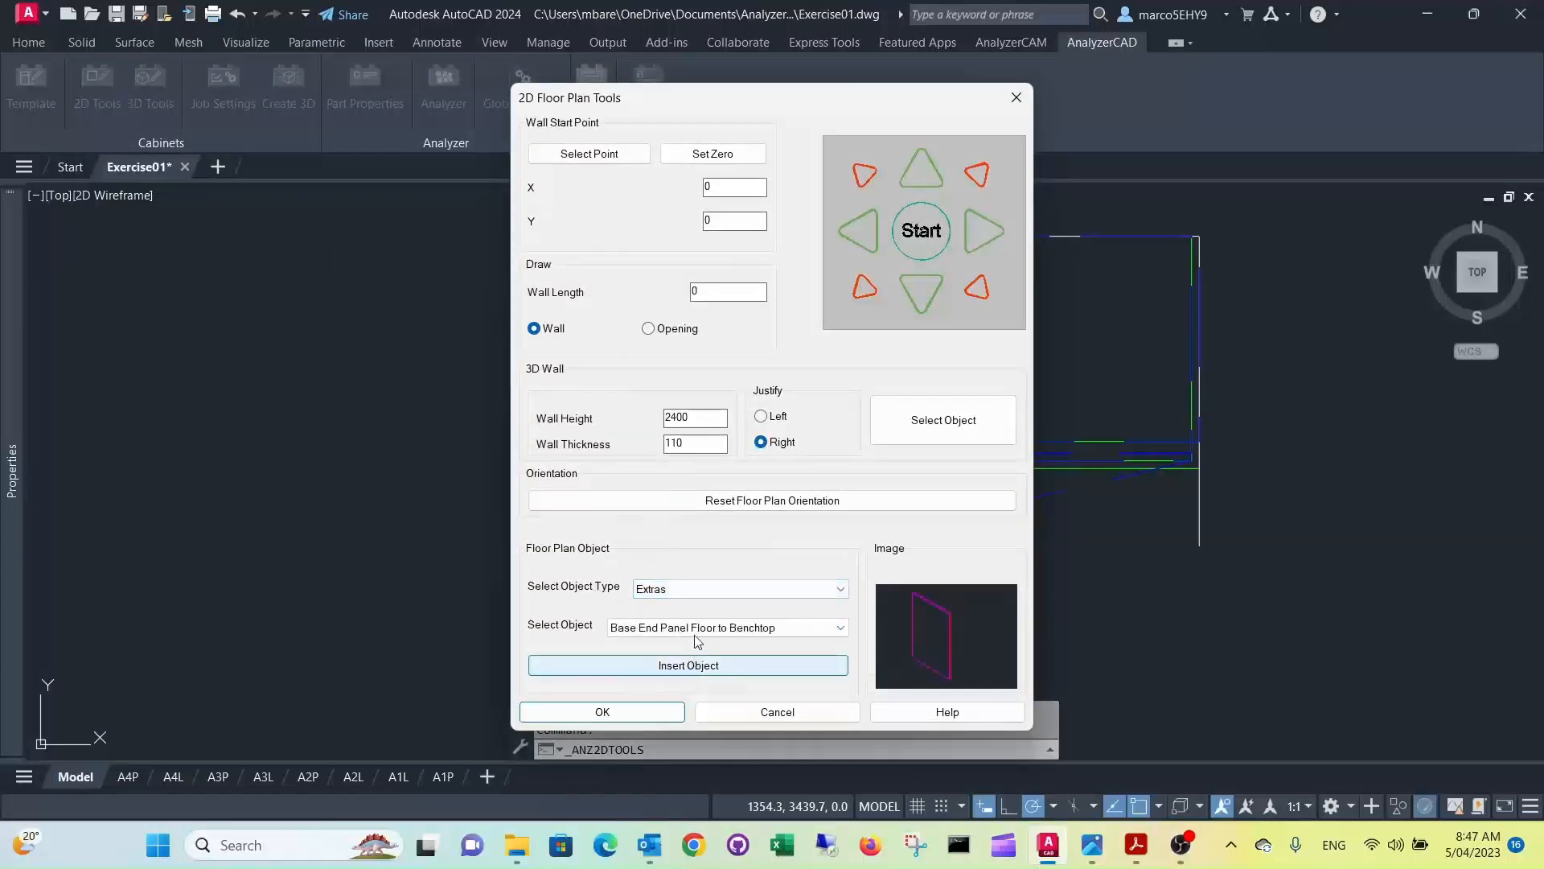
{"action": "left_click", "coordinate": [842, 631]}
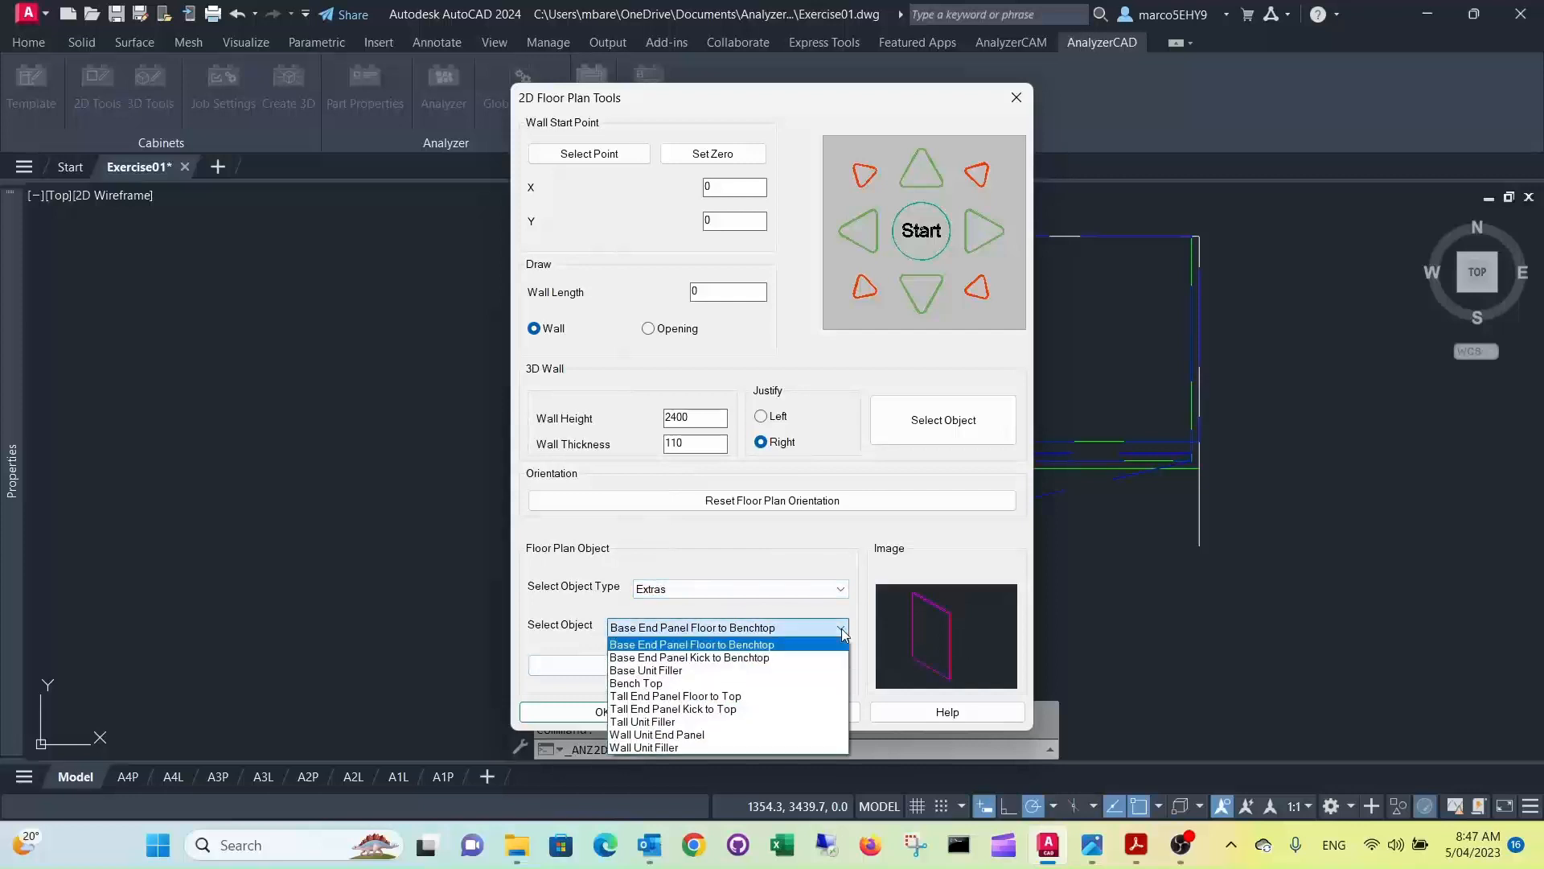
{"action": "left_click", "coordinate": [646, 686]}
{"action": "left_click", "coordinate": [670, 665]}
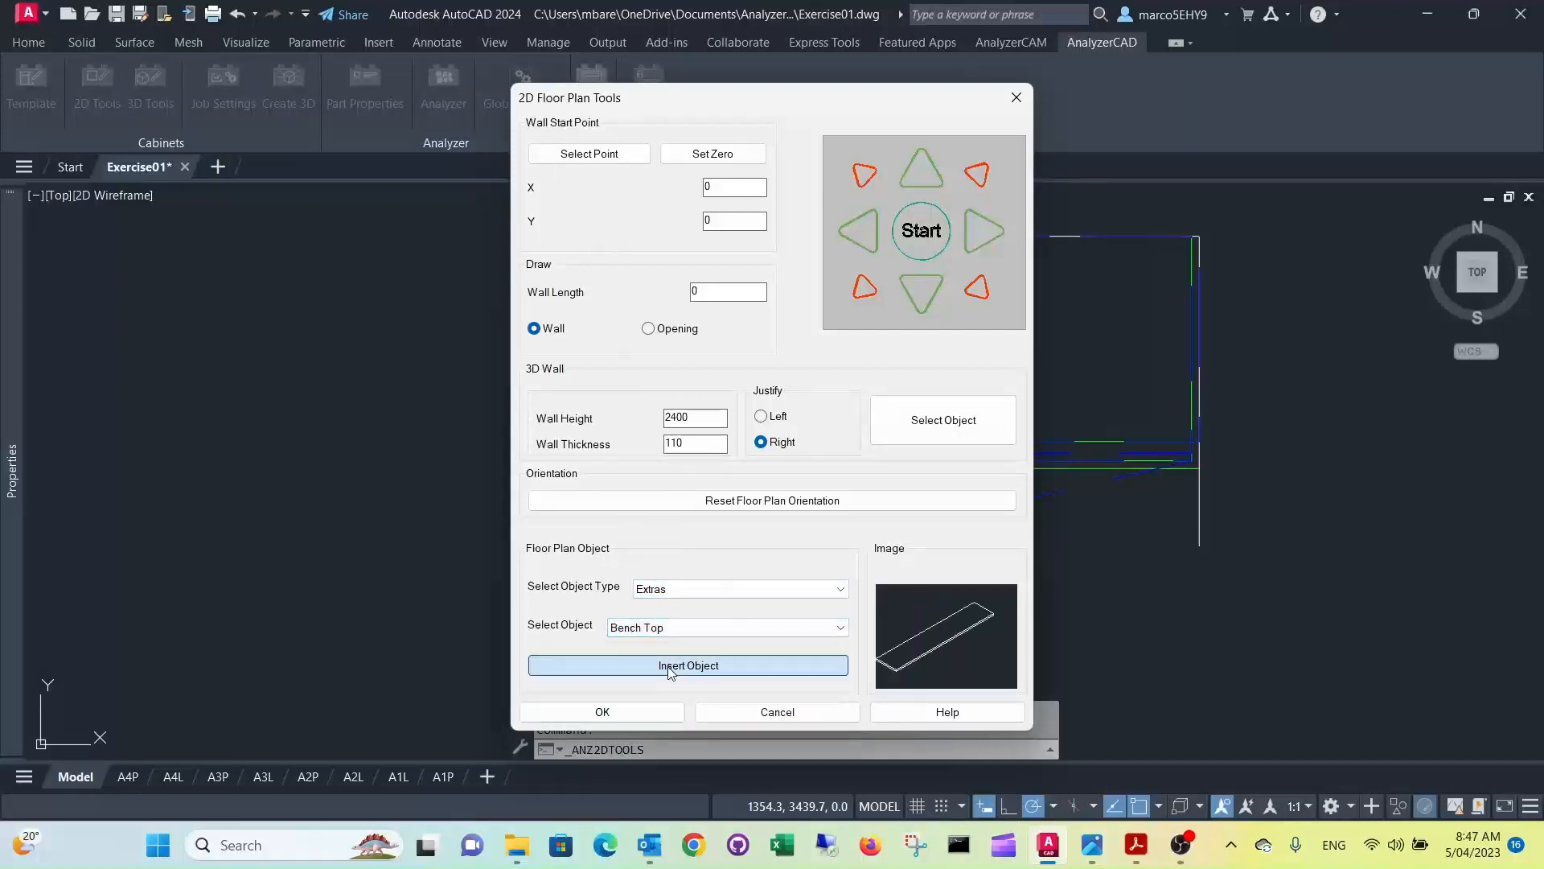
{"action": "scroll", "coordinate": [565, 265], "scroll_direction": "up", "scroll_amount": 3}
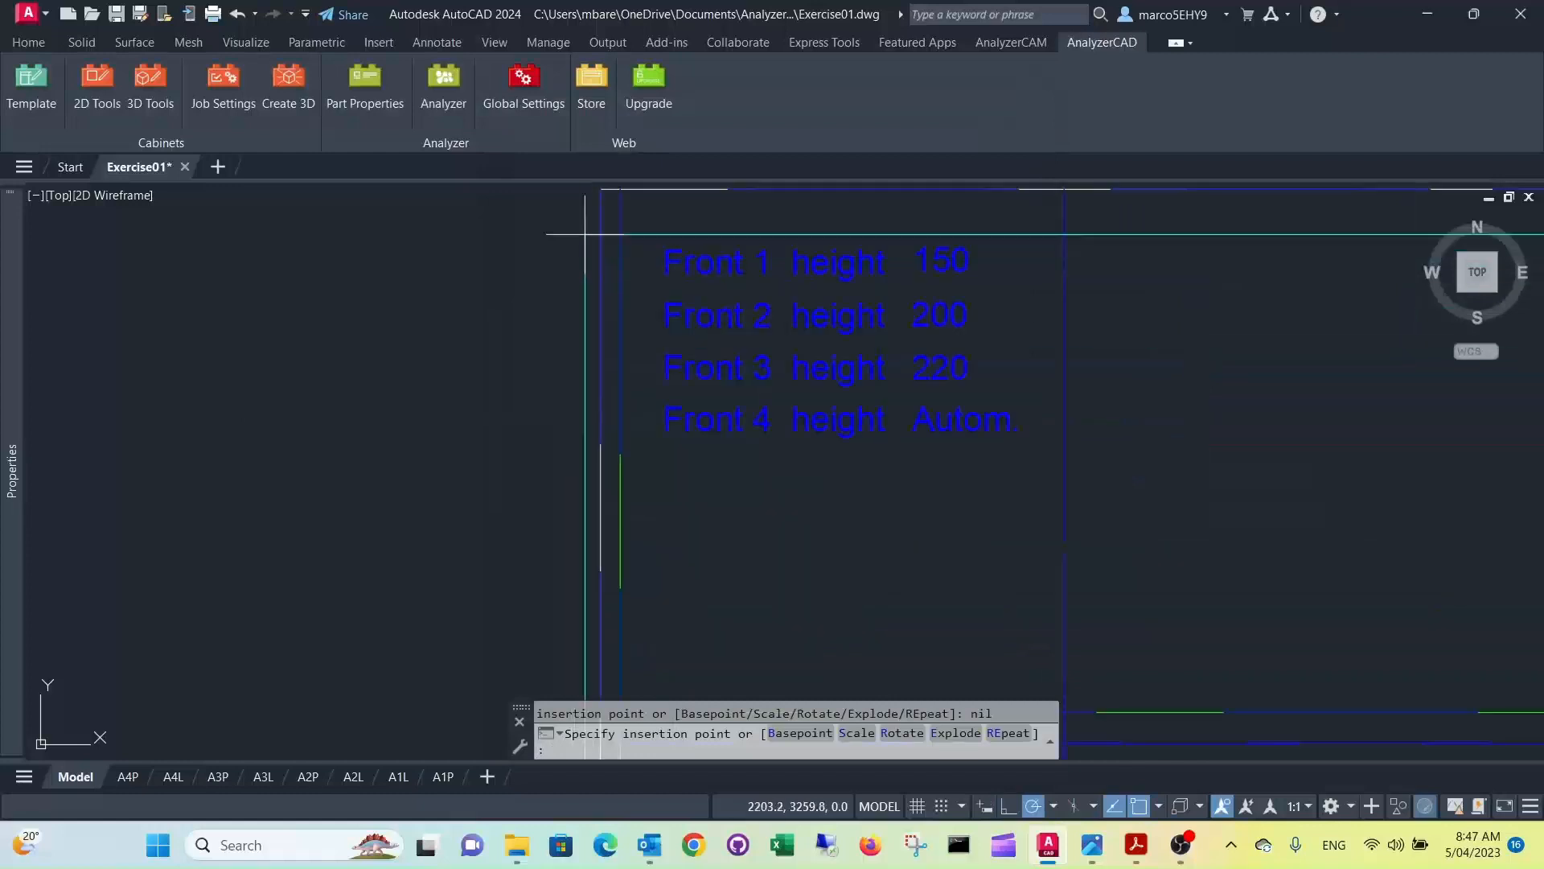
{"action": "left_click", "coordinate": [588, 308]}
Step: Stretch the bench top's right side back to the right wall line for a width of 1600
{"action": "scroll", "coordinate": [715, 331], "scroll_direction": "down", "scroll_amount": 5}
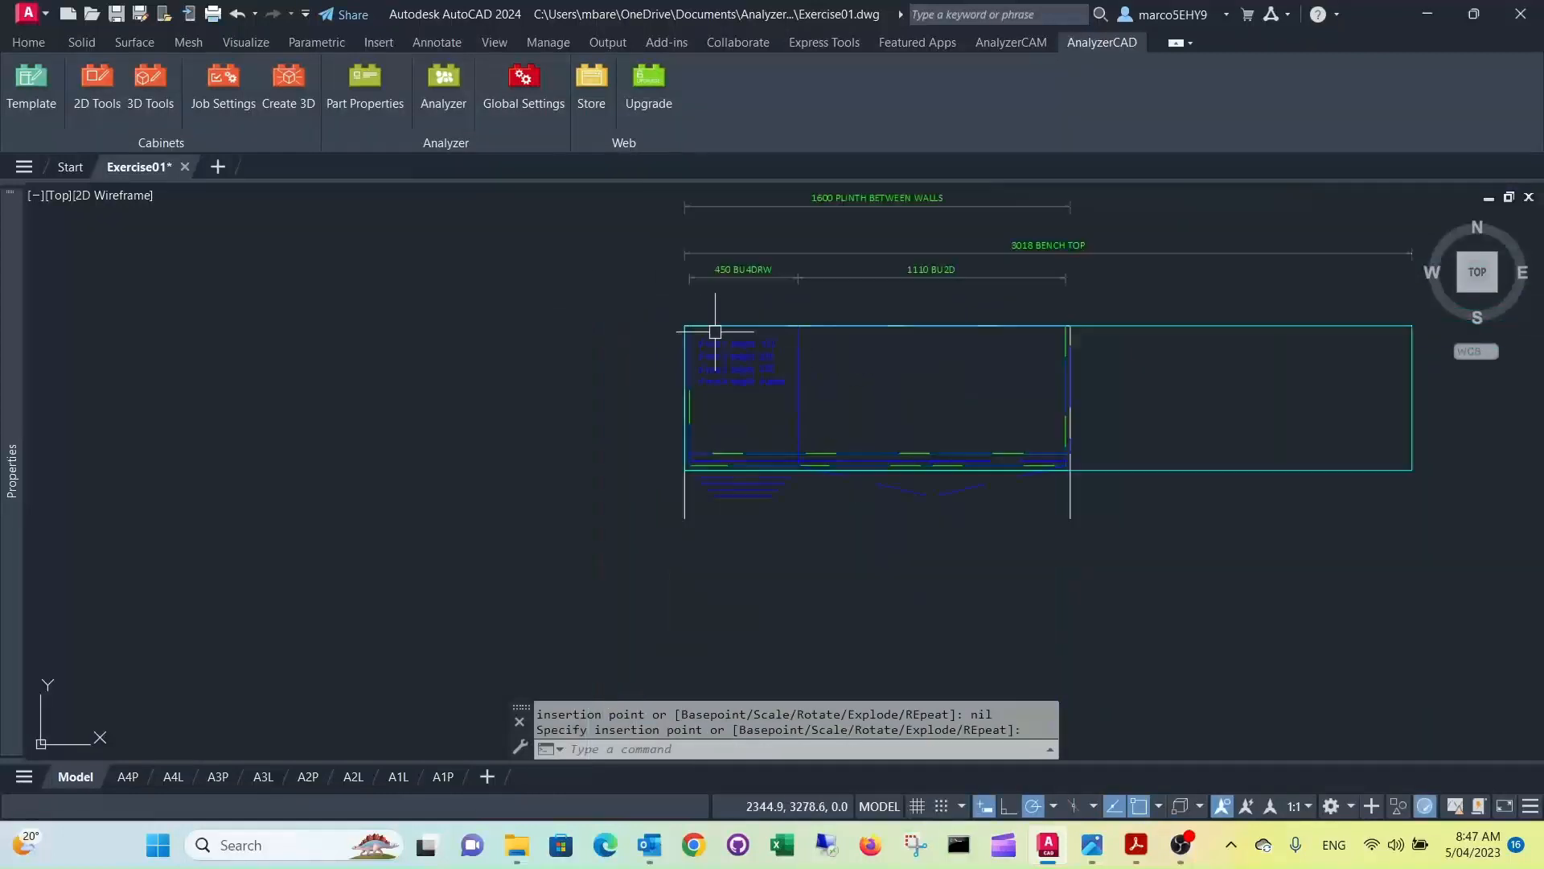
{"action": "left_click", "coordinate": [1148, 374]}
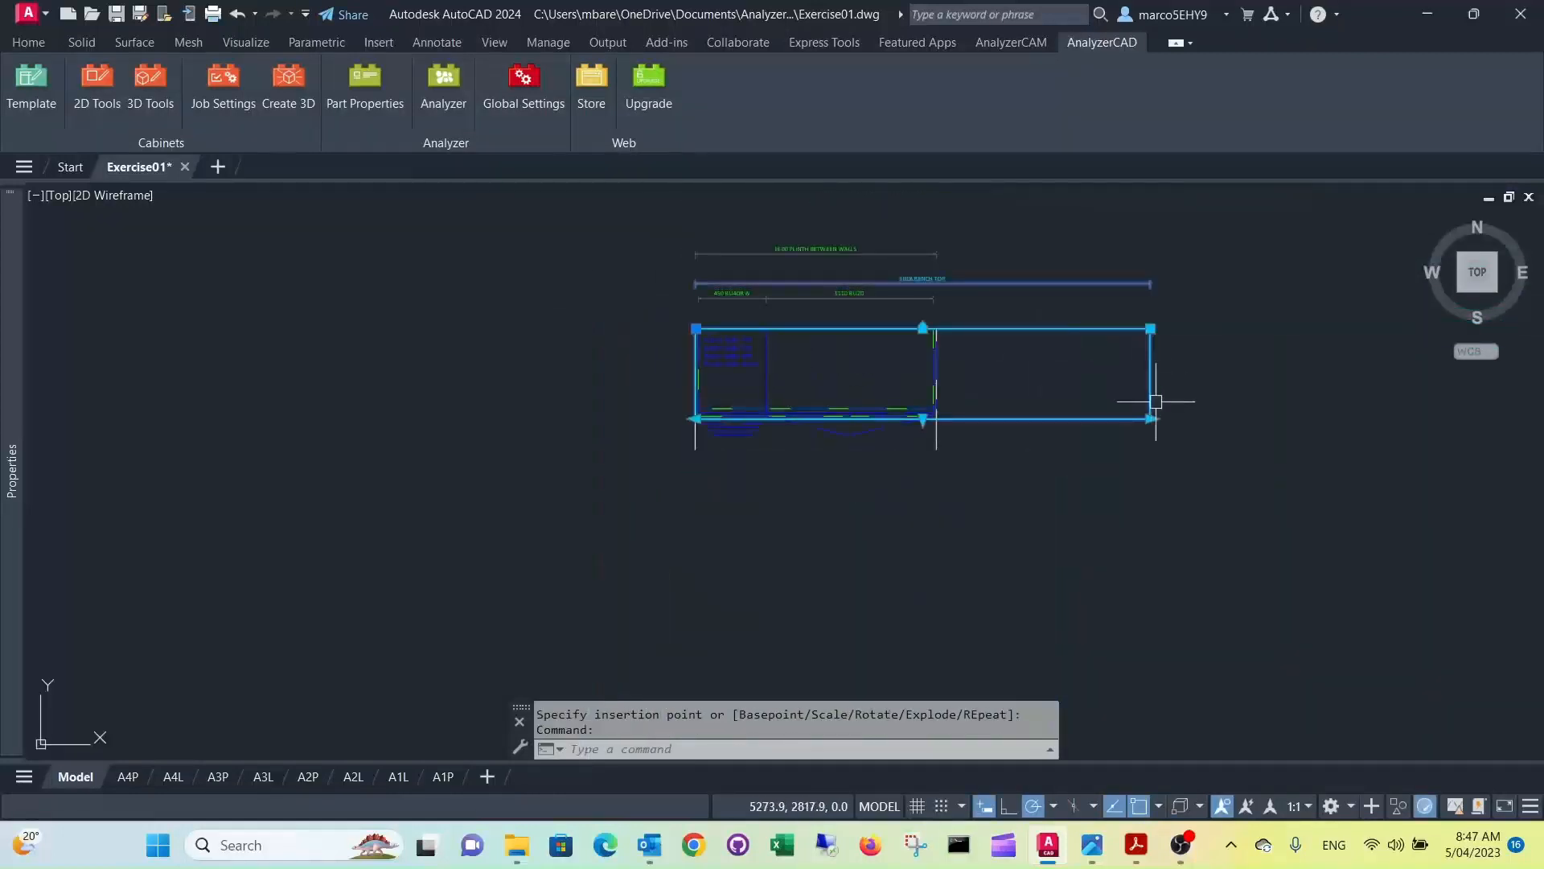
{"action": "left_click", "coordinate": [1150, 418]}
{"action": "scroll", "coordinate": [844, 426], "scroll_direction": "up", "scroll_amount": 2}
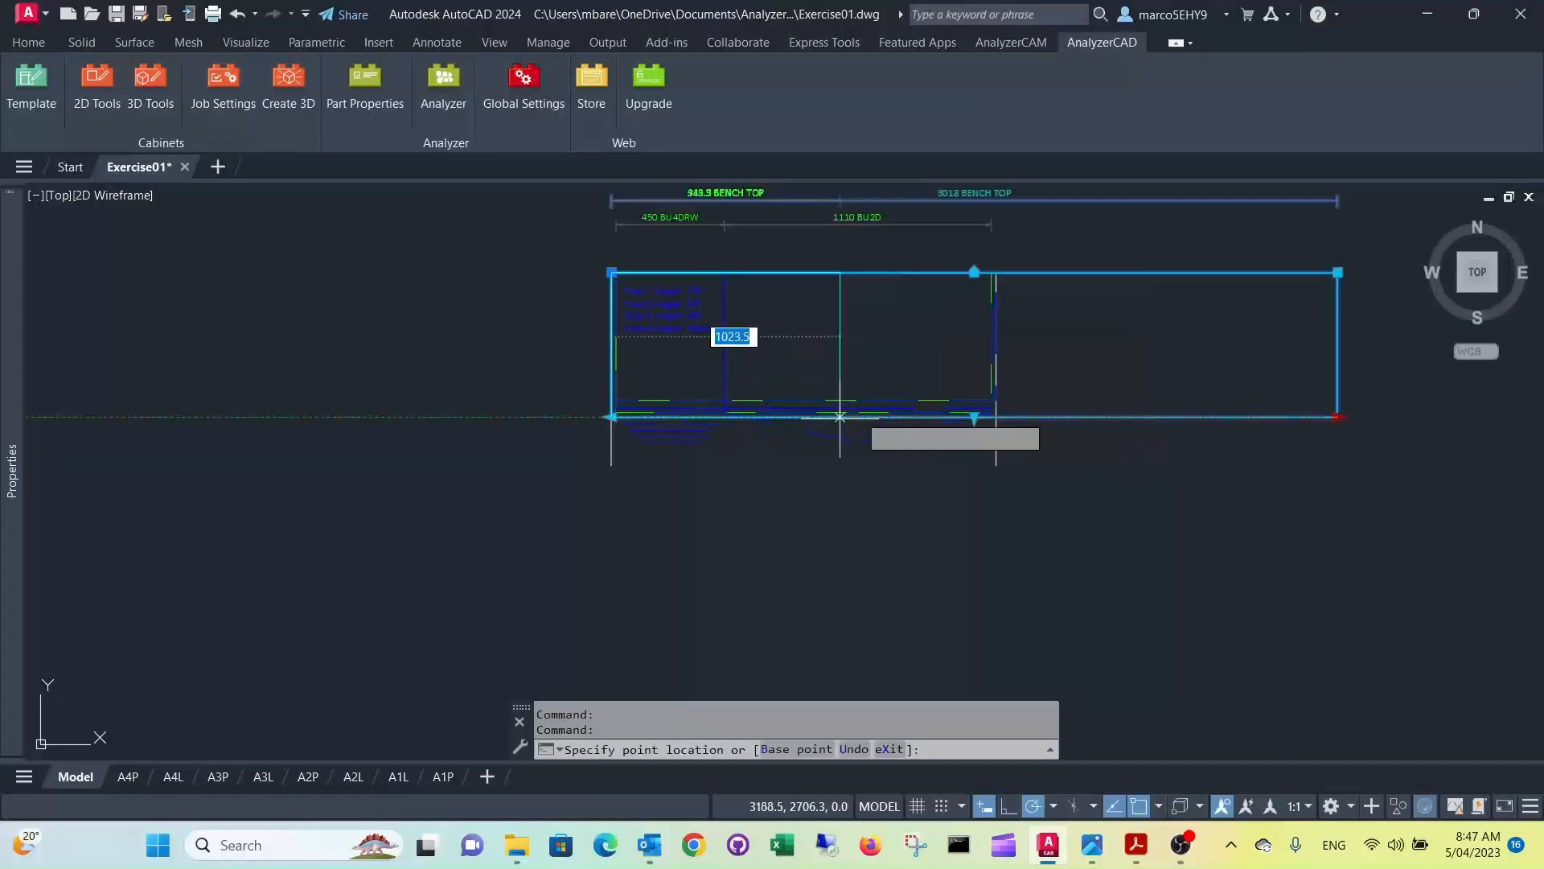
{"action": "left_click", "coordinate": [998, 444]}
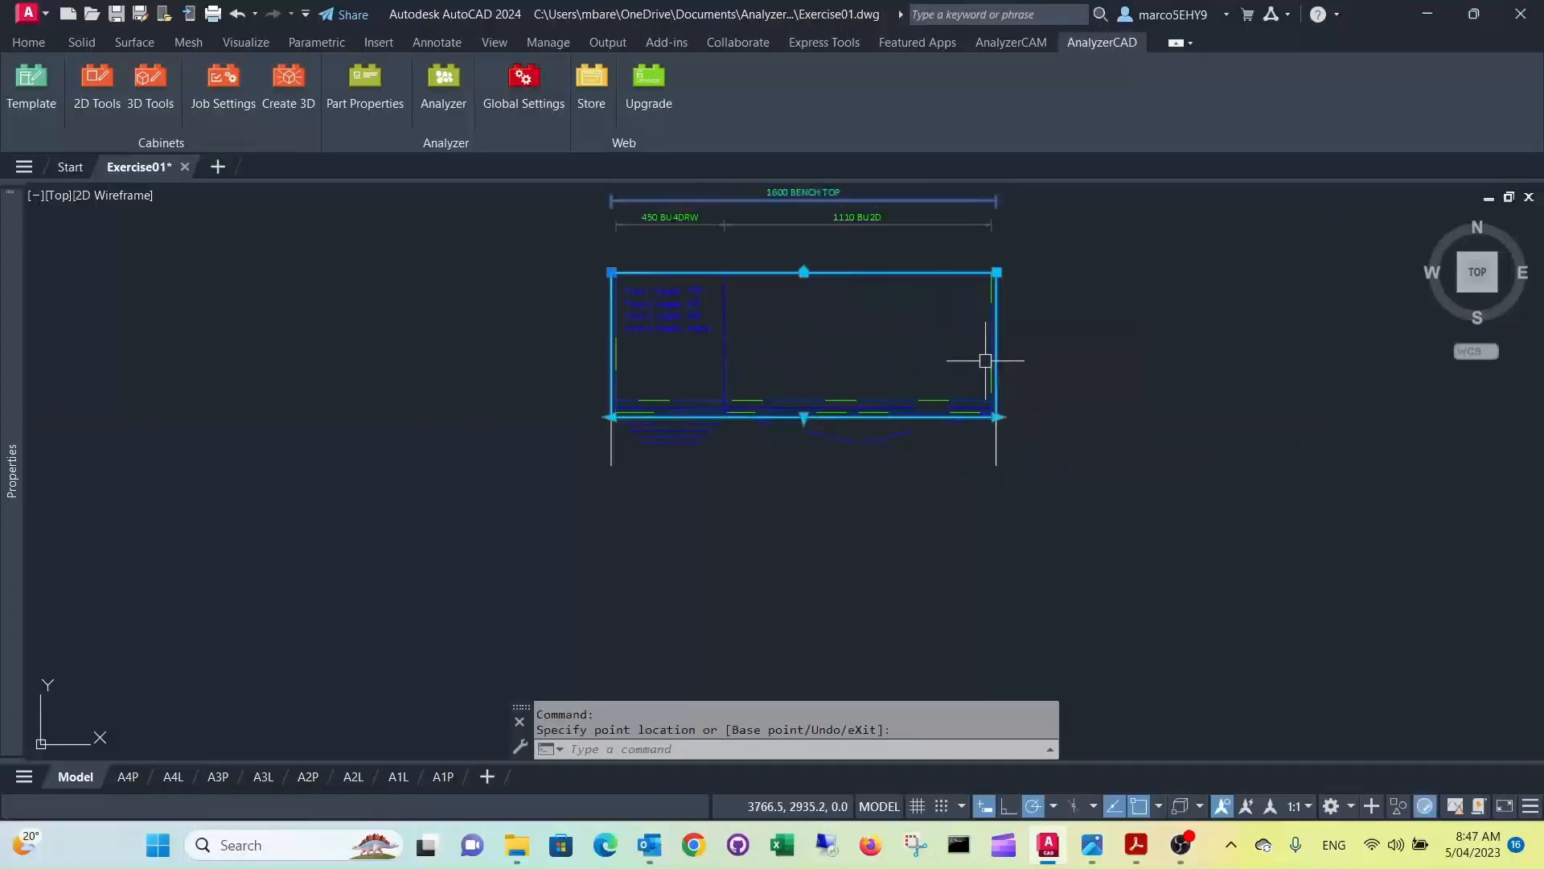
Step: Try extending the bench top's depth past the front green line and place its front edge back on that line
{"action": "scroll", "coordinate": [989, 355], "scroll_direction": "up", "scroll_amount": 2}
{"action": "scroll", "coordinate": [764, 459], "scroll_direction": "up", "scroll_amount": 2}
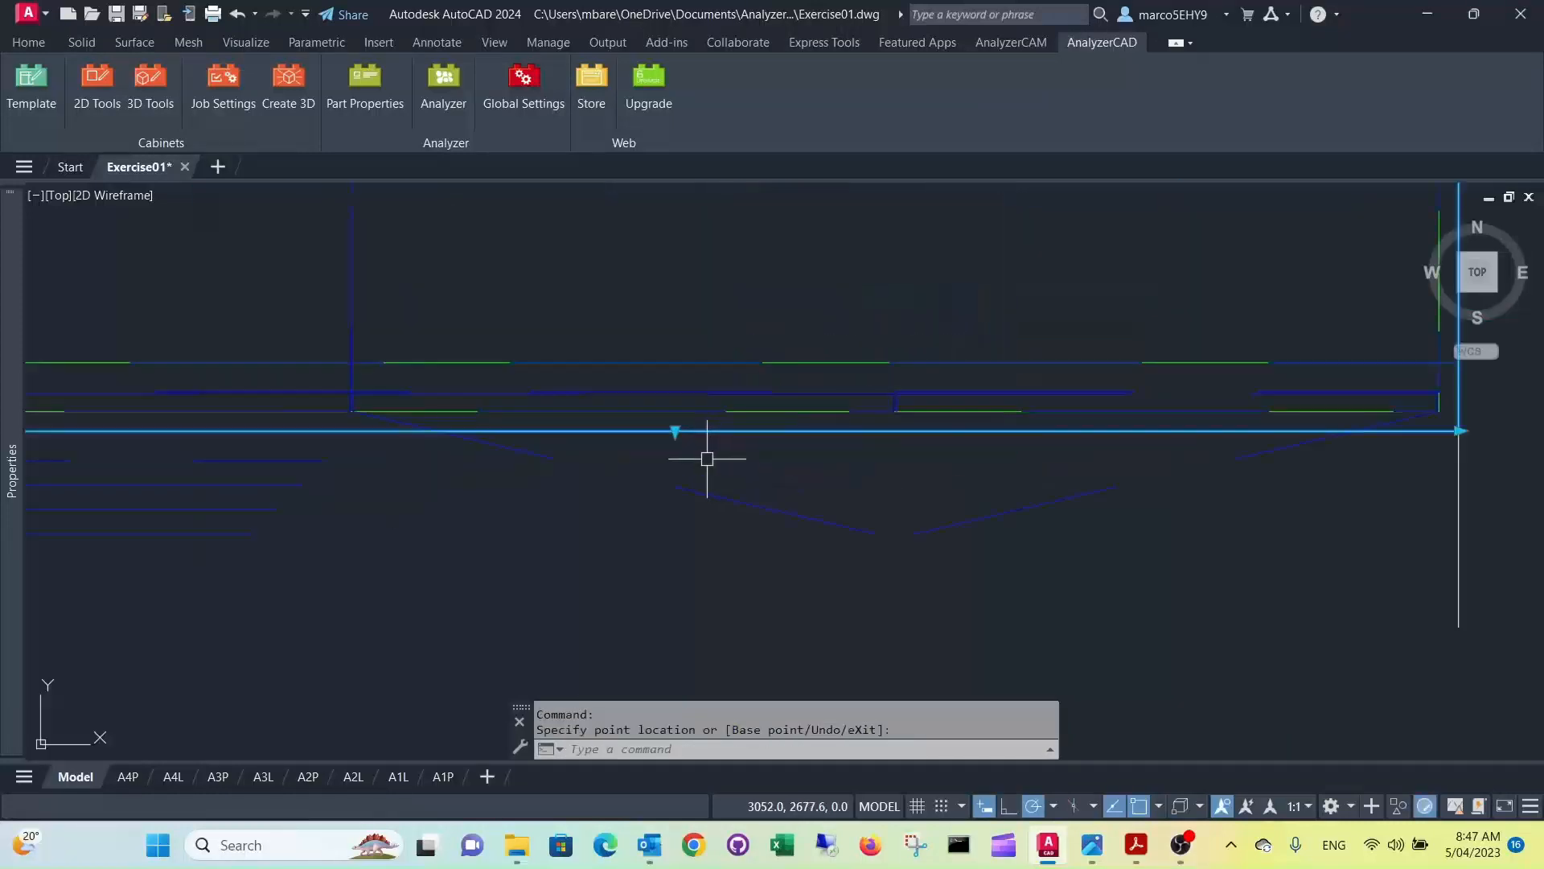
{"action": "left_click", "coordinate": [675, 431]}
{"action": "left_click", "coordinate": [680, 507]}
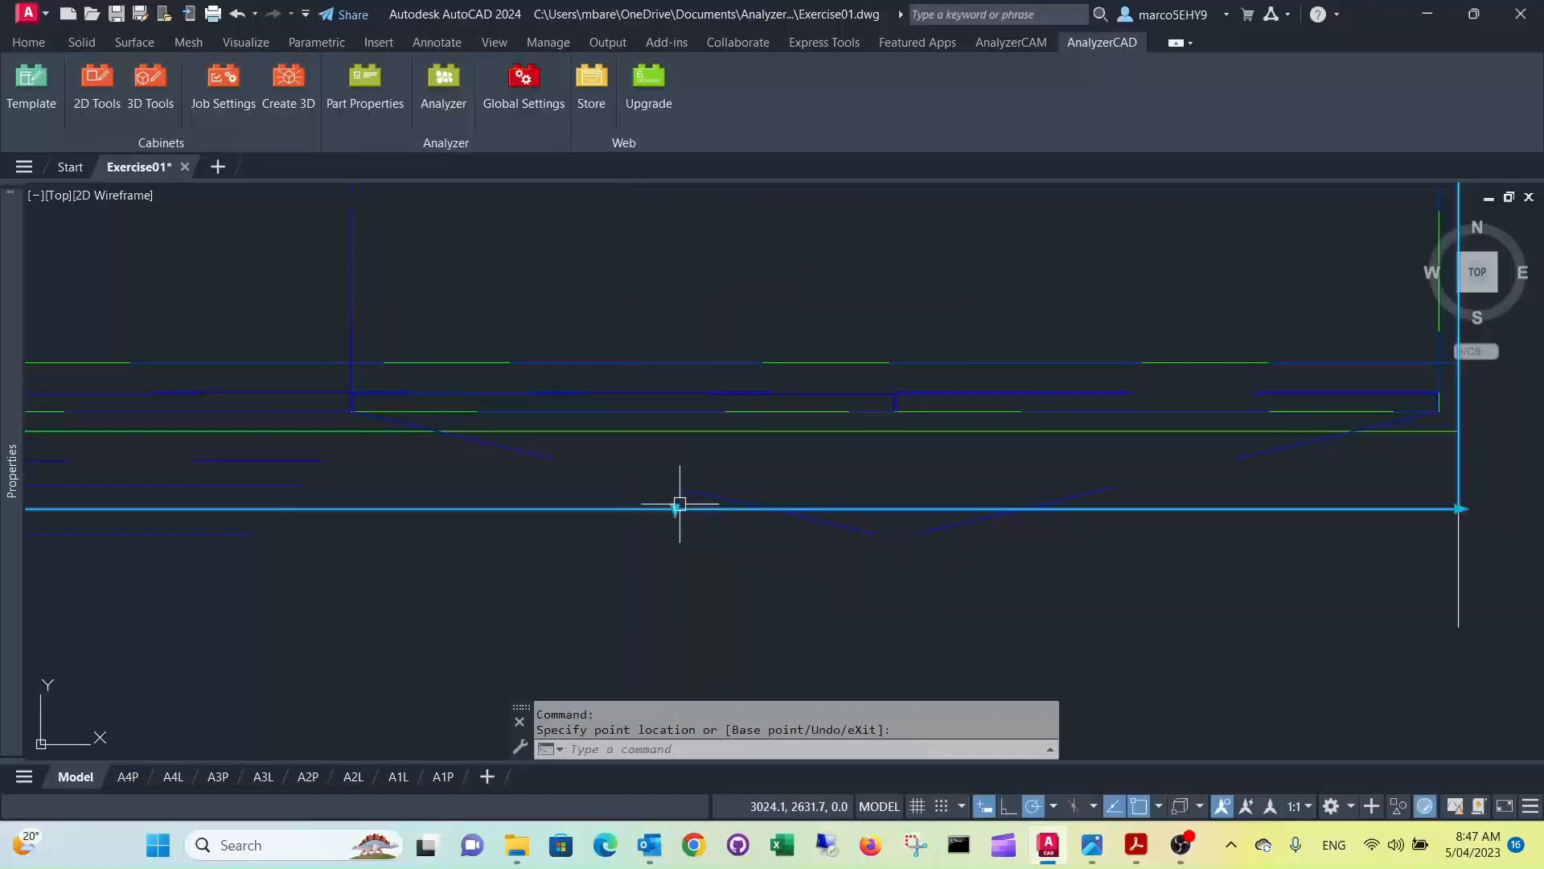
{"action": "left_click", "coordinate": [676, 431]}
{"action": "scroll", "coordinate": [764, 440], "scroll_direction": "down", "scroll_amount": 3}
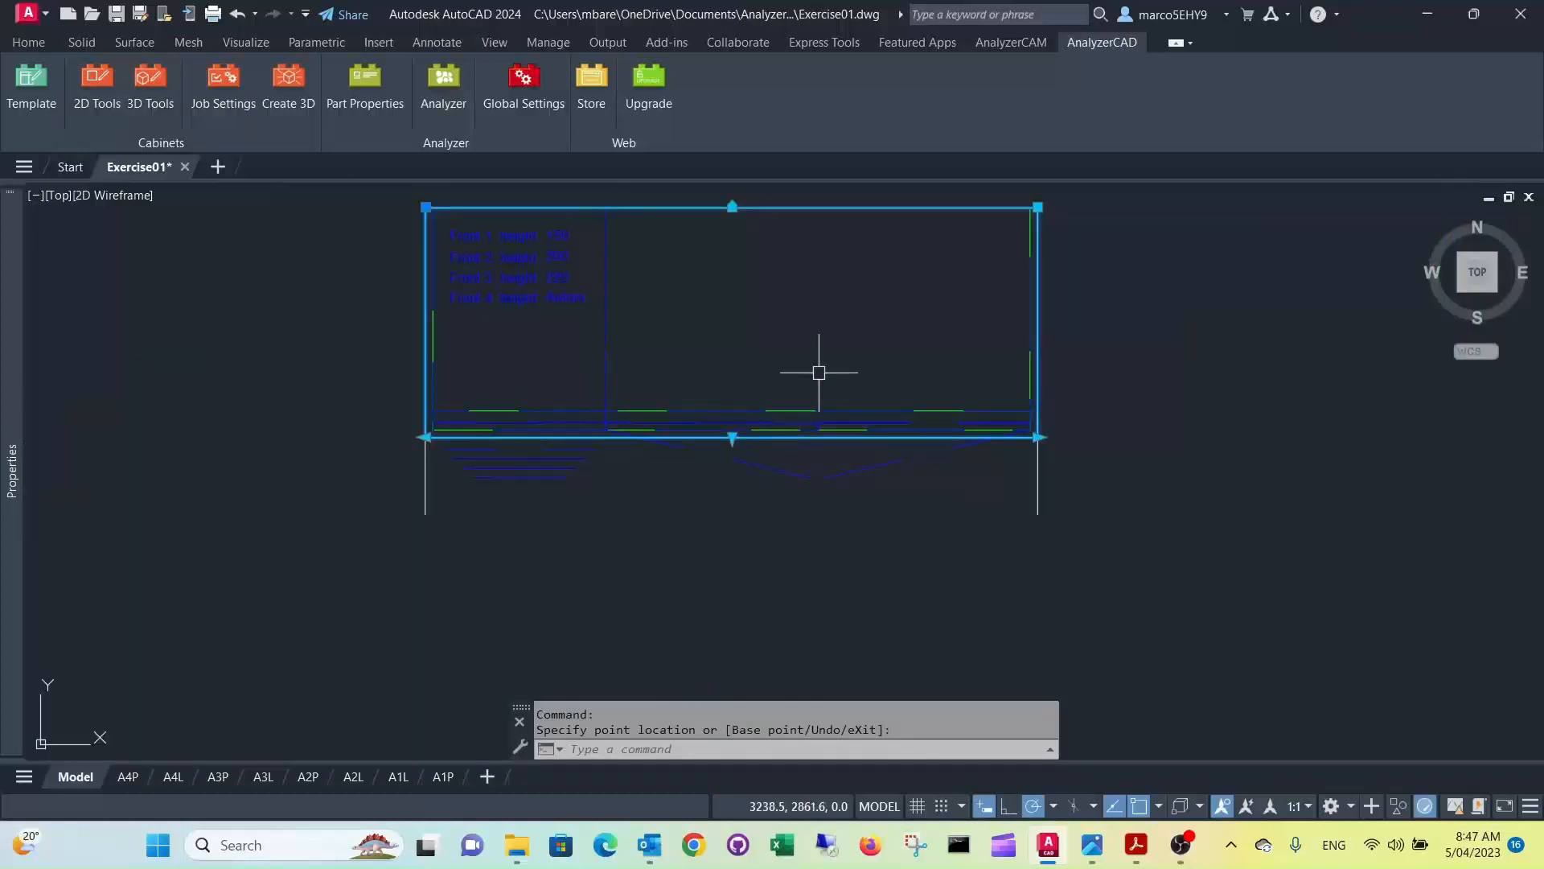
Step: Set the bench top's width to 1620 by extending its right side past the right wall line
{"action": "scroll", "coordinate": [1038, 467], "scroll_direction": "up", "scroll_amount": 2}
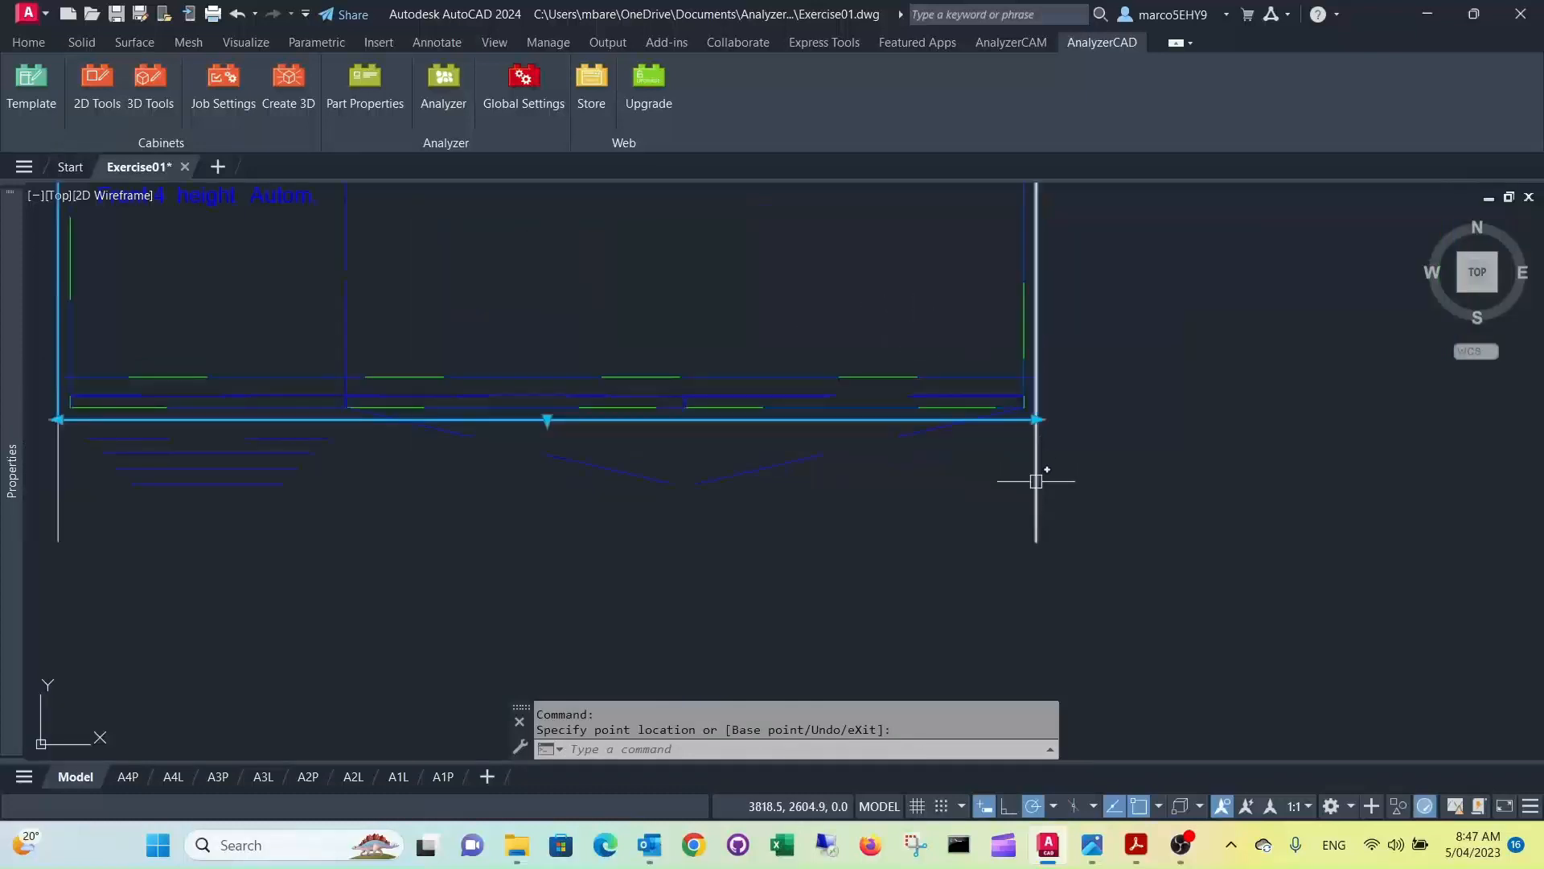
{"action": "scroll", "coordinate": [1036, 474], "scroll_direction": "down", "scroll_amount": 2}
{"action": "scroll", "coordinate": [1032, 451], "scroll_direction": "up", "scroll_amount": 4}
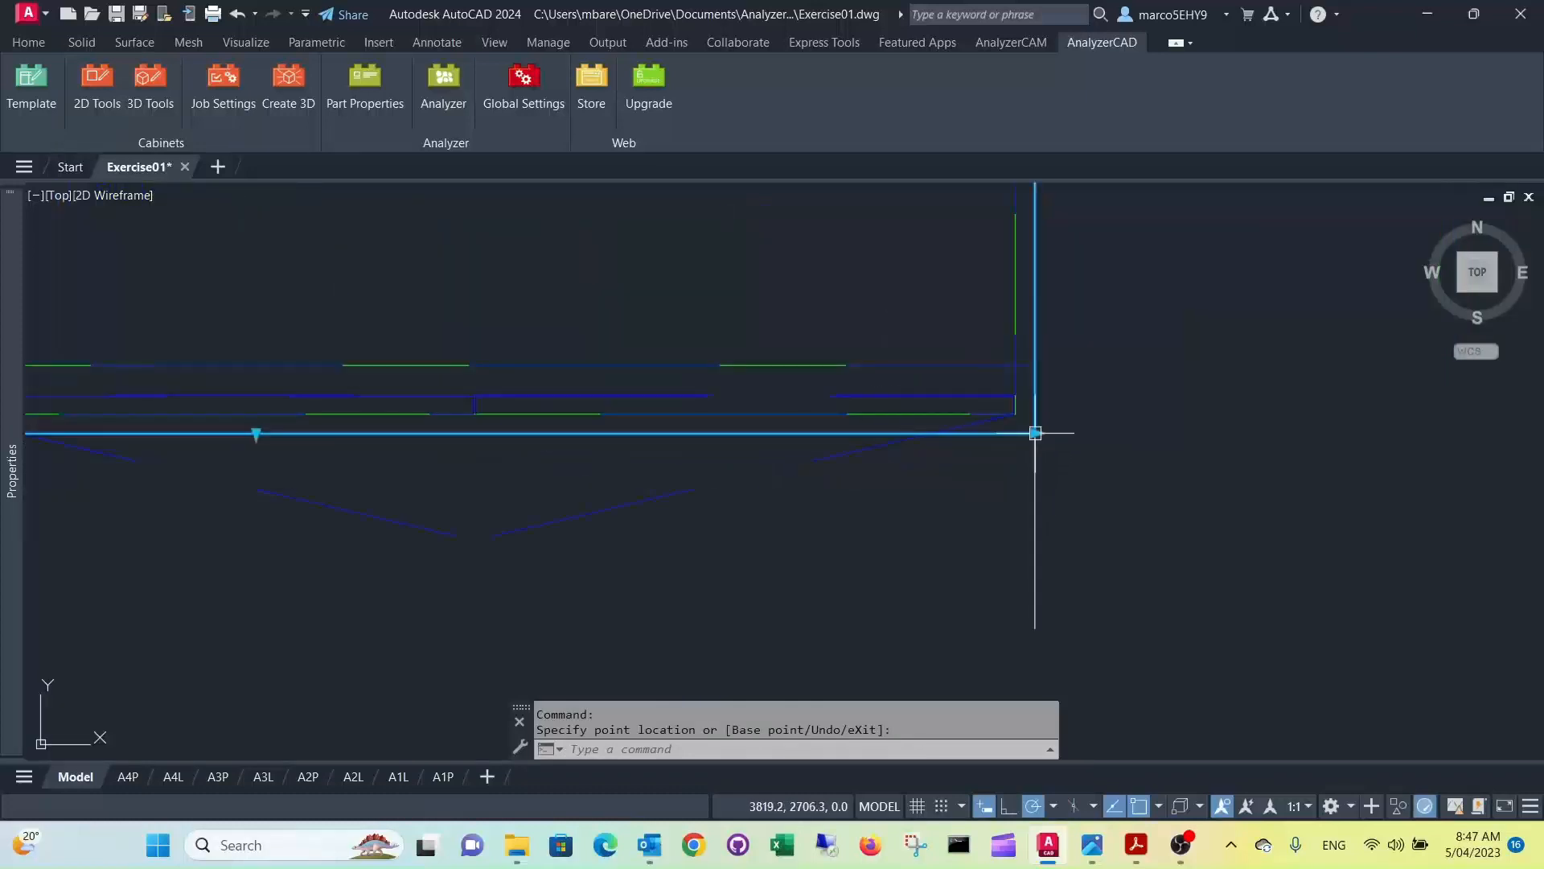
{"action": "left_click", "coordinate": [1035, 433]}
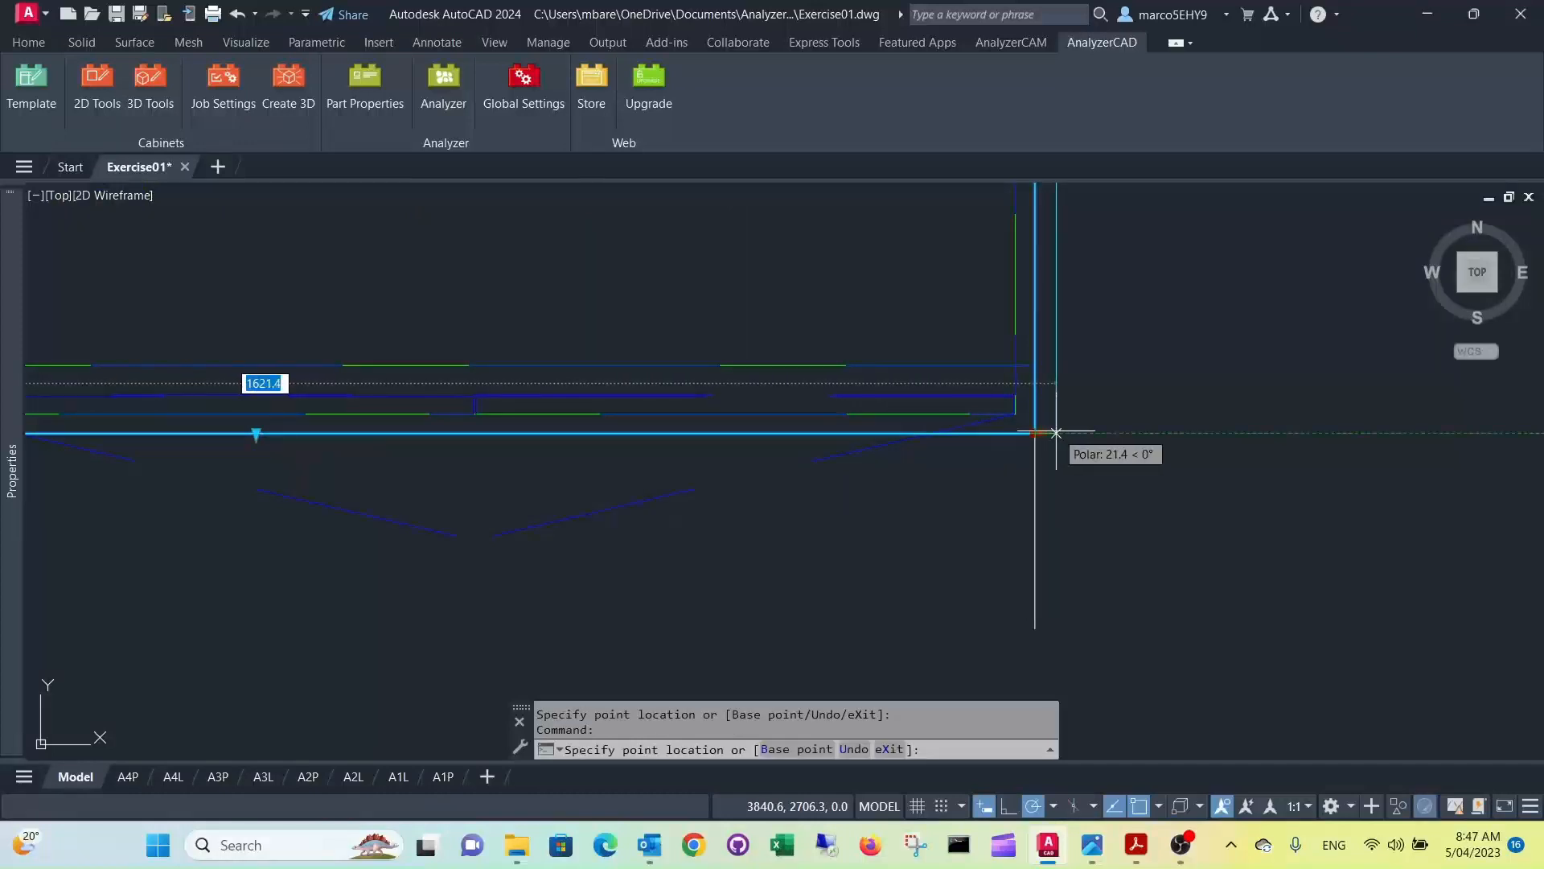
{"action": "type", "text": "16"}
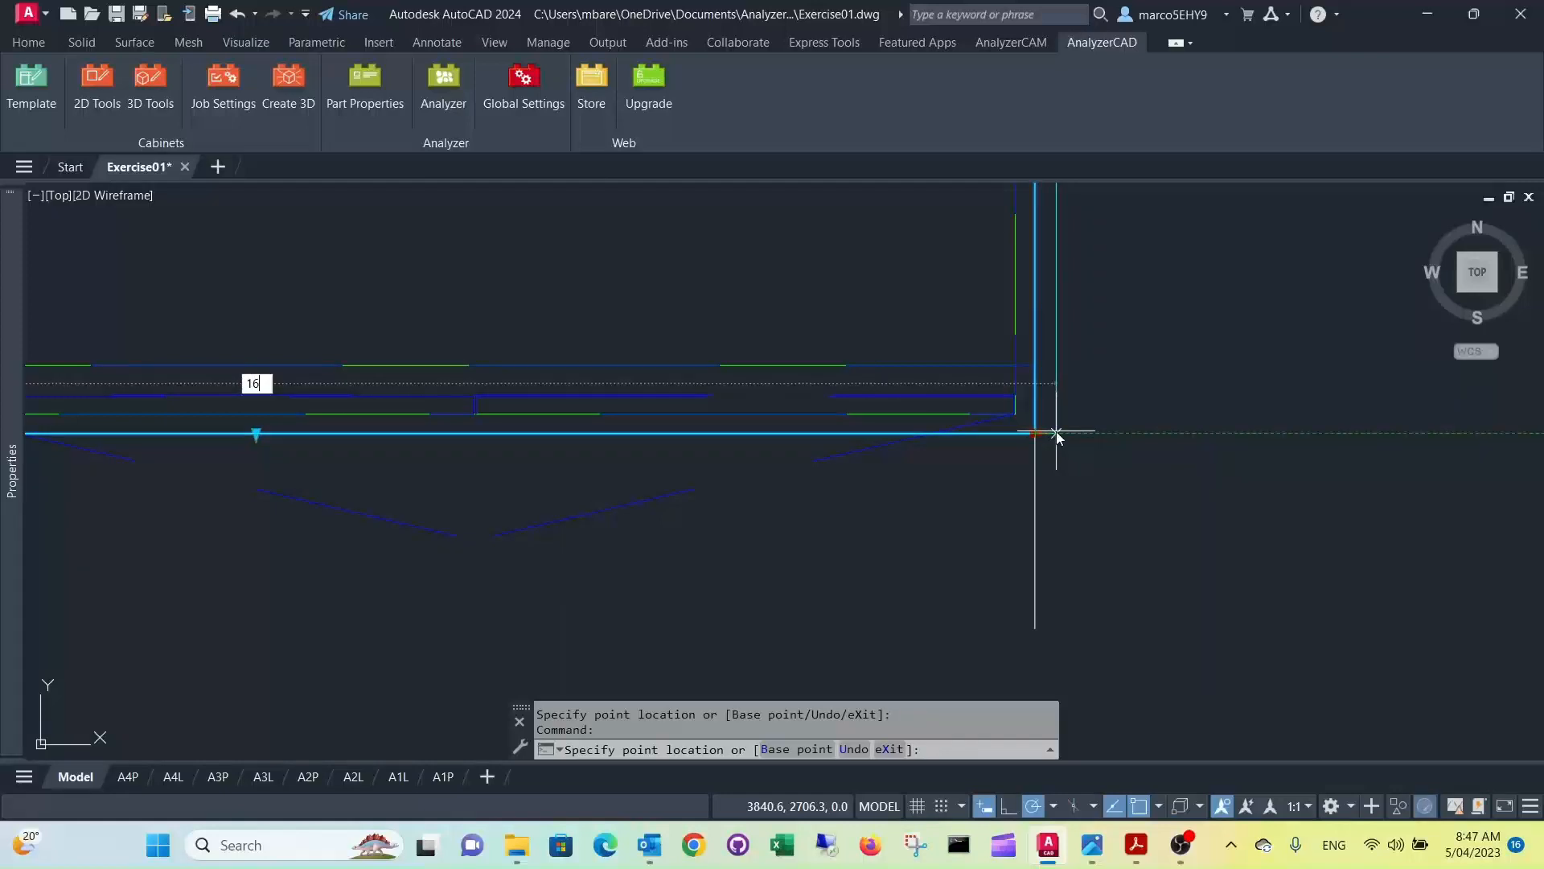
{"action": "type", "text": "20"}
{"action": "key", "text": "Return"}
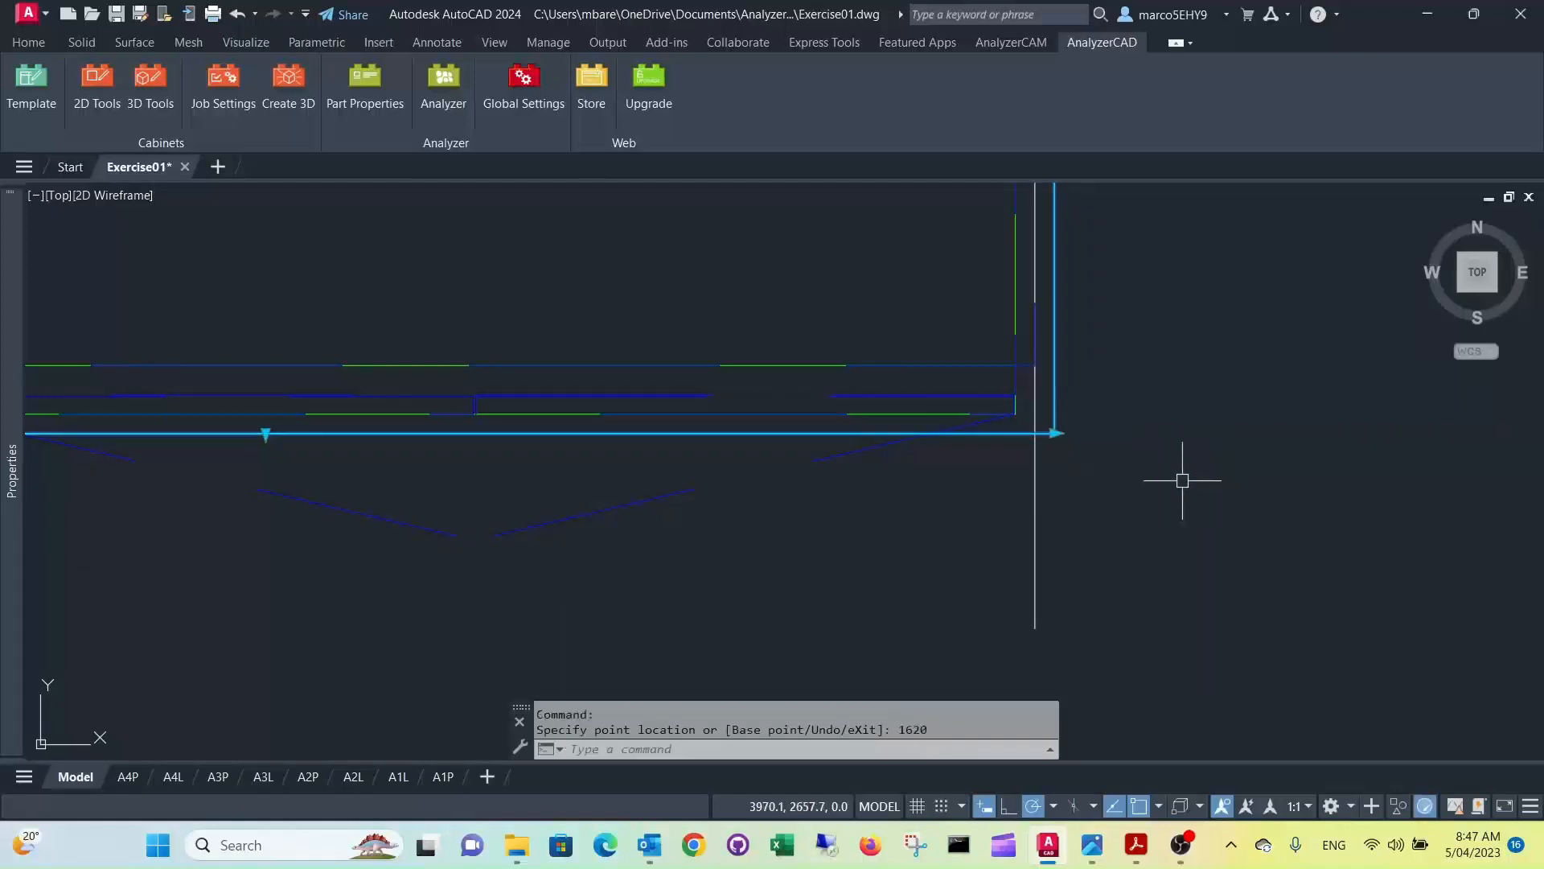
Step: Review the global settings for materials, thicknesses, front gaps, assembly and heights, leaving them without saving
{"action": "key", "text": "Escape"}
{"action": "key", "text": "Escape"}
{"action": "scroll", "coordinate": [1098, 458], "scroll_direction": "down", "scroll_amount": 2}
{"action": "scroll", "coordinate": [1110, 451], "scroll_direction": "down", "scroll_amount": 2}
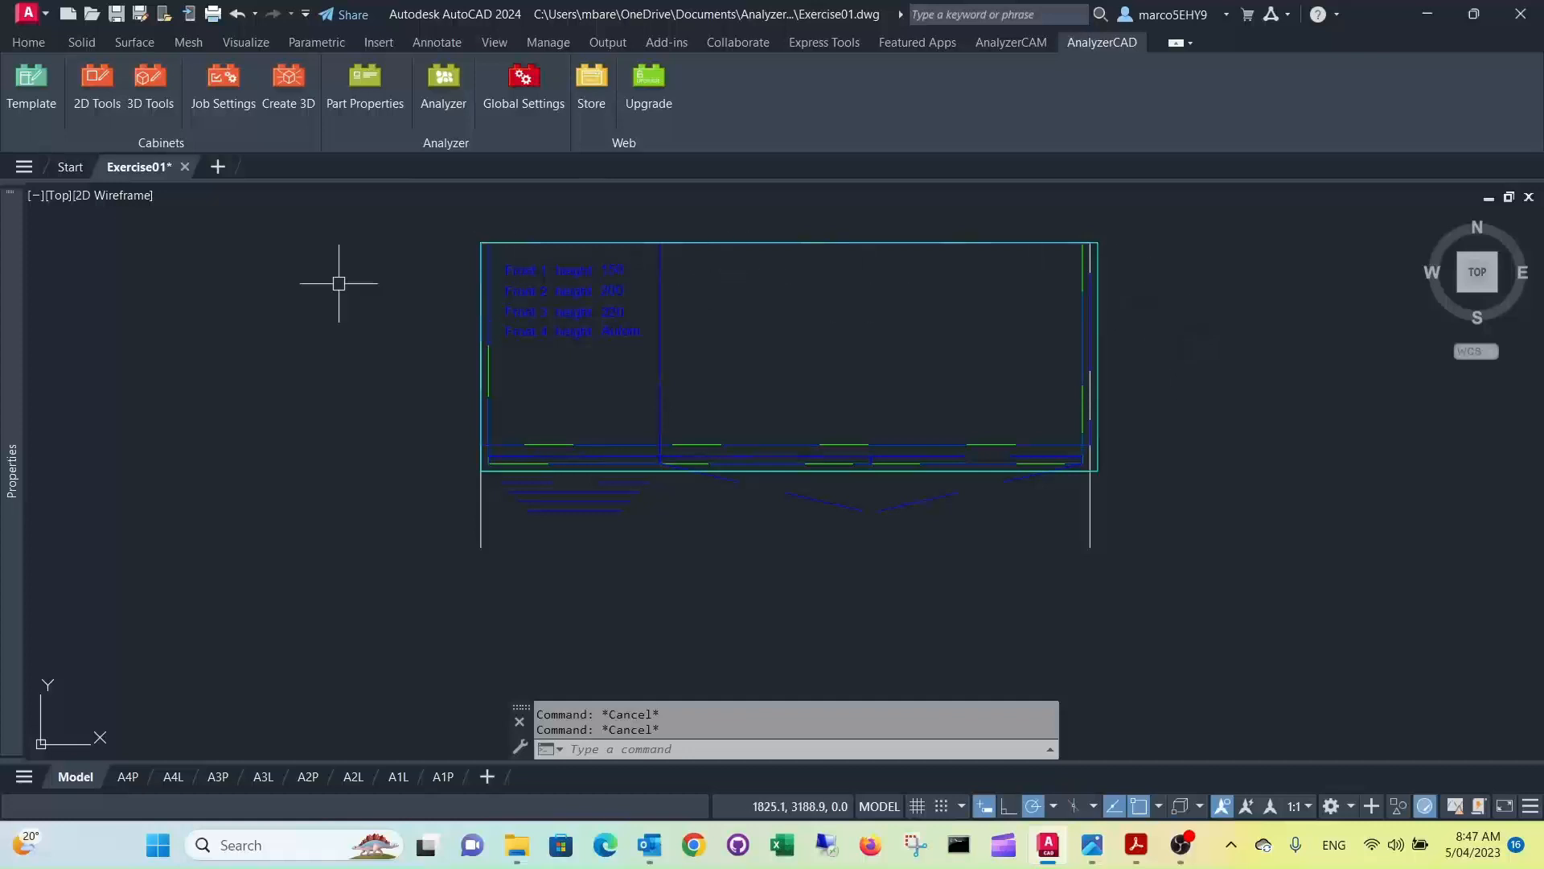
{"action": "left_click", "coordinate": [524, 85]}
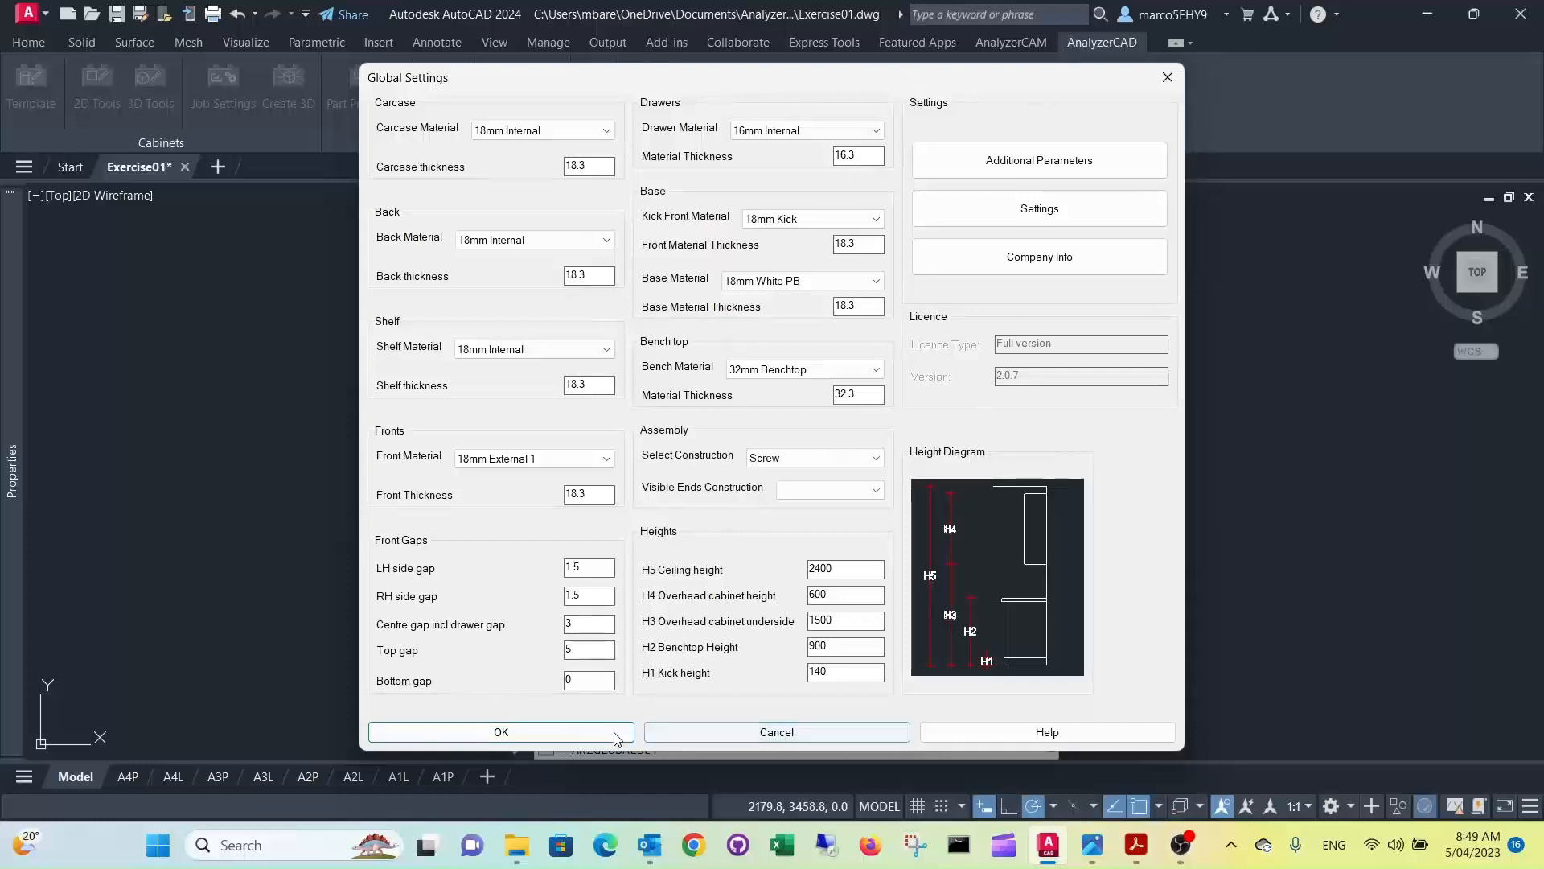
{"action": "left_click", "coordinate": [683, 732]}
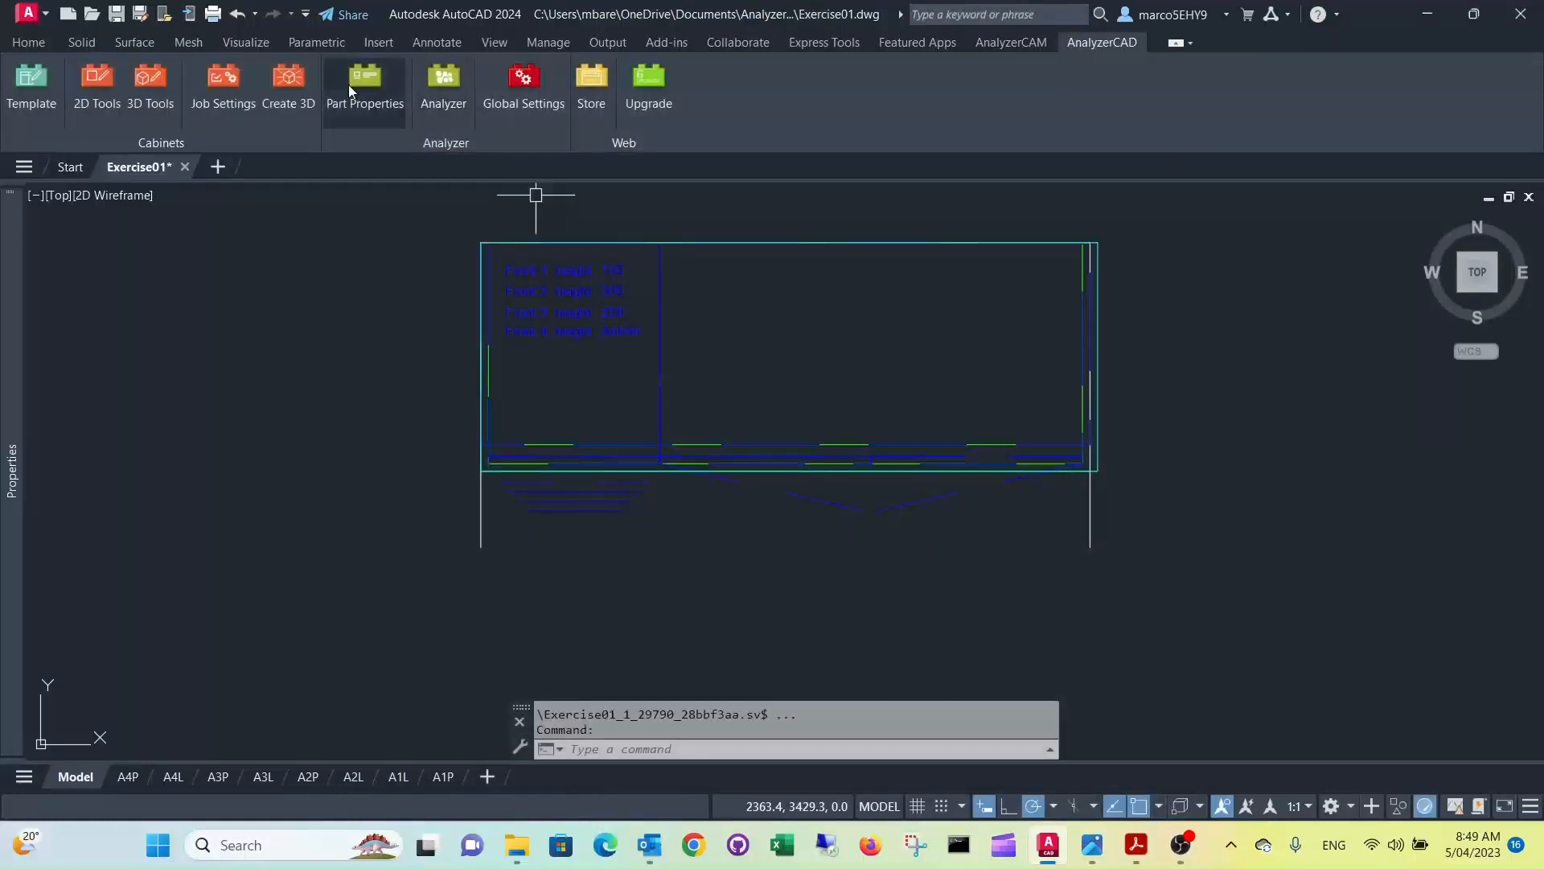
Step: Choose Screw & Dowel as the construction in the job-specific settings and accept the settings
{"action": "left_click", "coordinate": [218, 83]}
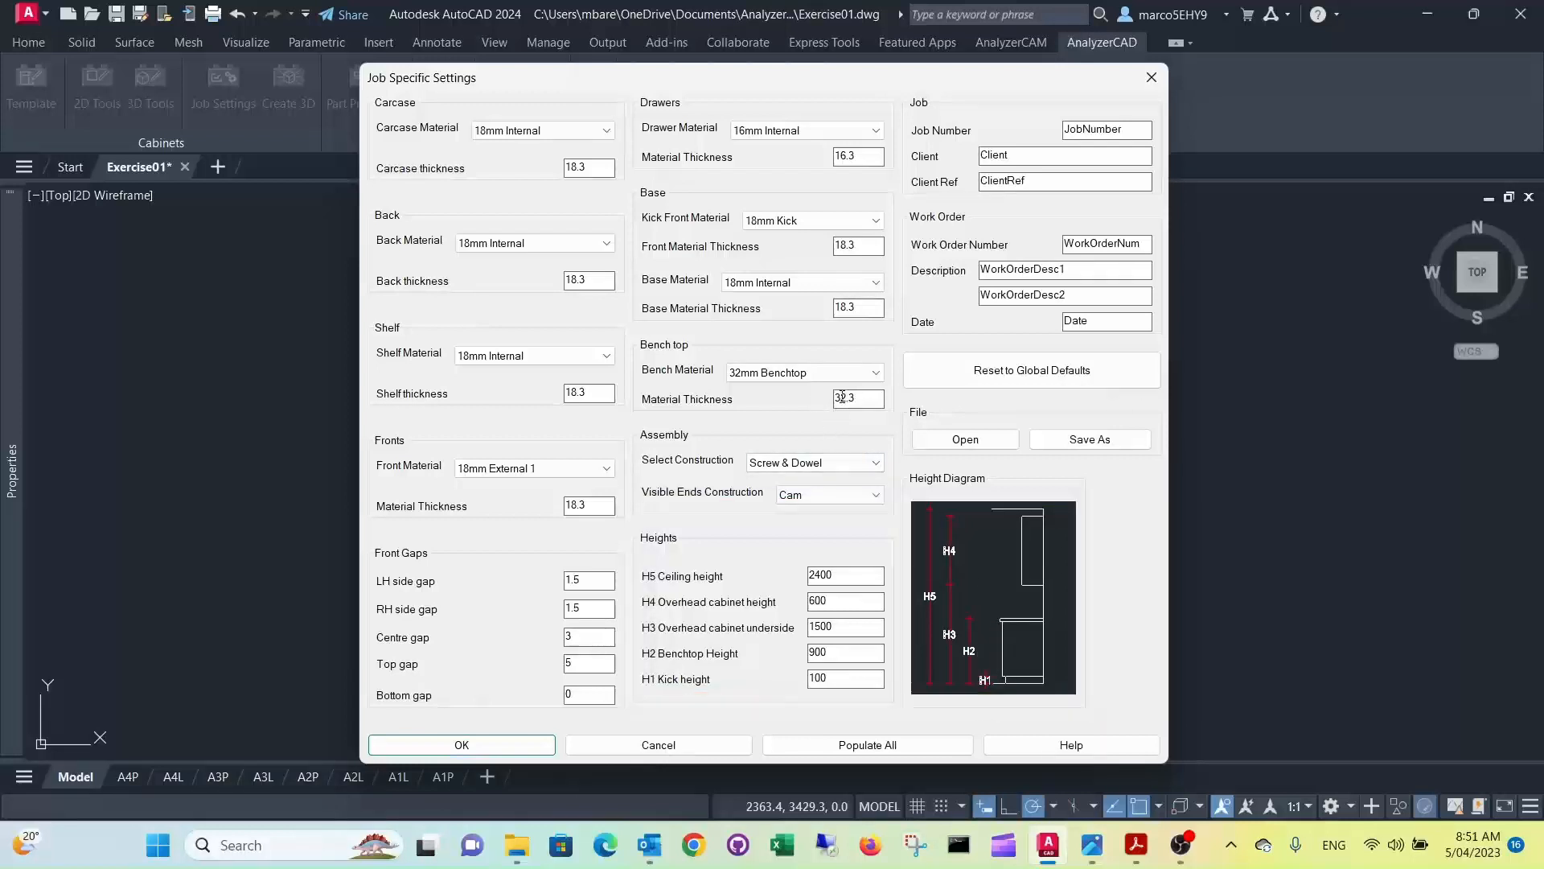
{"action": "left_click", "coordinate": [876, 464]}
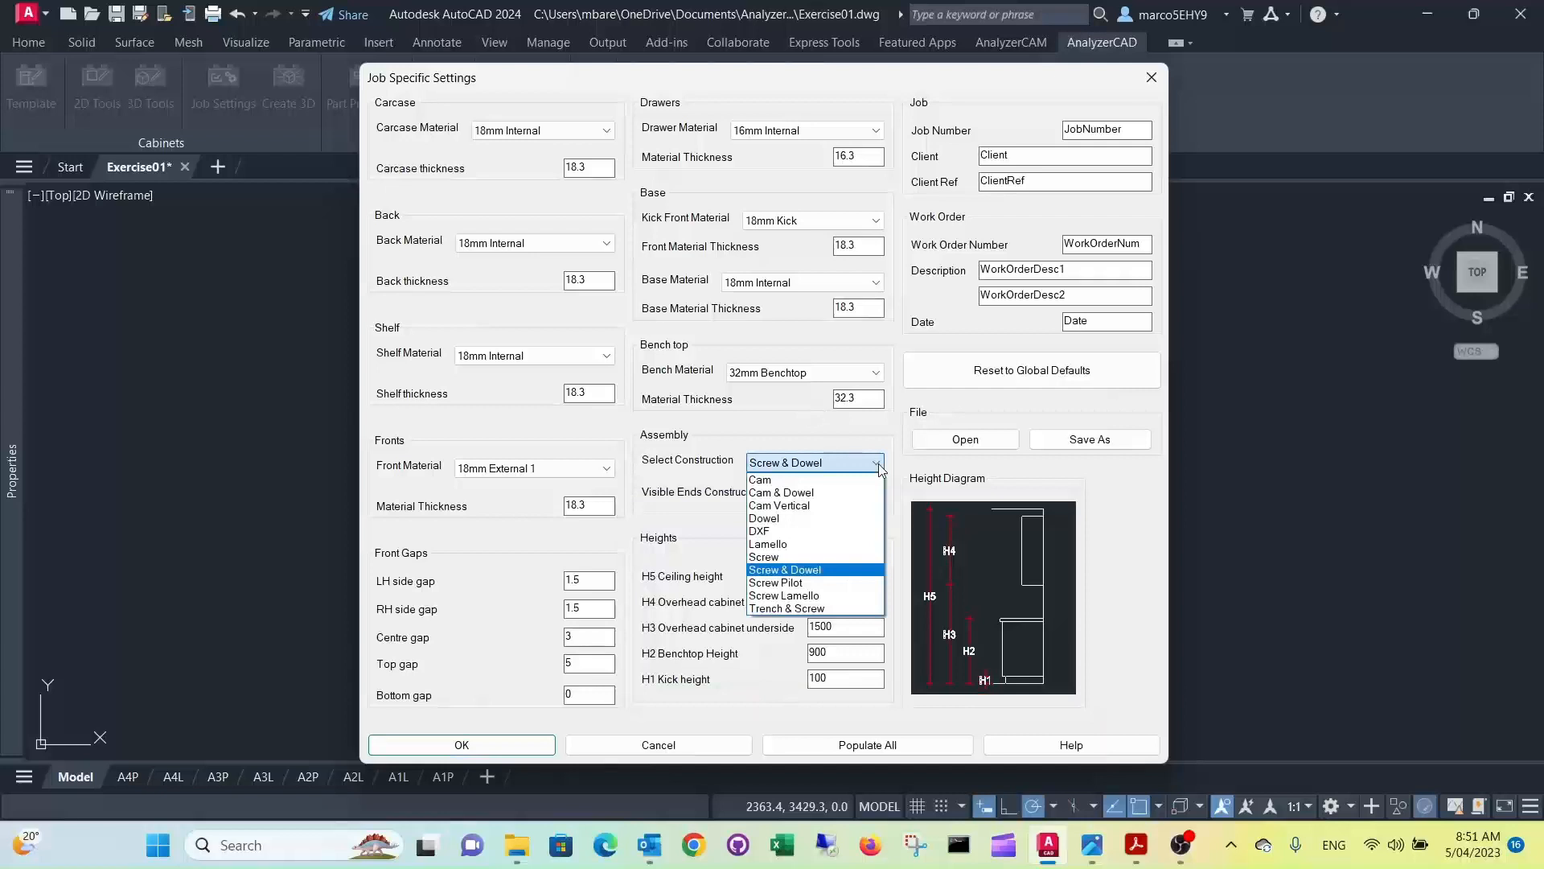
{"action": "left_click", "coordinate": [834, 570]}
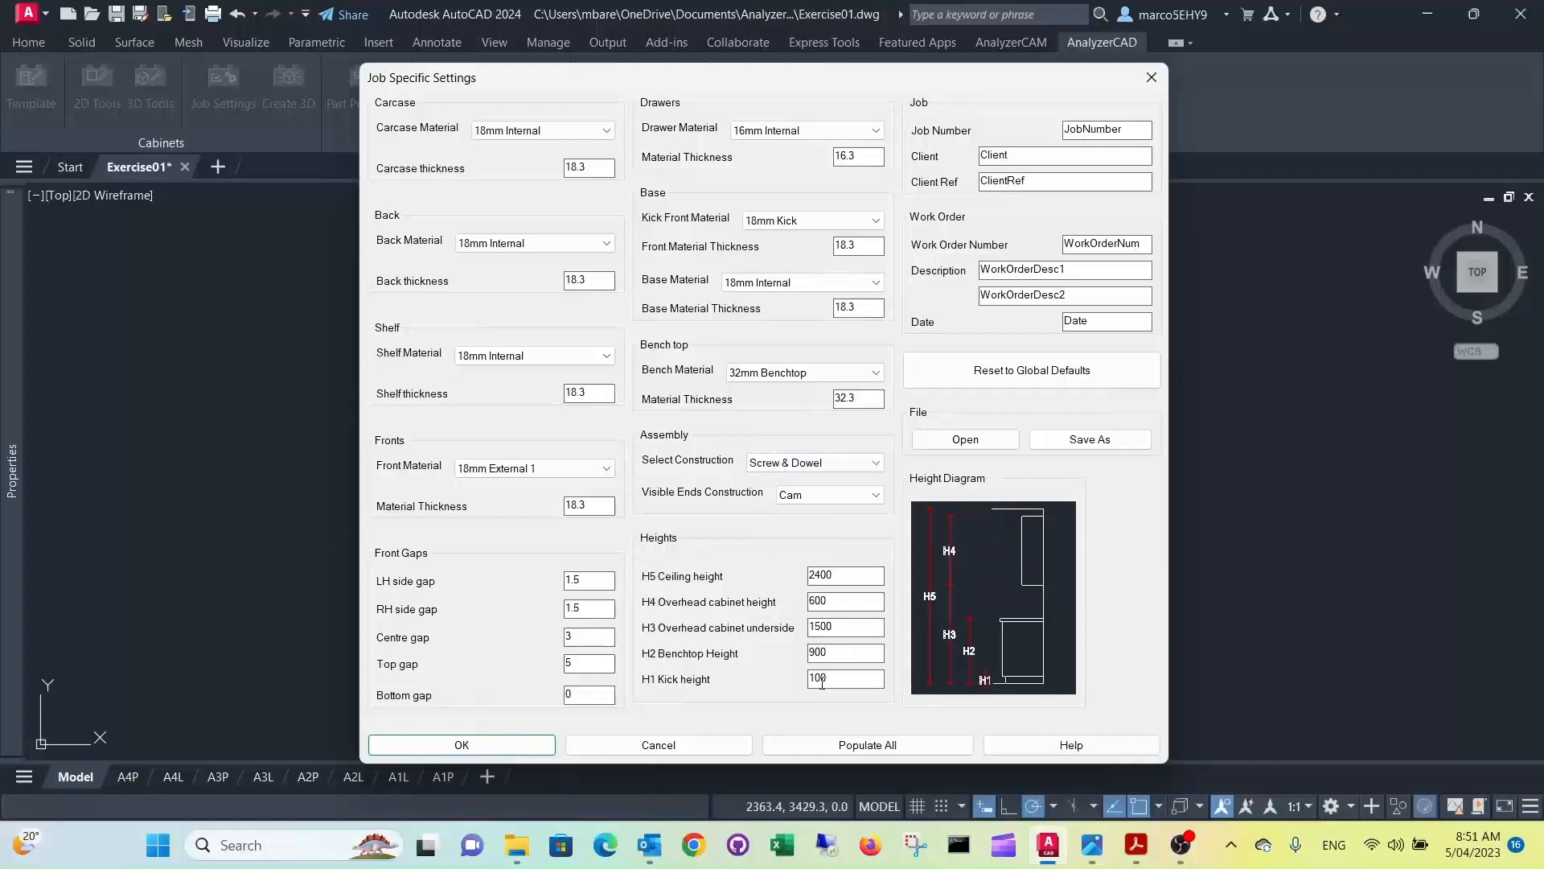
{"action": "left_click", "coordinate": [514, 747]}
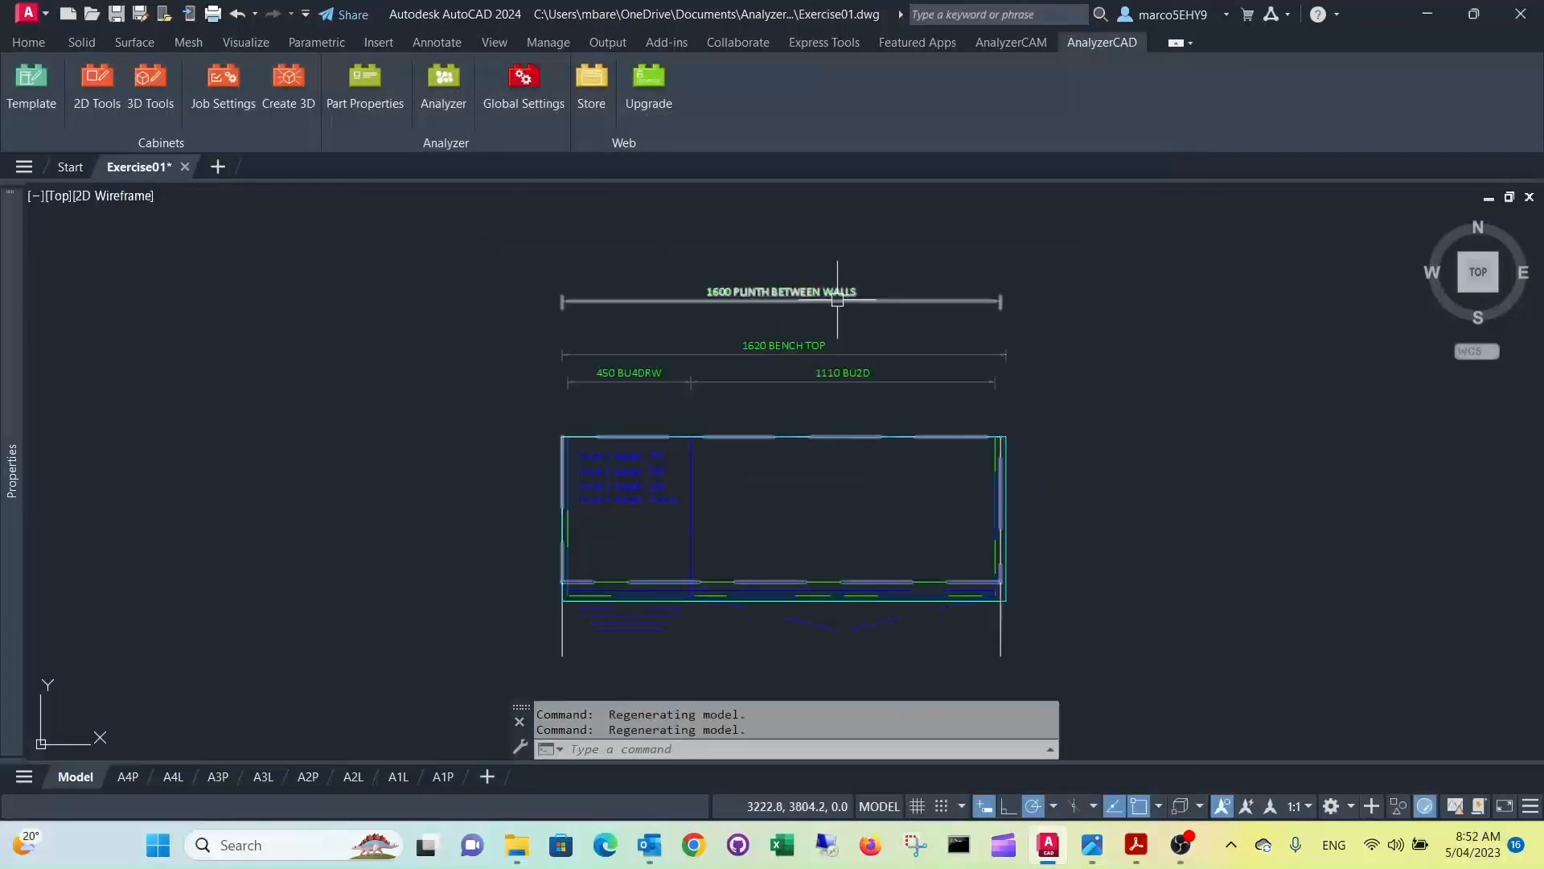
Step: Show the cabinet run in an isometric view and populate all its blocks with 3D cabinets
{"action": "left_click", "coordinate": [1461, 291]}
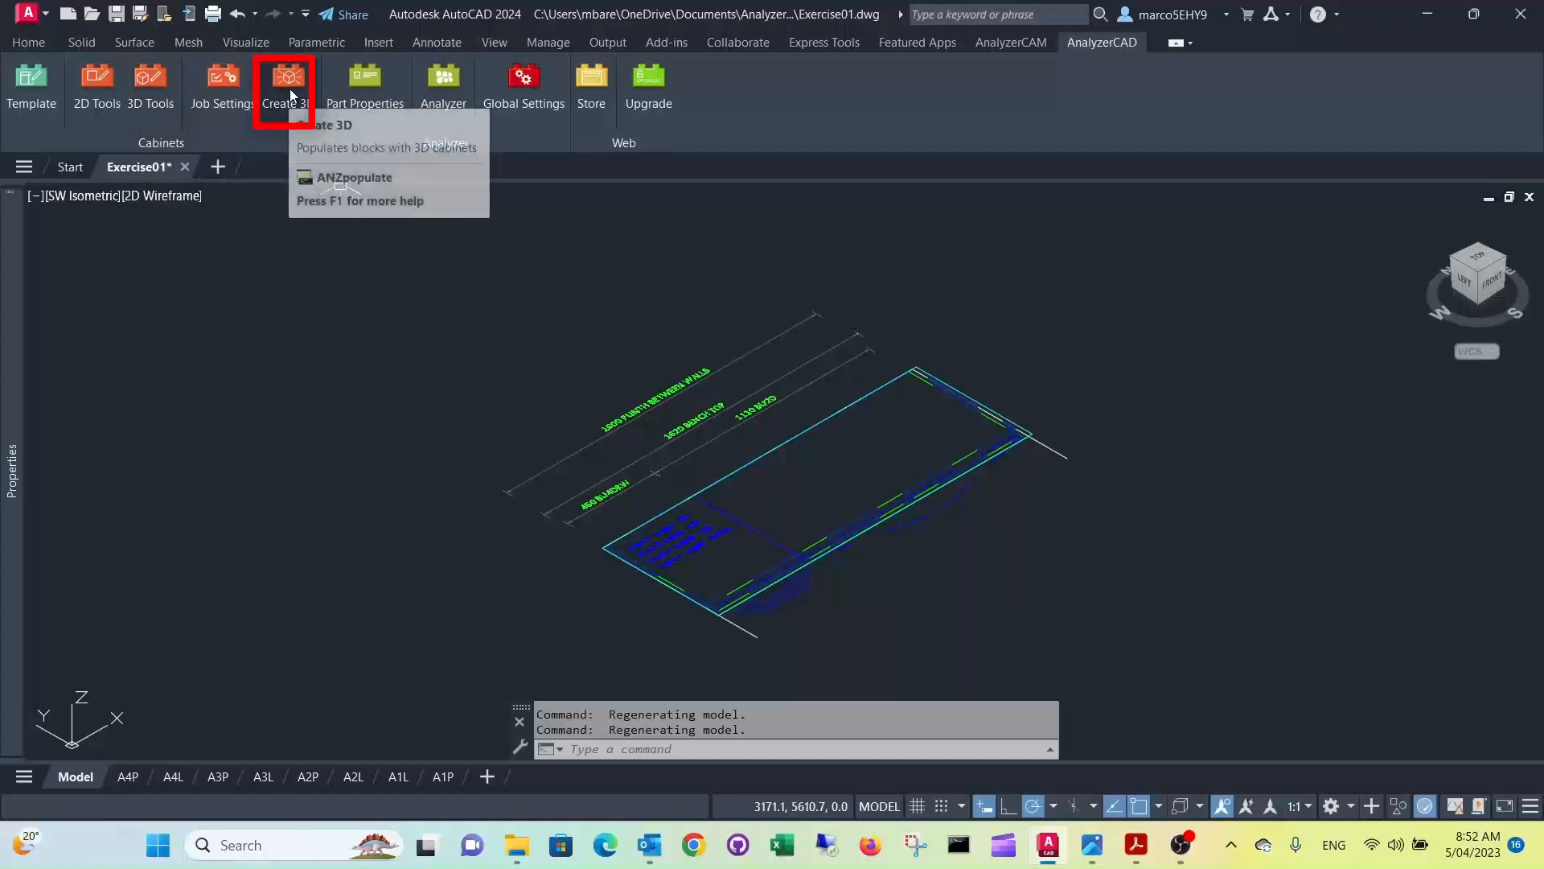
{"action": "left_click", "coordinate": [147, 84]}
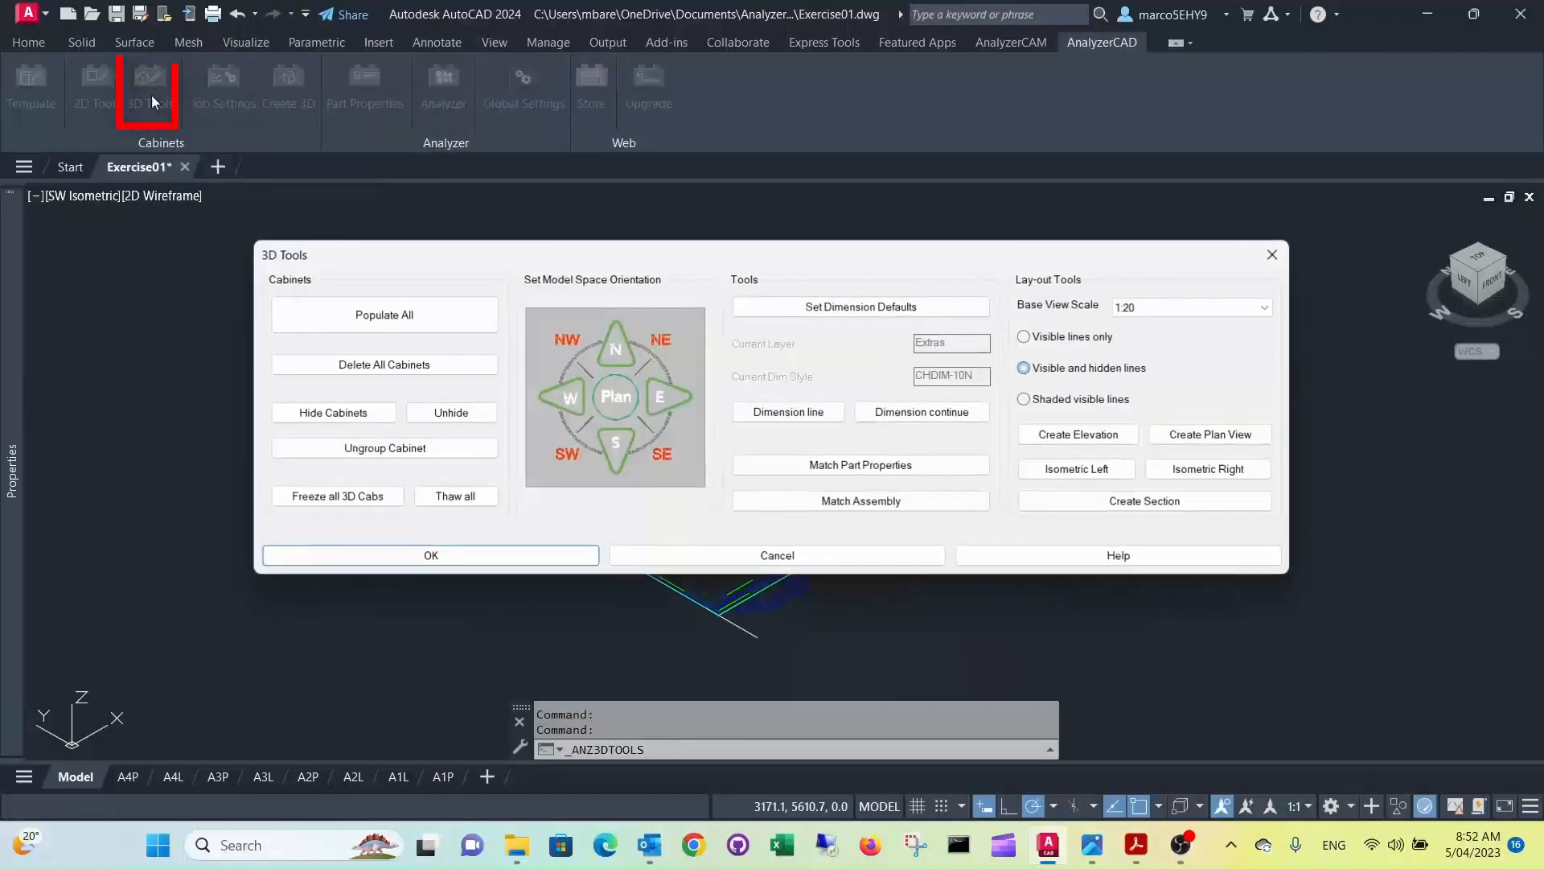
{"action": "left_click", "coordinate": [424, 317]}
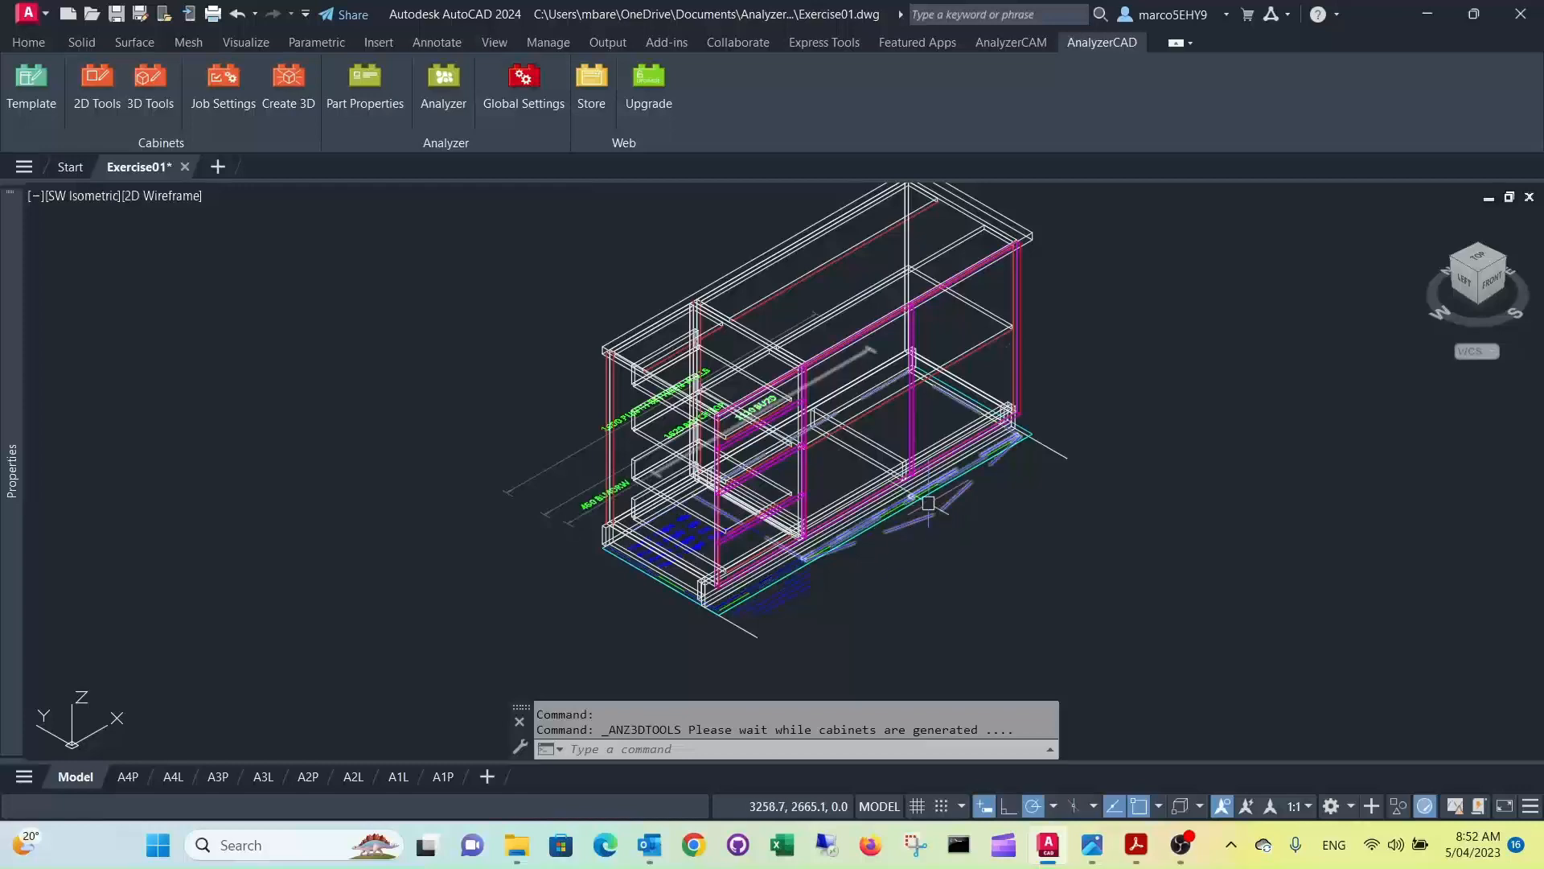
{"action": "middle_click_drag", "start_coordinate": [927, 502], "coordinate": [911, 501], "text": "shift"}
{"action": "middle_click_drag", "start_coordinate": [875, 486], "coordinate": [963, 466], "text": "shift"}
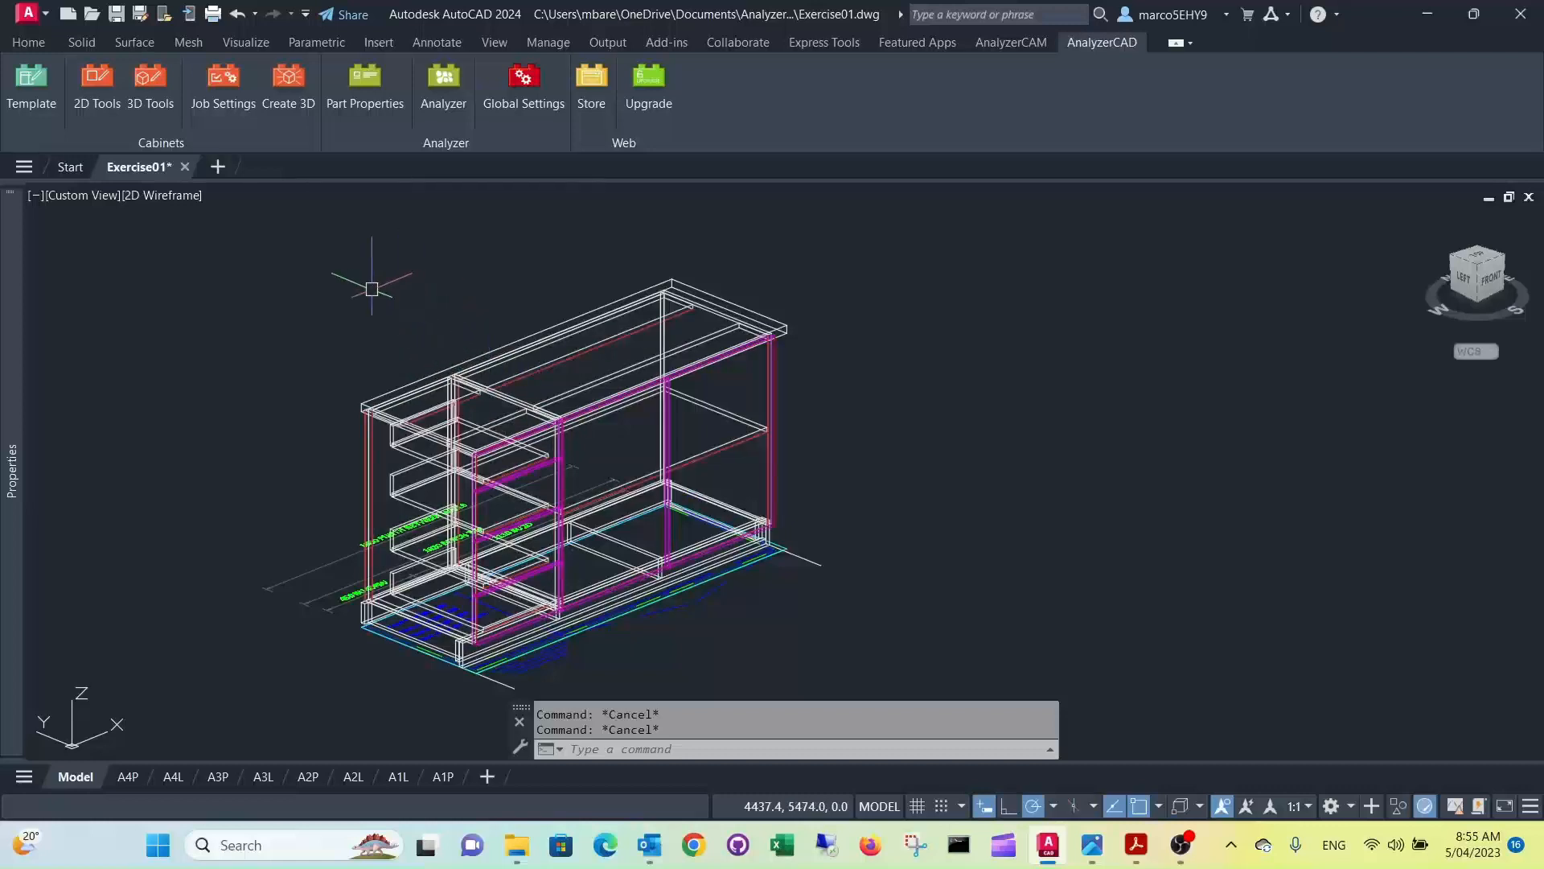
Step: Set the kick height to 50 in the job-specific settings, repopulate all cabinets and inspect the plinth
{"action": "left_click", "coordinate": [220, 84]}
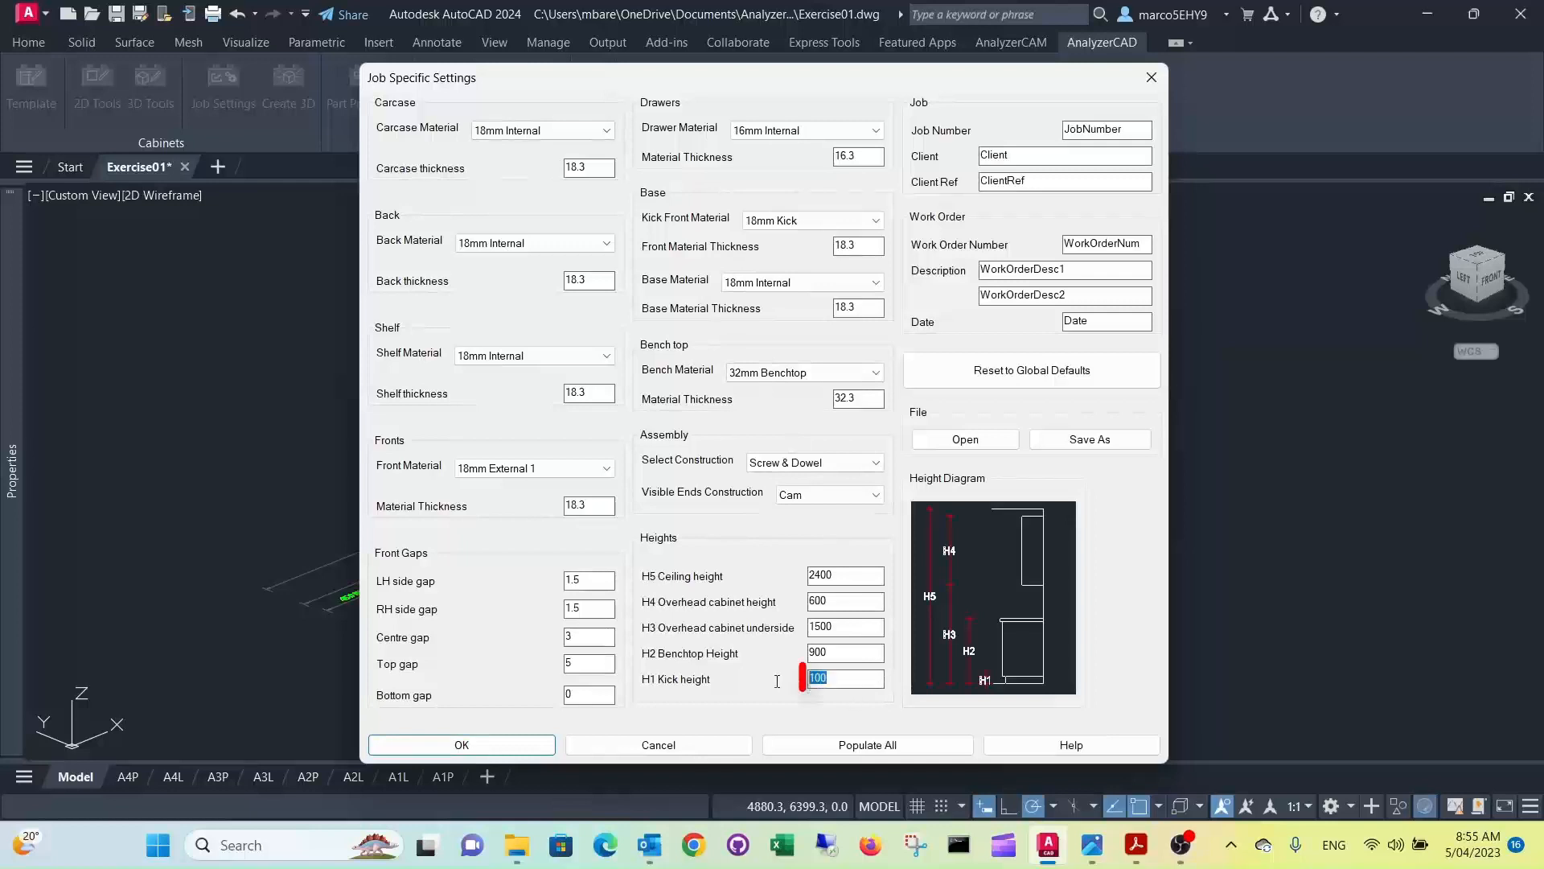
{"action": "type", "text": "50"}
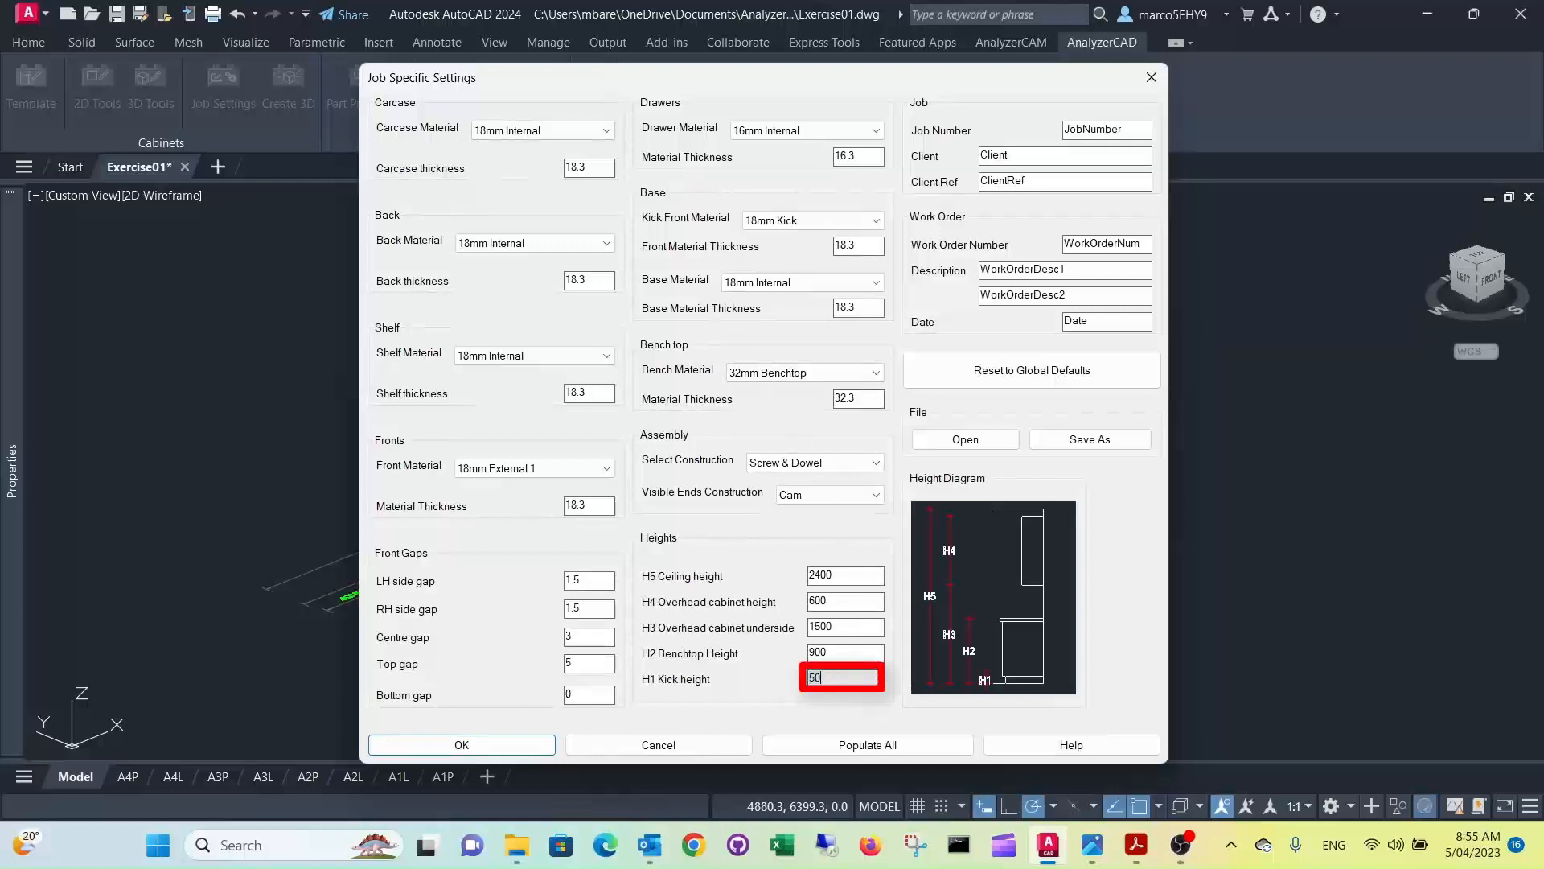
{"action": "left_click", "coordinate": [842, 741]}
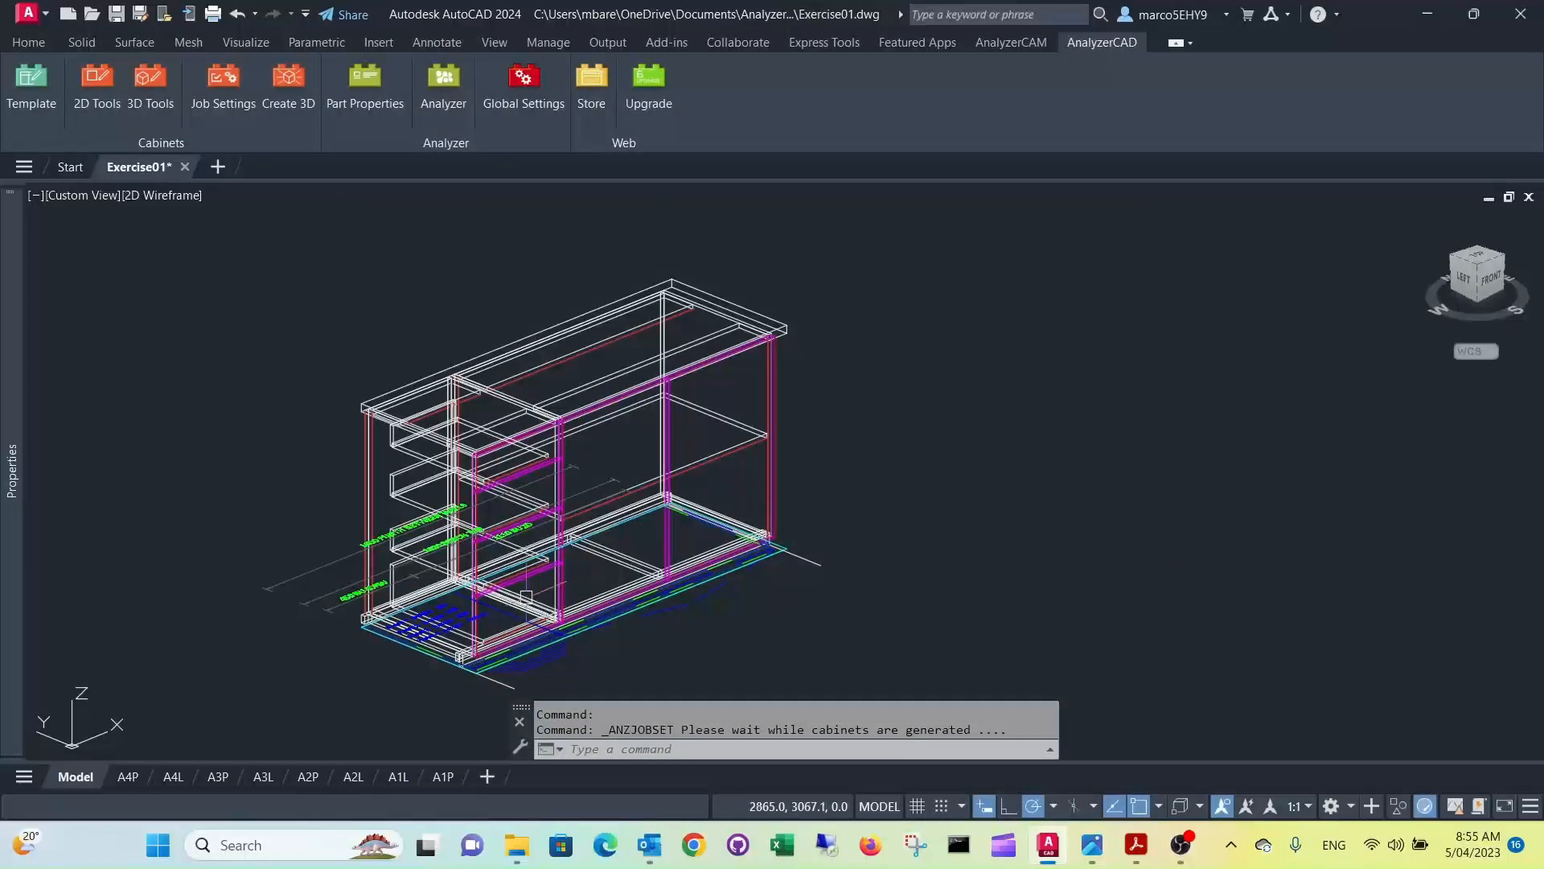
{"action": "scroll", "coordinate": [342, 636], "scroll_direction": "up", "scroll_amount": 3}
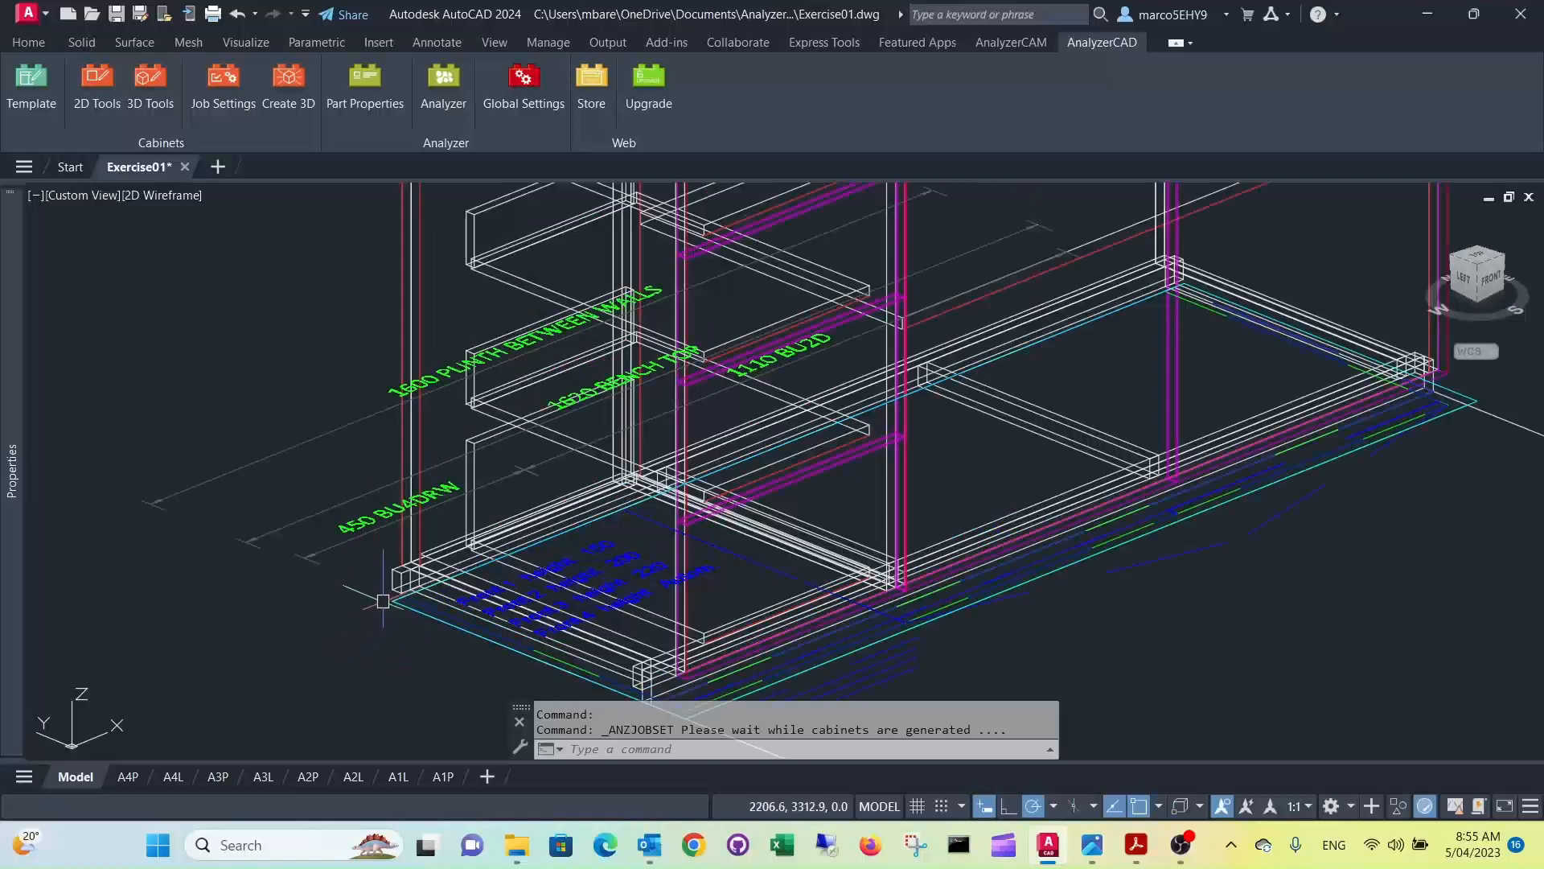
{"action": "scroll", "coordinate": [570, 654], "scroll_direction": "down", "scroll_amount": 3}
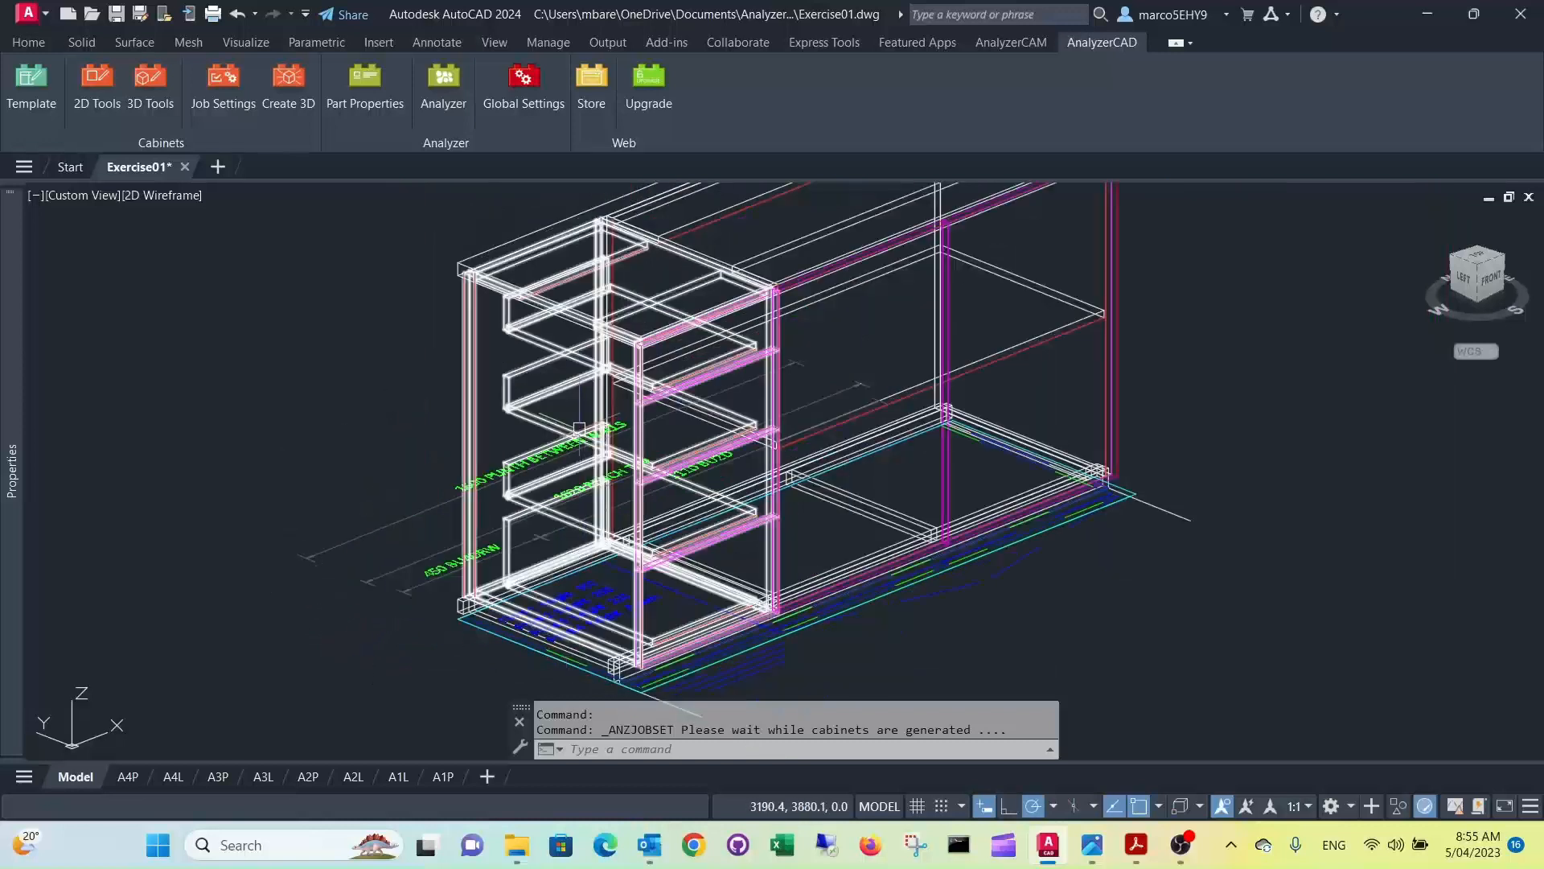
{"action": "middle_click_drag", "start_coordinate": [563, 294], "coordinate": [511, 342]}
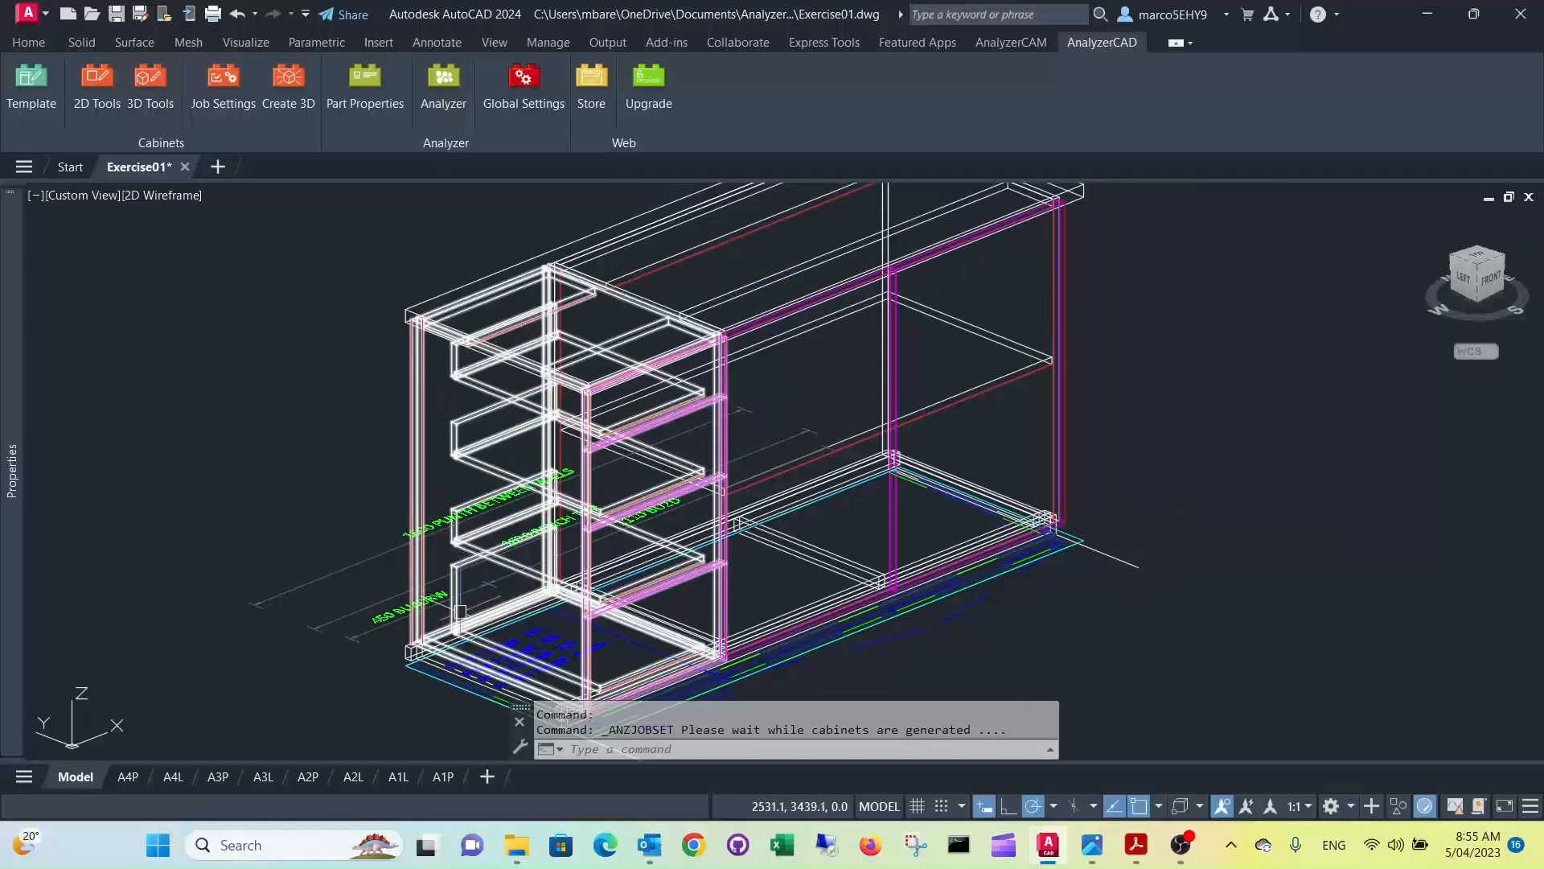
{"action": "middle_click_drag", "start_coordinate": [454, 604], "coordinate": [449, 571]}
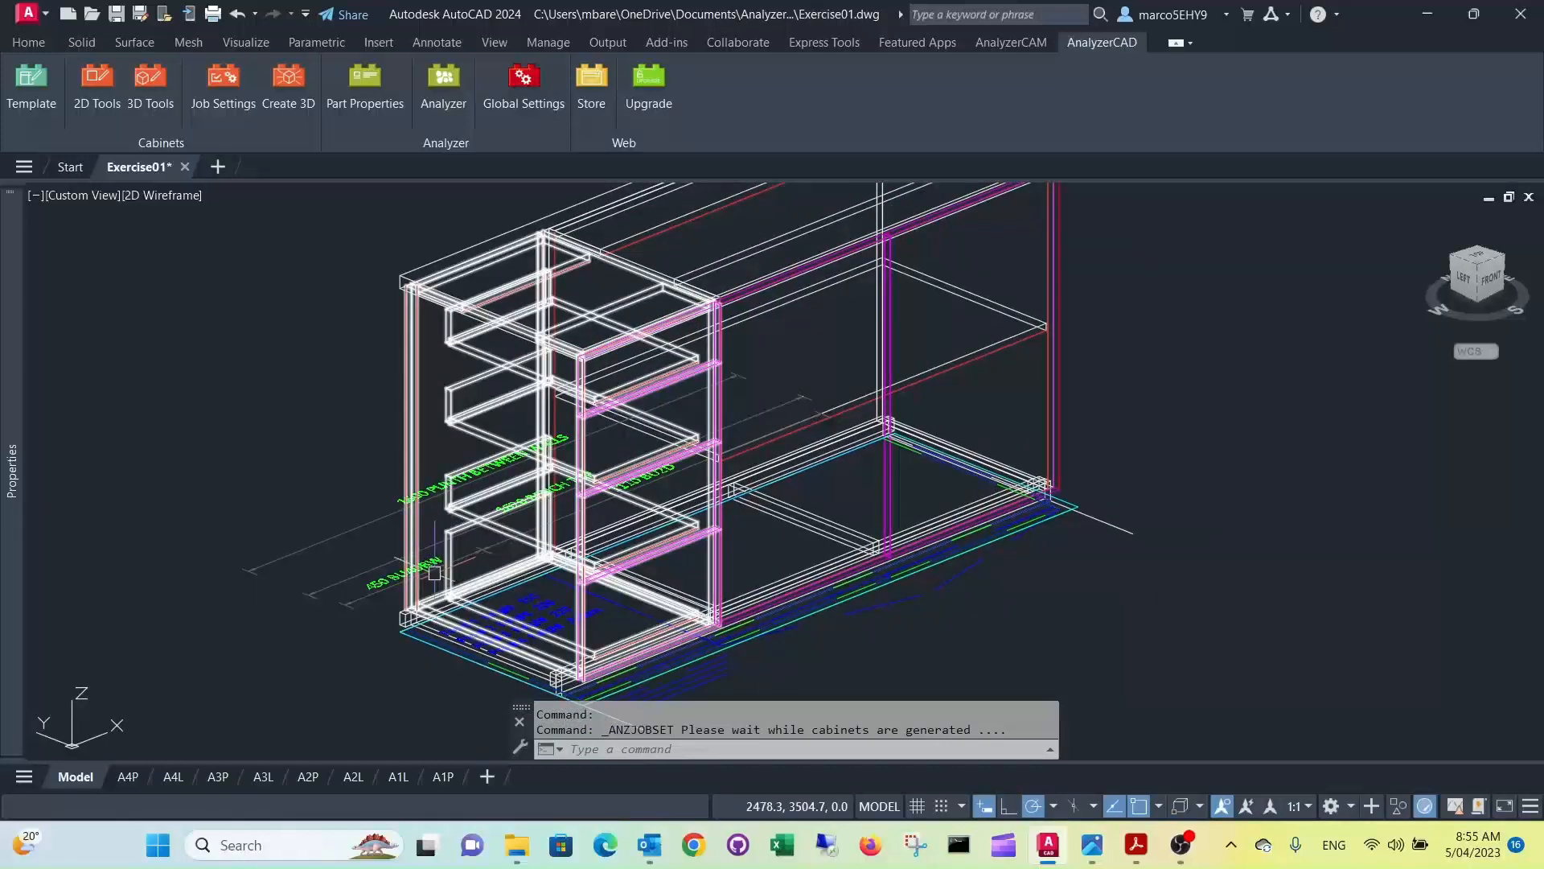
{"action": "scroll", "coordinate": [310, 505], "scroll_direction": "down", "scroll_amount": 2}
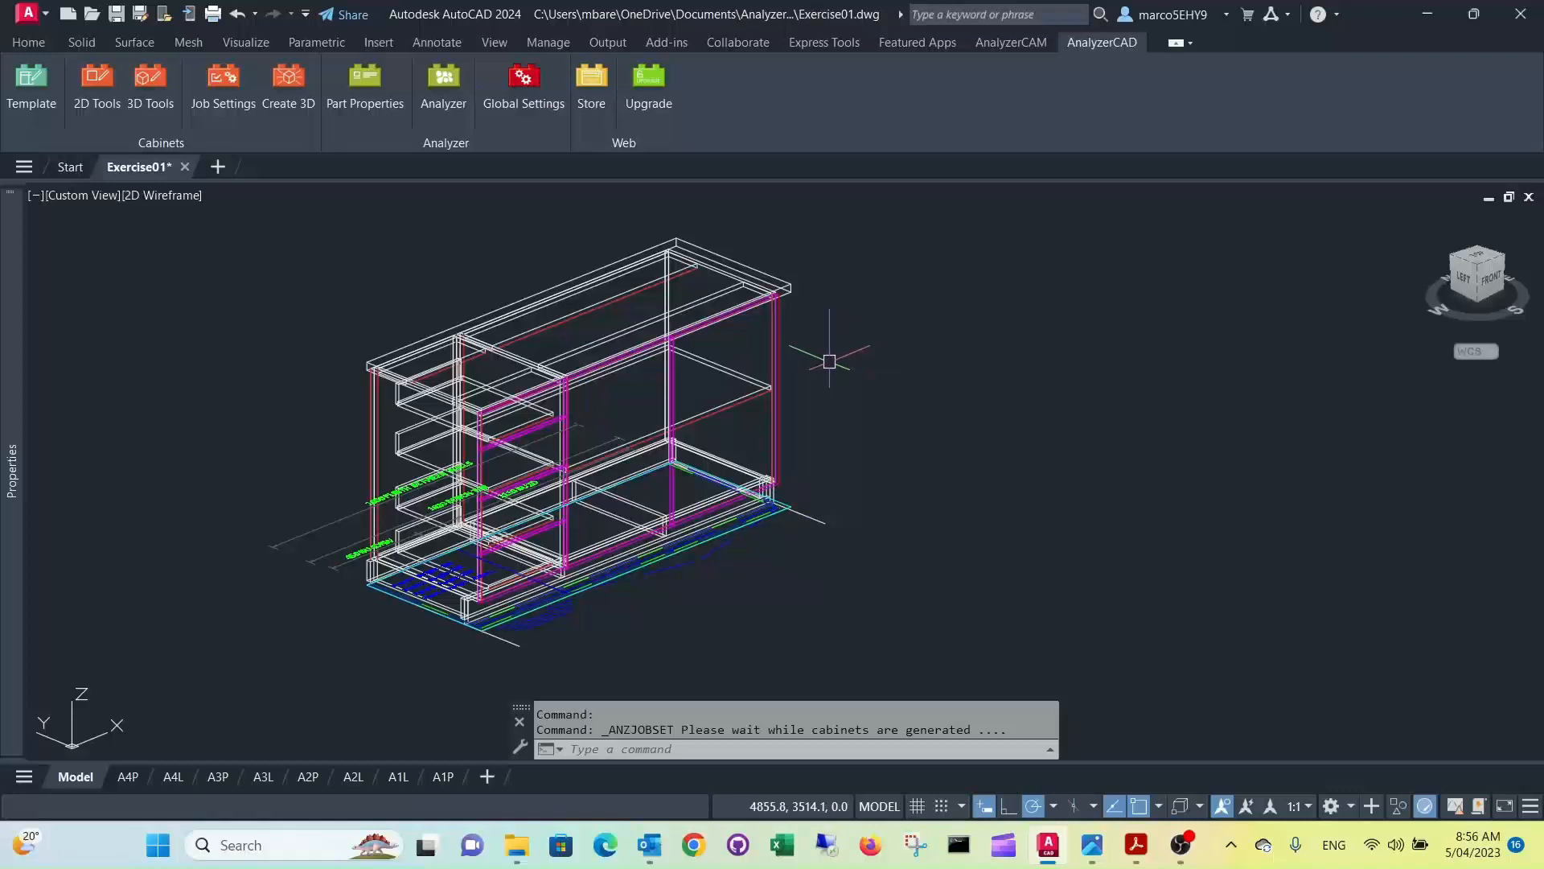
Step: Try moving the 3D two-door base cabinet out of the run and undo the move
{"action": "left_click", "coordinate": [740, 400]}
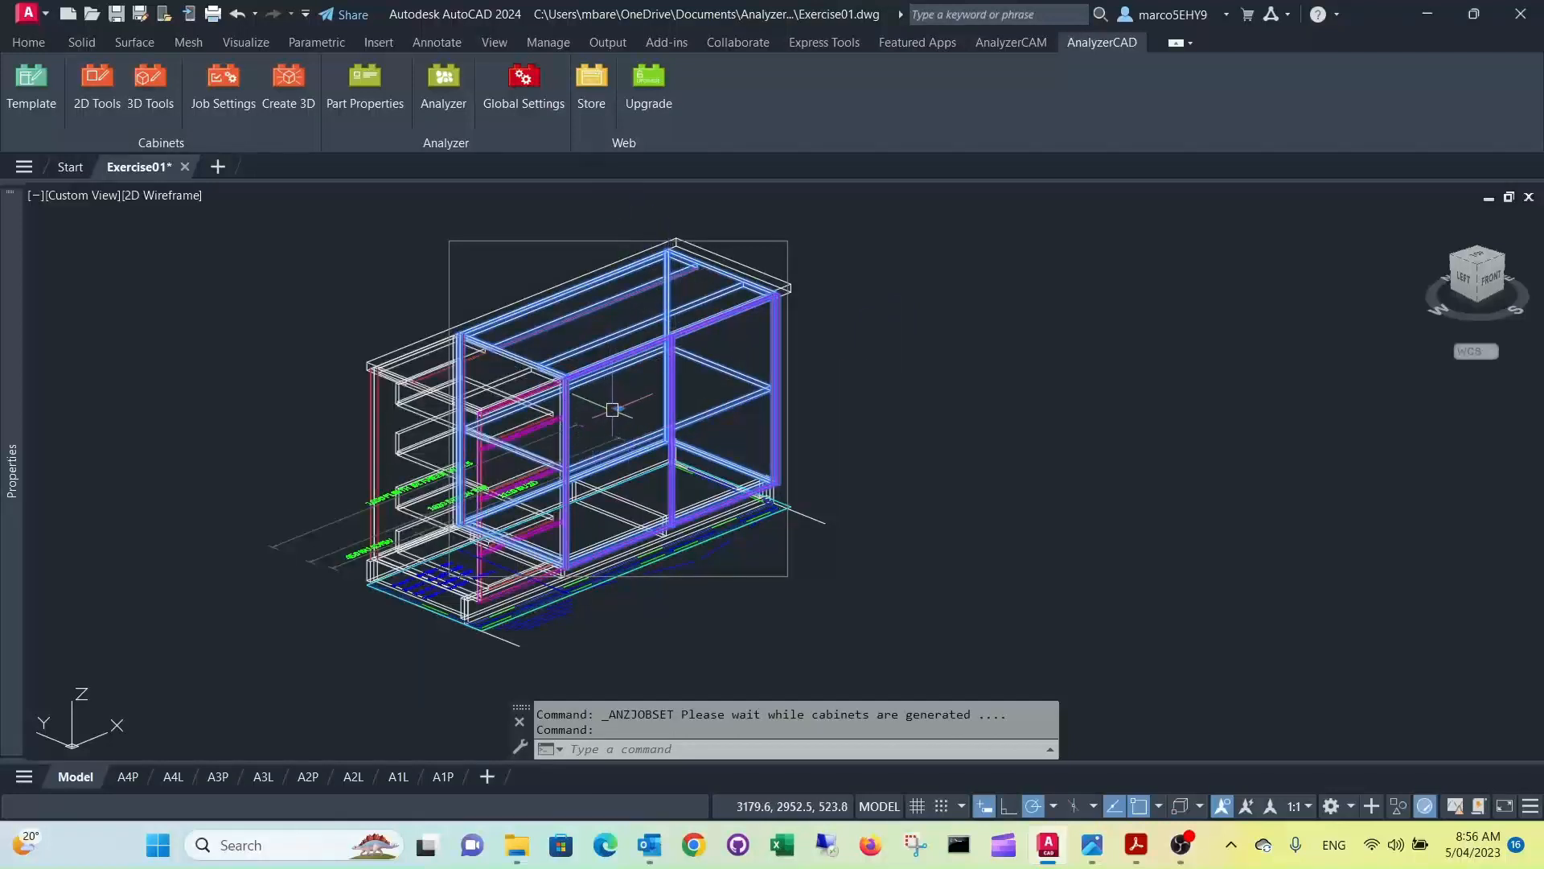
{"action": "left_click", "coordinate": [618, 407]}
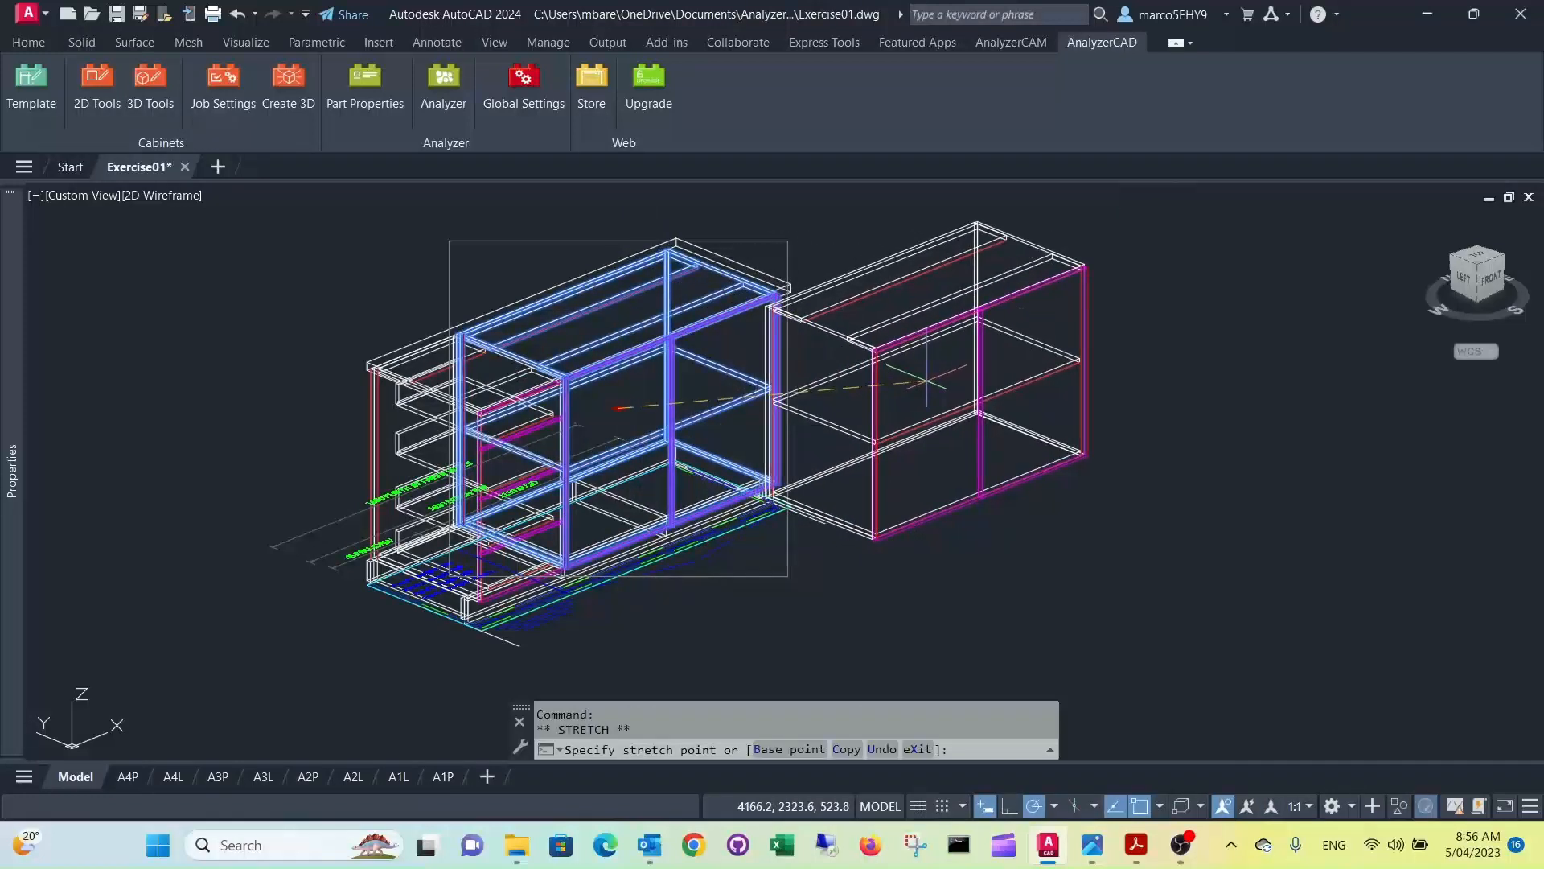
{"action": "left_click", "coordinate": [927, 381]}
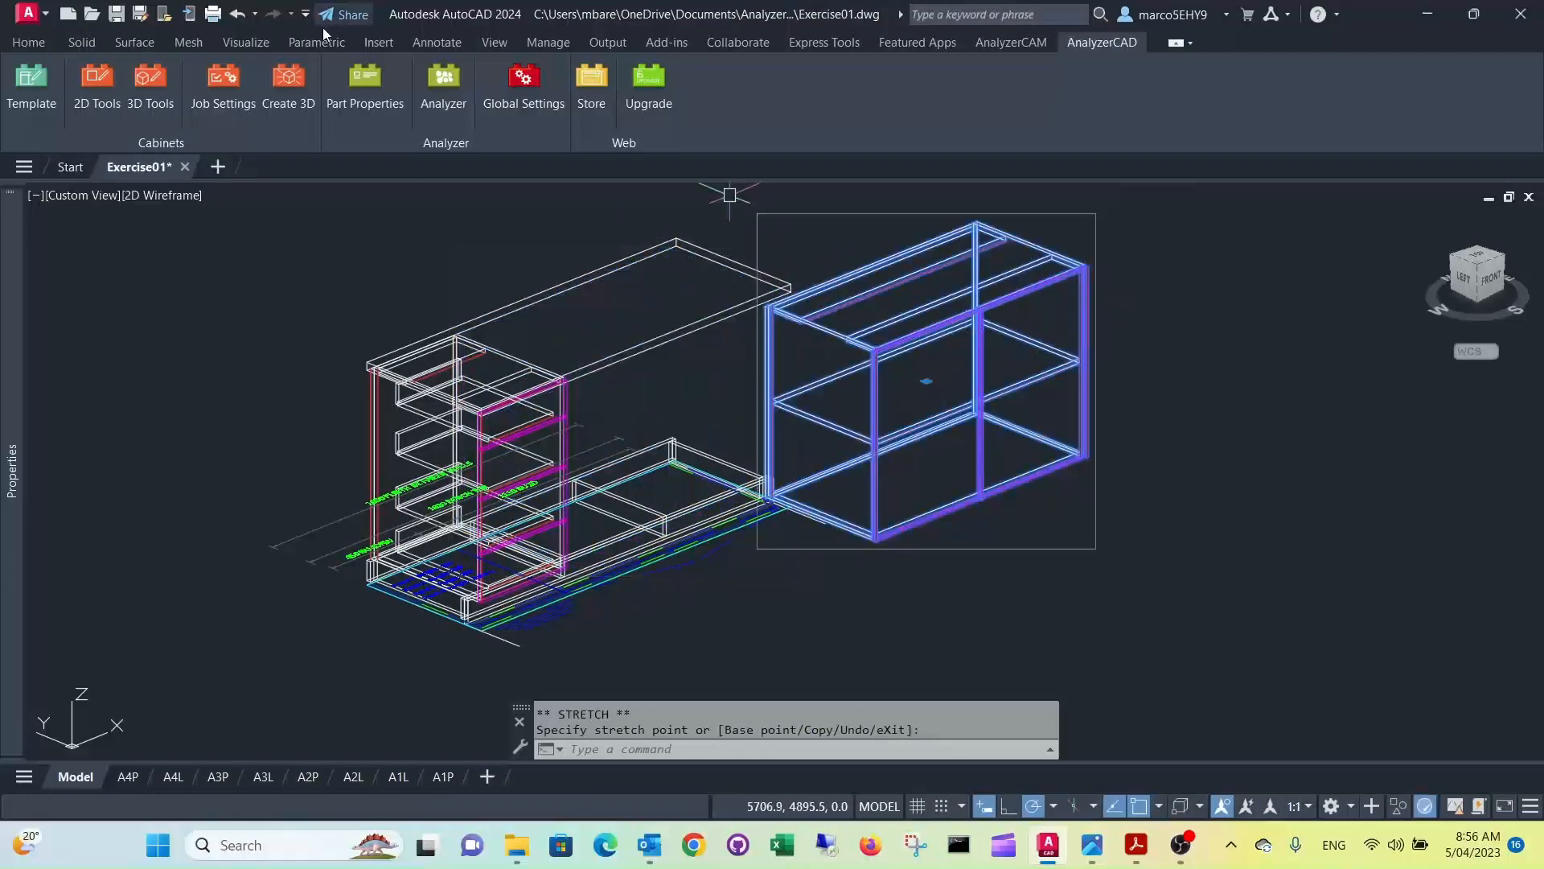
{"action": "left_click", "coordinate": [237, 13]}
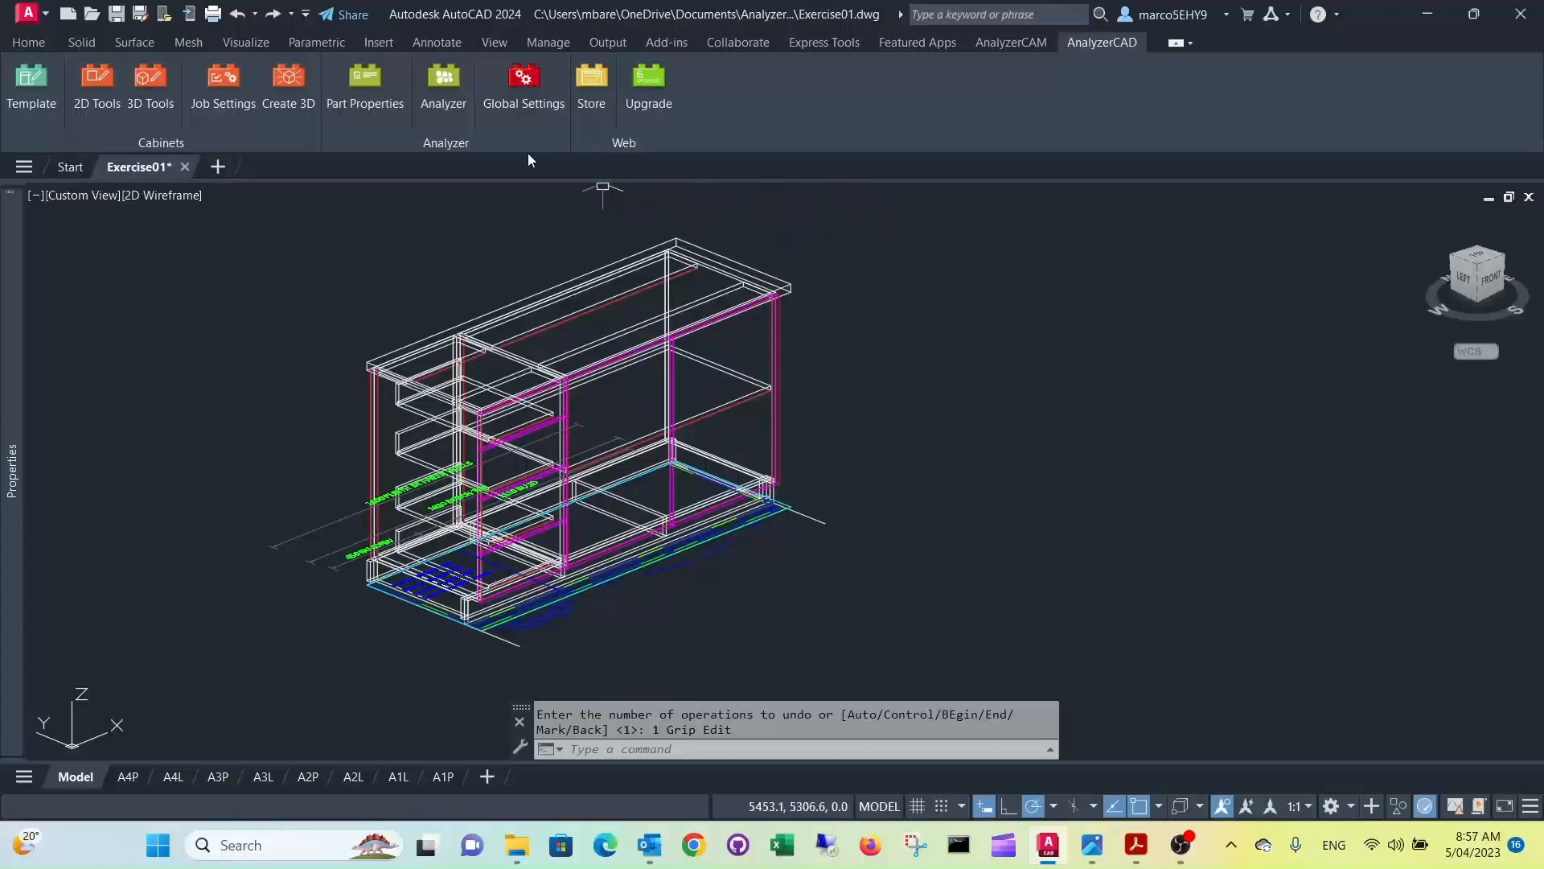
Step: Inspect the bench top's part name, material, assembly and dimensions in its Analyzer part properties, and close them without saving
{"action": "scroll", "coordinate": [698, 246], "scroll_direction": "up", "scroll_amount": 2}
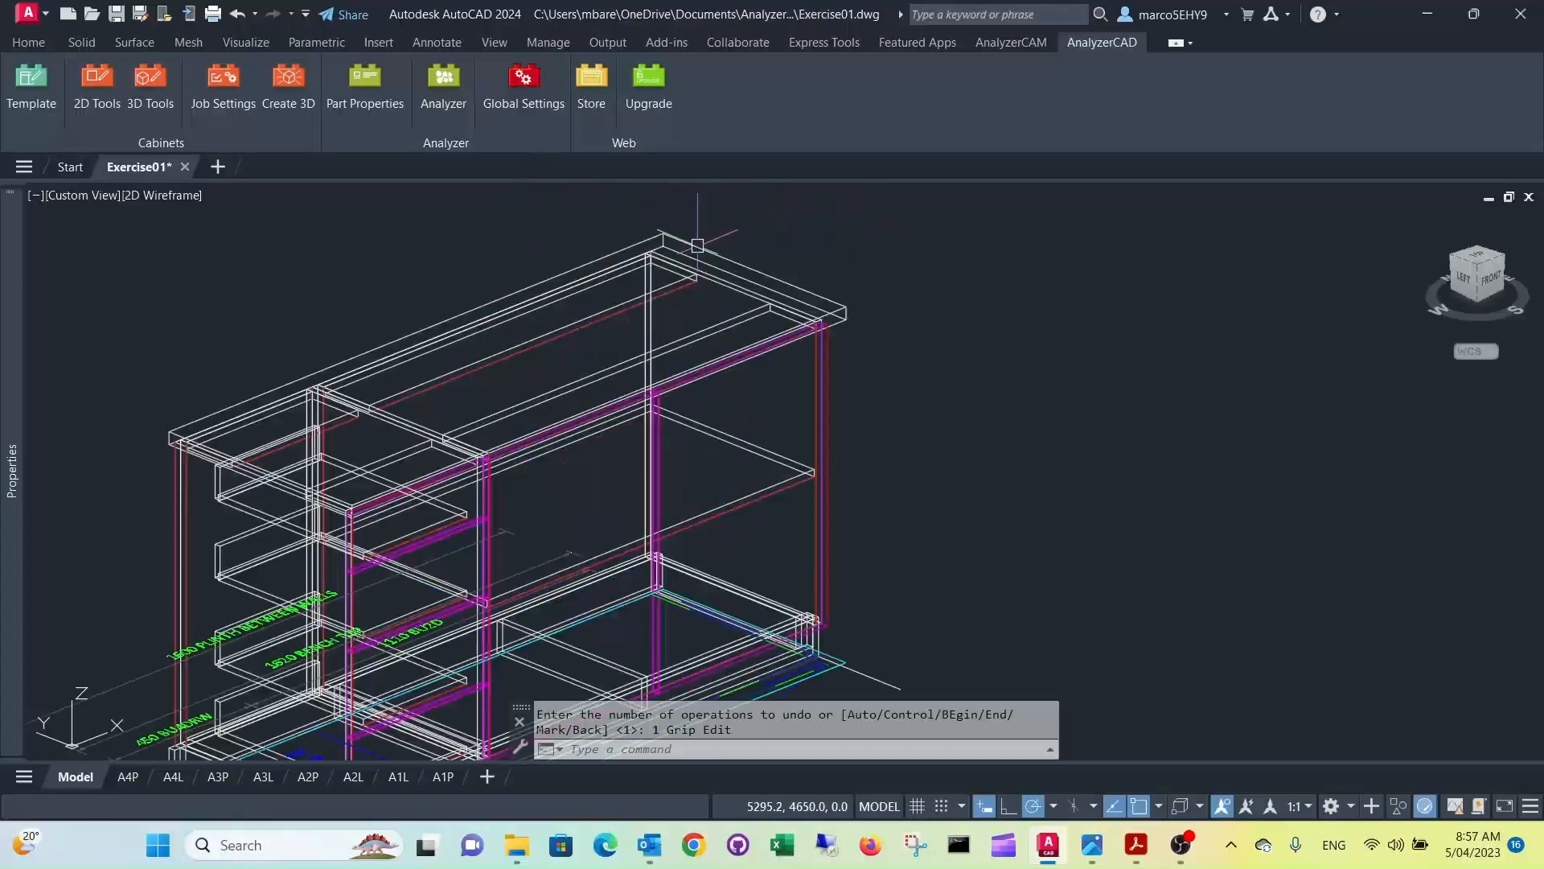
{"action": "left_click", "coordinate": [698, 245]}
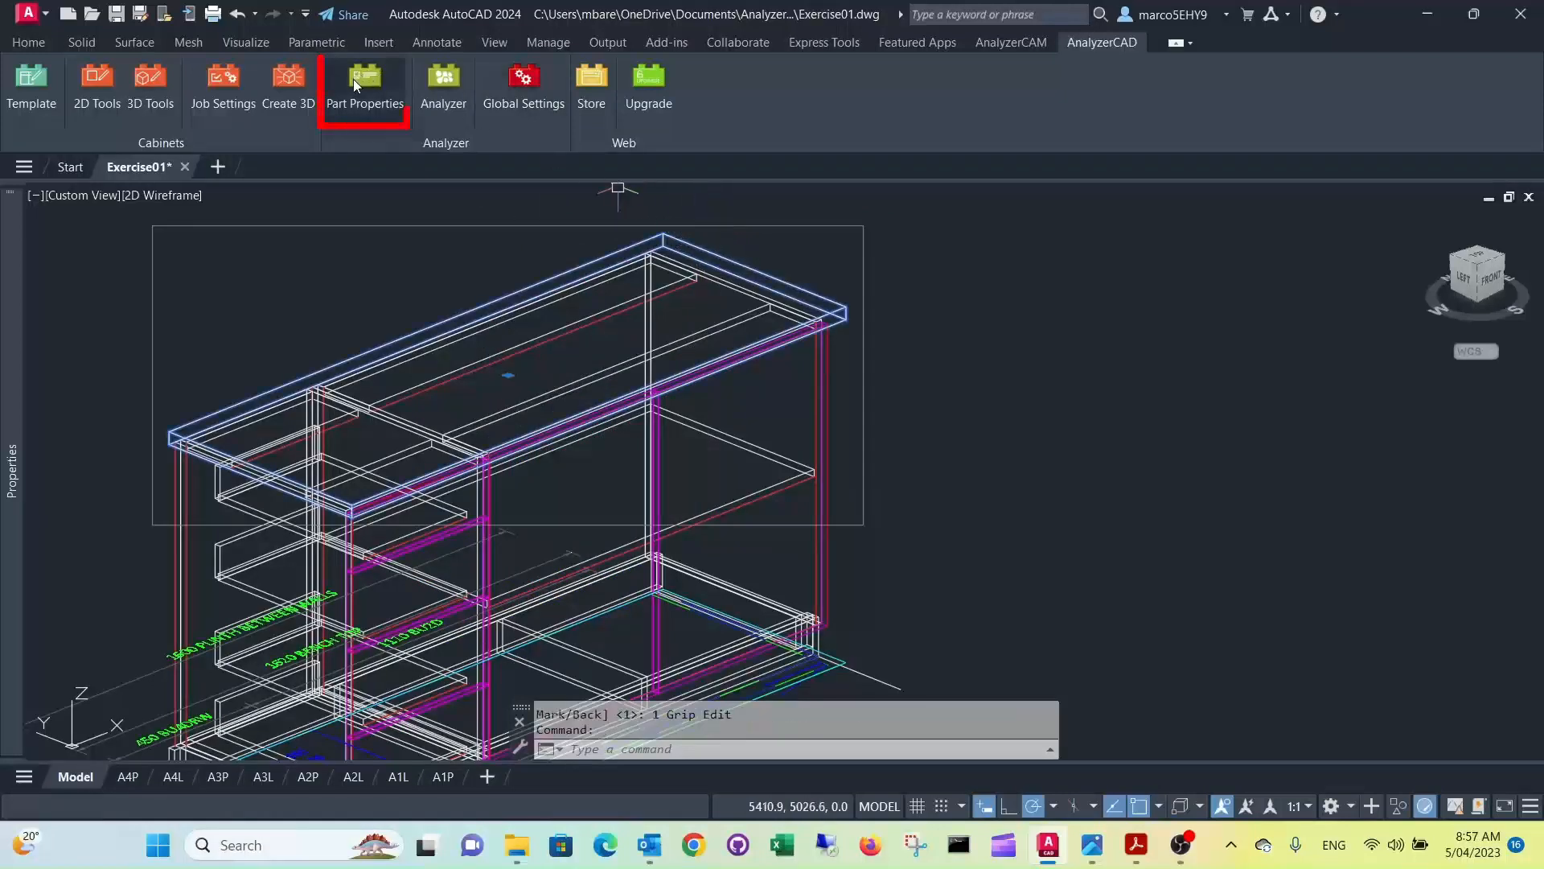
{"action": "left_click", "coordinate": [359, 79]}
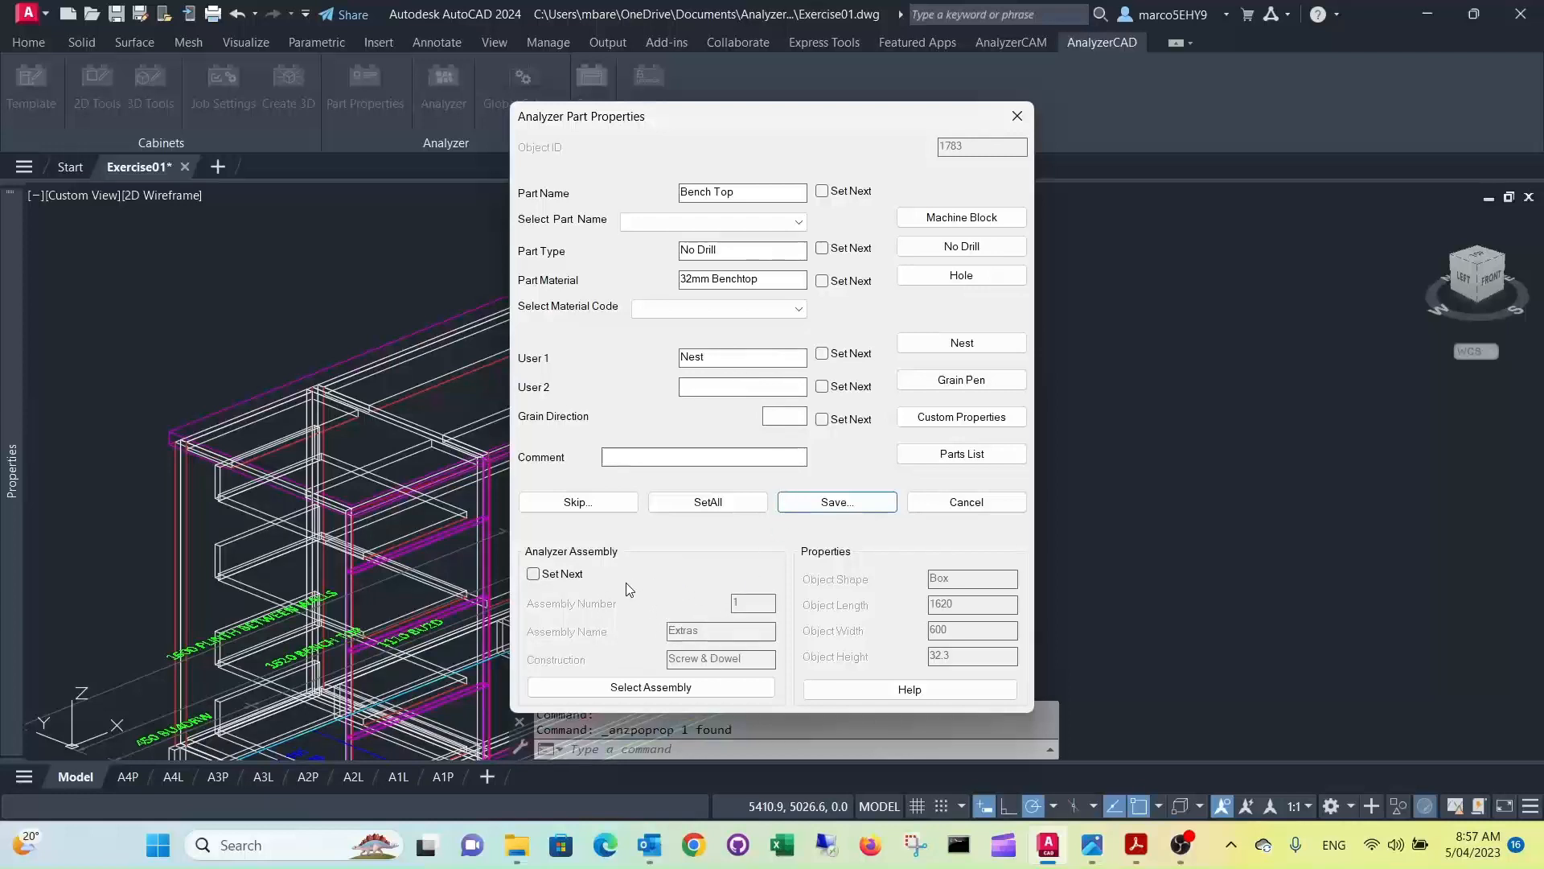
{"action": "left_click", "coordinate": [1017, 116]}
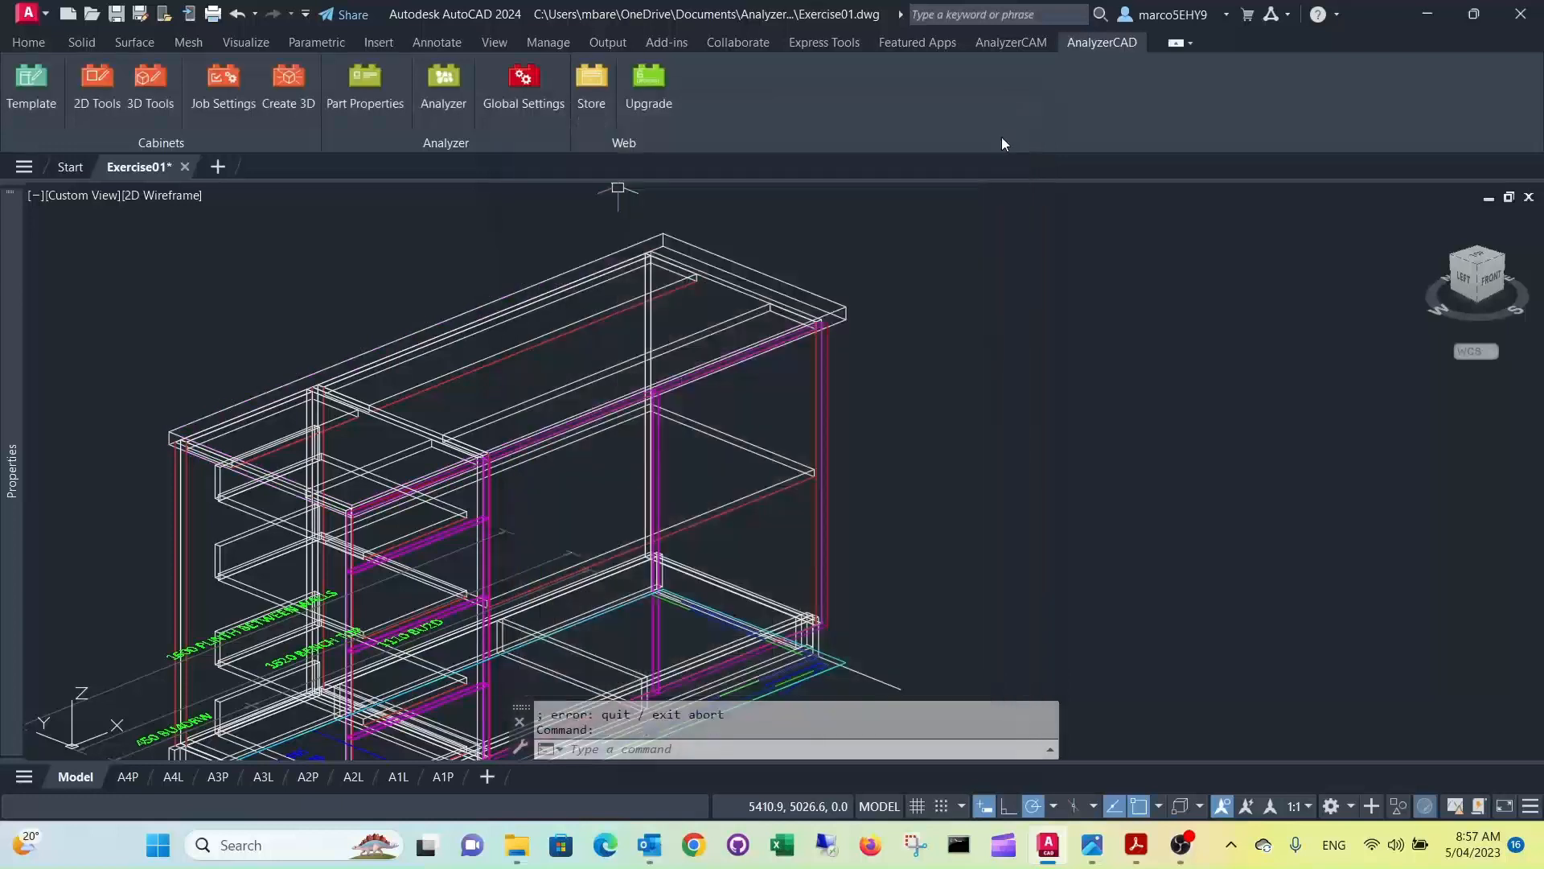
Step: Inspect the Analyzer part properties of the two-door base cabinet, including its assembly fields, and close them without saving
{"action": "left_click", "coordinate": [765, 452]}
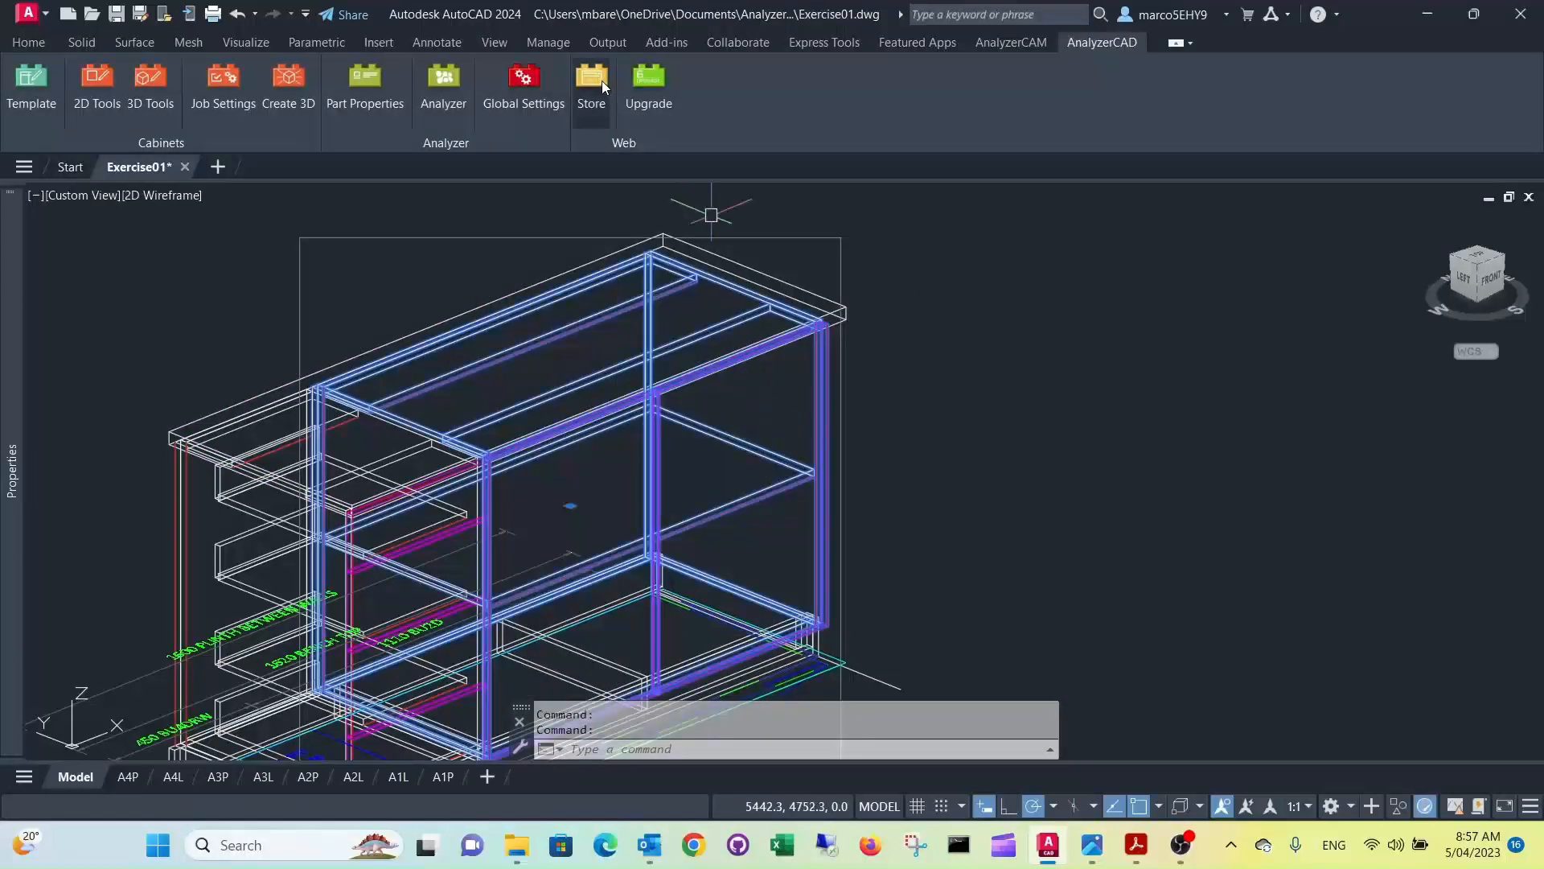
{"action": "left_click", "coordinate": [366, 80]}
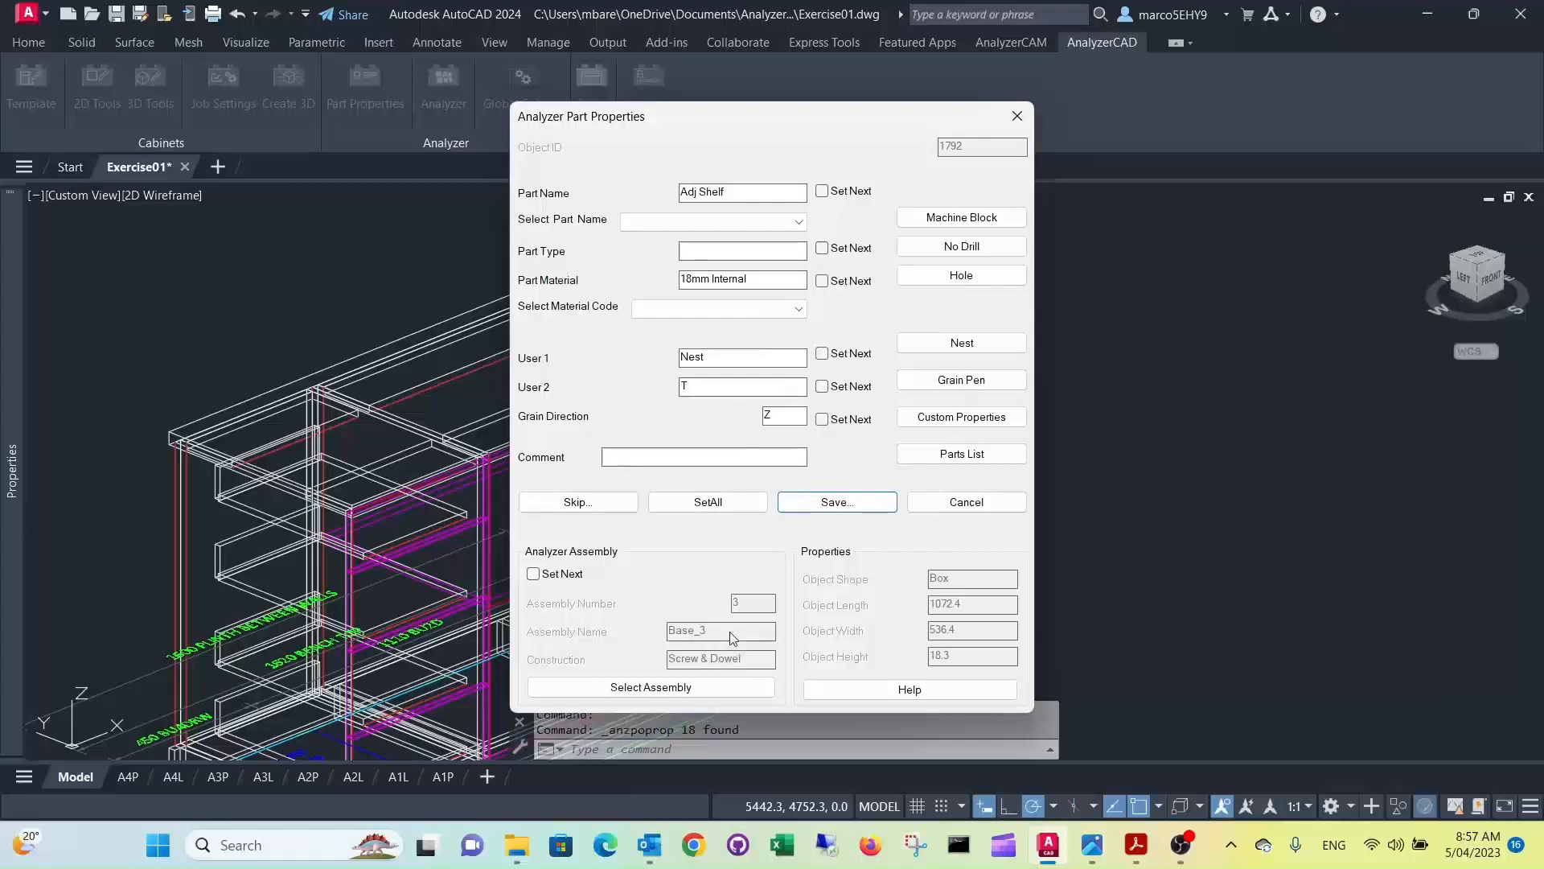
{"action": "left_click", "coordinate": [1018, 119]}
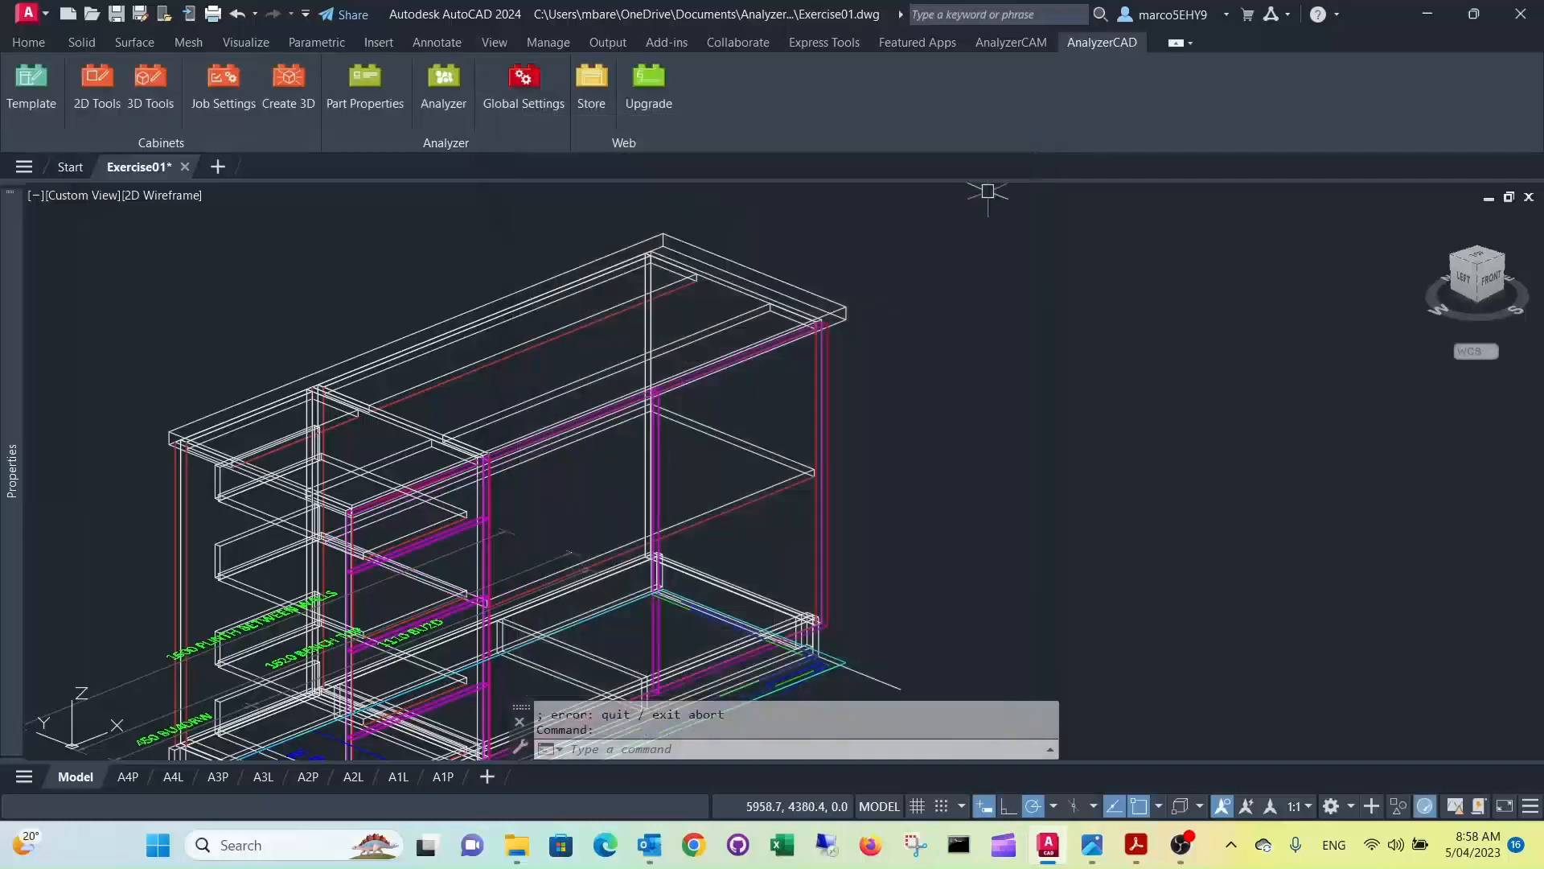
{"action": "scroll", "coordinate": [782, 369], "scroll_direction": "down", "scroll_amount": 3}
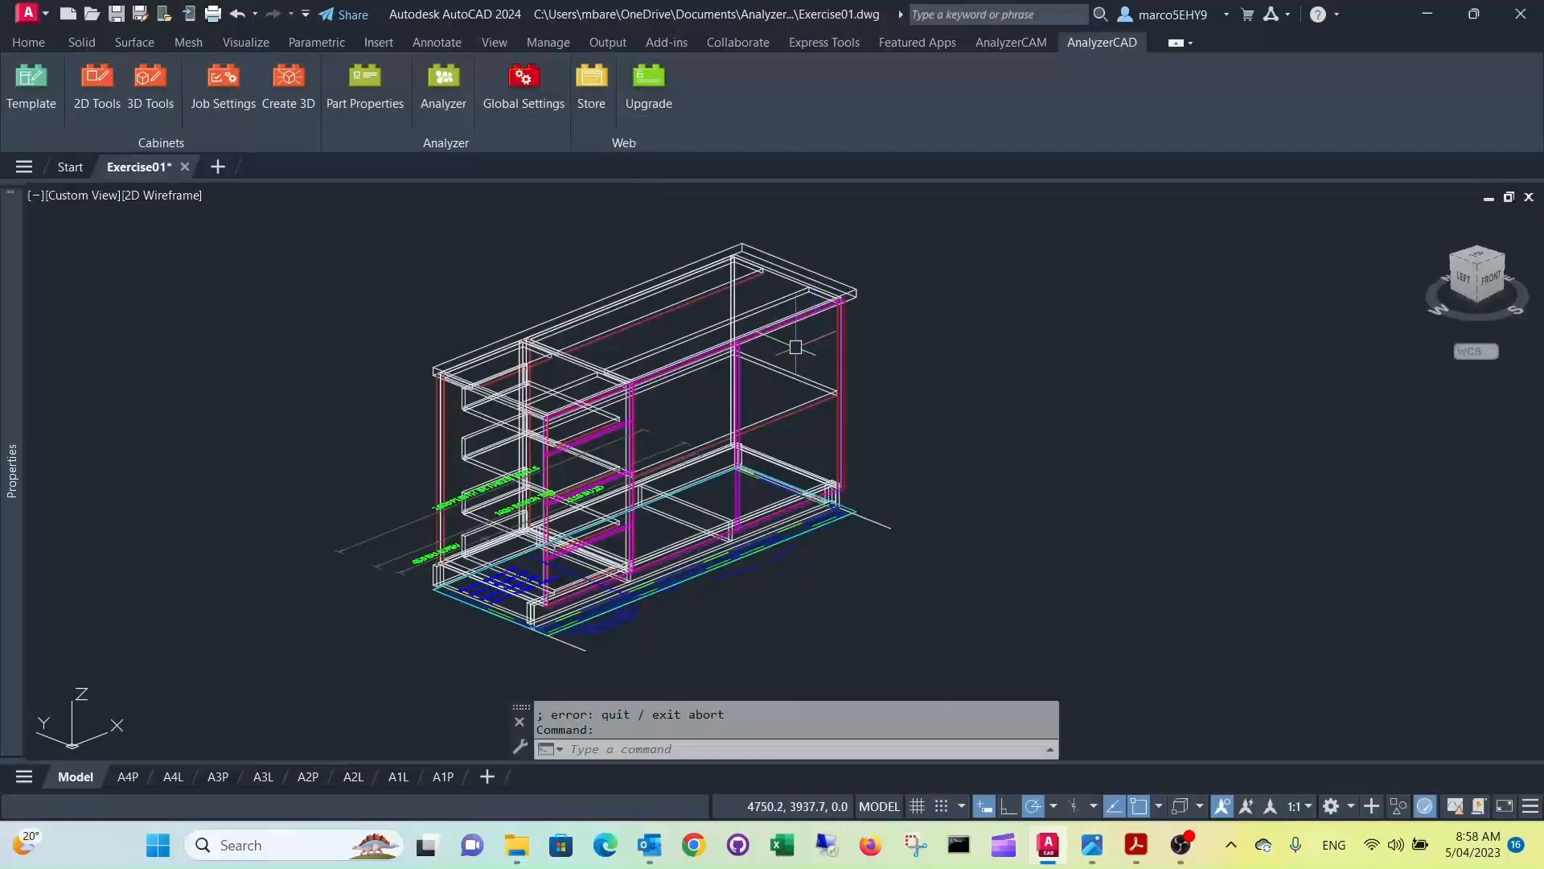
{"action": "scroll", "coordinate": [676, 241], "scroll_direction": "up", "scroll_amount": 2}
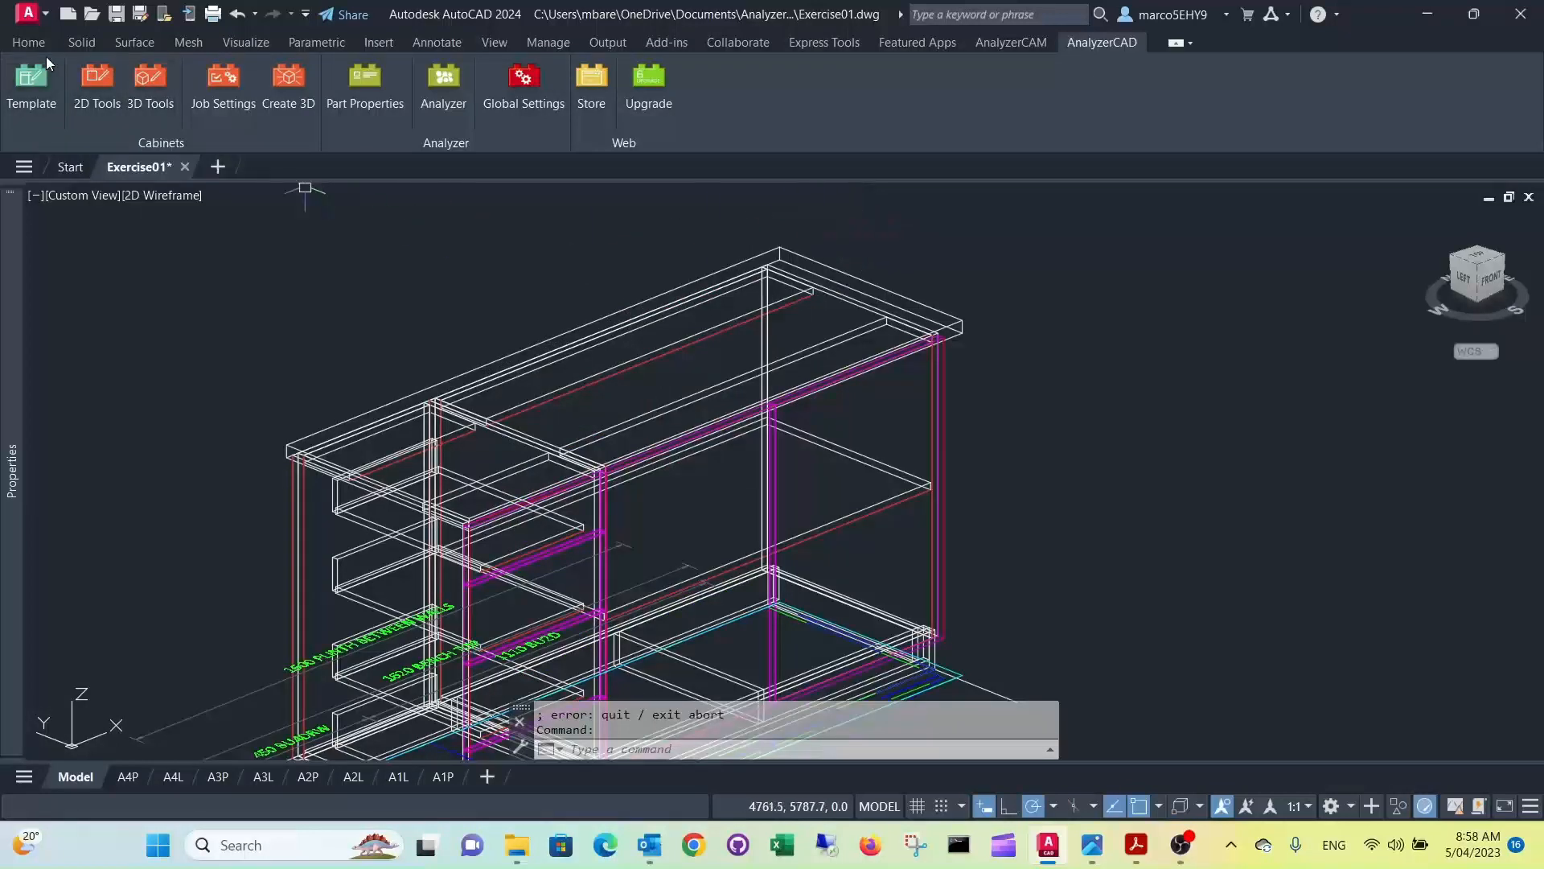
{"action": "left_click", "coordinate": [29, 43]}
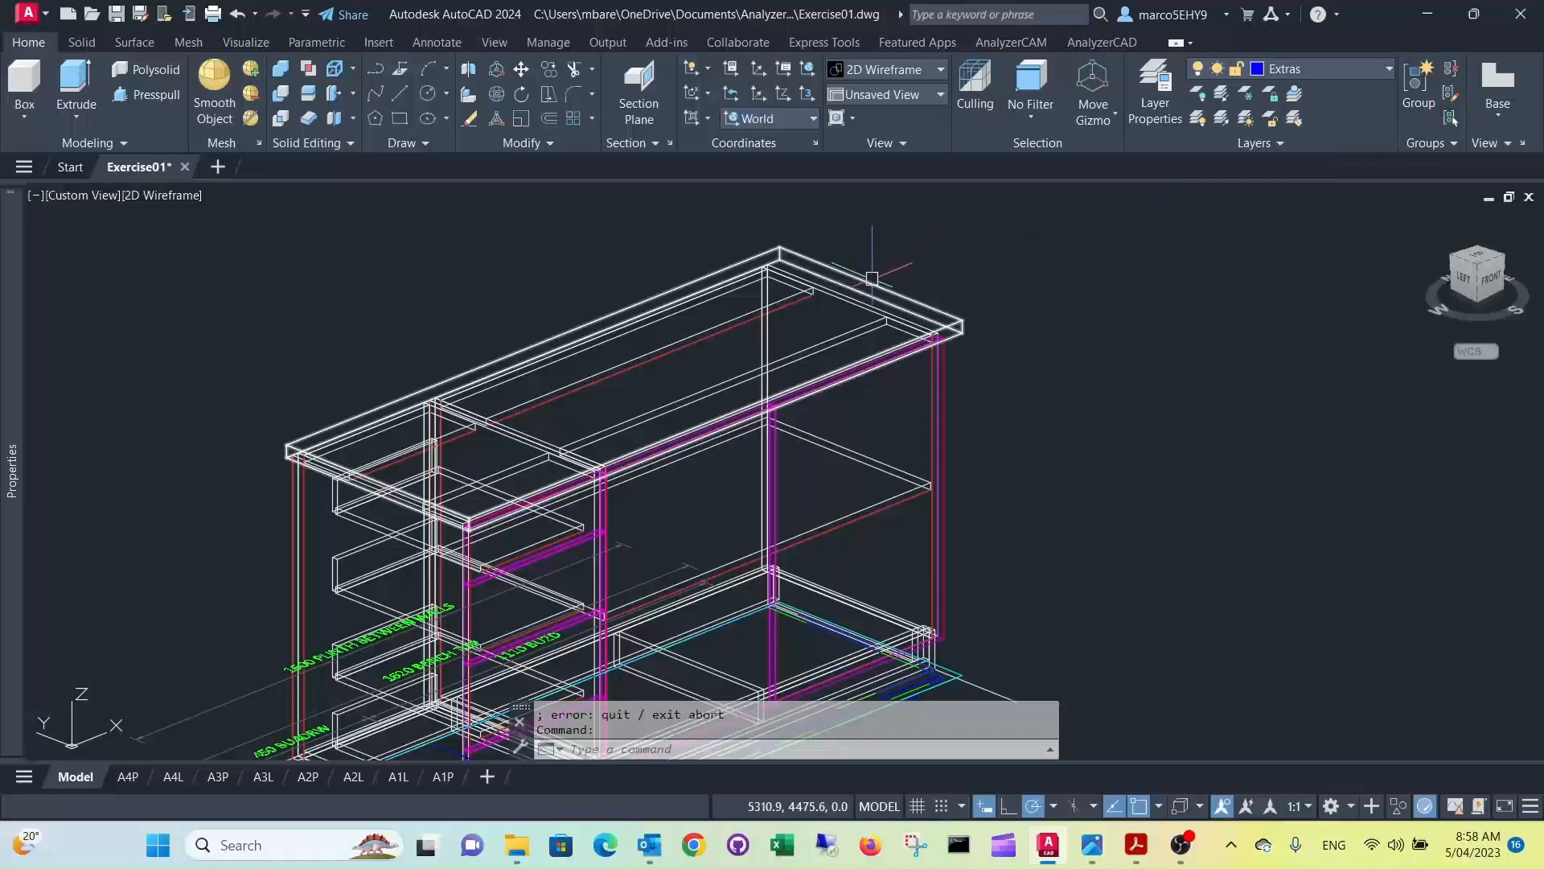
{"action": "key", "text": "Escape"}
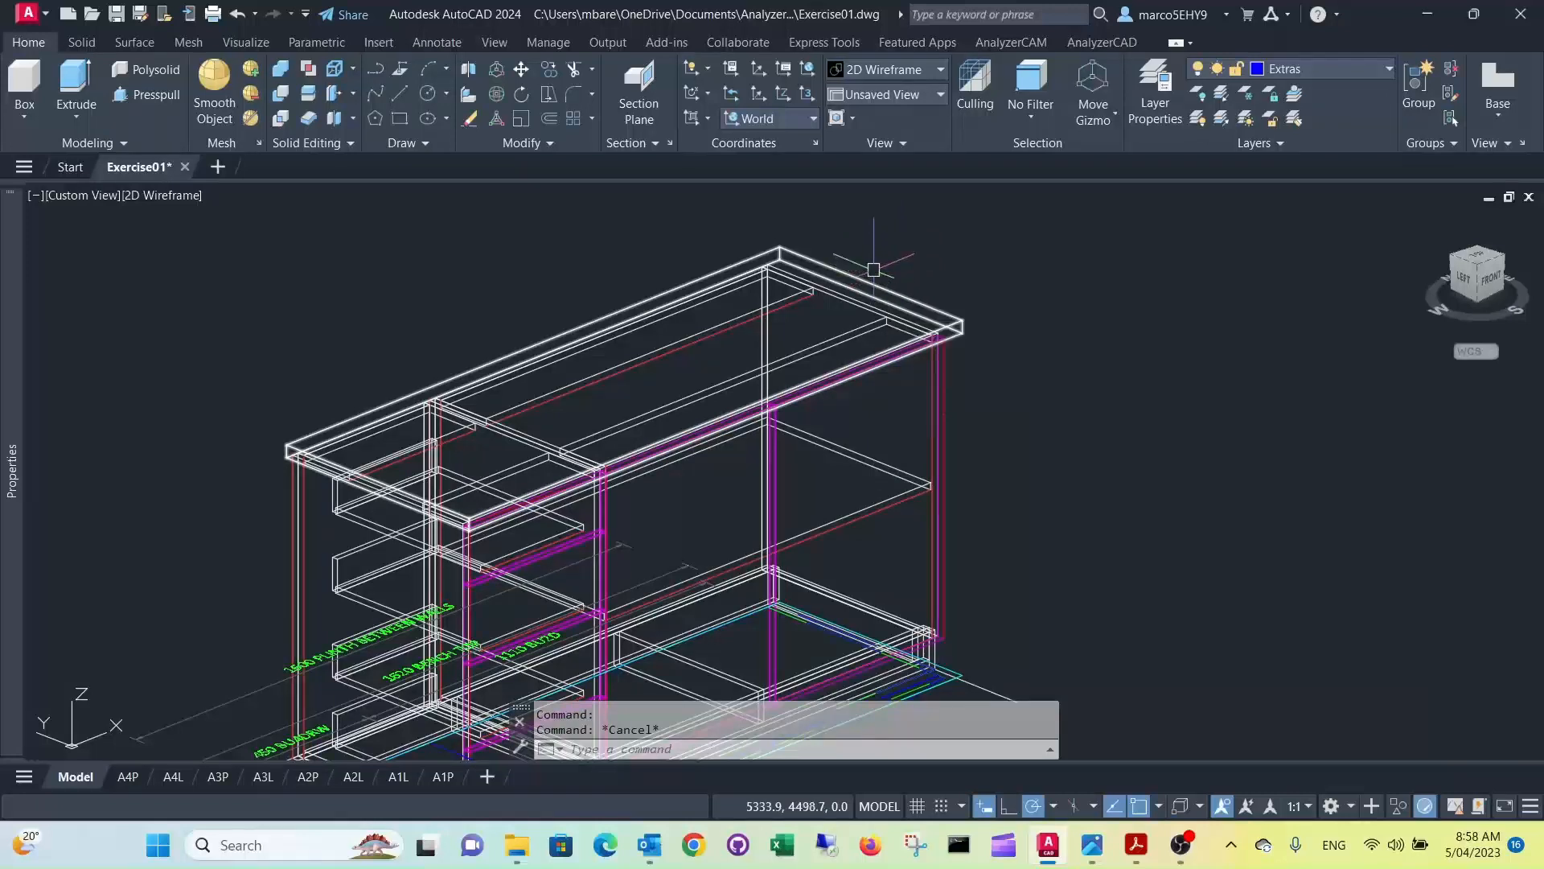
{"action": "scroll", "coordinate": [875, 266], "scroll_direction": "up", "scroll_amount": 3}
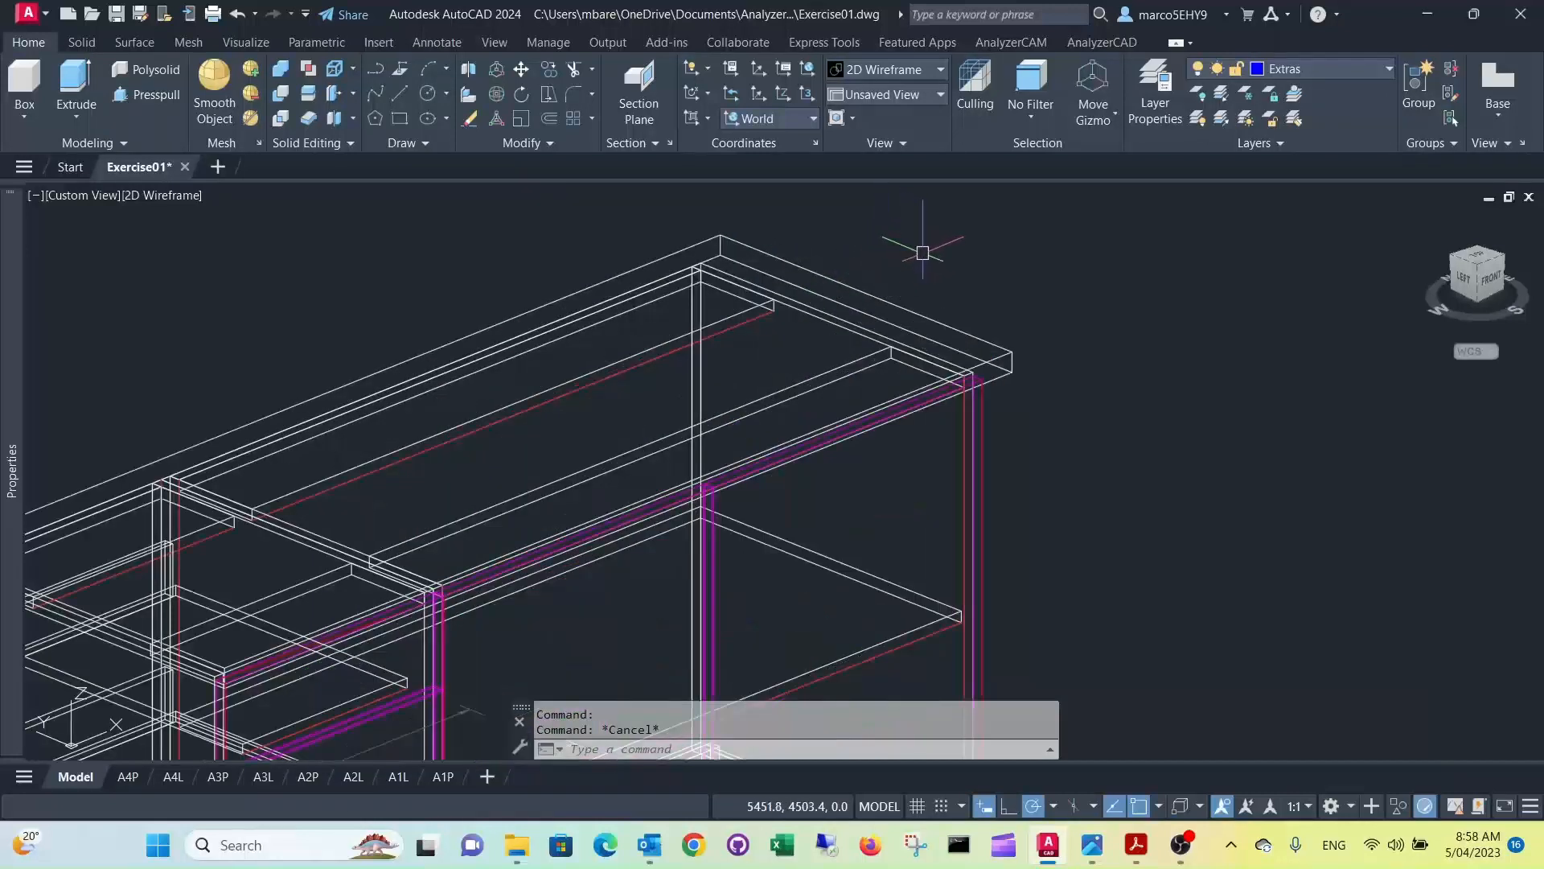
Step: Draw a line 600 long from the midpoint of the bench top's upper end edge, running inward along its length
{"action": "type", "text": "l"}
{"action": "key", "text": "Return"}
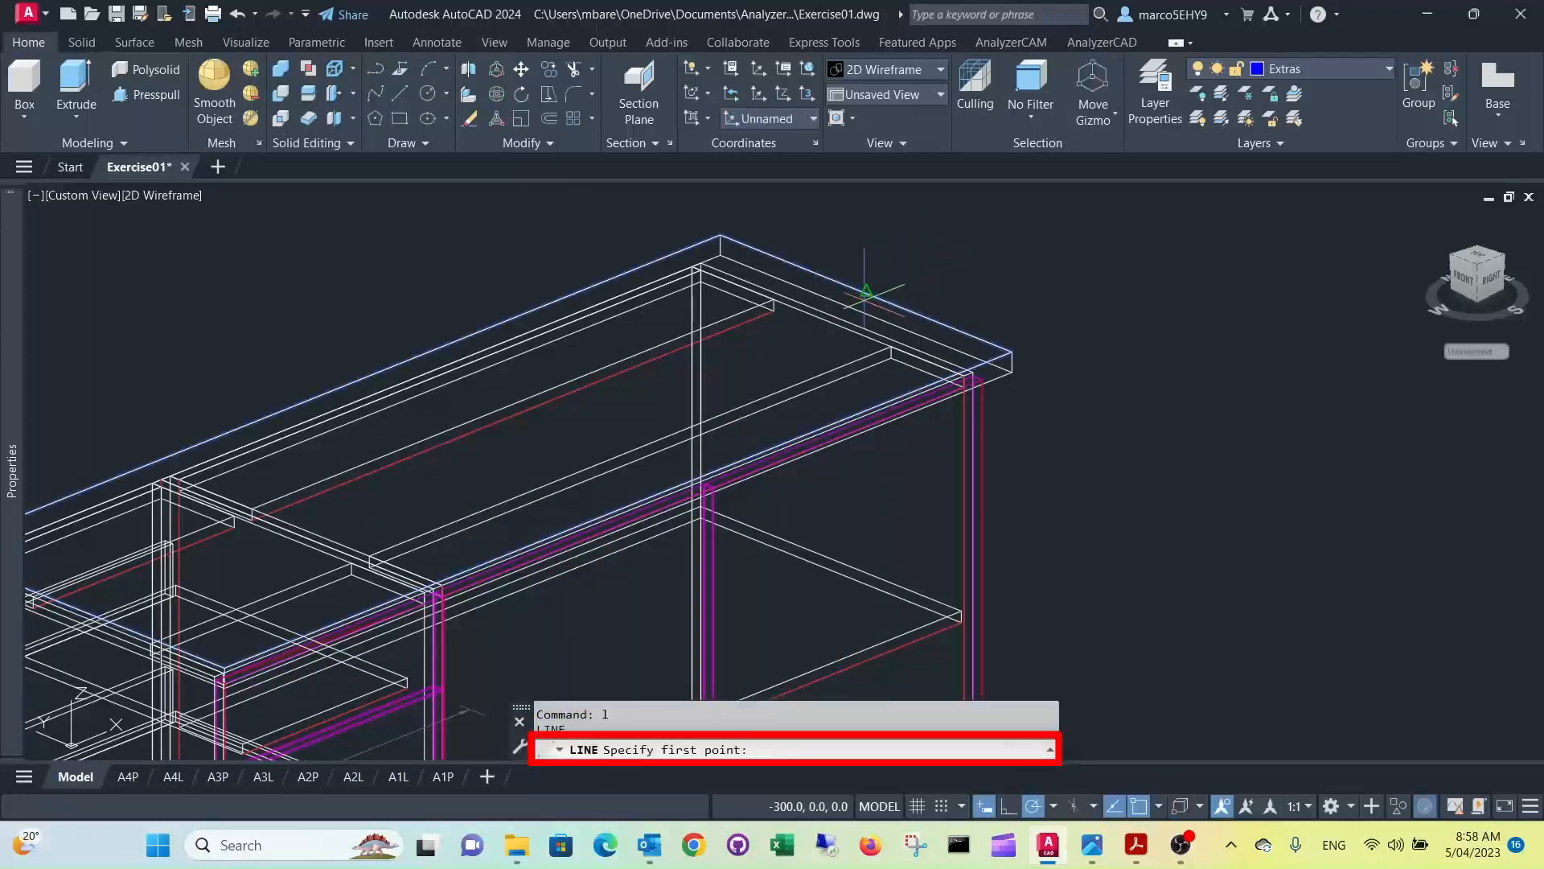
{"action": "left_click", "coordinate": [866, 291]}
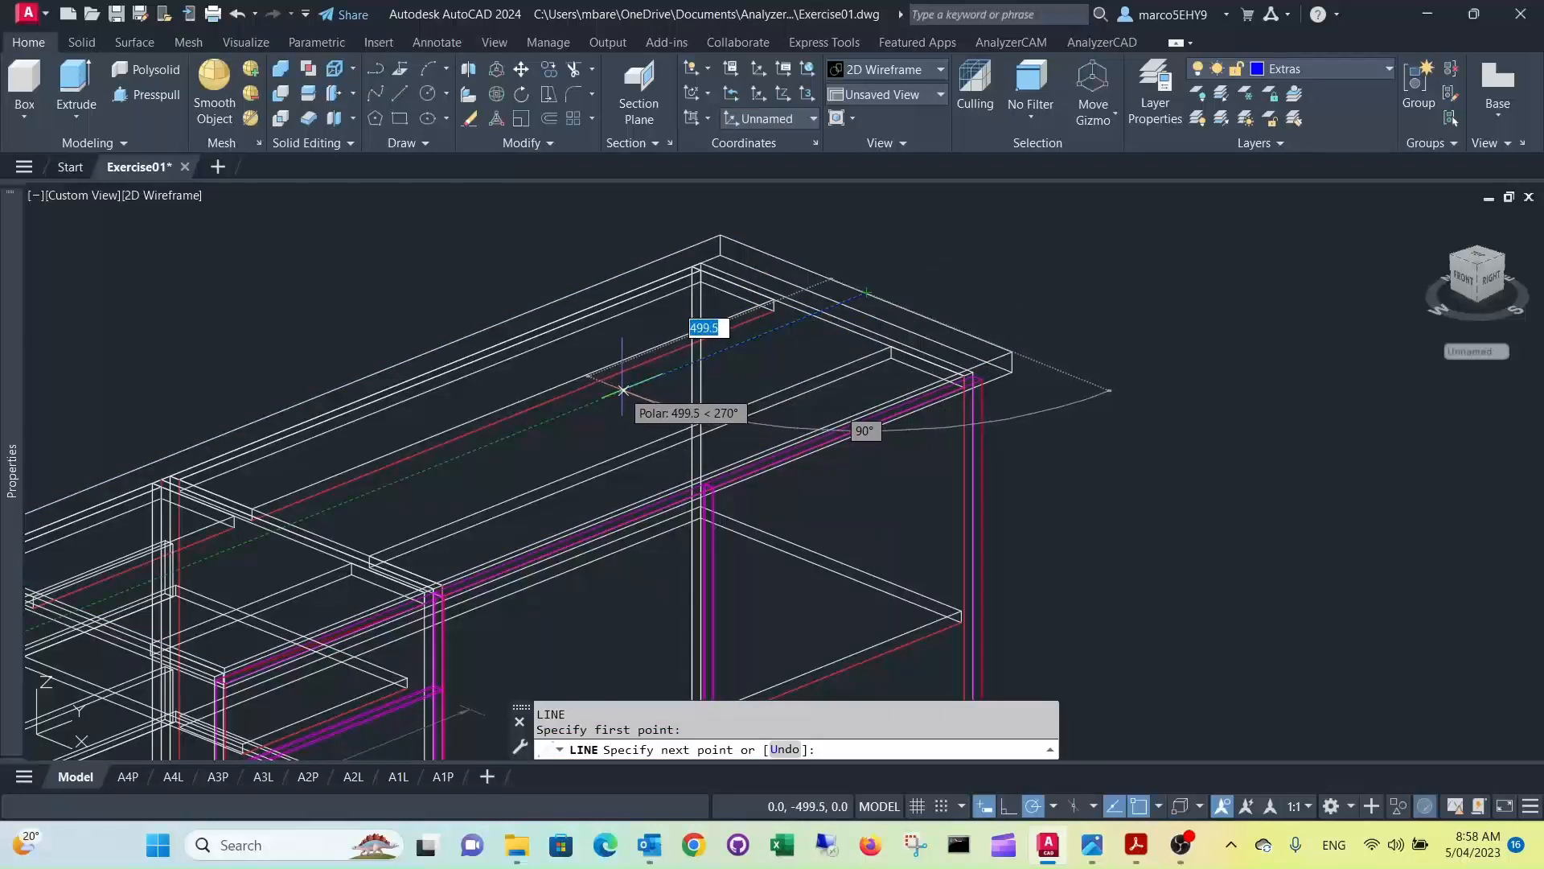
{"action": "type", "text": "600"}
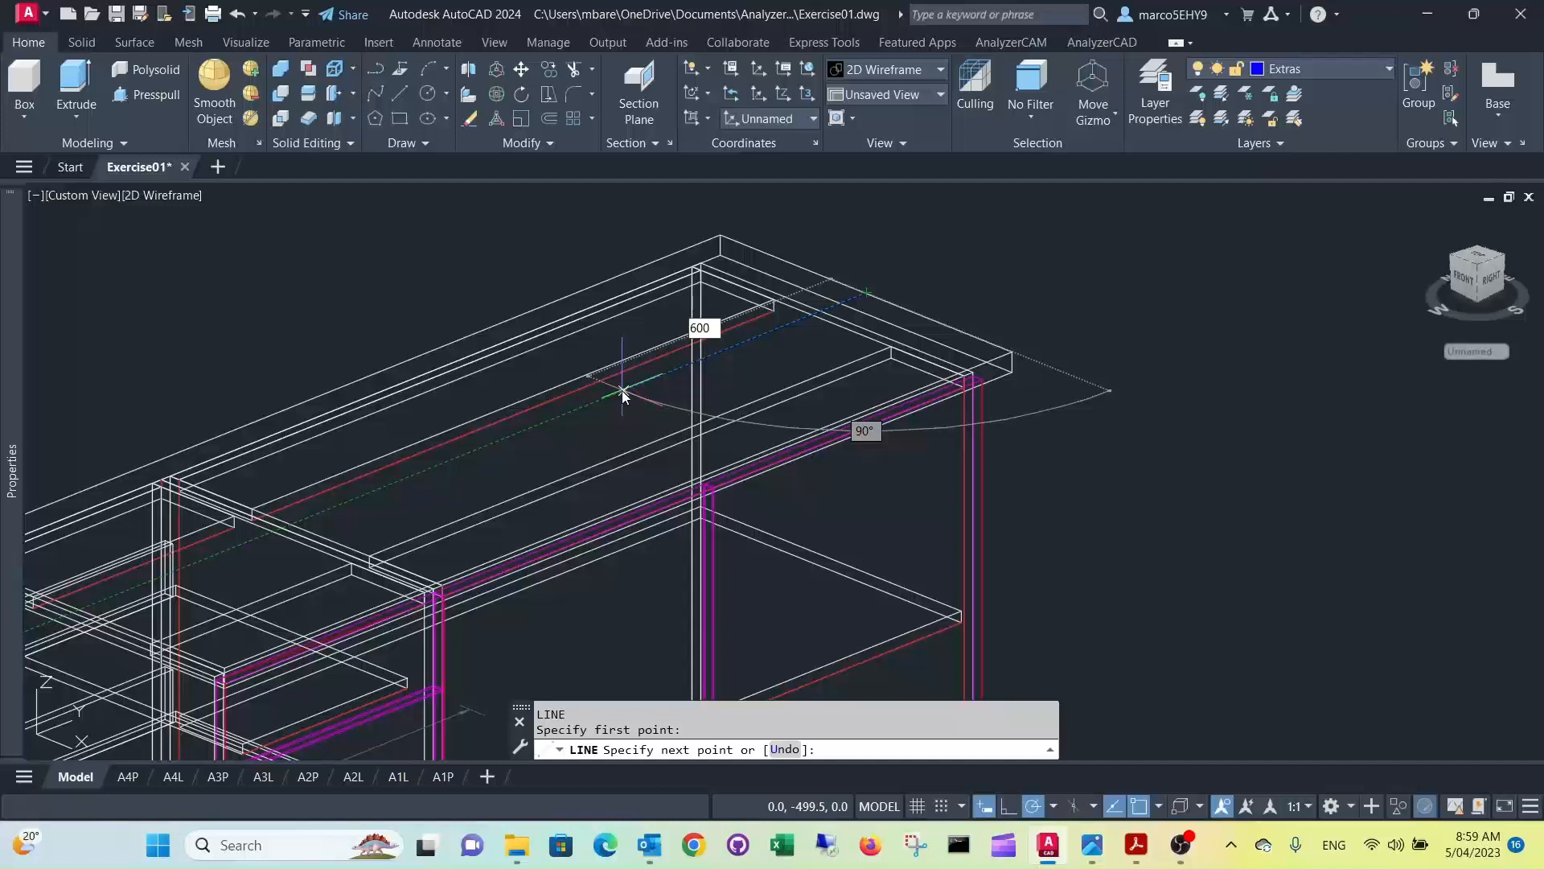
{"action": "key", "text": "Return"}
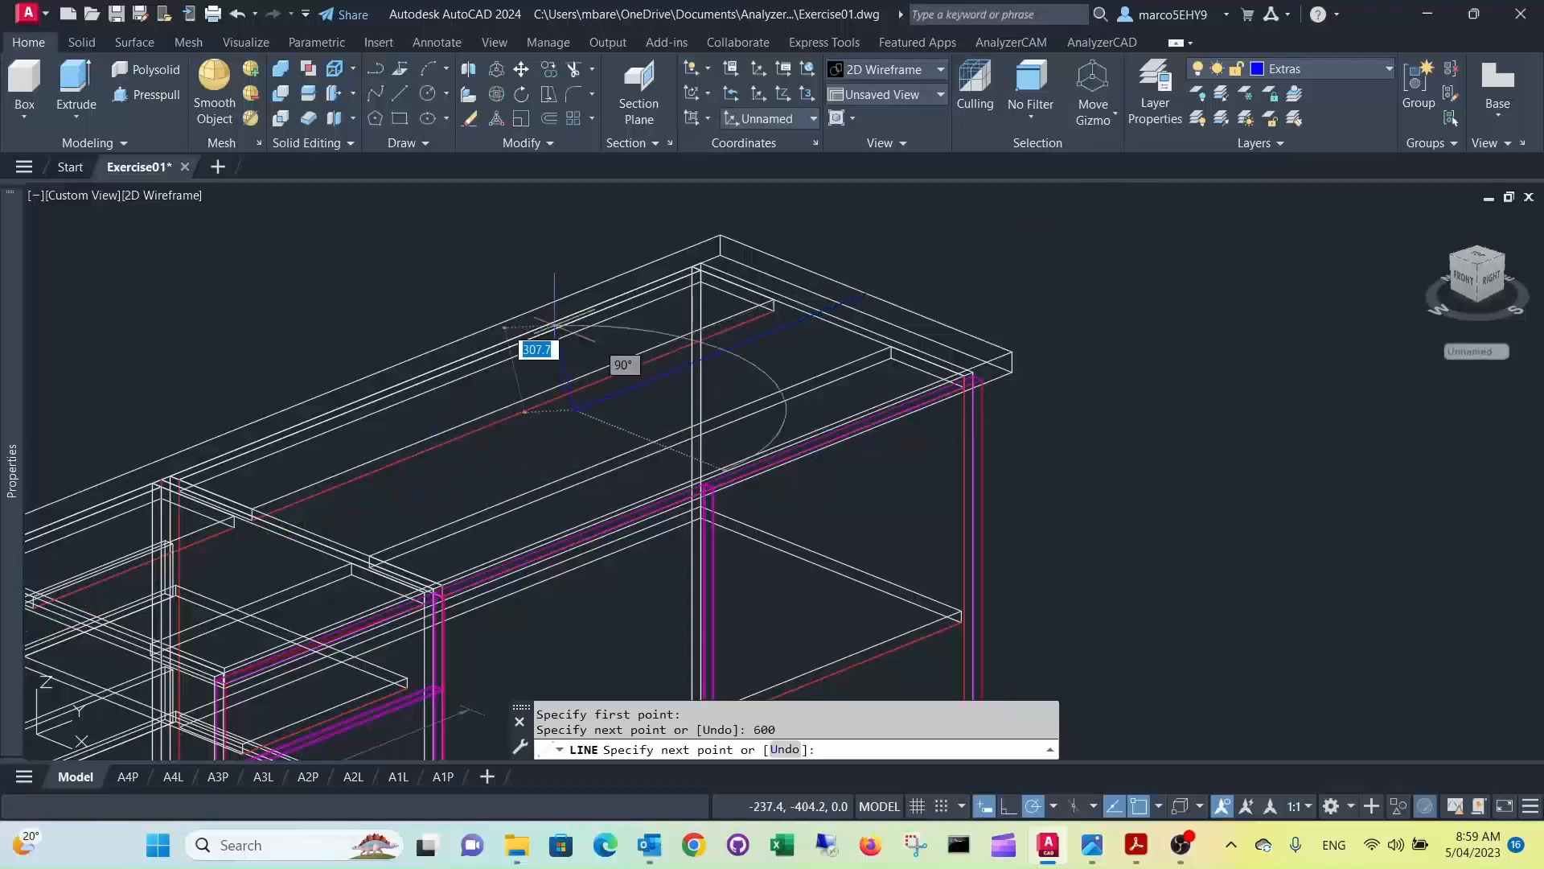
{"action": "key", "text": "Return"}
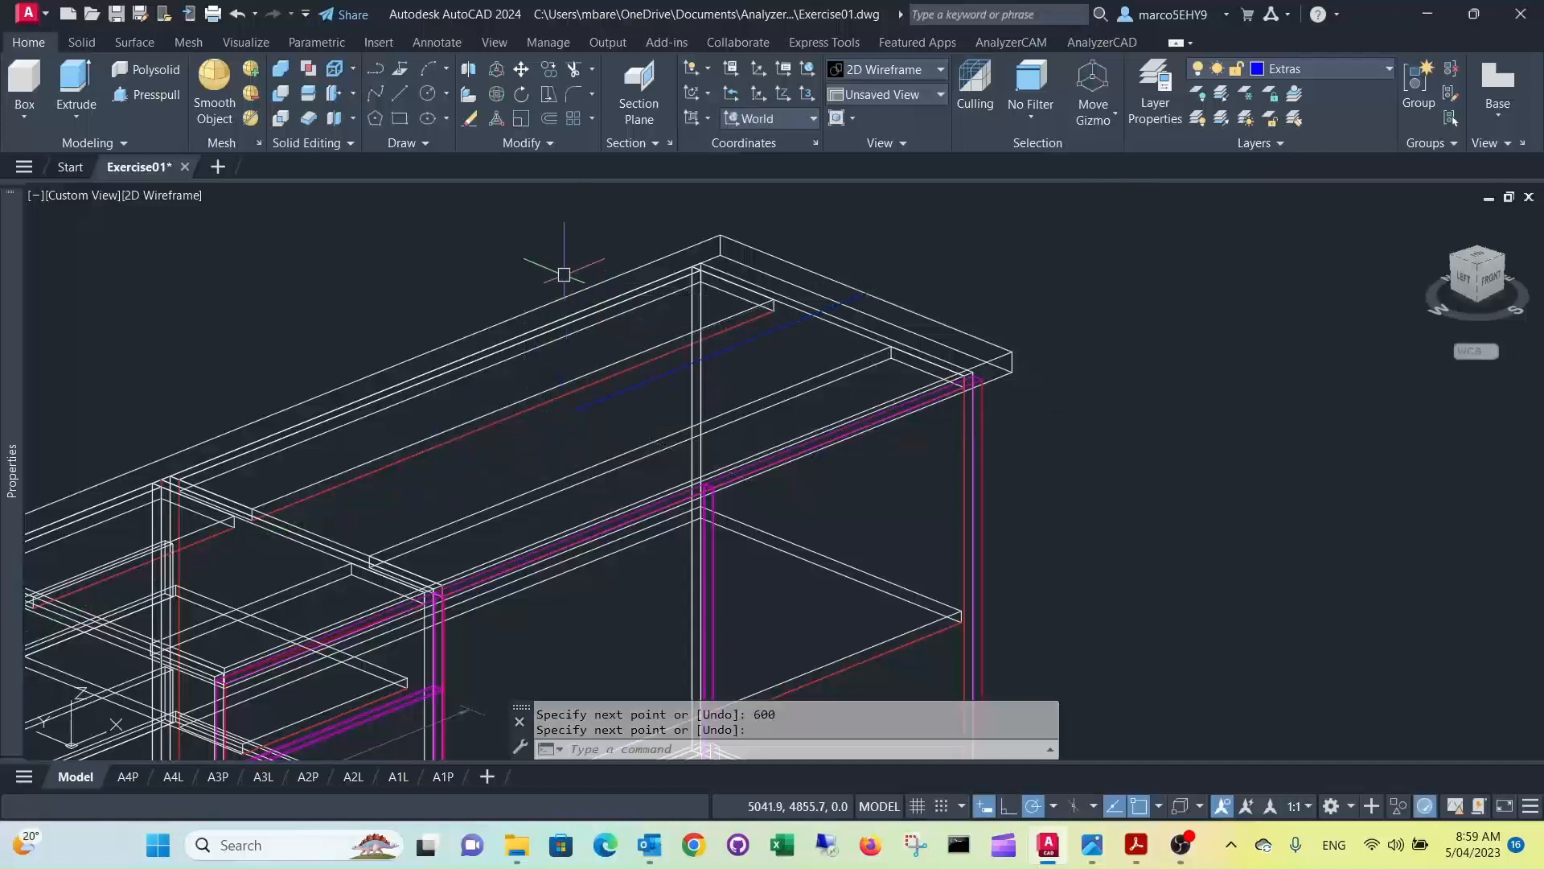
Step: Draw a cylinder of radius 180 centred on the line's inner end, extending about 139 down through the bench top
{"action": "left_click", "coordinate": [24, 119]}
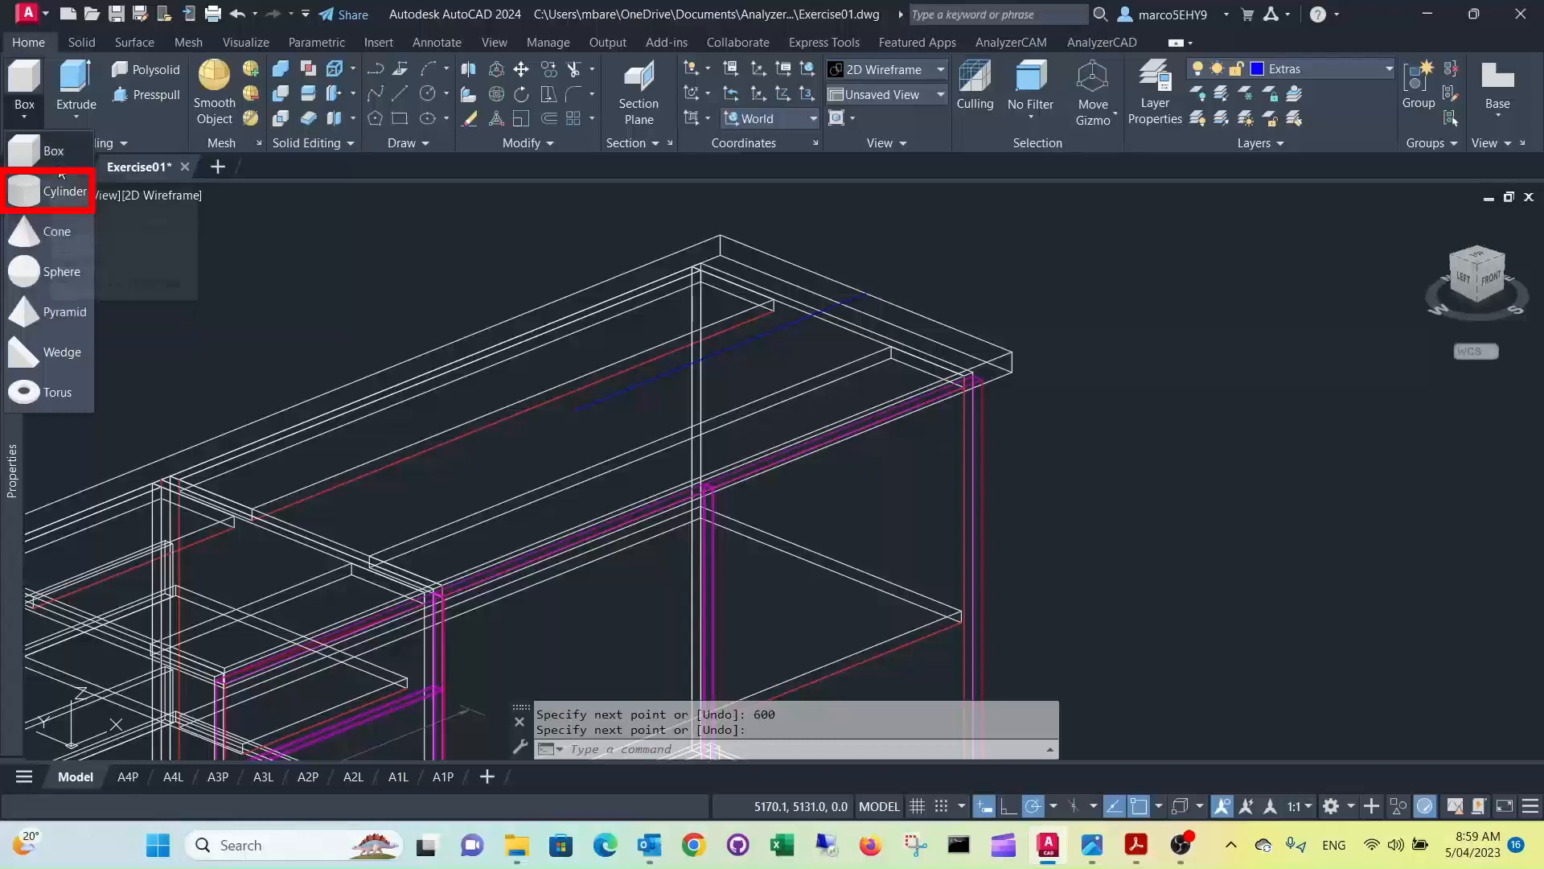
{"action": "left_click", "coordinate": [24, 191]}
{"action": "scroll", "coordinate": [565, 451], "scroll_direction": "up", "scroll_amount": 2}
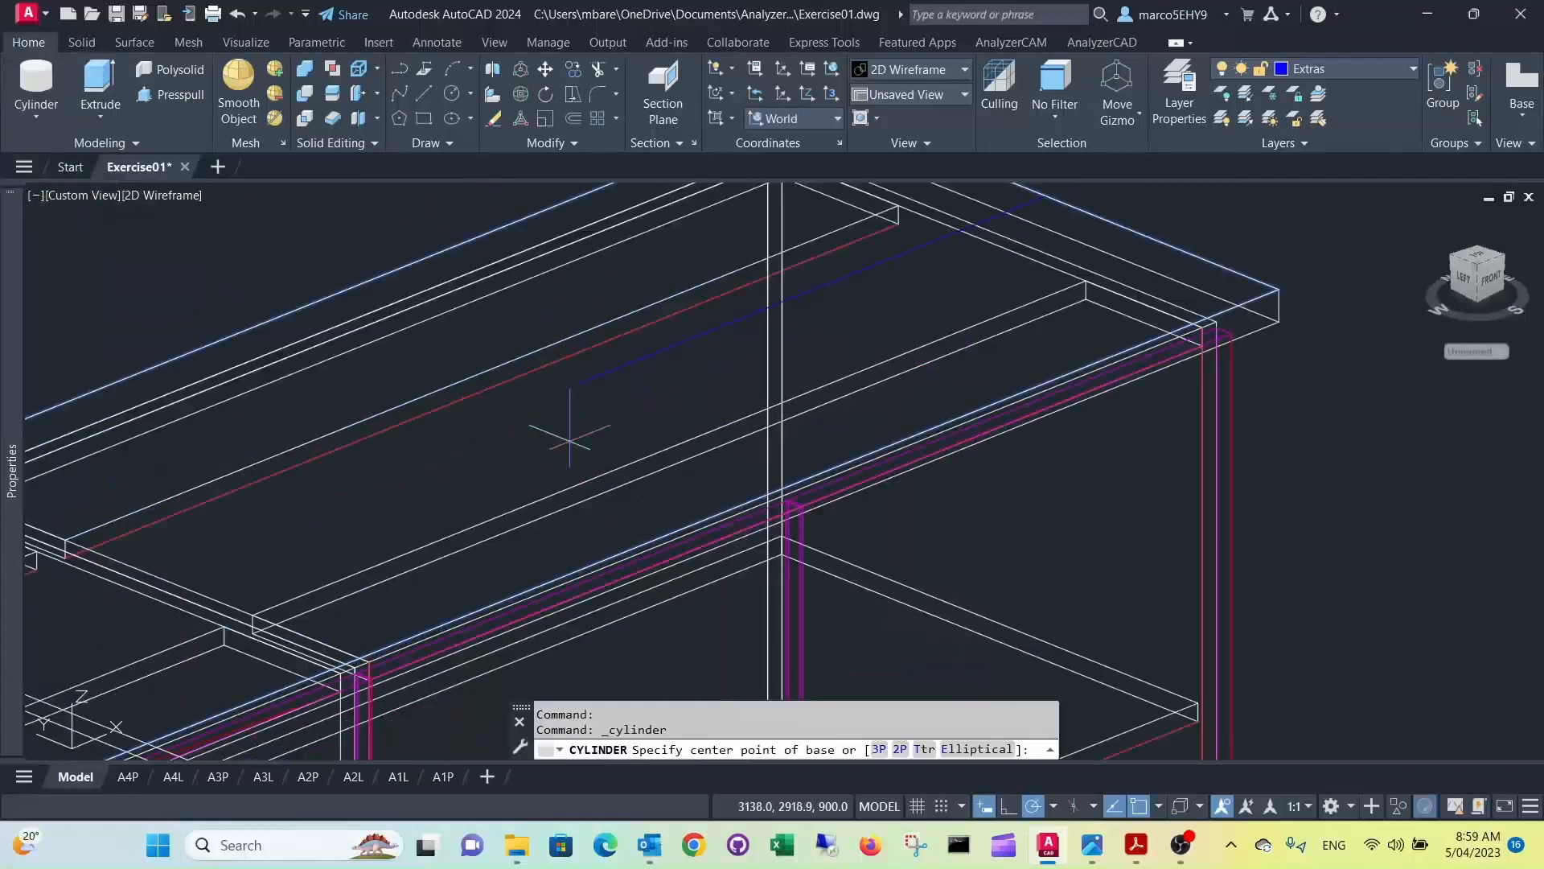
{"action": "left_click", "coordinate": [580, 382]}
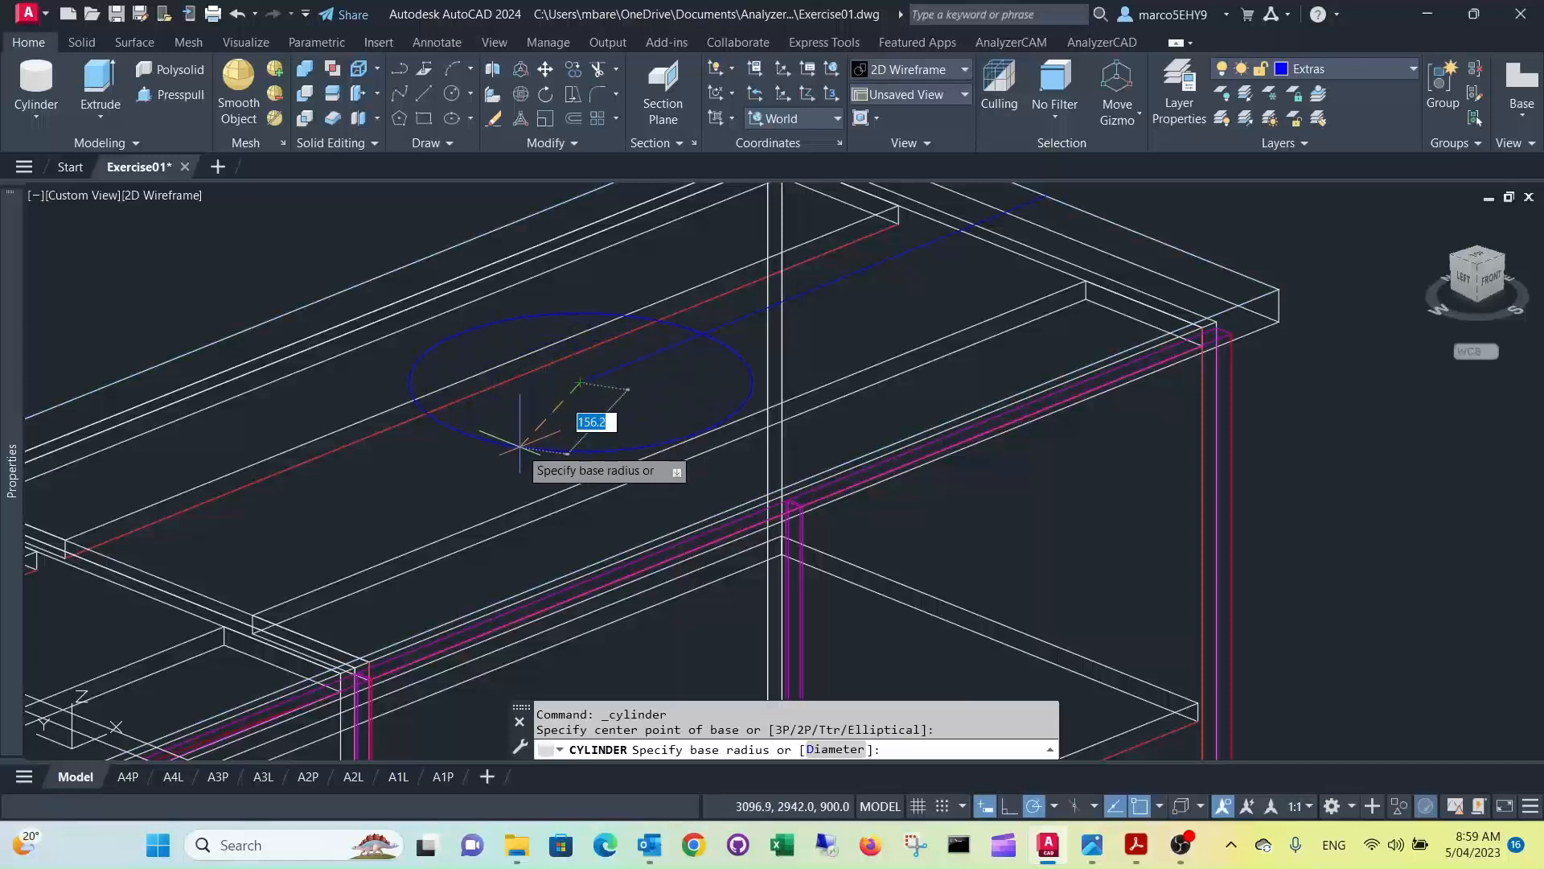
{"action": "type", "text": "180"}
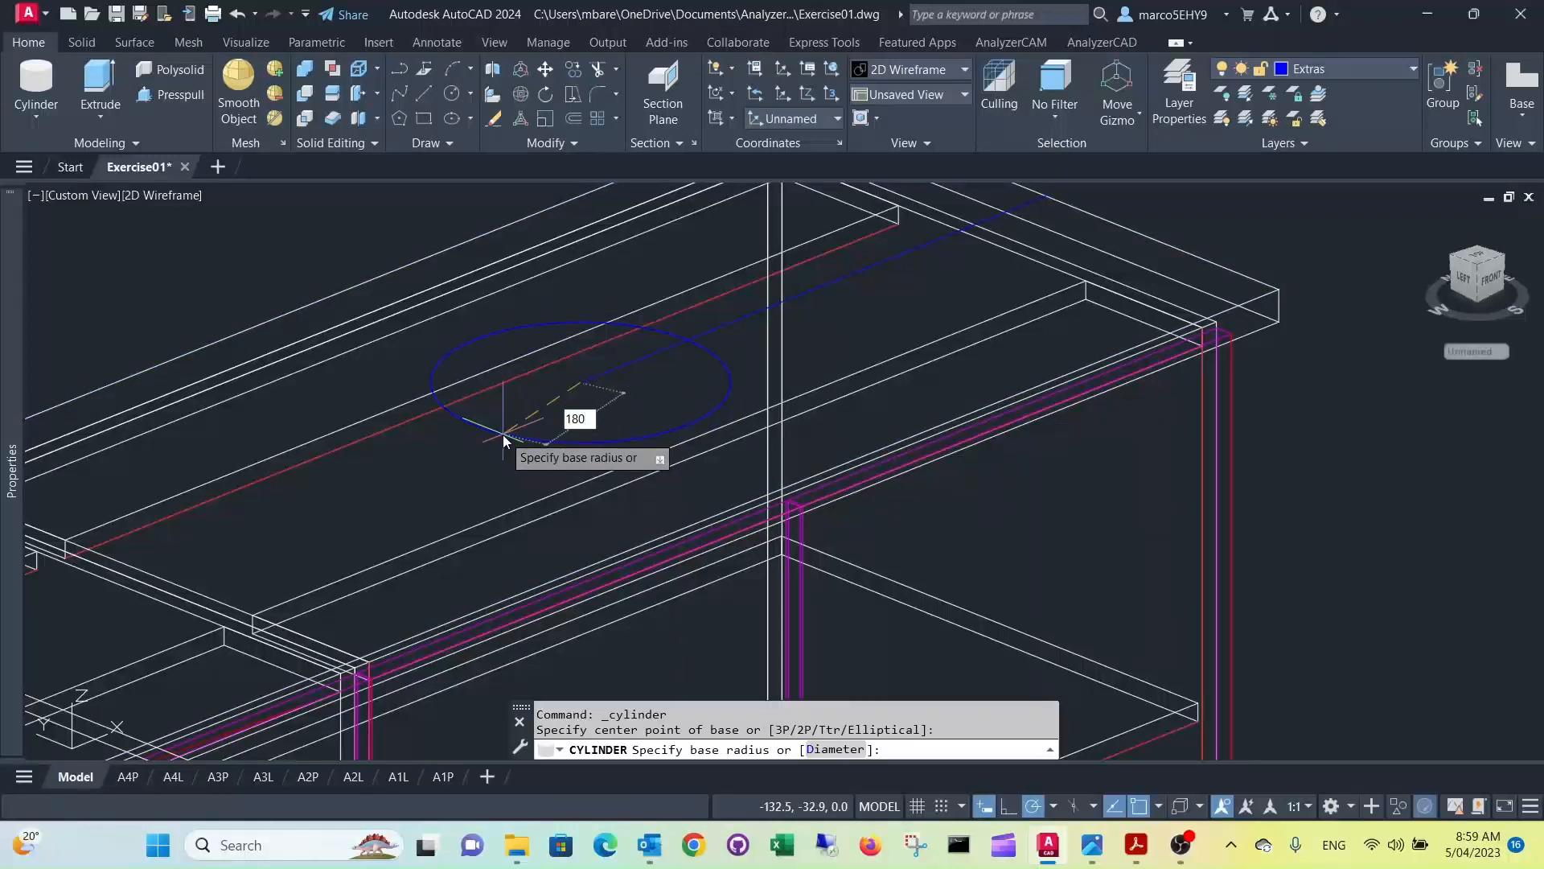
{"action": "key", "text": "Return"}
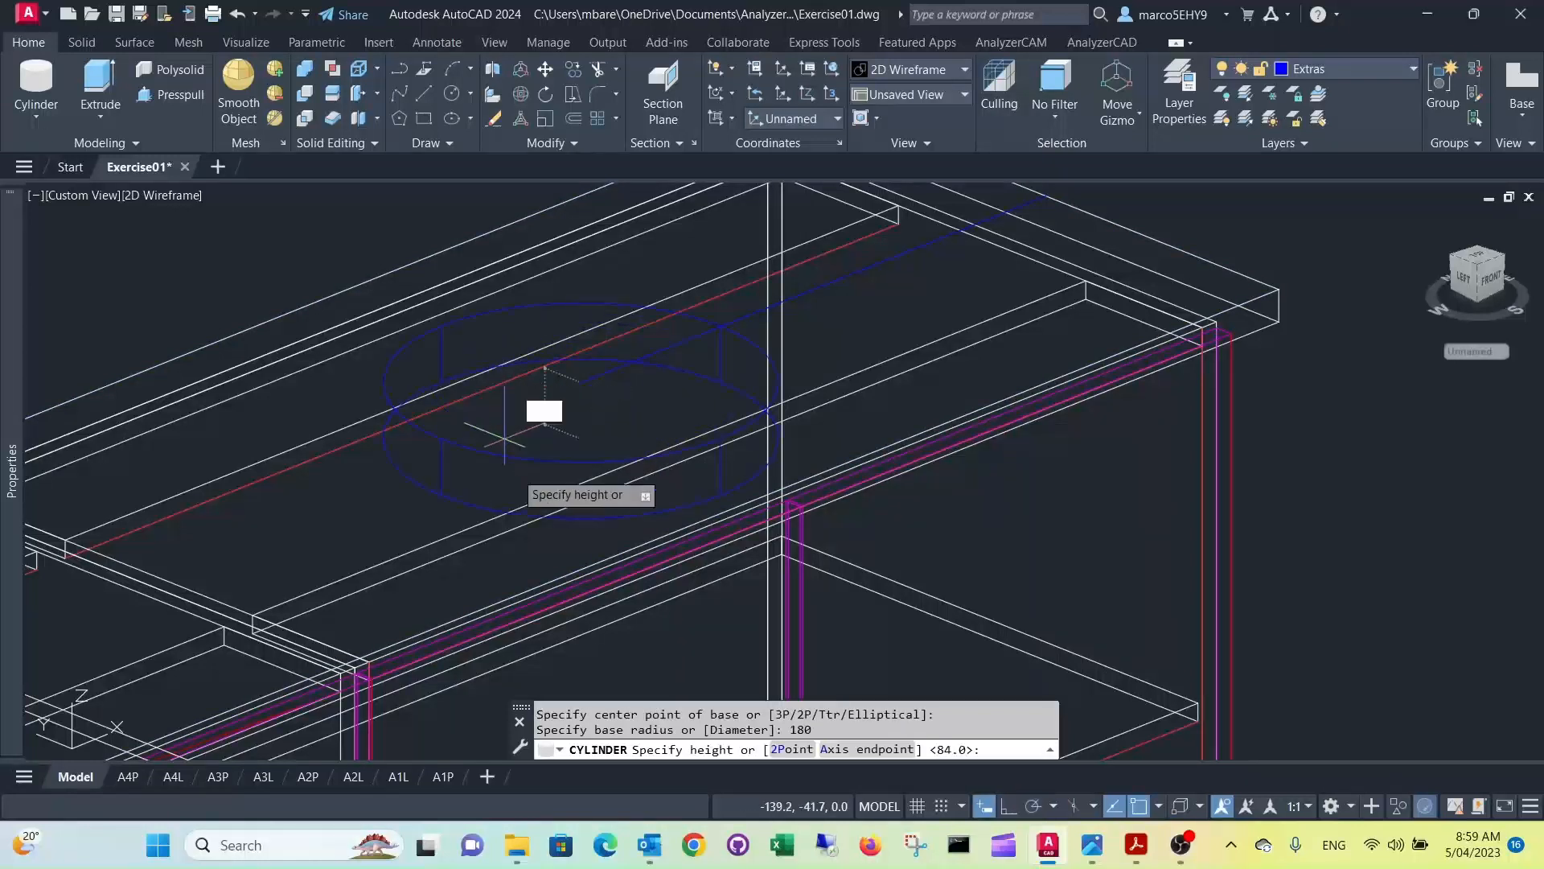
{"action": "left_click", "coordinate": [504, 533]}
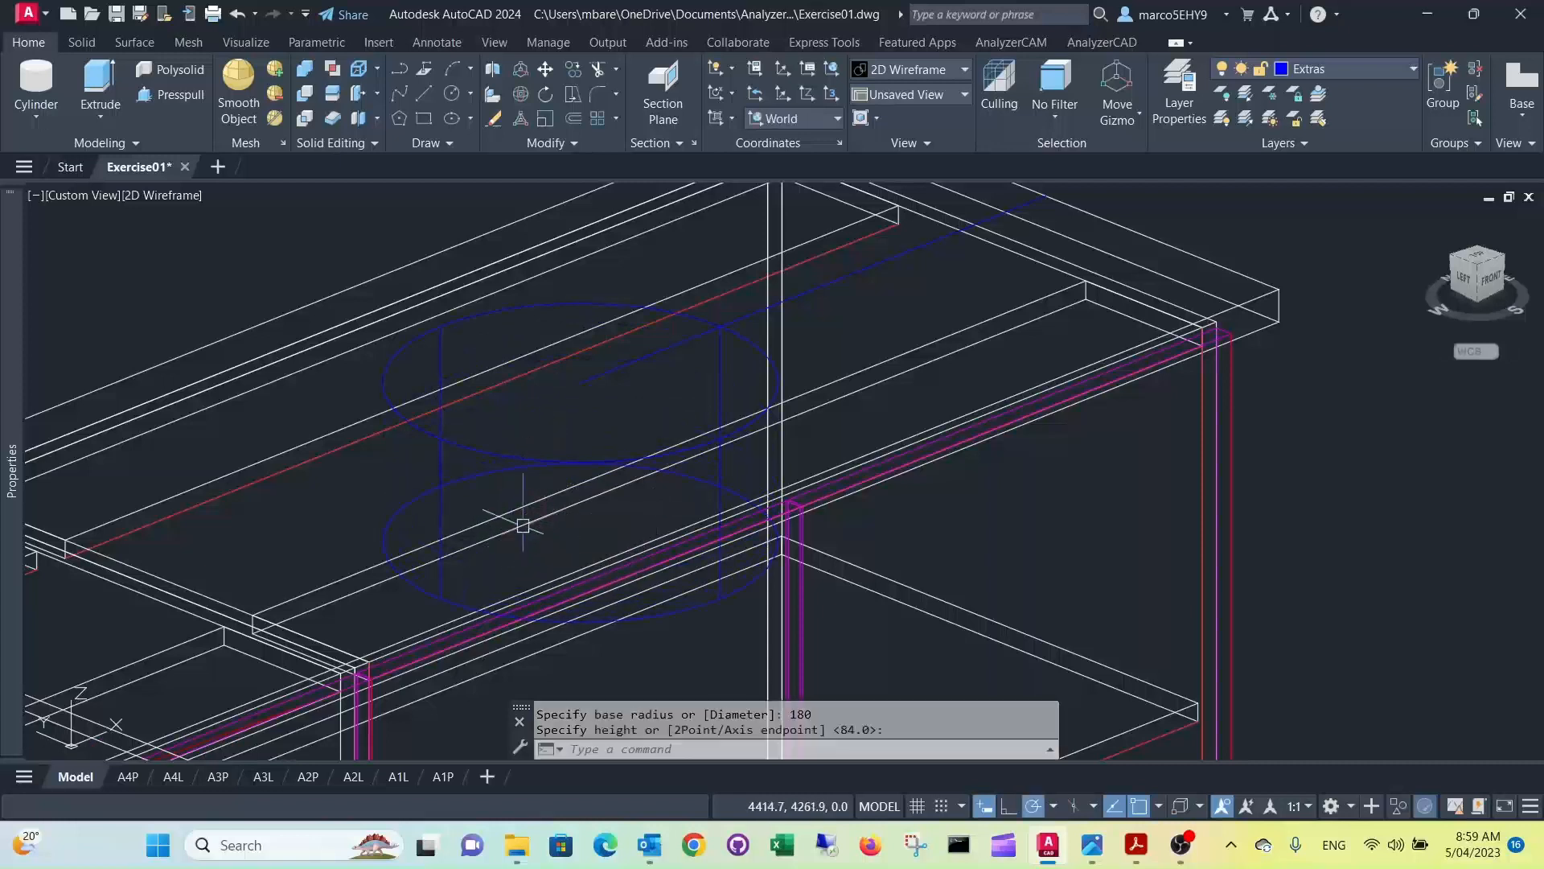
Step: Preview the cylinder in the bench top with the Conceptual visual style, and return to 2D Wireframe
{"action": "scroll", "coordinate": [535, 317], "scroll_direction": "down", "scroll_amount": 3}
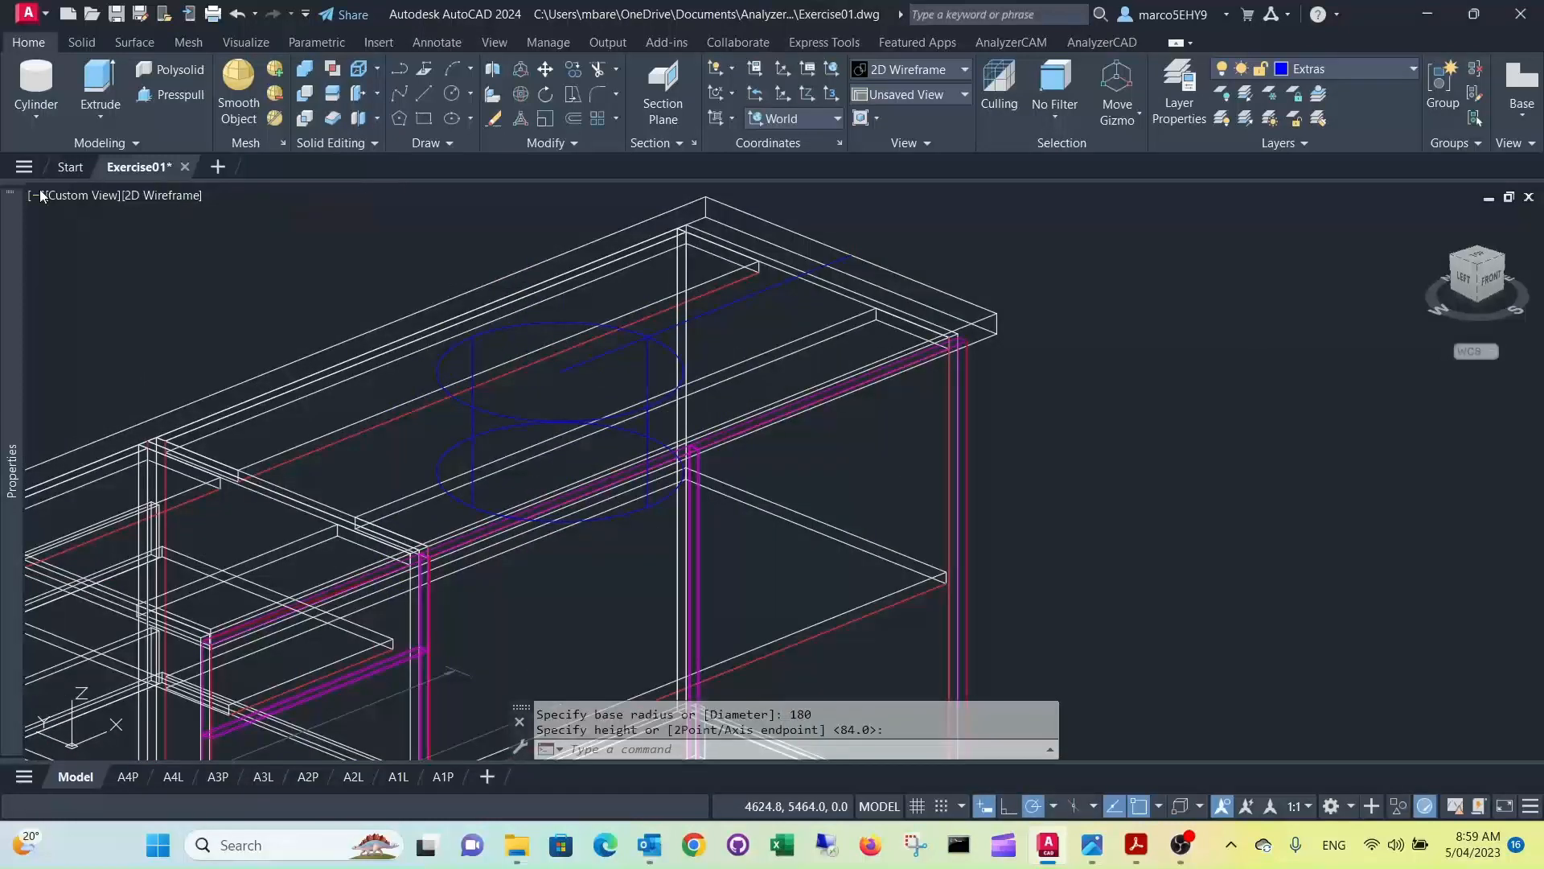
{"action": "left_click", "coordinate": [166, 195]}
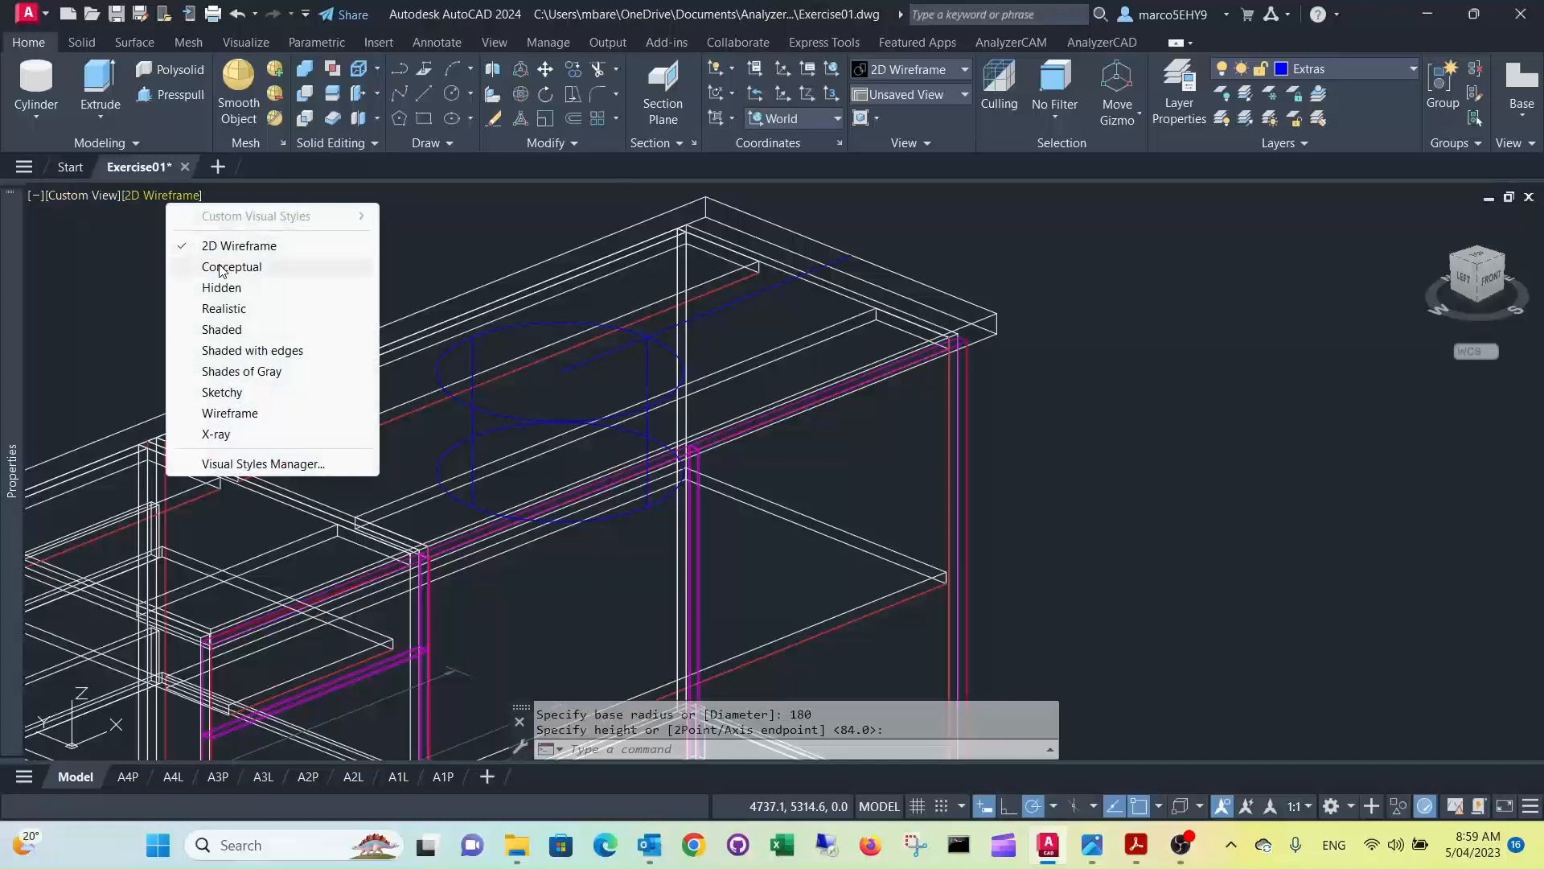
{"action": "left_click", "coordinate": [221, 266]}
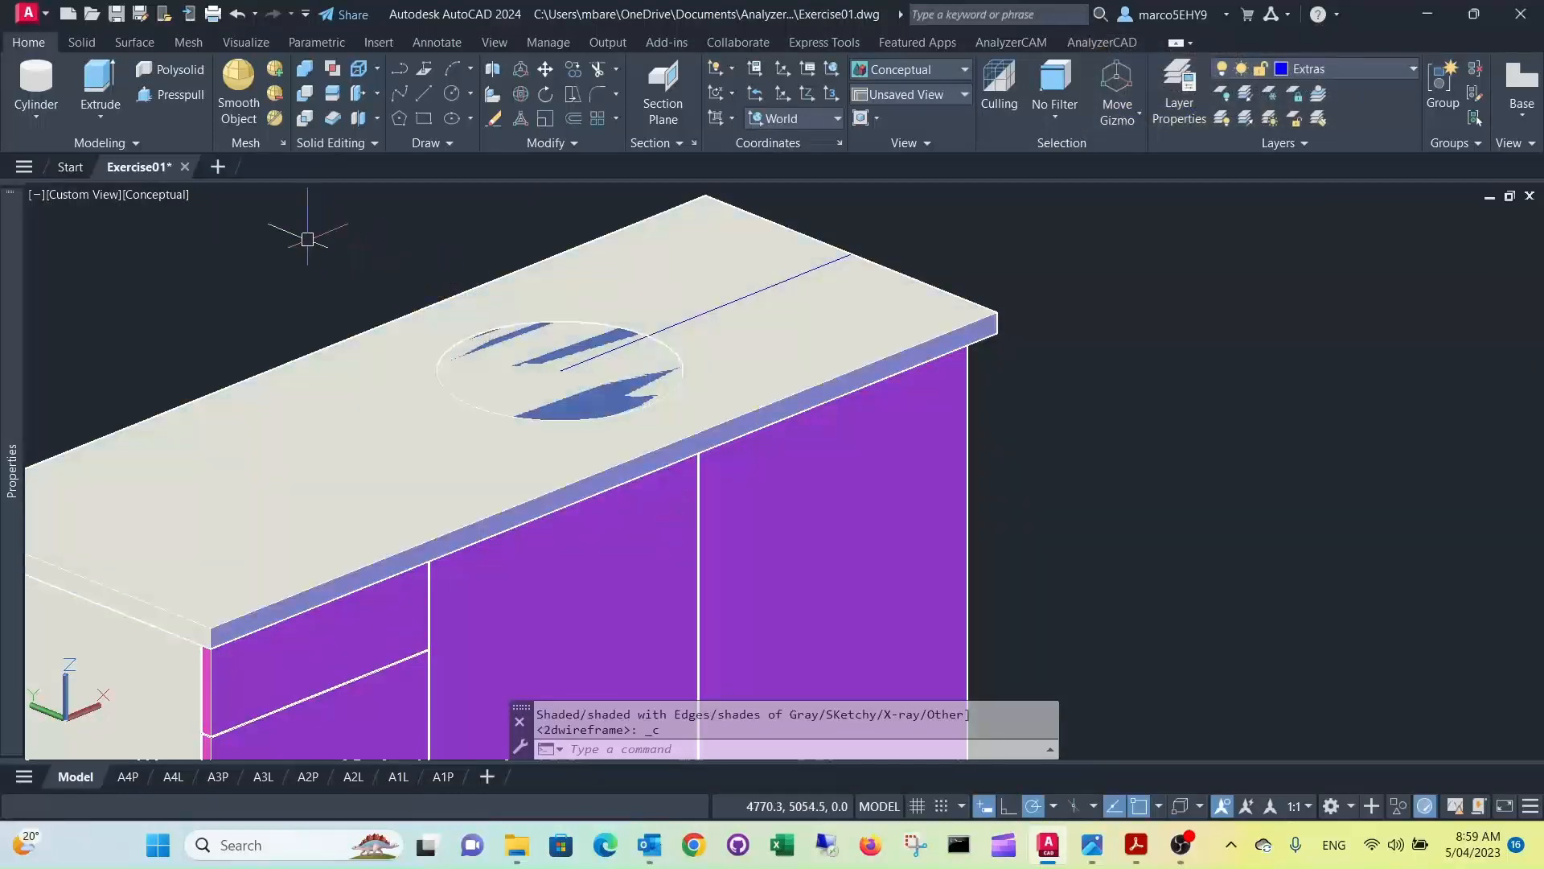
{"action": "left_click", "coordinate": [146, 197]}
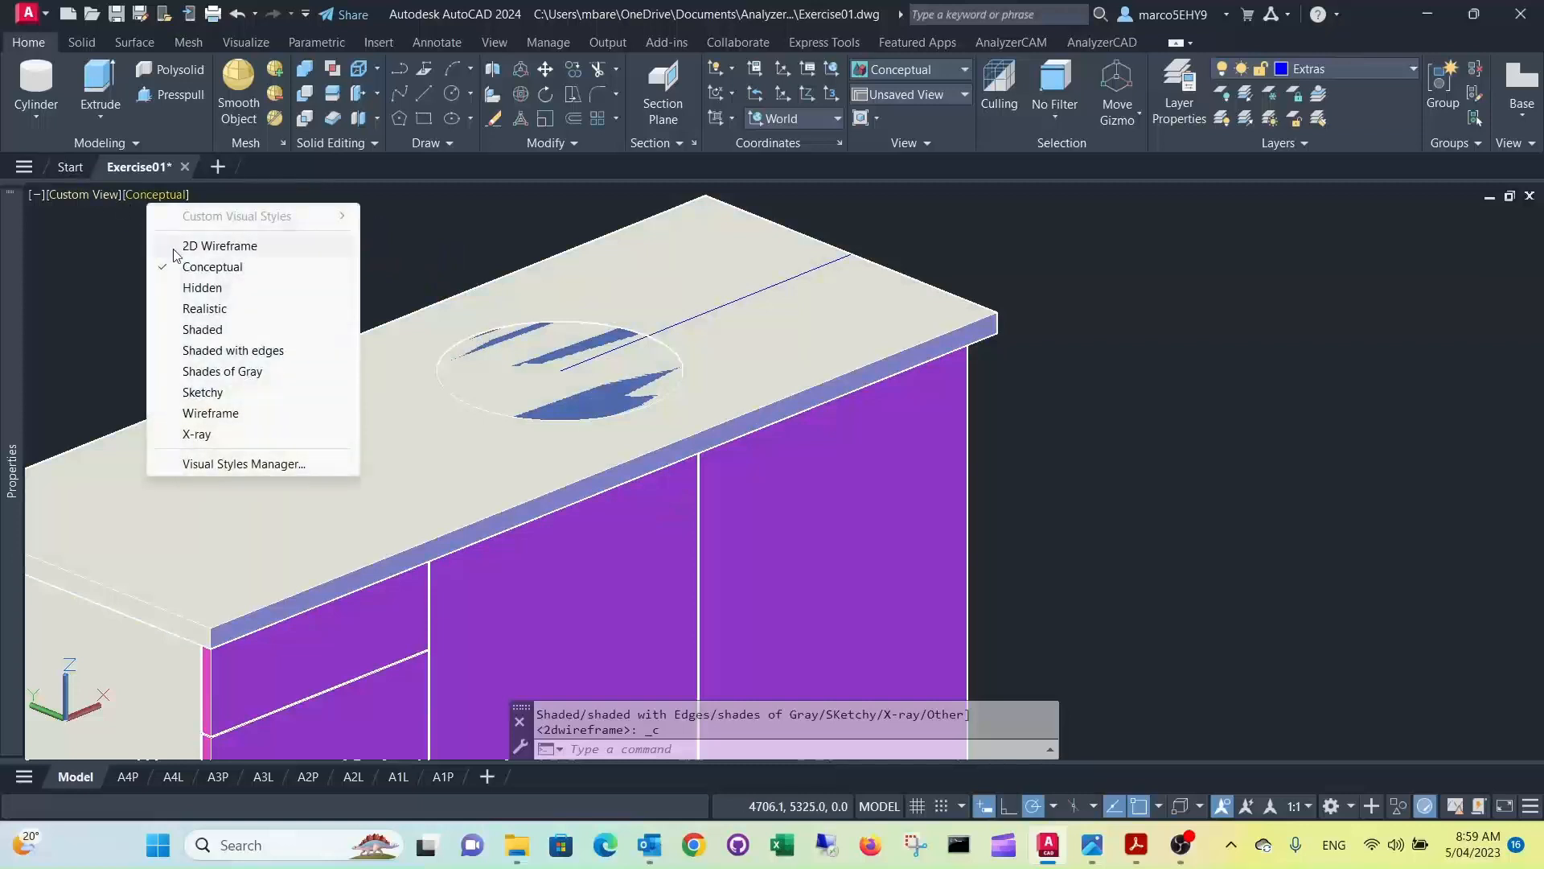
{"action": "left_click", "coordinate": [214, 247]}
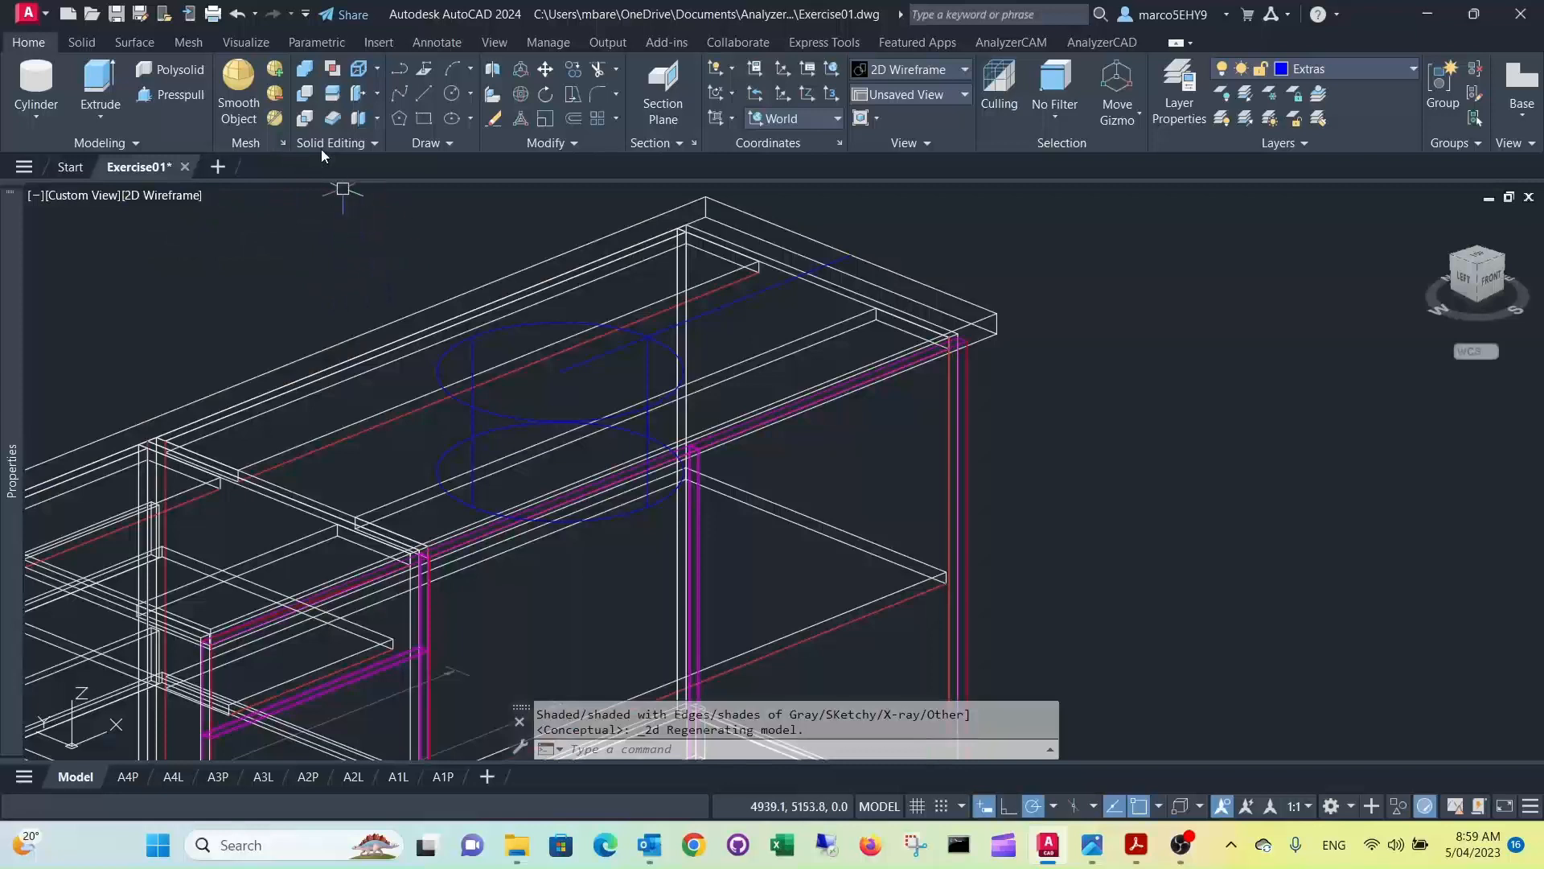
Step: Subtract the cylinder from the bench top to cut a round hole
{"action": "left_click", "coordinate": [303, 95]}
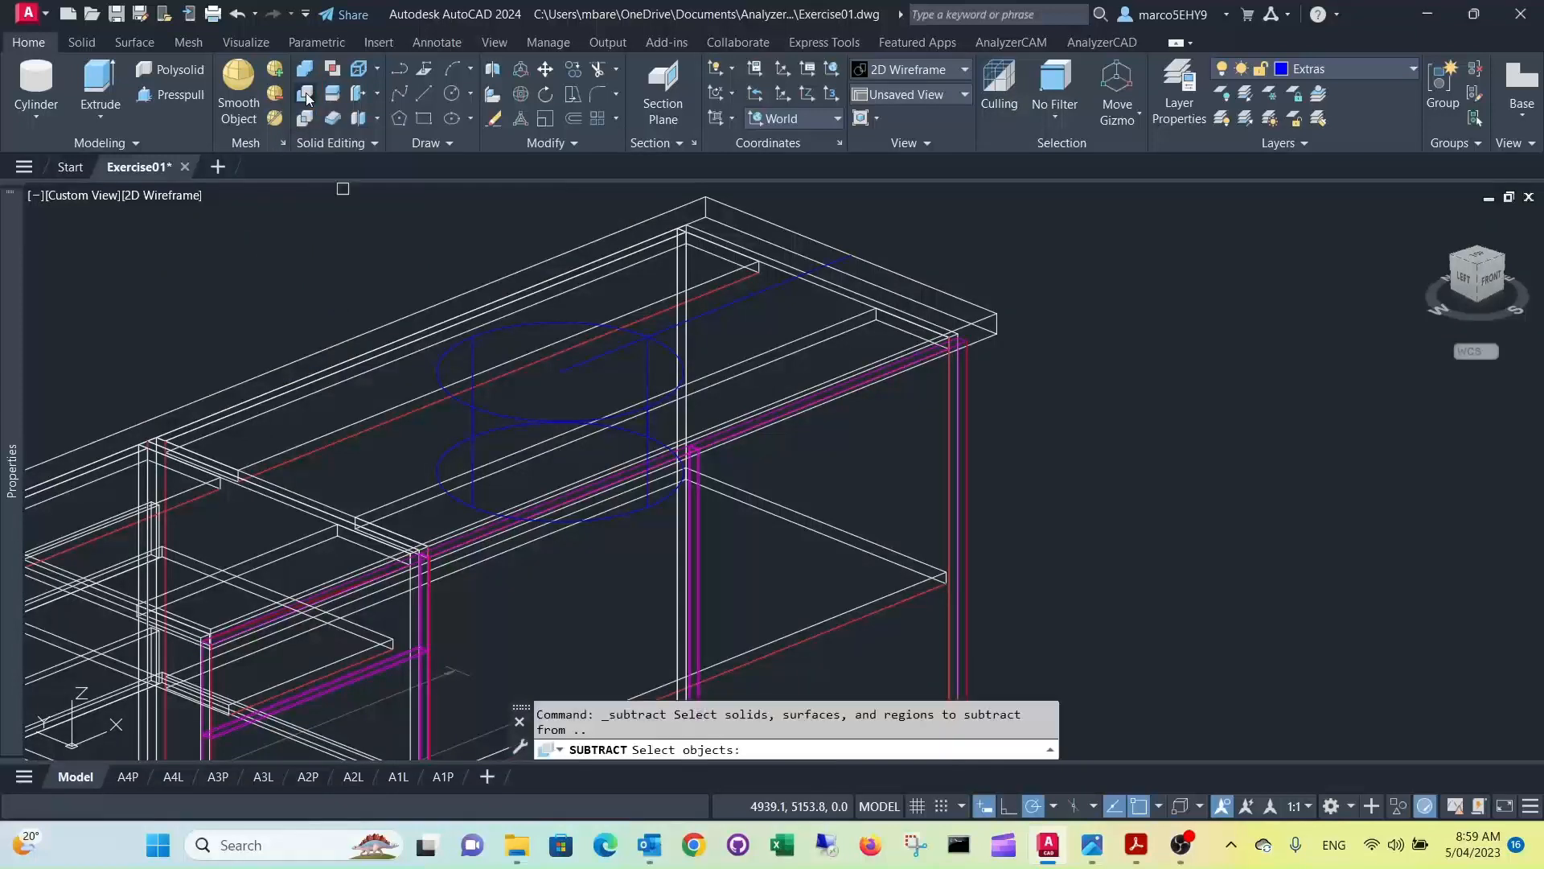
{"action": "left_click", "coordinate": [461, 296]}
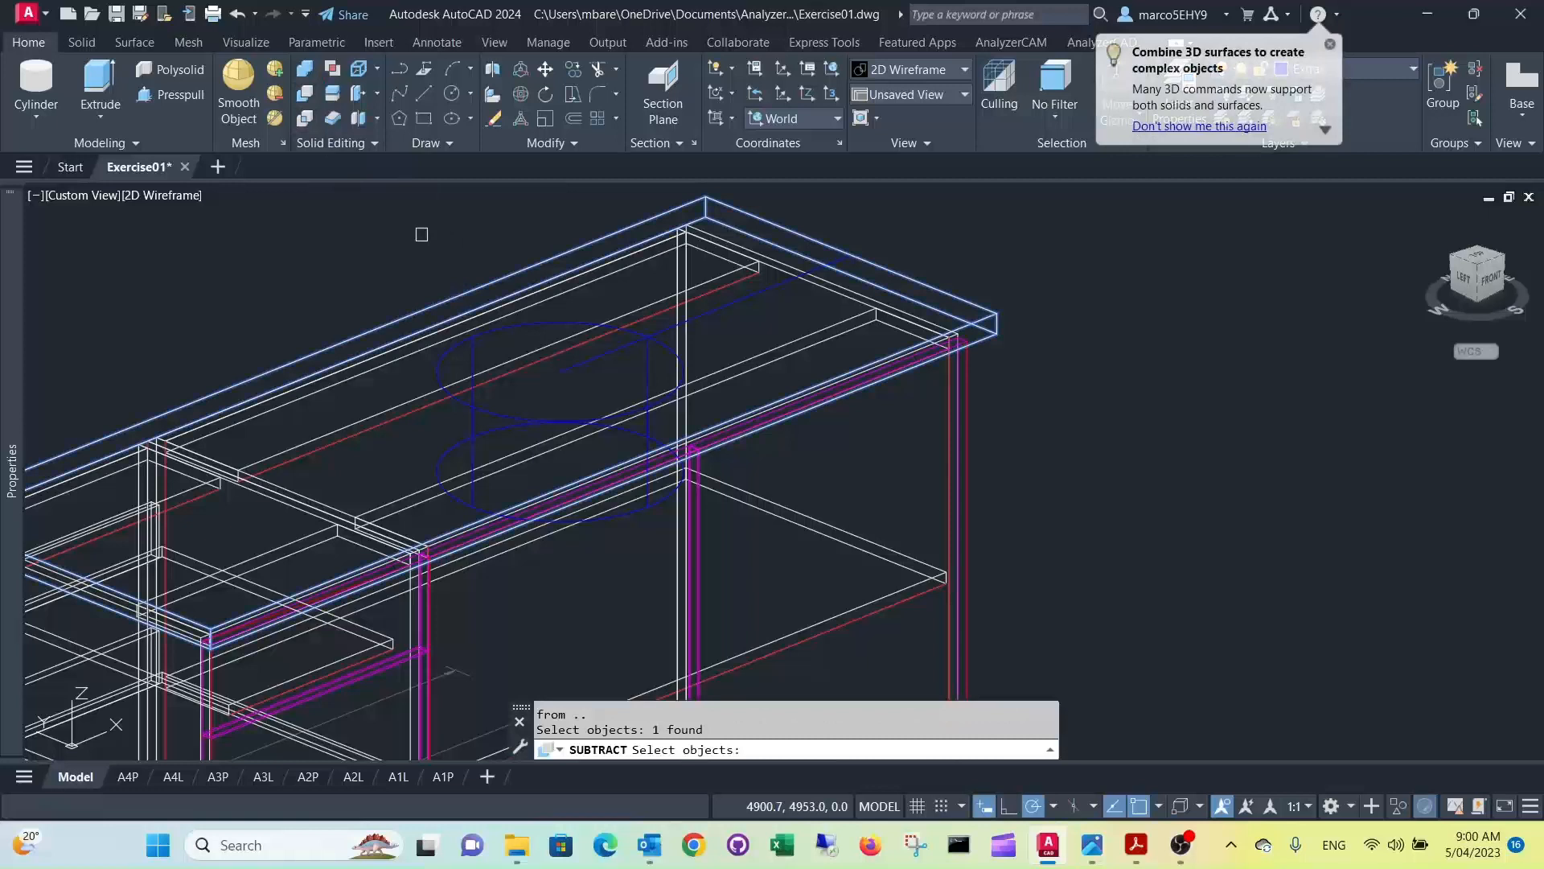
{"action": "key", "text": "Return"}
{"action": "left_click", "coordinate": [490, 405]}
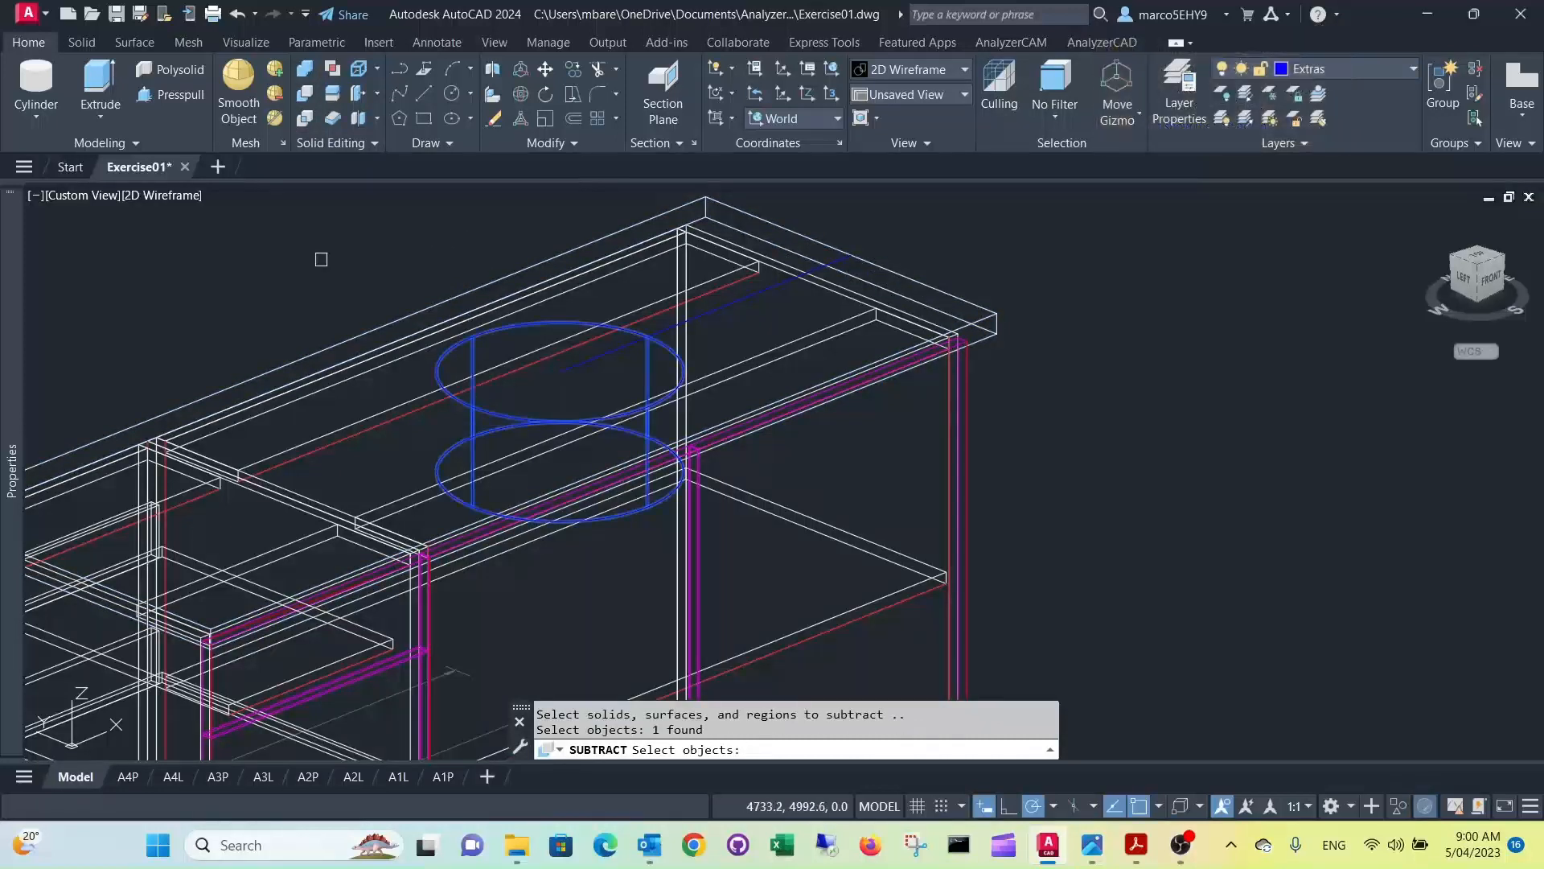
{"action": "key", "text": "Return"}
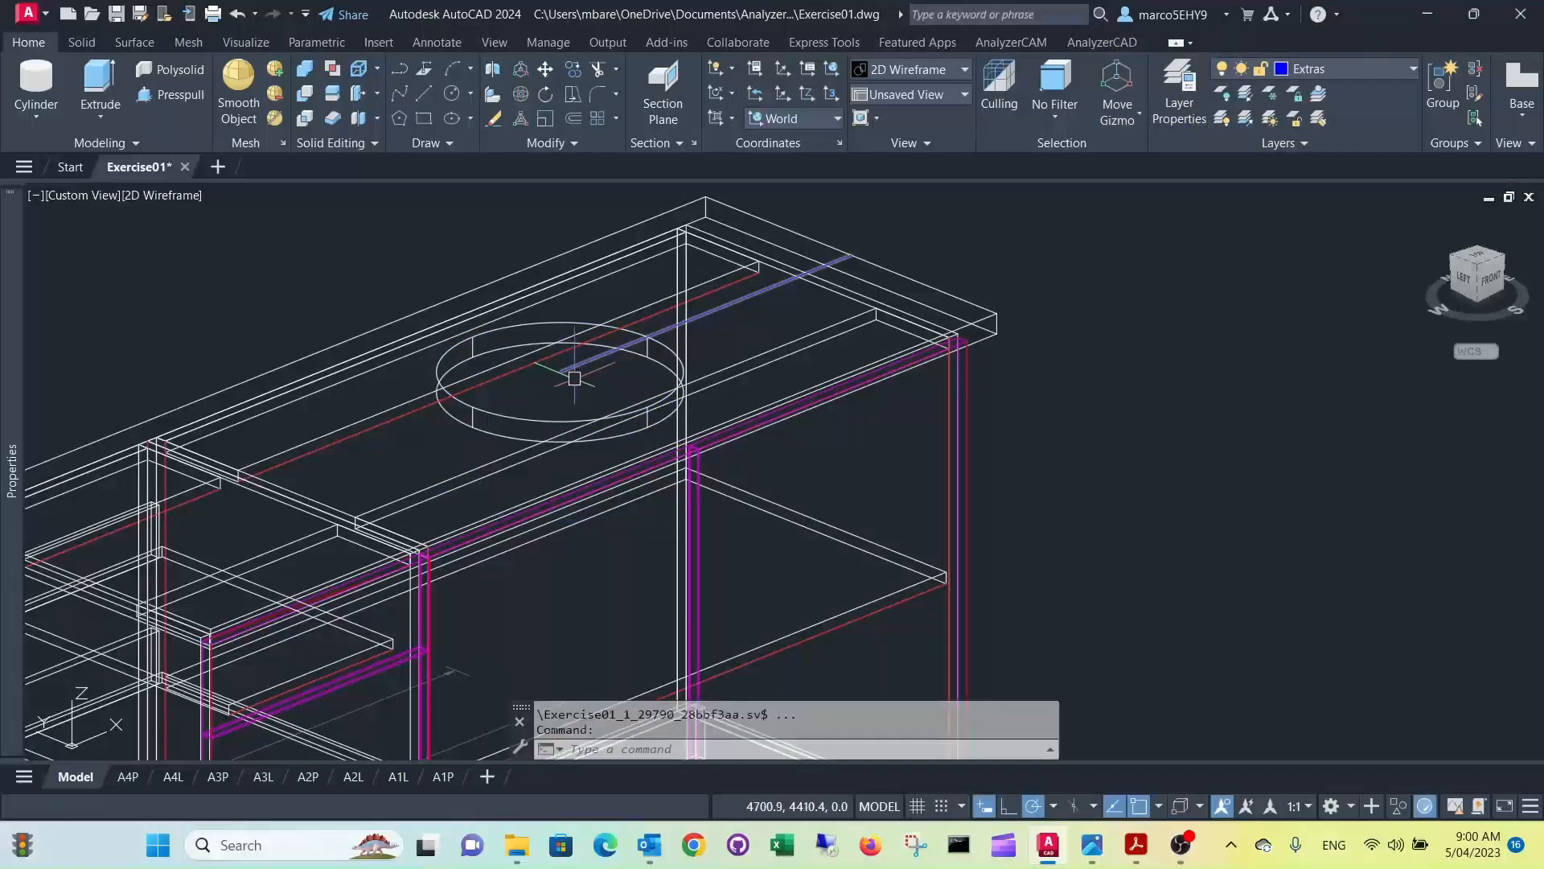
Step: Inspect the round cut-out in the Conceptual visual style from a slightly higher angle, and switch back to 2D Wireframe
{"action": "left_click", "coordinate": [166, 197]}
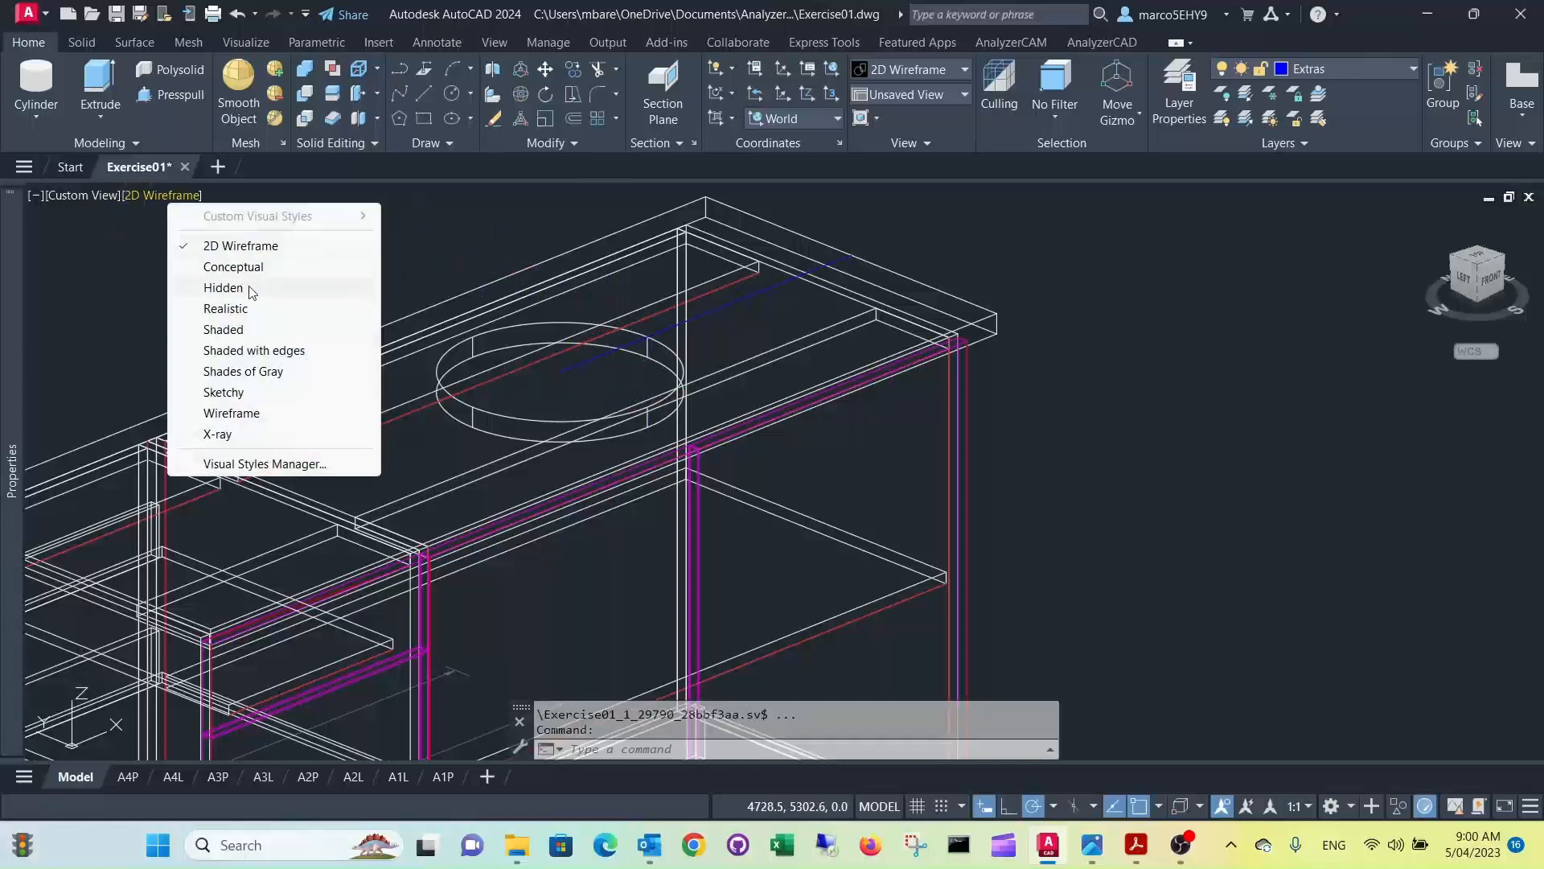
{"action": "left_click", "coordinate": [235, 266]}
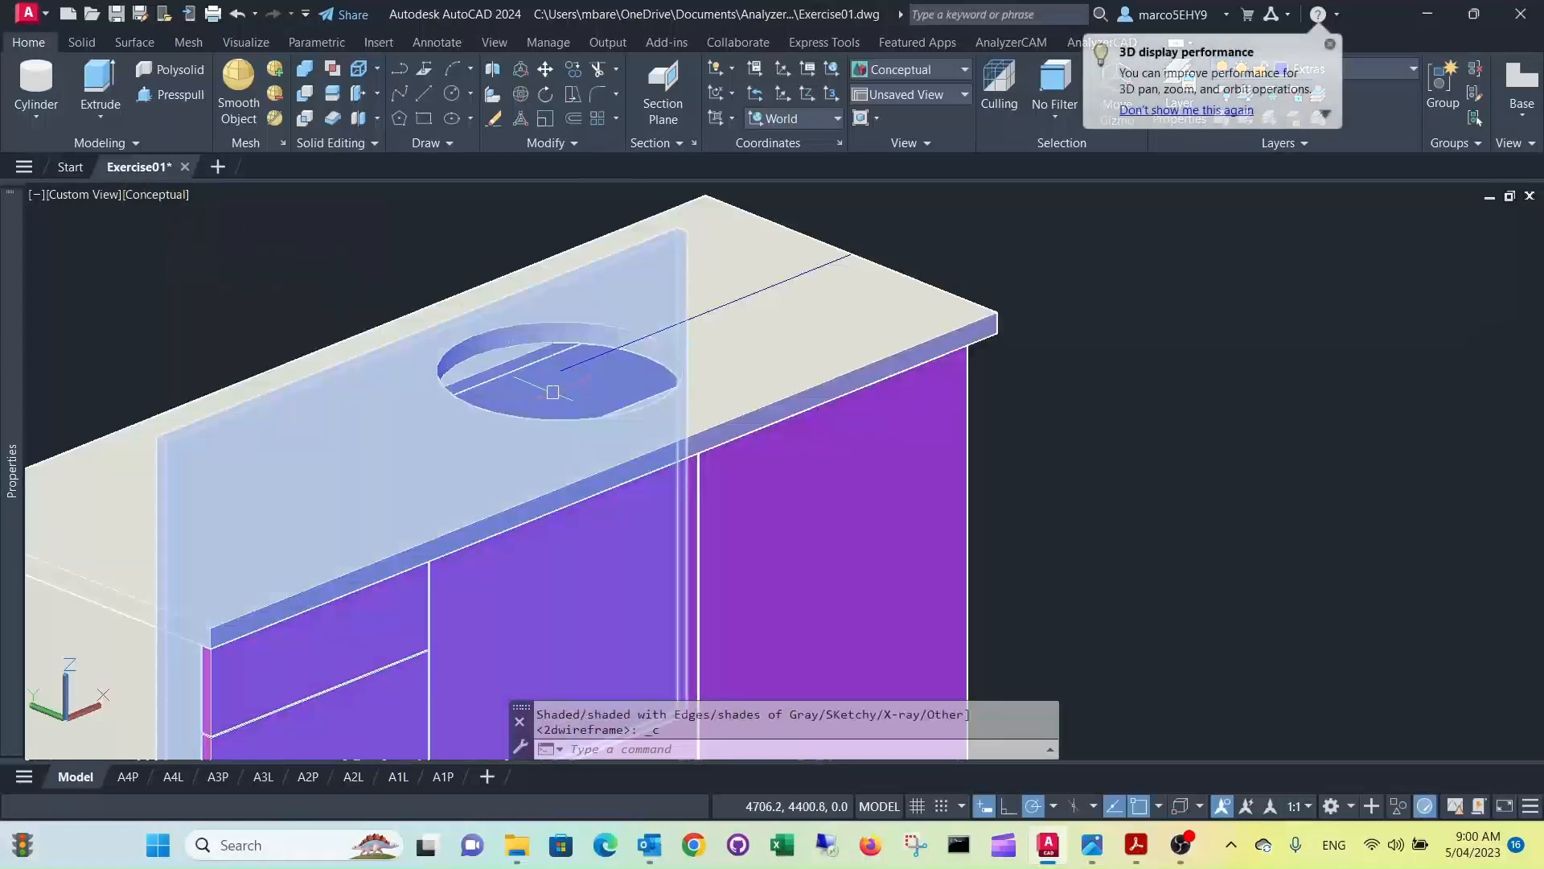
{"action": "mouse_move", "coordinate": [577, 348]}
{"action": "middle_mouse_down", "text": "shift"}
{"action": "mouse_move", "coordinate": [625, 378]}
{"action": "mouse_move", "coordinate": [573, 359]}
{"action": "middle_mouse_up", "text": "shift"}
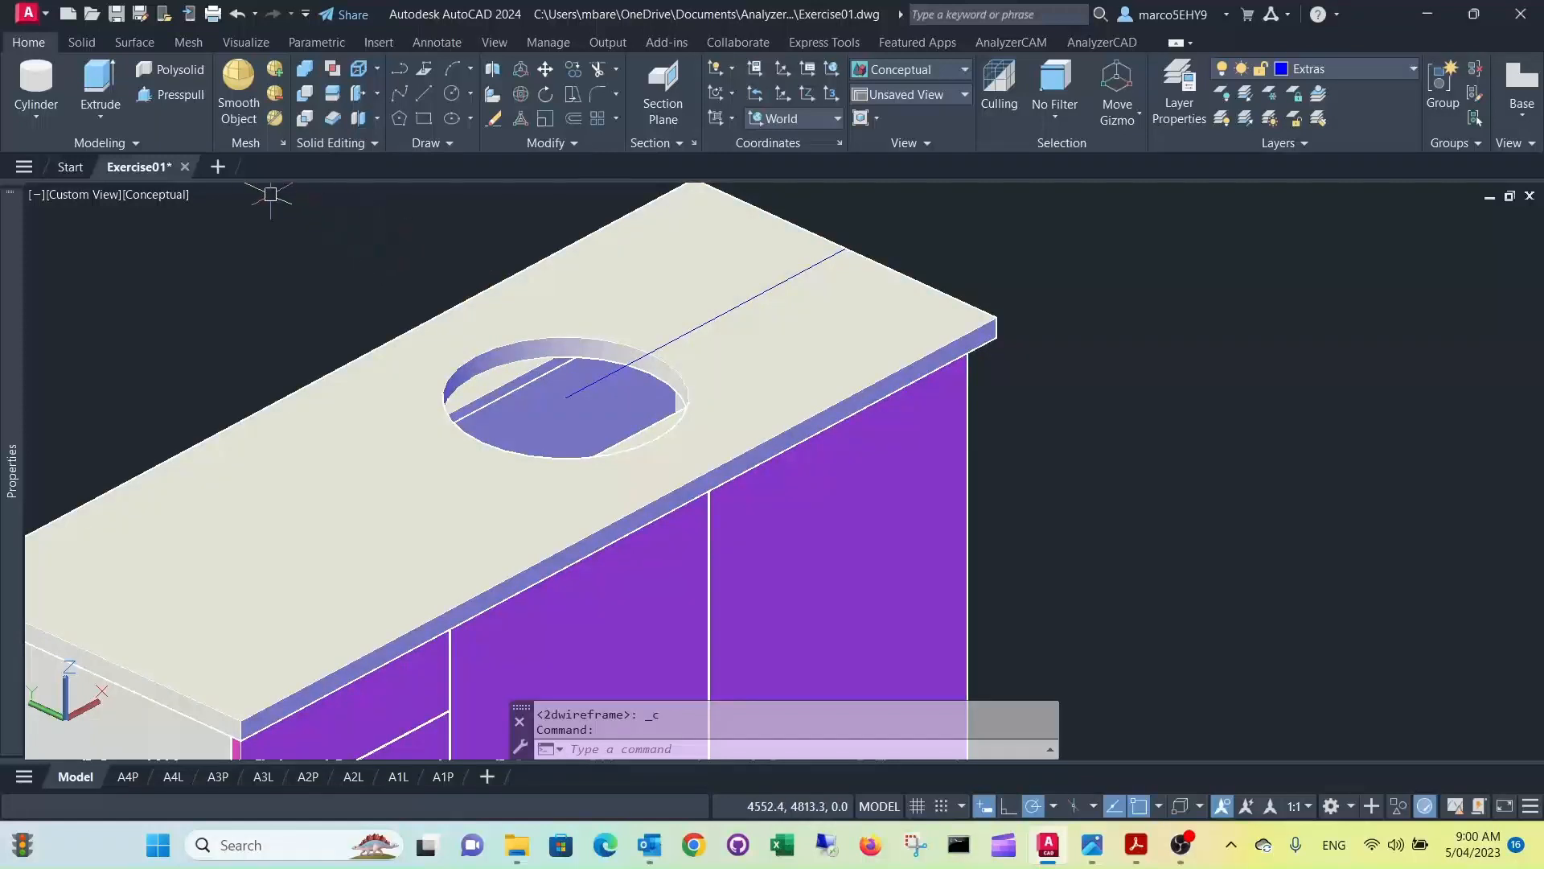
{"action": "left_click", "coordinate": [149, 203]}
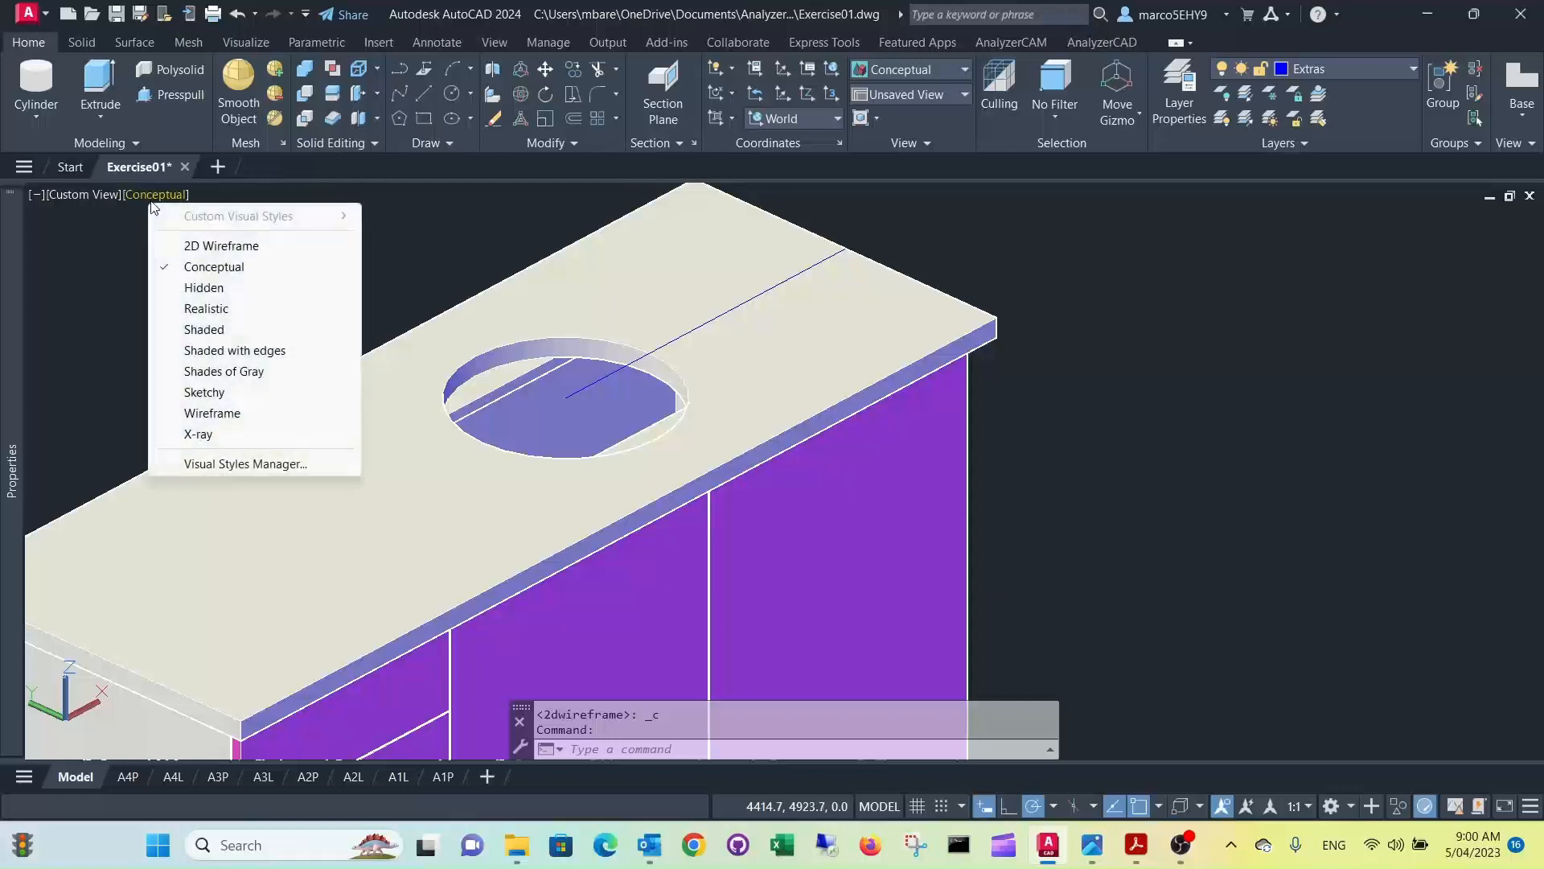
{"action": "left_click", "coordinate": [217, 245]}
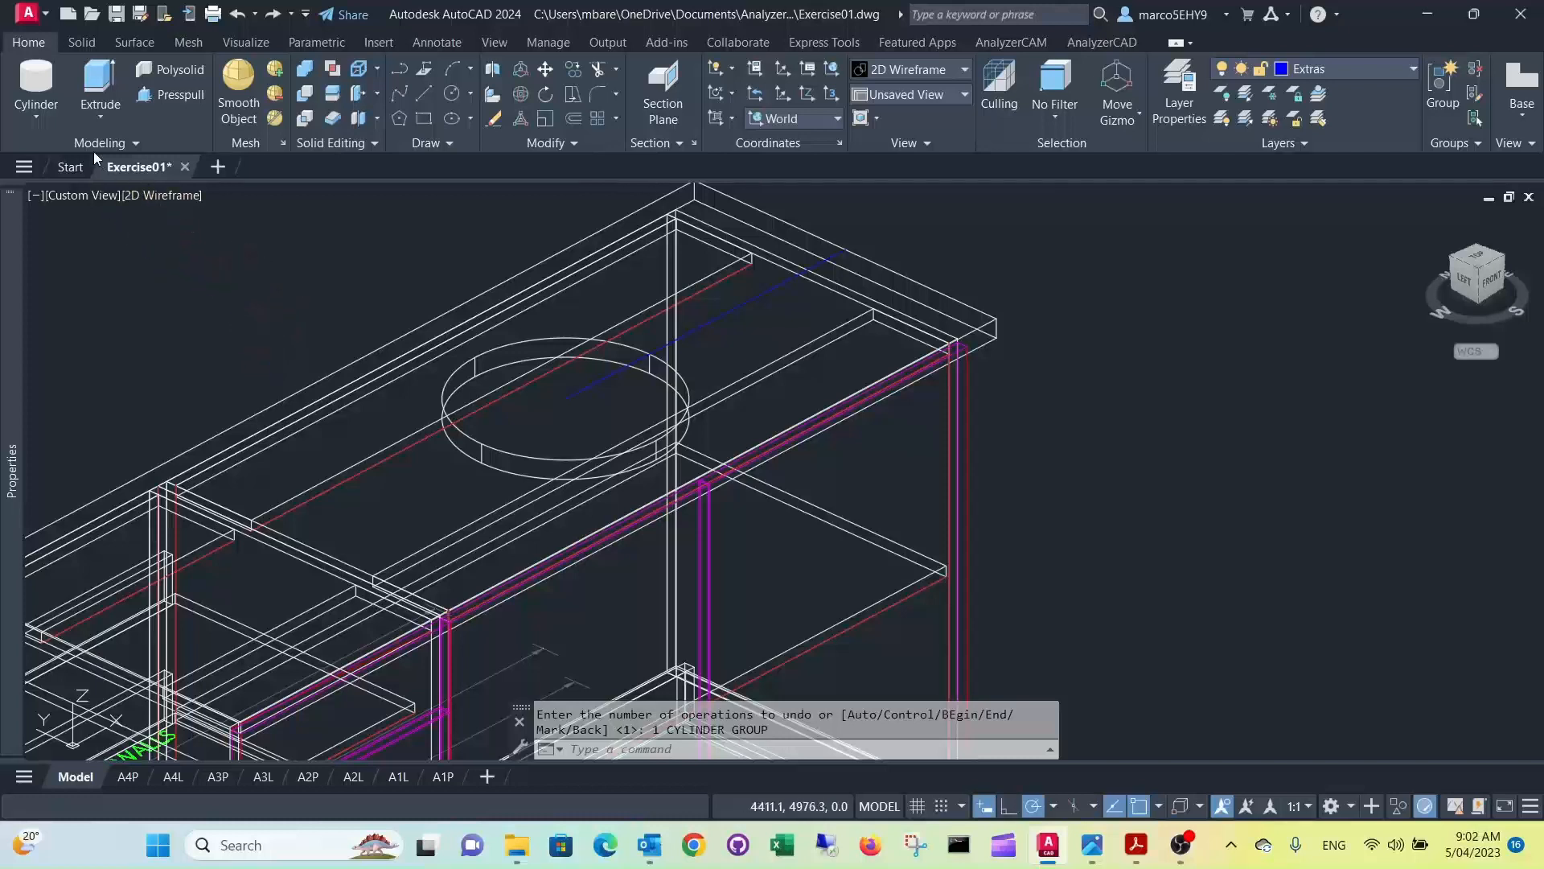
Step: Draw a second cylinder centred on the cut-out's top, matching its radius by quadrant snap and extending about 162 downward
{"action": "left_click", "coordinate": [37, 80]}
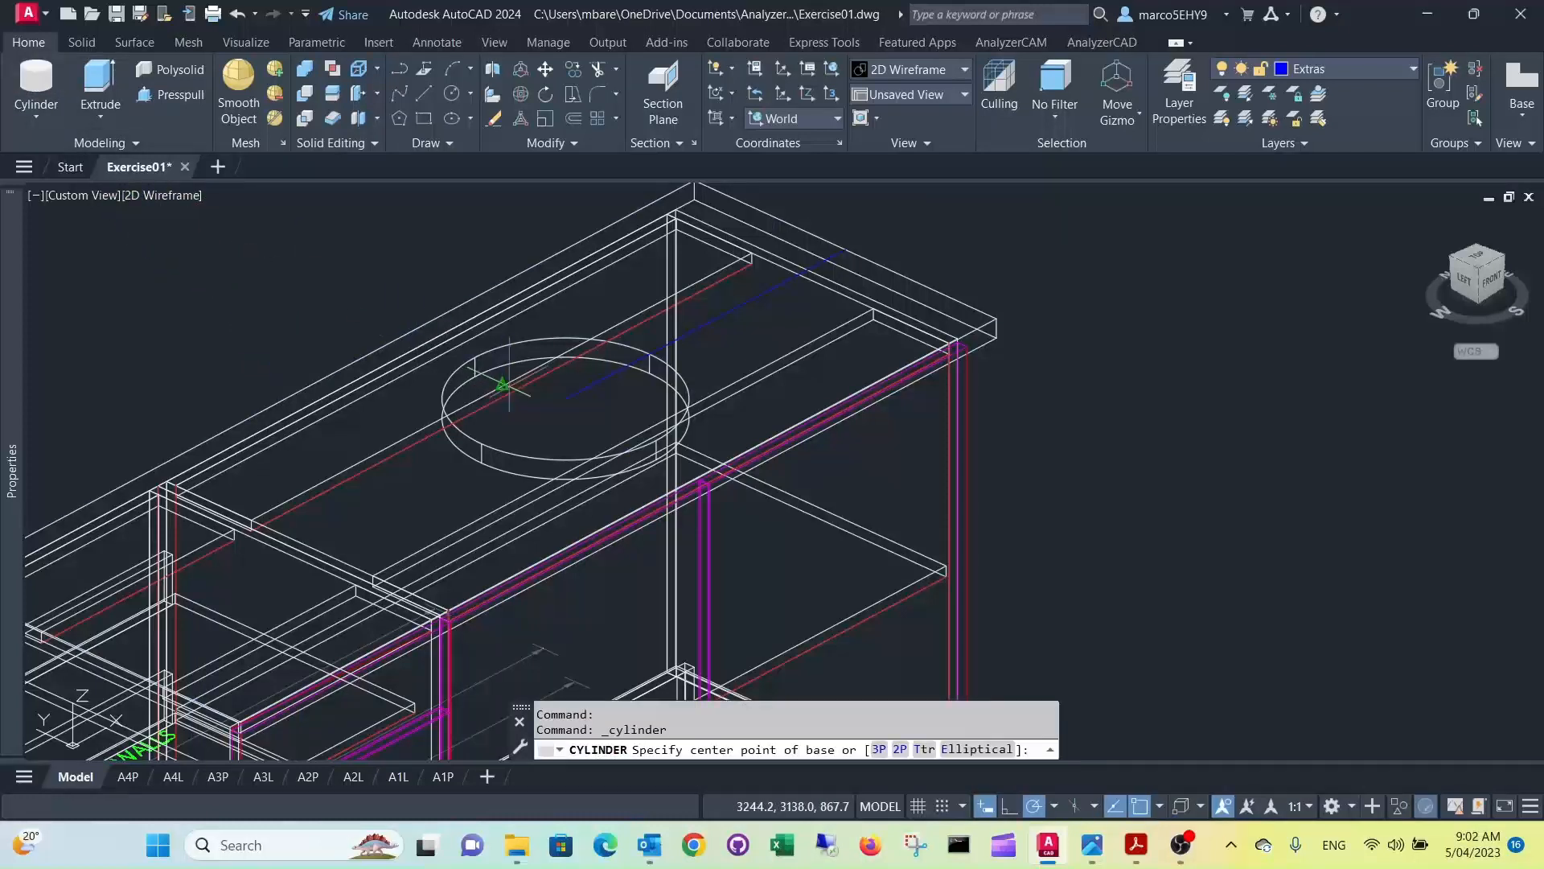
{"action": "left_click", "coordinate": [564, 417]}
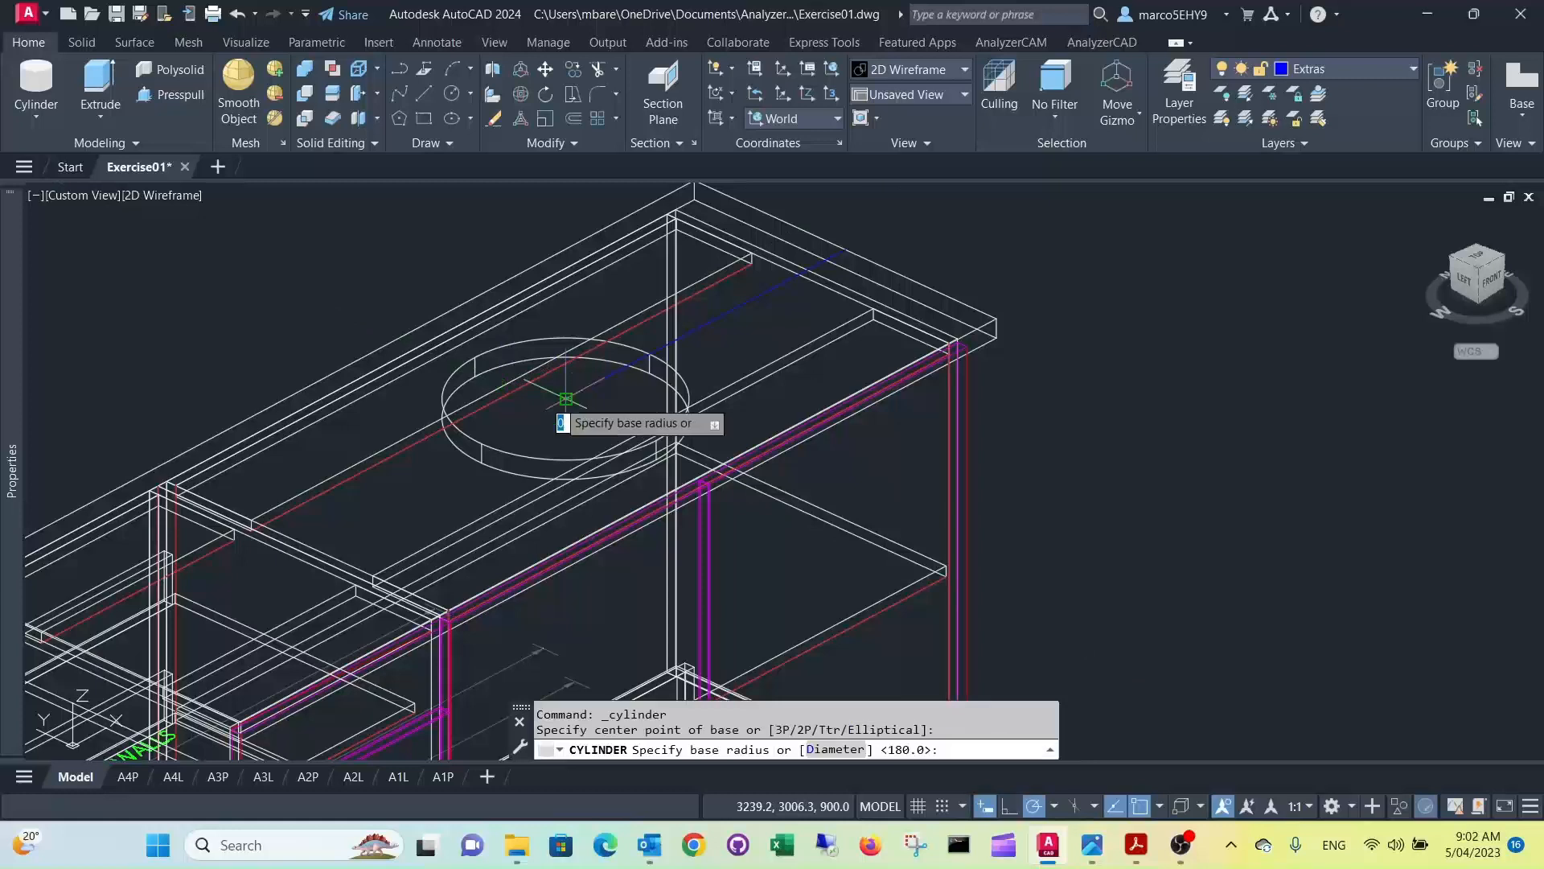
{"action": "right_click", "coordinate": [461, 399], "text": "shift"}
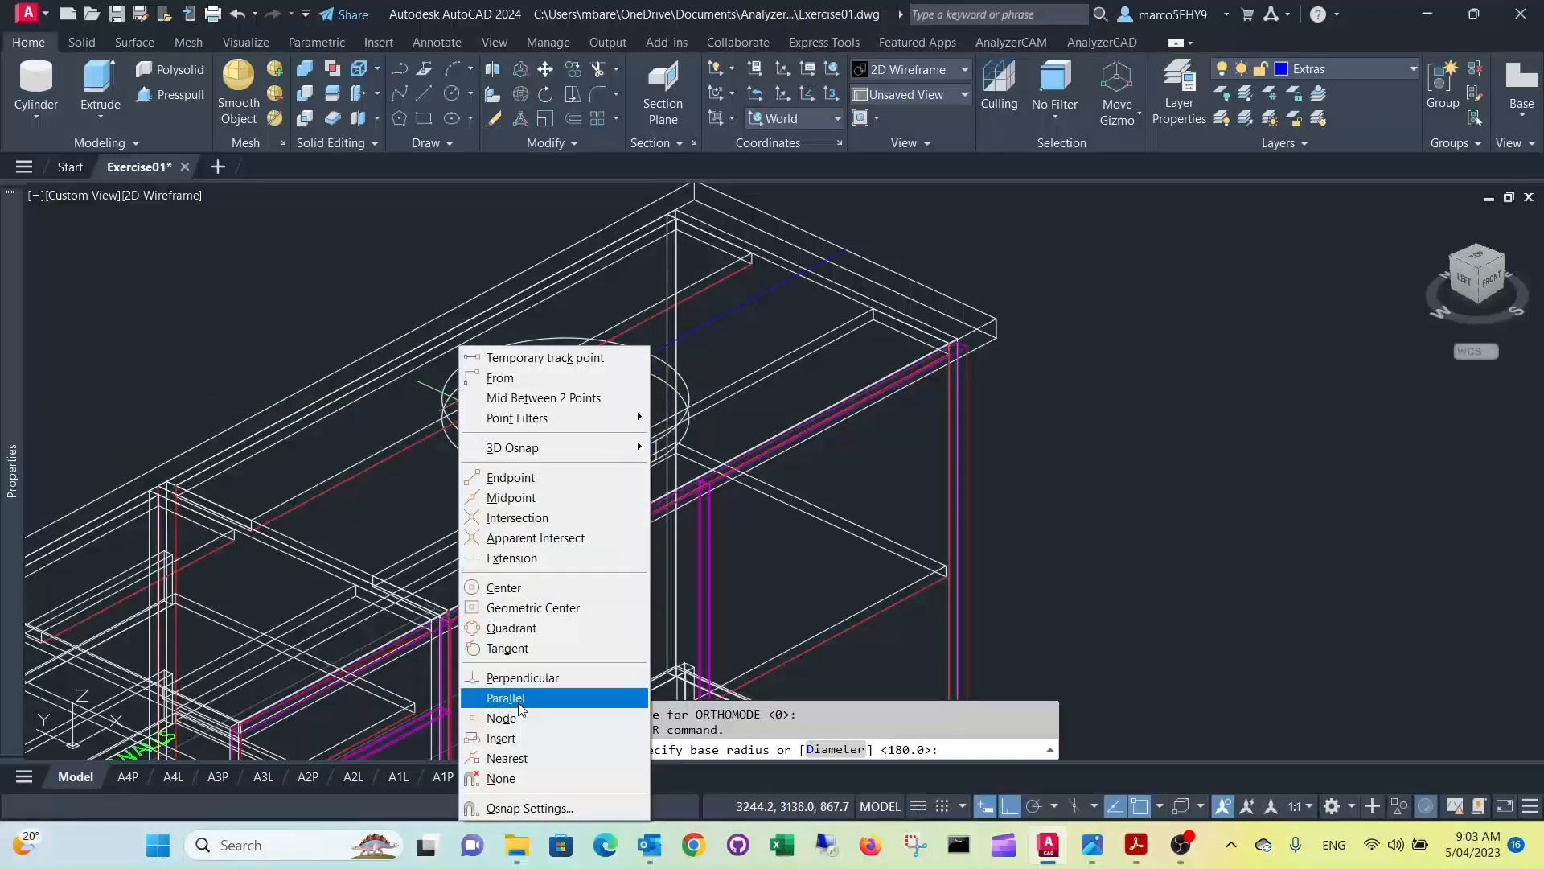
{"action": "left_click", "coordinate": [512, 627]}
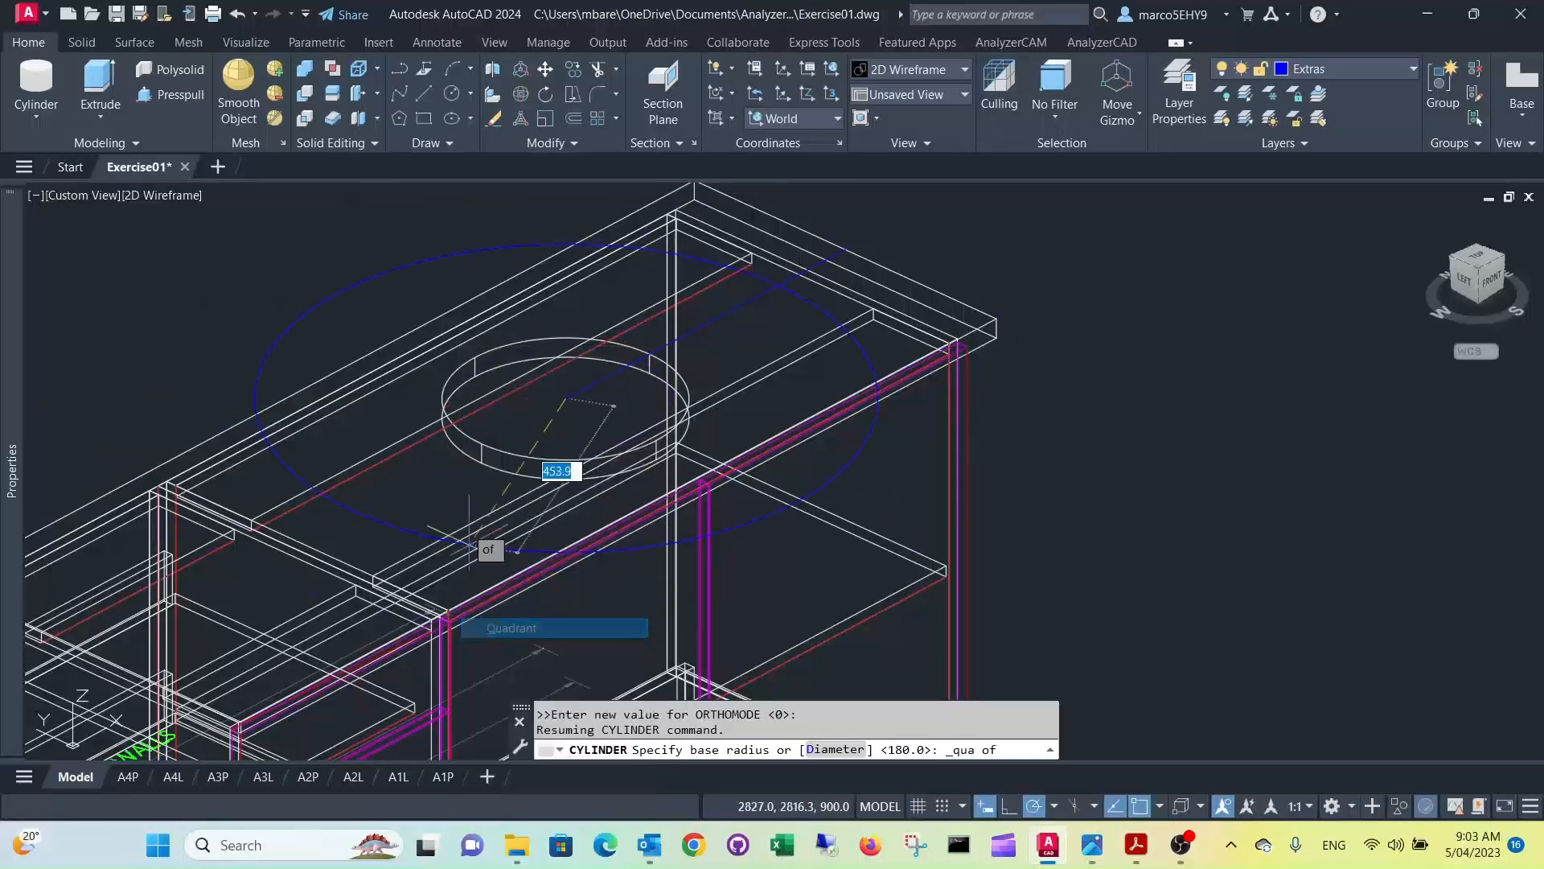
{"action": "left_click", "coordinate": [481, 444]}
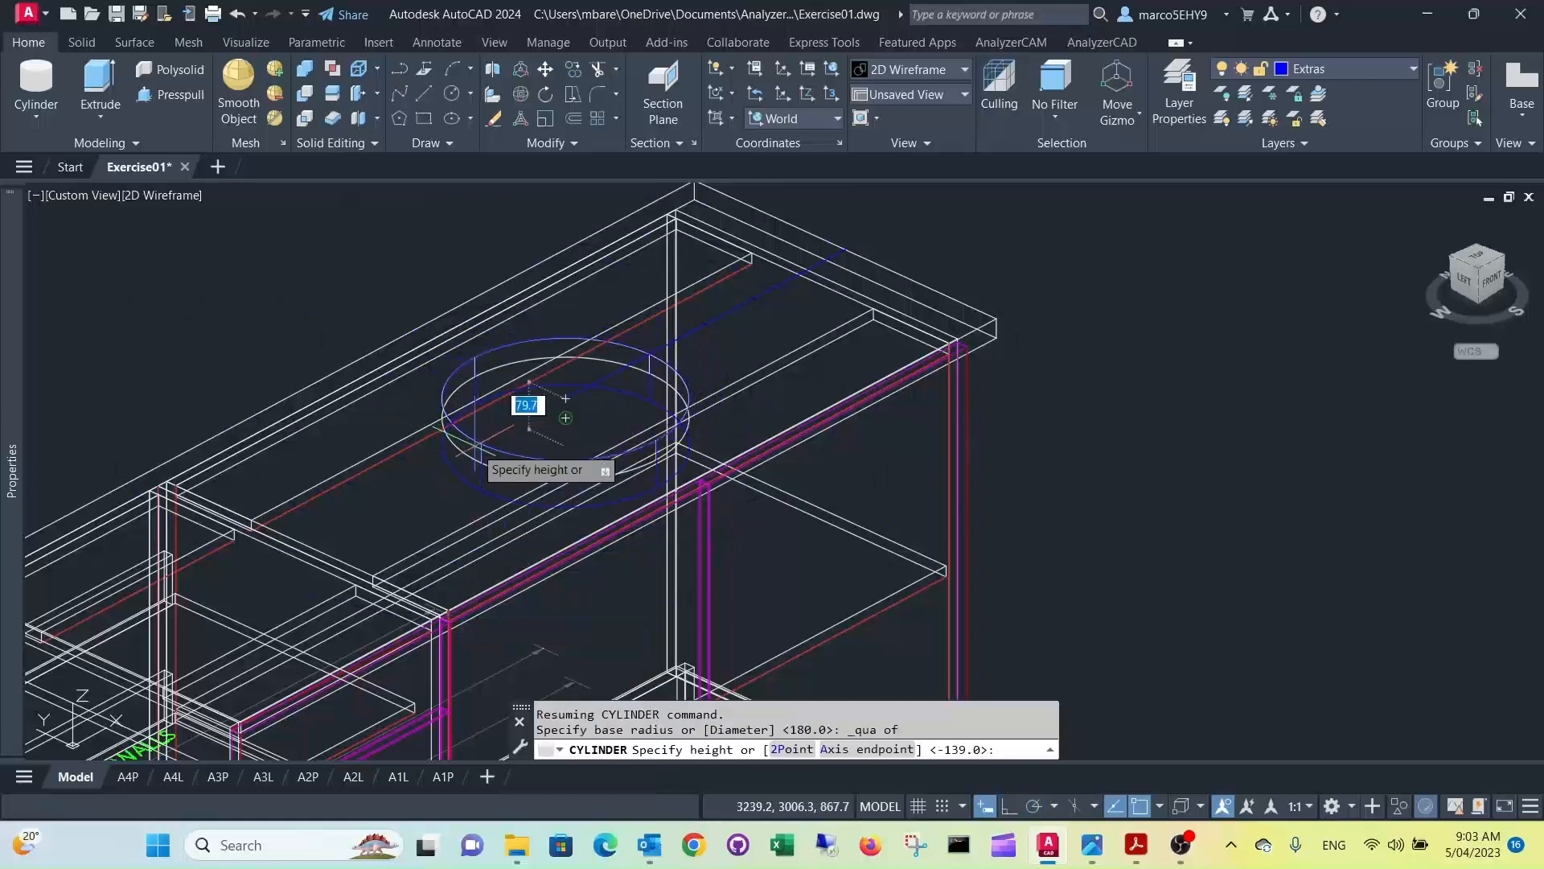
{"action": "left_click", "coordinate": [432, 495]}
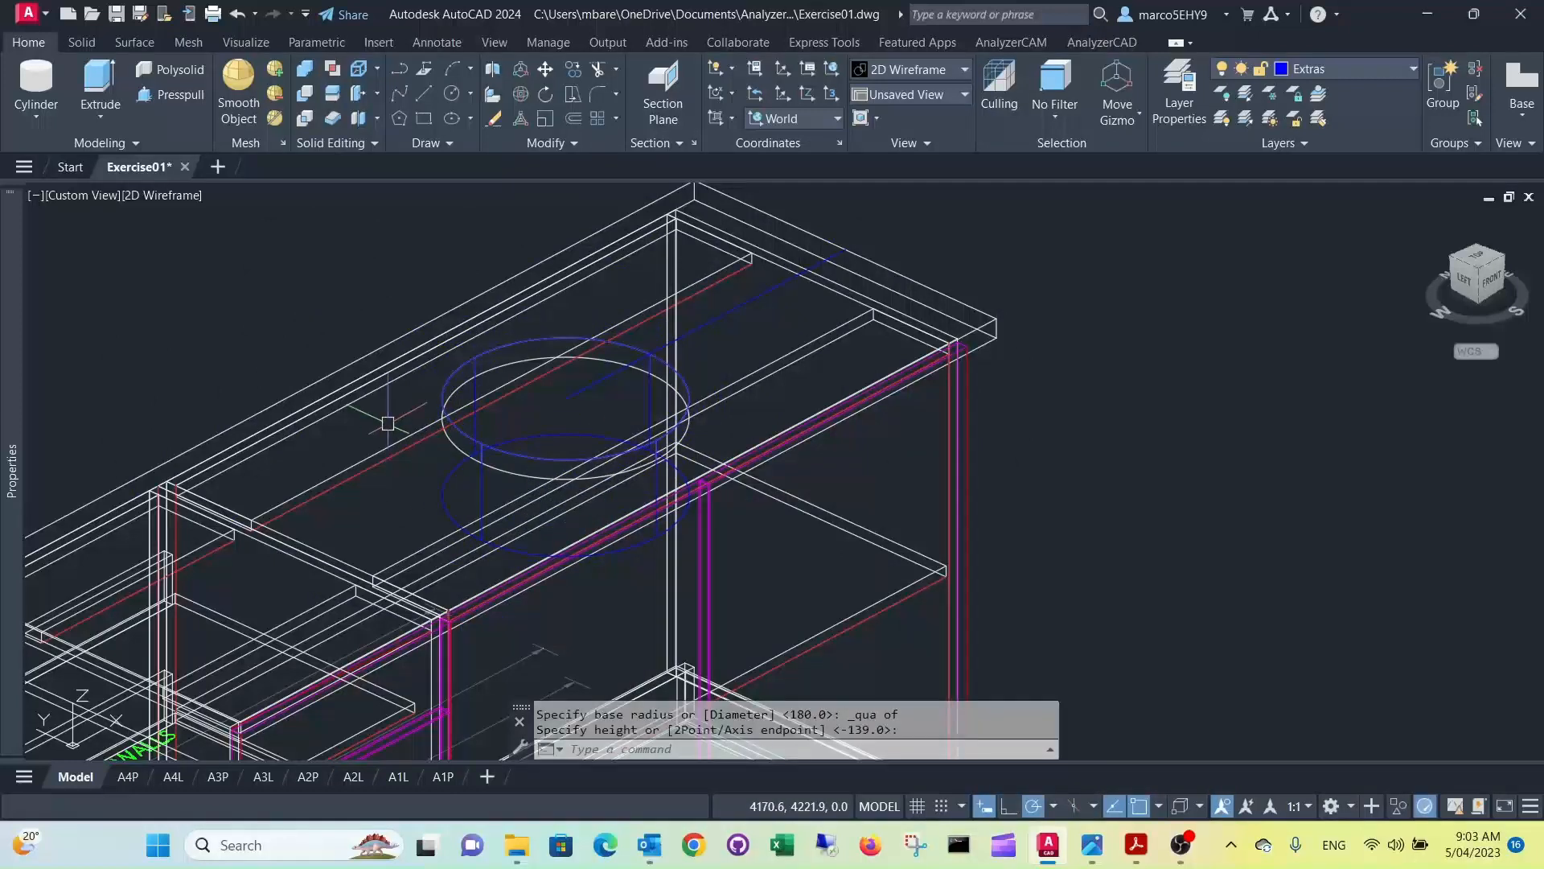
Step: Set the new cylinder's radius to 200 in its properties
{"action": "left_click", "coordinate": [444, 508]}
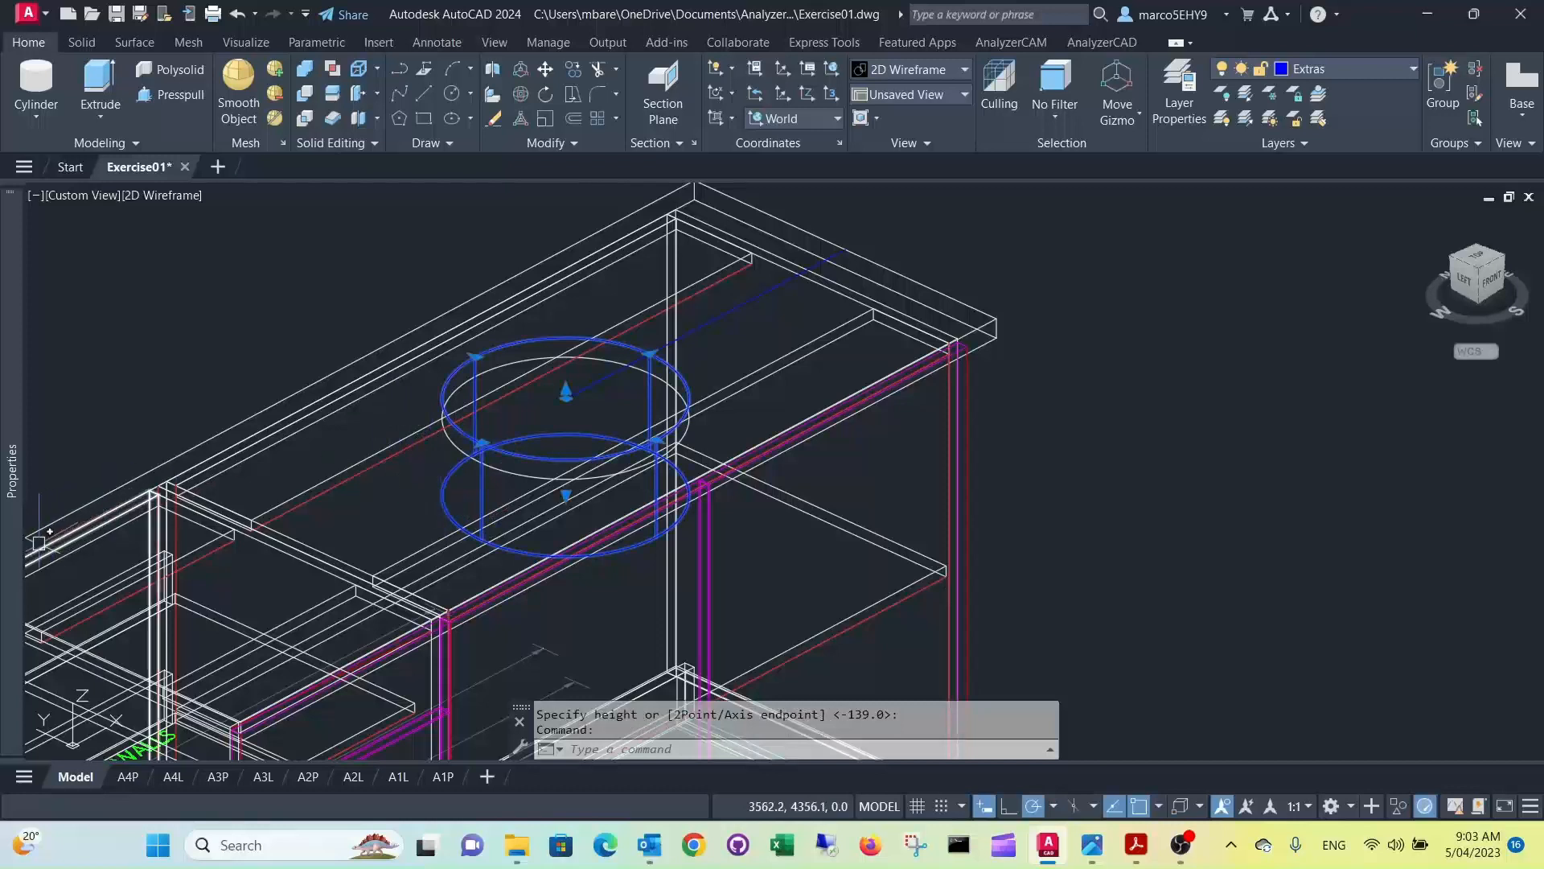
{"action": "mouse_move", "coordinate": [17, 568]}
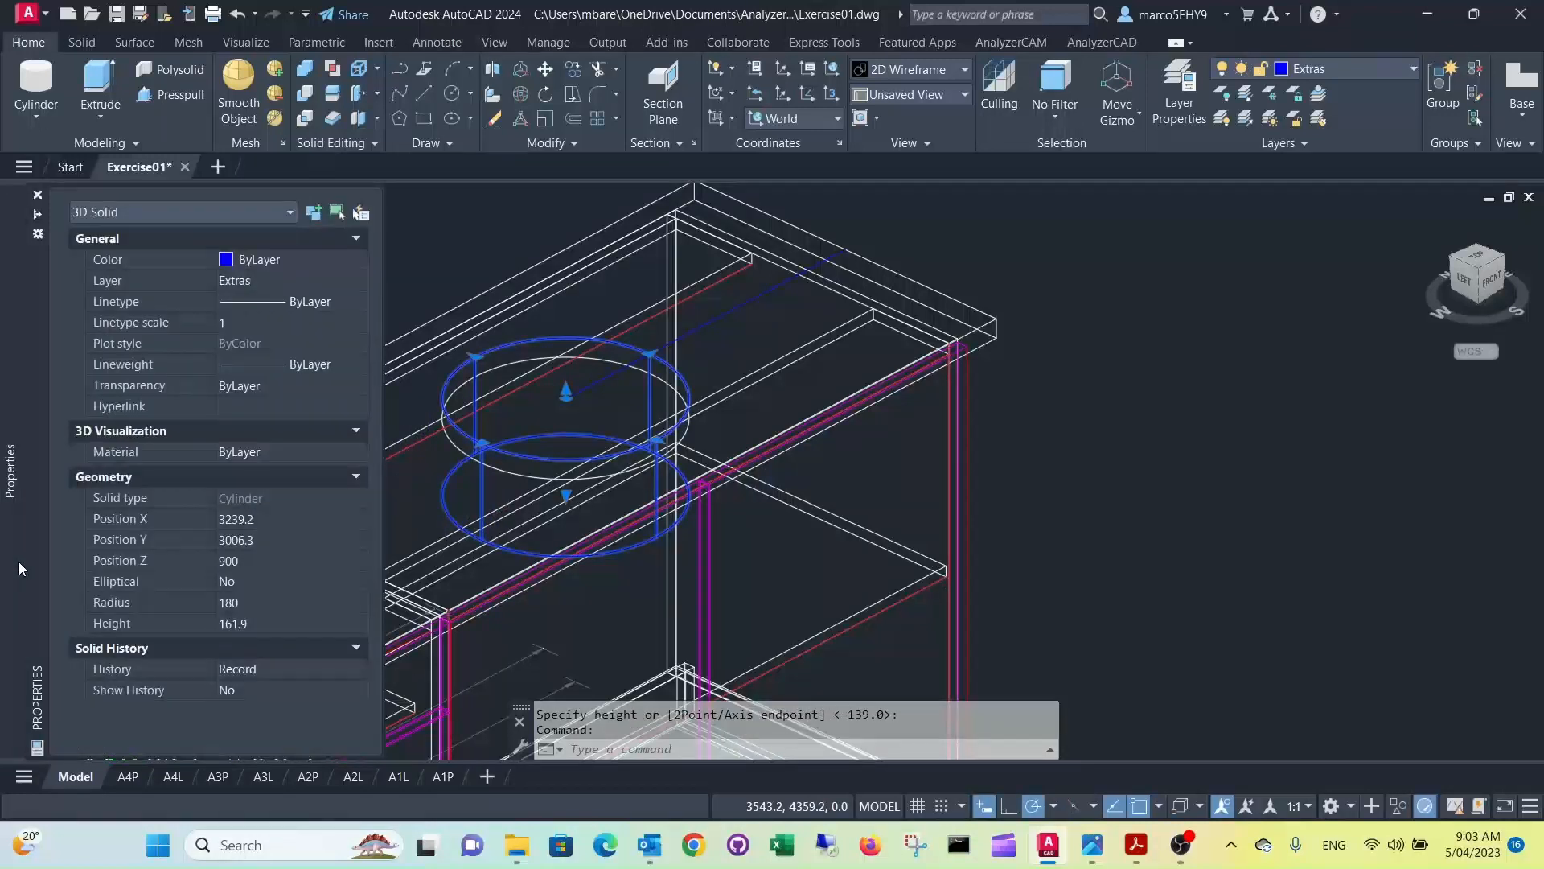
{"action": "left_click", "coordinate": [262, 606]}
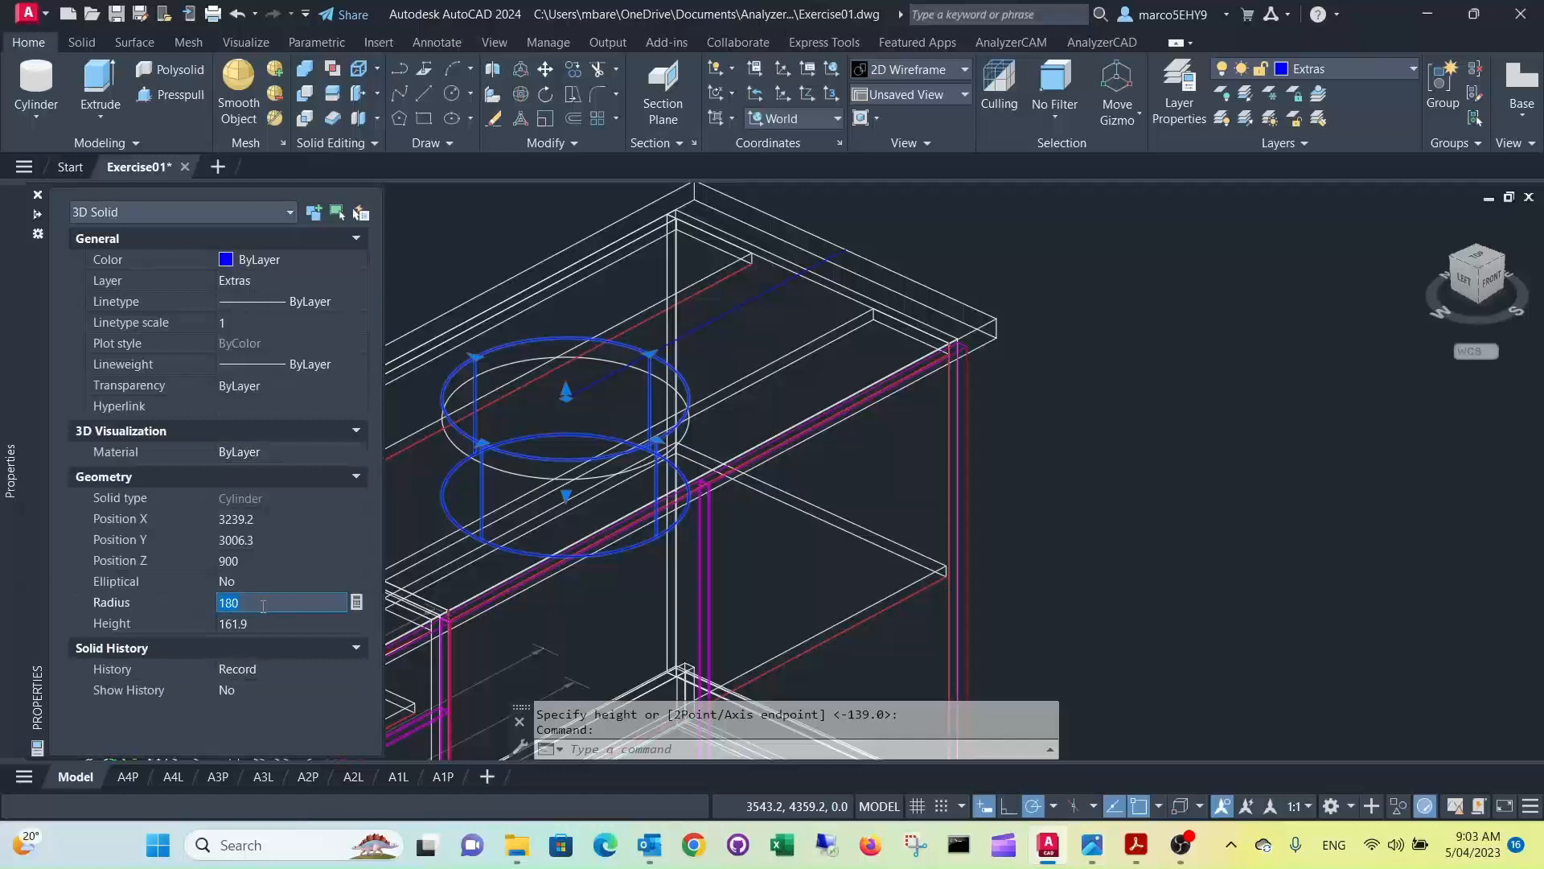
{"action": "type", "text": "200"}
{"action": "key", "text": "Return"}
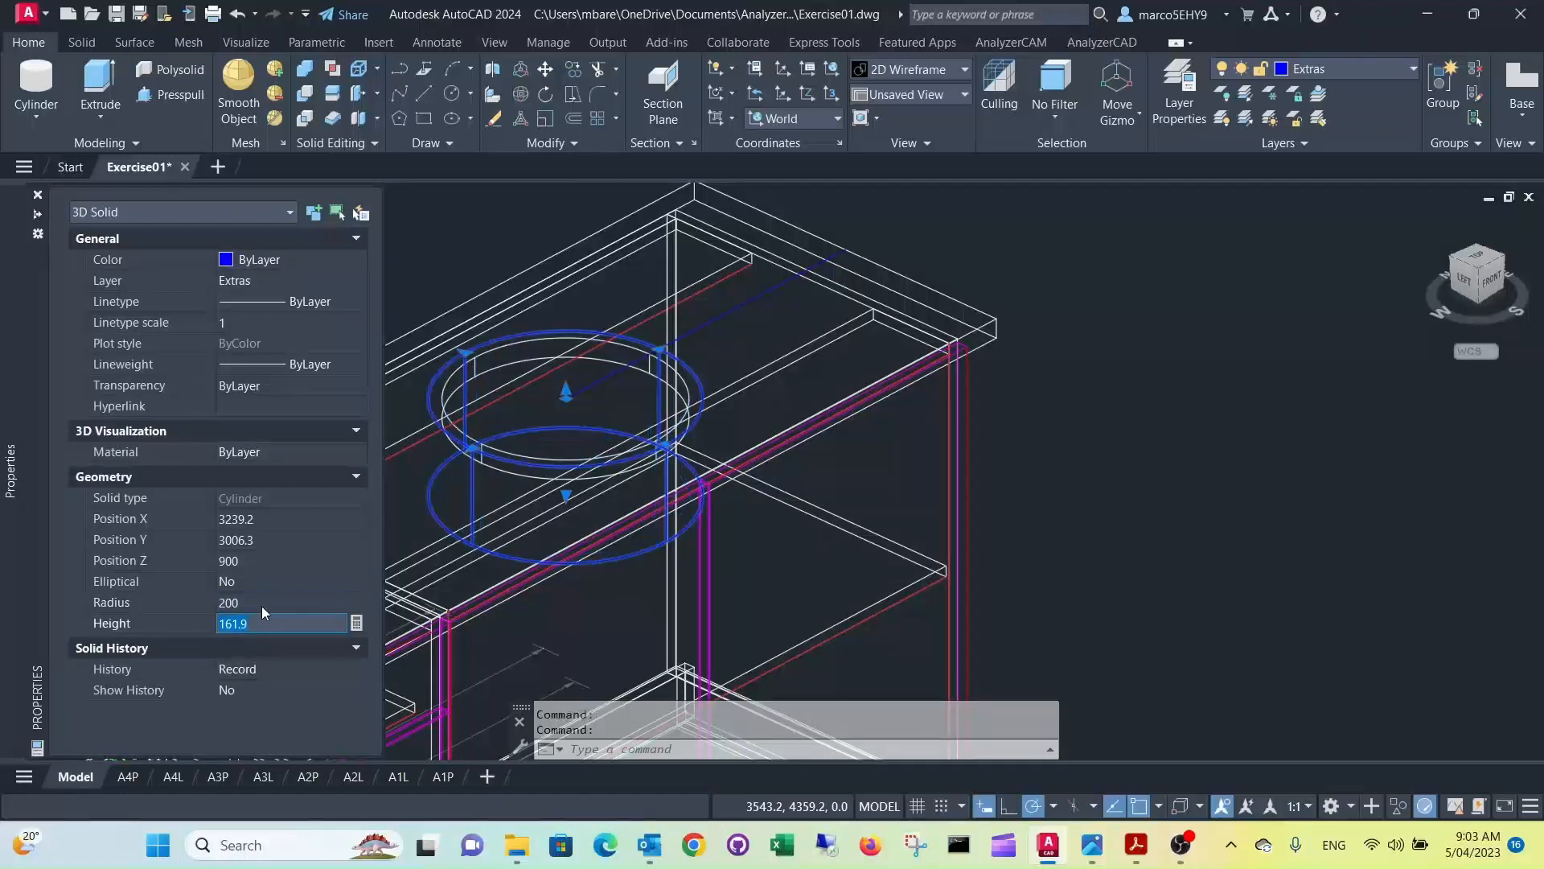
Step: Copy the 200-radius cylinder in place, using its top centre as both base point and destination
{"action": "key", "text": "Escape"}
{"action": "key", "text": "Escape"}
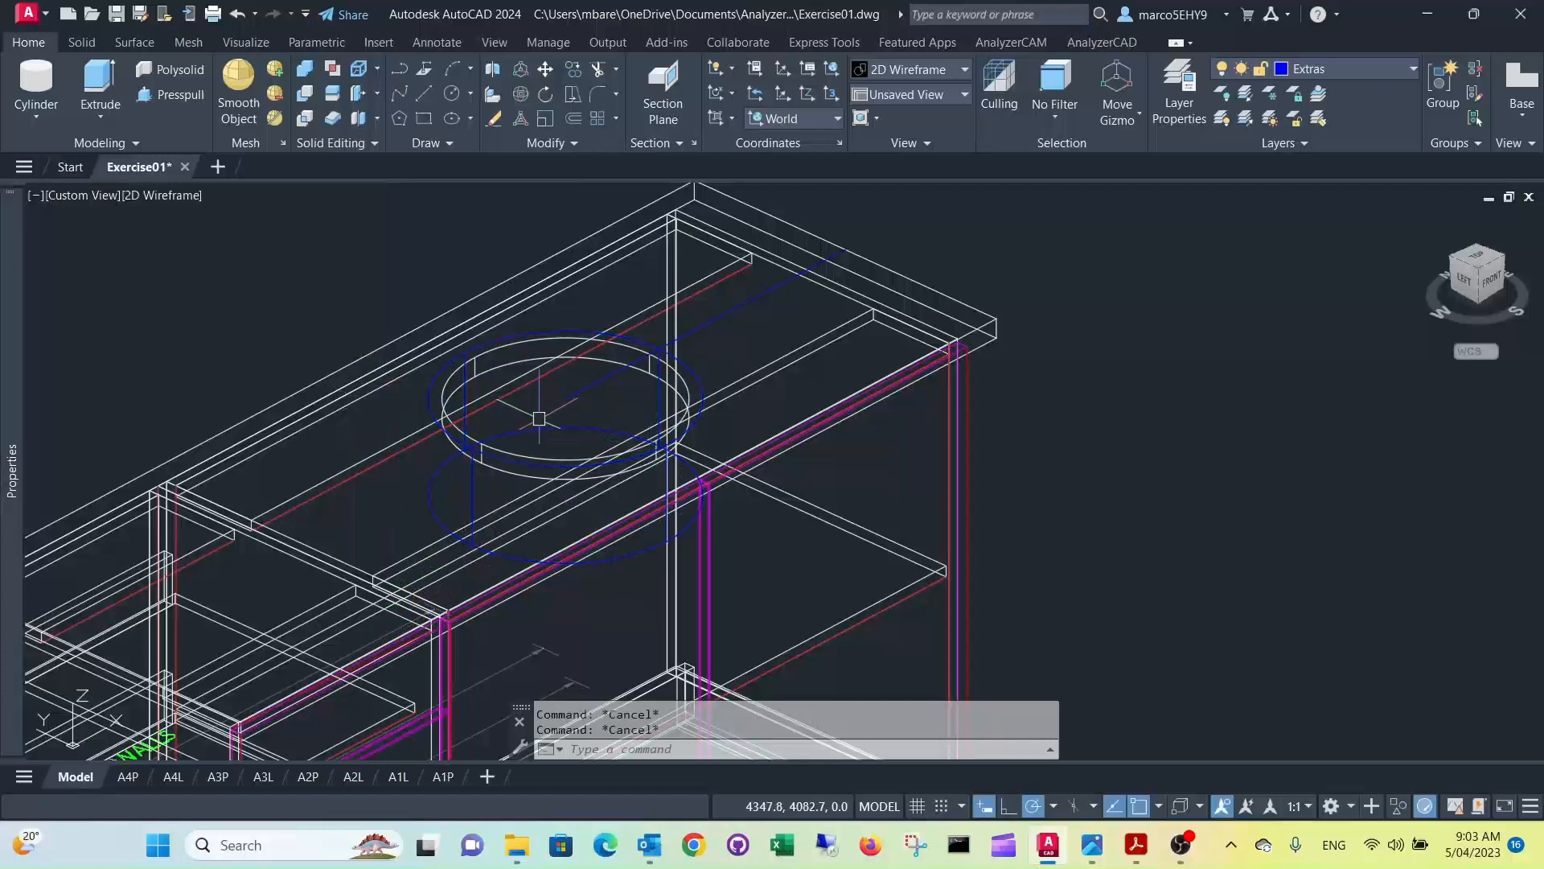
{"action": "left_click", "coordinate": [576, 72]}
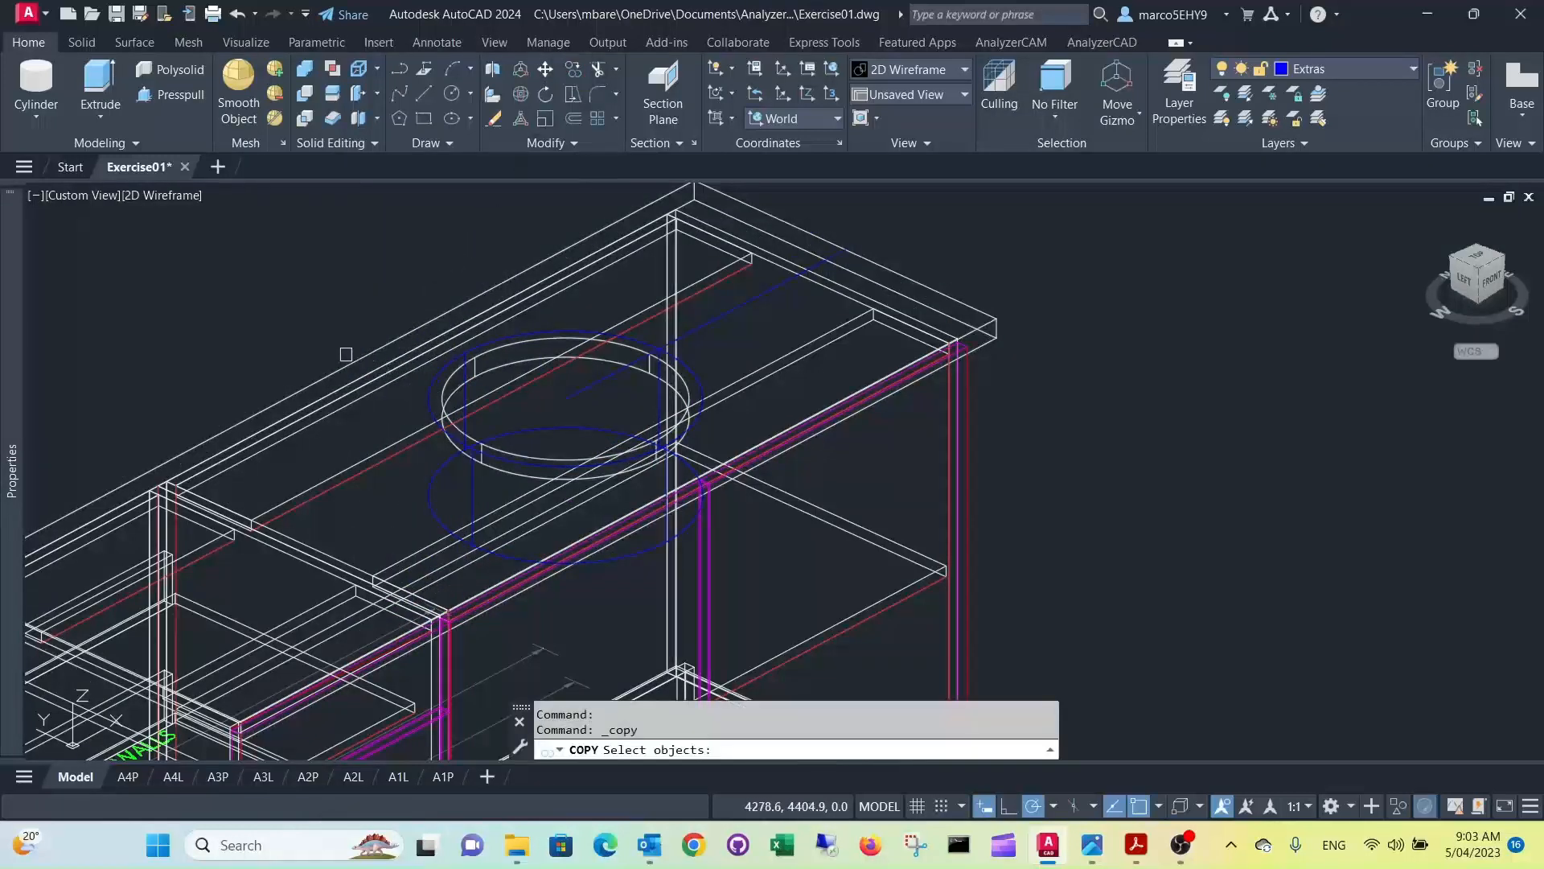
{"action": "left_click", "coordinate": [430, 397]}
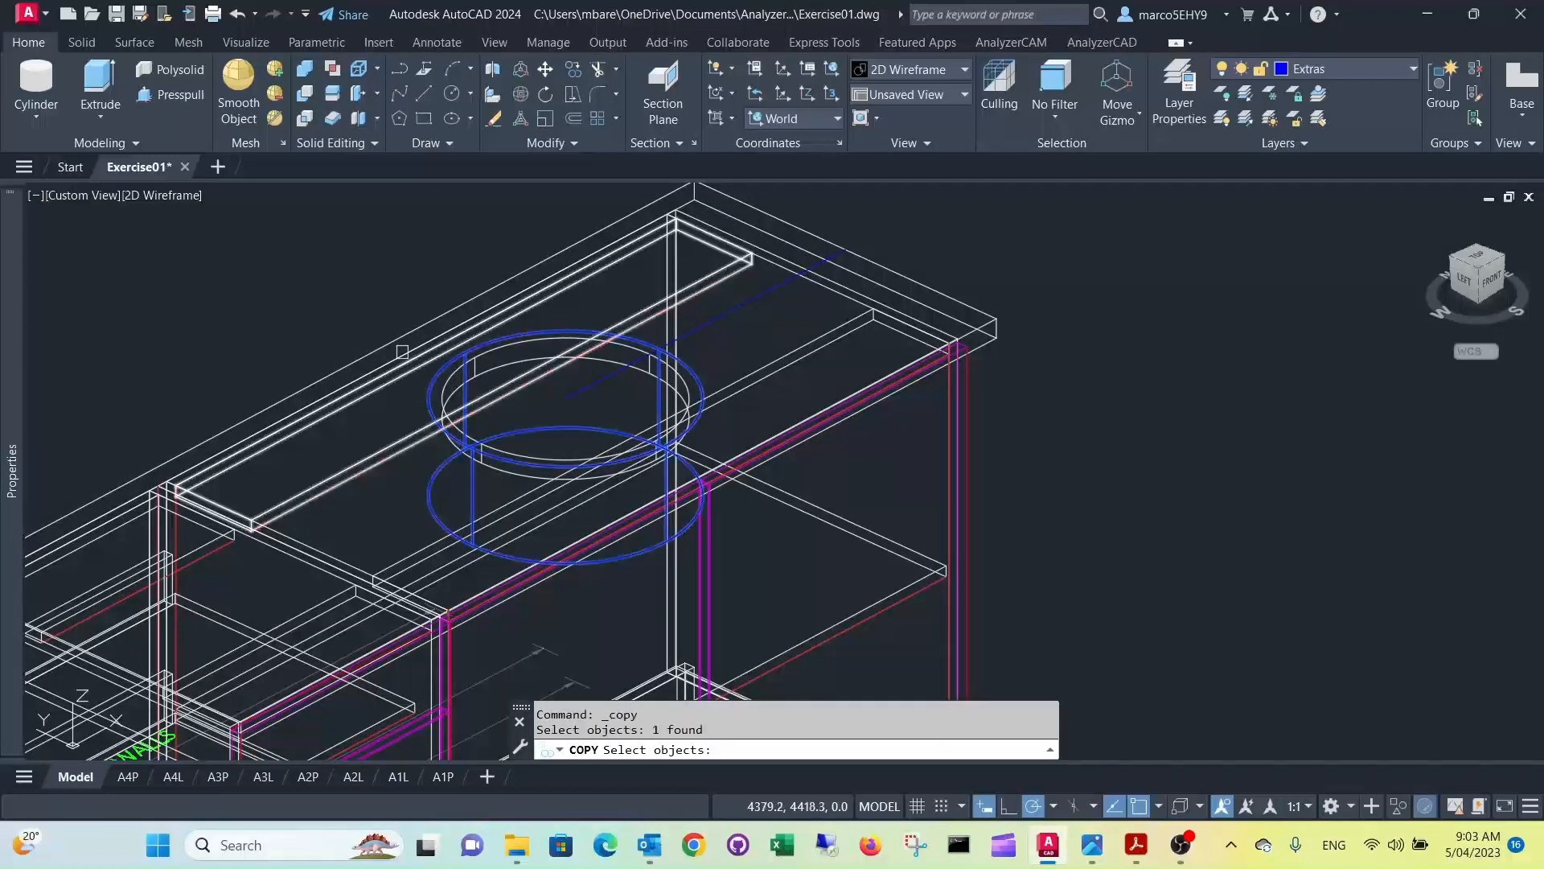
{"action": "key", "text": "Return"}
{"action": "left_click", "coordinate": [567, 394]}
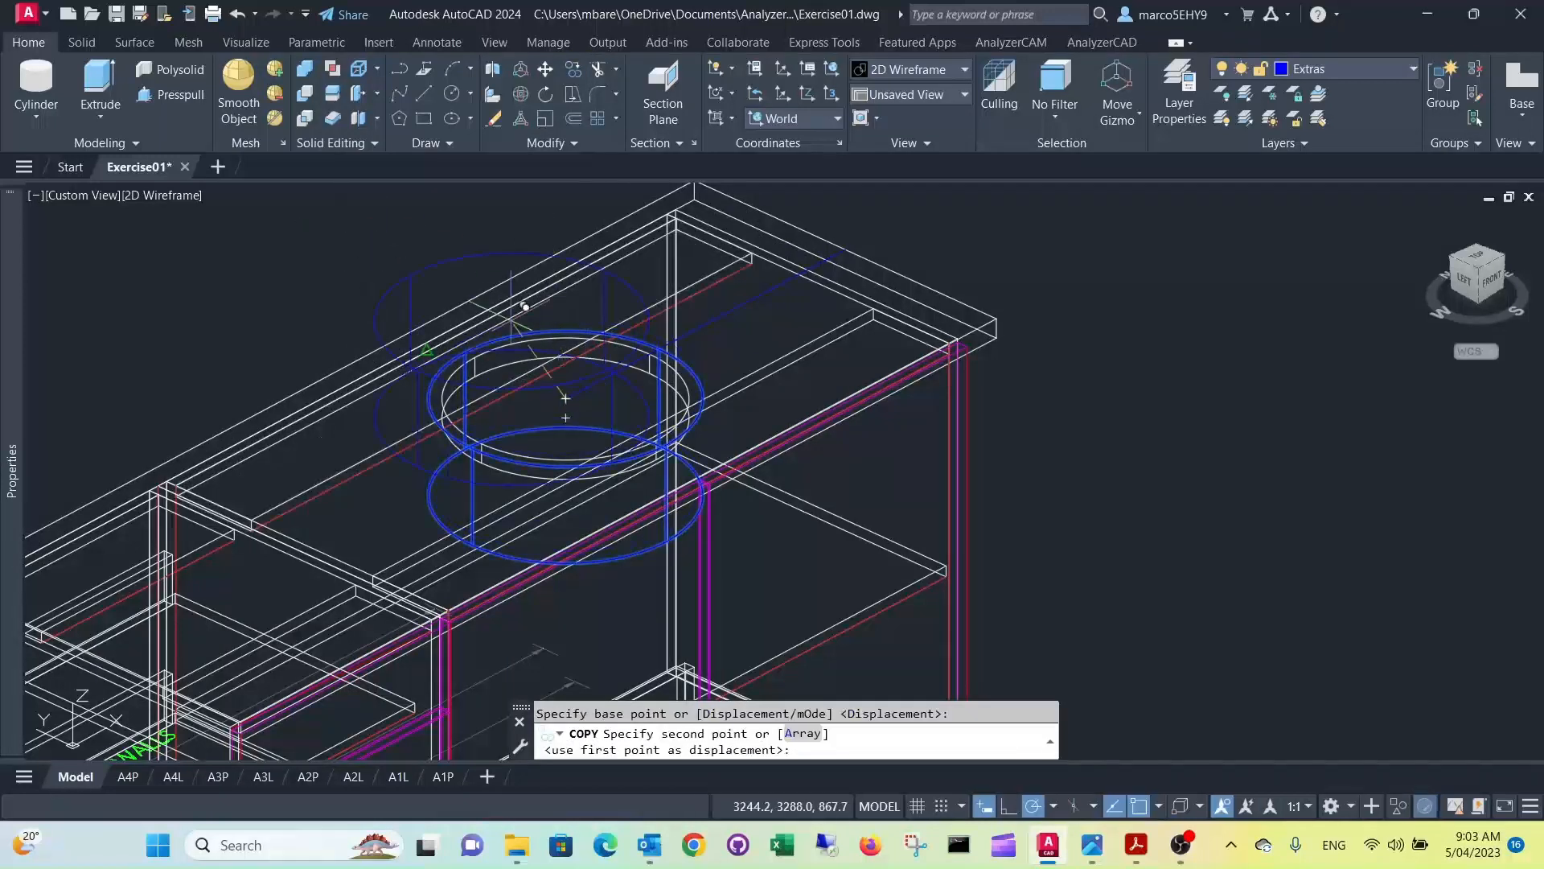
{"action": "left_click", "coordinate": [570, 384]}
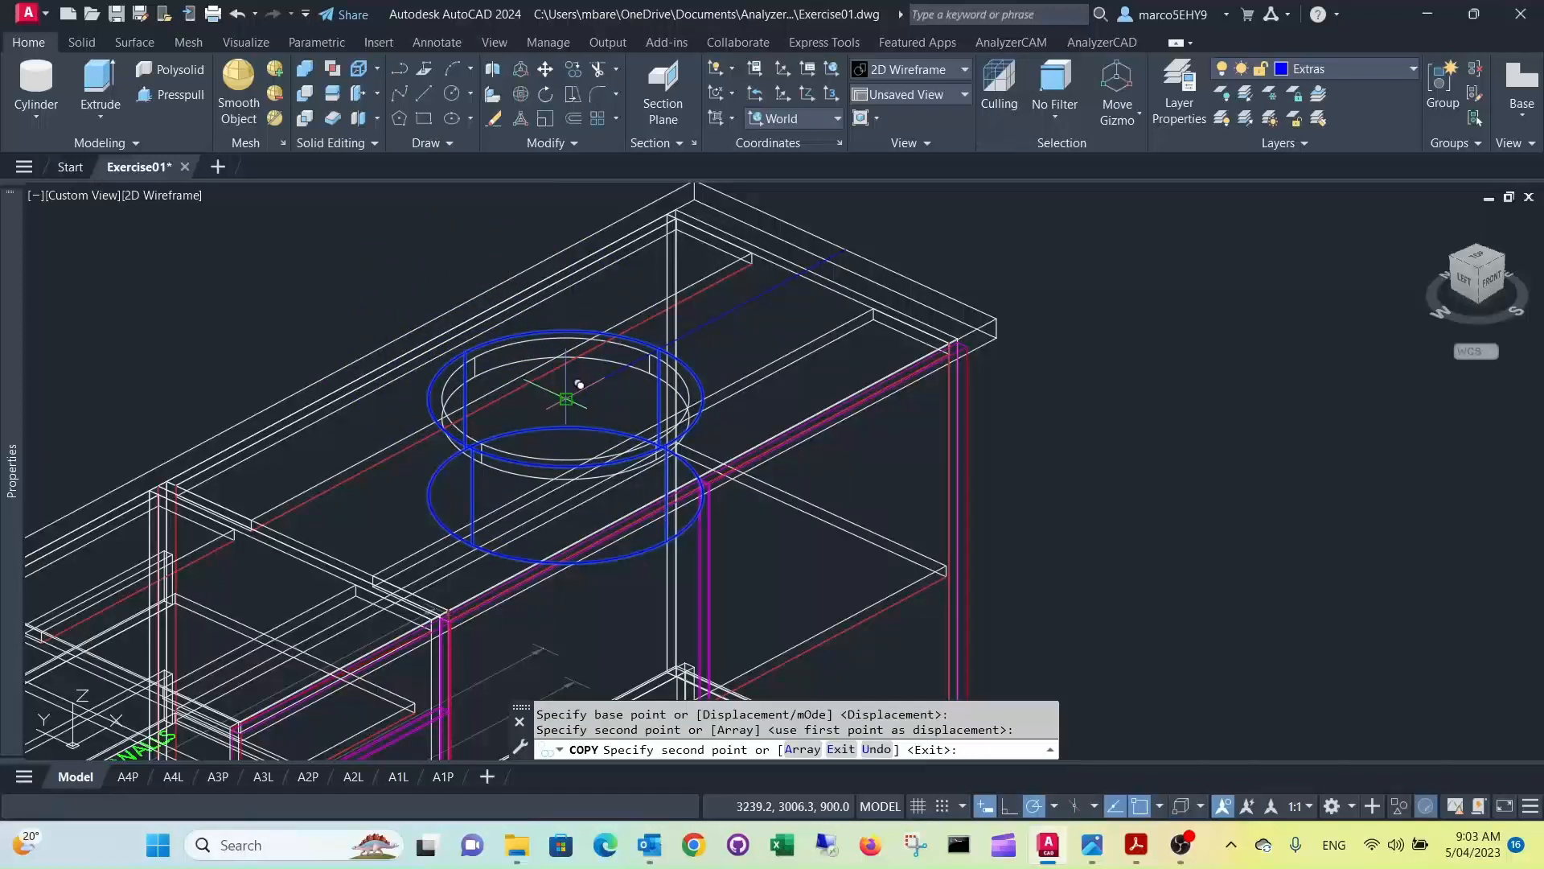
{"action": "key", "text": "Return"}
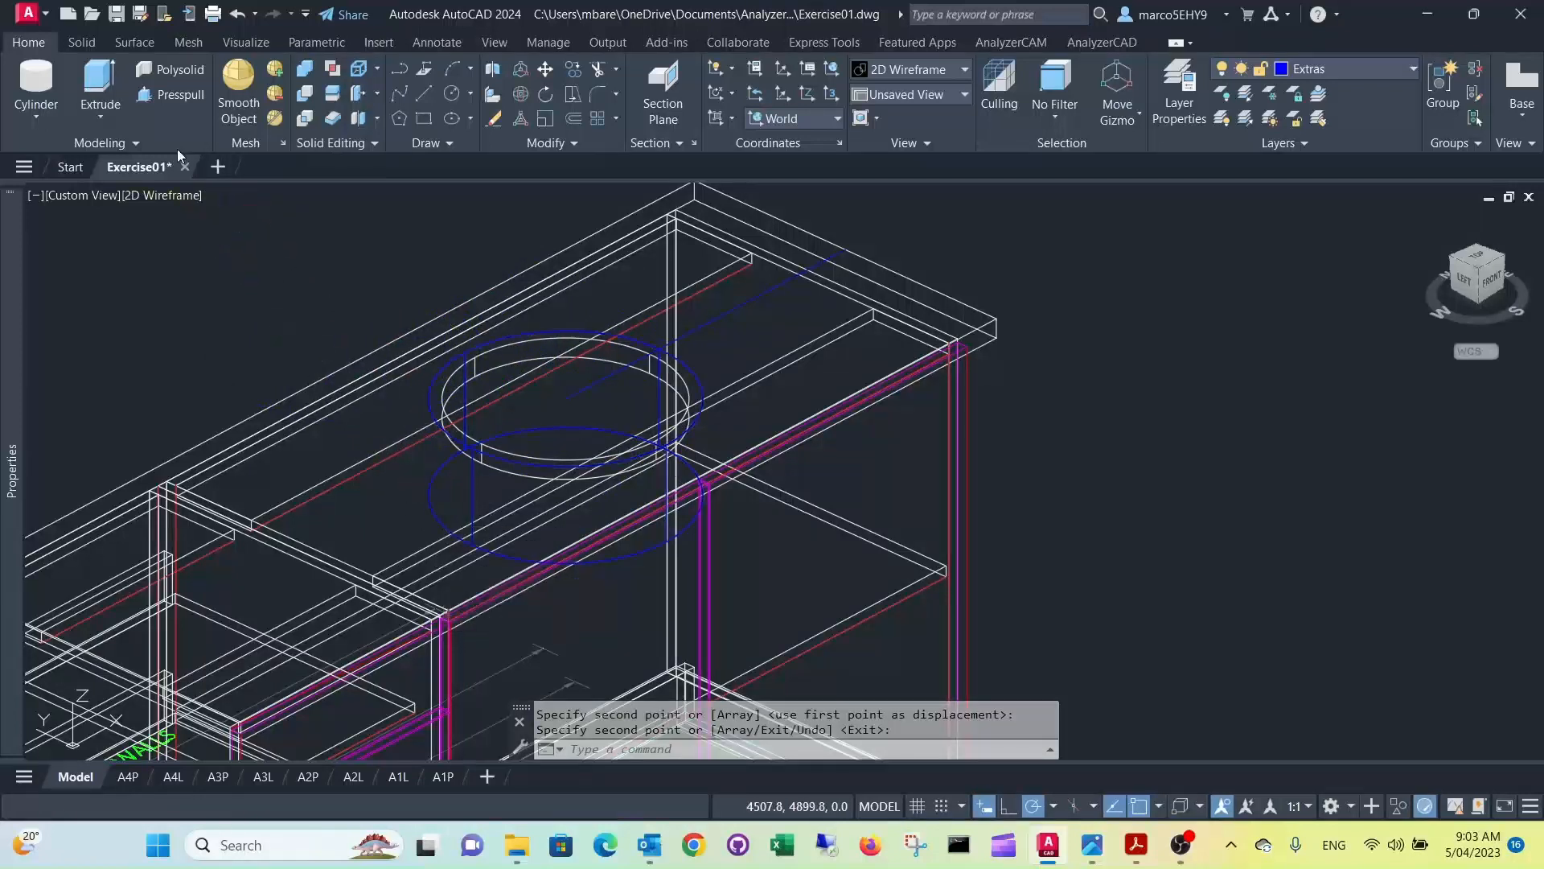
Step: Subtract one of the coincident cylinders from the cabinet's back top rail
{"action": "left_click", "coordinate": [306, 96]}
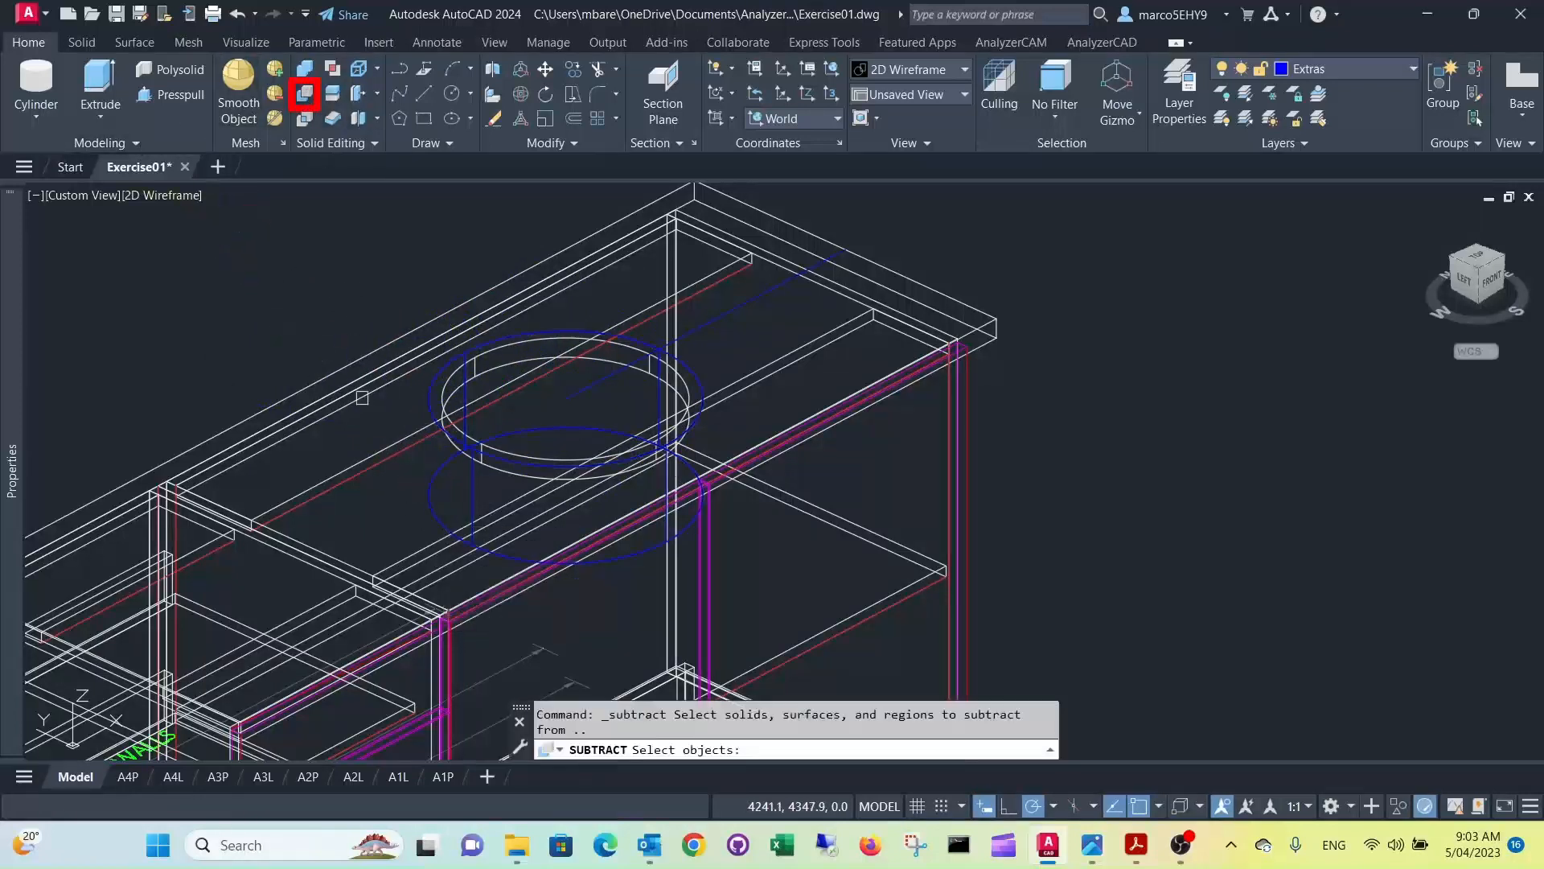
{"action": "left_click", "coordinate": [374, 451]}
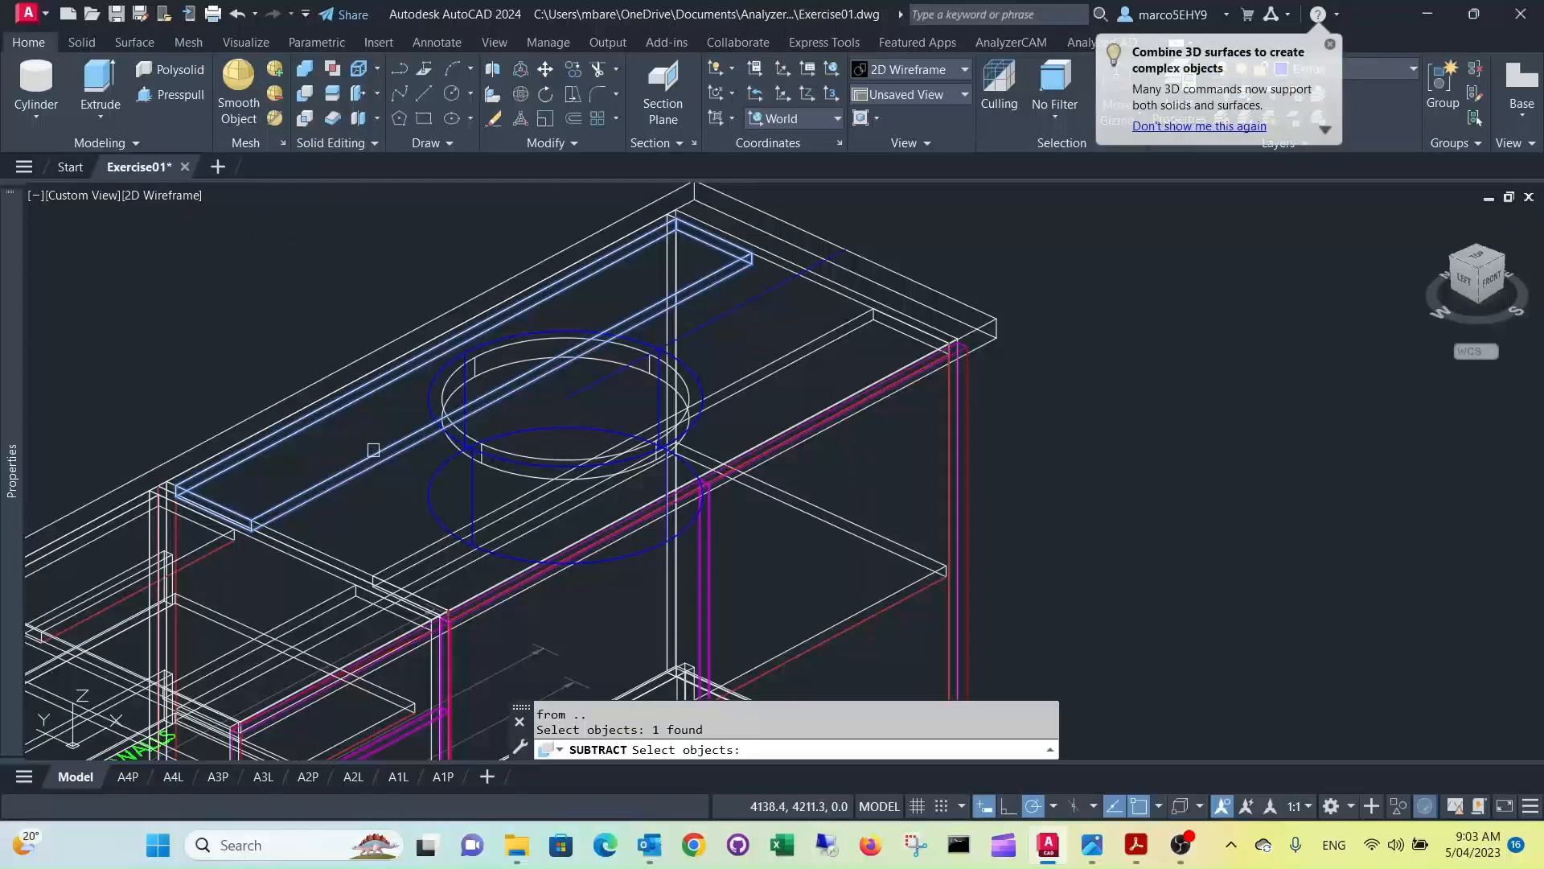
{"action": "key", "text": "Return"}
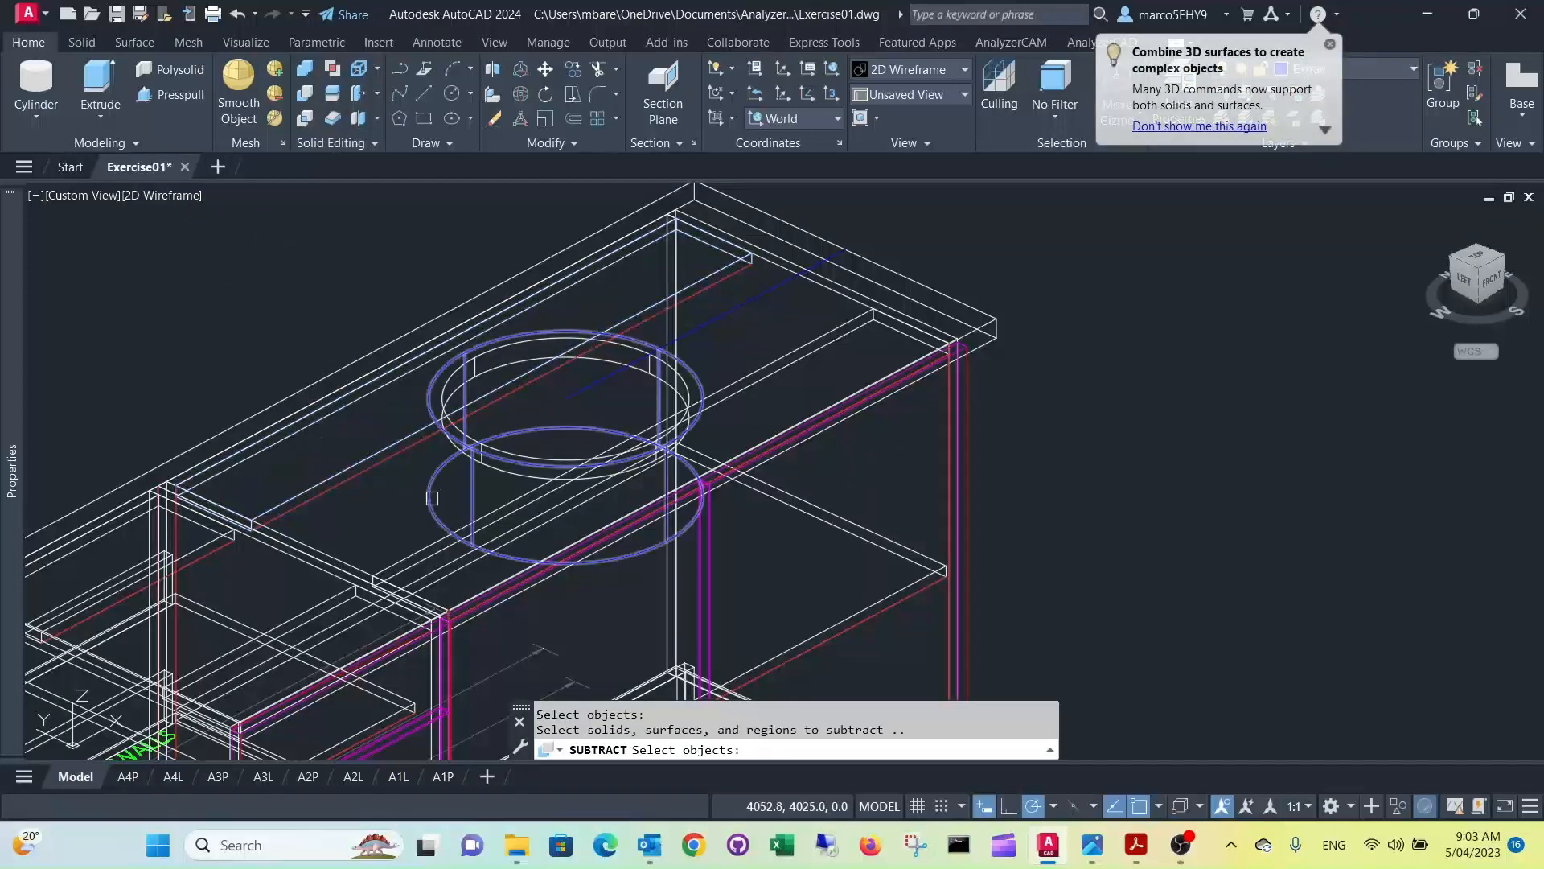
{"action": "left_click", "coordinate": [426, 499]}
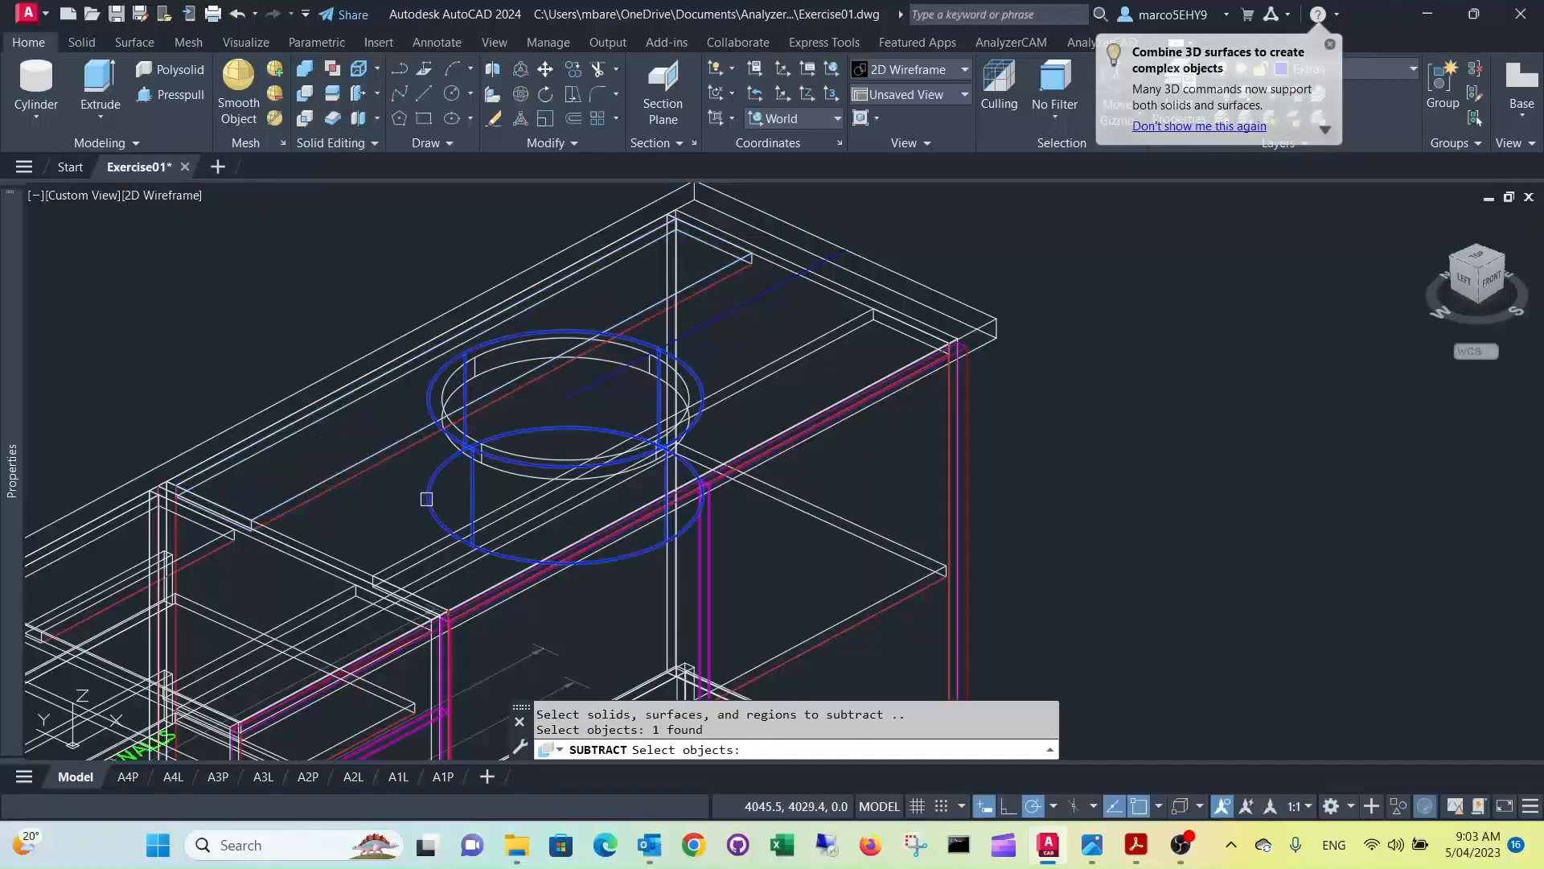
{"action": "key", "text": "Return"}
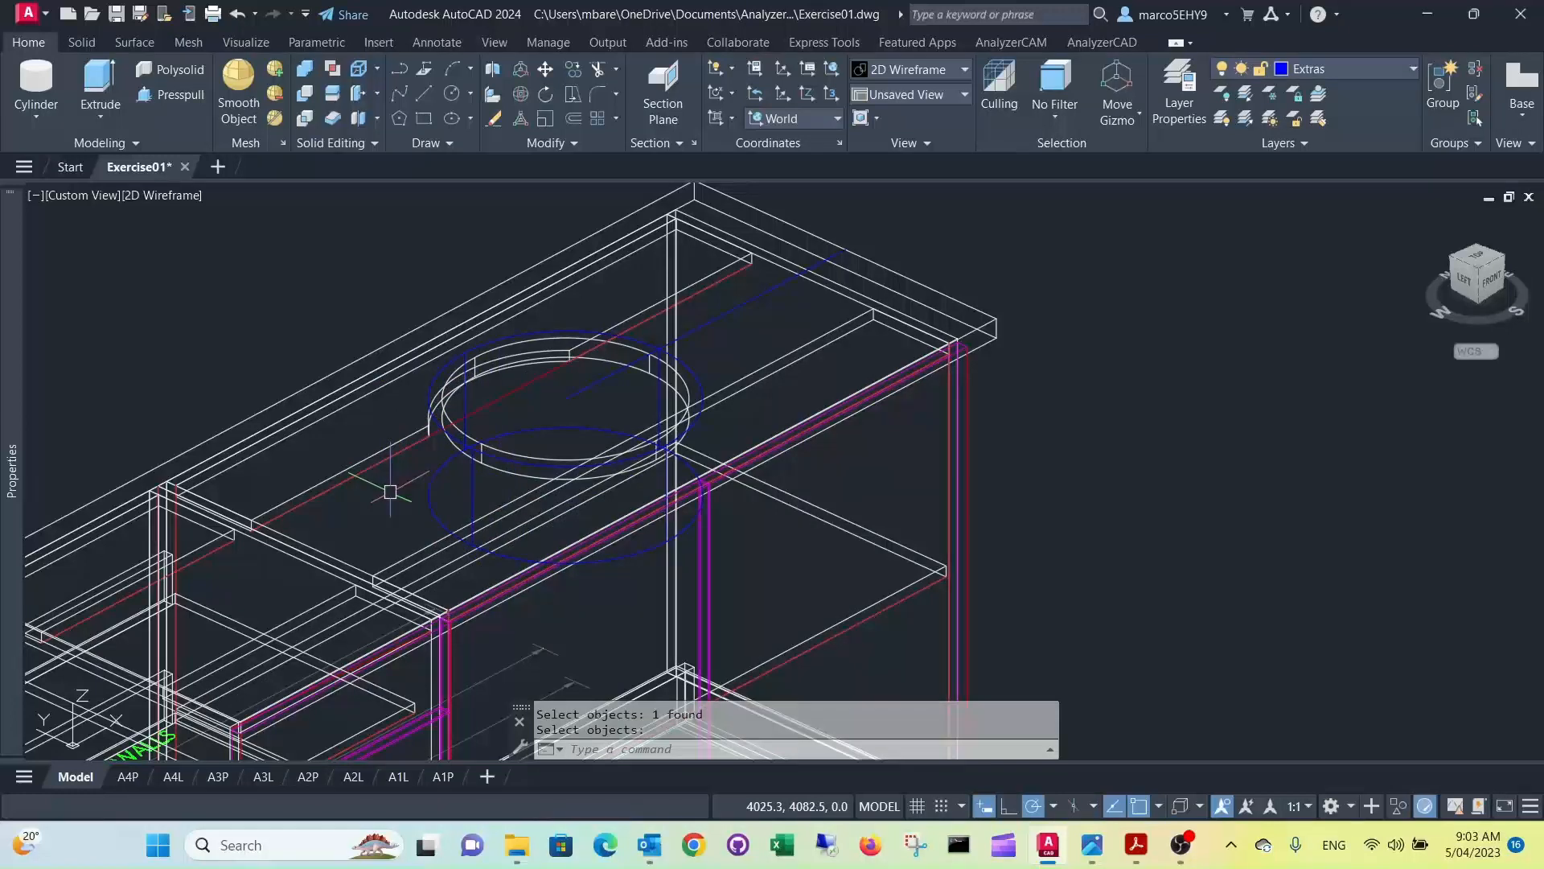
Step: Subtract the remaining cylinder from the cabinet's front top rail
{"action": "key", "text": "Return"}
{"action": "left_click", "coordinate": [420, 551]}
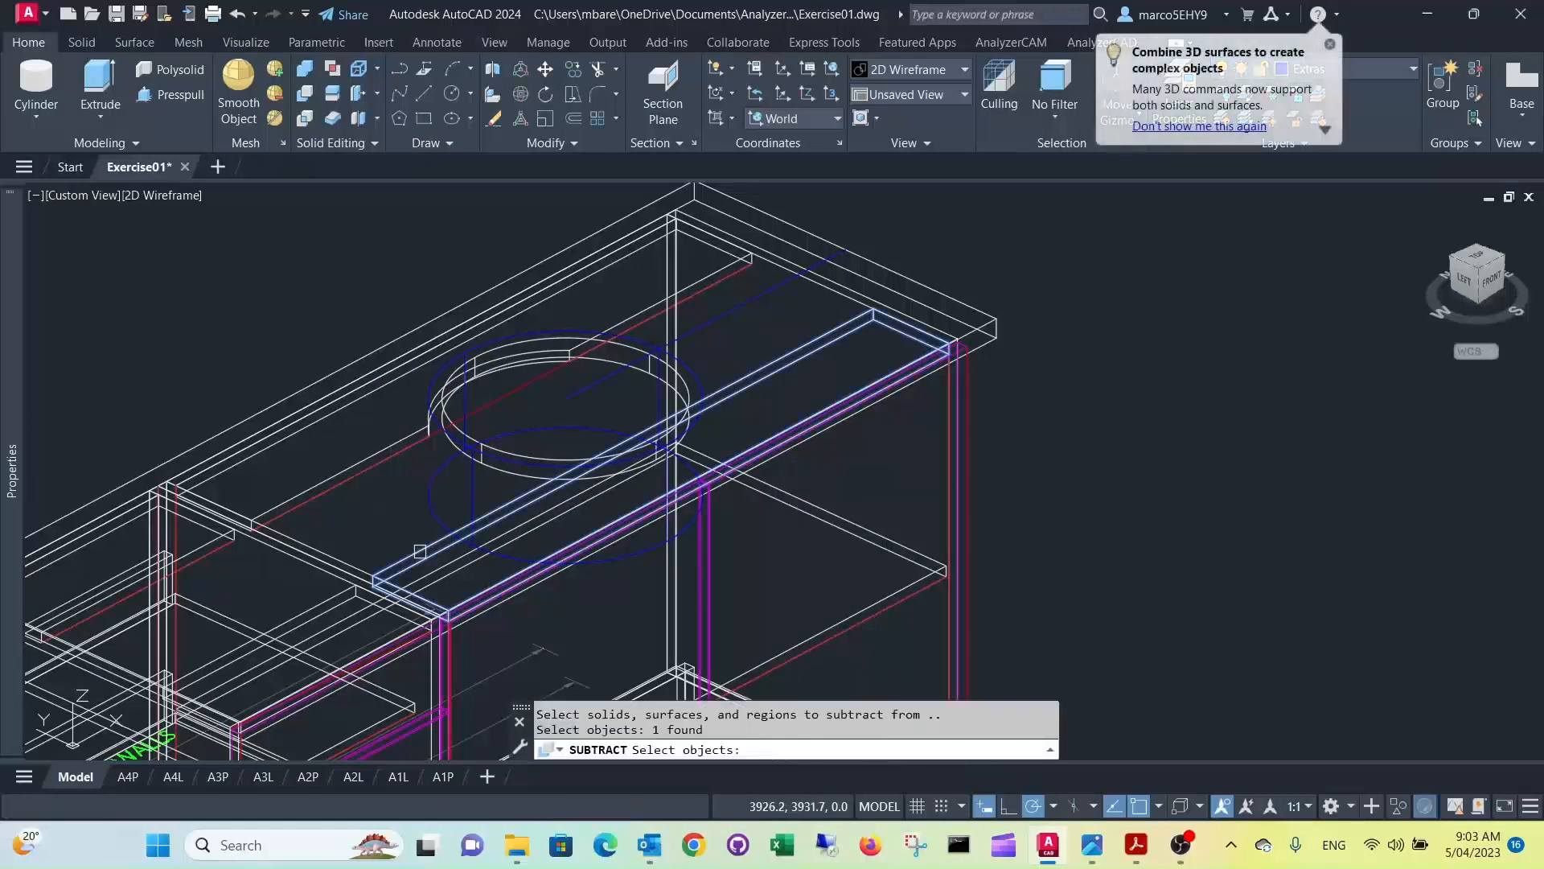
{"action": "key", "text": "Return"}
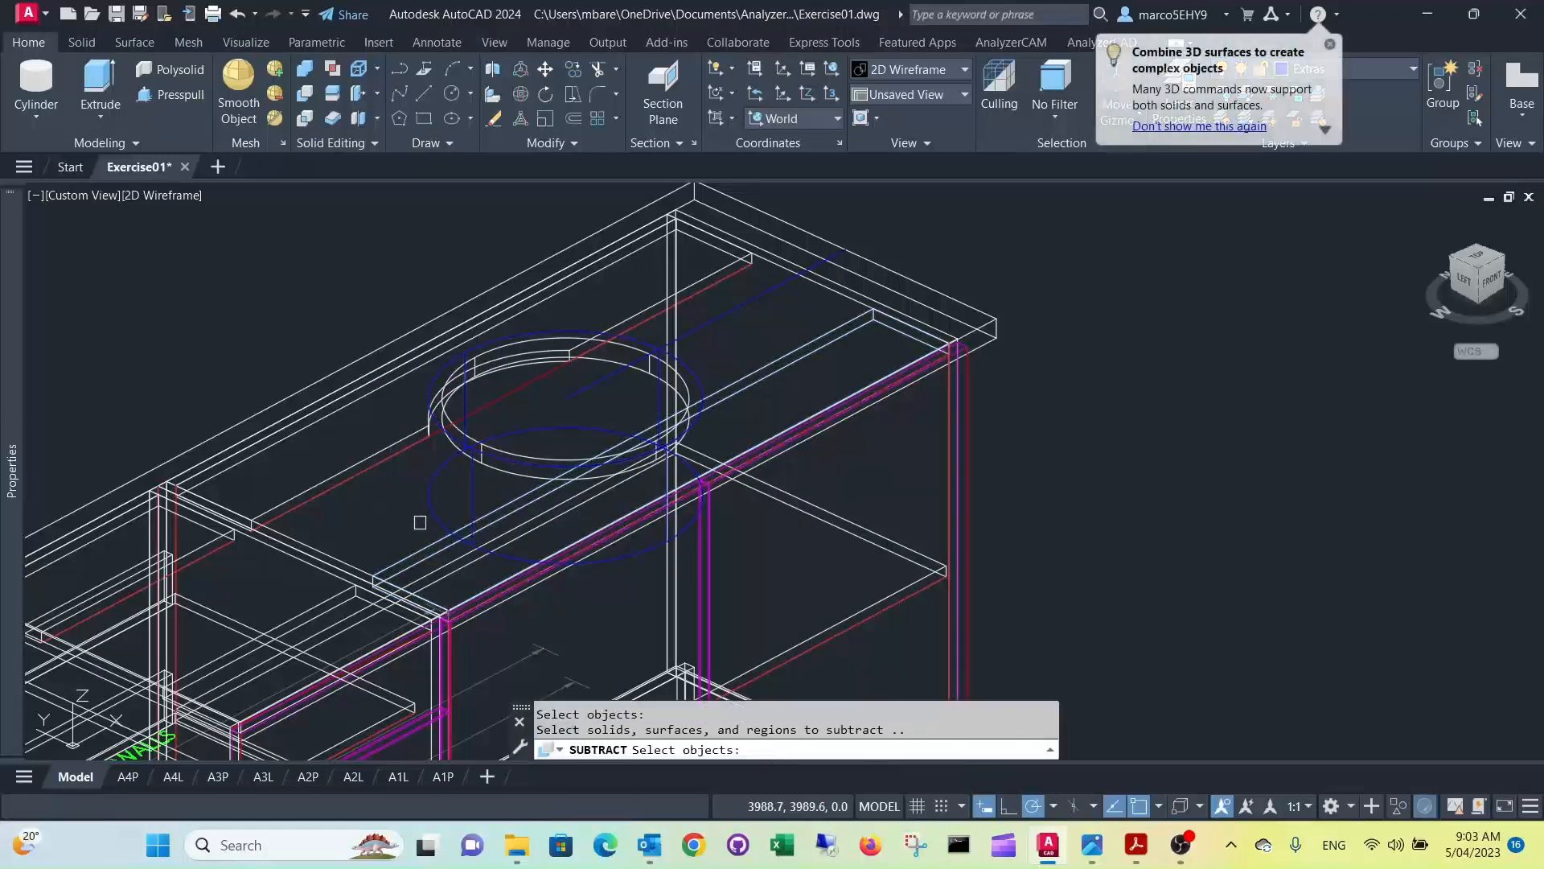
{"action": "left_click", "coordinate": [433, 516]}
{"action": "key", "text": "Return"}
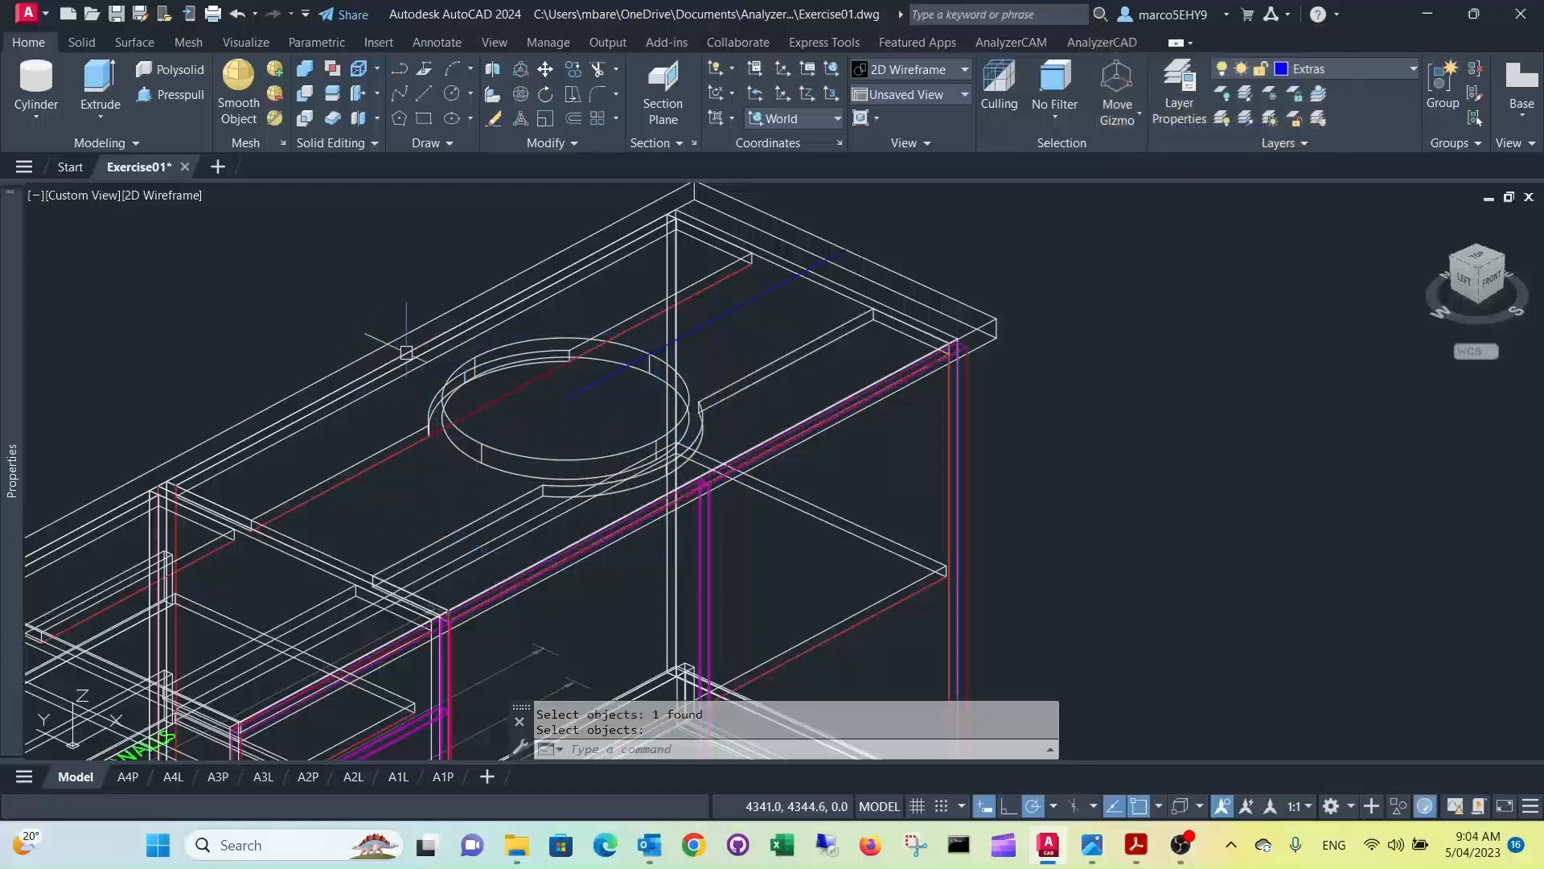
Step: Erase the blue construction line running from the centre of the round cut-out
{"action": "scroll", "coordinate": [552, 384], "scroll_direction": "down", "scroll_amount": 6}
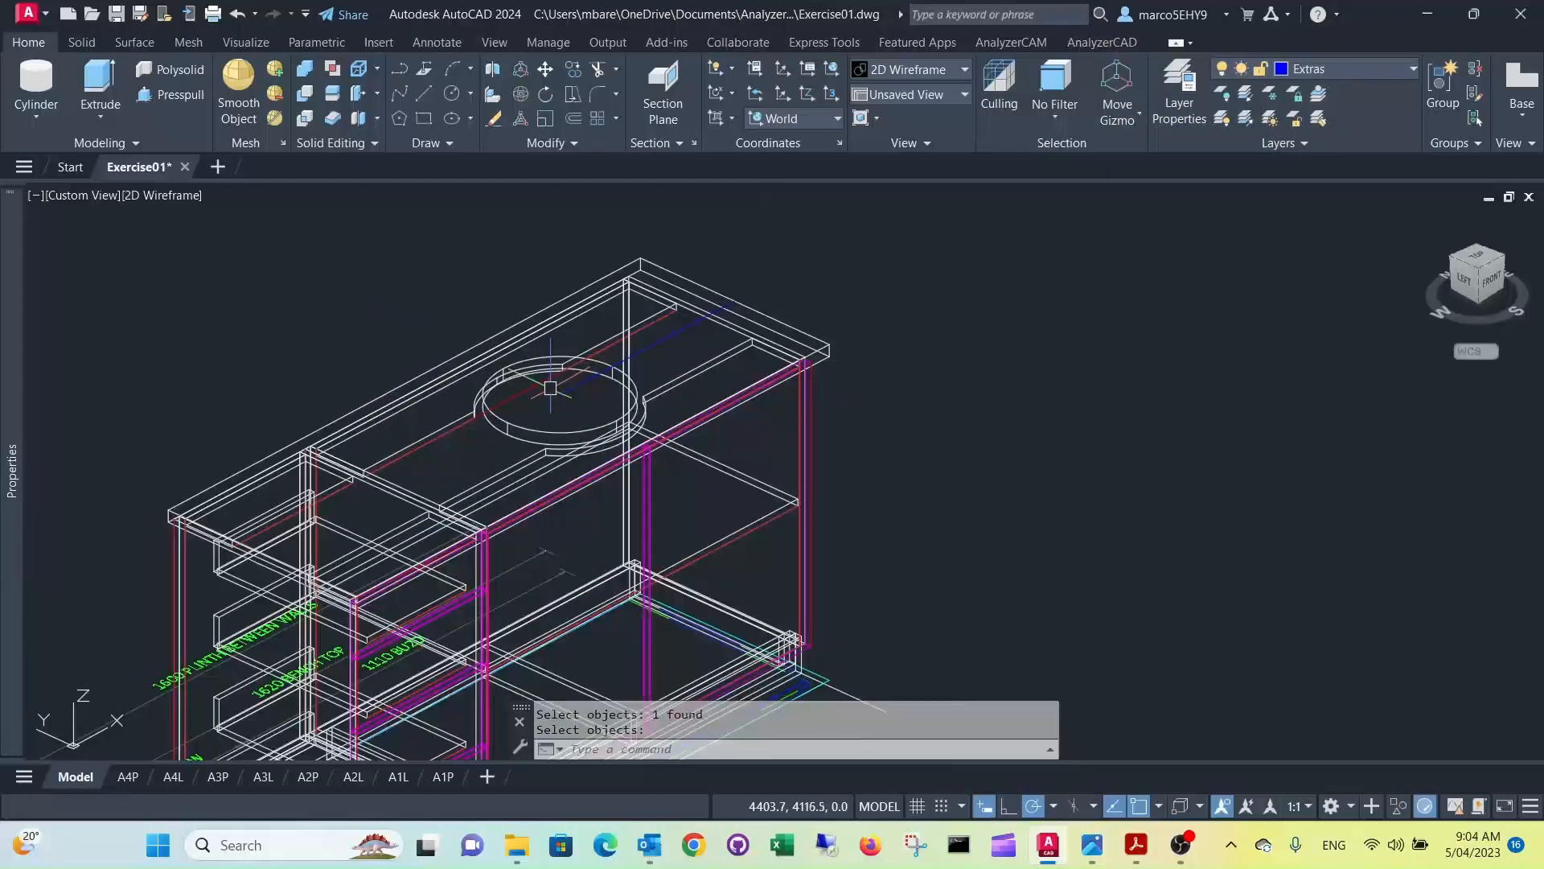
{"action": "scroll", "coordinate": [619, 367], "scroll_direction": "up", "scroll_amount": 4}
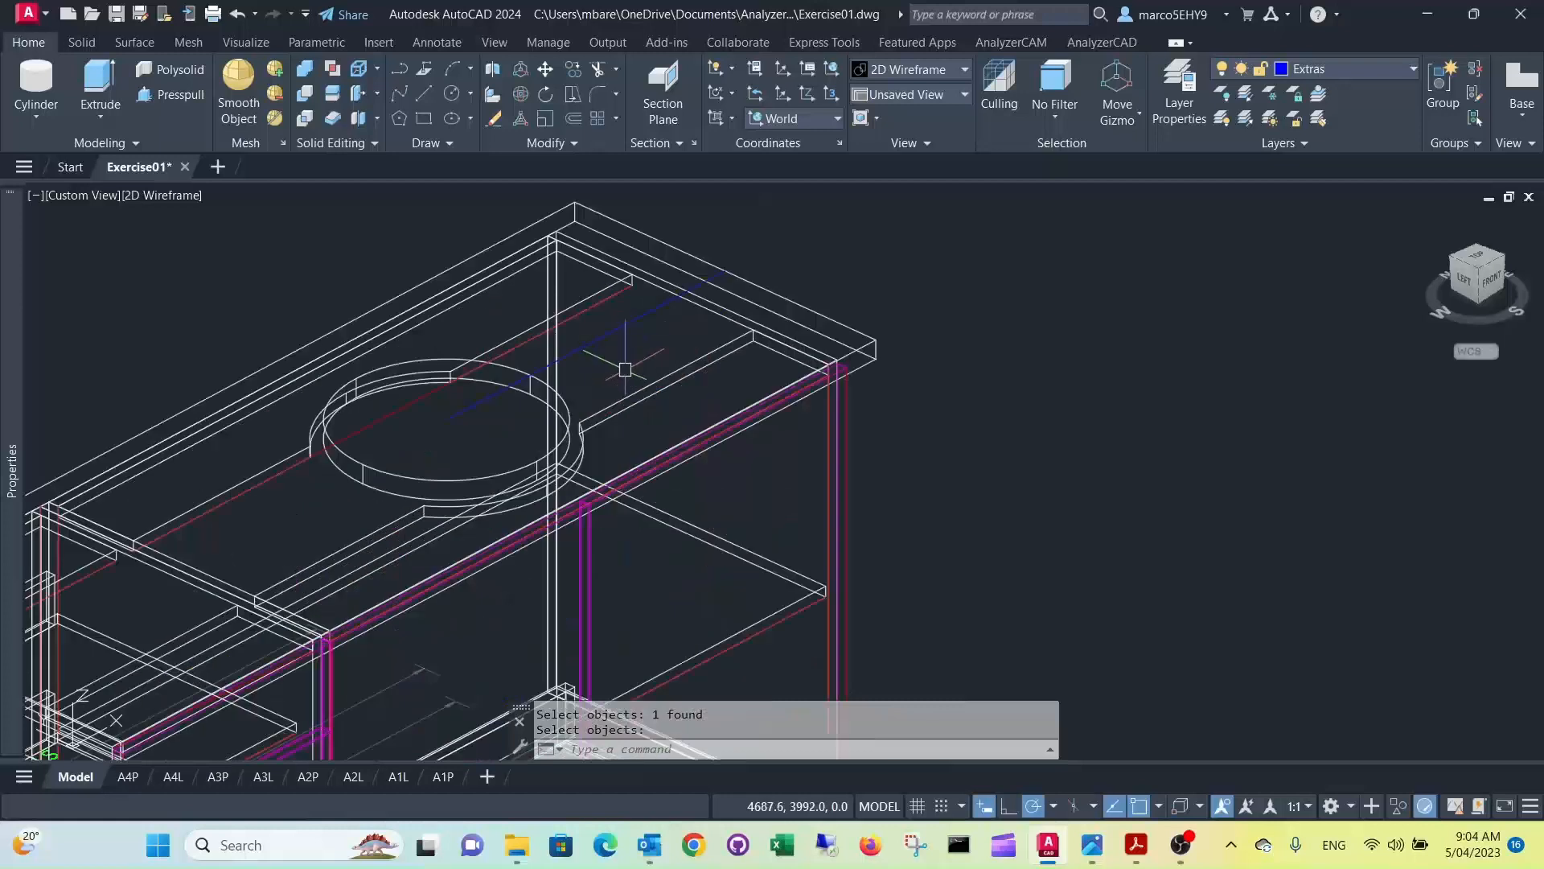
{"action": "key", "text": "Return"}
{"action": "left_click", "coordinate": [607, 332]}
{"action": "key", "text": "Delete"}
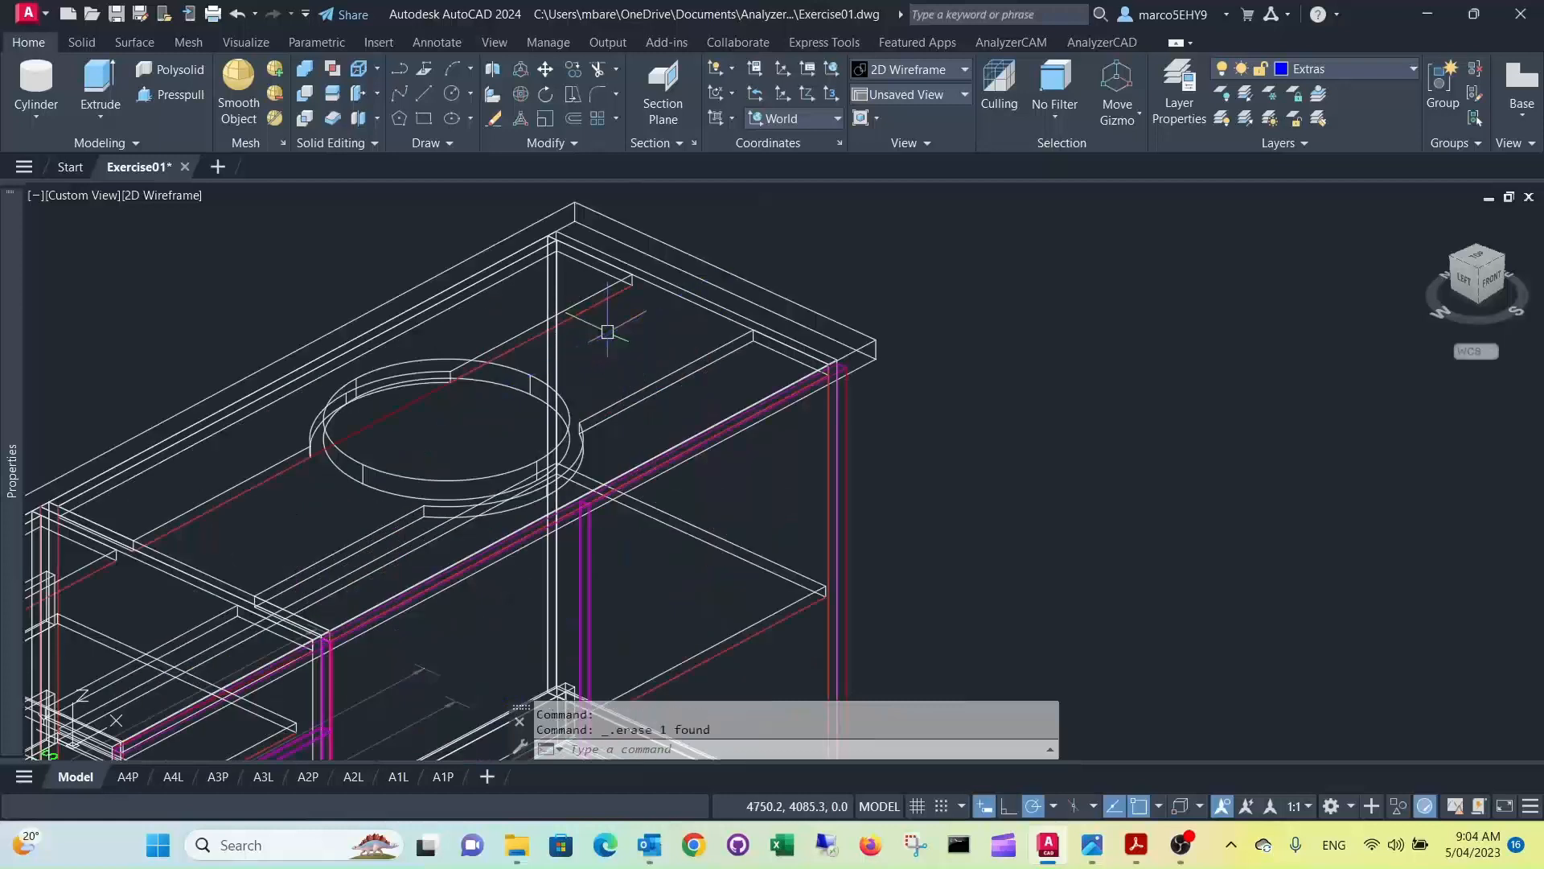
Step: Inspect the whole cabinet run in the Conceptual visual style, and return to 2D Wireframe
{"action": "scroll", "coordinate": [643, 328], "scroll_direction": "down", "scroll_amount": 6}
{"action": "scroll", "coordinate": [609, 374], "scroll_direction": "up", "scroll_amount": 2}
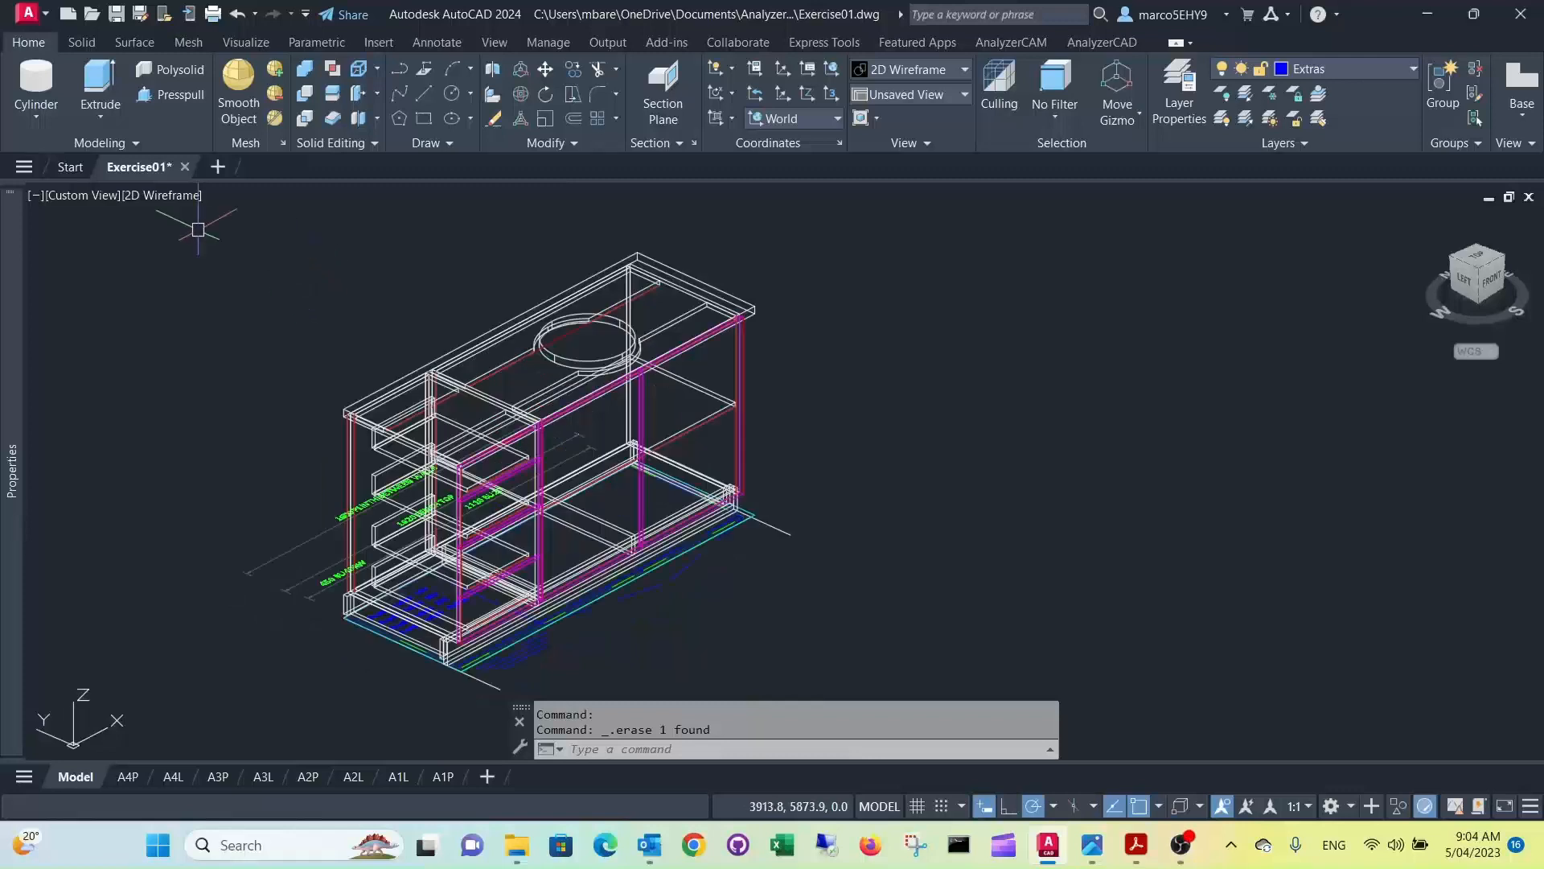
{"action": "left_click", "coordinate": [161, 195]}
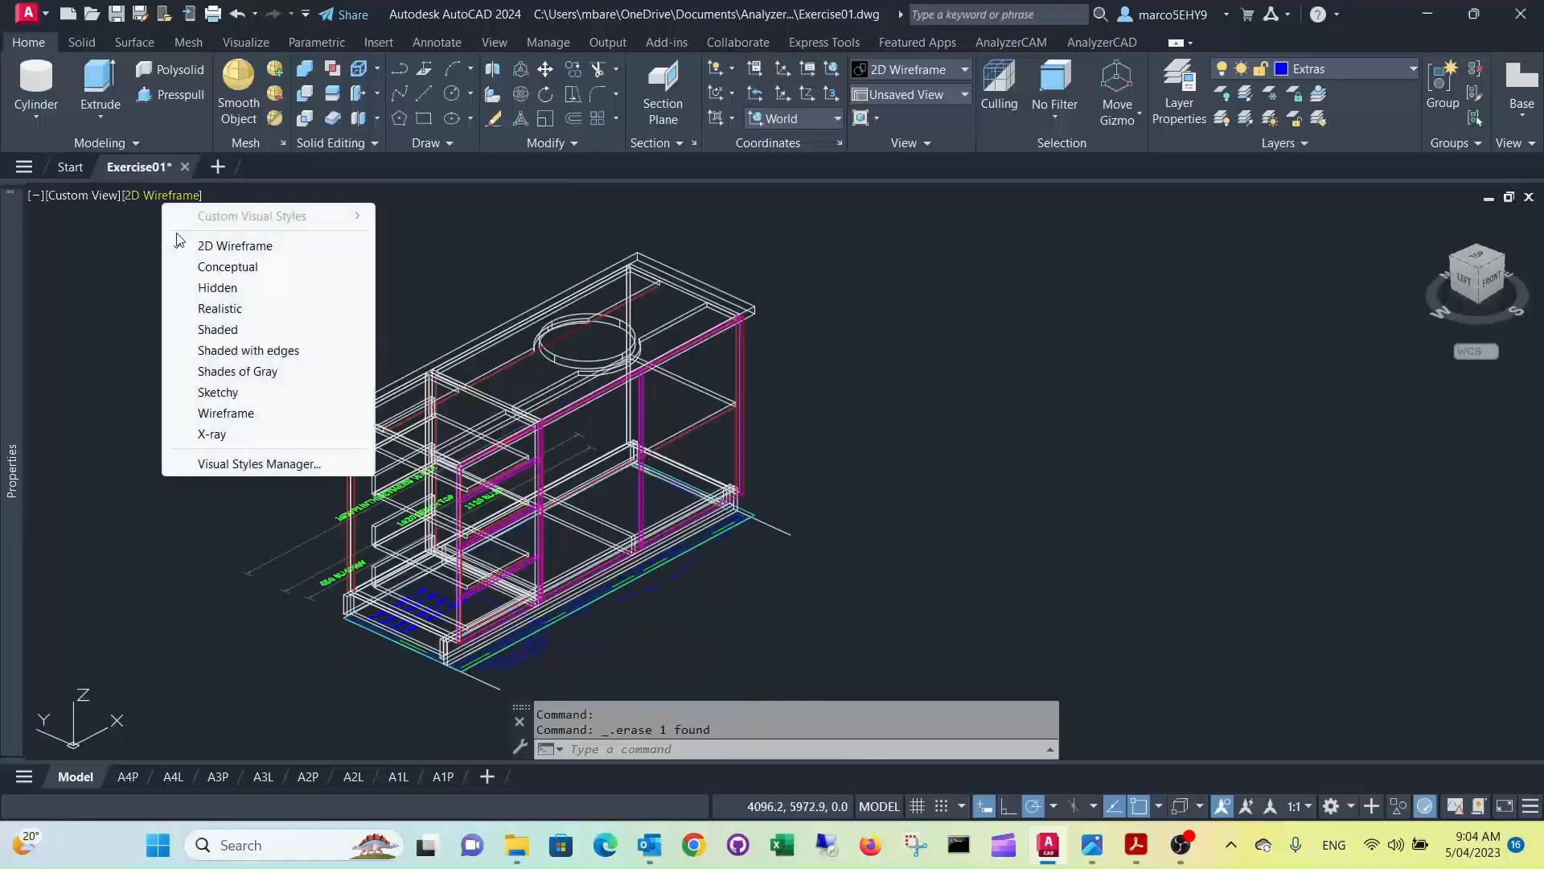
{"action": "left_click", "coordinate": [224, 268]}
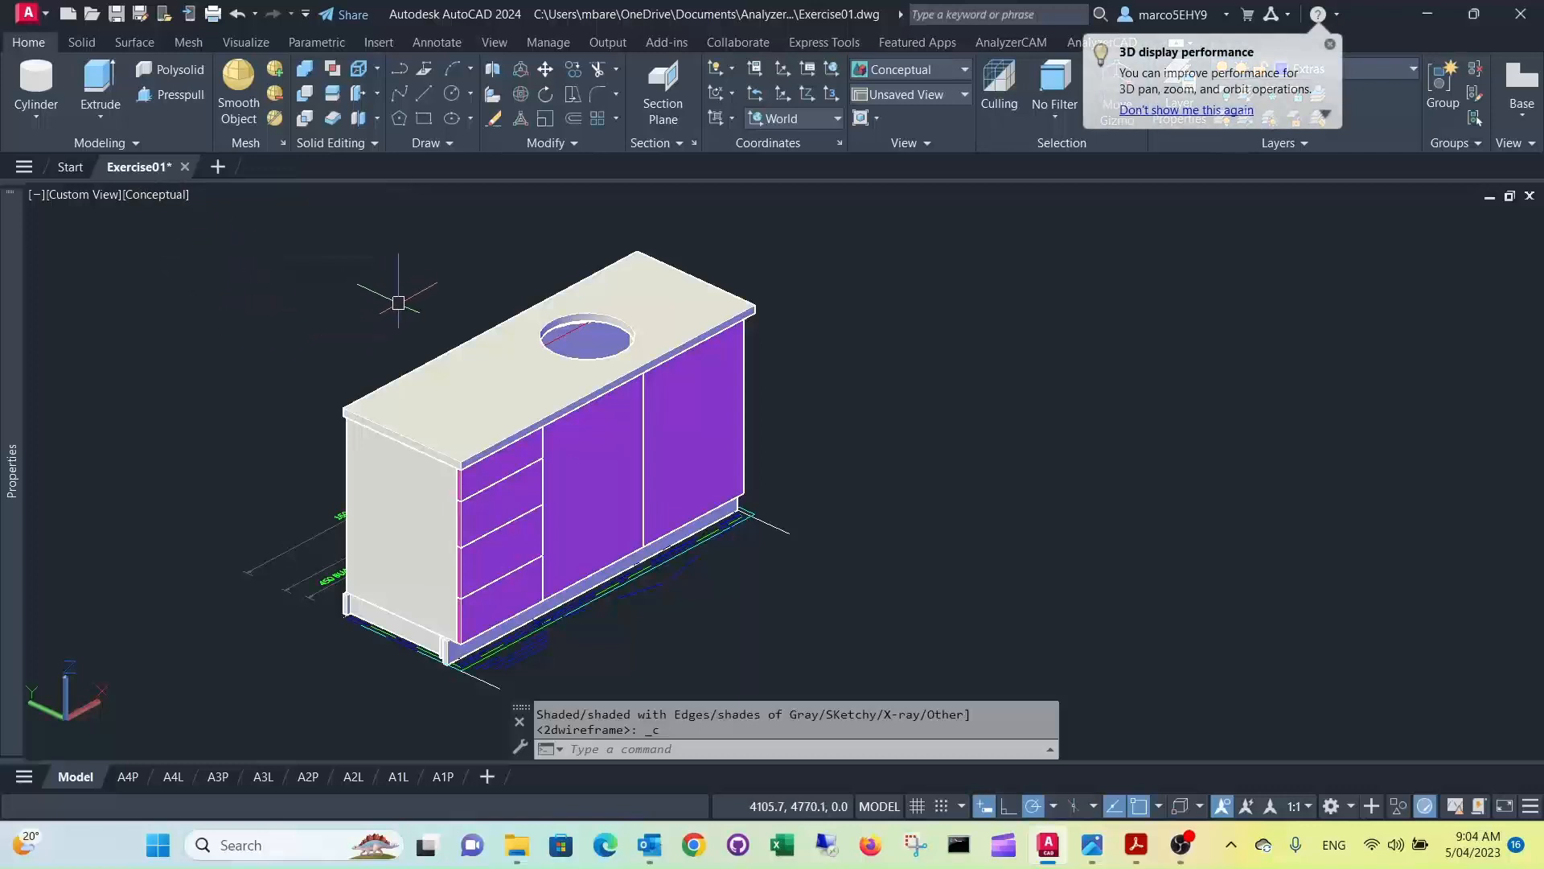
{"action": "left_click", "coordinate": [155, 197]}
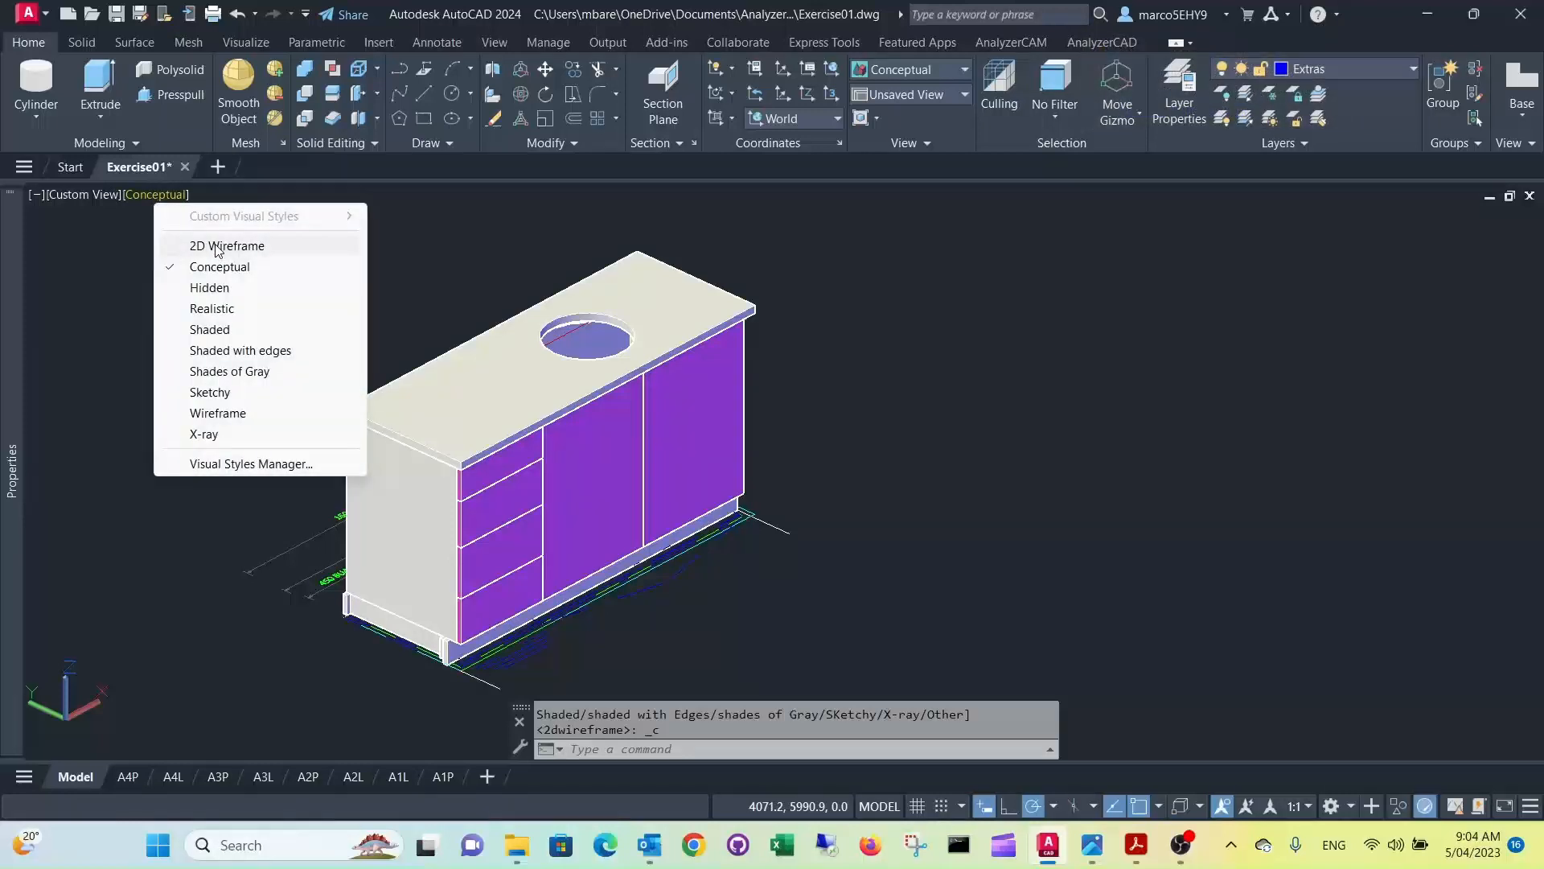
{"action": "left_click", "coordinate": [217, 246]}
Step: Save the drawing and run Analyzer on the entire cabinet run
{"action": "key", "text": "ctrl+s"}
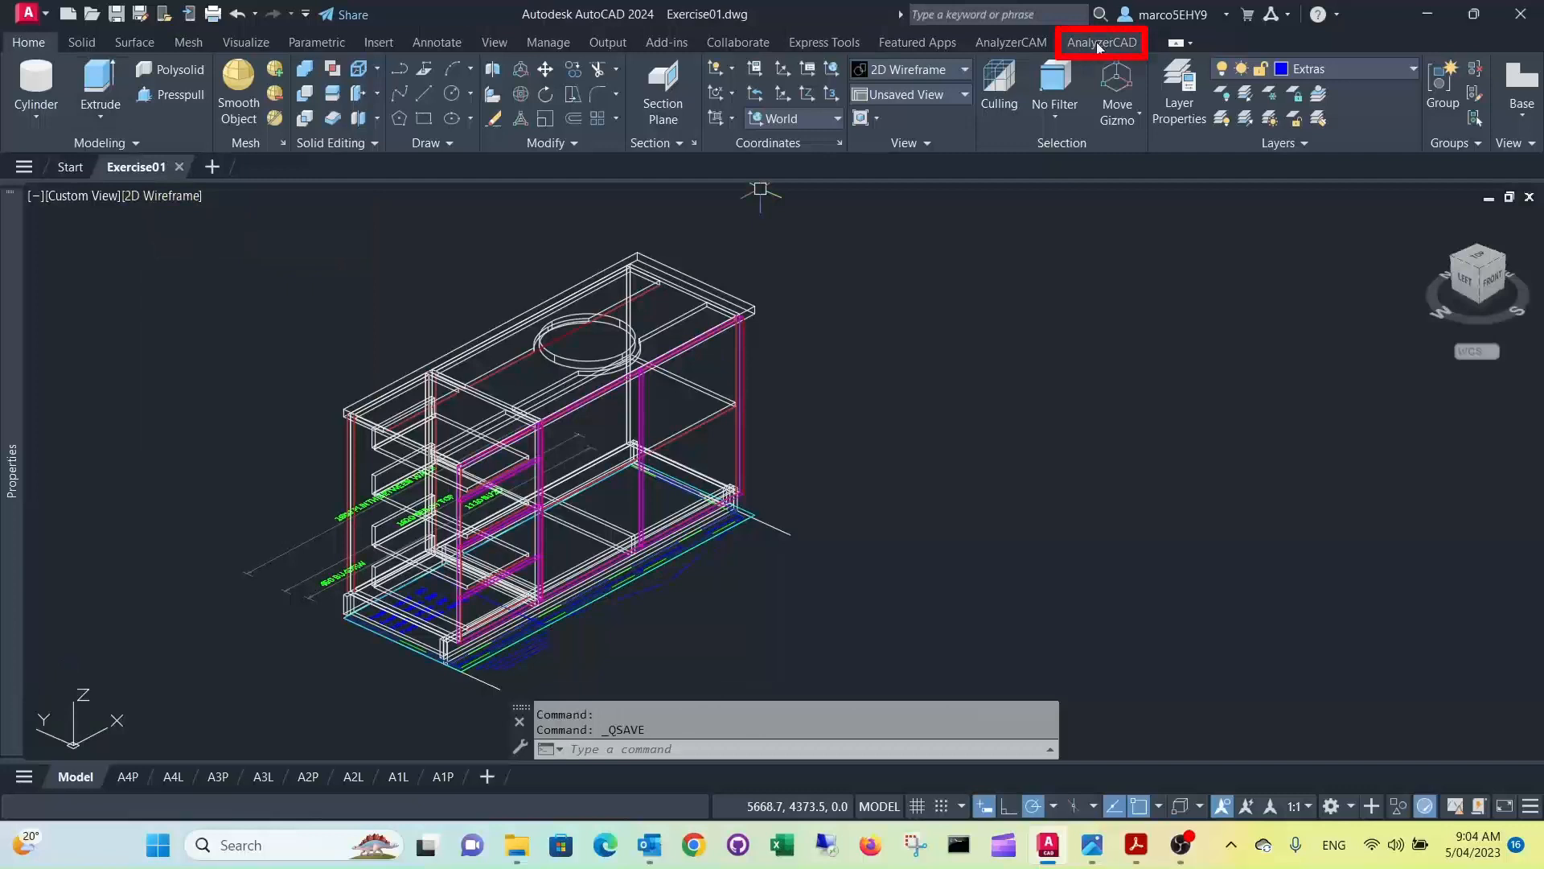
{"action": "left_click", "coordinate": [1099, 42]}
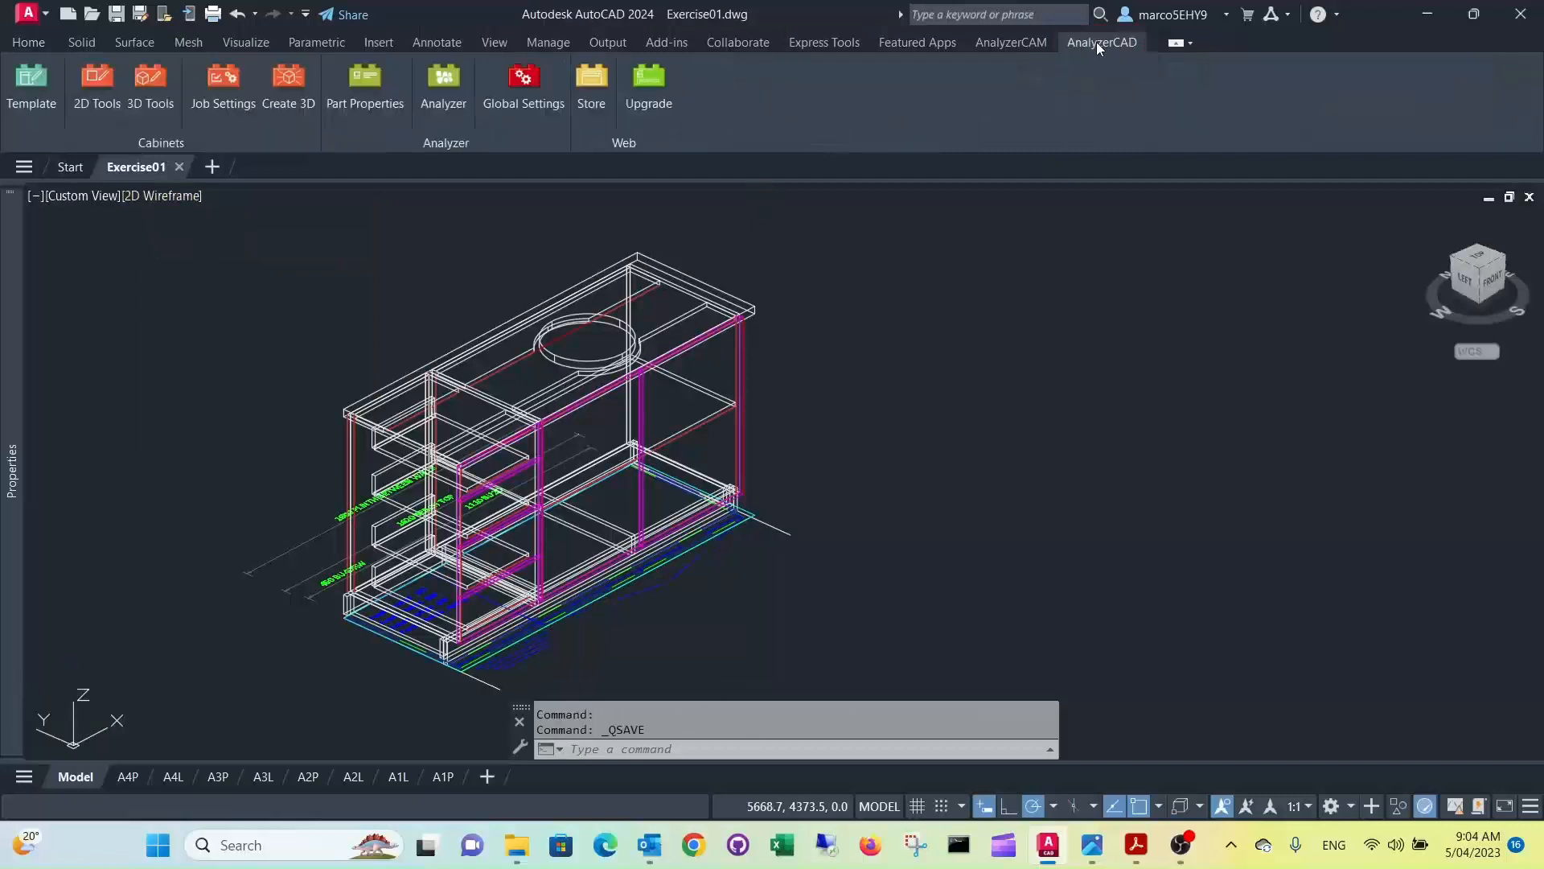
{"action": "left_click", "coordinate": [443, 79]}
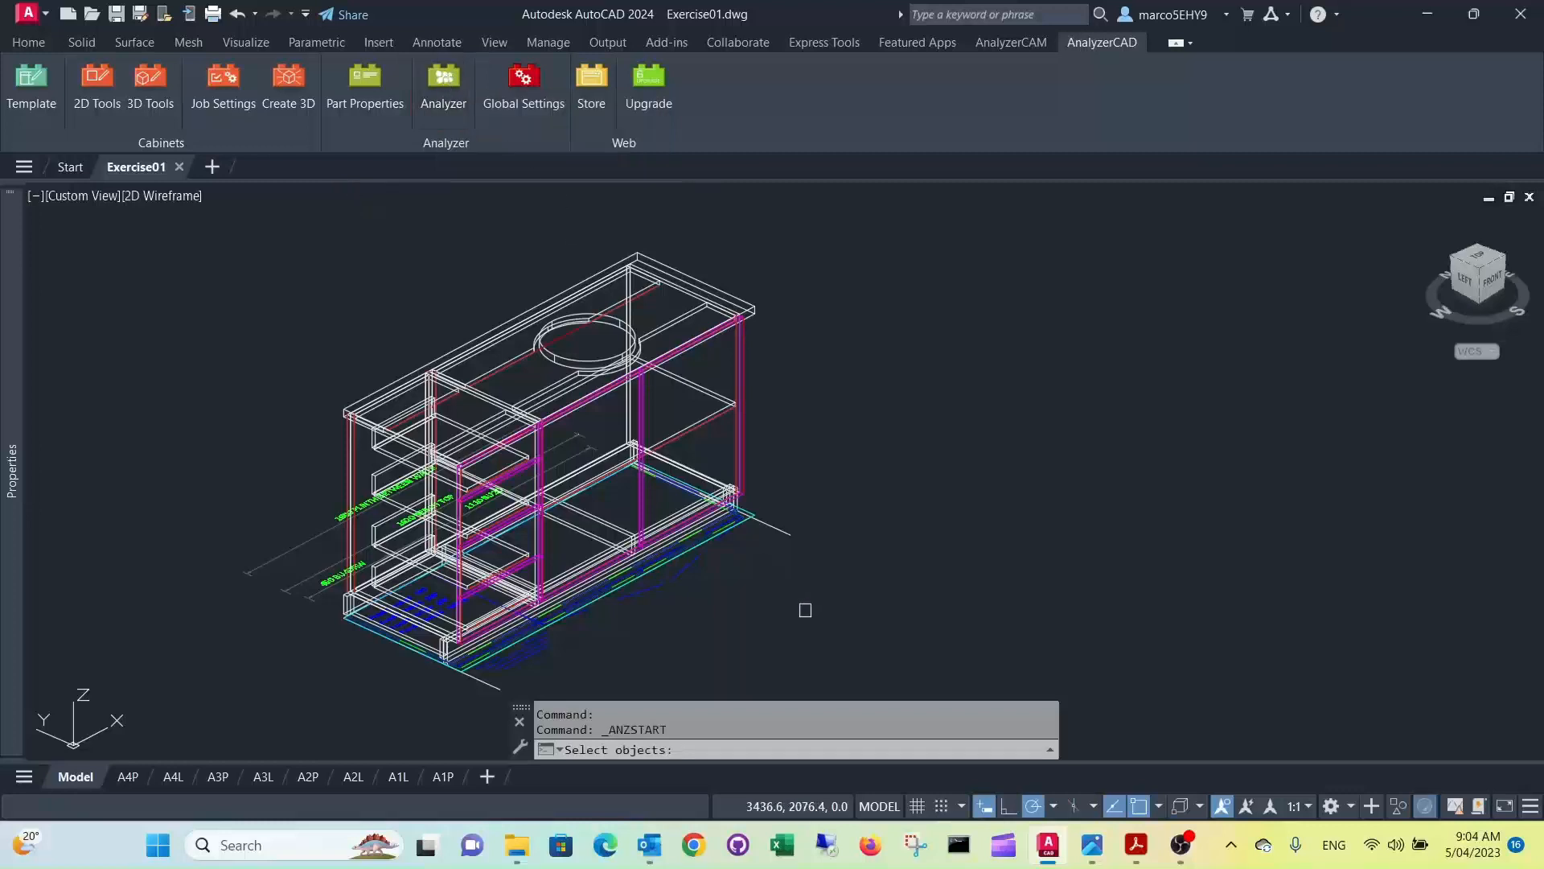
{"action": "left_click", "coordinate": [948, 677]}
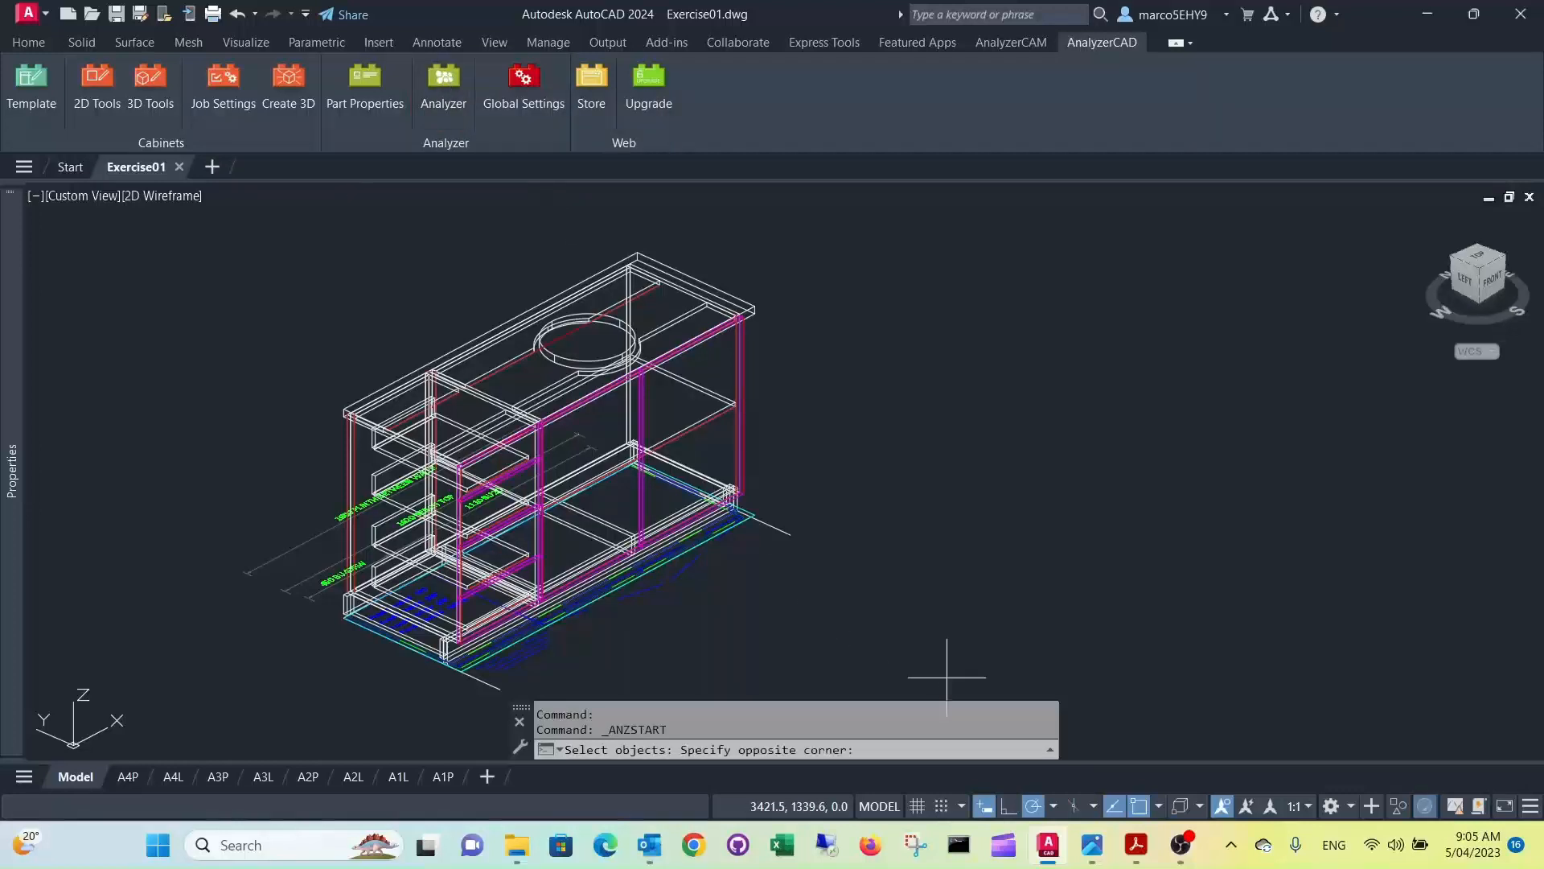
{"action": "left_click", "coordinate": [241, 197]}
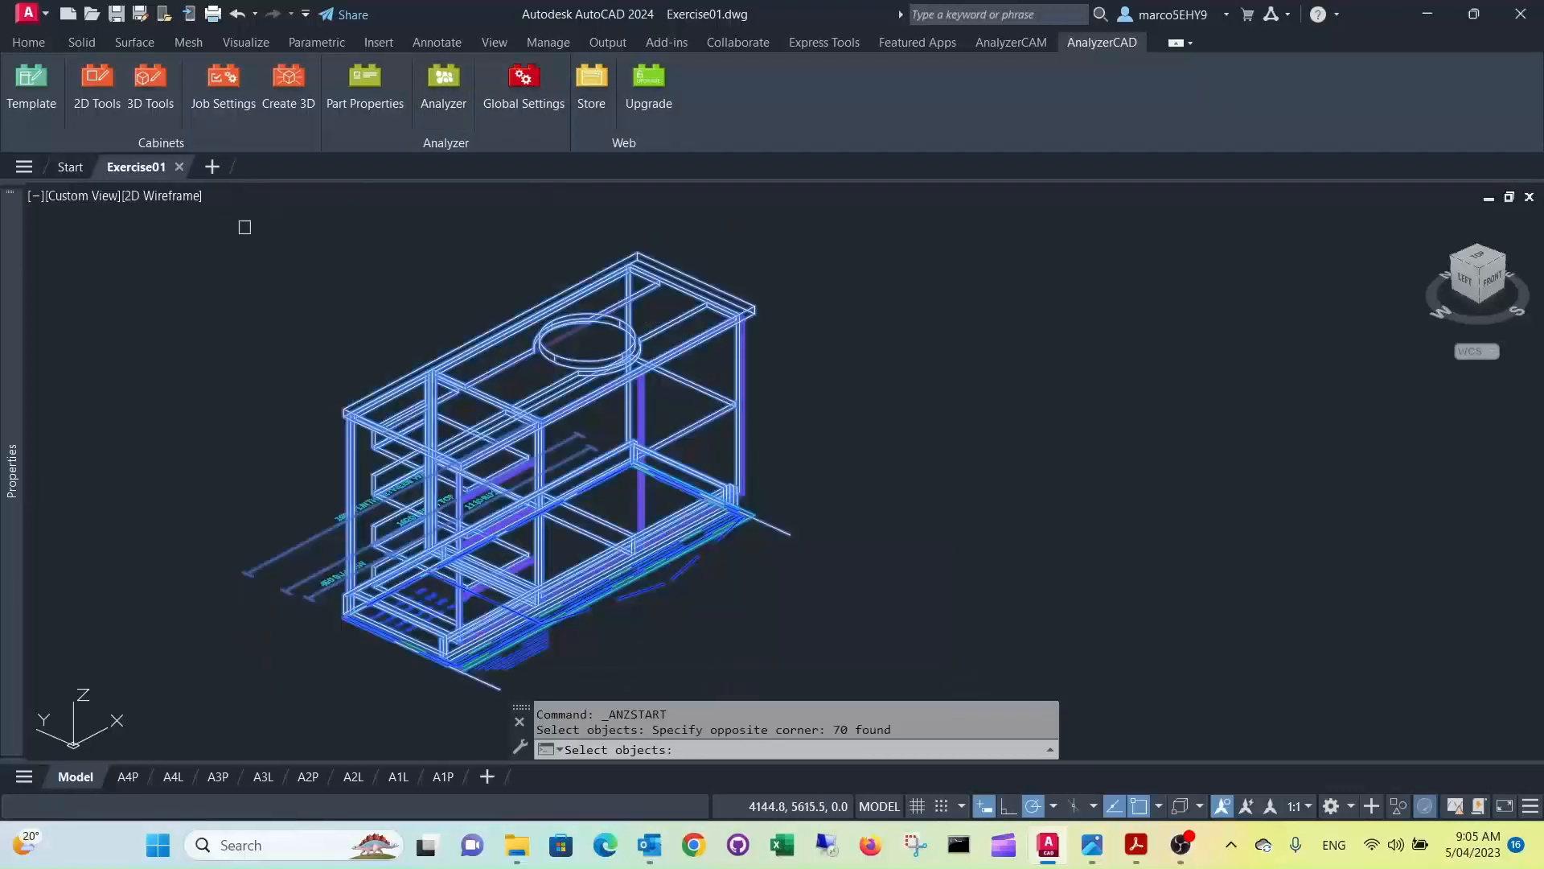
{"action": "key", "text": "Return"}
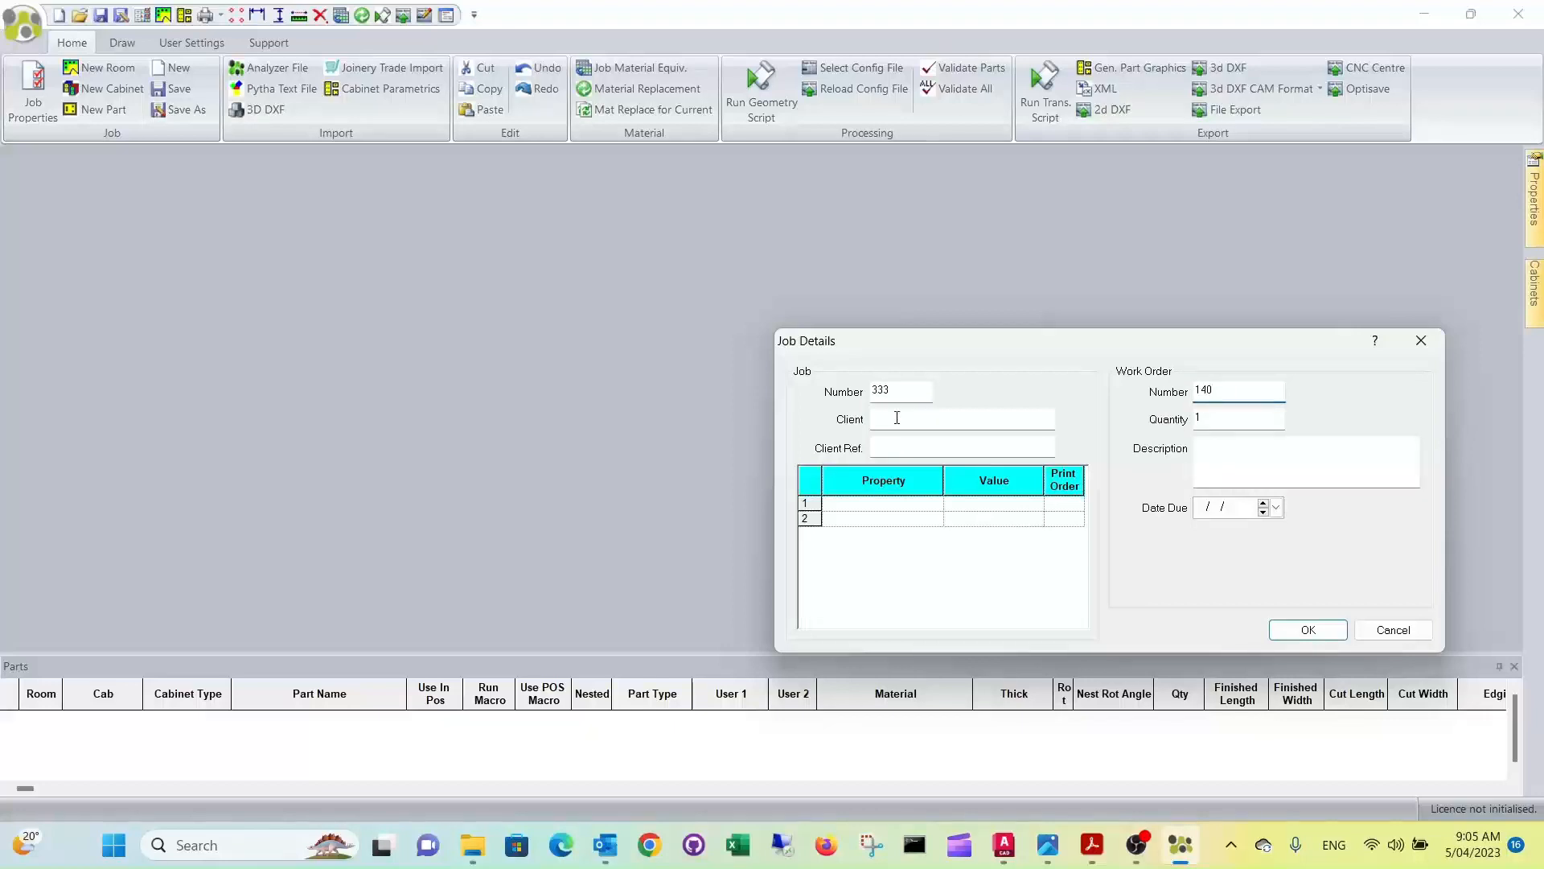
Step: Accept the job details with the client and client reference left blank
{"action": "left_click", "coordinate": [922, 427]}
{"action": "left_click", "coordinate": [906, 439]}
{"action": "left_click", "coordinate": [1309, 629]}
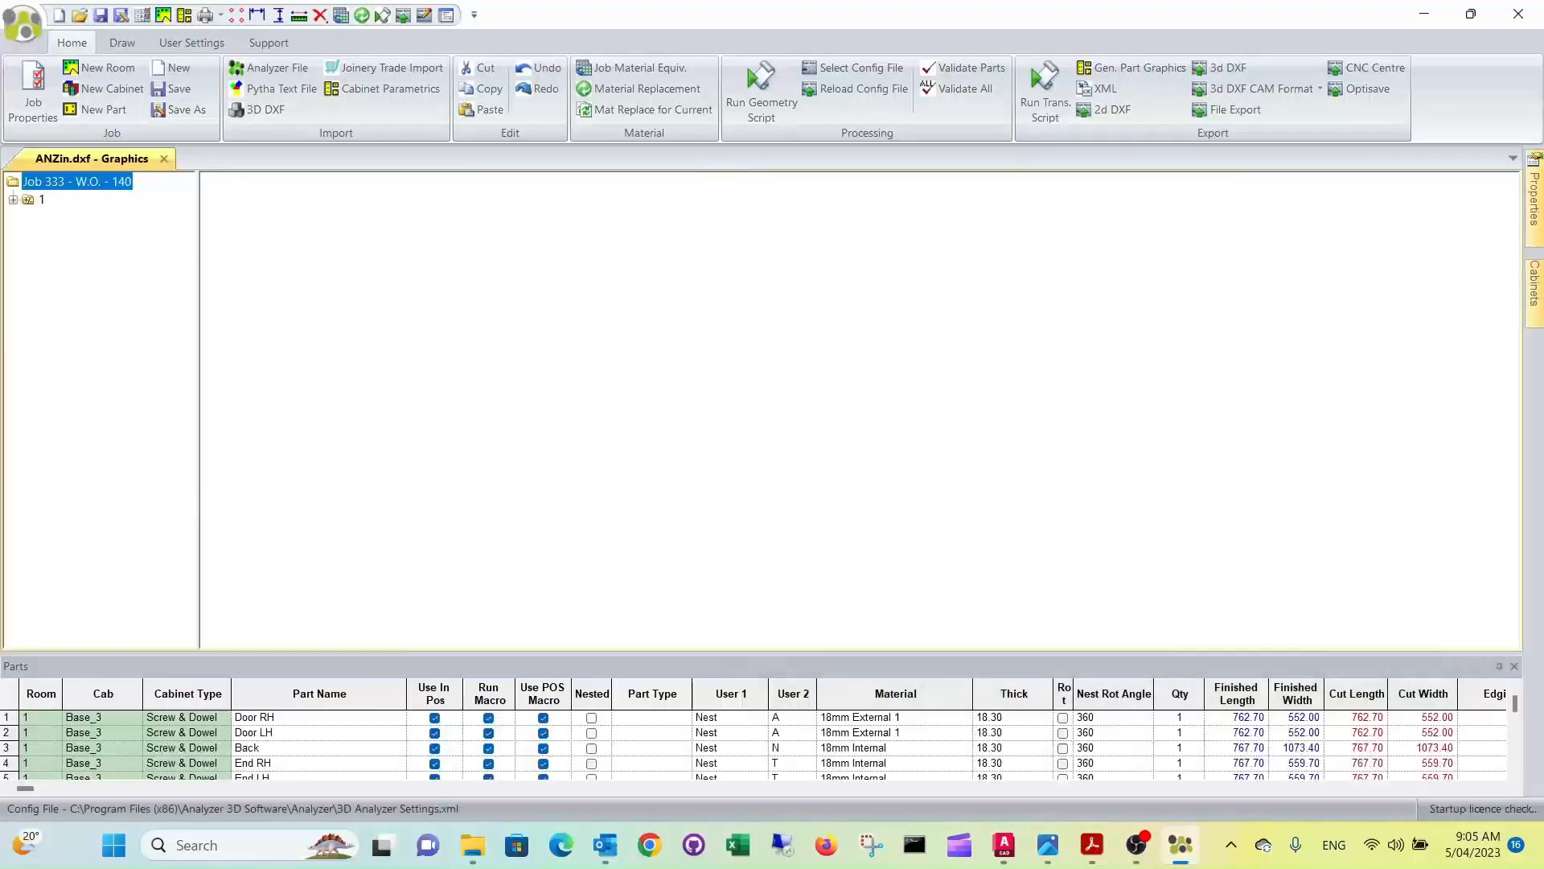
Step: Expand room 1 and review the imported parts of Base_3, Extras, Base_4 and Plinth_2
{"action": "left_click", "coordinate": [13, 199]}
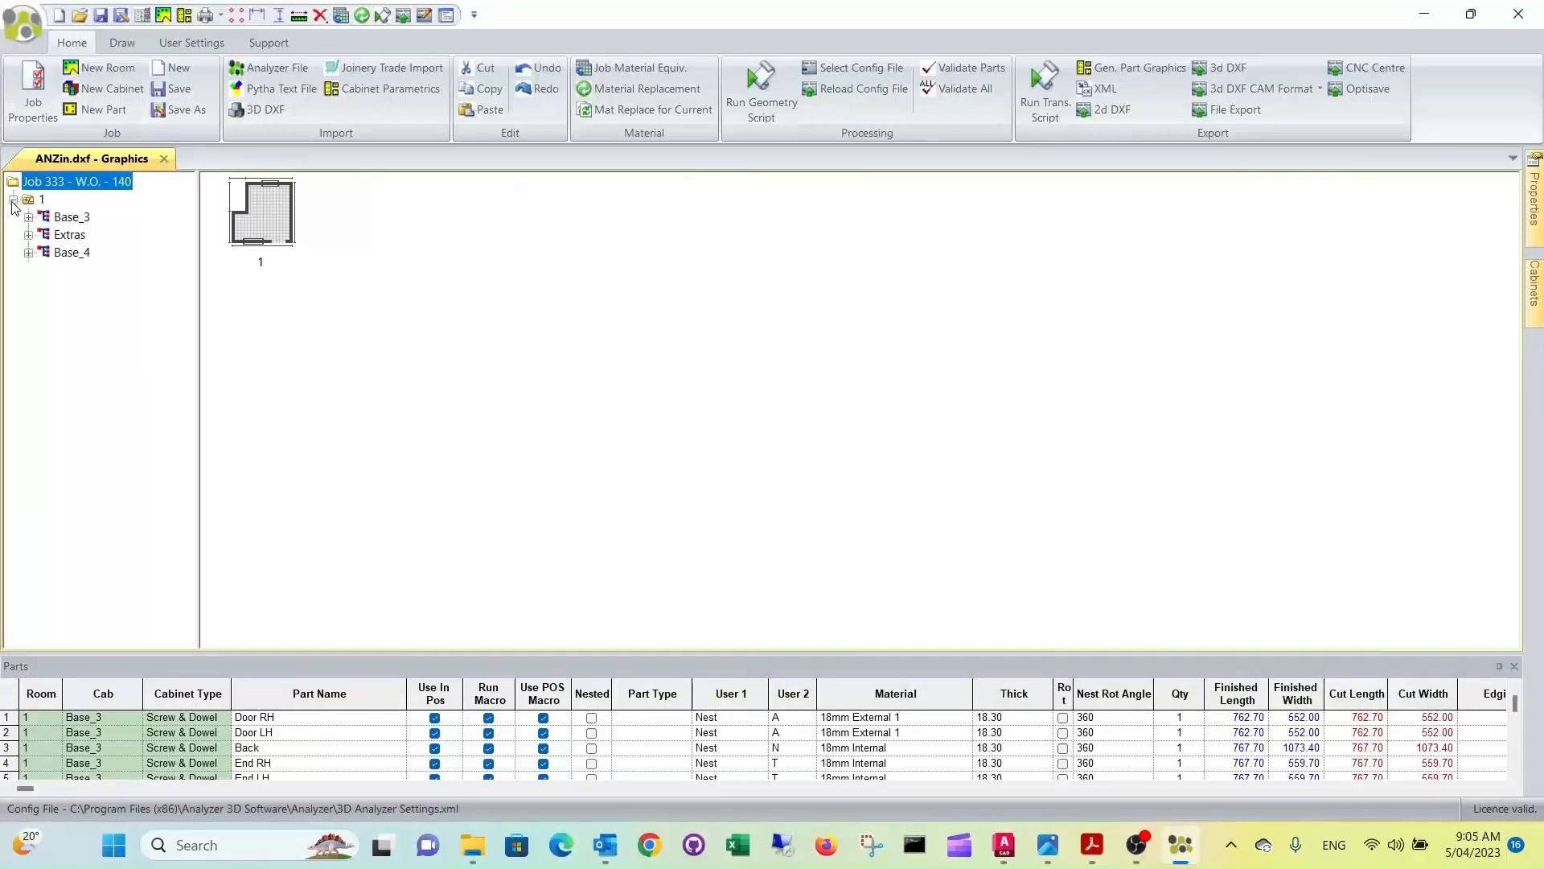
{"action": "left_click", "coordinate": [77, 221]}
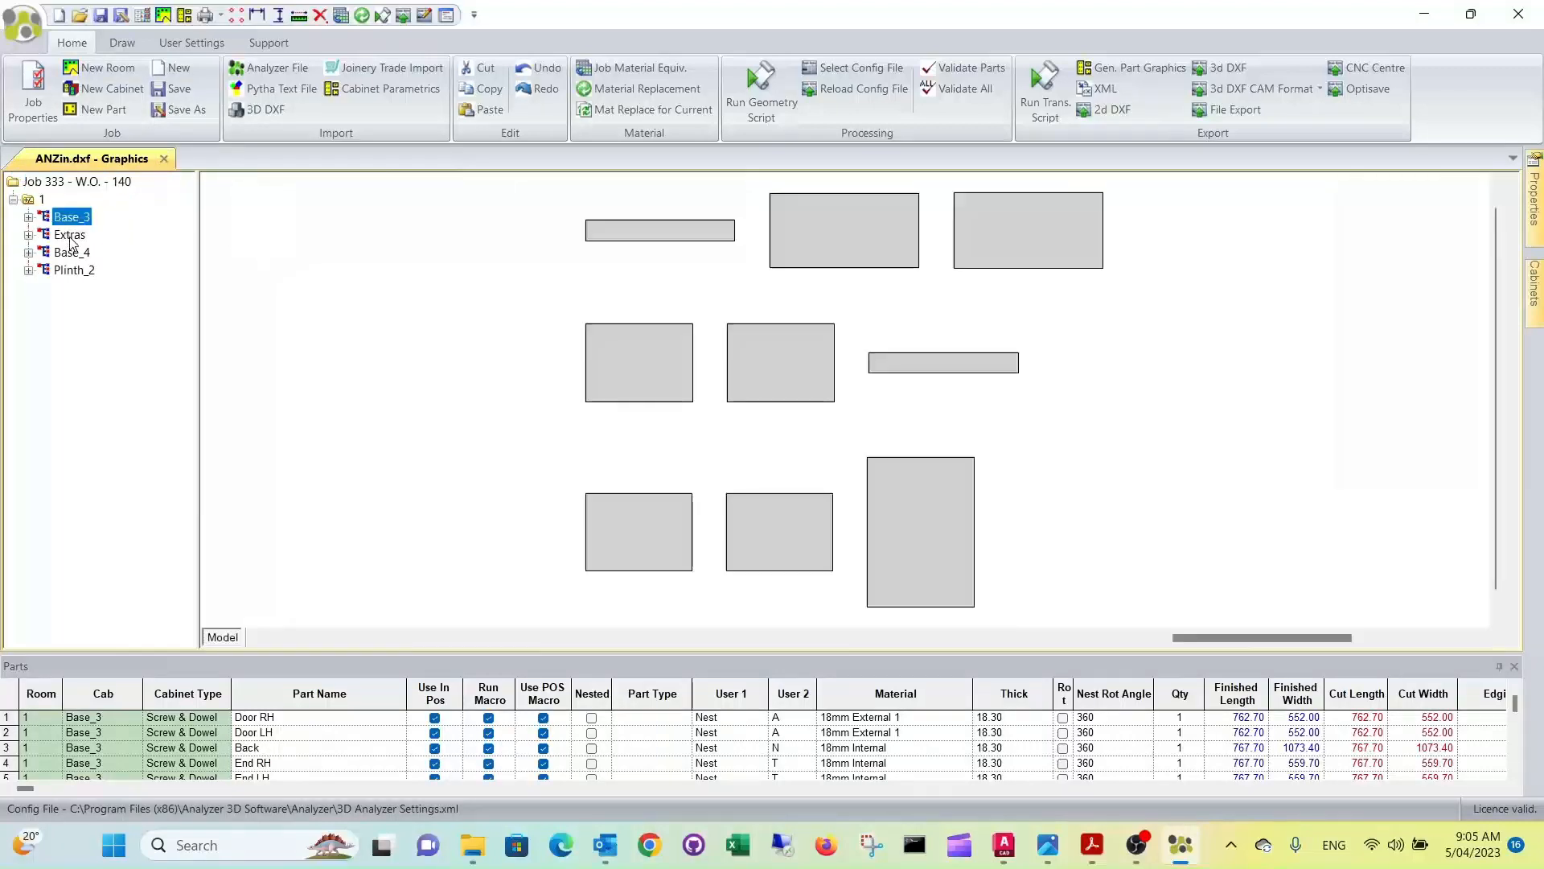
{"action": "left_click", "coordinate": [70, 238]}
{"action": "left_click", "coordinate": [78, 255]}
{"action": "left_click", "coordinate": [74, 271]}
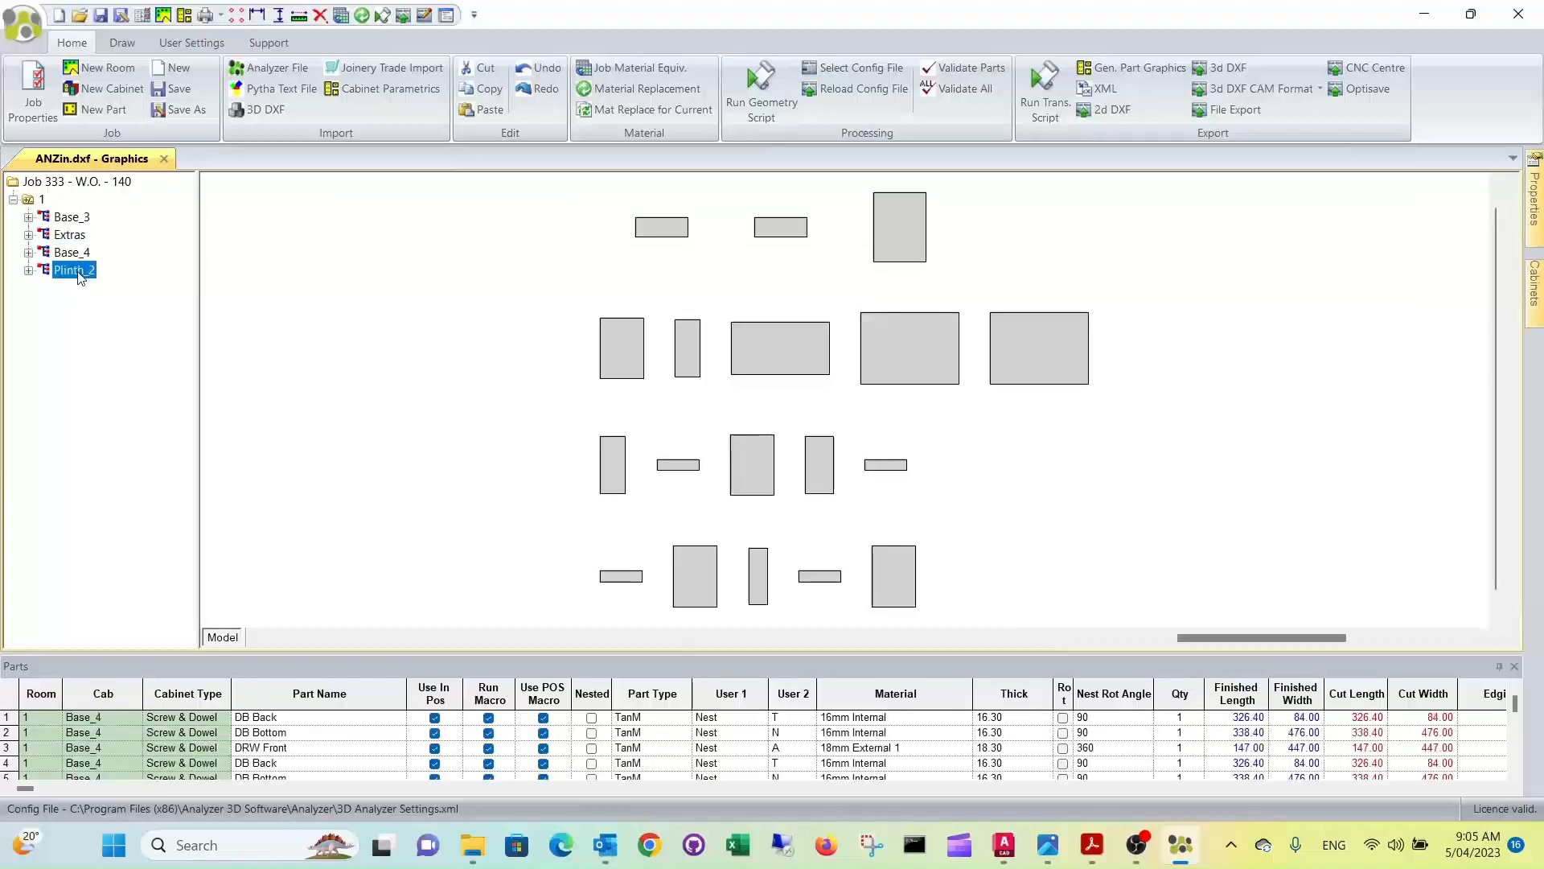
Step: Run the geometry script with Base_3 shown and examine its machined part drawings around End LH
{"action": "left_click", "coordinate": [72, 218]}
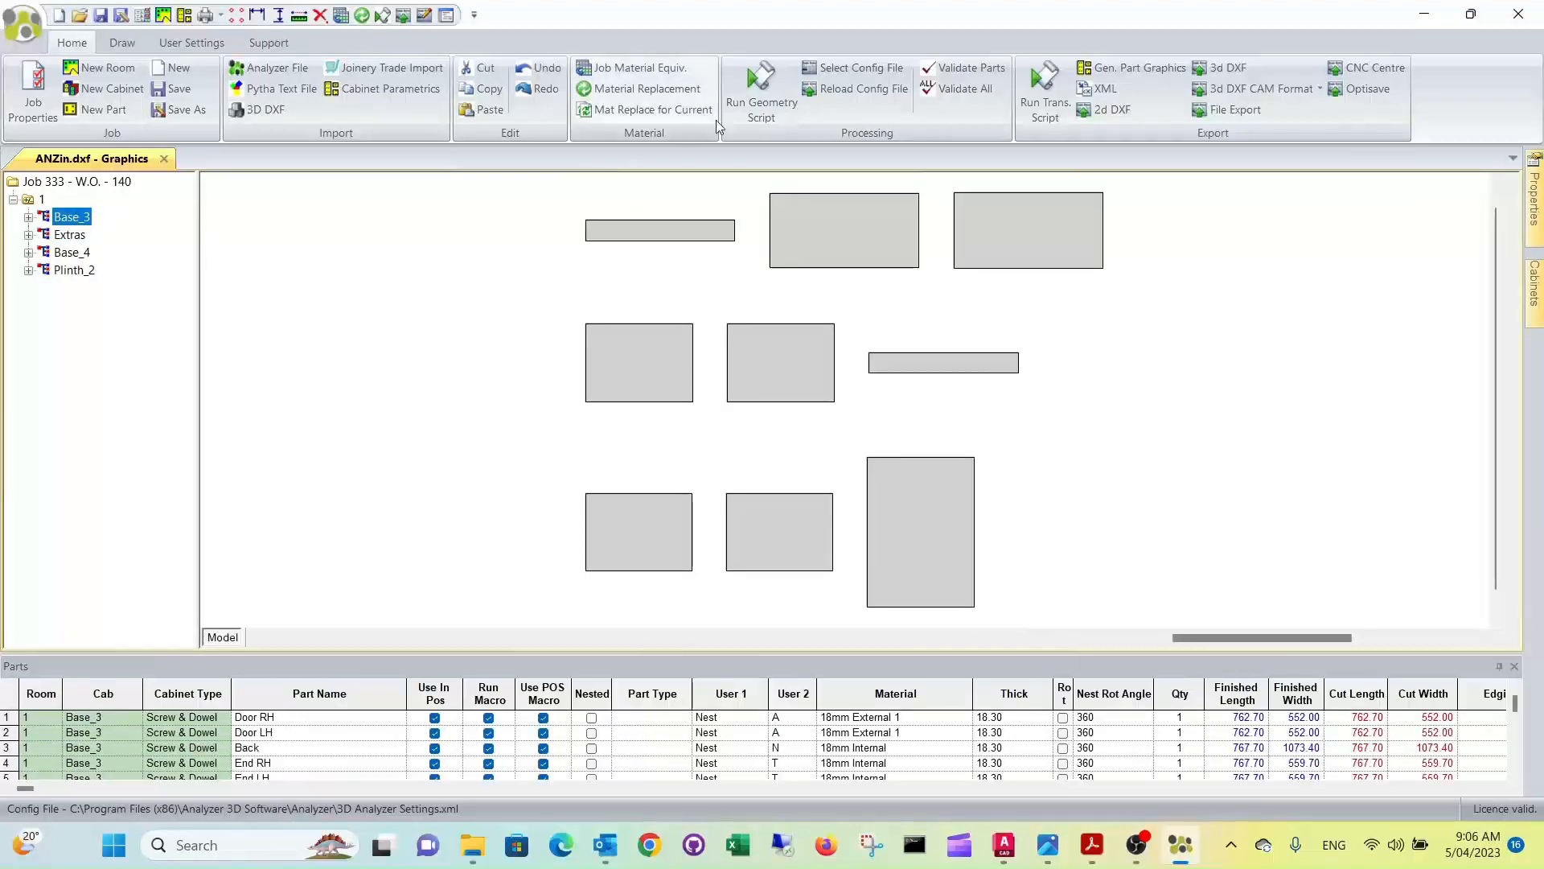
{"action": "left_click", "coordinate": [761, 95]}
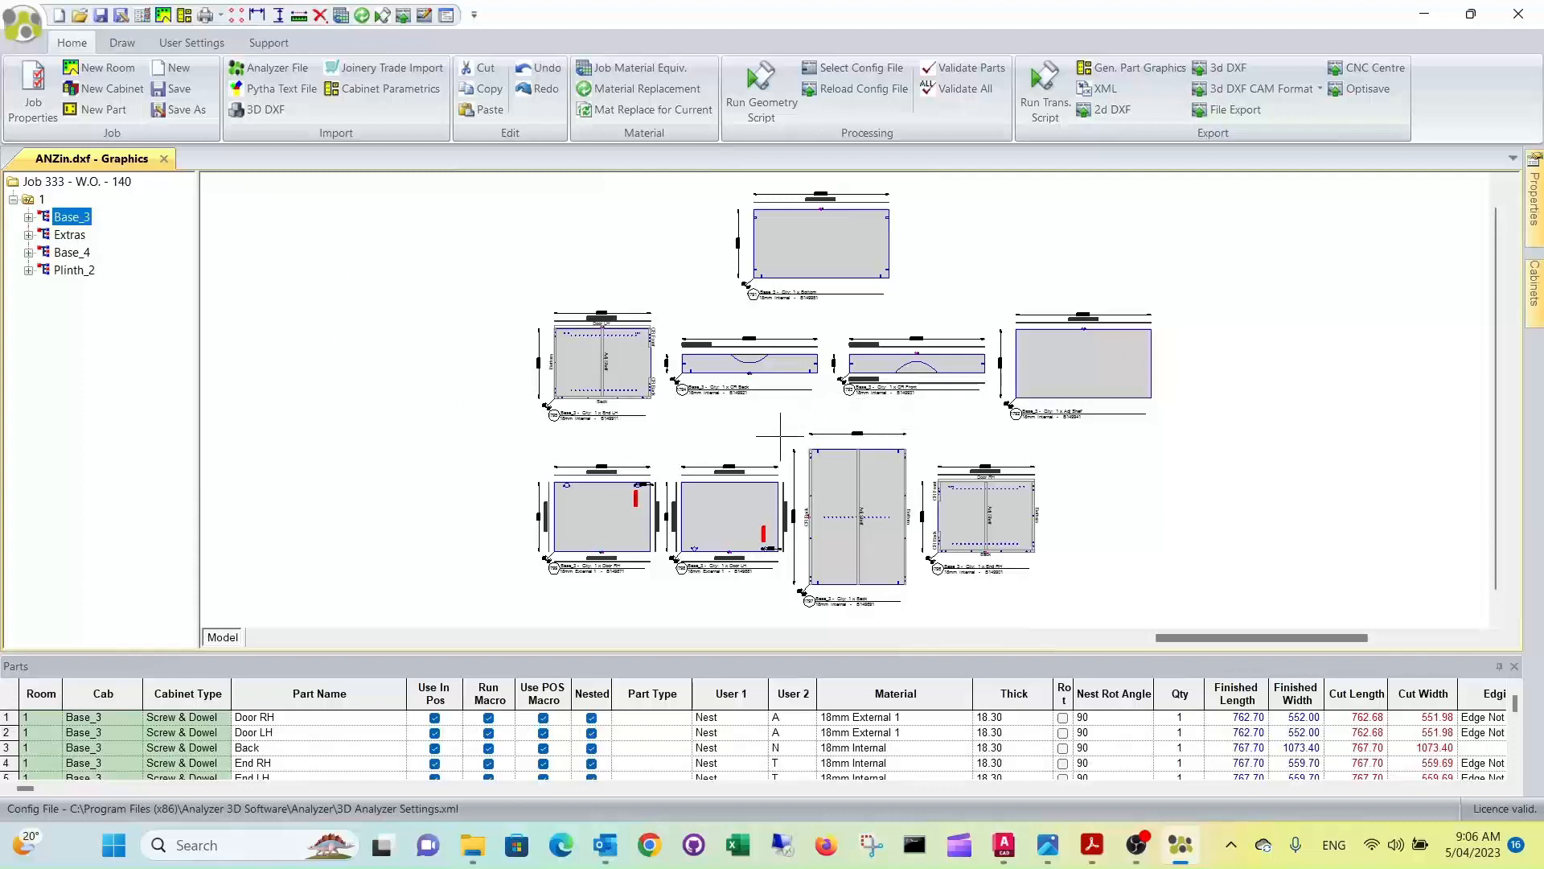
{"action": "scroll", "coordinate": [732, 368], "scroll_direction": "up", "scroll_amount": 2}
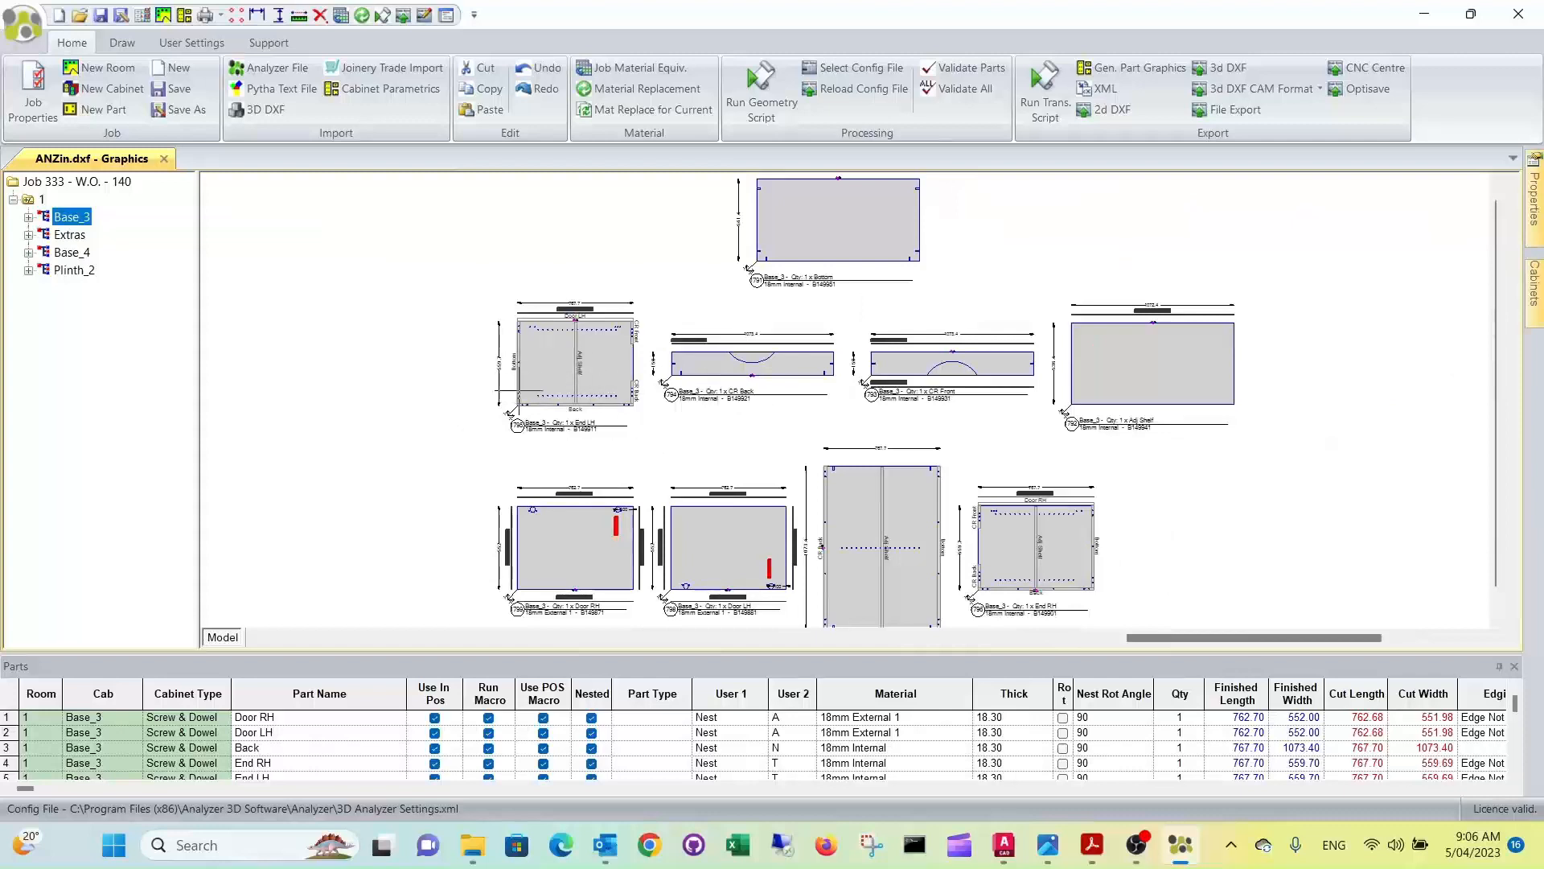
{"action": "scroll", "coordinate": [515, 372], "scroll_direction": "up", "scroll_amount": 1}
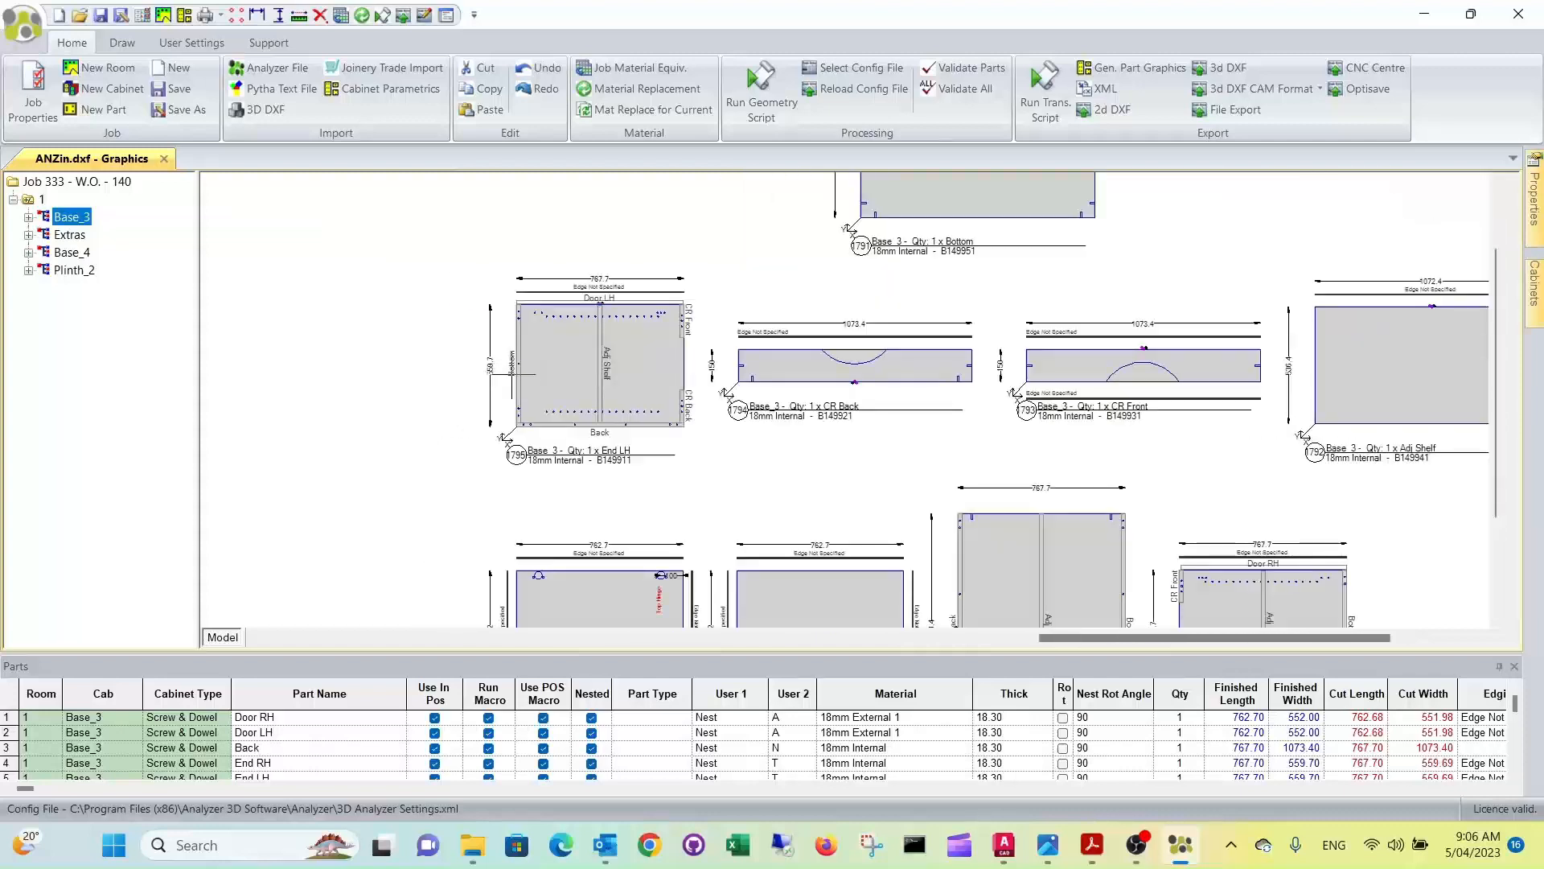
Step: Open the job material equivalence table and set the use material for 16mm Internal to 16mm White PB
{"action": "scroll", "coordinate": [738, 422], "scroll_direction": "down", "scroll_amount": 1}
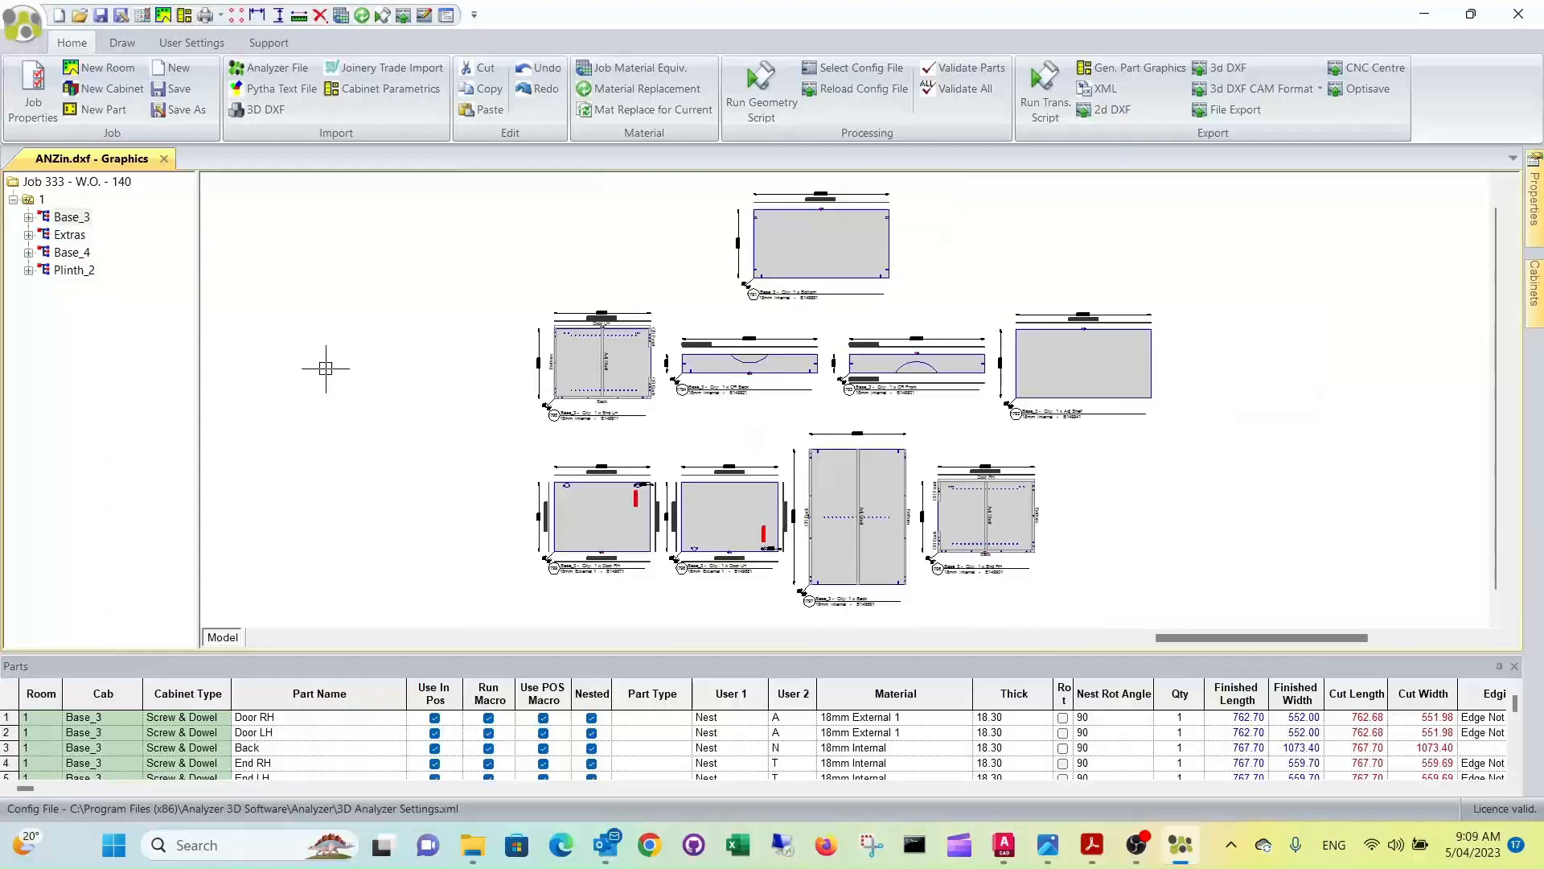
{"action": "scroll", "coordinate": [599, 390], "scroll_direction": "up", "scroll_amount": 2}
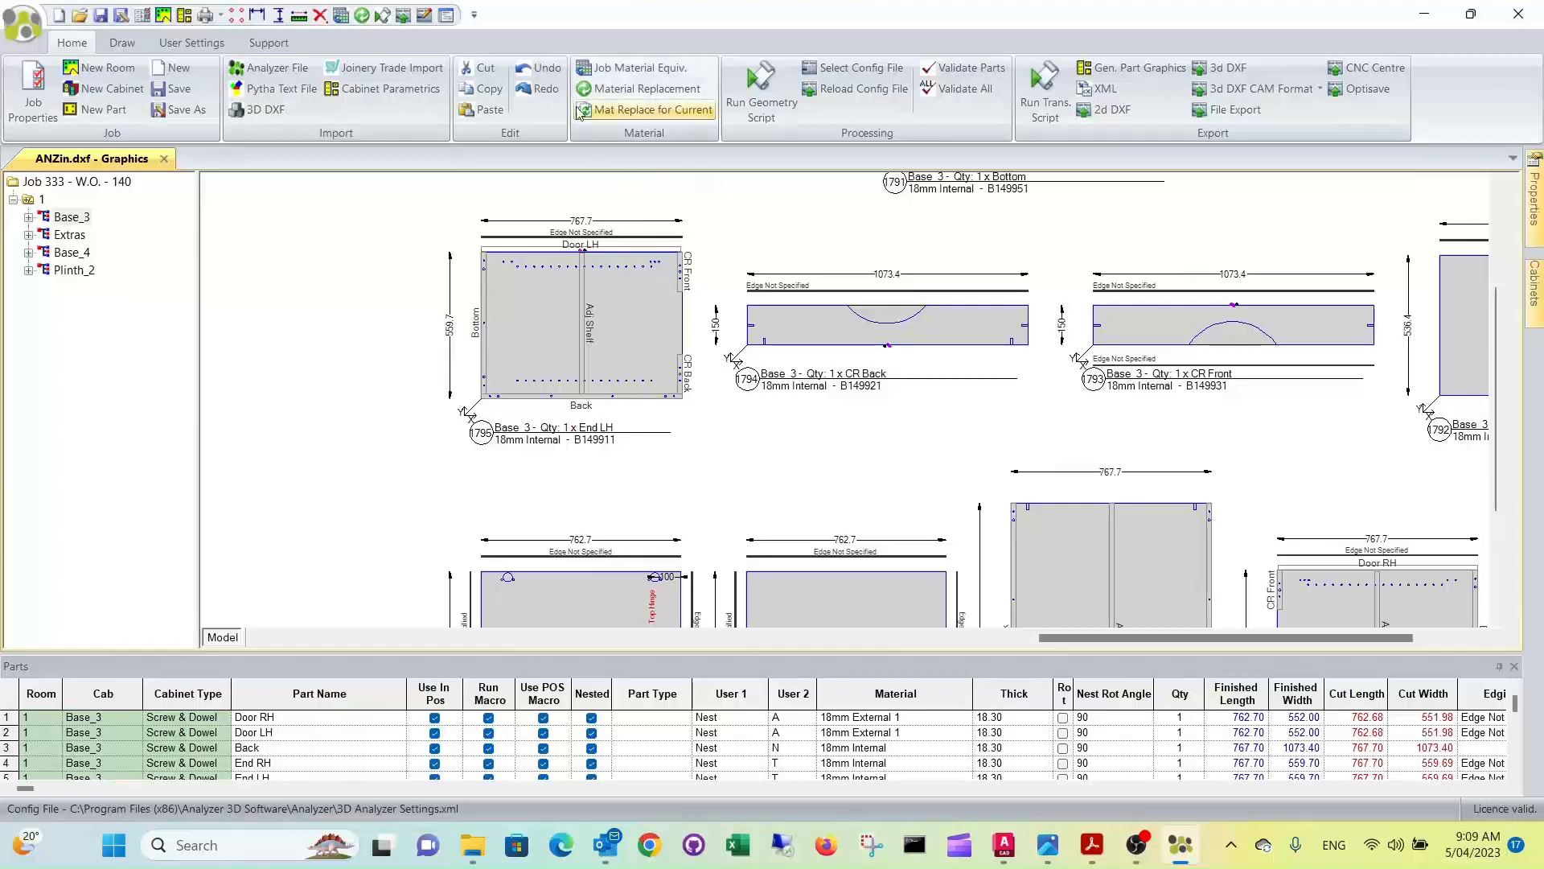
{"action": "left_click", "coordinate": [617, 71]}
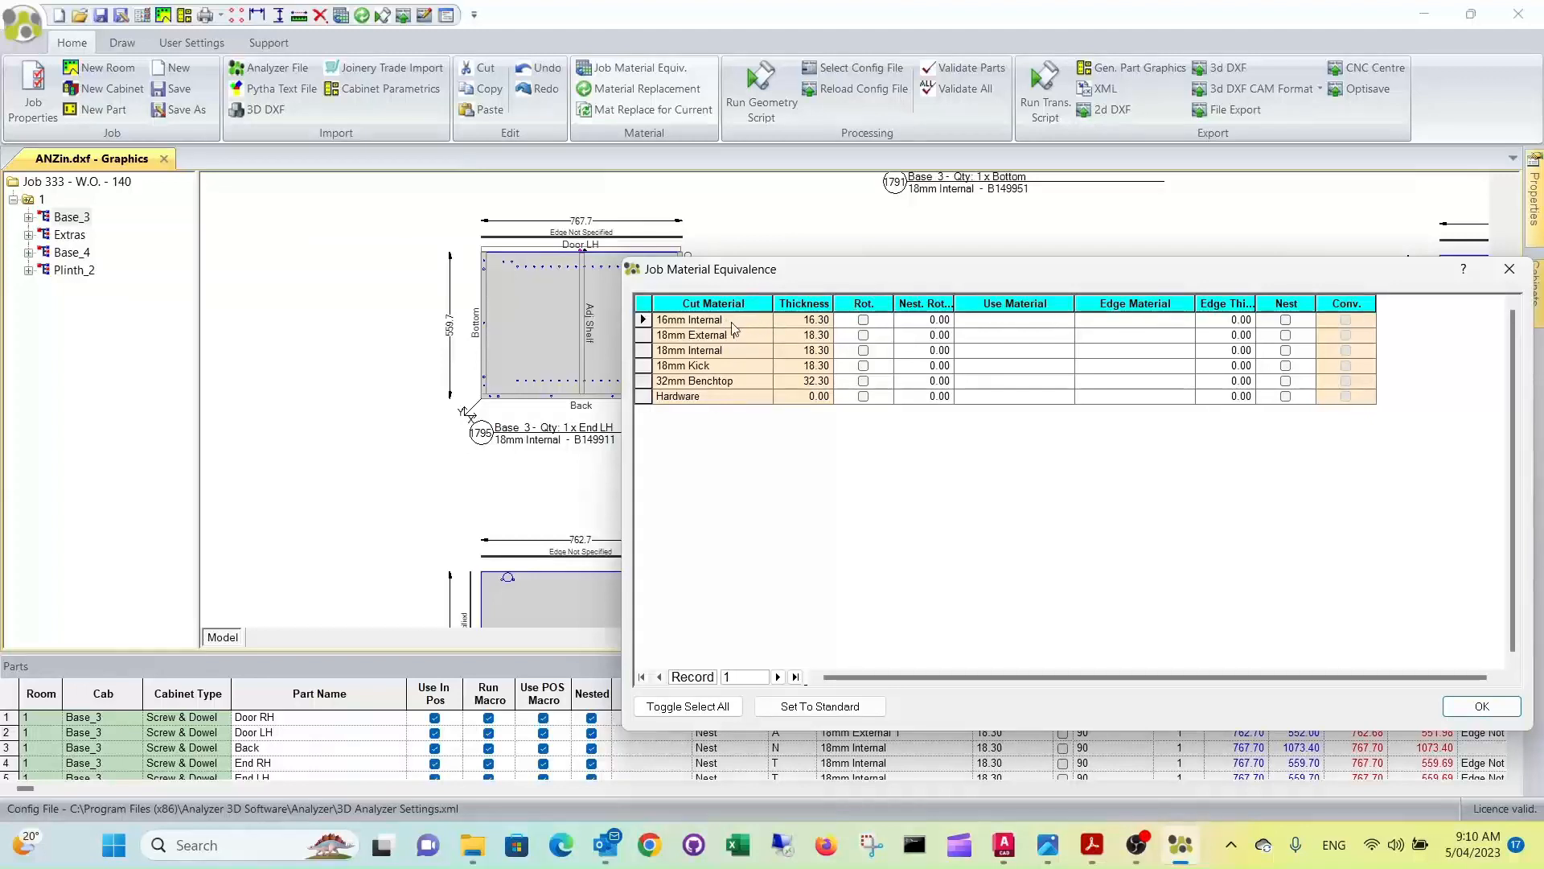
{"action": "left_click", "coordinate": [1010, 325]}
{"action": "type", "text": "*"}
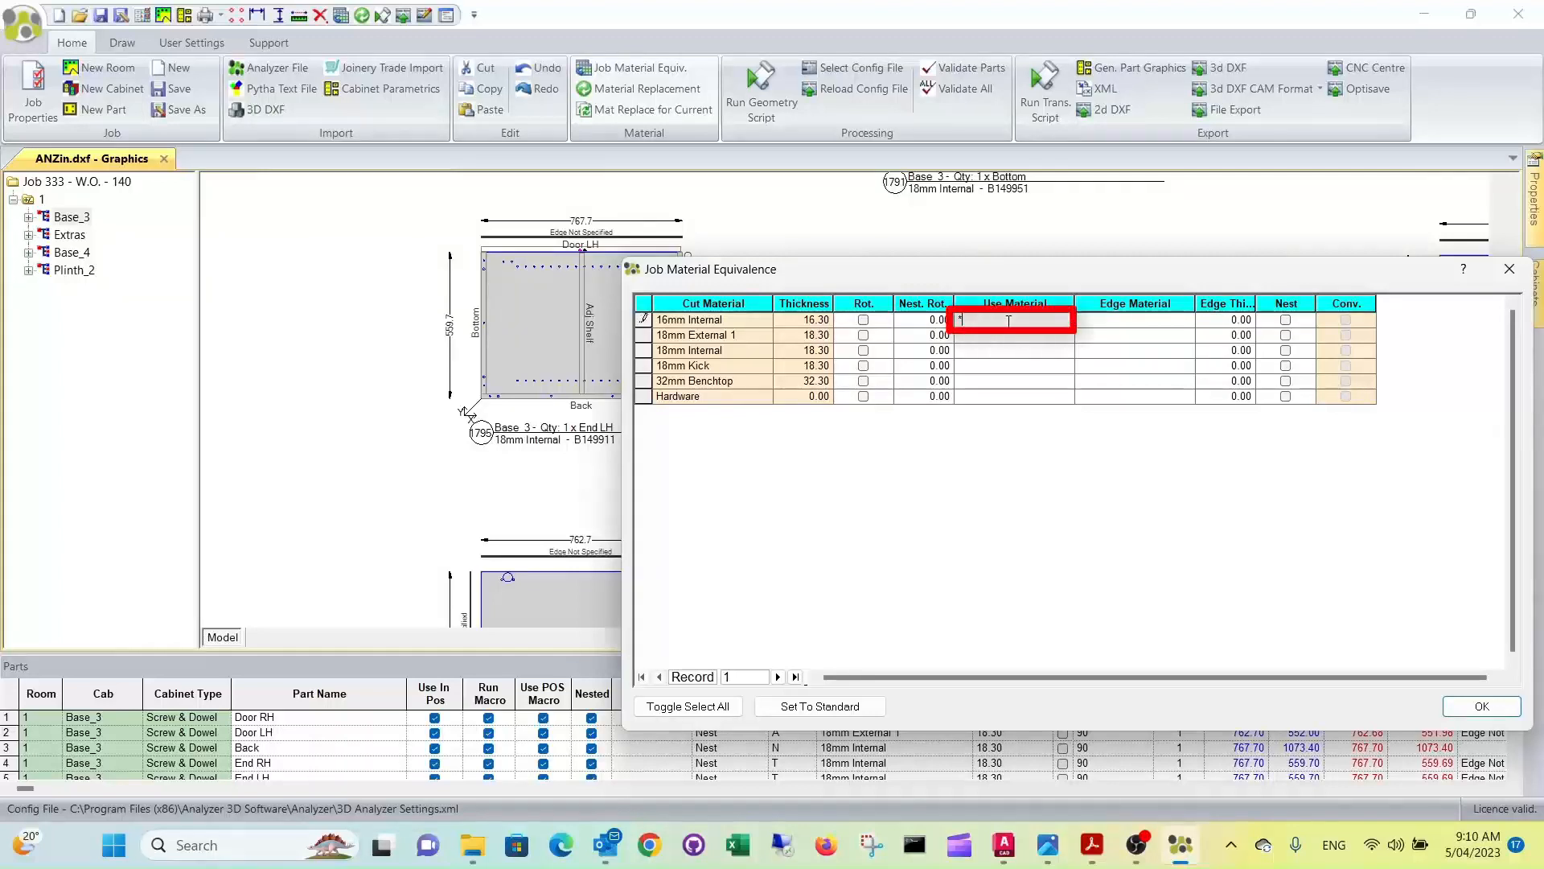
{"action": "key", "text": "Return"}
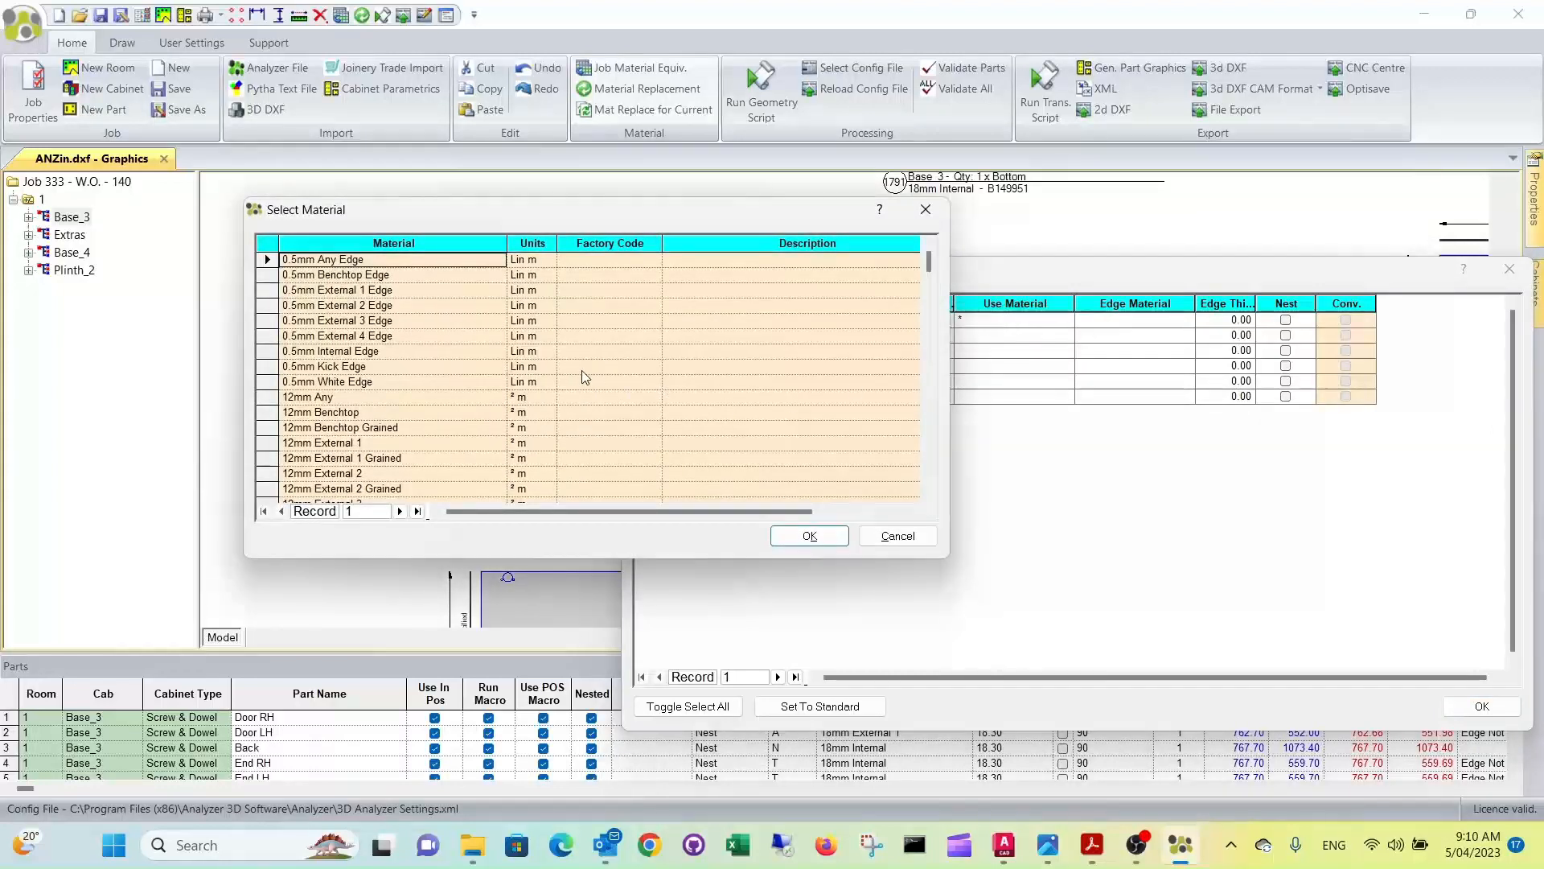
{"action": "left_click_drag", "start_coordinate": [542, 214], "coordinate": [510, 220]}
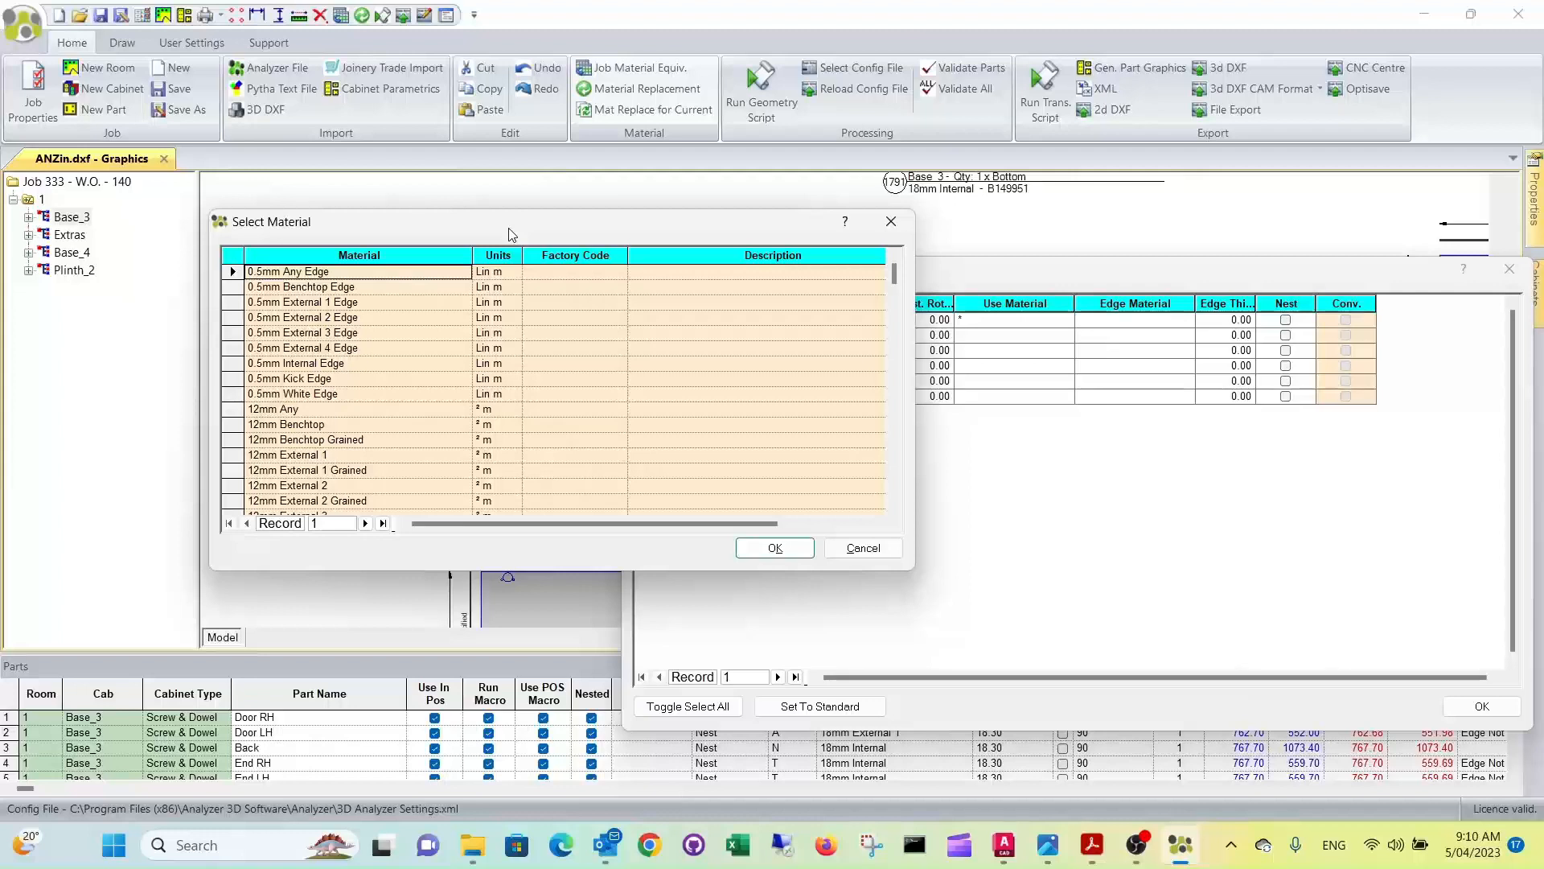
{"action": "scroll", "coordinate": [407, 414], "scroll_direction": "down", "scroll_amount": 5}
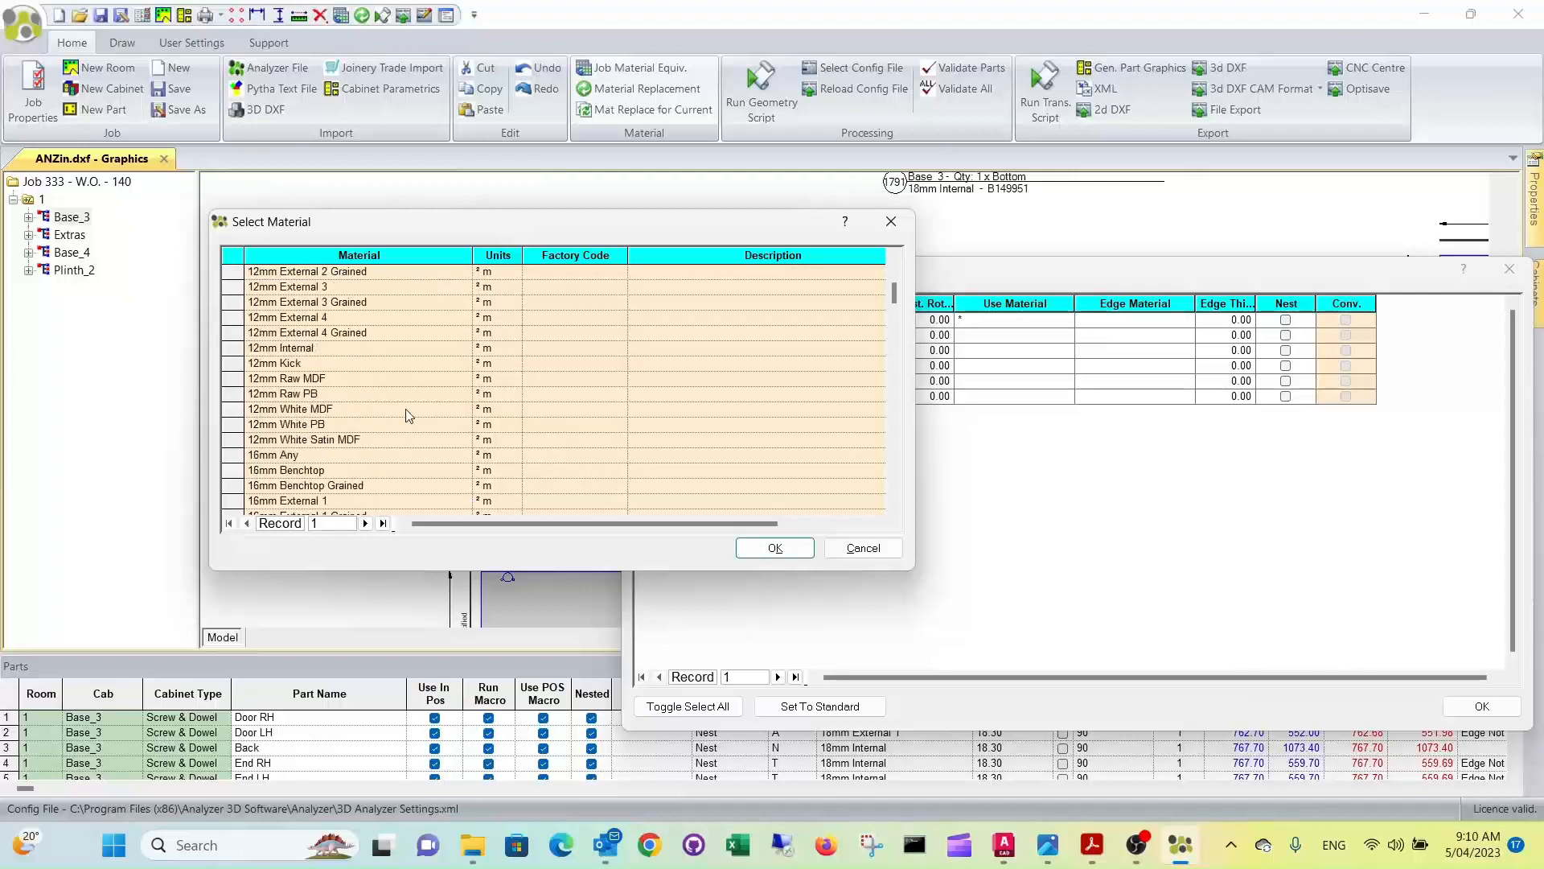
{"action": "scroll", "coordinate": [407, 415], "scroll_direction": "down", "scroll_amount": 6}
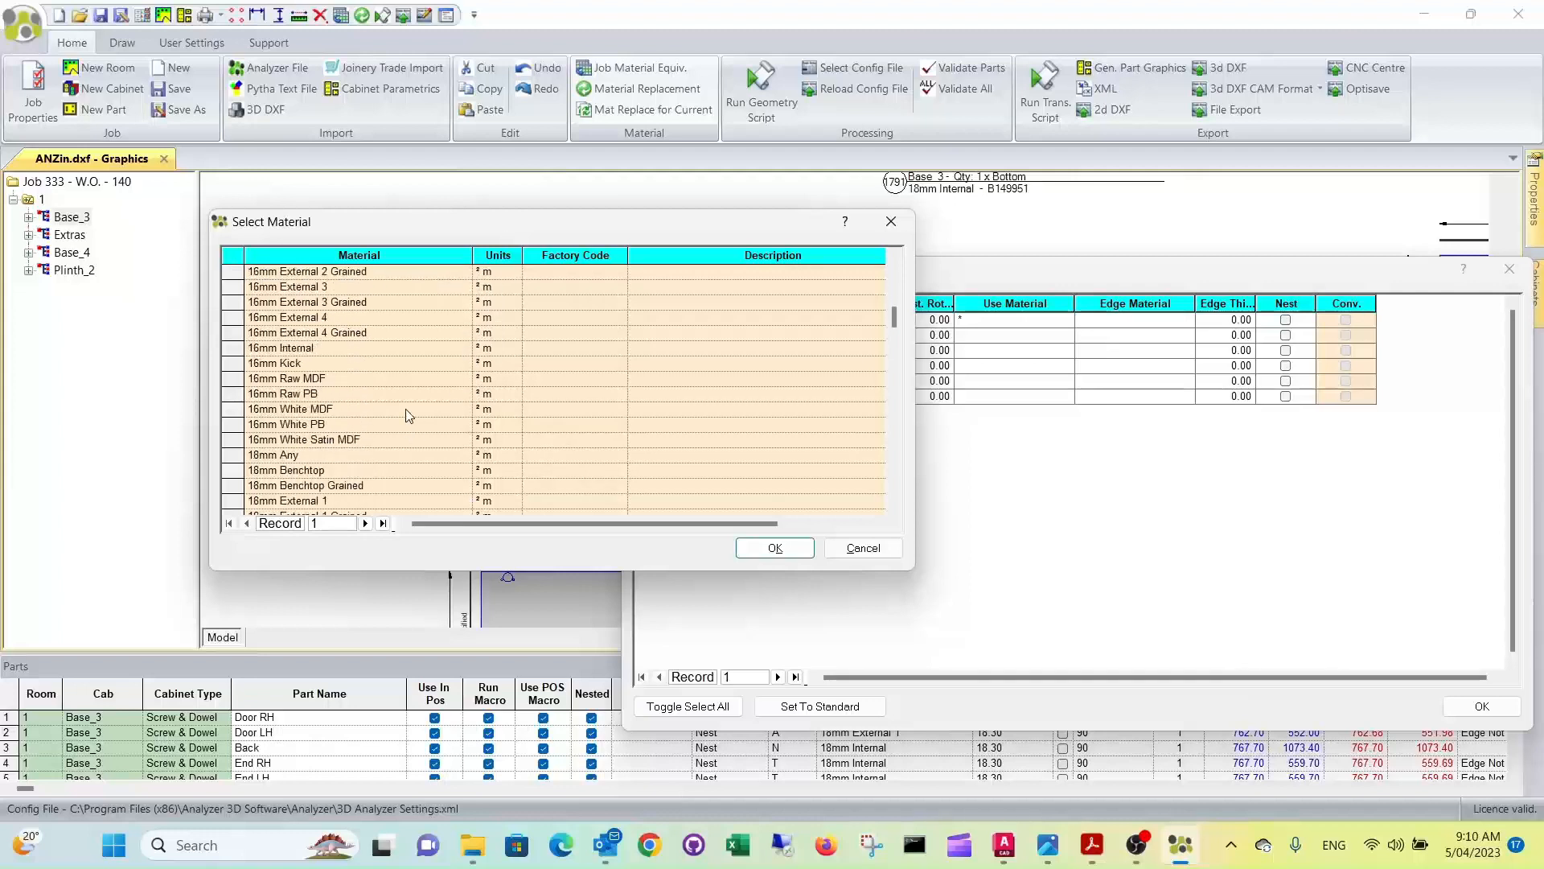
{"action": "left_click", "coordinate": [284, 426]}
{"action": "left_click", "coordinate": [777, 550]}
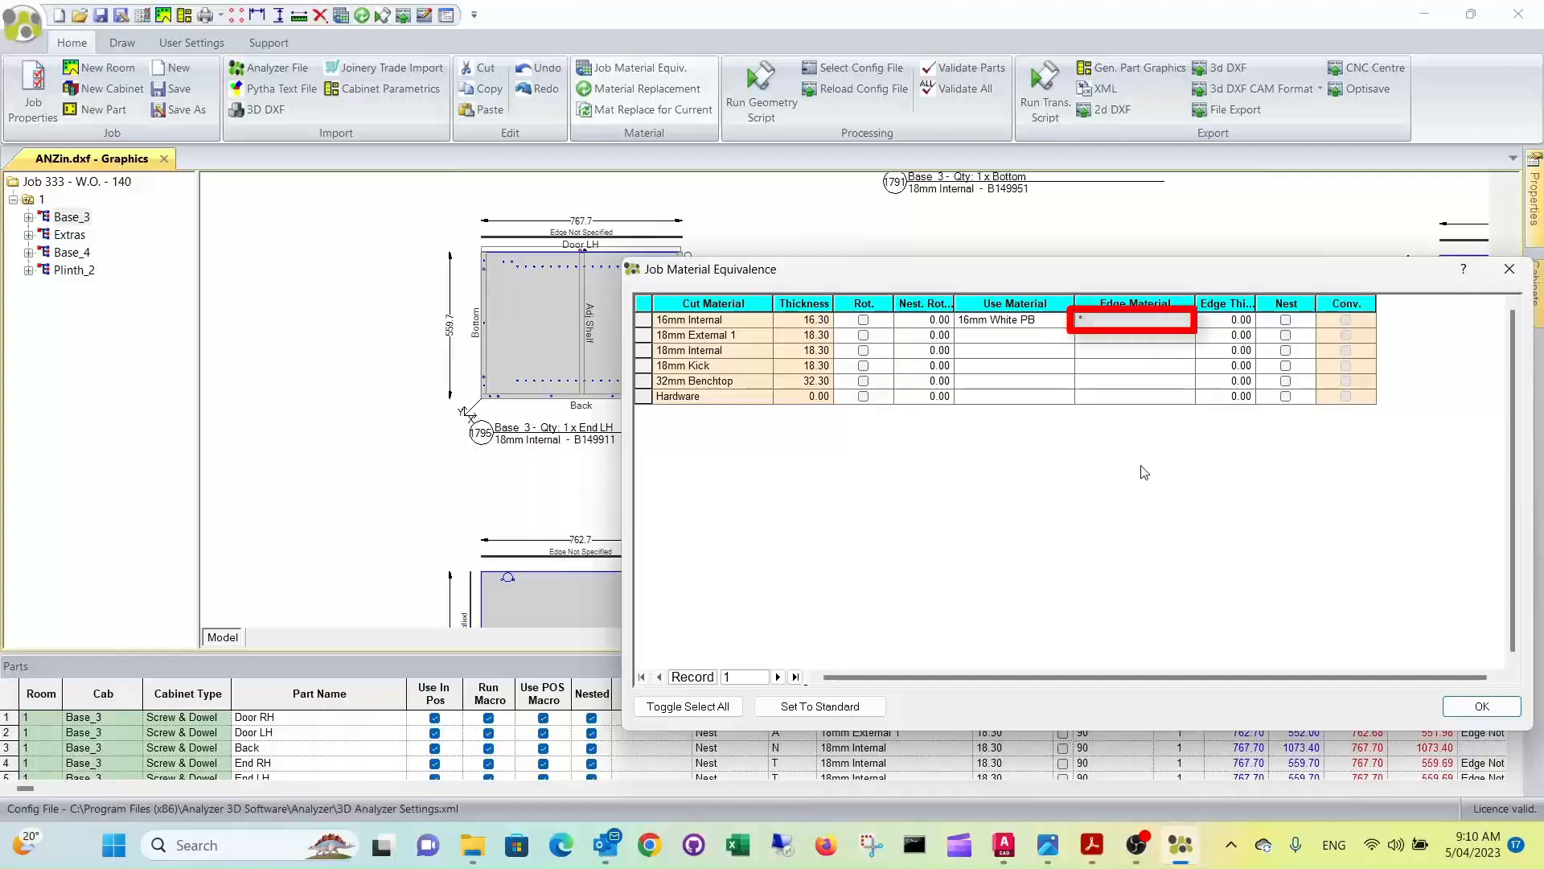
Step: Set the edge material for 16mm Internal to 1mm White Edge from the material list
{"action": "type", "text": "*"}
{"action": "key", "text": "Return"}
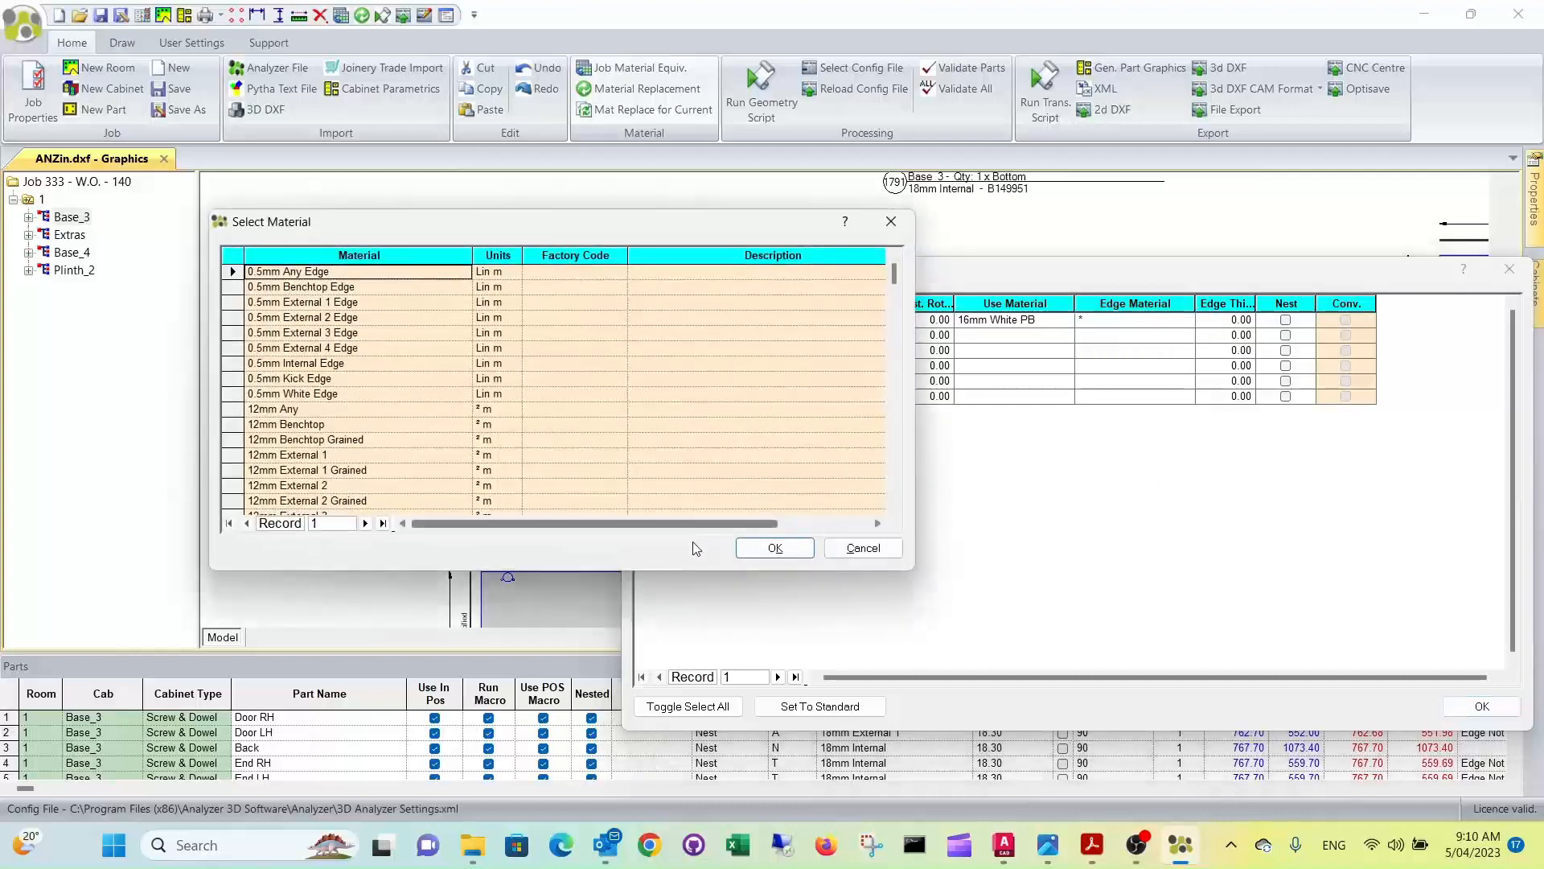
{"action": "scroll", "coordinate": [320, 345], "scroll_direction": "down", "scroll_amount": 15}
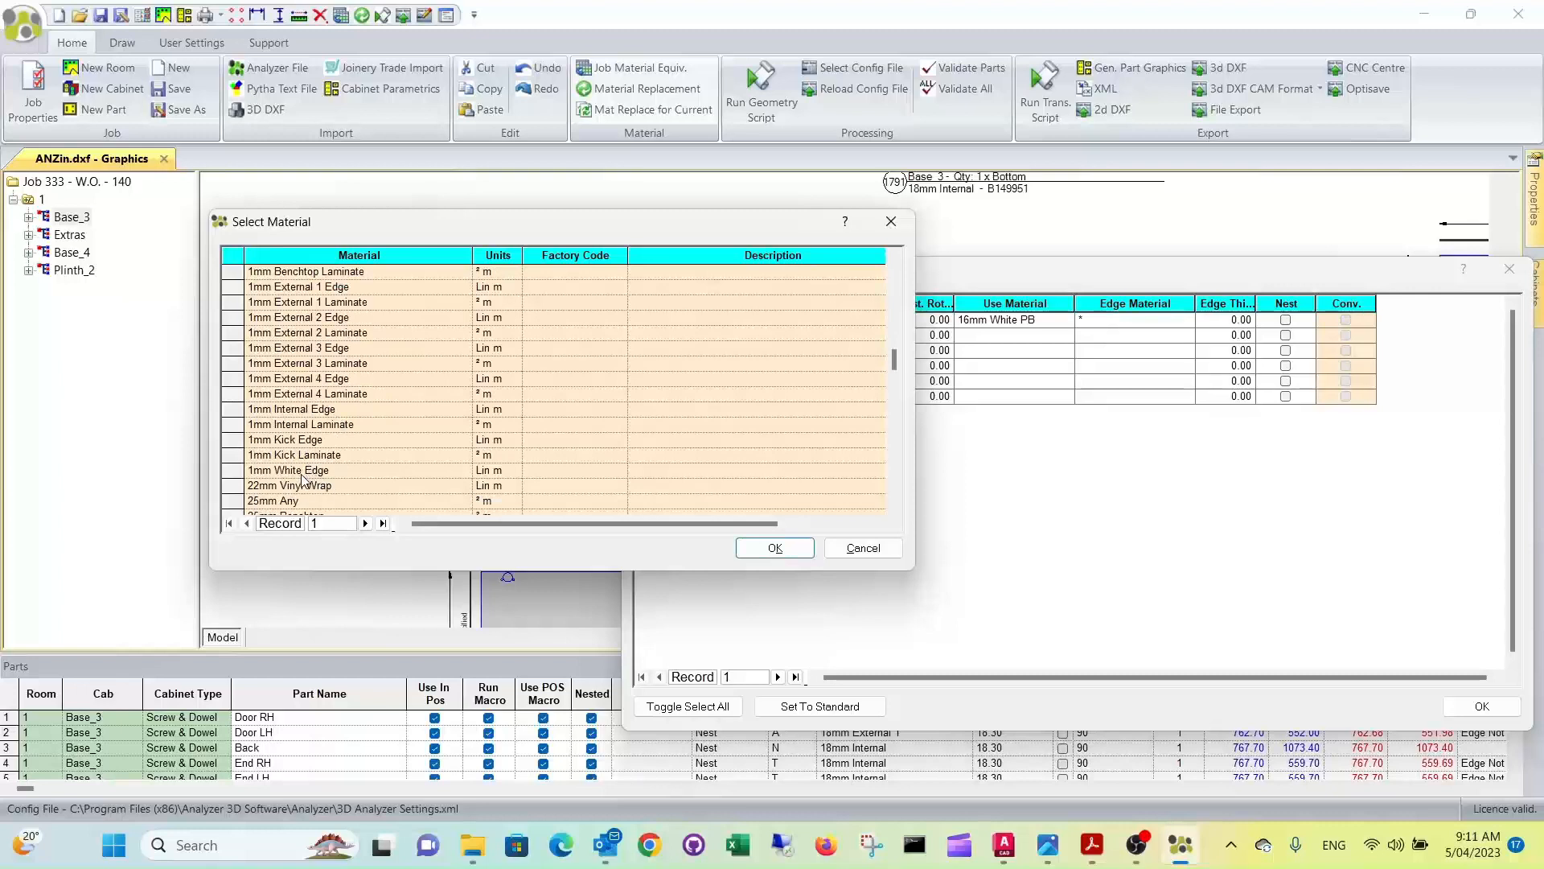
{"action": "left_click", "coordinate": [301, 473]}
{"action": "left_click", "coordinate": [775, 548]}
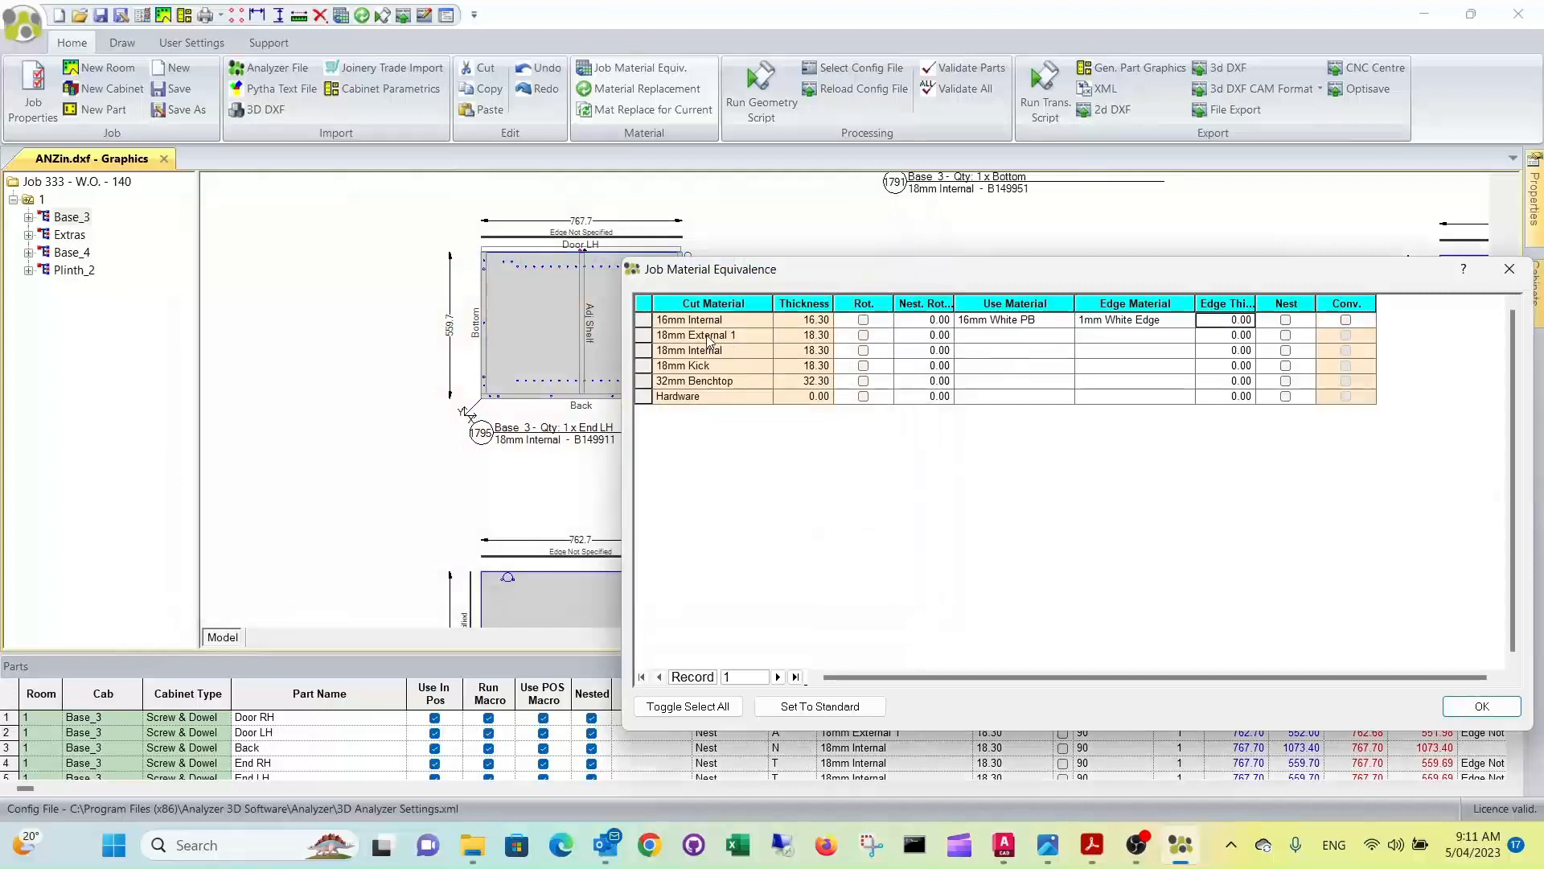
Step: Map 18mm External 1 to use material 18mm Grey Formica with edge material 1mm Grey Edge
{"action": "left_click", "coordinate": [998, 336]}
{"action": "type", "text": "18mm"}
{"action": "type", "text": "Grey Formica"}
{"action": "key", "text": "Tab"}
{"action": "type", "text": "1"}
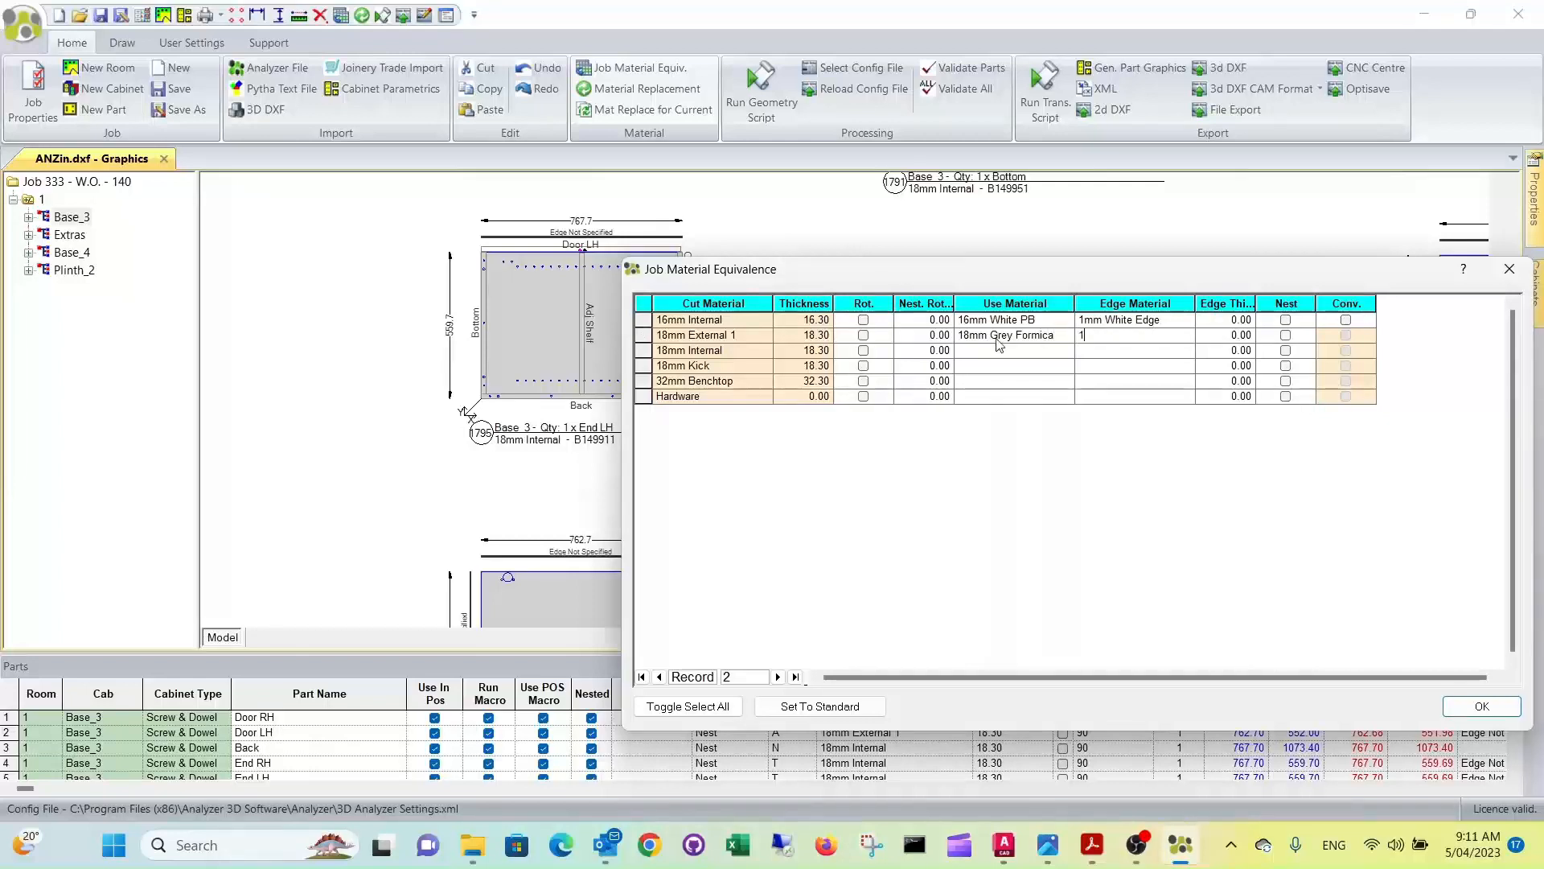
{"action": "type", "text": "mm Grey Edge"}
Step: Set the use material for 18mm Internal to 18mm White PB from the material list
{"action": "left_click", "coordinate": [981, 359]}
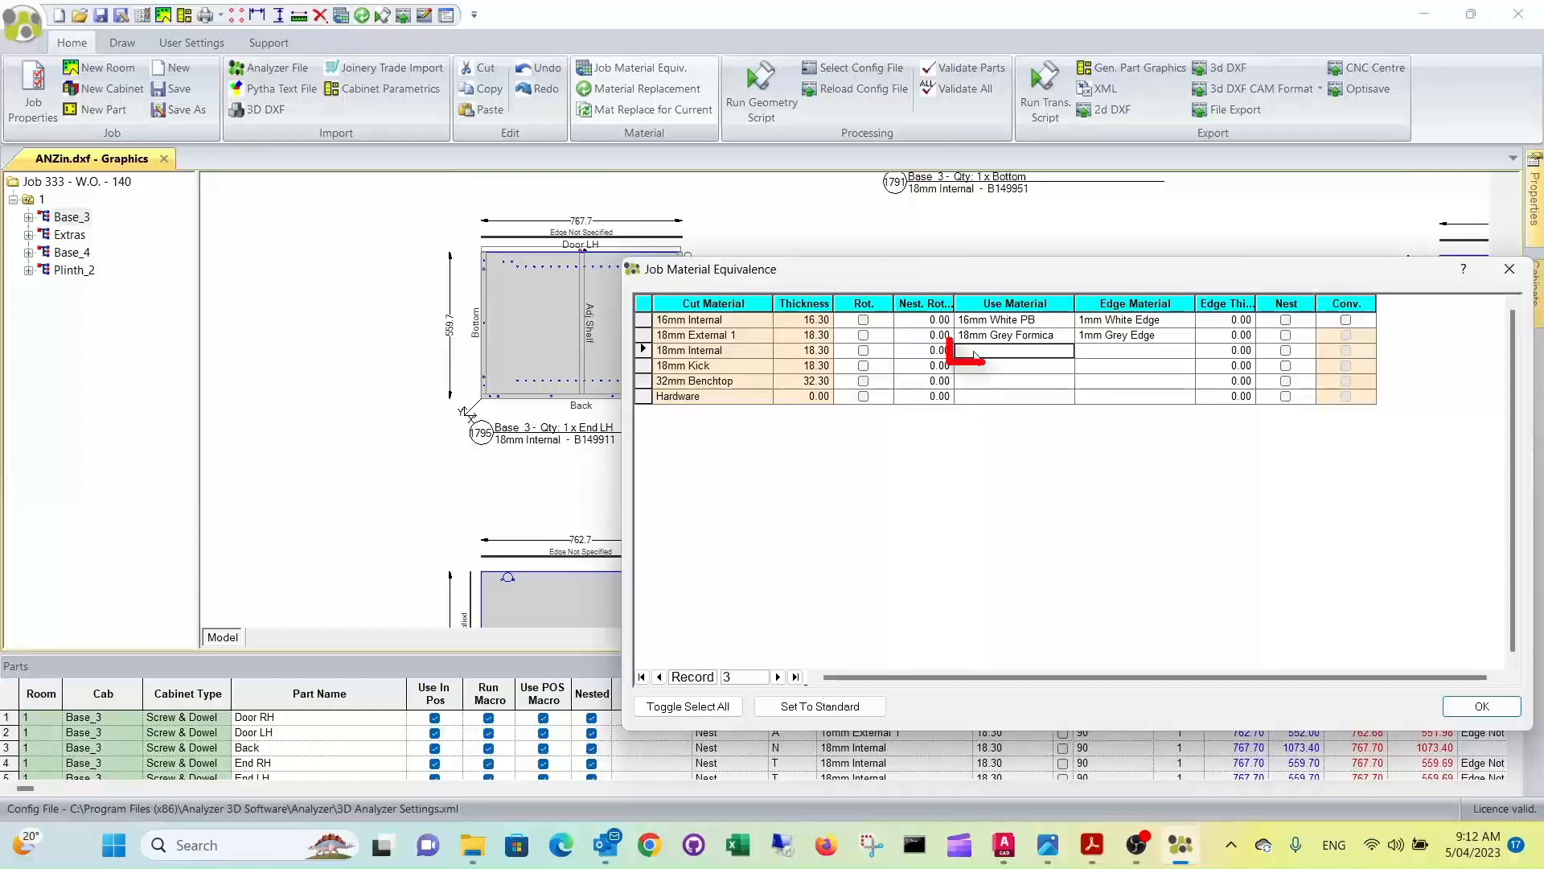
{"action": "type", "text": "*"}
{"action": "key", "text": "Return"}
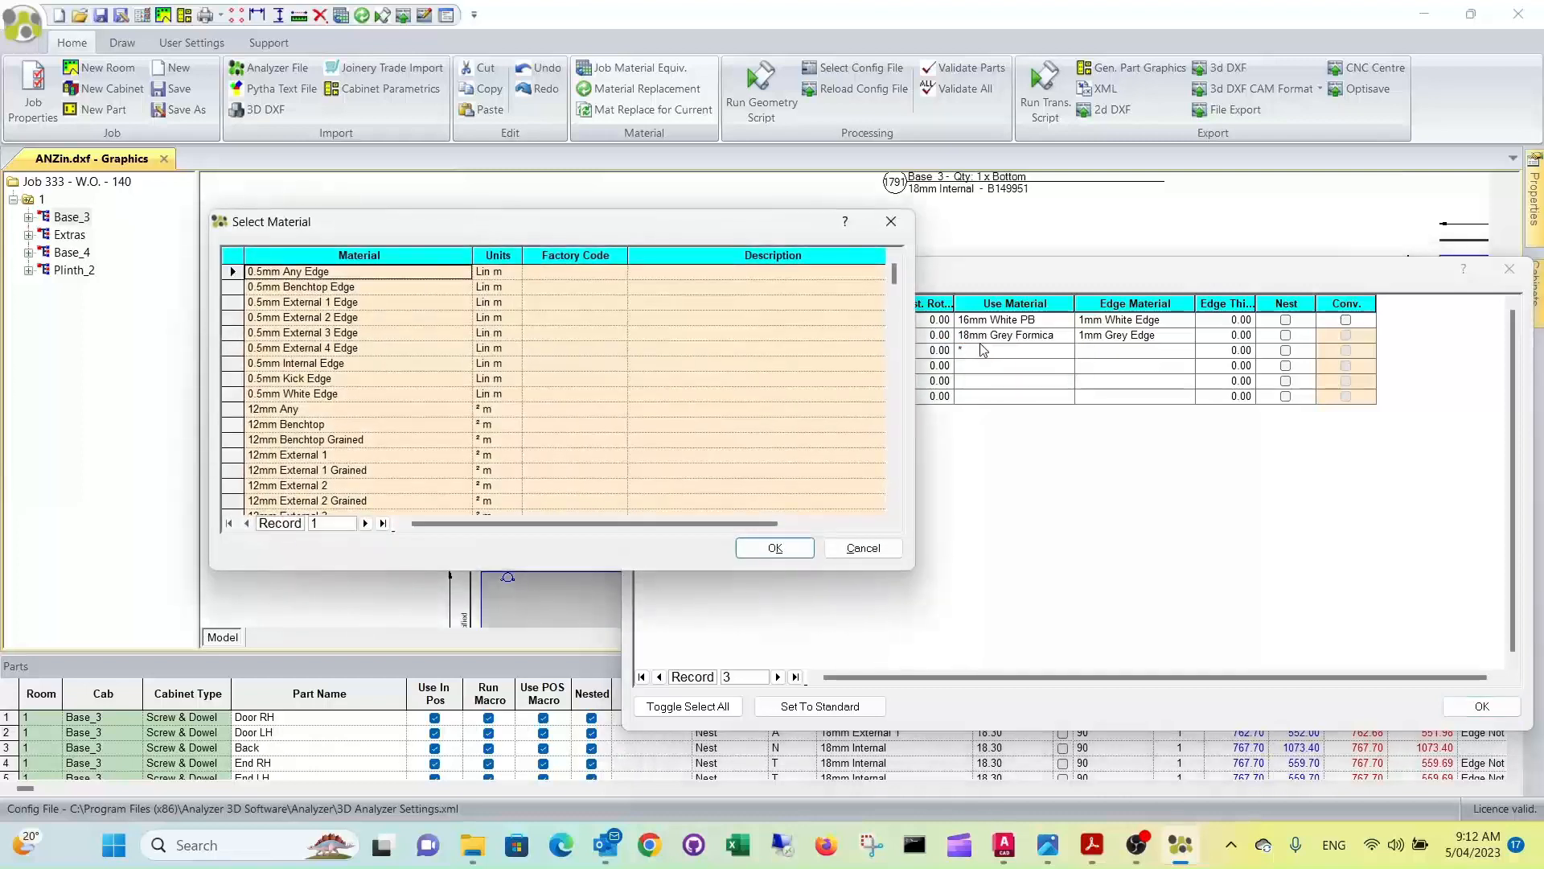
{"action": "scroll", "coordinate": [278, 400], "scroll_direction": "down", "scroll_amount": 3}
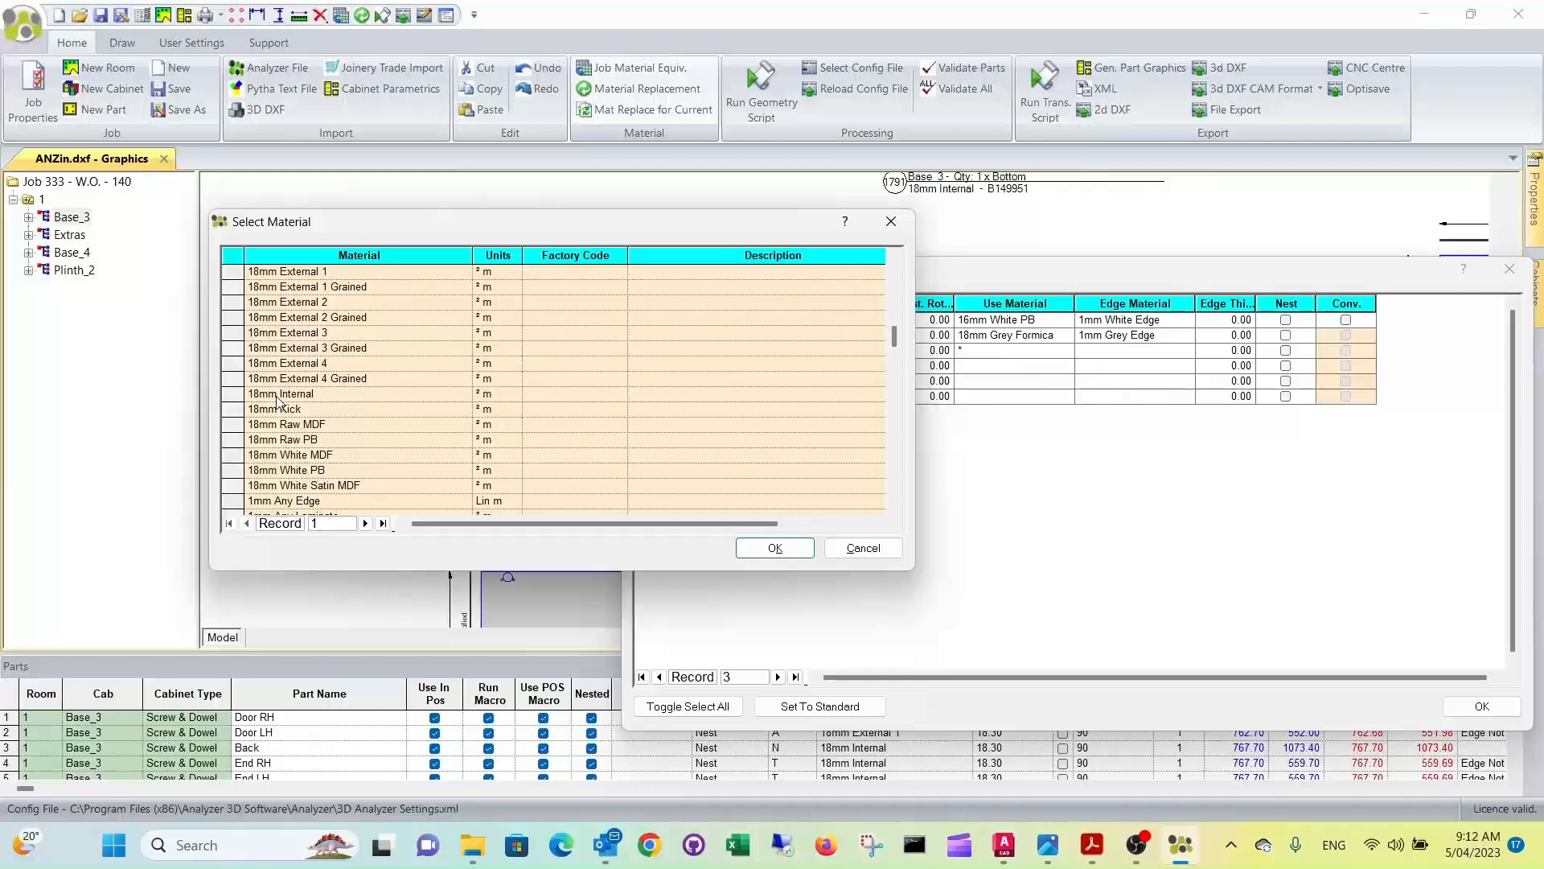
{"action": "scroll", "coordinate": [277, 400], "scroll_direction": "down", "scroll_amount": 1}
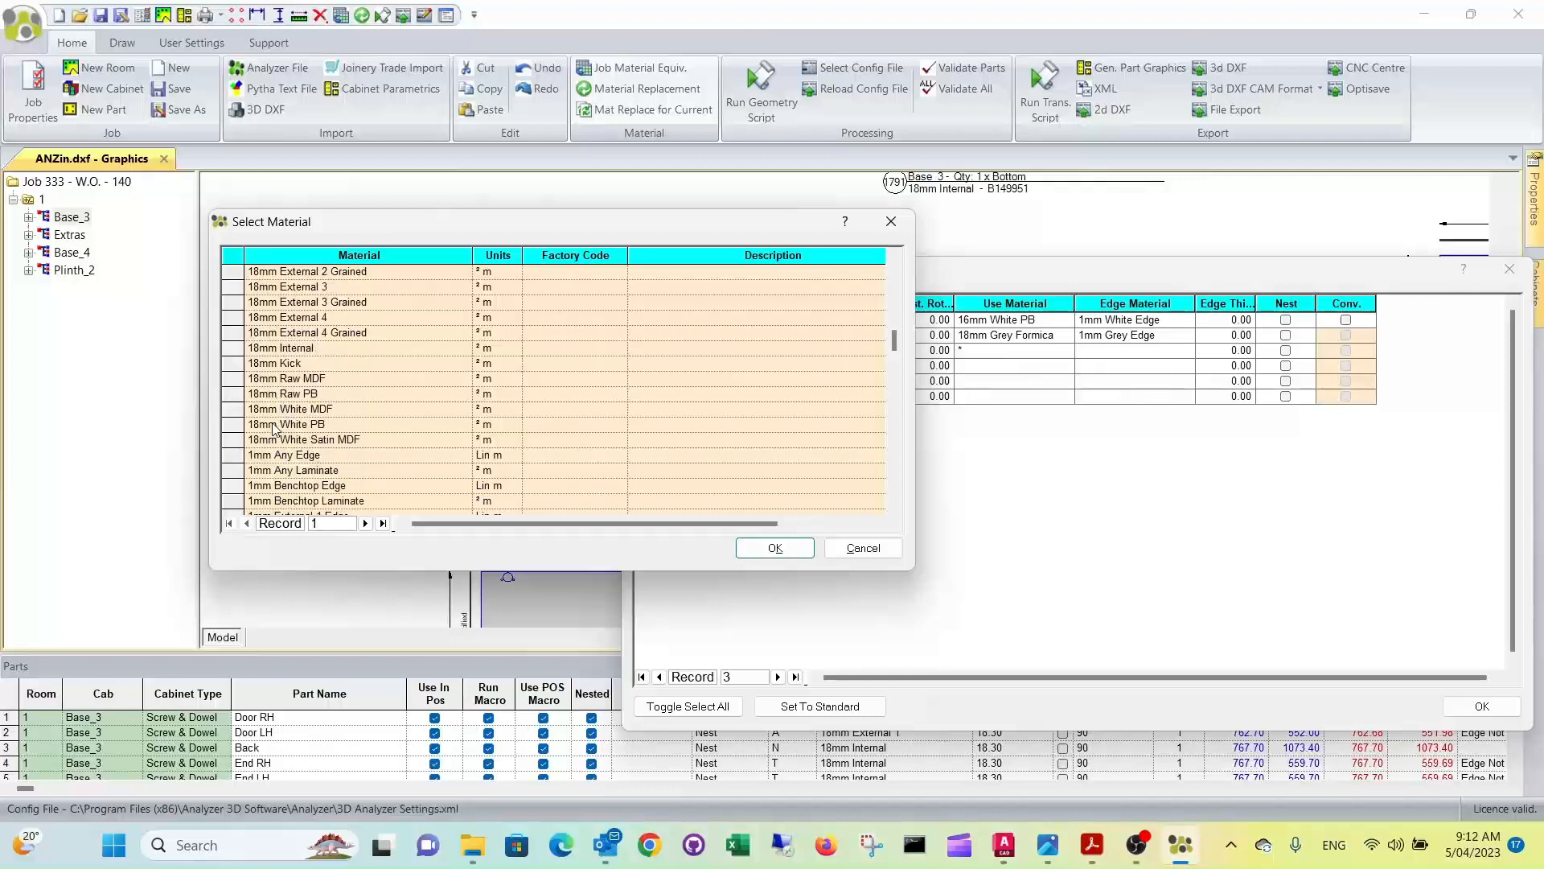
{"action": "left_click", "coordinate": [275, 425]}
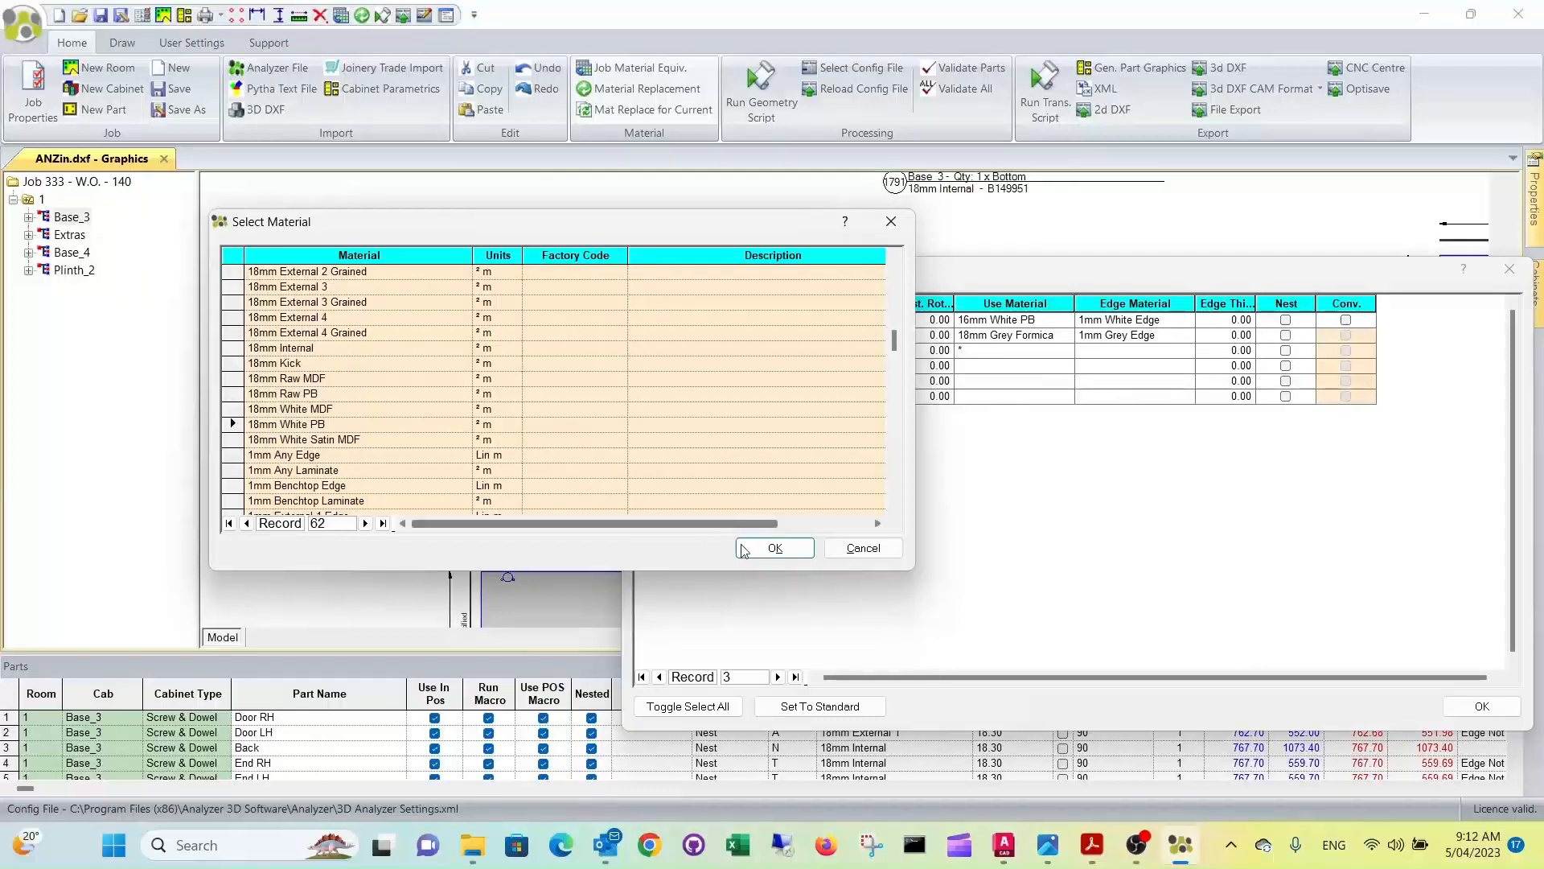
{"action": "left_click", "coordinate": [741, 547]}
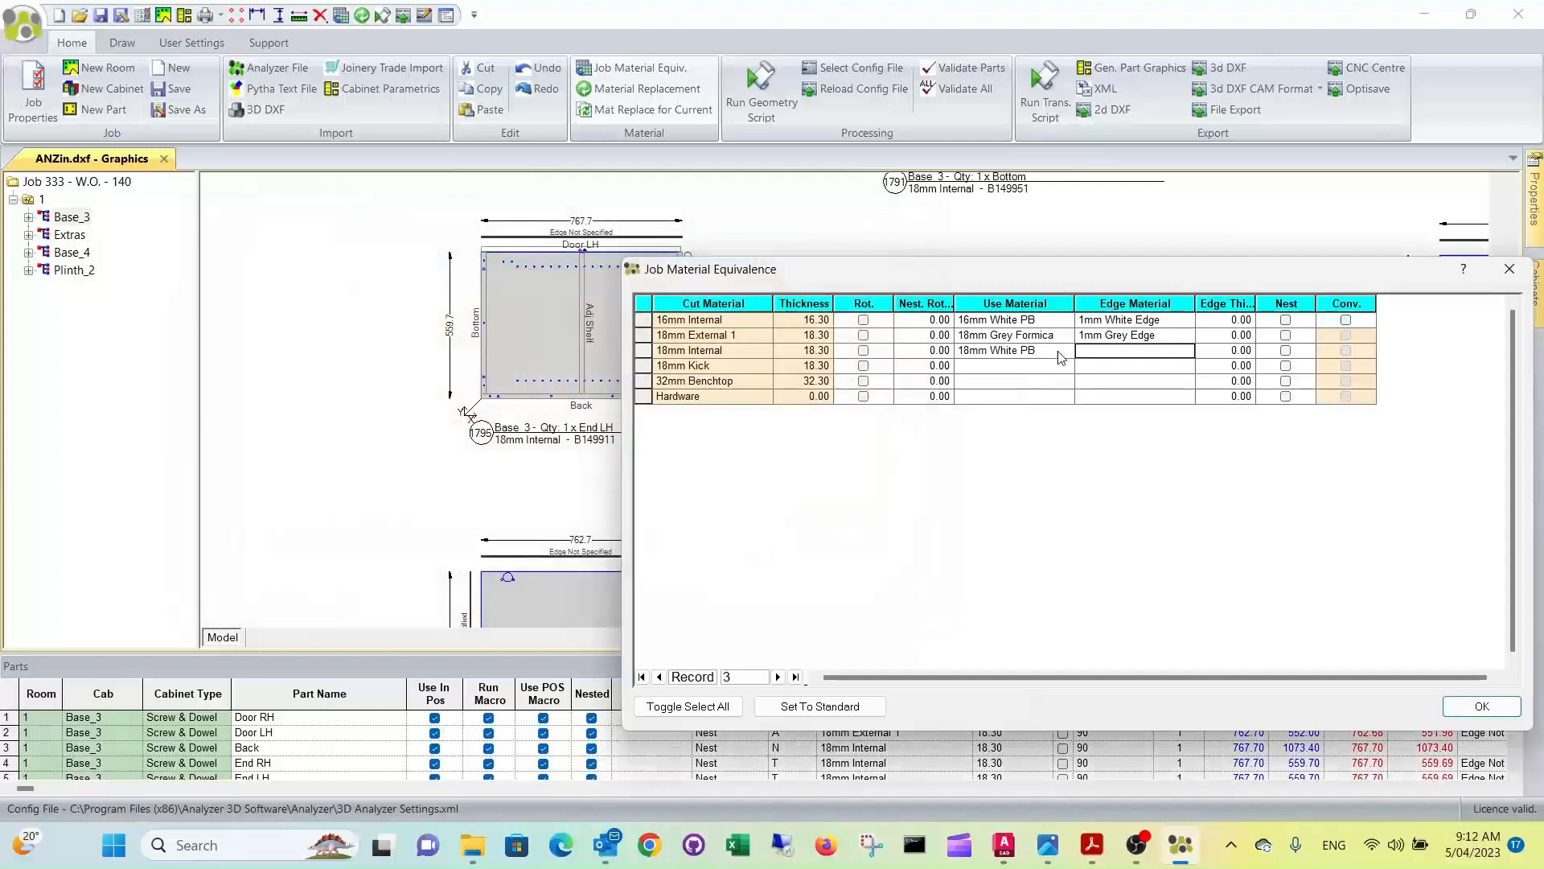
Step: Set the edge material for 18mm Internal to 1mm White Edge from the material list
{"action": "left_click", "coordinate": [1125, 356]}
{"action": "double_click", "coordinate": [1127, 356]}
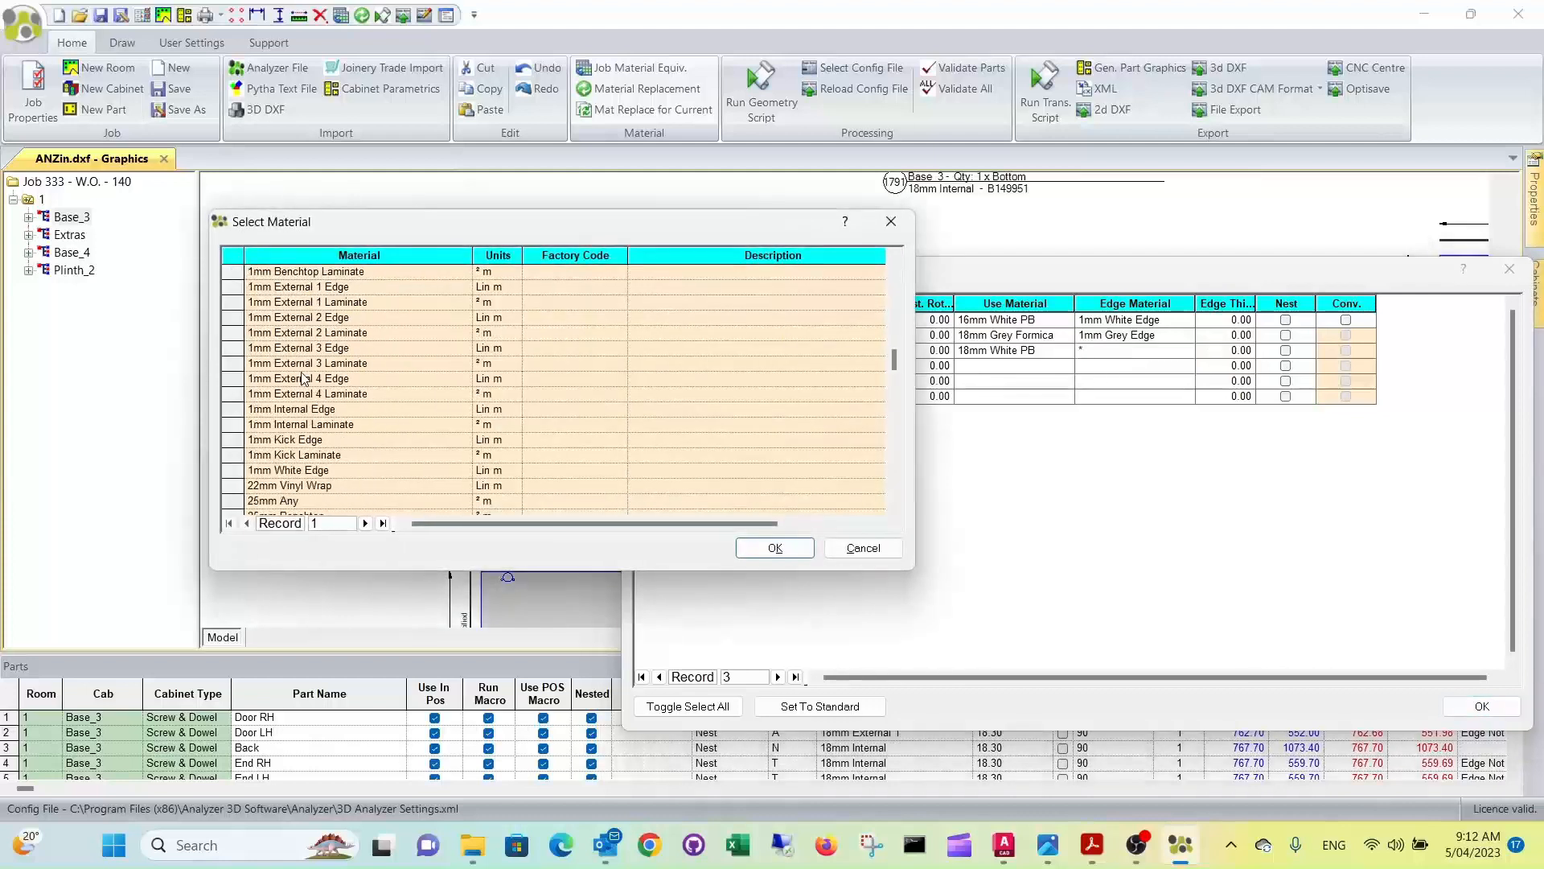
{"action": "scroll", "coordinate": [302, 378], "scroll_direction": "down", "scroll_amount": 1}
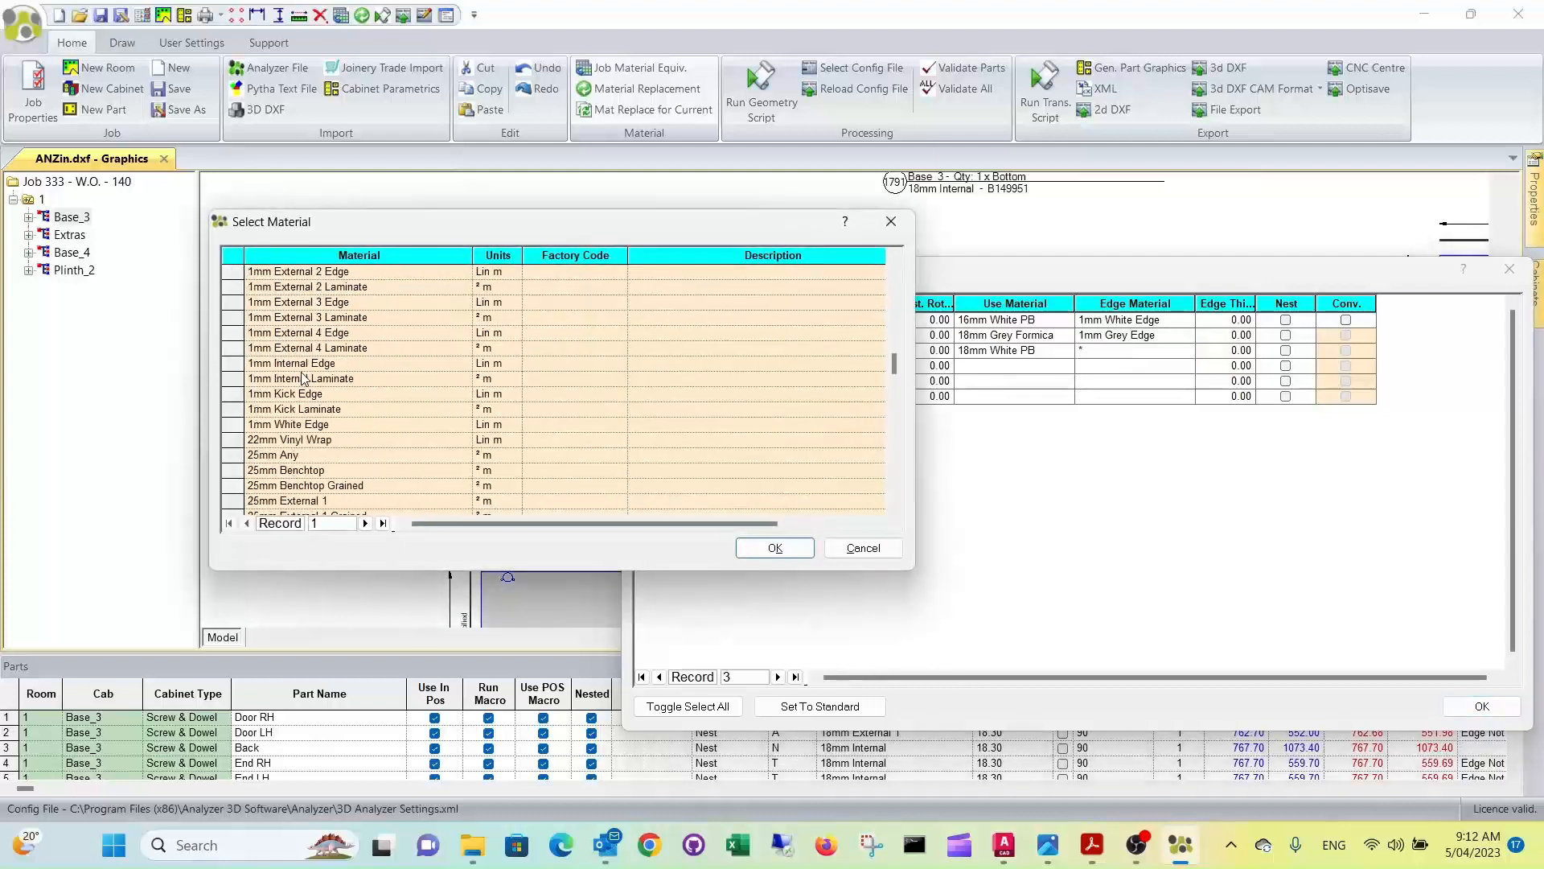
{"action": "left_click", "coordinate": [275, 425]}
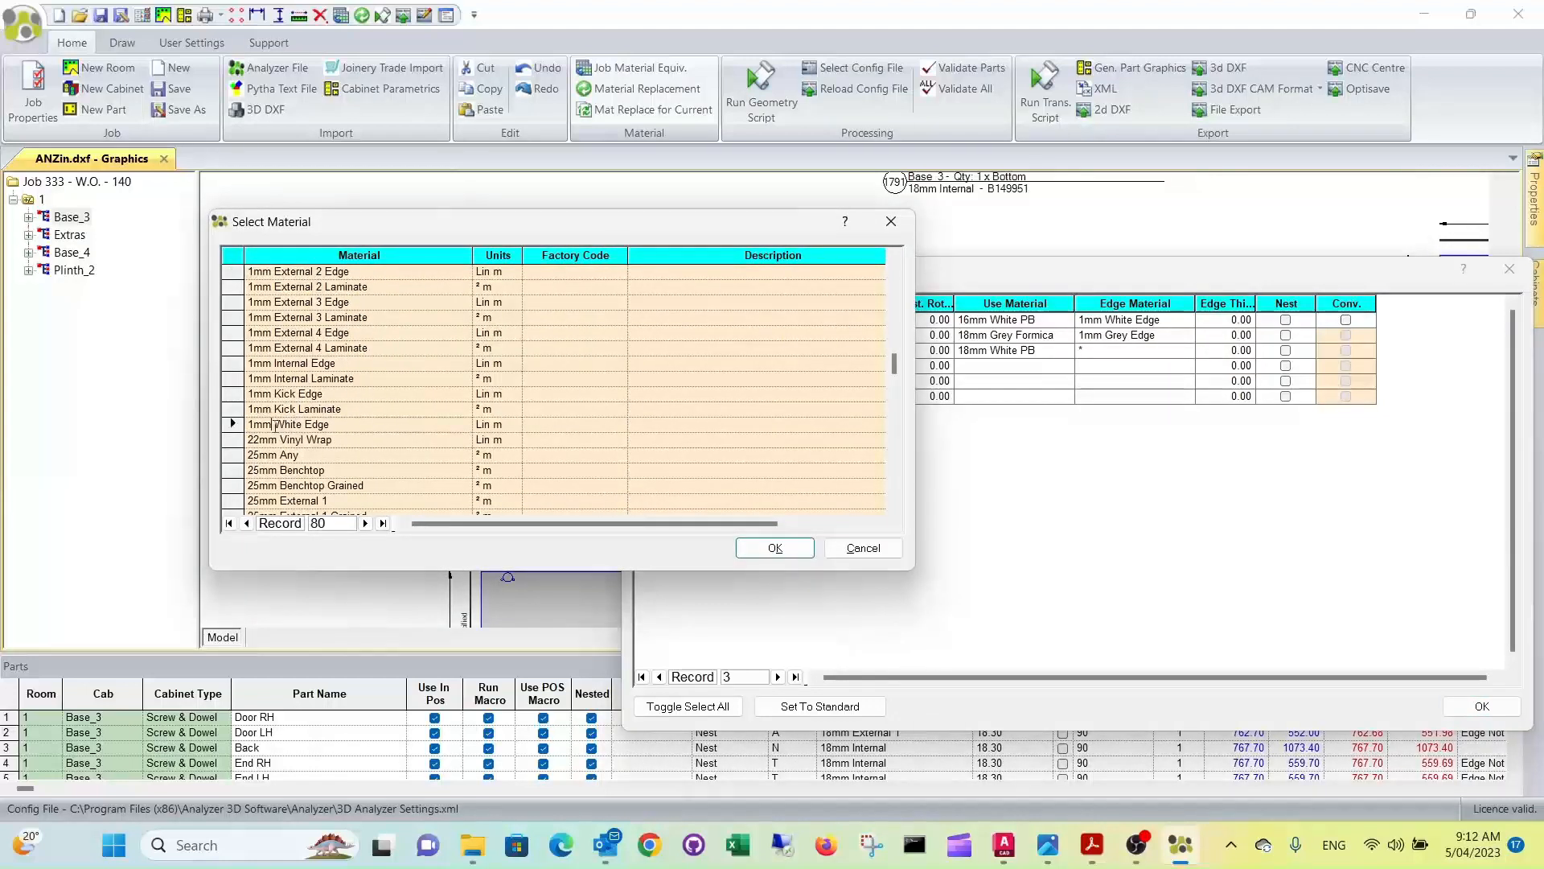
{"action": "left_click", "coordinate": [764, 550]}
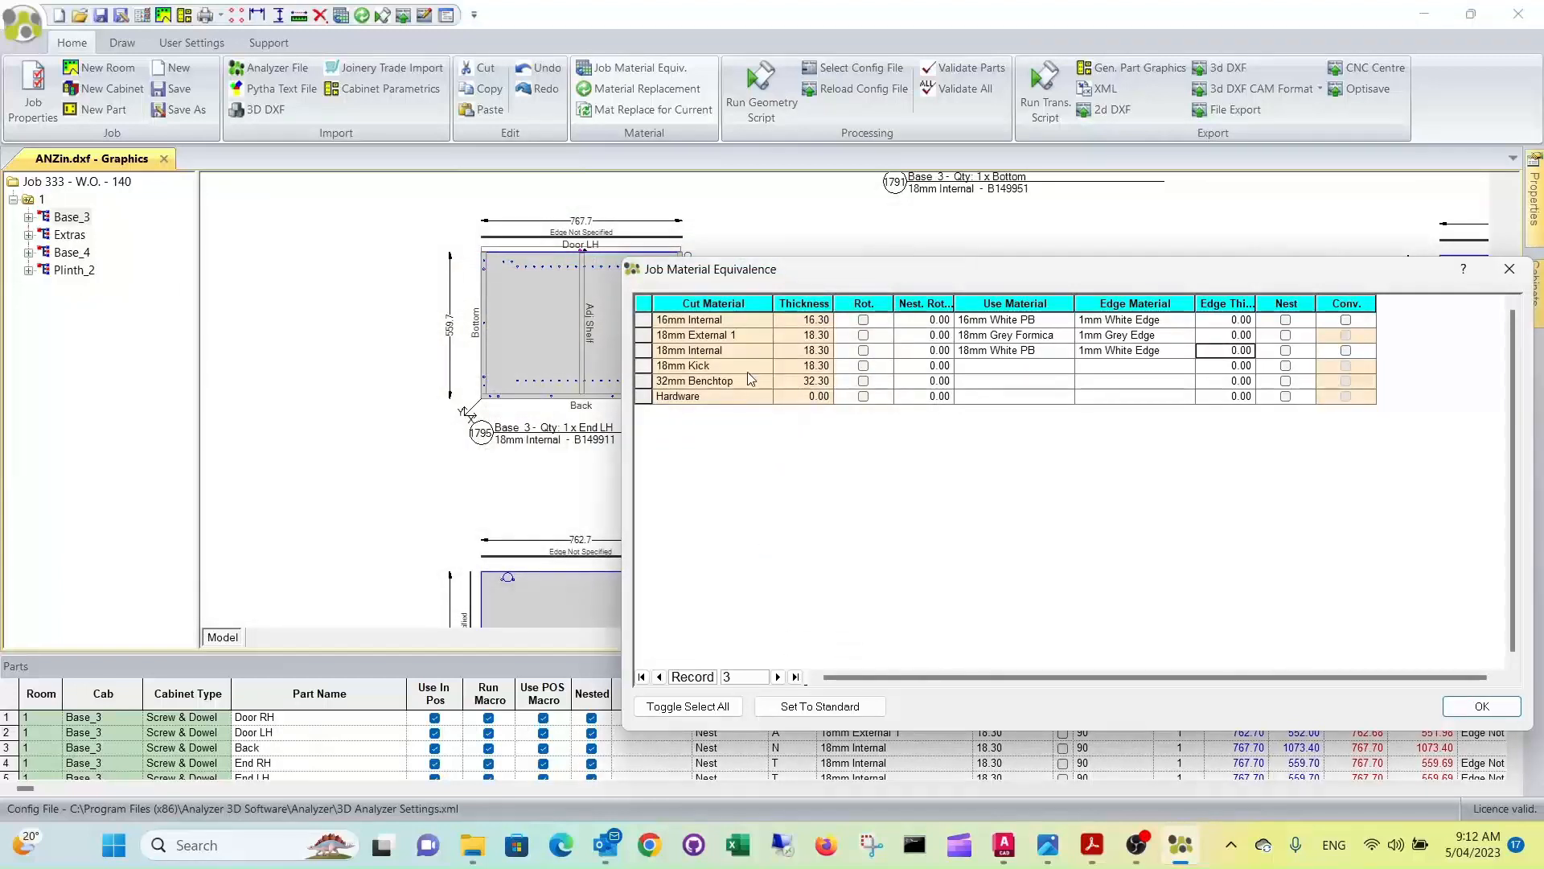
Step: Map 18mm Kick to 18mm Grey Formica, and 32mm Benchtop to 32mm Black Formica with 2mm Black Edge
{"action": "left_click", "coordinate": [986, 368]}
{"action": "type", "text": "18mm Grey Fromica"}
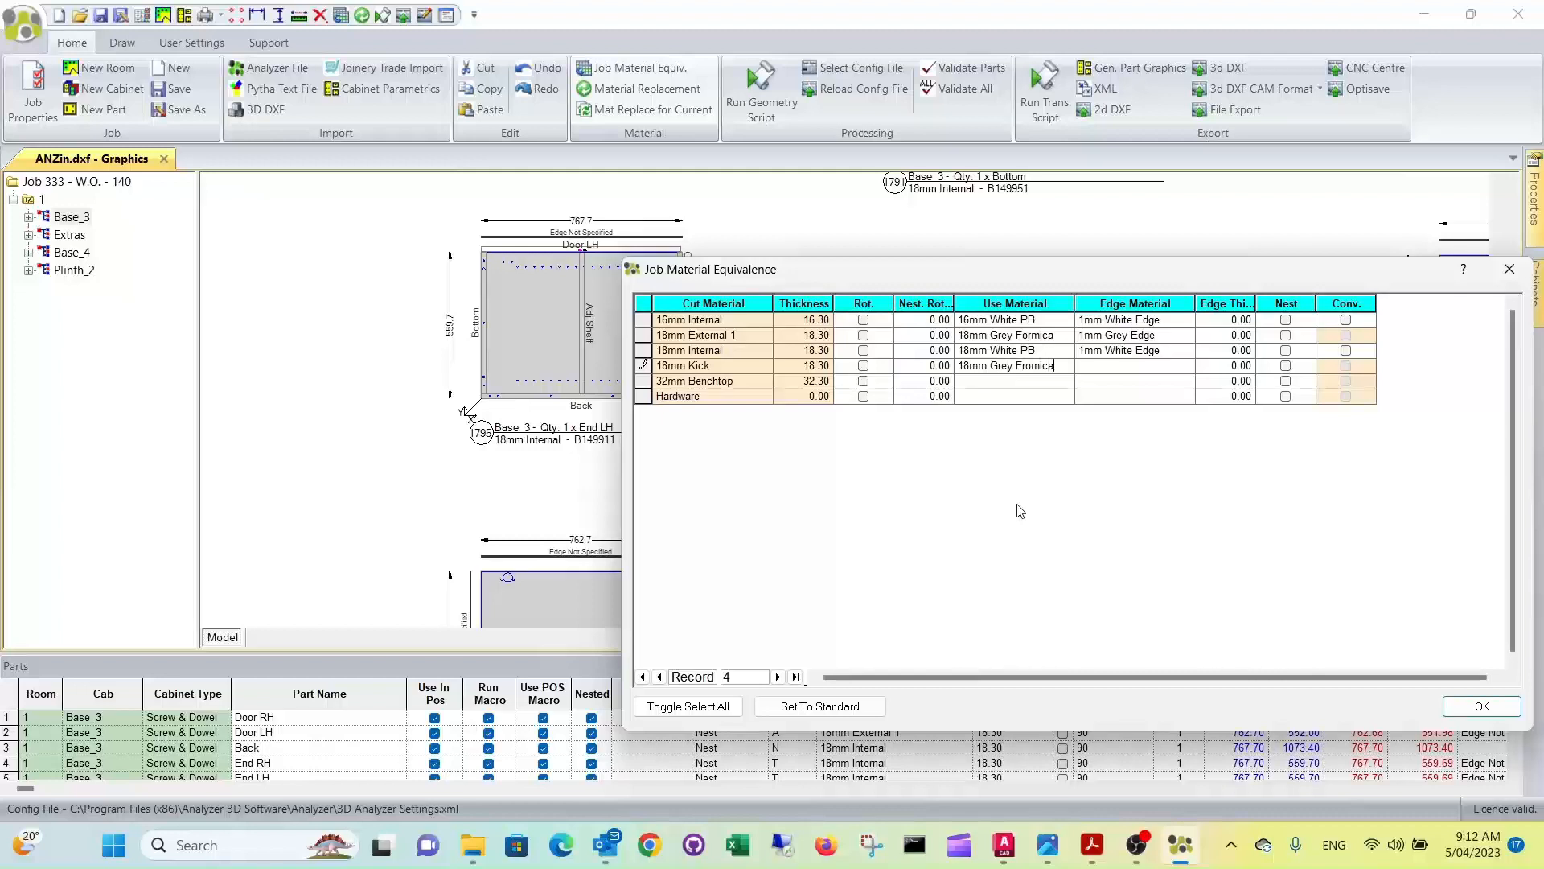
{"action": "key", "text": "Tab"}
{"action": "left_click", "coordinate": [990, 383]}
{"action": "type", "text": "32mm W"}
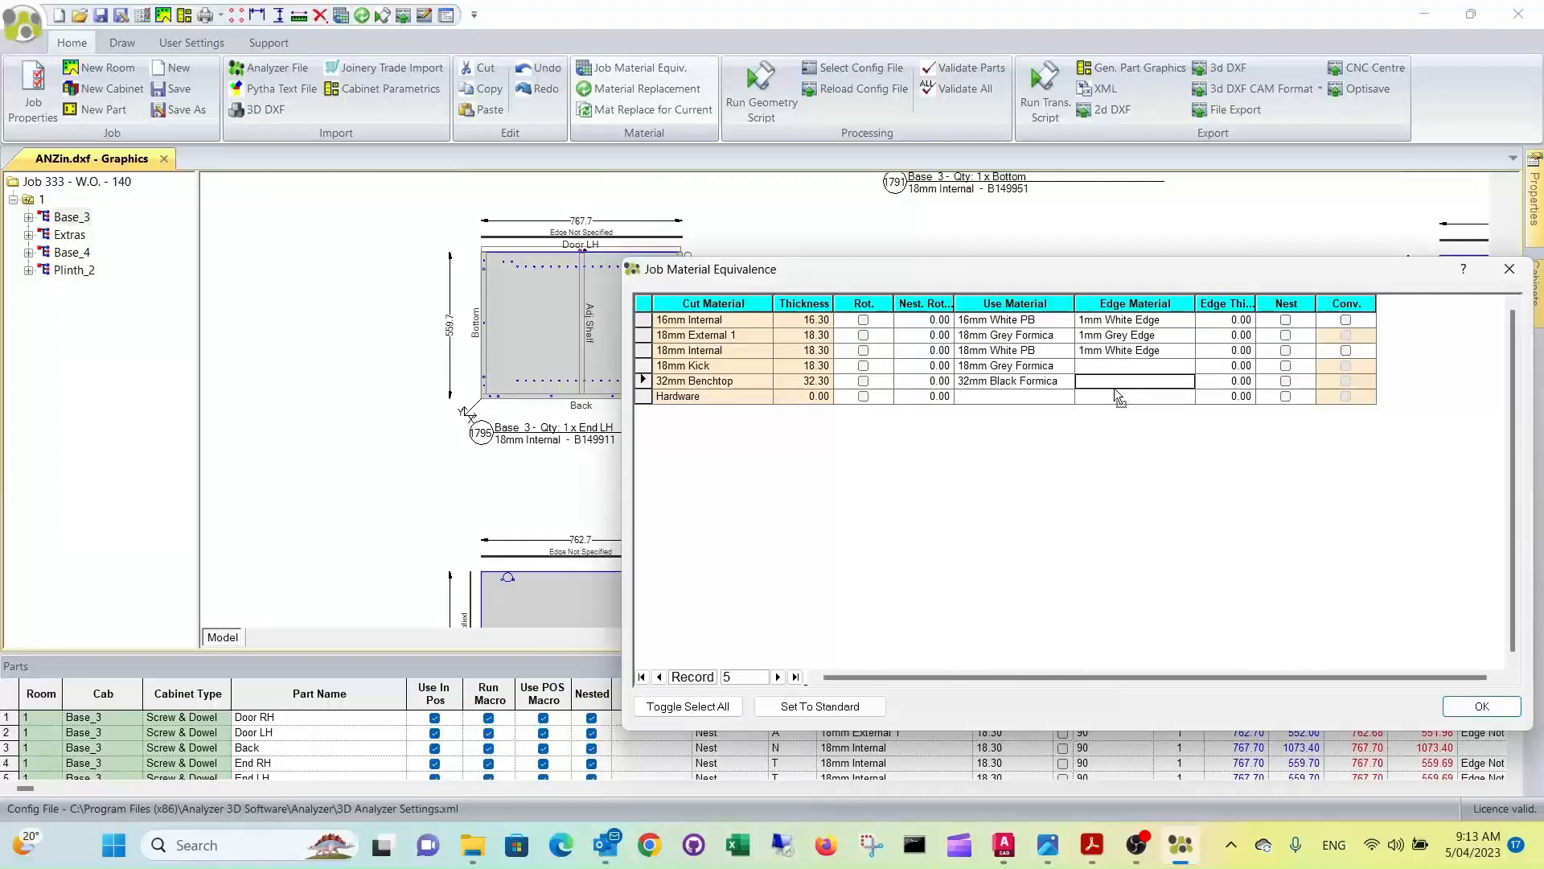
{"action": "type", "text": "2mm Black Edge"}
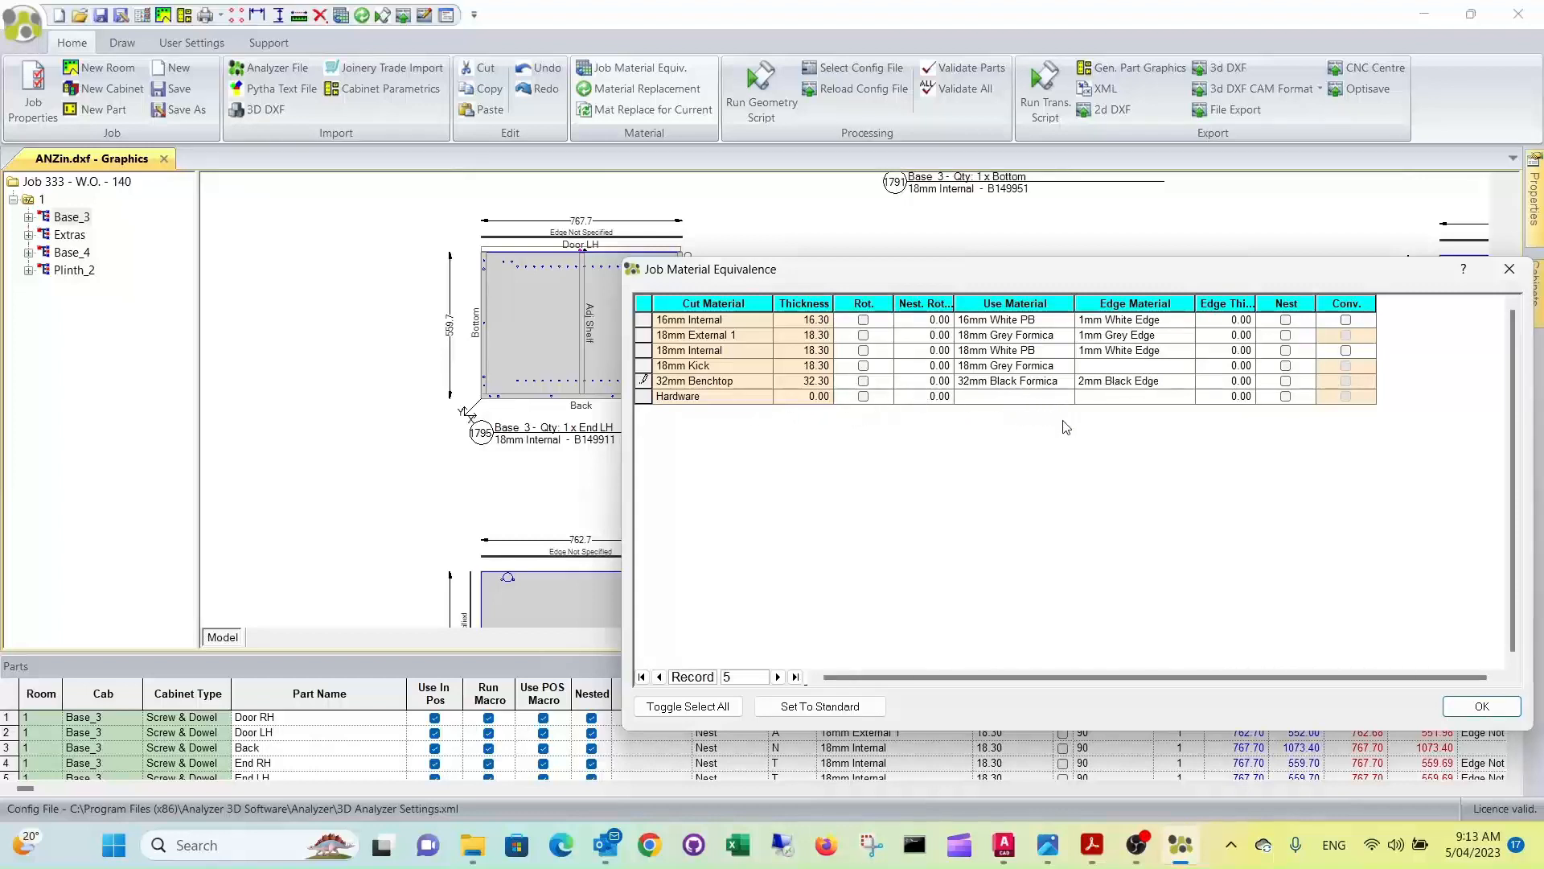
Step: Accept the material equivalences, apply them to the existing parts and rerun the geometry script
{"action": "left_click", "coordinate": [1477, 708]}
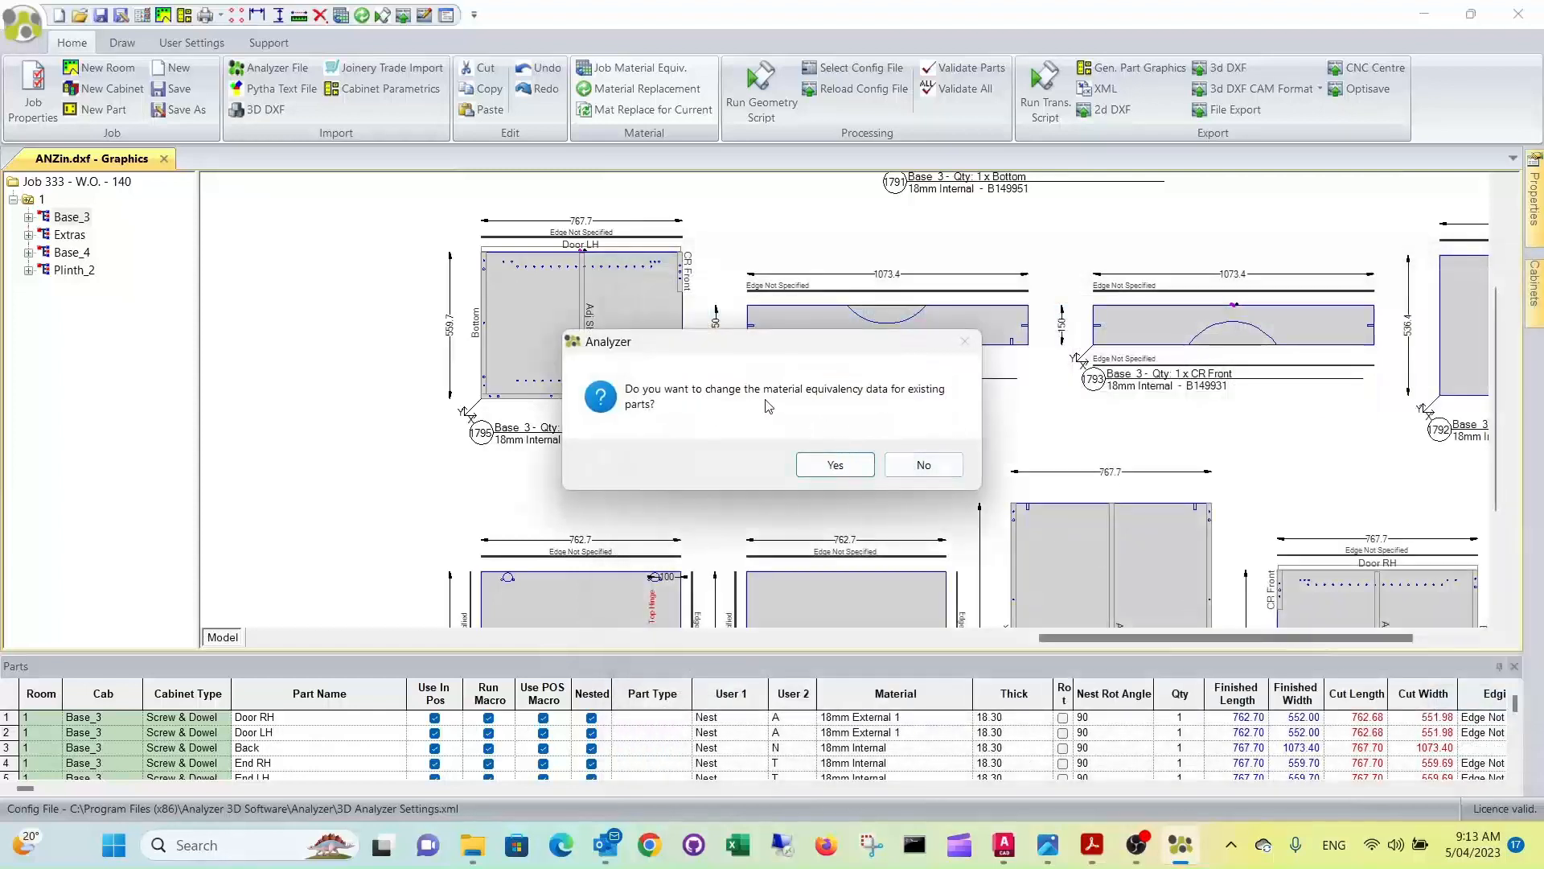
{"action": "left_click", "coordinate": [809, 459]}
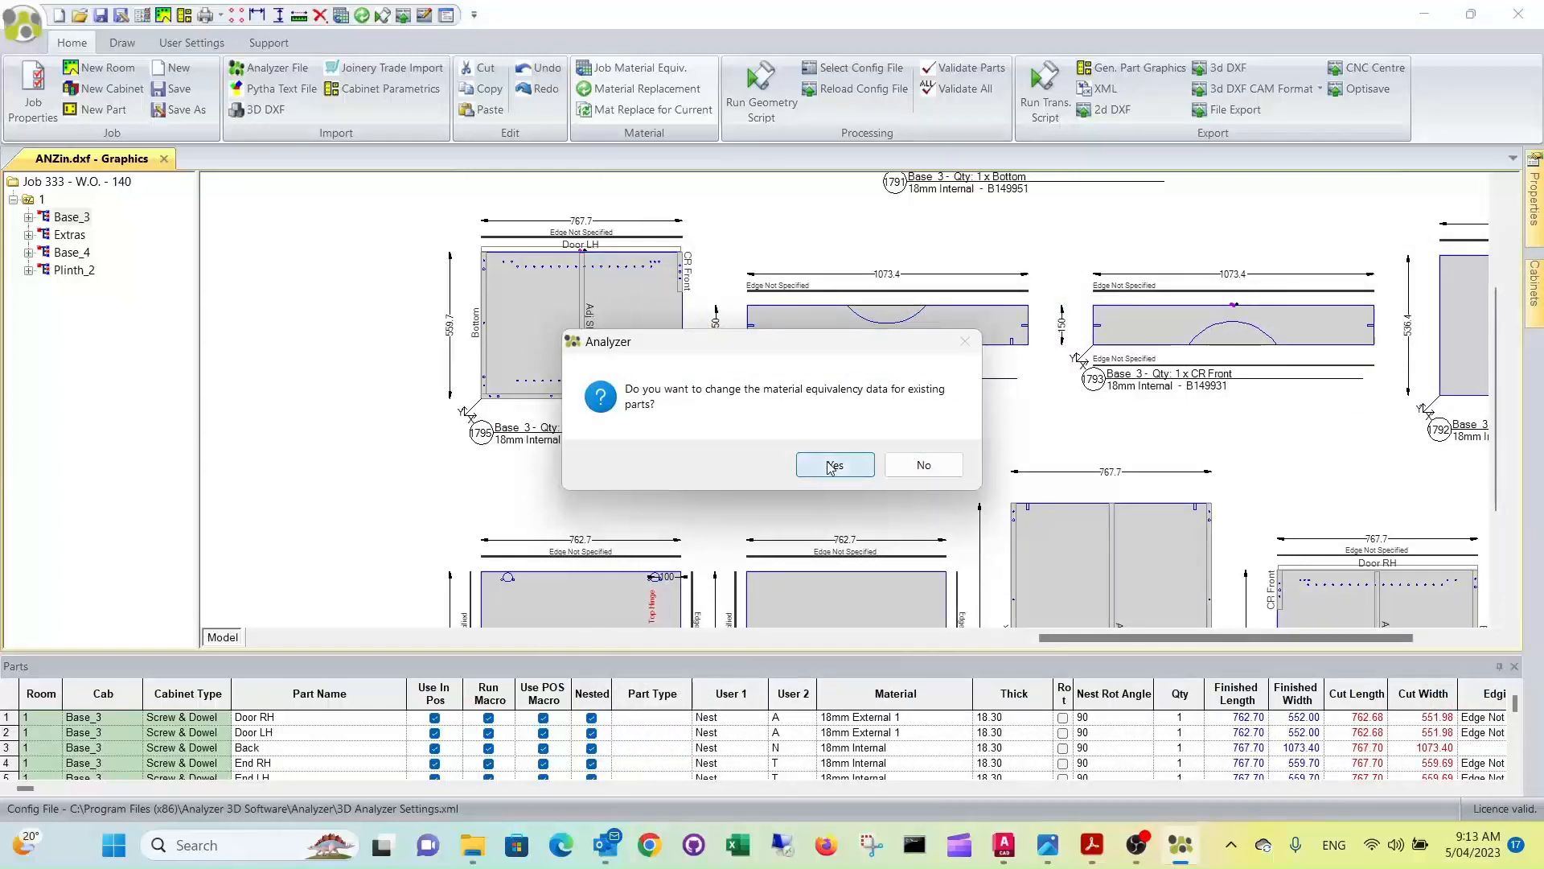
{"action": "left_click", "coordinate": [757, 105]}
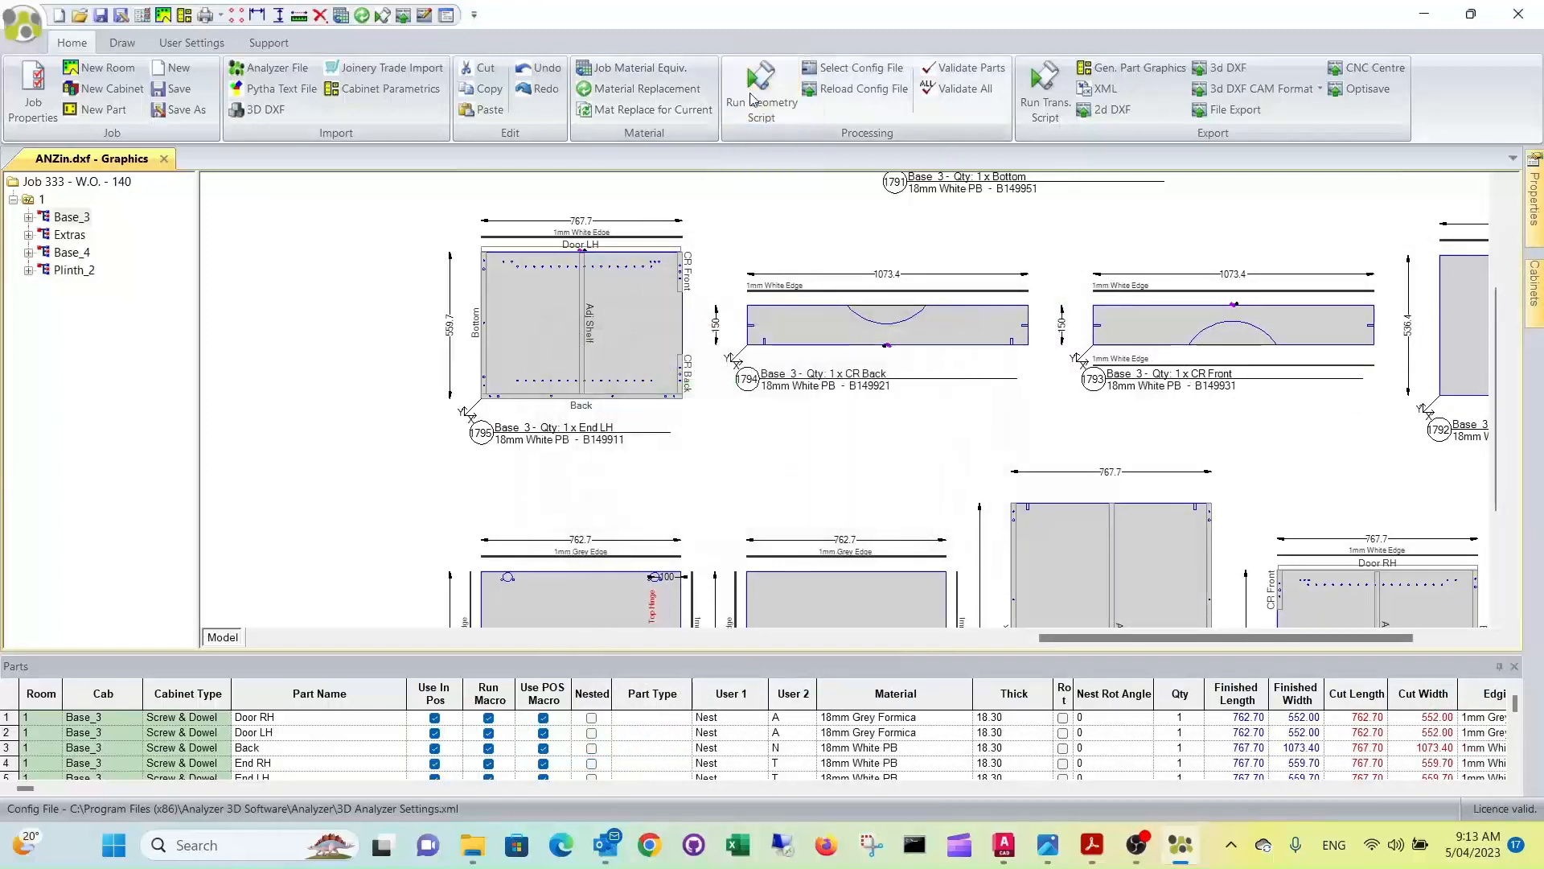
Step: Examine the materials and edging on the Base_3 part drawings, from End LH and CR Back to the two doors
{"action": "scroll", "coordinate": [613, 376], "scroll_direction": "up", "scroll_amount": 7}
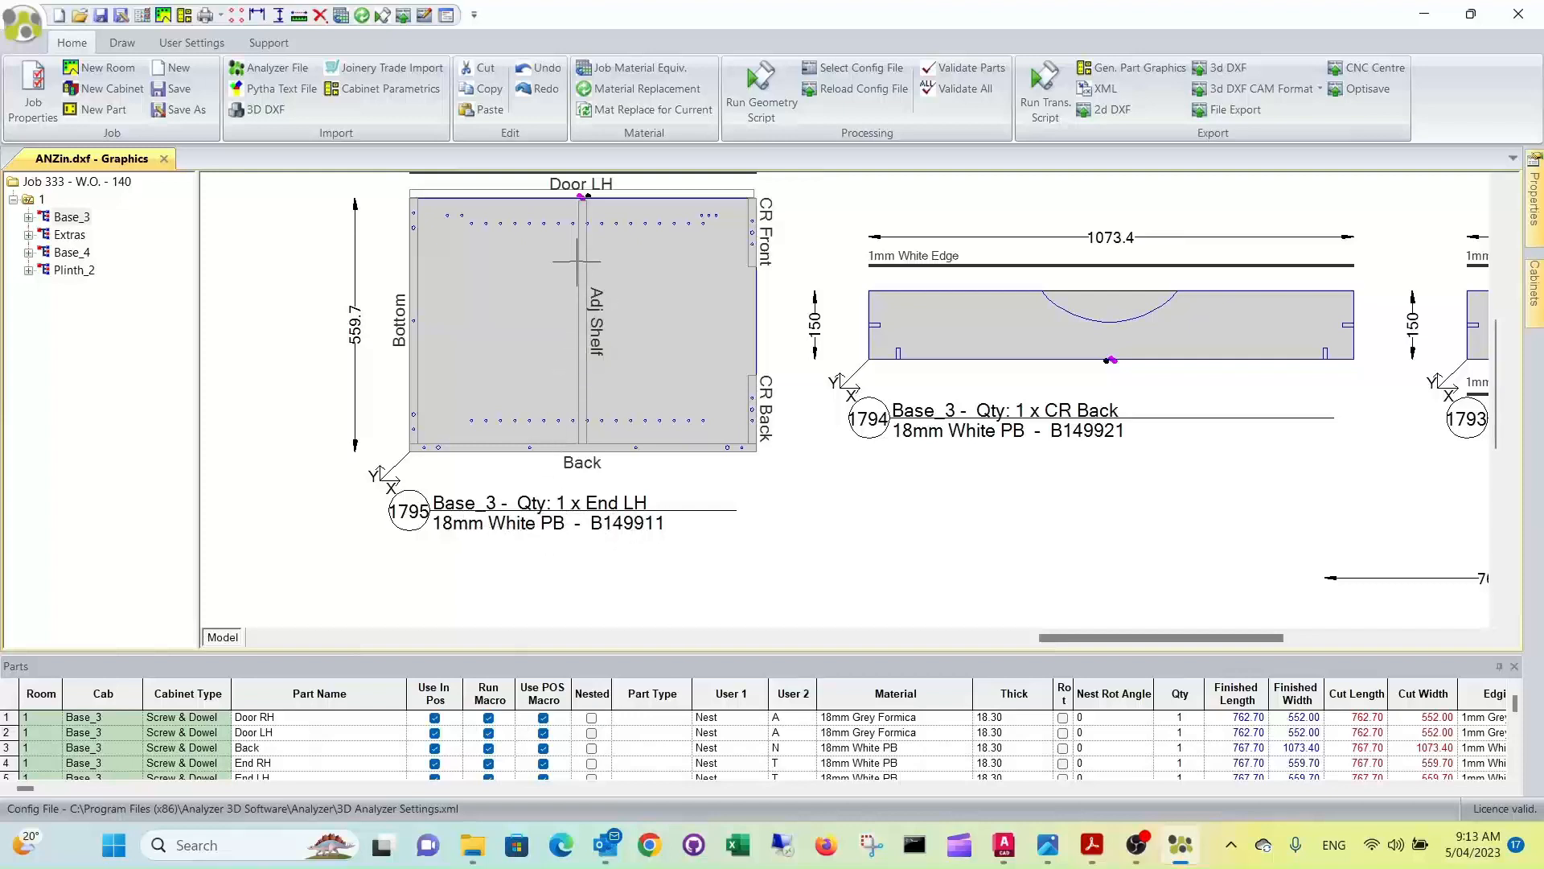
{"action": "scroll", "coordinate": [577, 262], "scroll_direction": "up", "scroll_amount": 1}
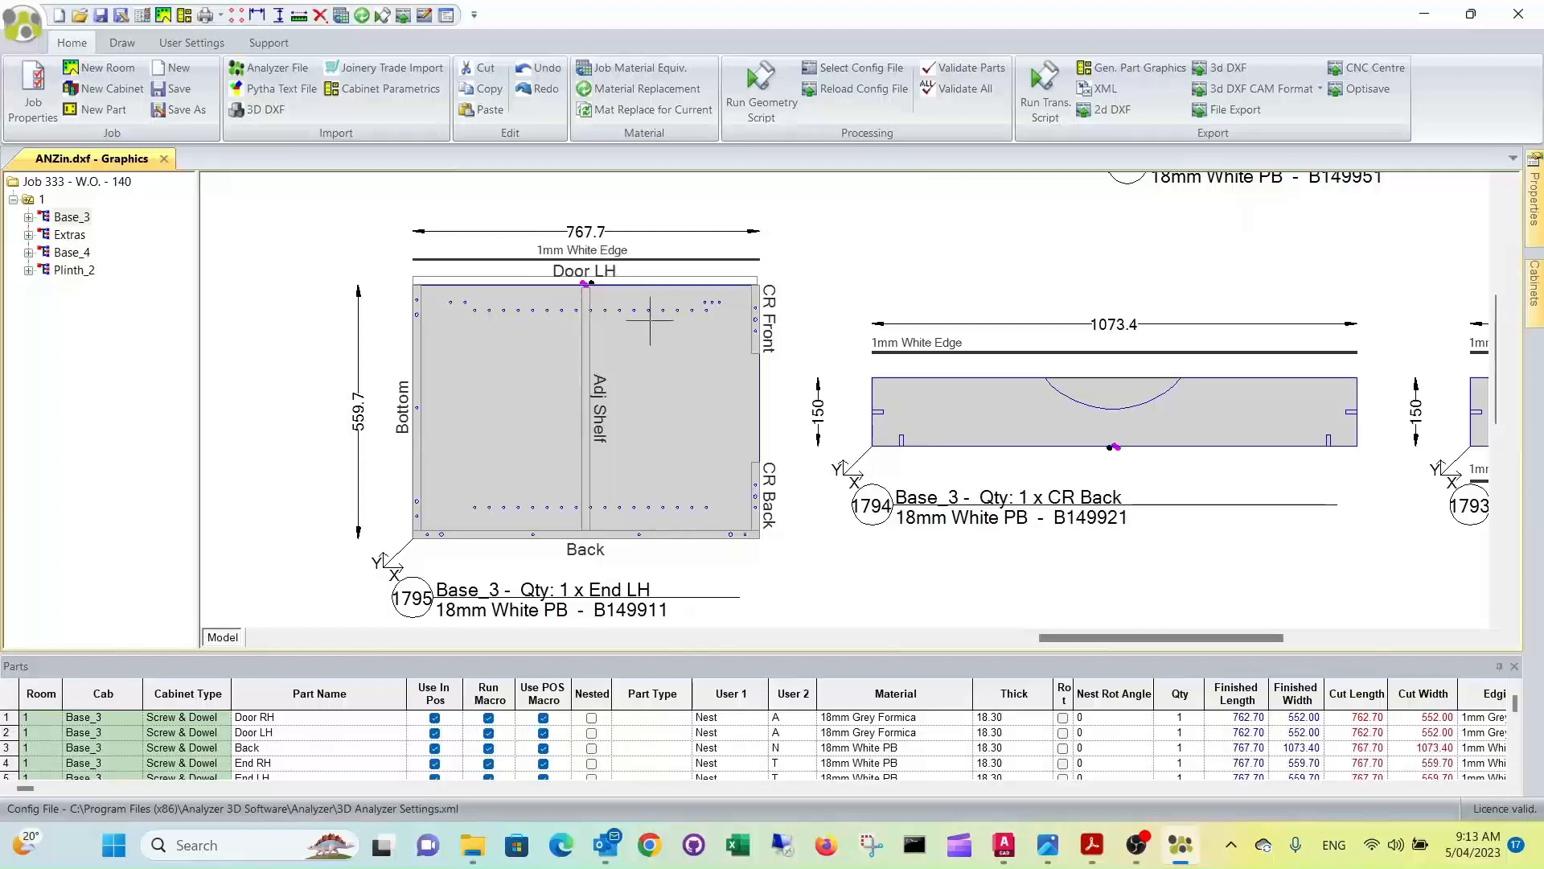
{"action": "scroll", "coordinate": [644, 338], "scroll_direction": "down", "scroll_amount": 1}
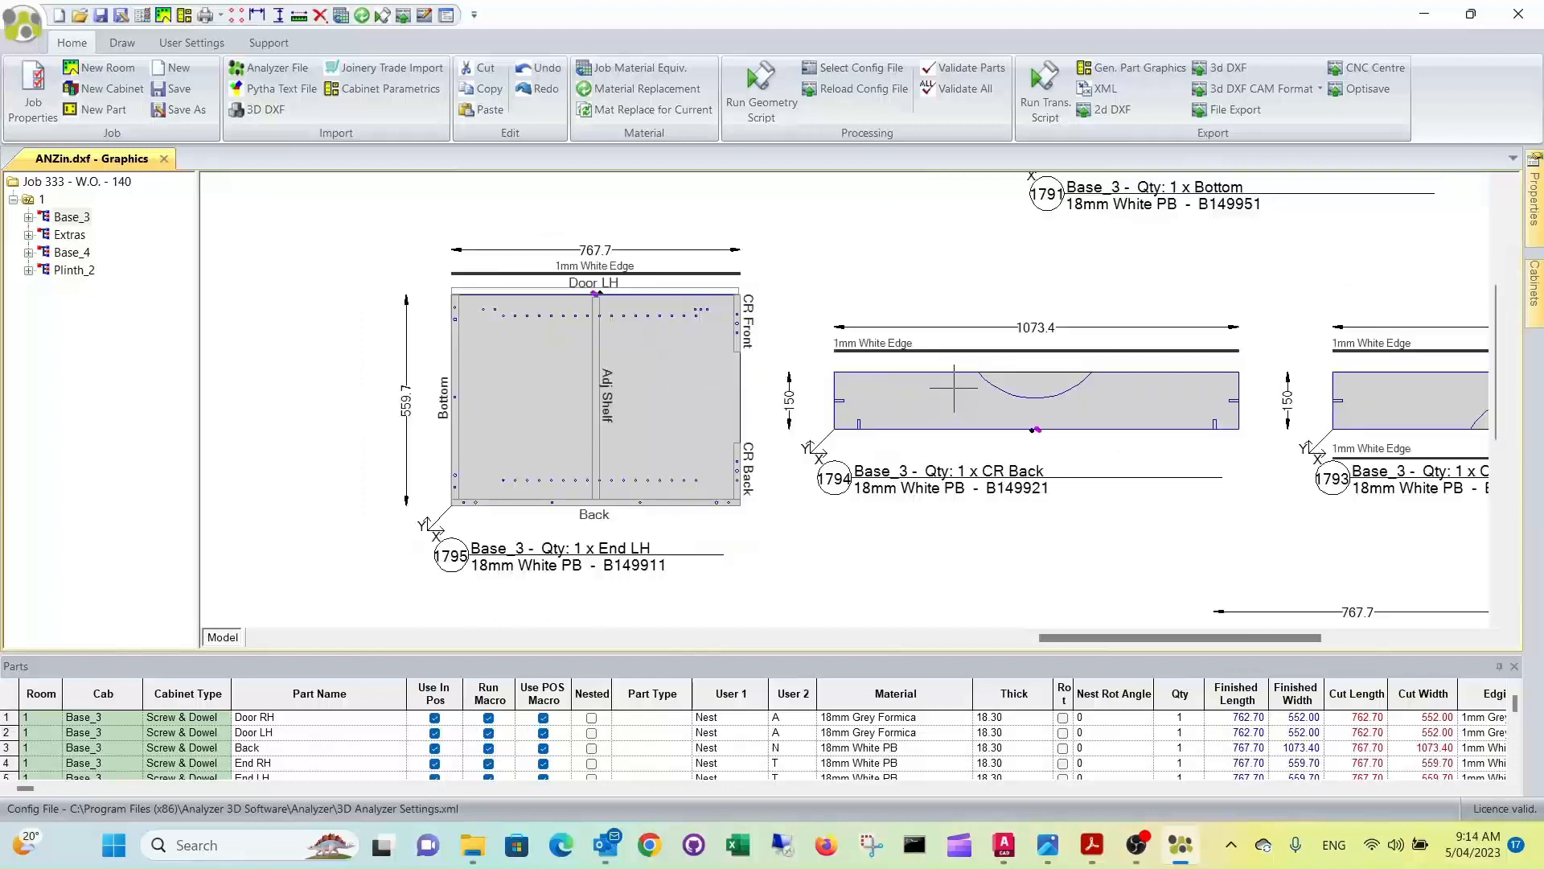
{"action": "scroll", "coordinate": [953, 403], "scroll_direction": "down", "scroll_amount": 1}
{"action": "scroll", "coordinate": [957, 408], "scroll_direction": "down", "scroll_amount": 1}
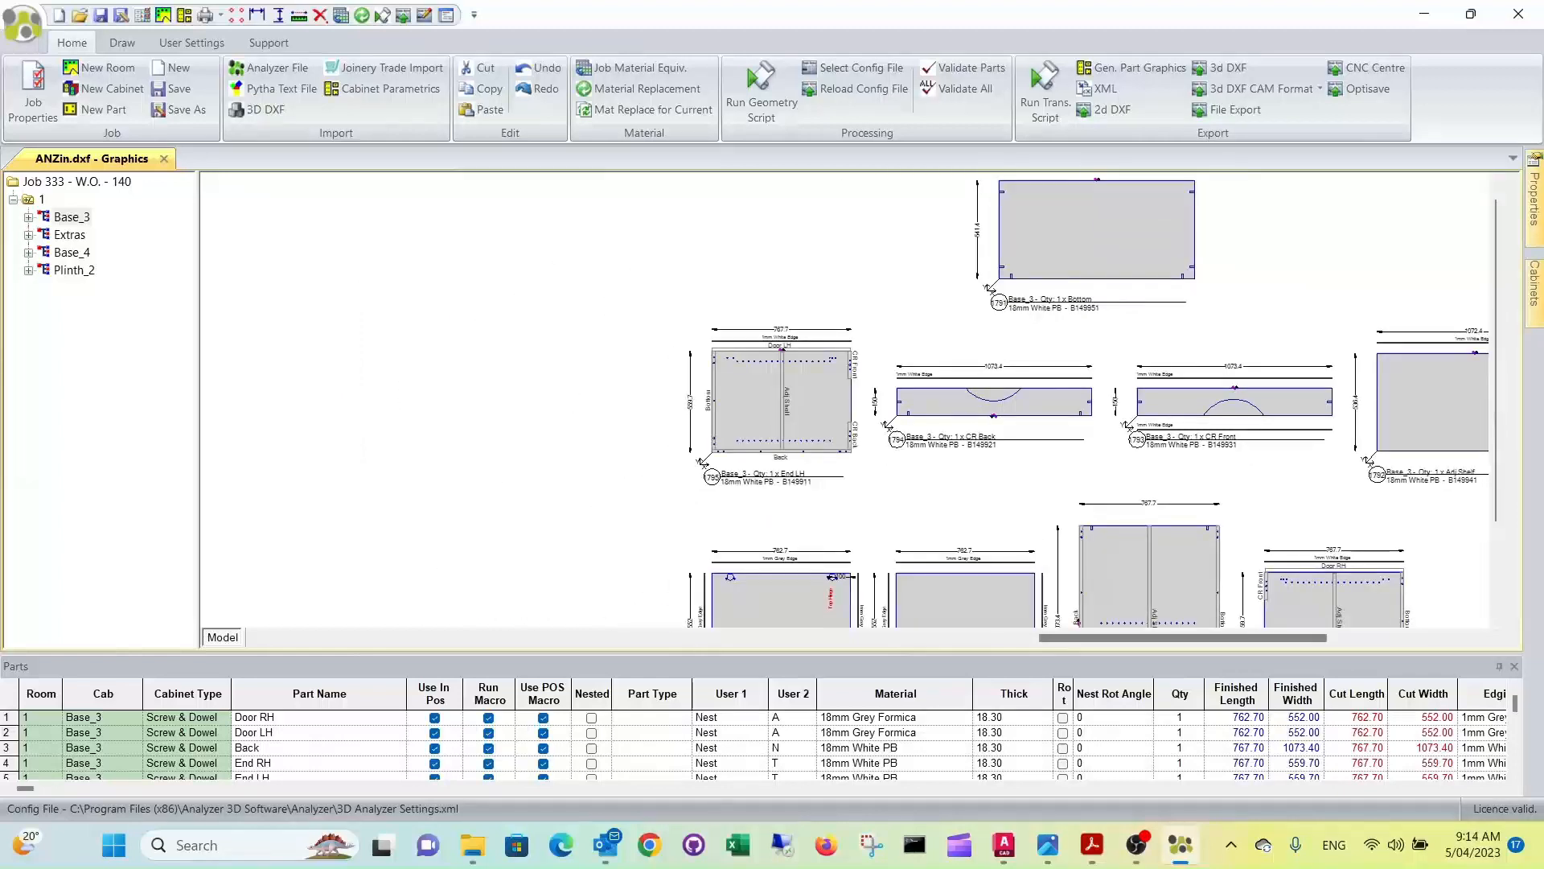
{"action": "middle_click_drag", "start_coordinate": [991, 417], "coordinate": [806, 413]}
{"action": "scroll", "coordinate": [828, 434], "scroll_direction": "down", "scroll_amount": 1}
{"action": "middle_click_drag", "start_coordinate": [911, 533], "coordinate": [829, 337]}
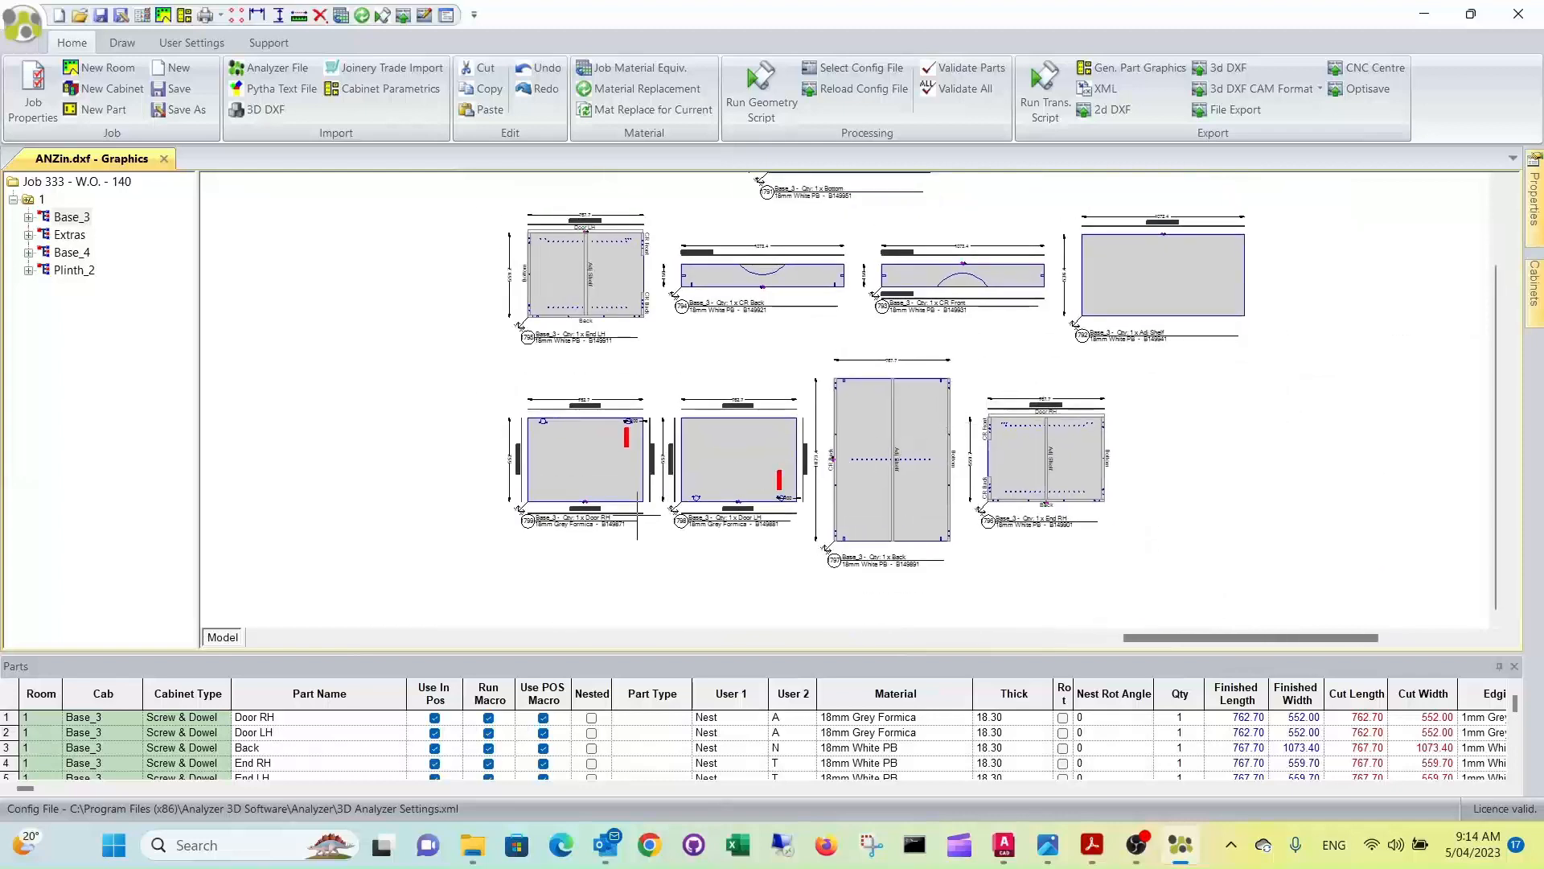
{"action": "scroll", "coordinate": [594, 494], "scroll_direction": "up", "scroll_amount": 5}
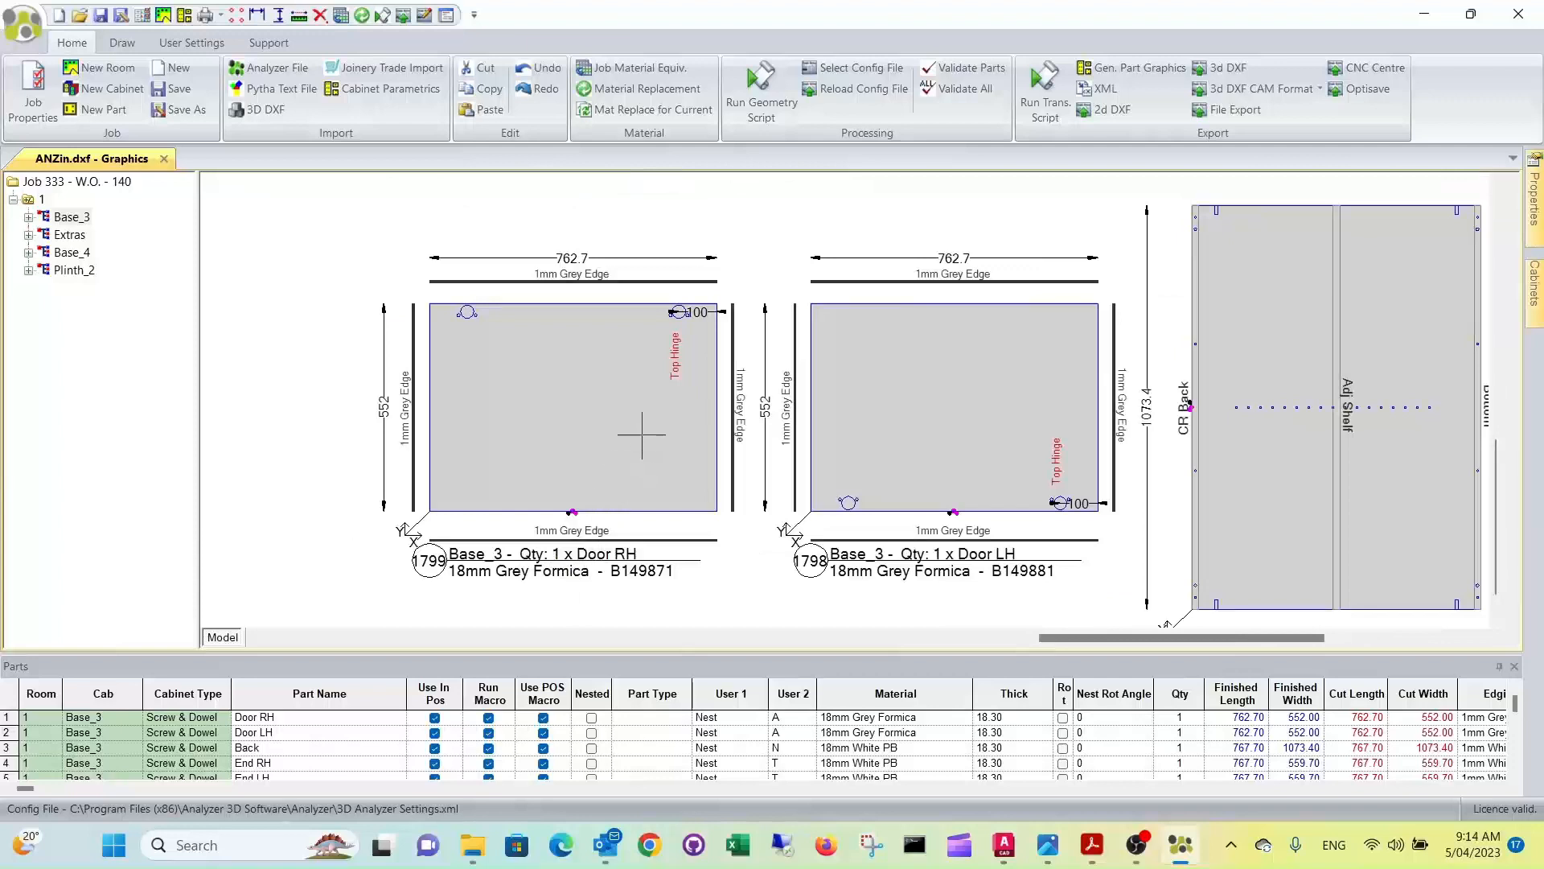
Step: Bring up the Base_4 part drawings and examine the end panels, back and 192.7 mm drawer front with its 1mm Grey Edge
{"action": "scroll", "coordinate": [832, 429], "scroll_direction": "down", "scroll_amount": 4}
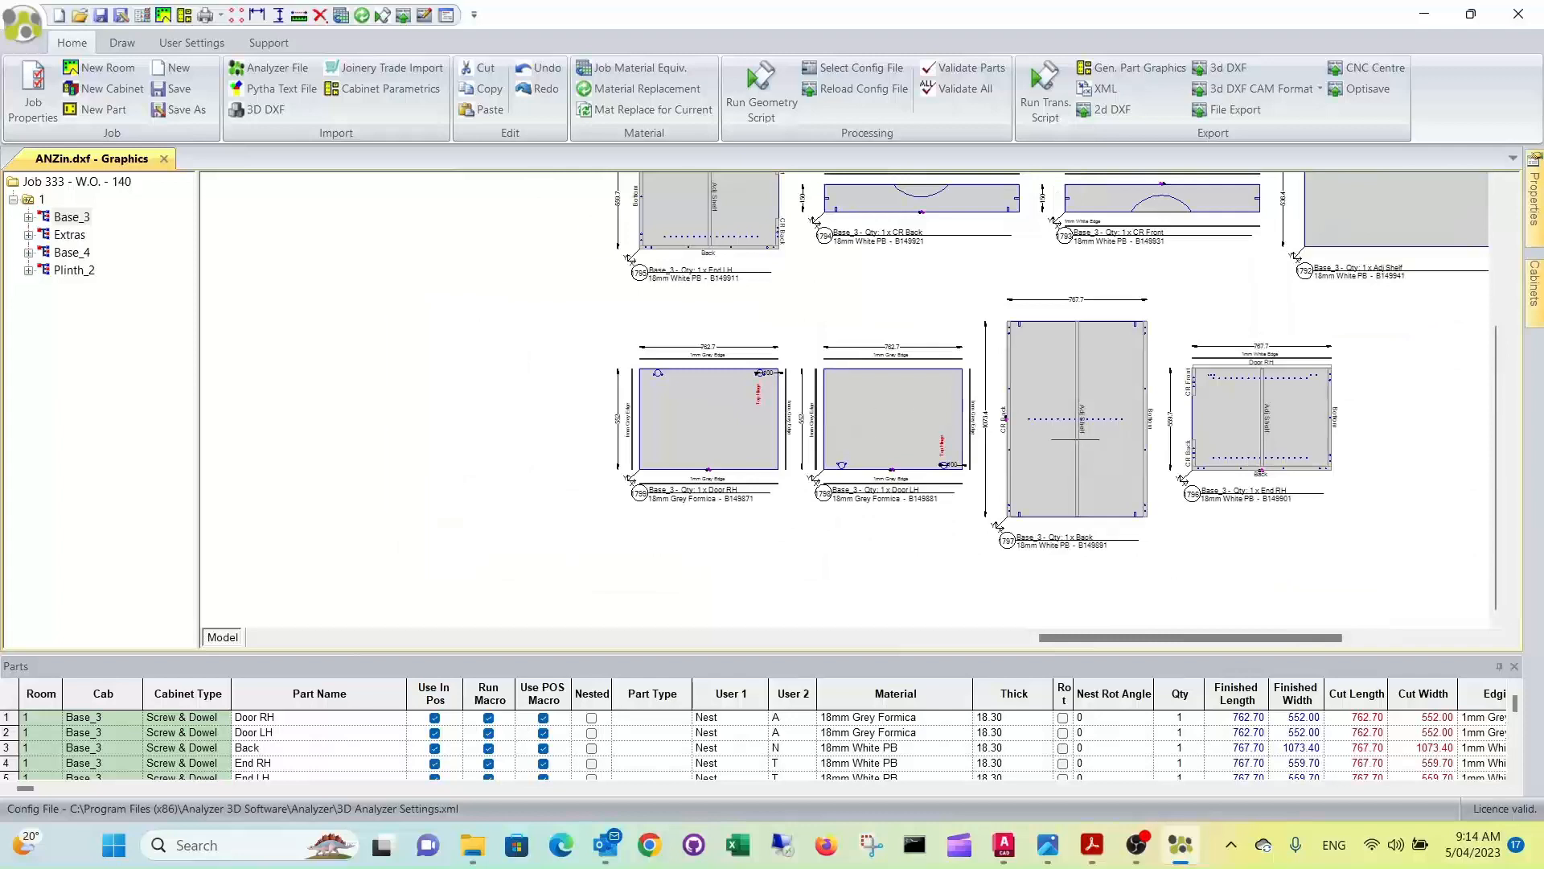
{"action": "middle_click_drag", "start_coordinate": [1088, 361], "coordinate": [1059, 468]}
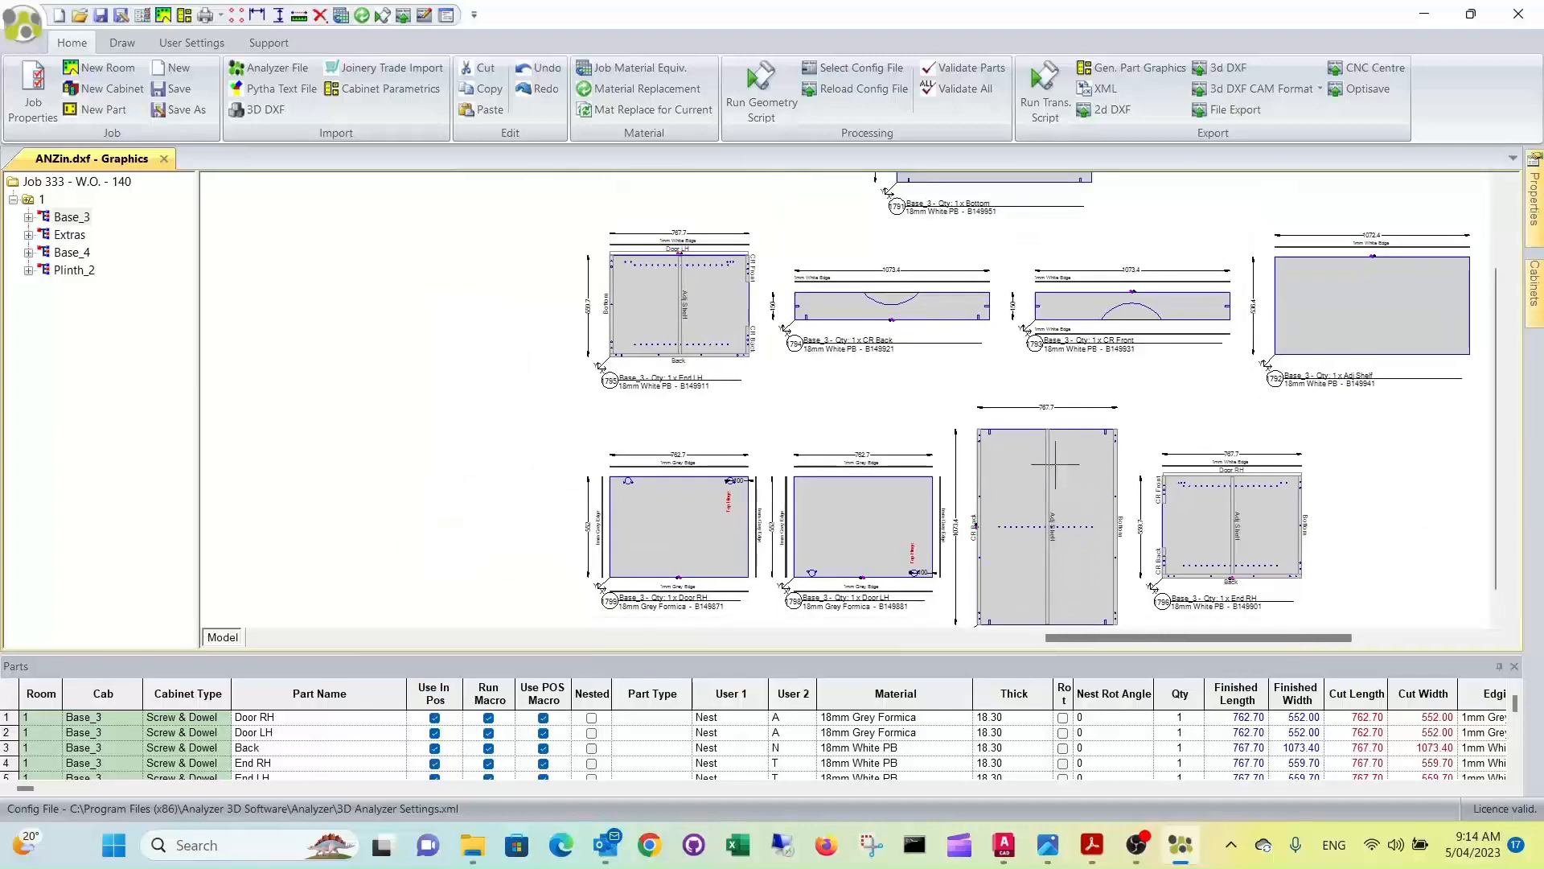
{"action": "left_click", "coordinate": [68, 256]}
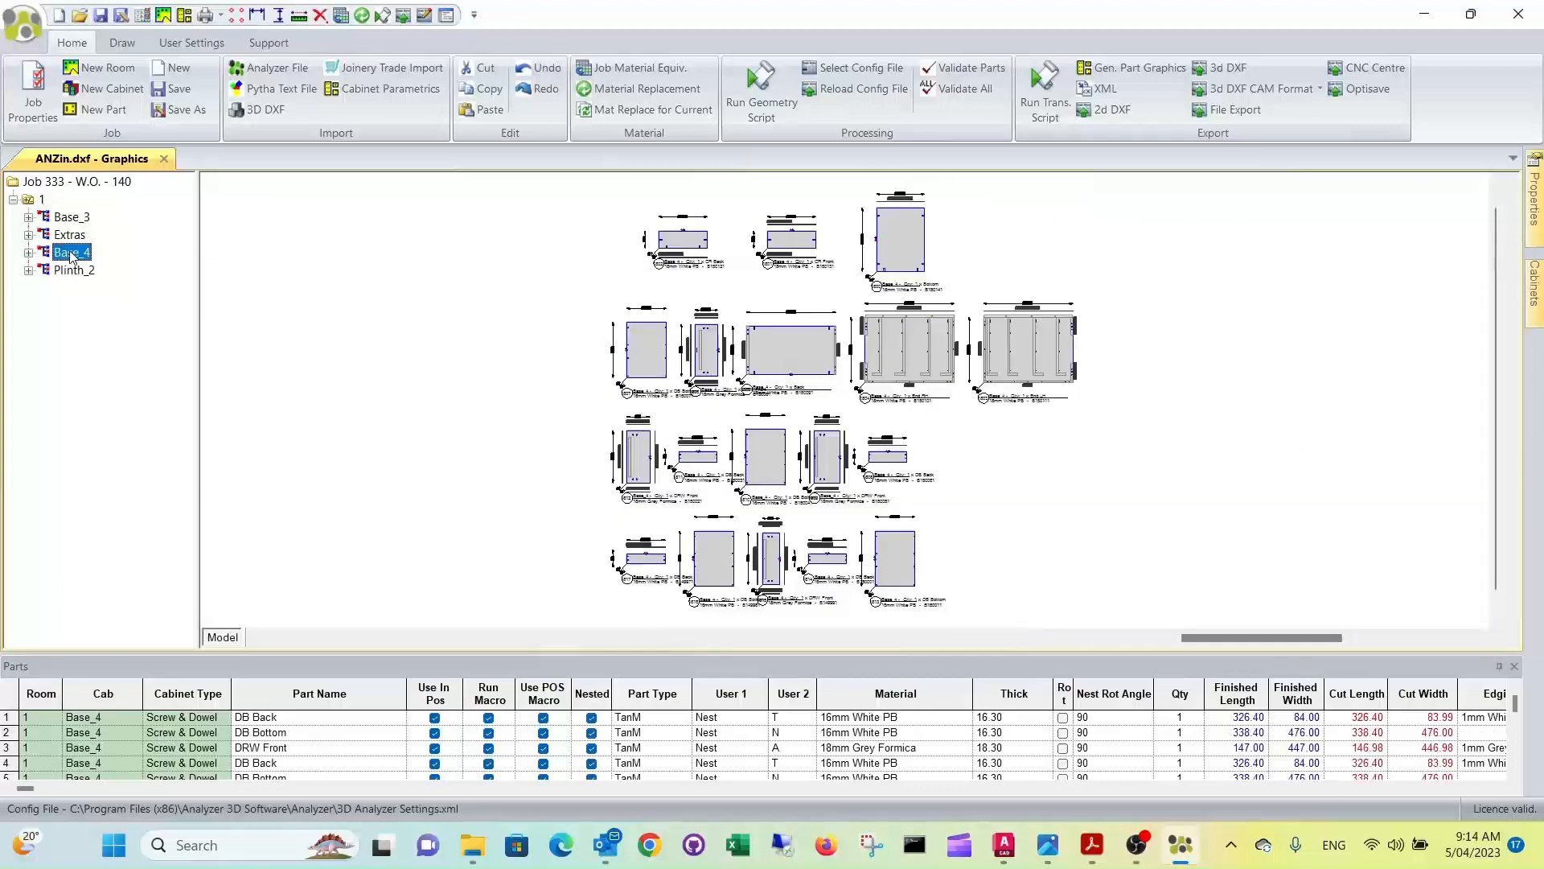
{"action": "scroll", "coordinate": [814, 372], "scroll_direction": "up", "scroll_amount": 5}
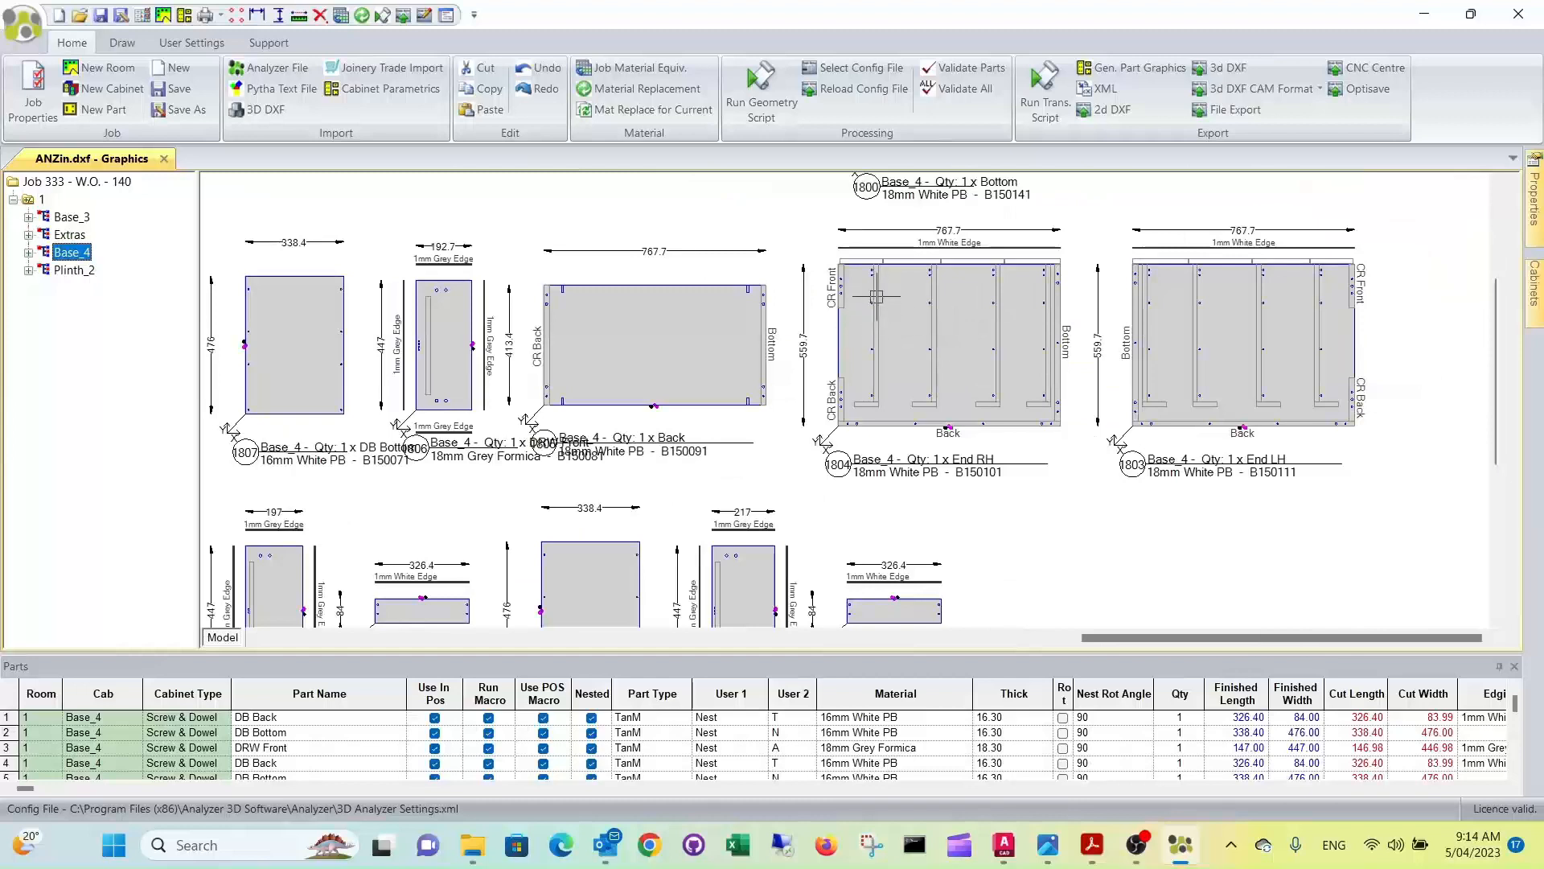
{"action": "scroll", "coordinate": [888, 313], "scroll_direction": "down", "scroll_amount": 1}
{"action": "scroll", "coordinate": [887, 317], "scroll_direction": "down", "scroll_amount": 1}
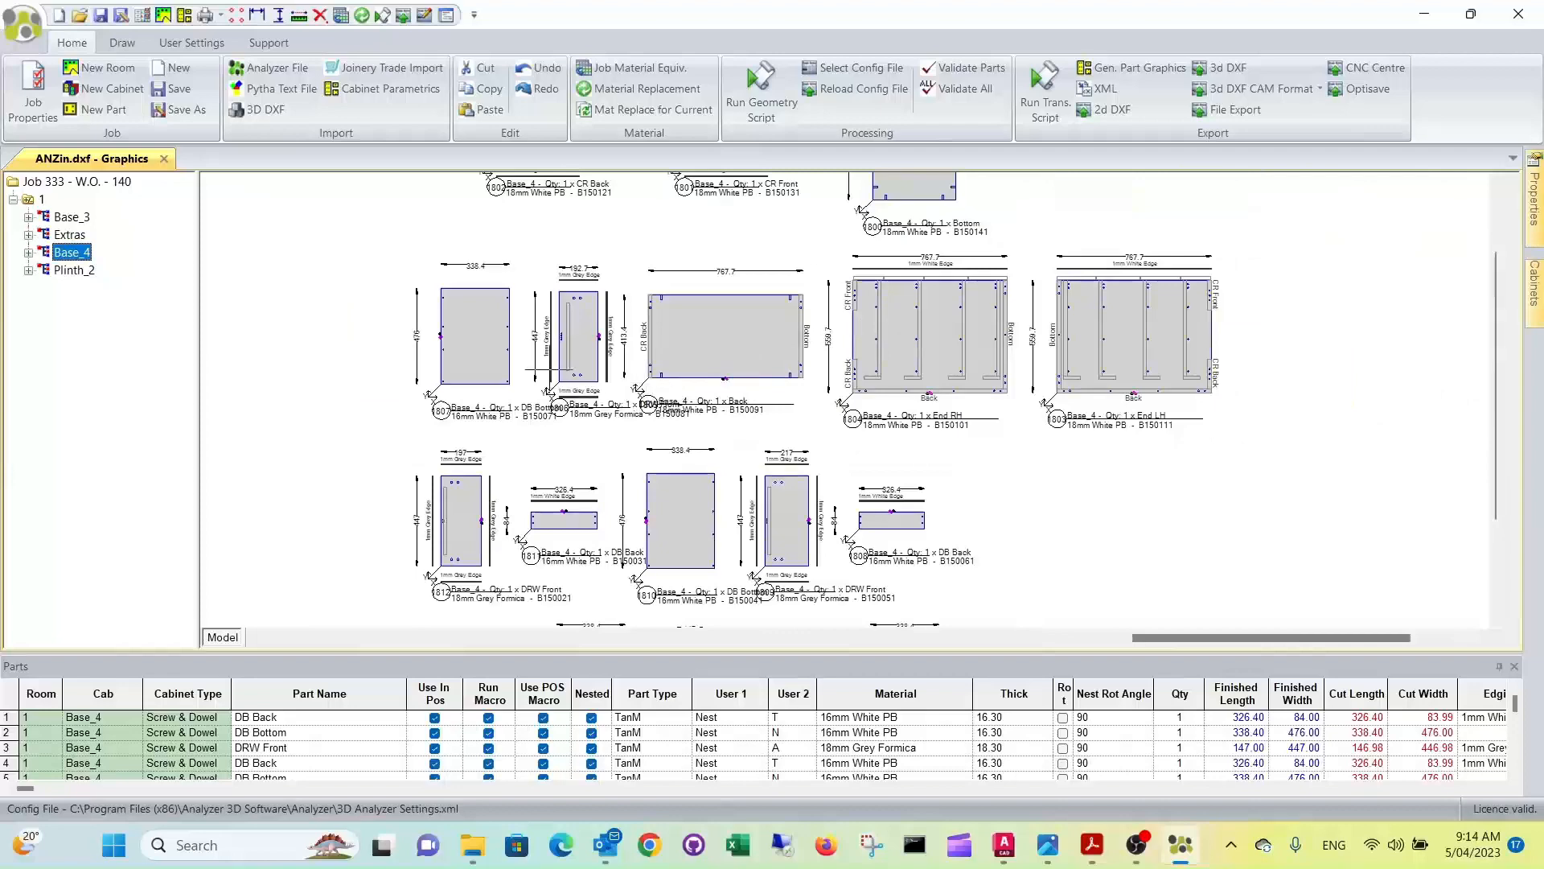
{"action": "scroll", "coordinate": [550, 370], "scroll_direction": "up", "scroll_amount": 1}
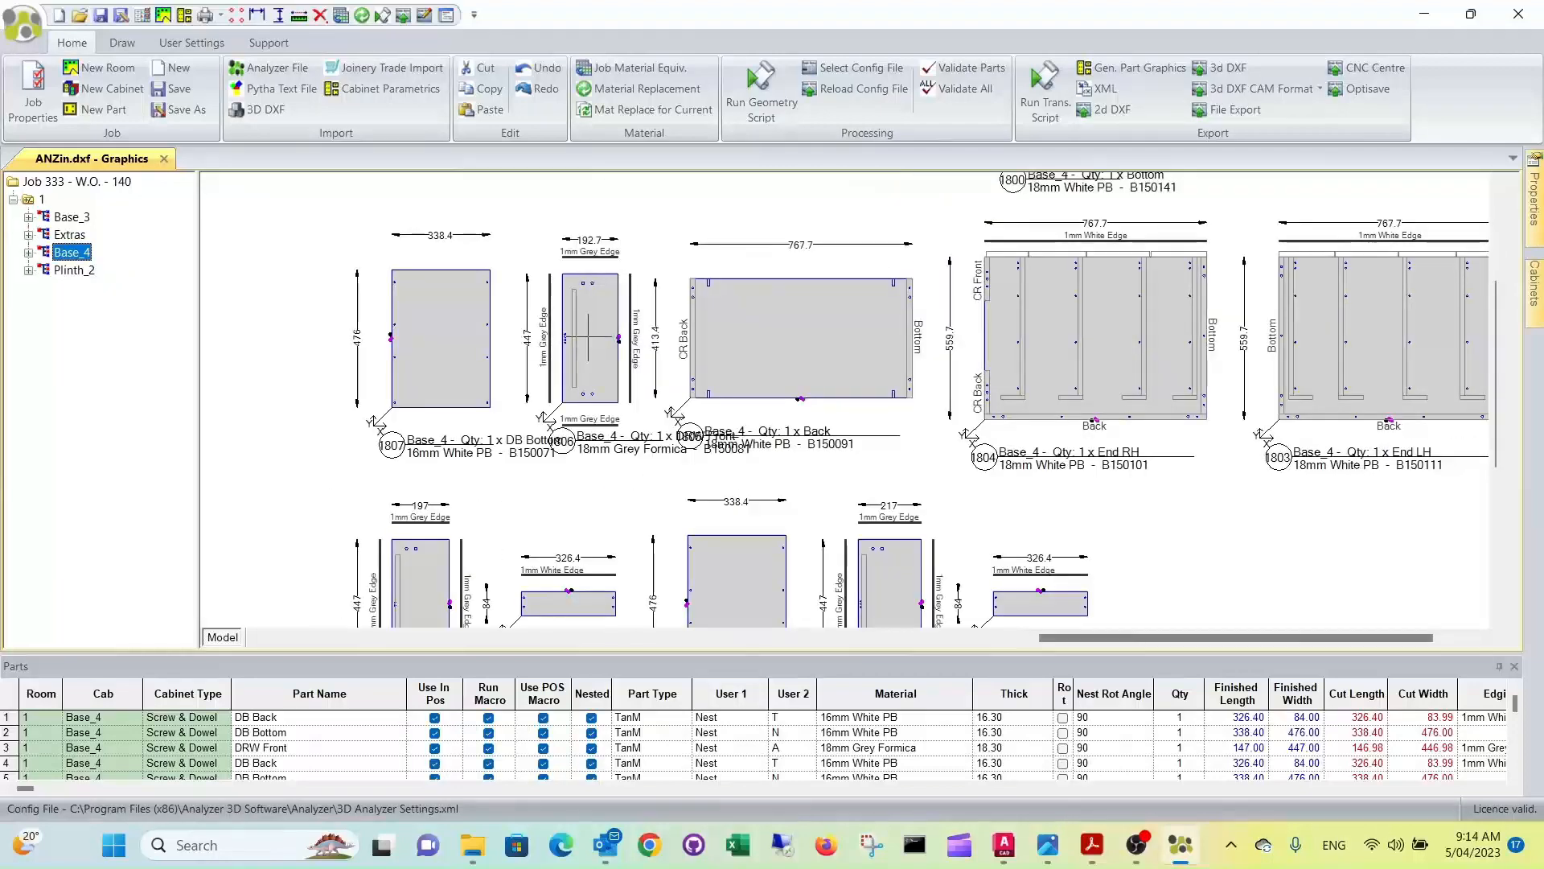
{"action": "scroll", "coordinate": [587, 336], "scroll_direction": "up", "scroll_amount": 1}
{"action": "scroll", "coordinate": [567, 293], "scroll_direction": "up", "scroll_amount": 1}
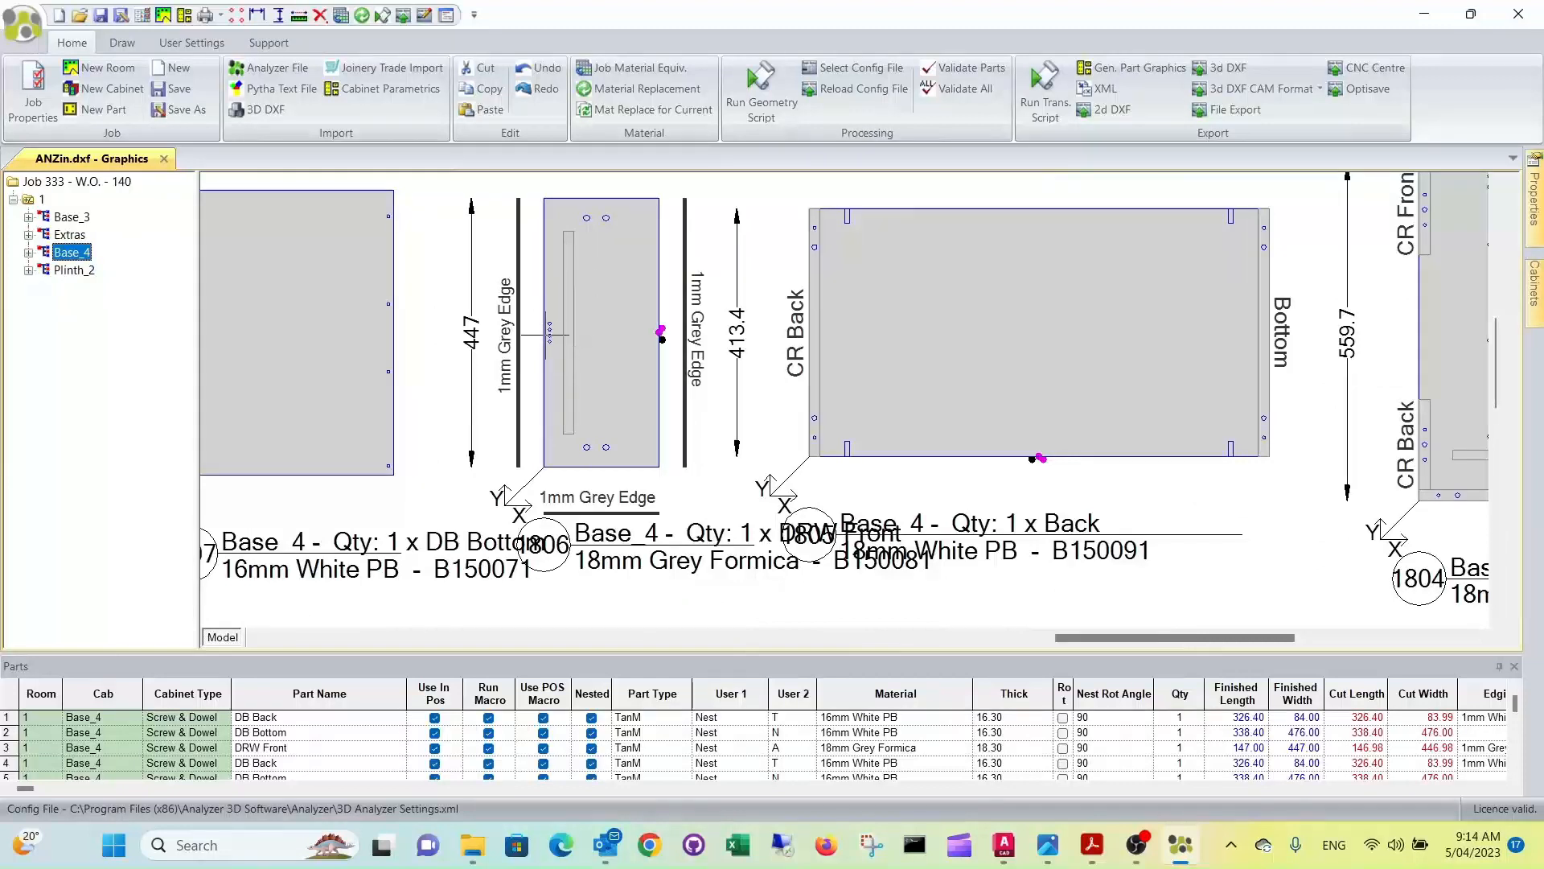
{"action": "scroll", "coordinate": [548, 334], "scroll_direction": "up", "scroll_amount": 1}
{"action": "scroll", "coordinate": [548, 335], "scroll_direction": "down", "scroll_amount": 1}
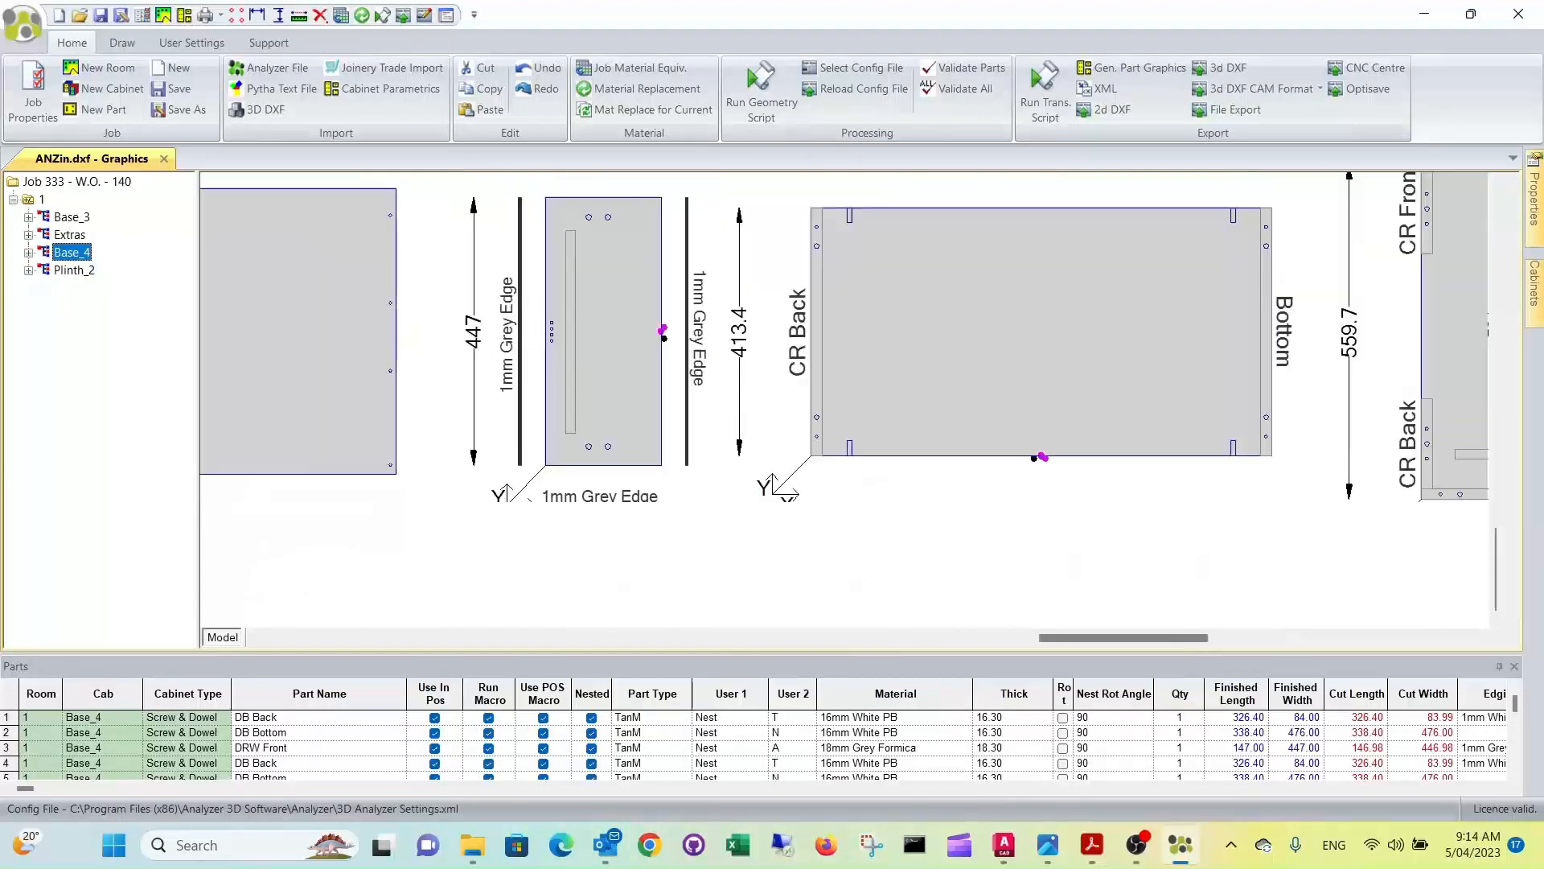
{"action": "scroll", "coordinate": [583, 368], "scroll_direction": "down", "scroll_amount": 3}
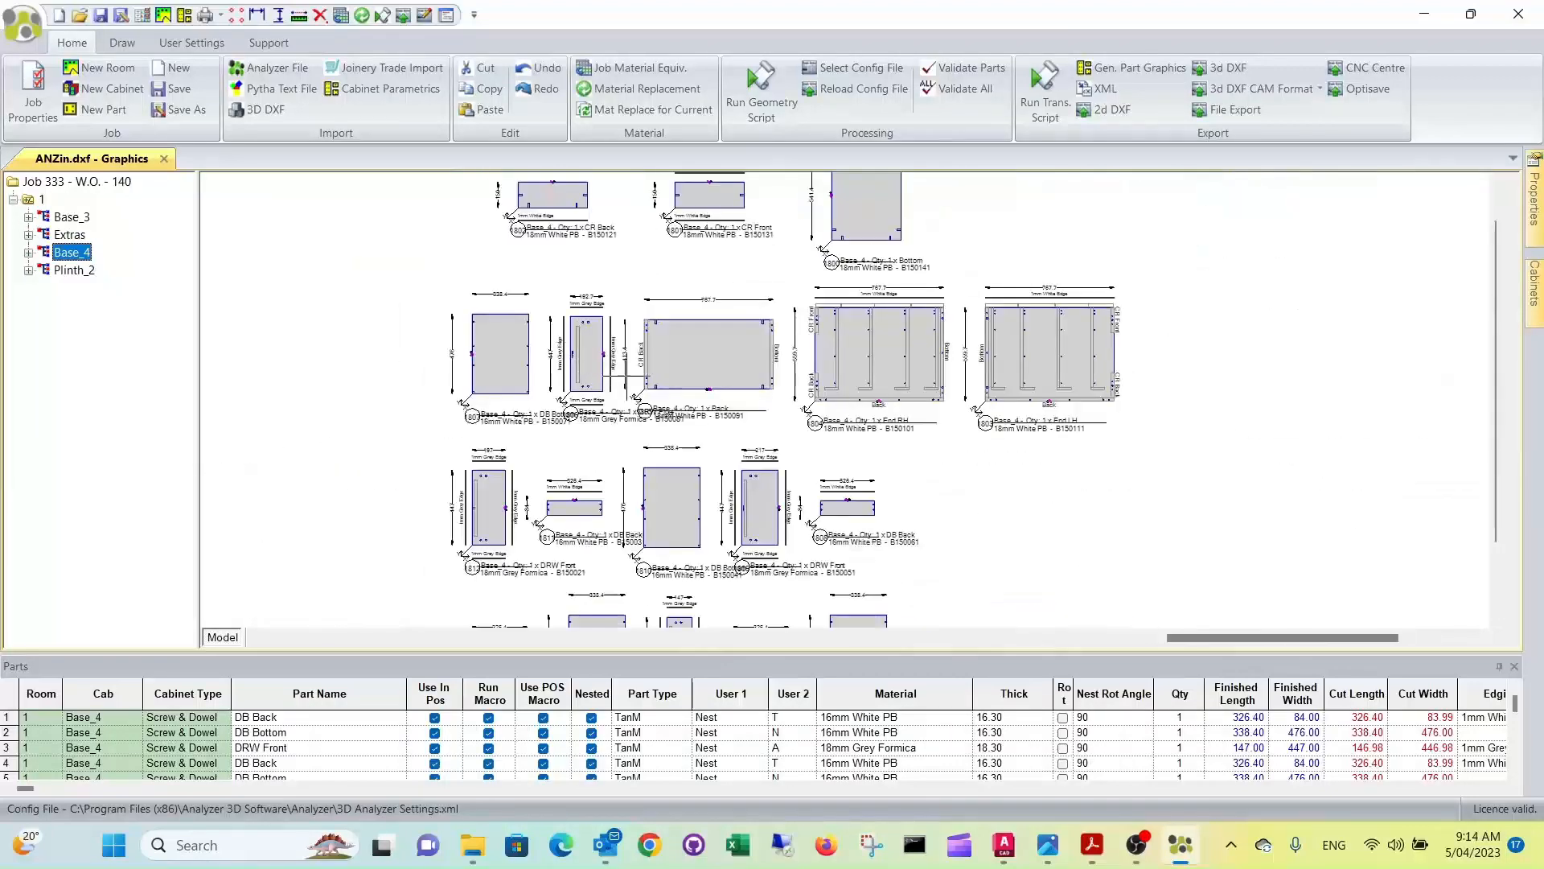
Step: Examine the drilling, grooves and edging on the remaining Base_4 drawer fronts, drawer box backs and drawer box bottoms
{"action": "scroll", "coordinate": [708, 402], "scroll_direction": "down", "scroll_amount": 2}
{"action": "middle_click_drag", "start_coordinate": [718, 348], "coordinate": [763, 317]}
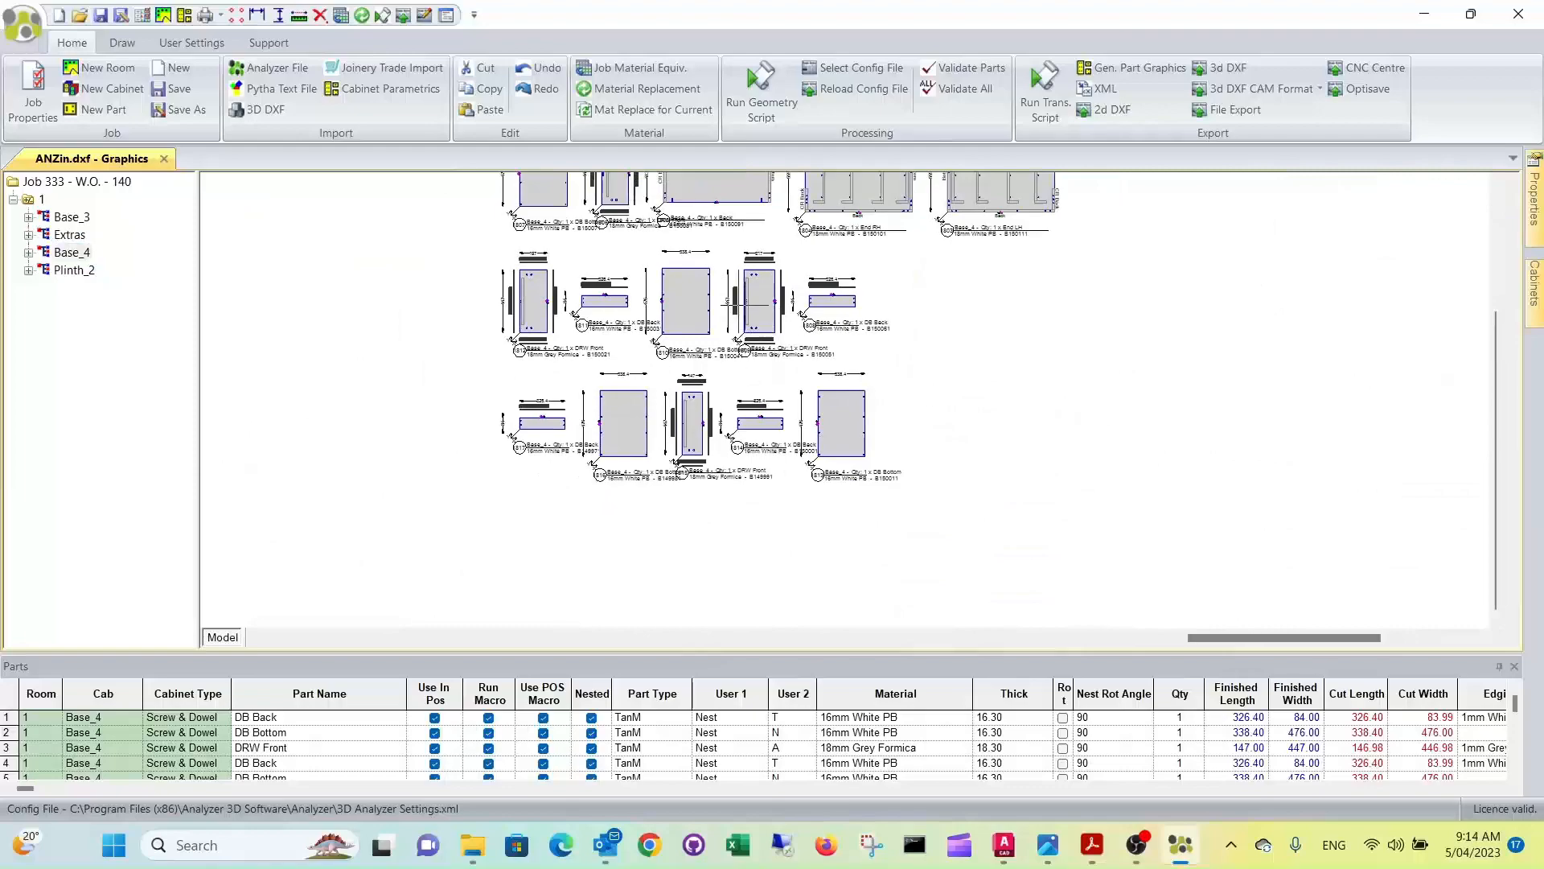
{"action": "scroll", "coordinate": [744, 302], "scroll_direction": "up", "scroll_amount": 3}
{"action": "scroll", "coordinate": [748, 300], "scroll_direction": "up", "scroll_amount": 4}
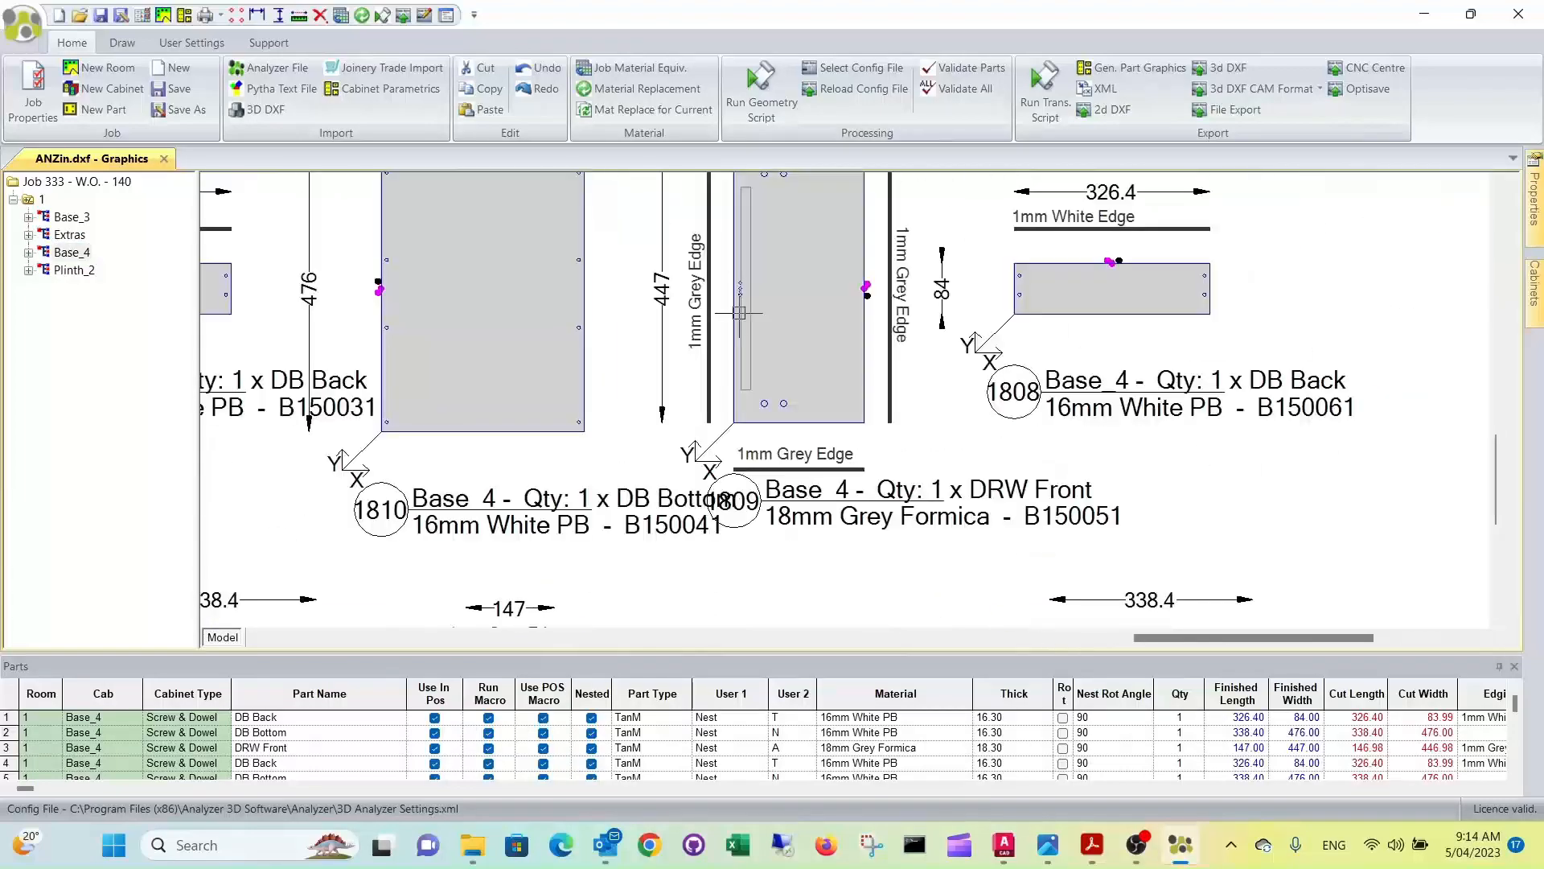
{"action": "scroll", "coordinate": [745, 304], "scroll_direction": "down", "scroll_amount": 4}
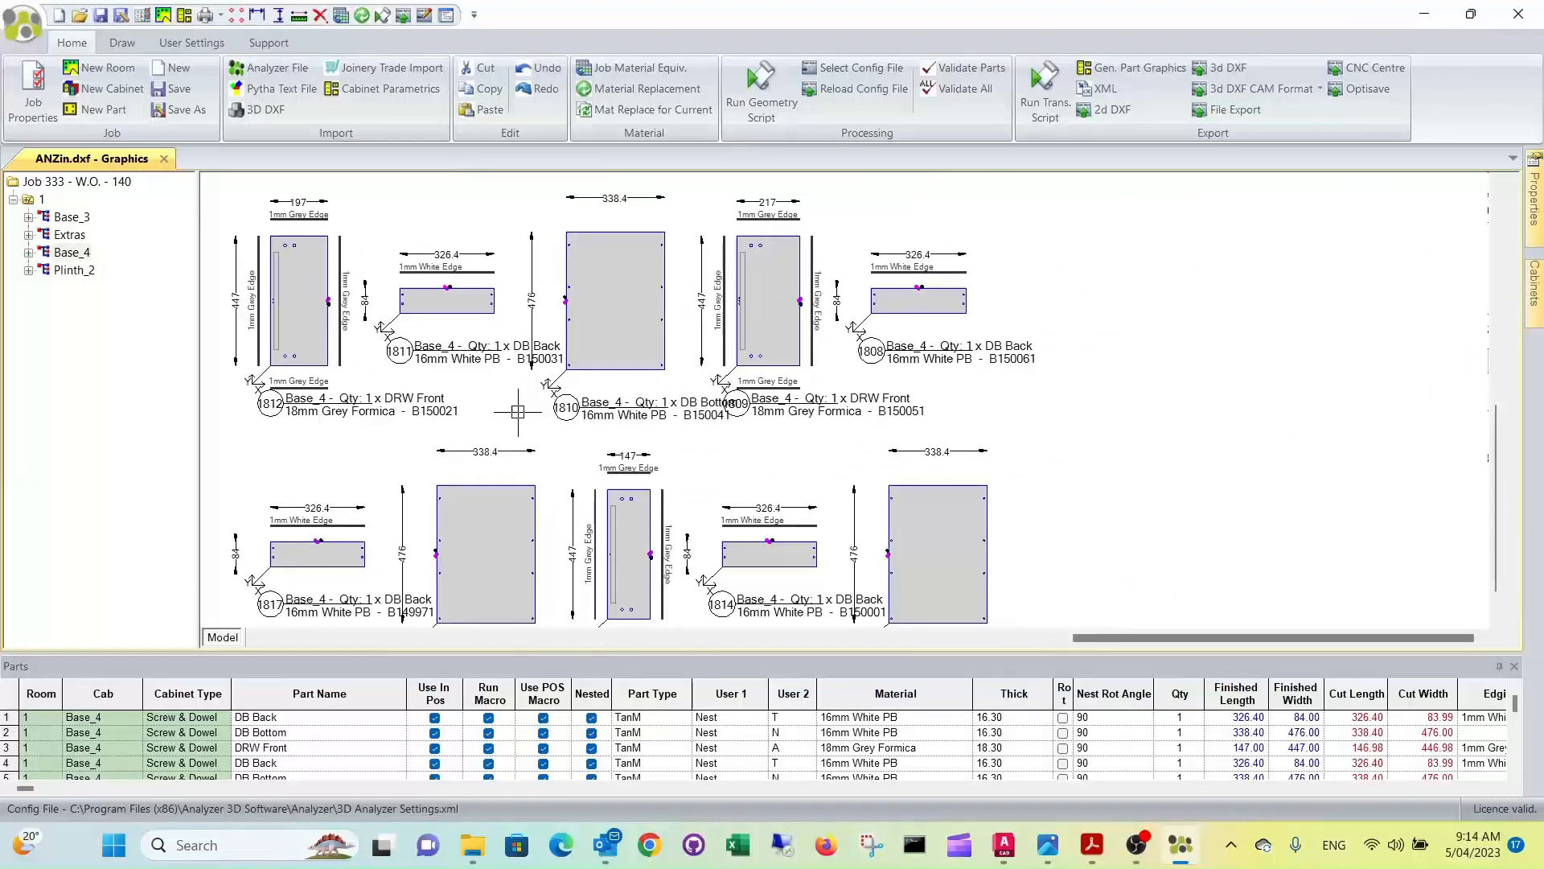
{"action": "scroll", "coordinate": [520, 440], "scroll_direction": "down", "scroll_amount": 1}
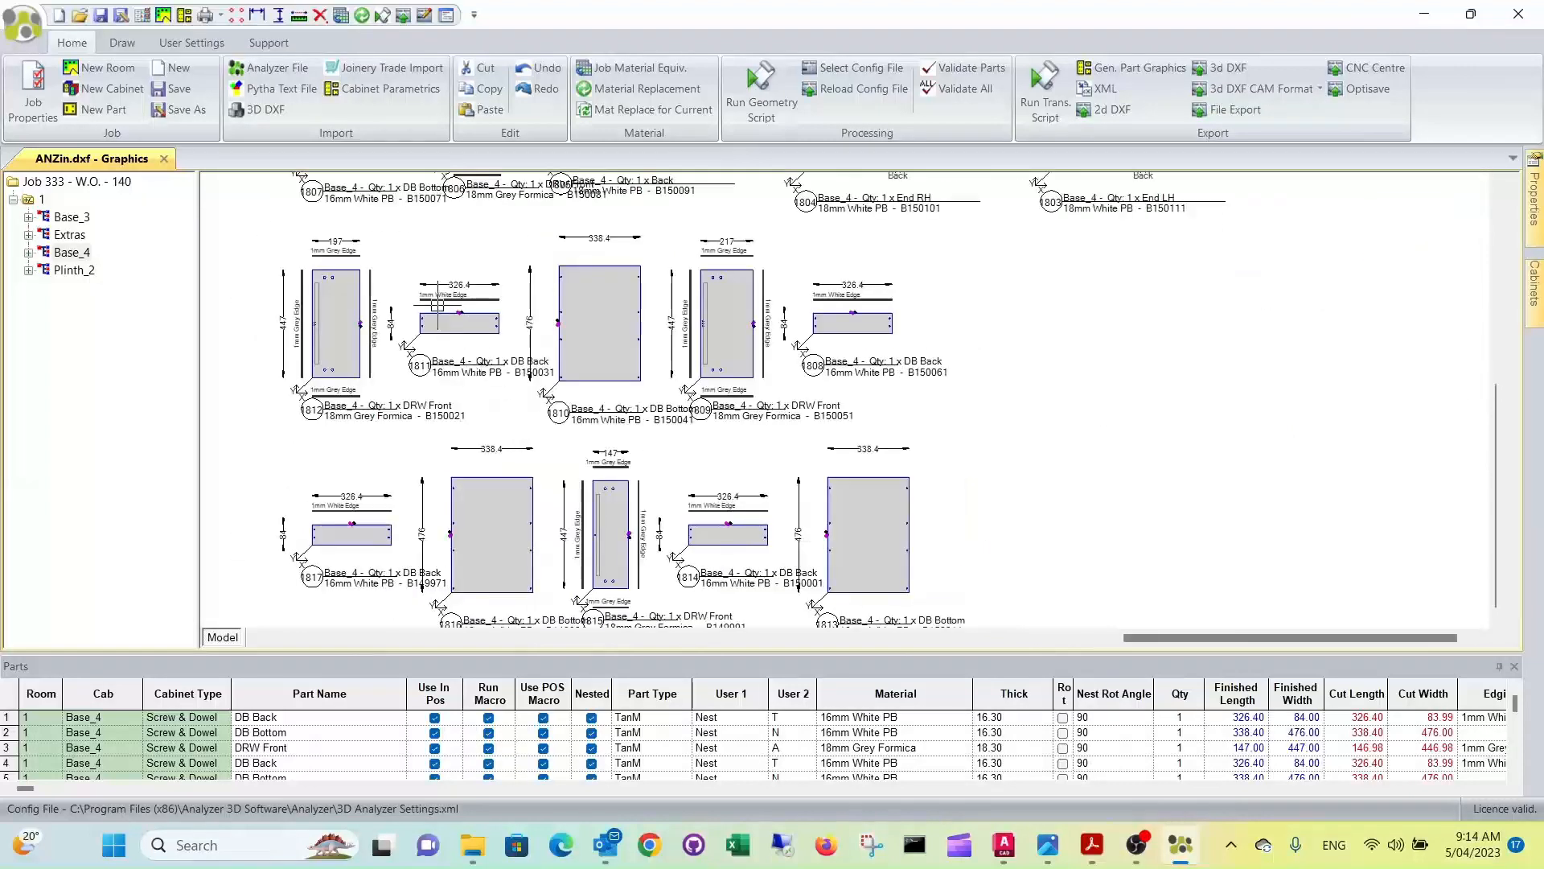
{"action": "scroll", "coordinate": [437, 304], "scroll_direction": "up", "scroll_amount": 2}
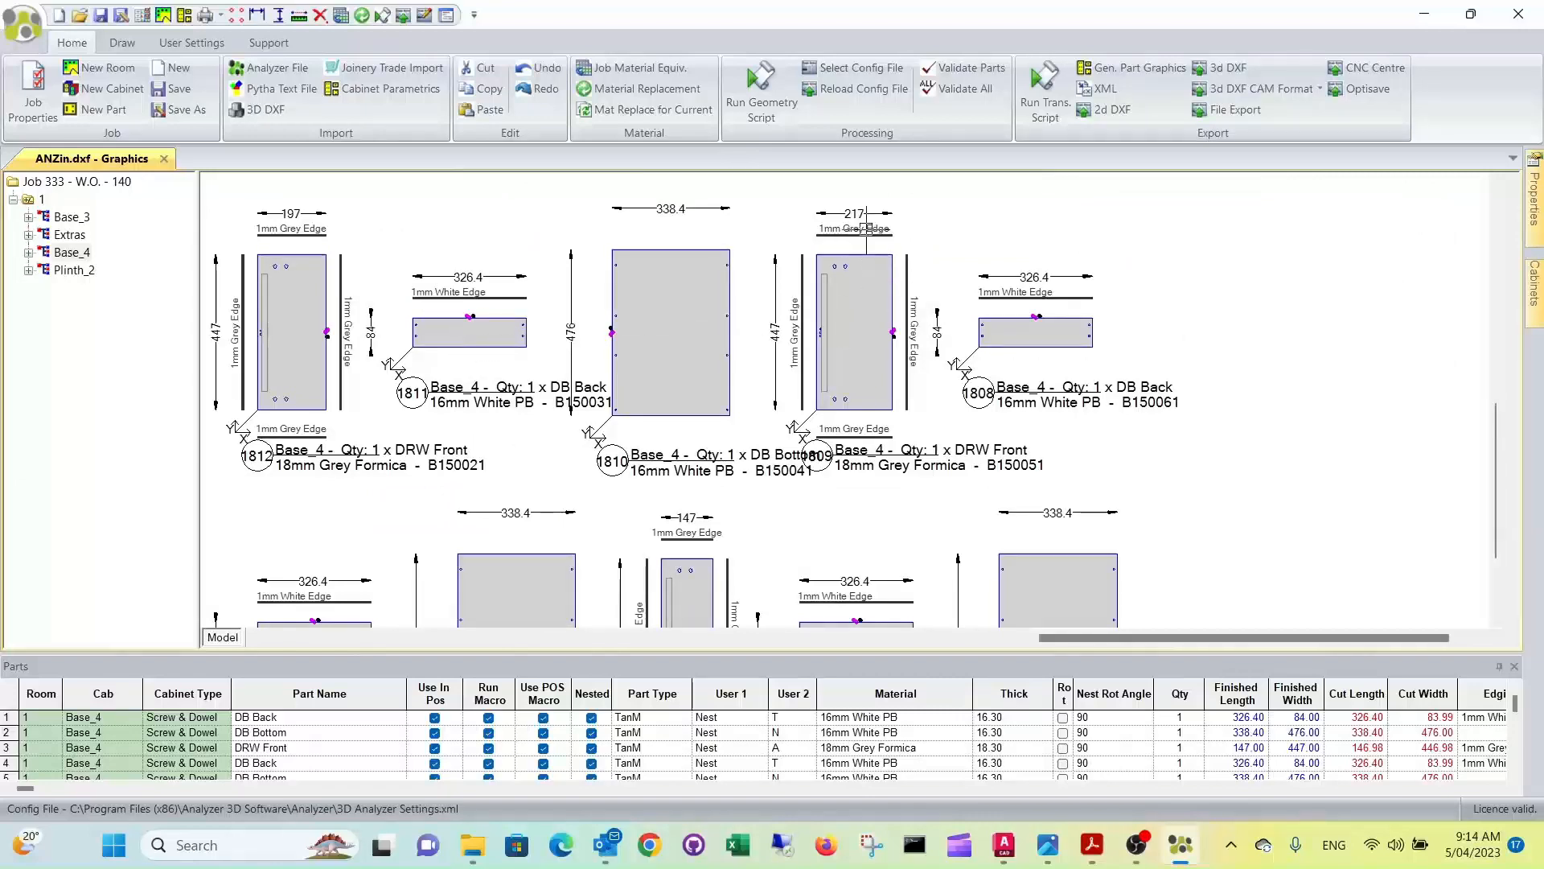
{"action": "scroll", "coordinate": [889, 308], "scroll_direction": "down", "scroll_amount": 4}
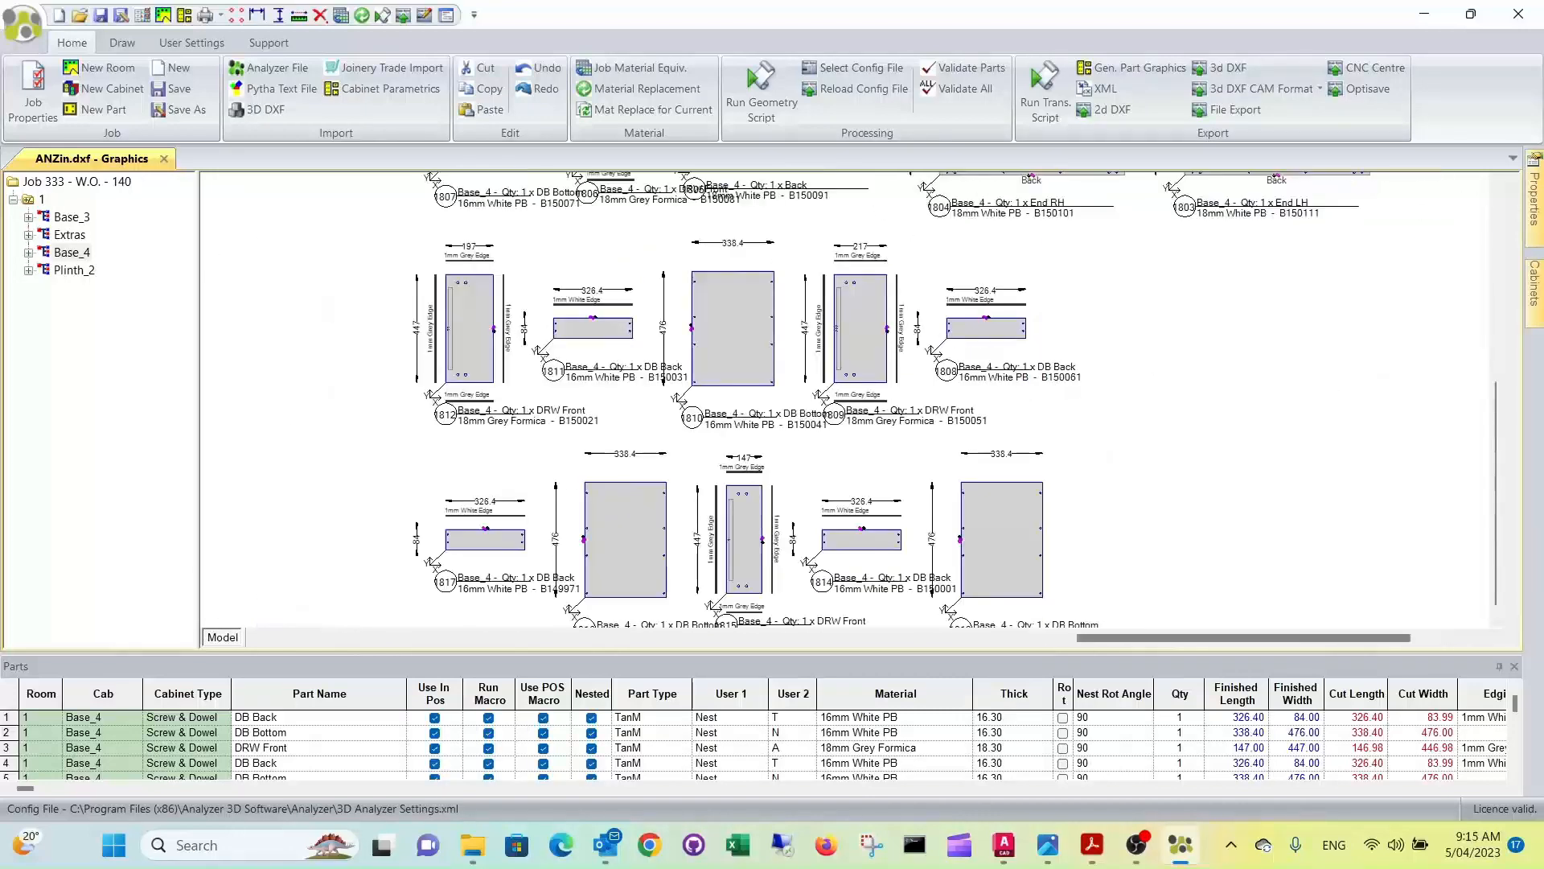
{"action": "middle_click_drag", "start_coordinate": [854, 350], "coordinate": [847, 424]}
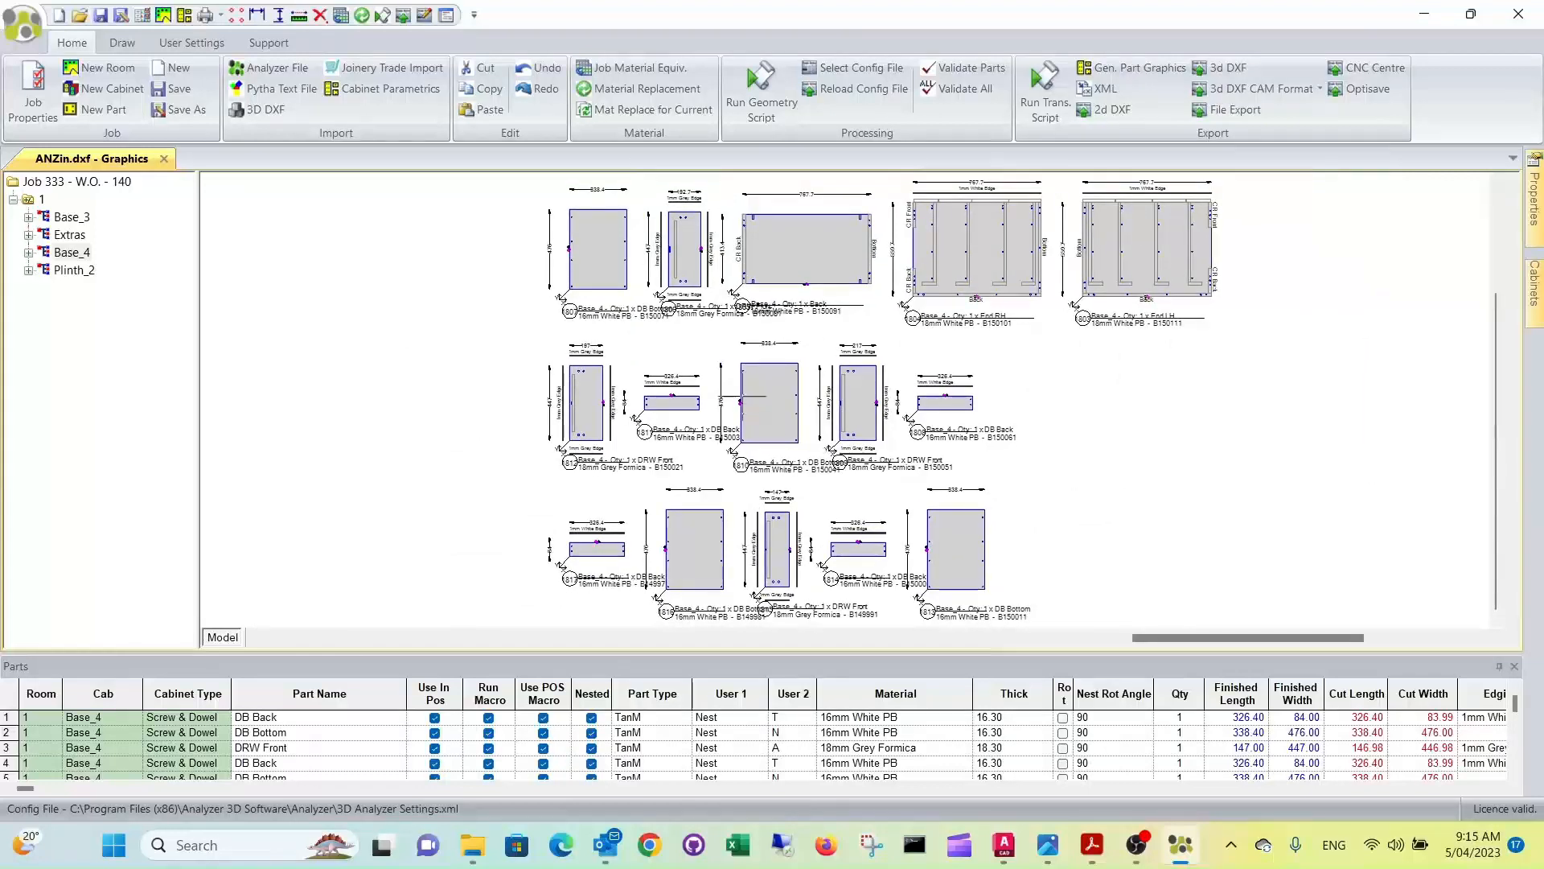
Step: Bring up the Plinth_2 parts and examine the kick rail joints and drilling on Kick Back and Kick Front
{"action": "left_click", "coordinate": [64, 272]}
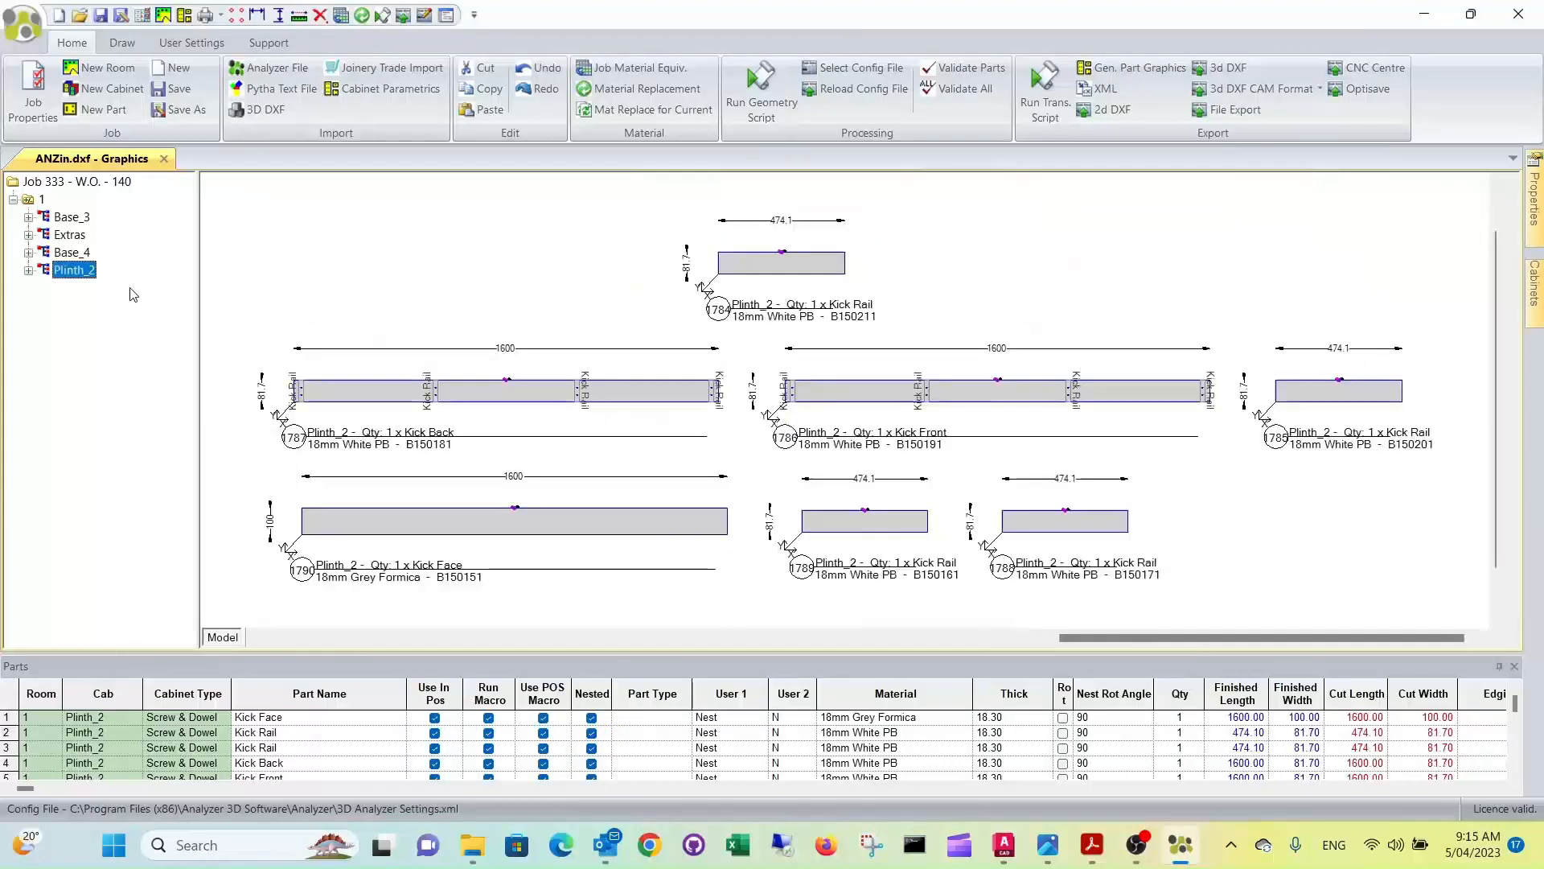
{"action": "scroll", "coordinate": [601, 420], "scroll_direction": "up", "scroll_amount": 4}
{"action": "scroll", "coordinate": [576, 405], "scroll_direction": "up", "scroll_amount": 2}
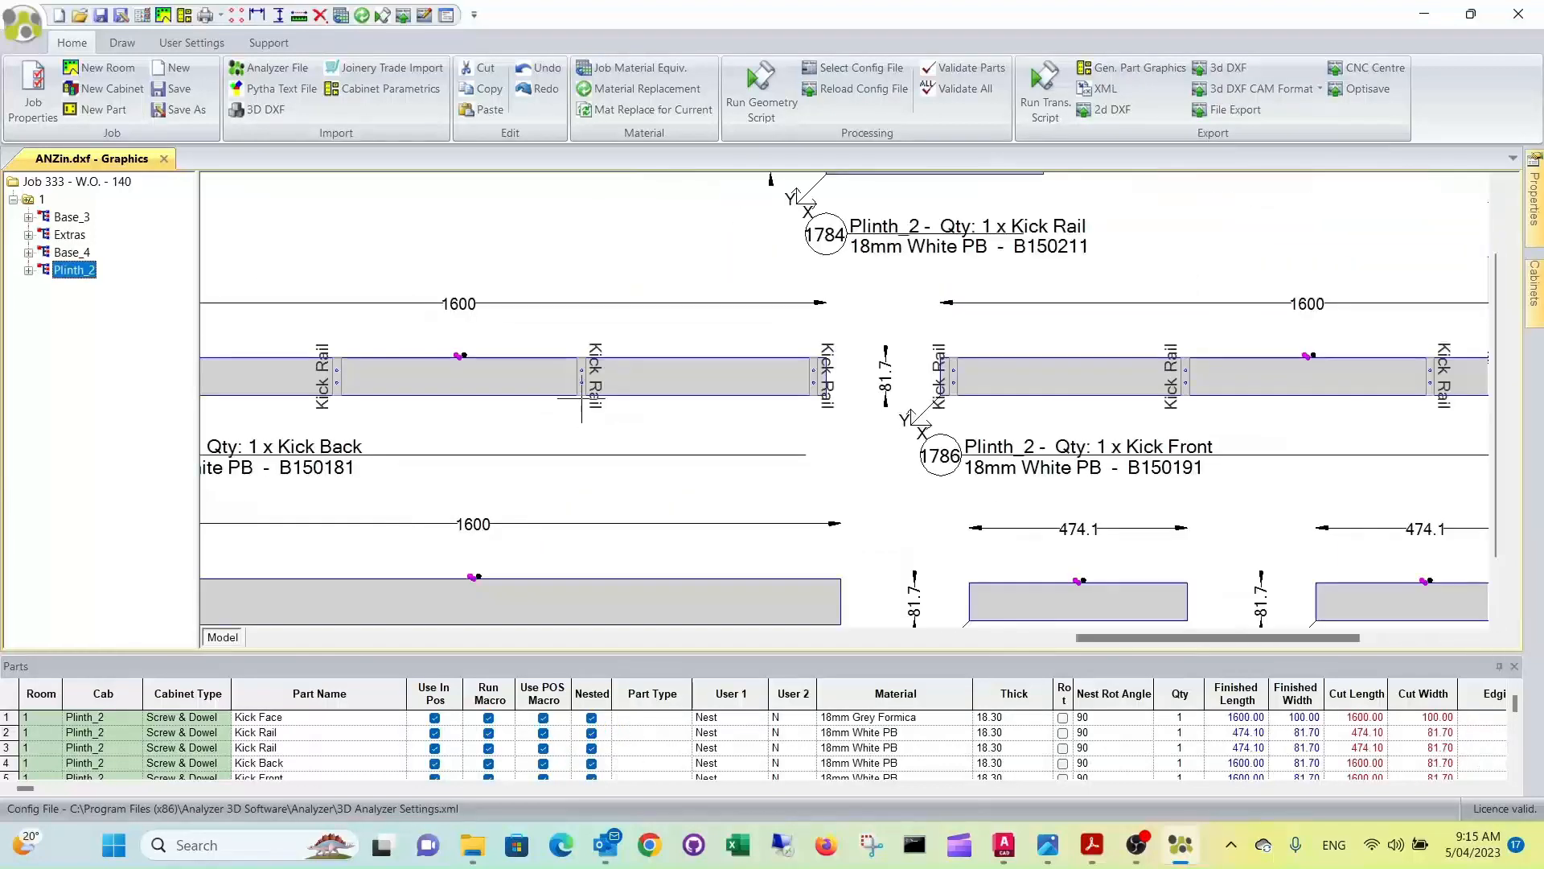
{"action": "scroll", "coordinate": [594, 400], "scroll_direction": "up", "scroll_amount": 1}
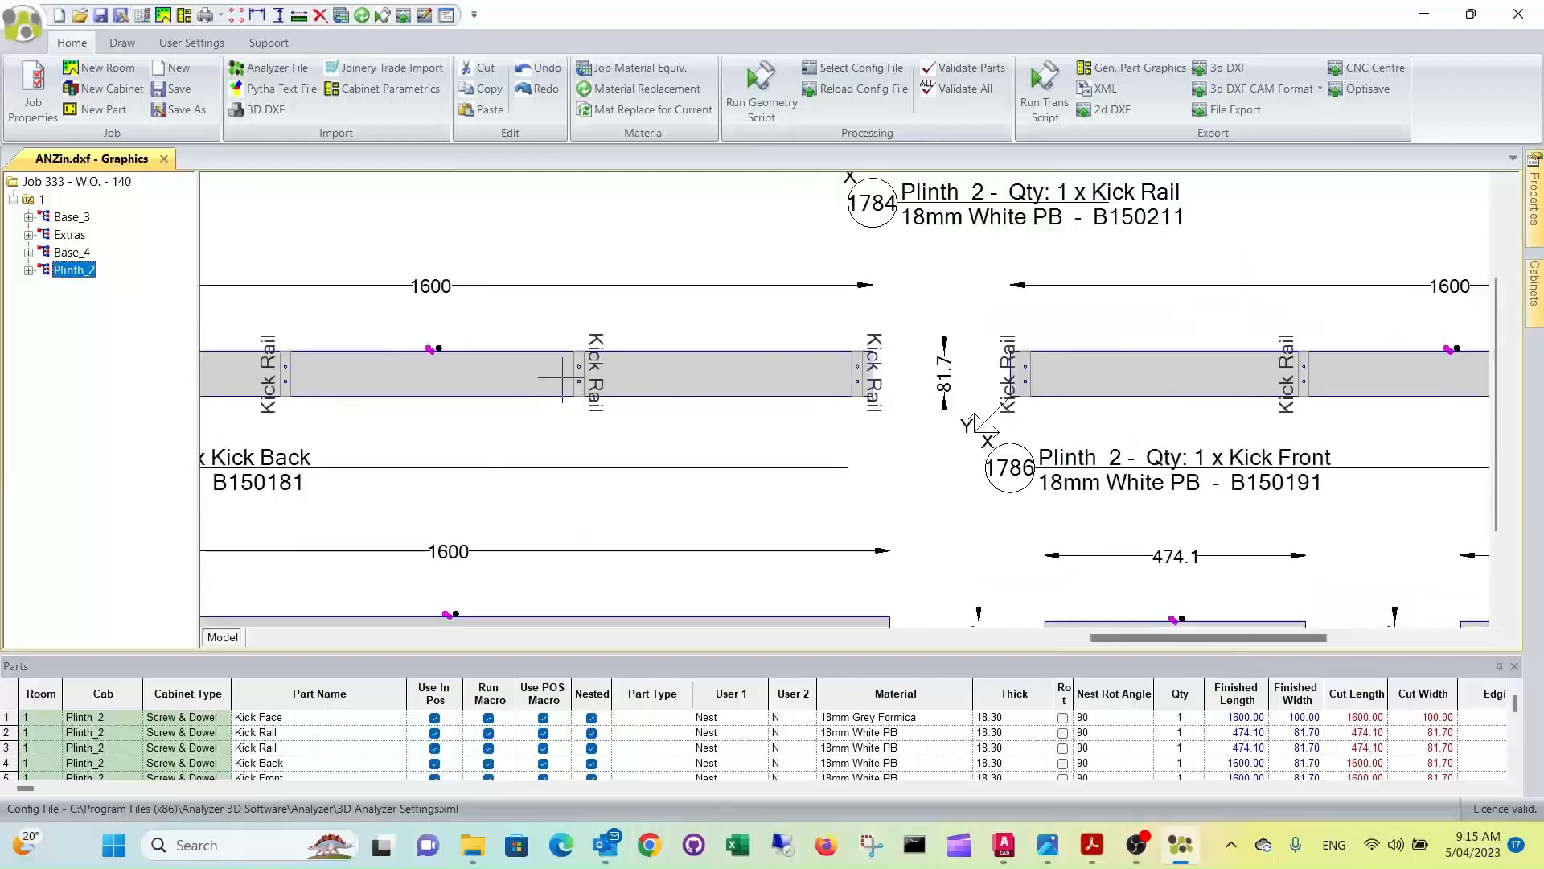
{"action": "scroll", "coordinate": [600, 394], "scroll_direction": "up", "scroll_amount": 2}
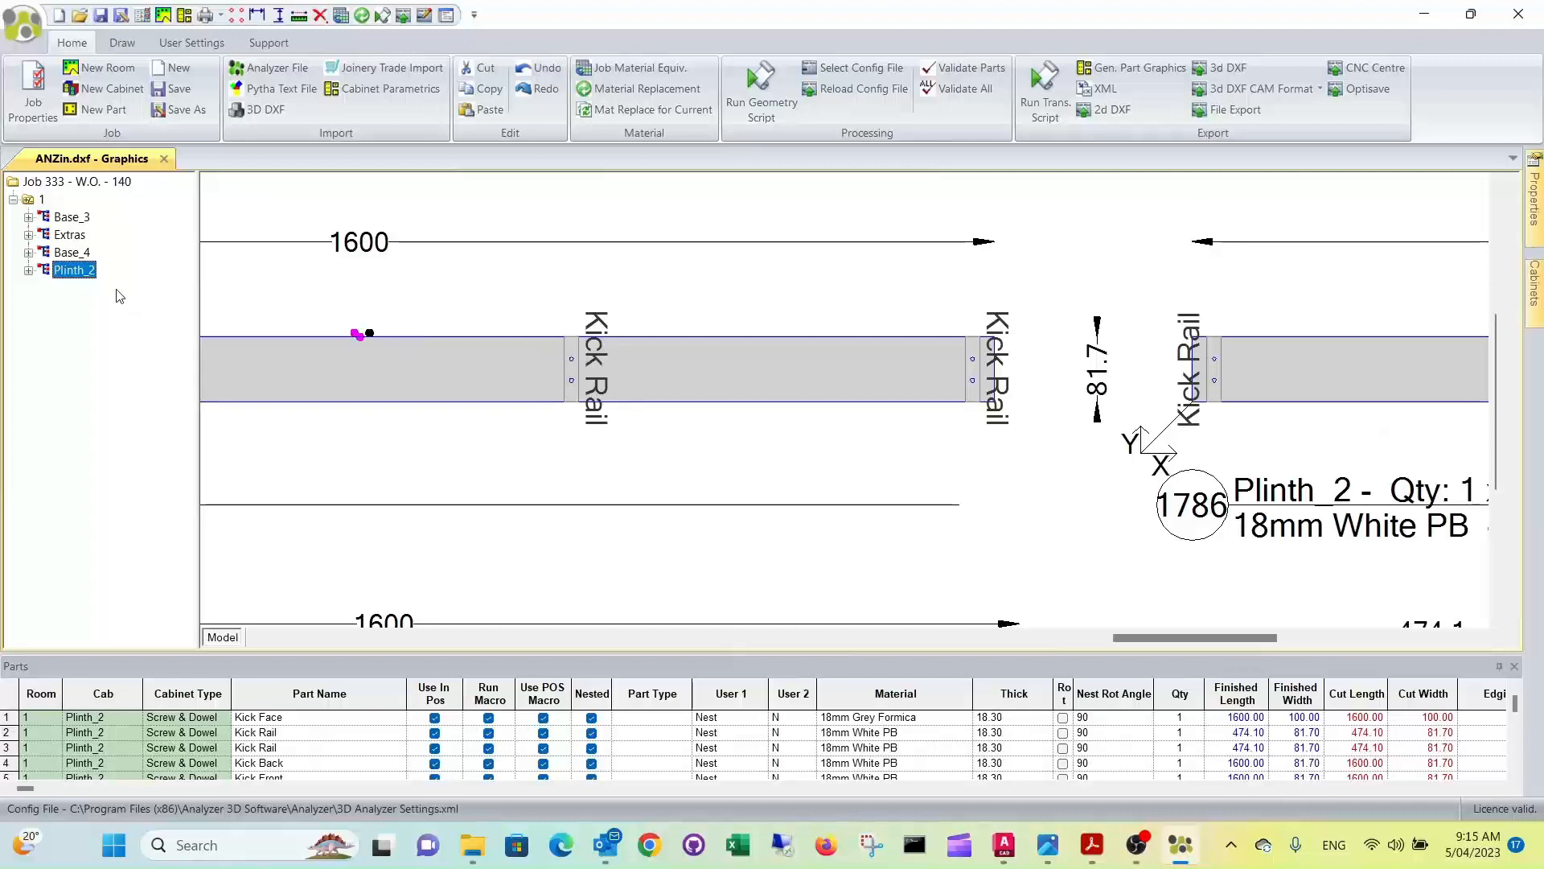
Step: Return to the Base_3 part drawings and examine the End LH drilling and the overall part layout
{"action": "left_click", "coordinate": [70, 219]}
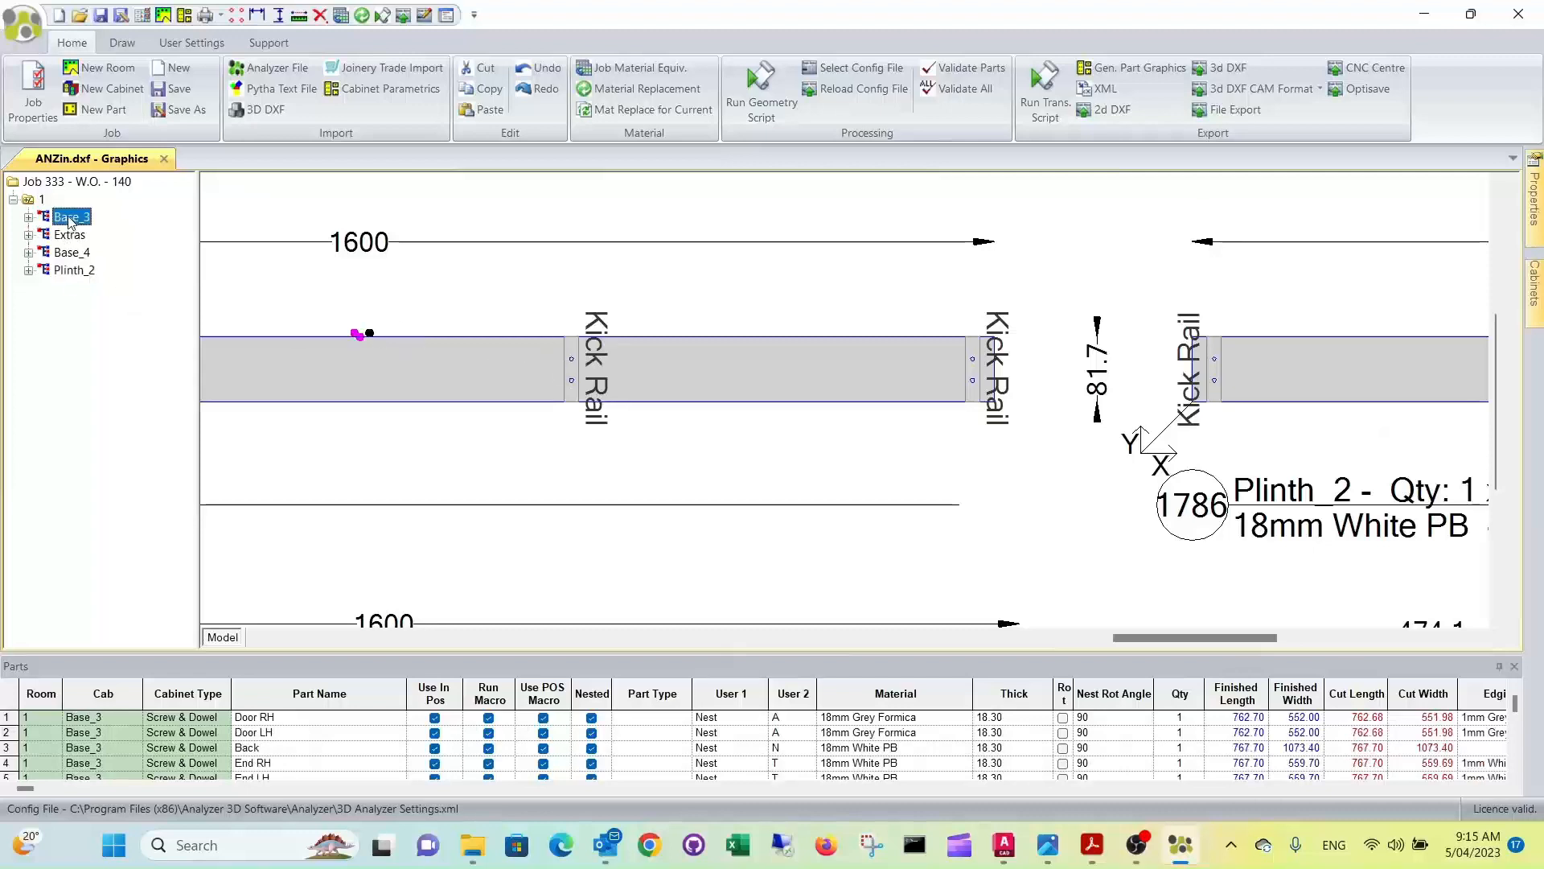
{"action": "scroll", "coordinate": [553, 307], "scroll_direction": "up", "scroll_amount": 2}
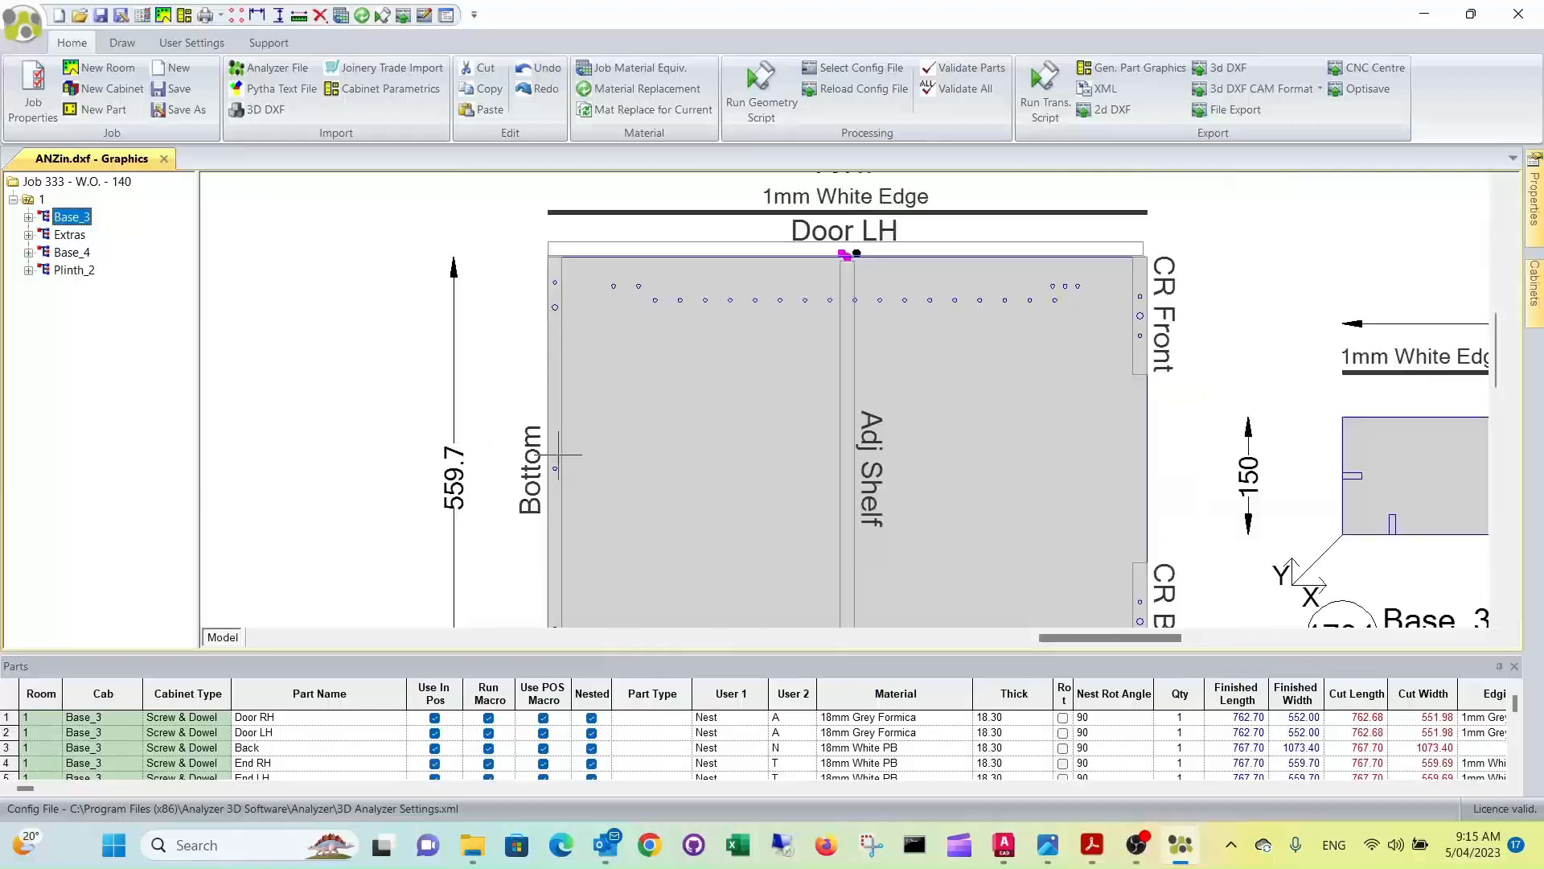
{"action": "scroll", "coordinate": [556, 368], "scroll_direction": "down", "scroll_amount": 1}
{"action": "scroll", "coordinate": [642, 369], "scroll_direction": "down", "scroll_amount": 1}
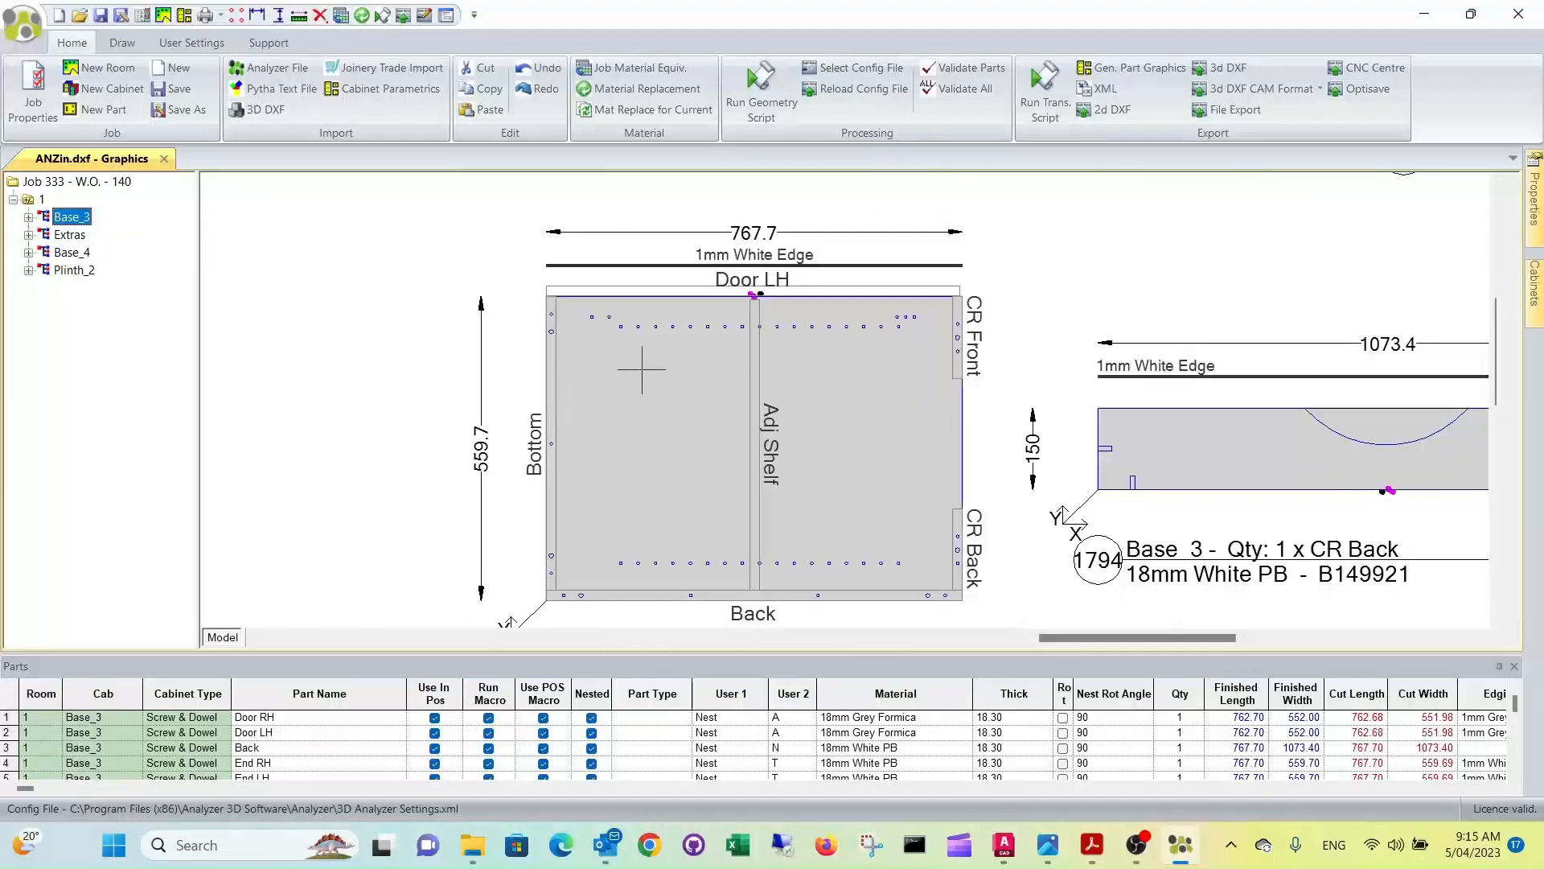
{"action": "scroll", "coordinate": [998, 329], "scroll_direction": "down", "scroll_amount": 1}
{"action": "middle_click_drag", "start_coordinate": [997, 242], "coordinate": [814, 611]}
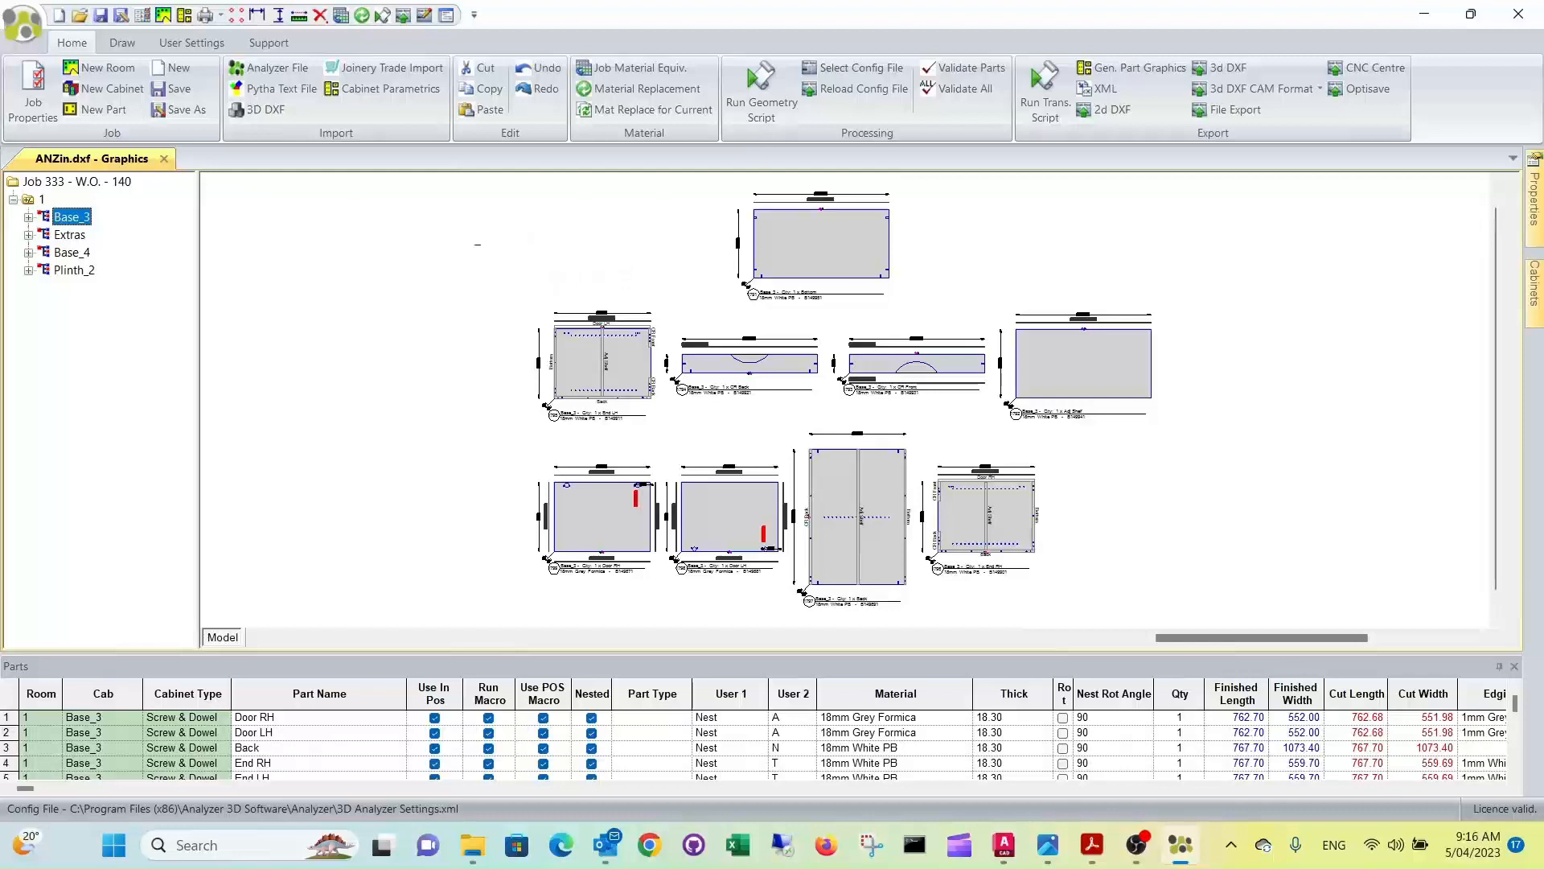
Step: Save the job as an Analyzer file named Exercise01 in the AnalyzerAcademy folder under Documents
{"action": "left_click", "coordinate": [200, 114]}
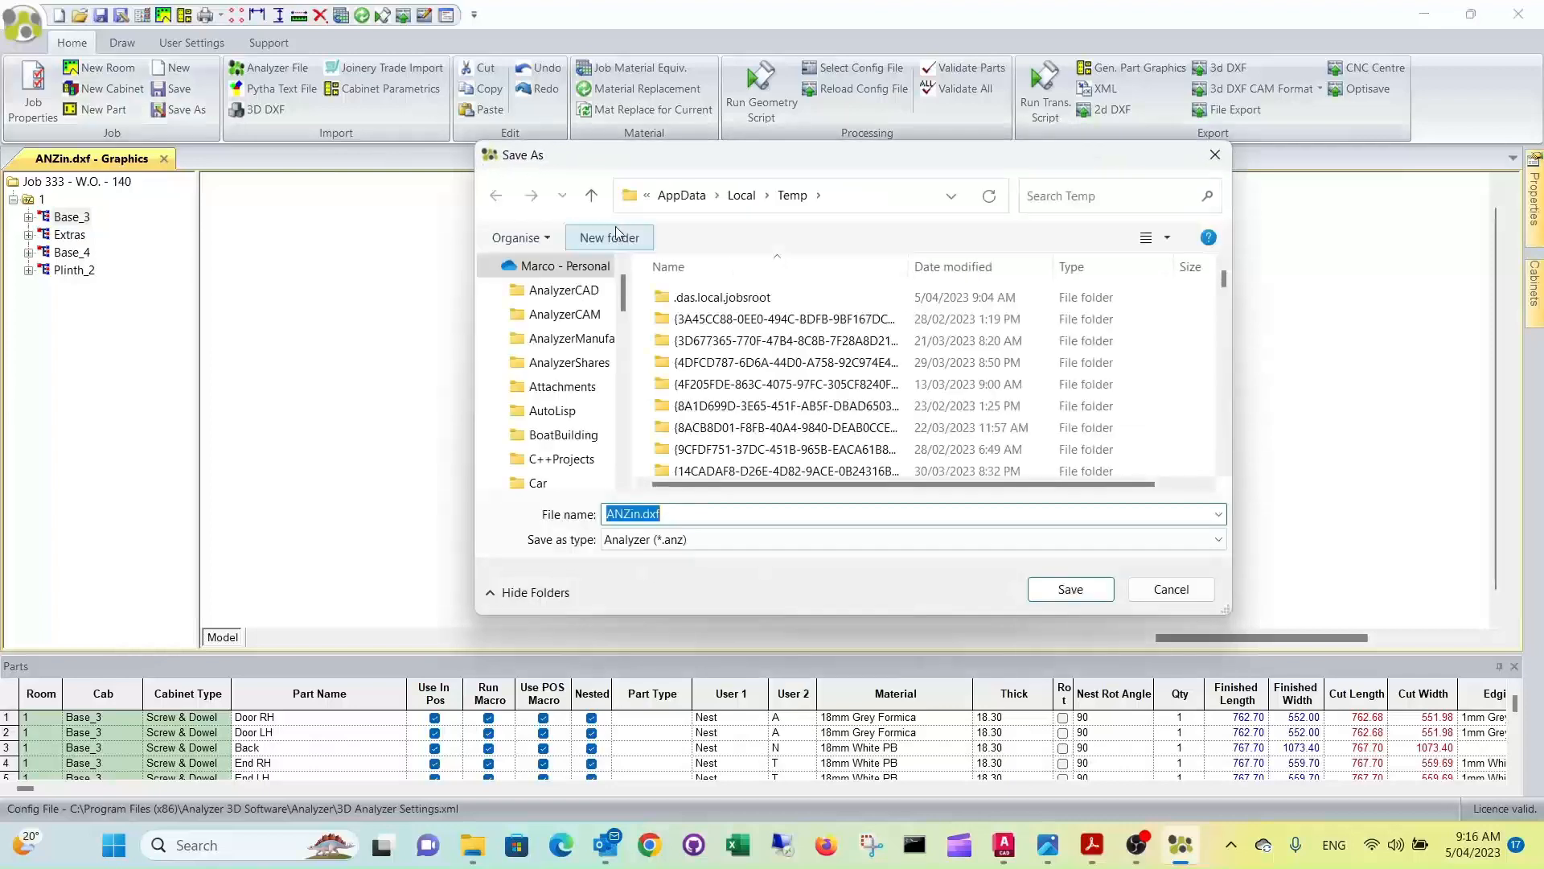
{"action": "scroll", "coordinate": [554, 388], "scroll_direction": "up", "scroll_amount": 1}
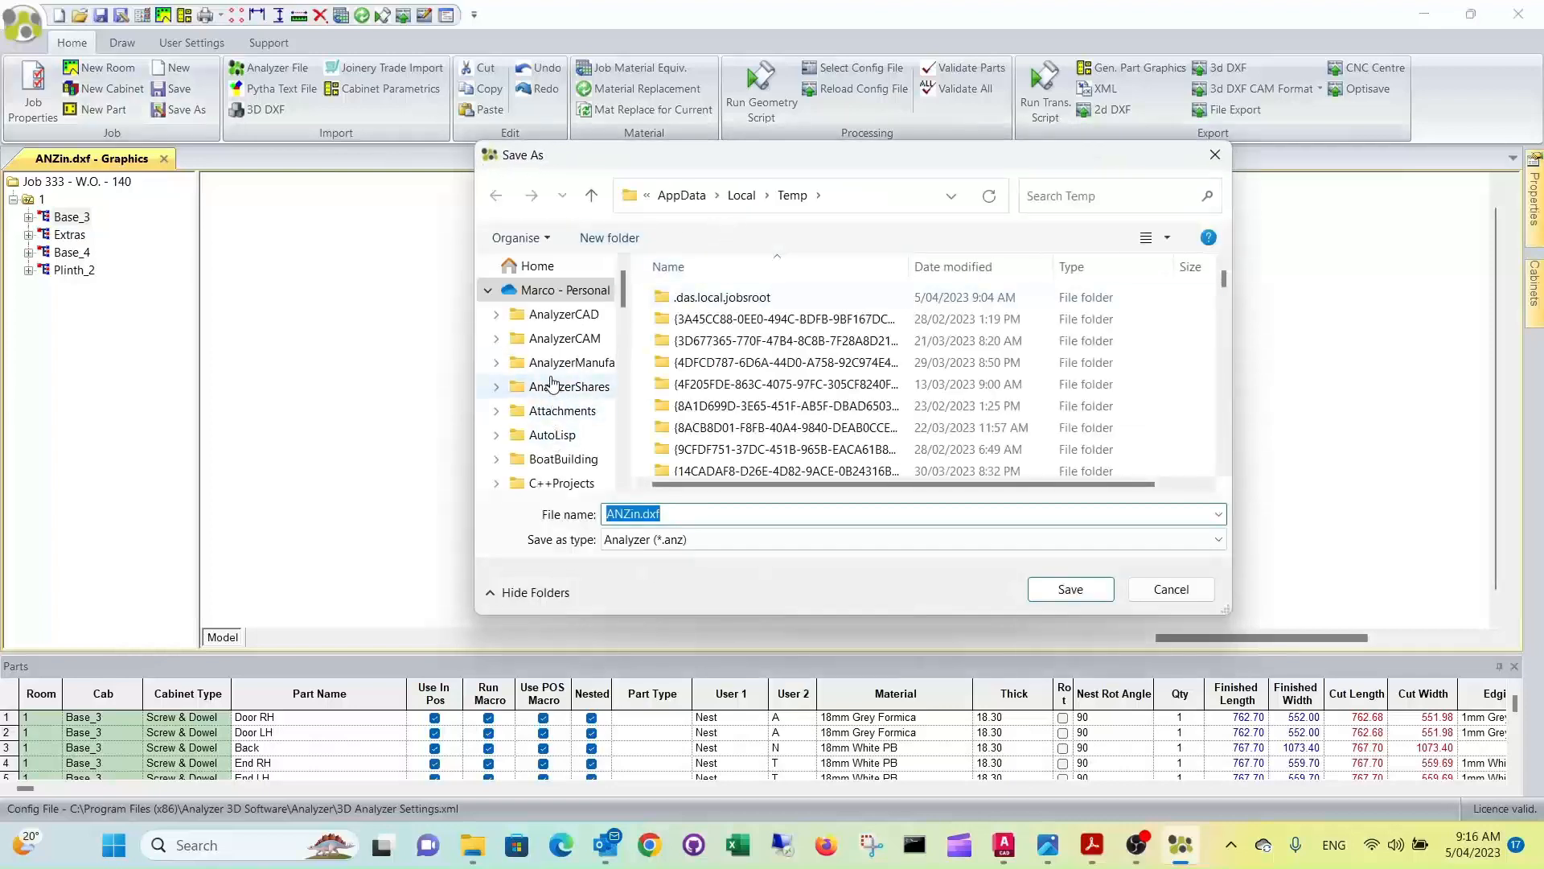
{"action": "scroll", "coordinate": [552, 344], "scroll_direction": "down", "scroll_amount": 2}
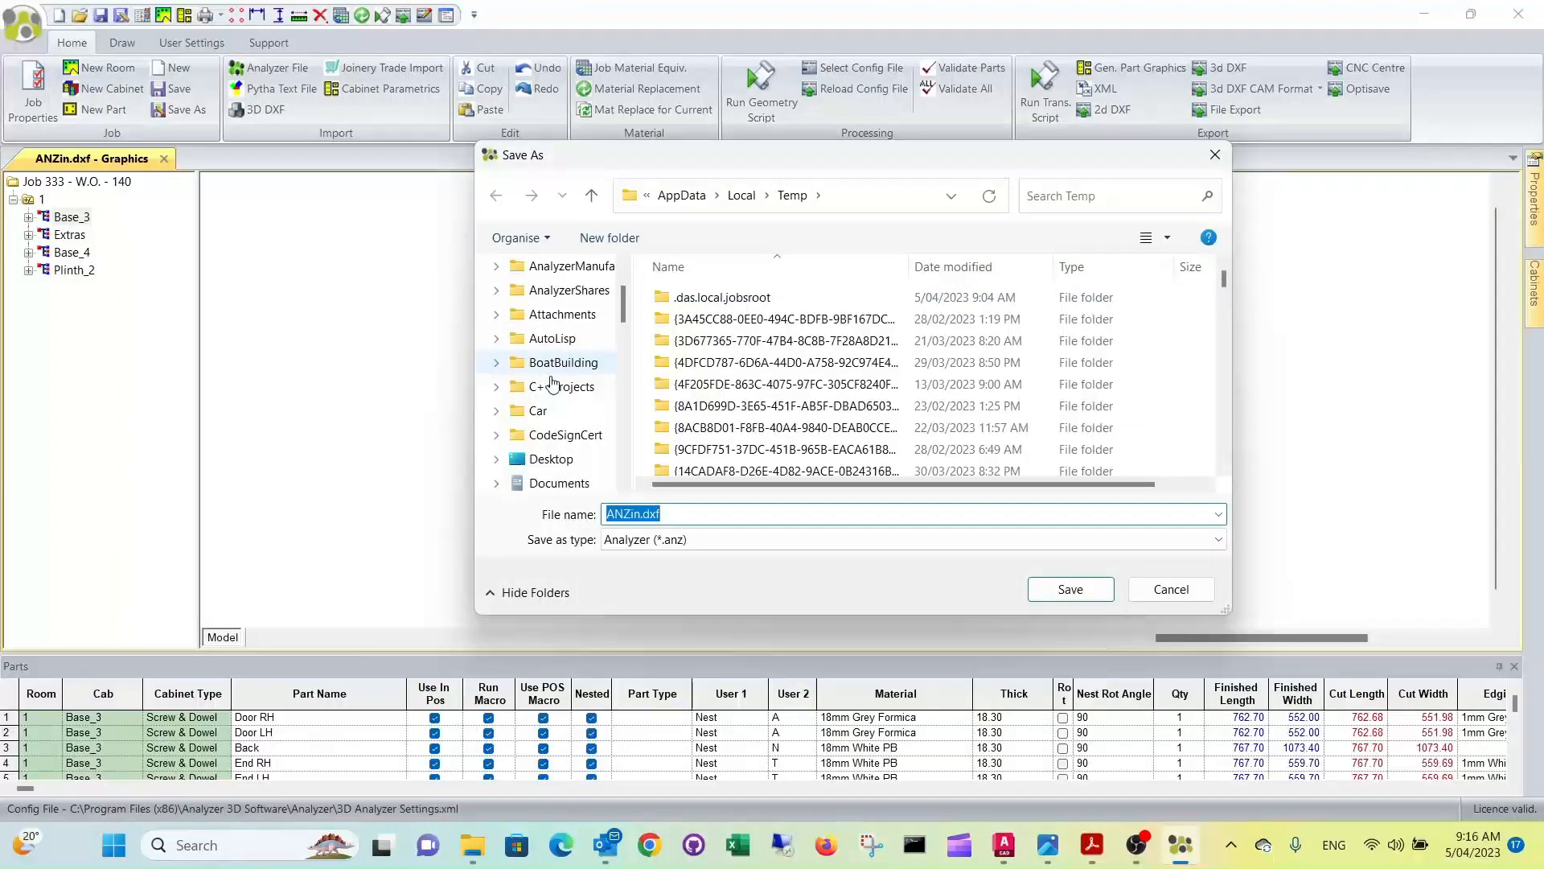
{"action": "left_click", "coordinate": [567, 481]}
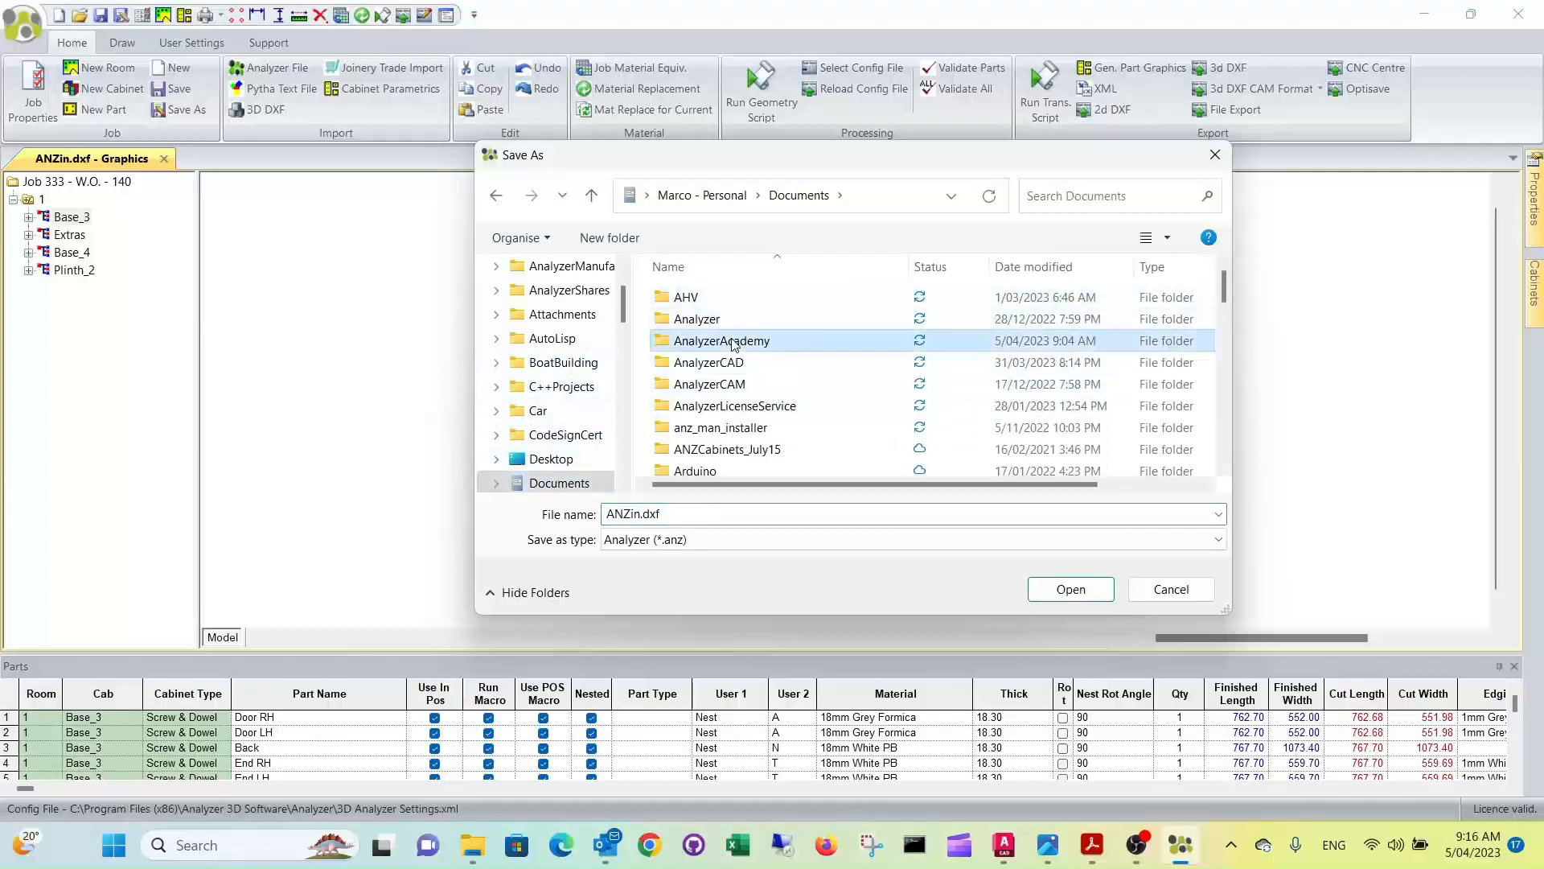
{"action": "double_click", "coordinate": [730, 340]}
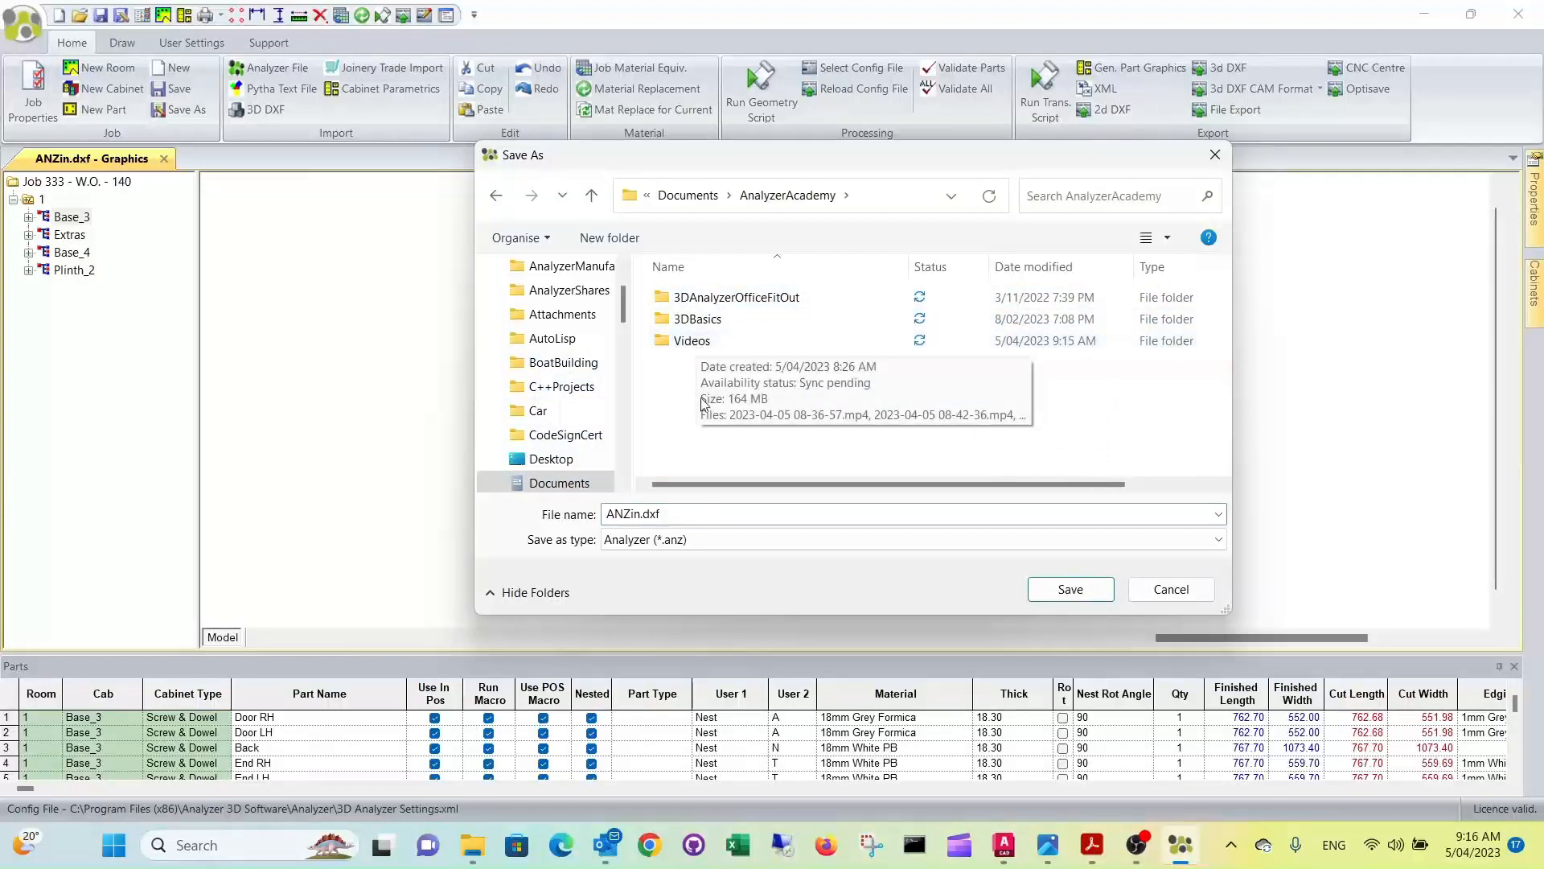
{"action": "left_click", "coordinate": [672, 517]}
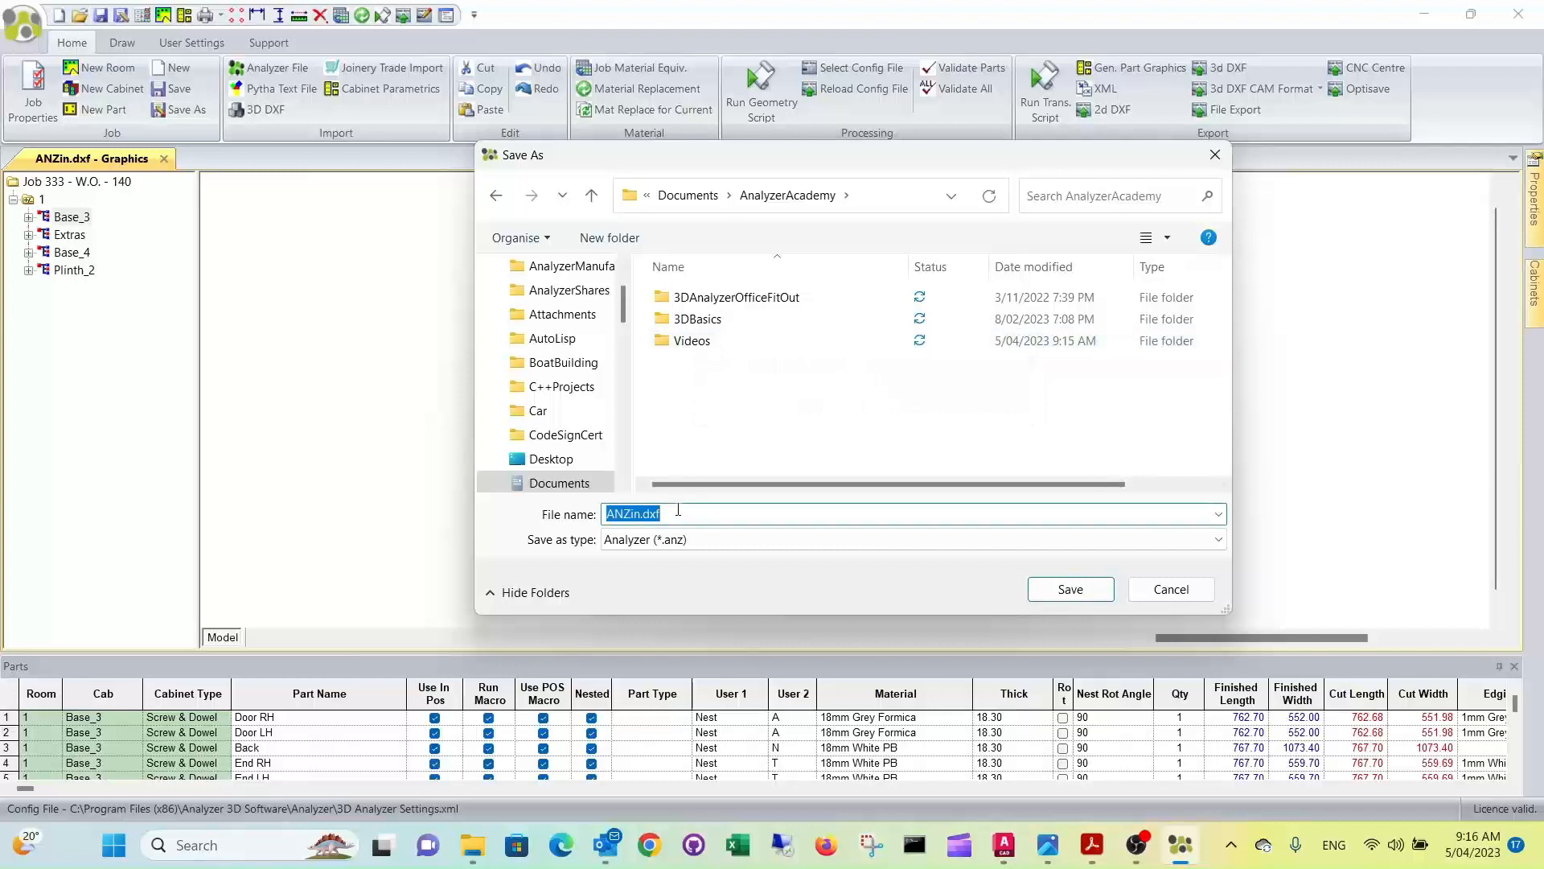
{"action": "type", "text": "Exer"}
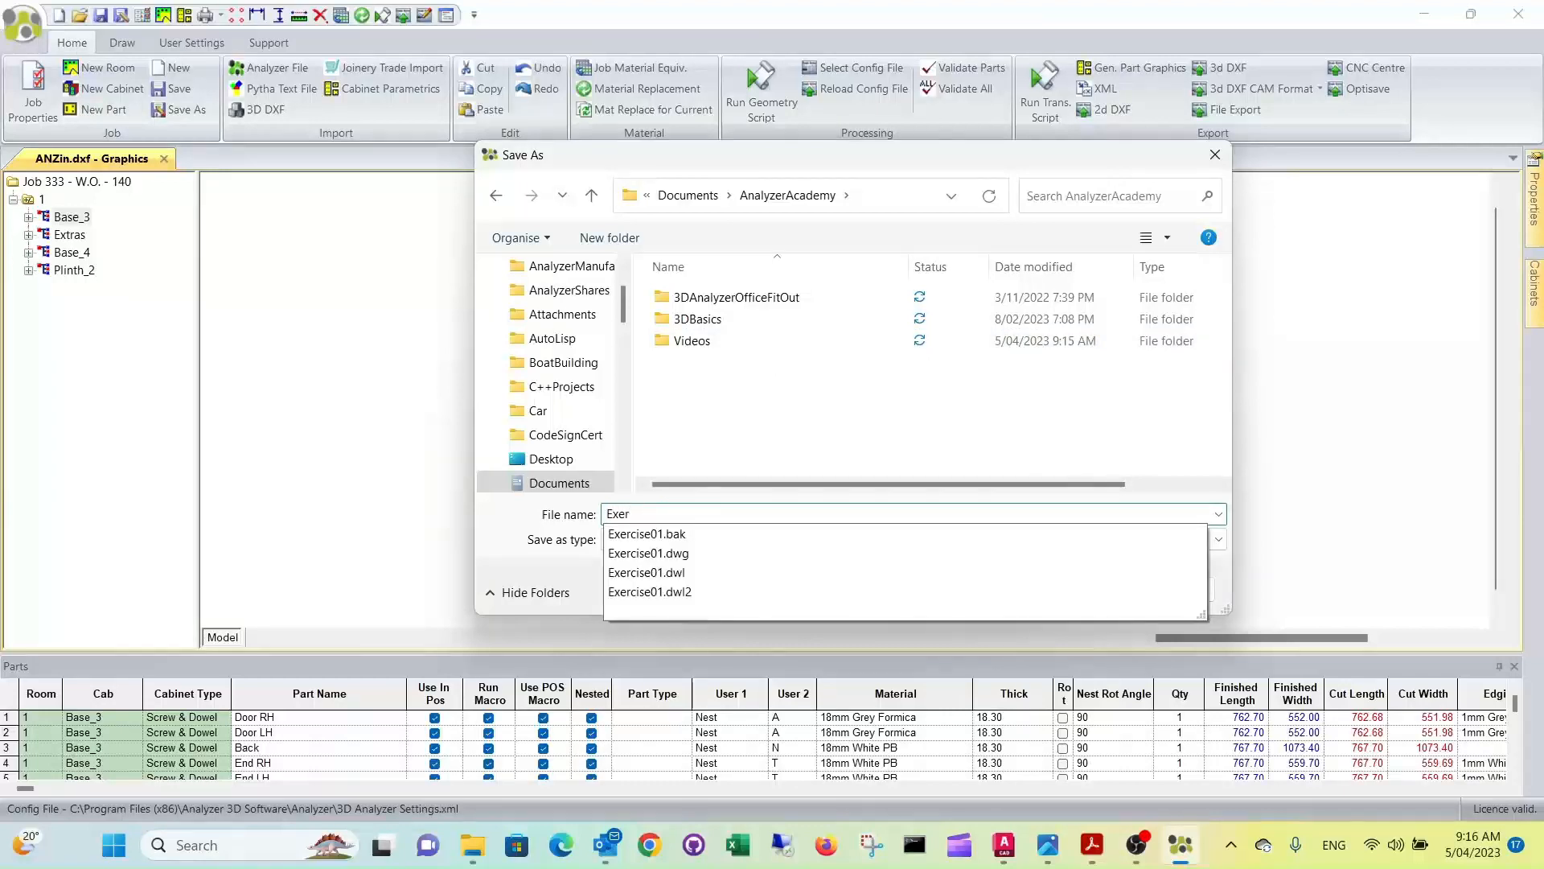
{"action": "type", "text": "cise01"}
{"action": "key", "text": "Tab"}
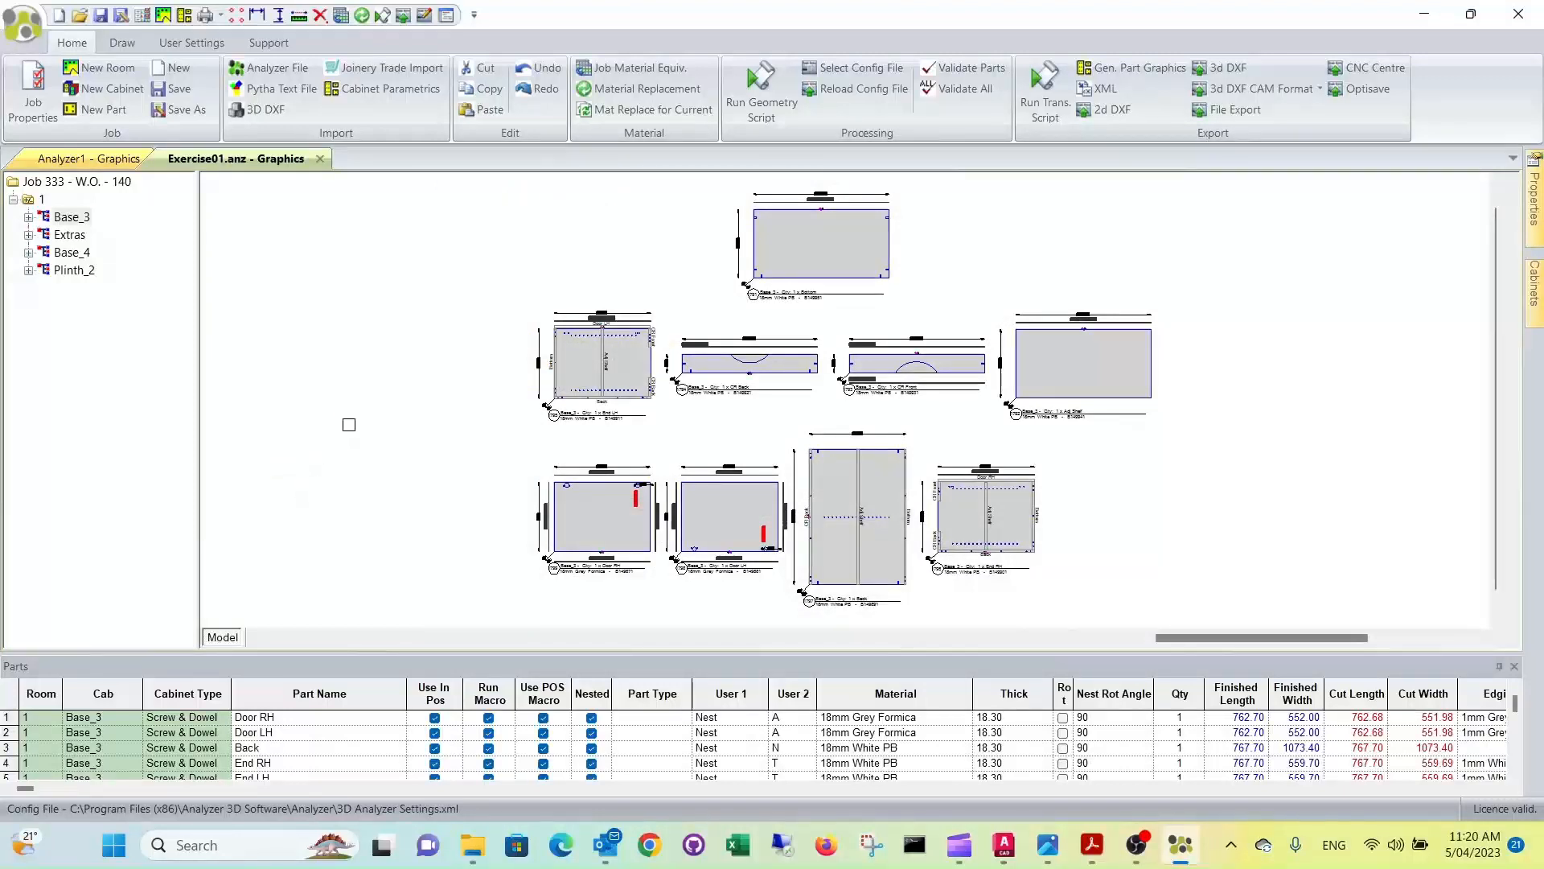
Step: Preview the job's cutting list, read through its pages for Base_3, Base_4, Extras and Plinth_2, and close the preview
{"action": "left_click", "coordinate": [219, 16]}
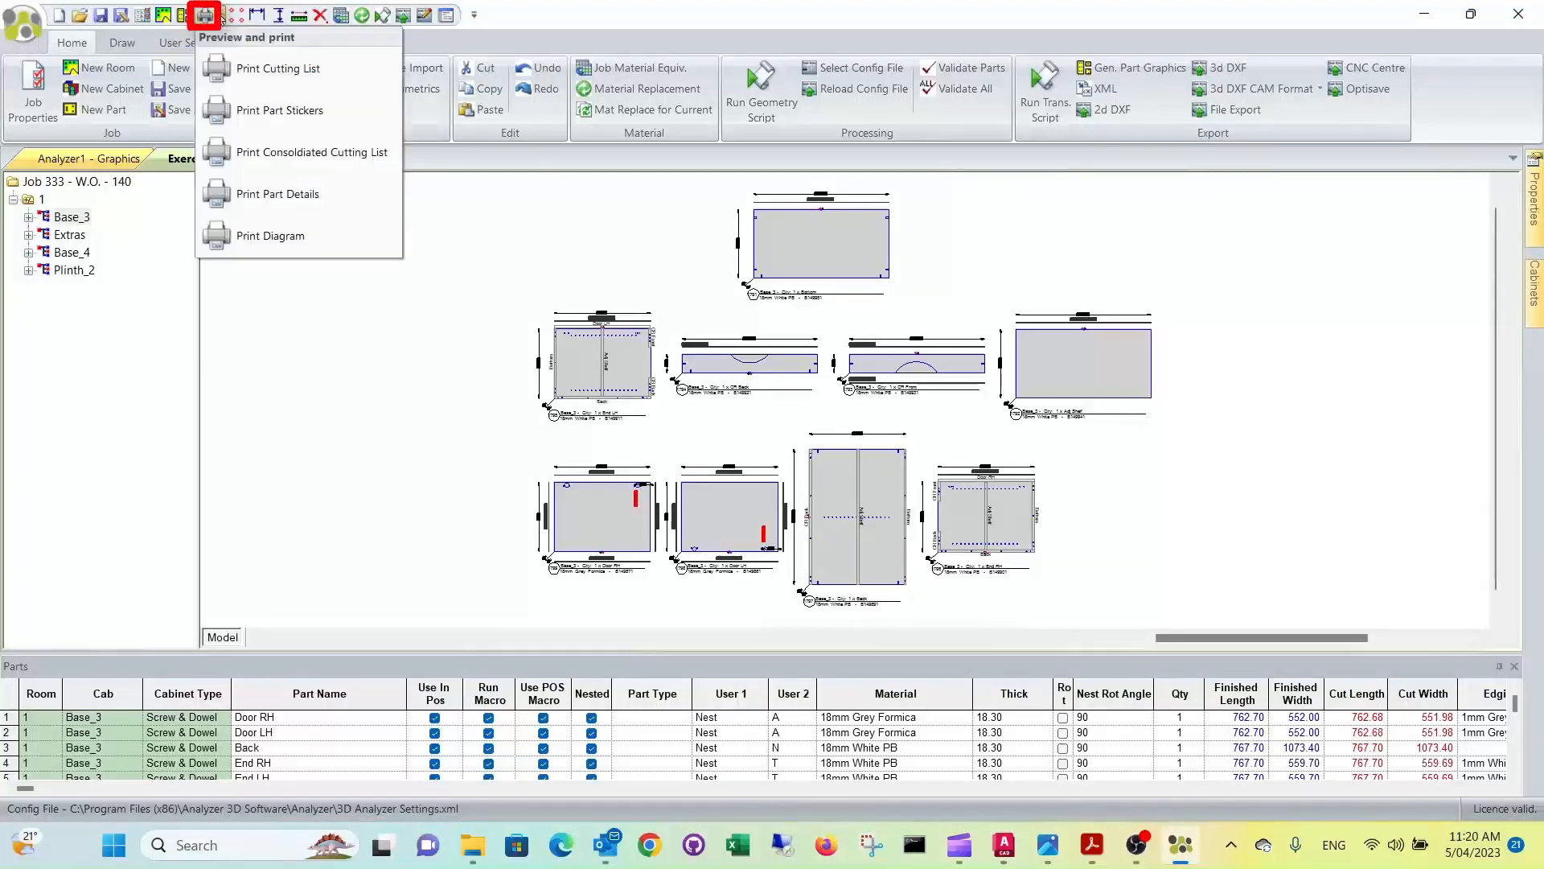
{"action": "left_click", "coordinate": [267, 70]}
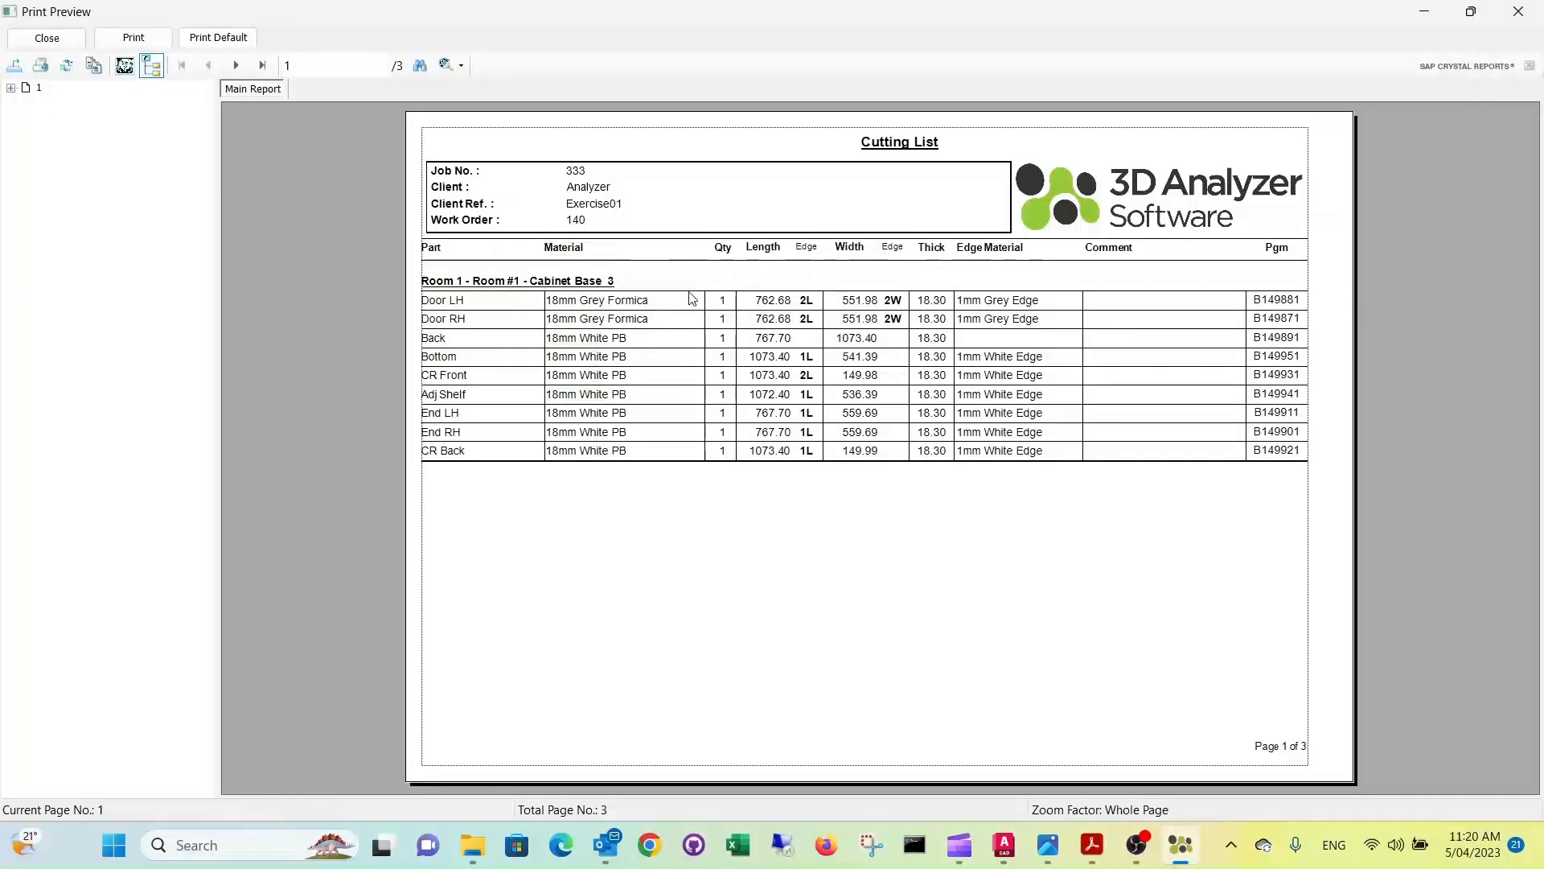
{"action": "left_click", "coordinate": [237, 67]}
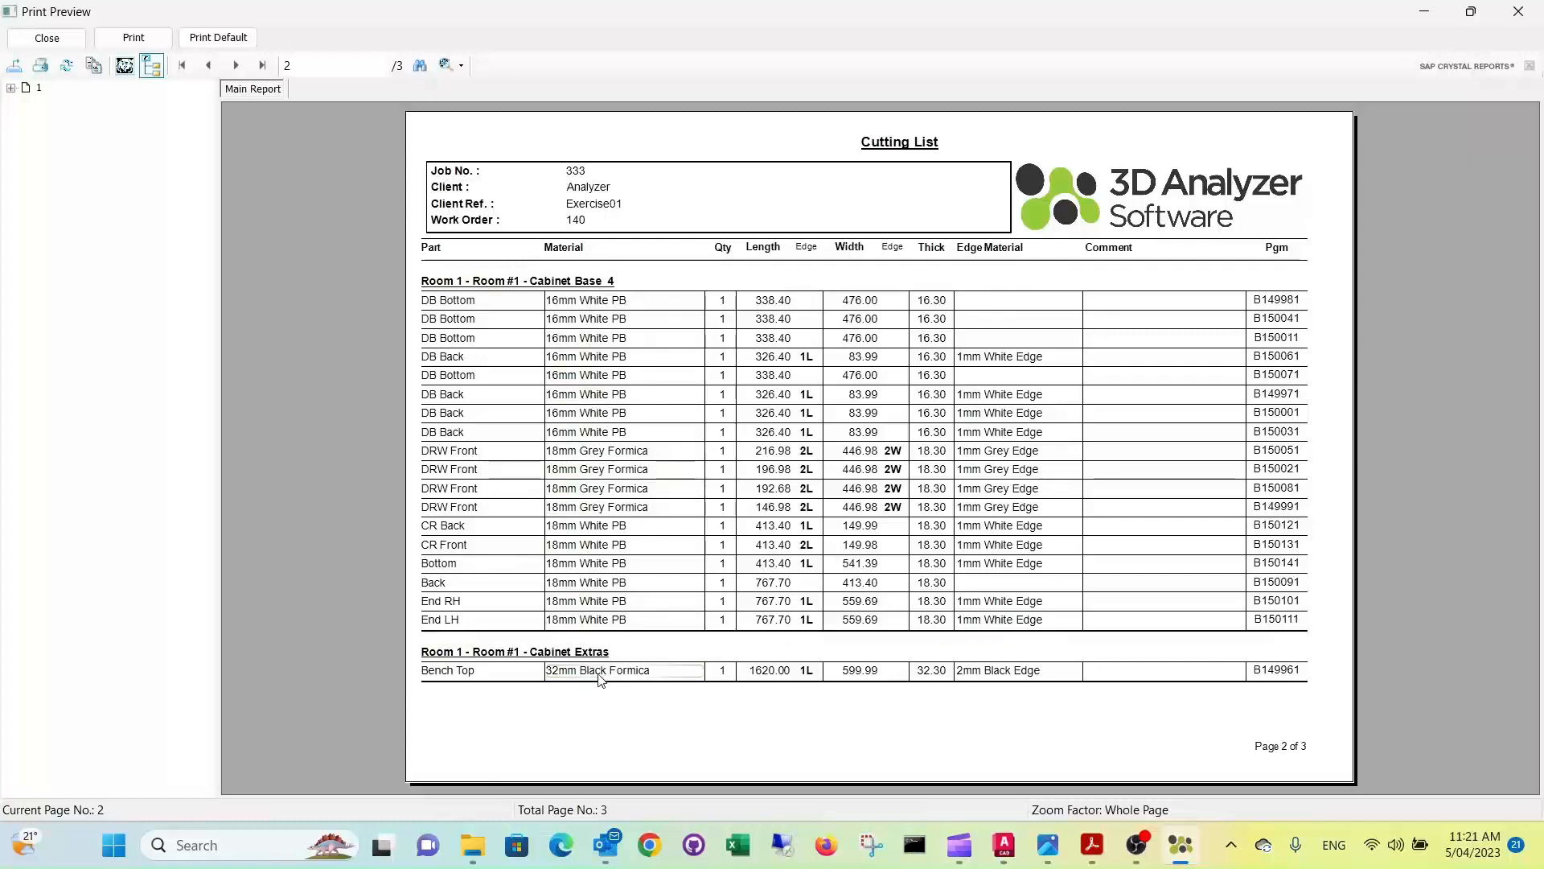
{"action": "left_click", "coordinate": [235, 68]}
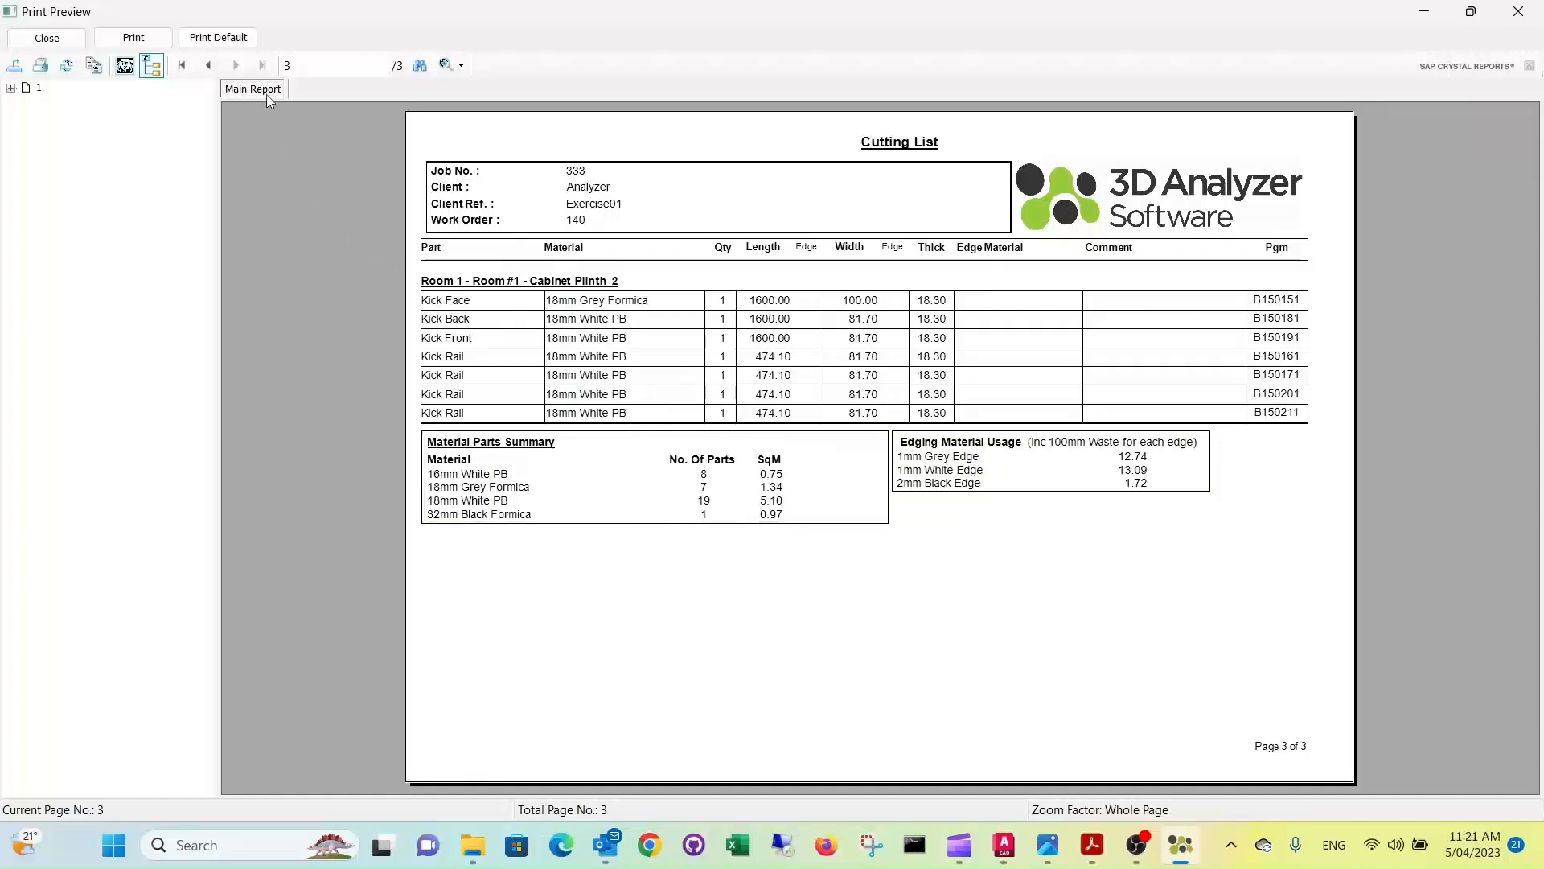
{"action": "left_click", "coordinate": [1517, 11]}
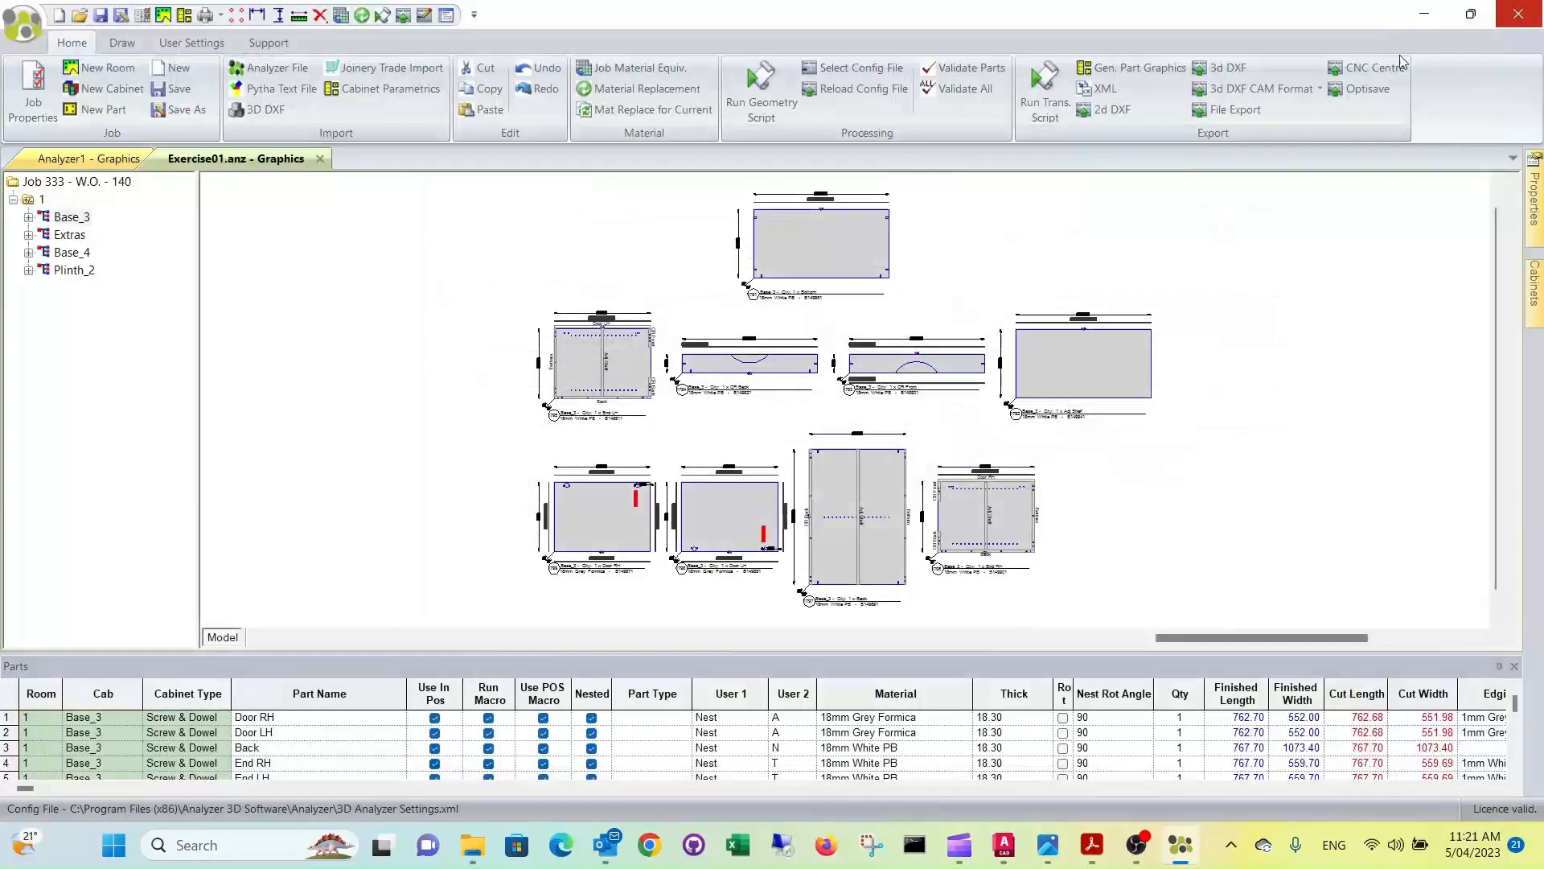
Step: Open the print preview of the job's consolidated cutting list
{"action": "left_click", "coordinate": [221, 16]}
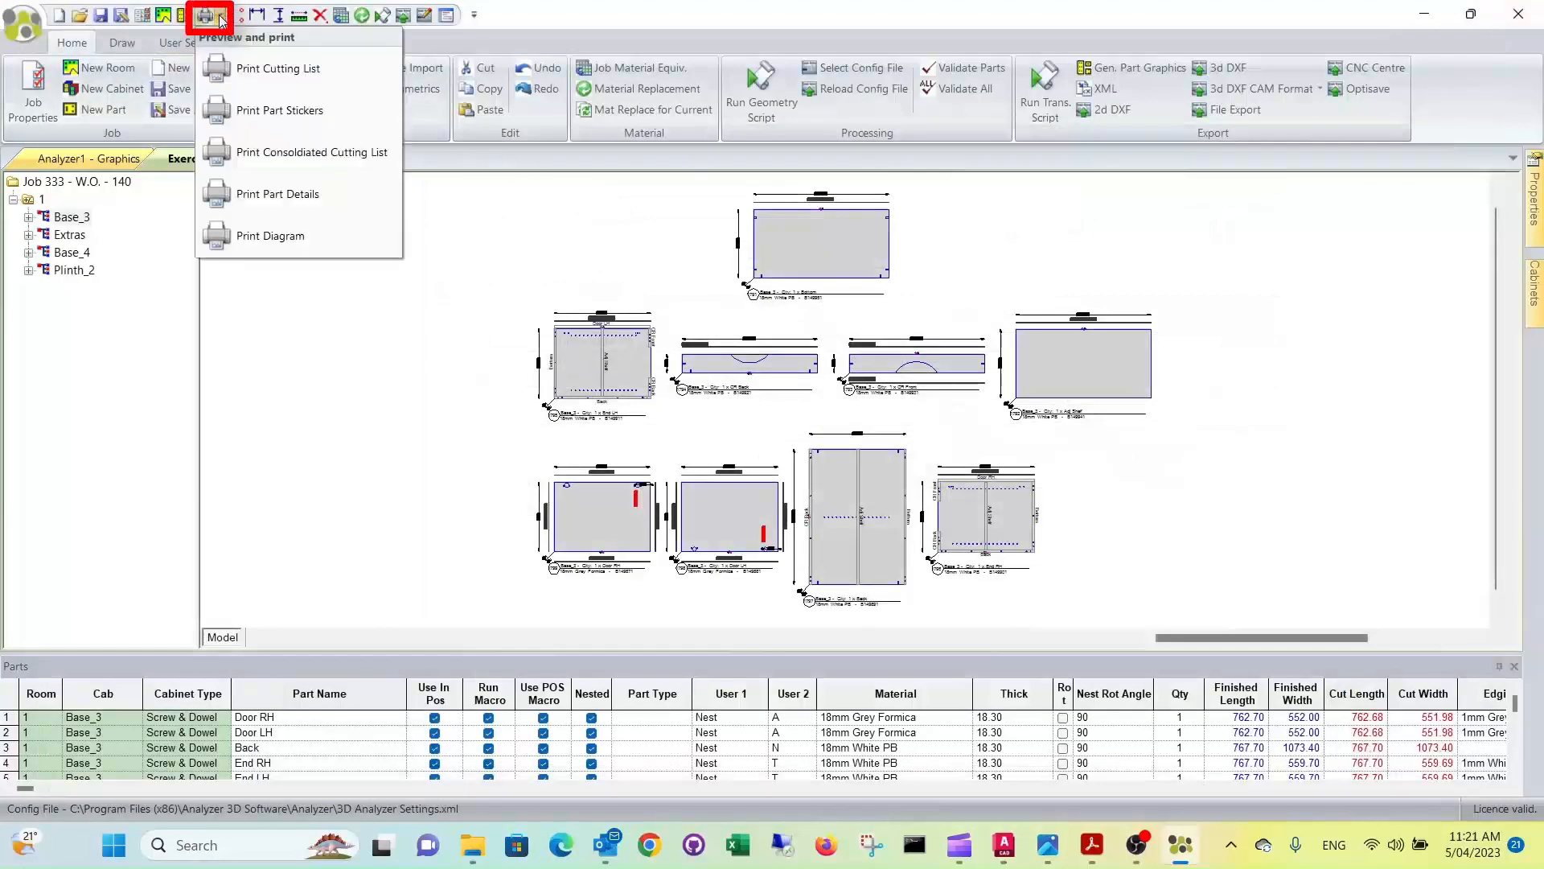
{"action": "left_click", "coordinate": [269, 152]}
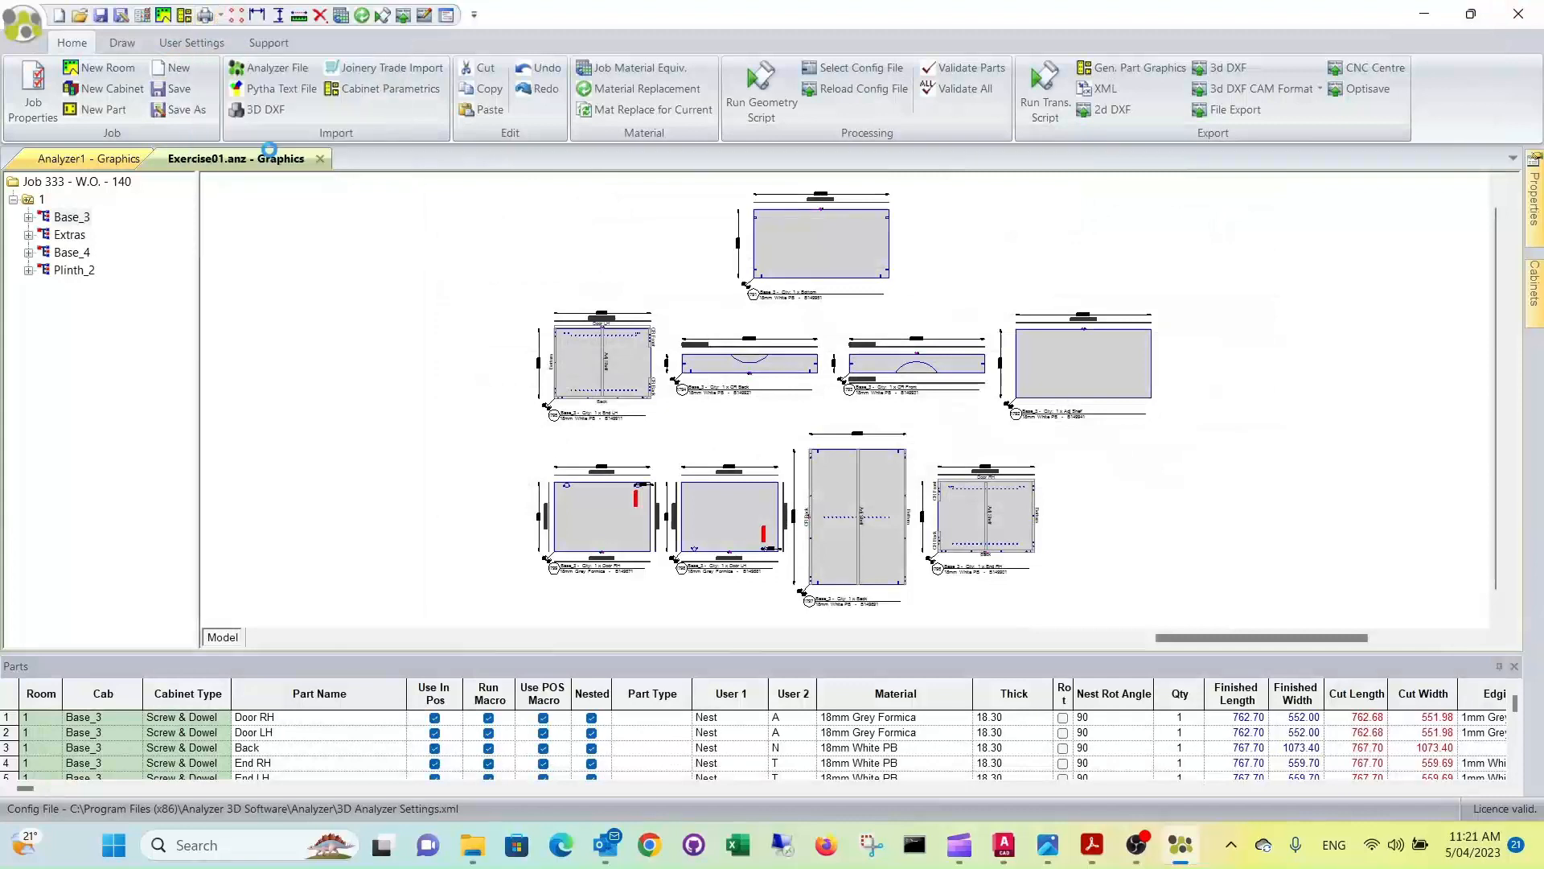